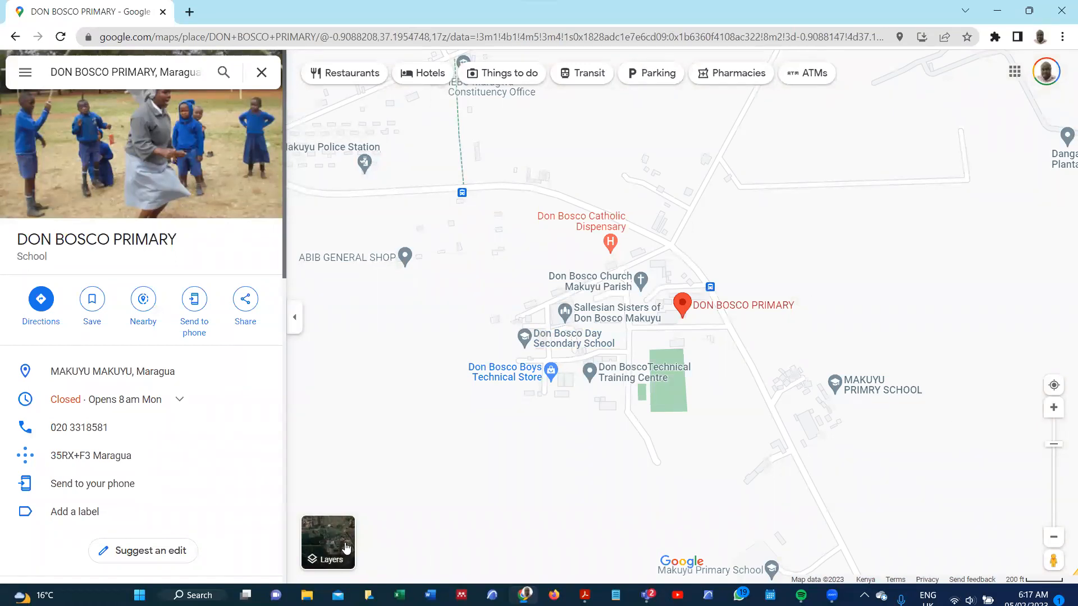
Switch the map around Don Bosco Primary to satellite imagery and change the scale units to metres
{"action": "mouse_move", "coordinate": [346, 547]}
{"action": "left_click", "coordinate": [328, 542]}
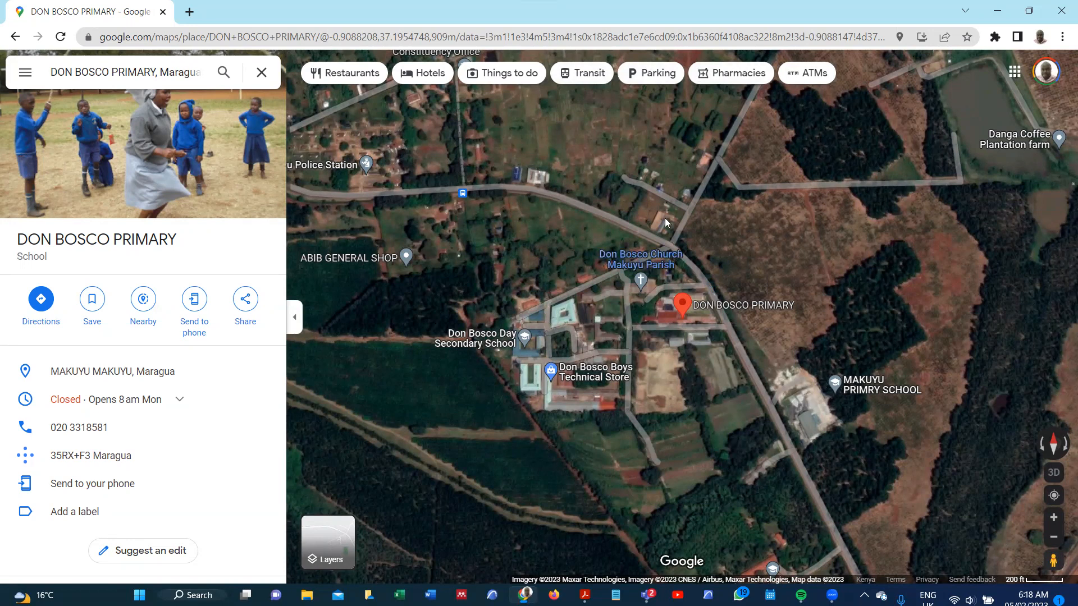
{"action": "left_click", "coordinate": [1054, 518]}
{"action": "left_click", "coordinate": [1054, 518]}
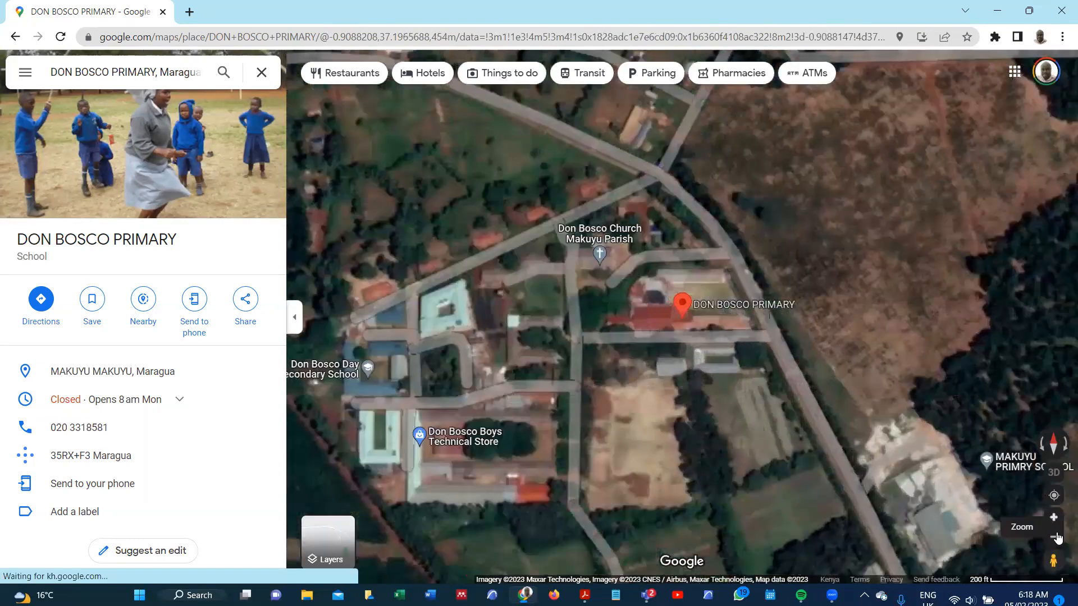
{"action": "left_click", "coordinate": [1058, 539]}
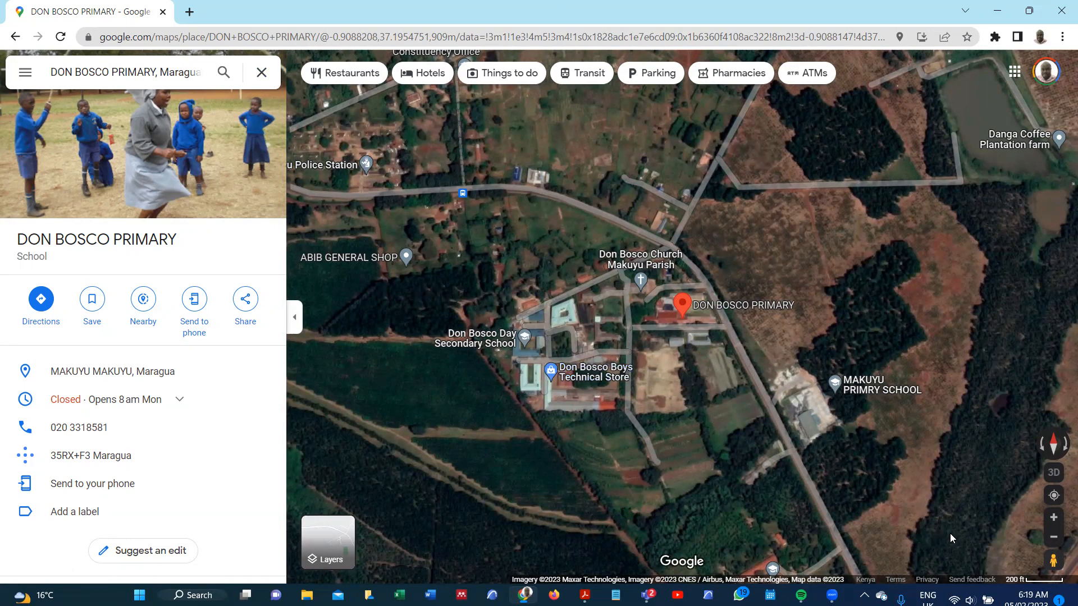
{"action": "left_click", "coordinate": [1025, 582]}
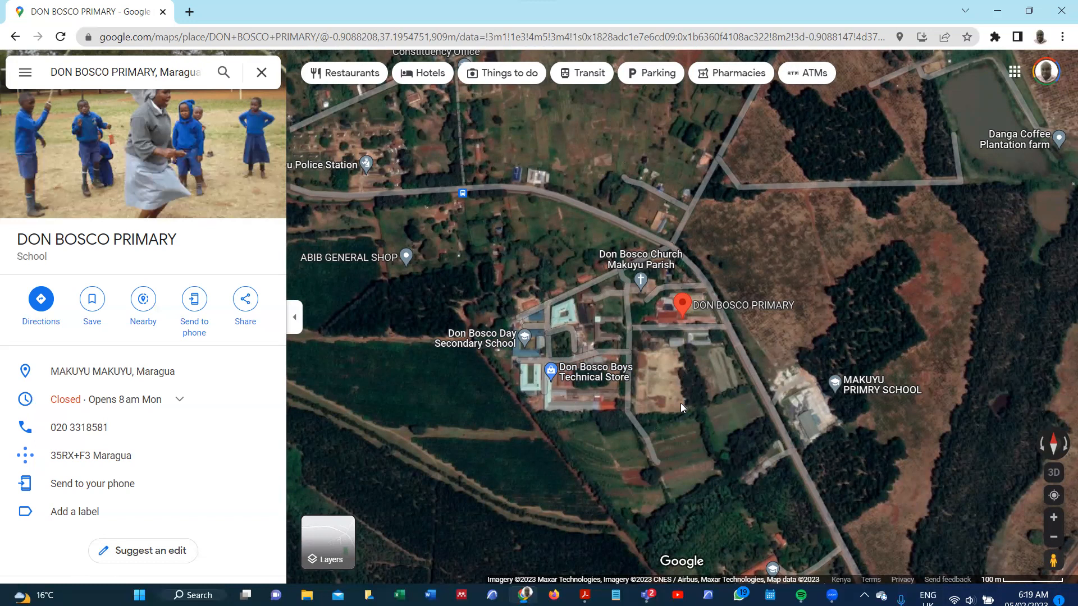
{"action": "key", "text": "super+shift+s"}
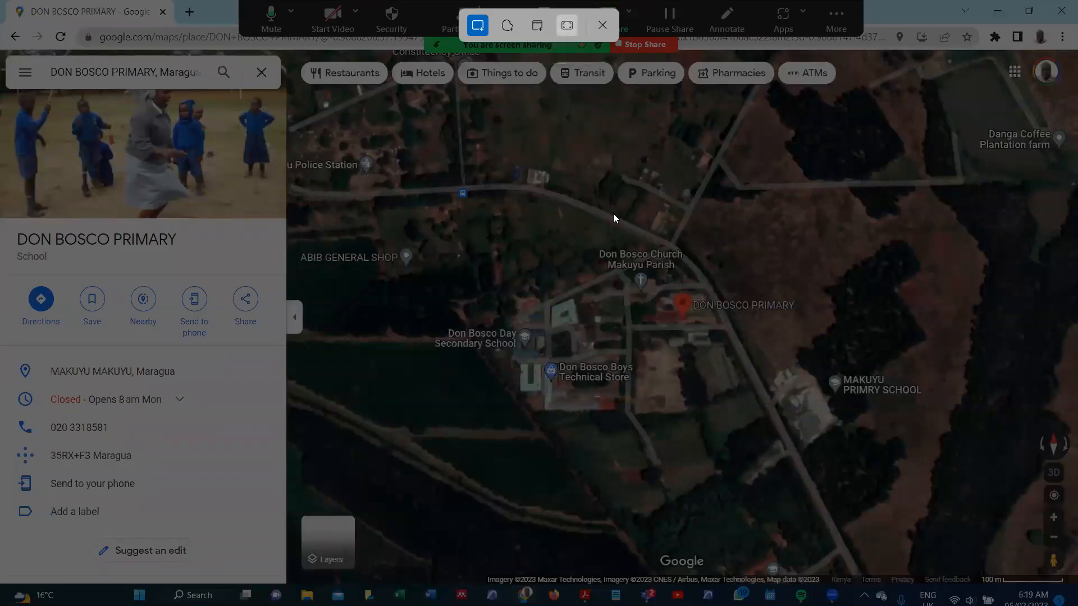
{"action": "key", "text": "Escape"}
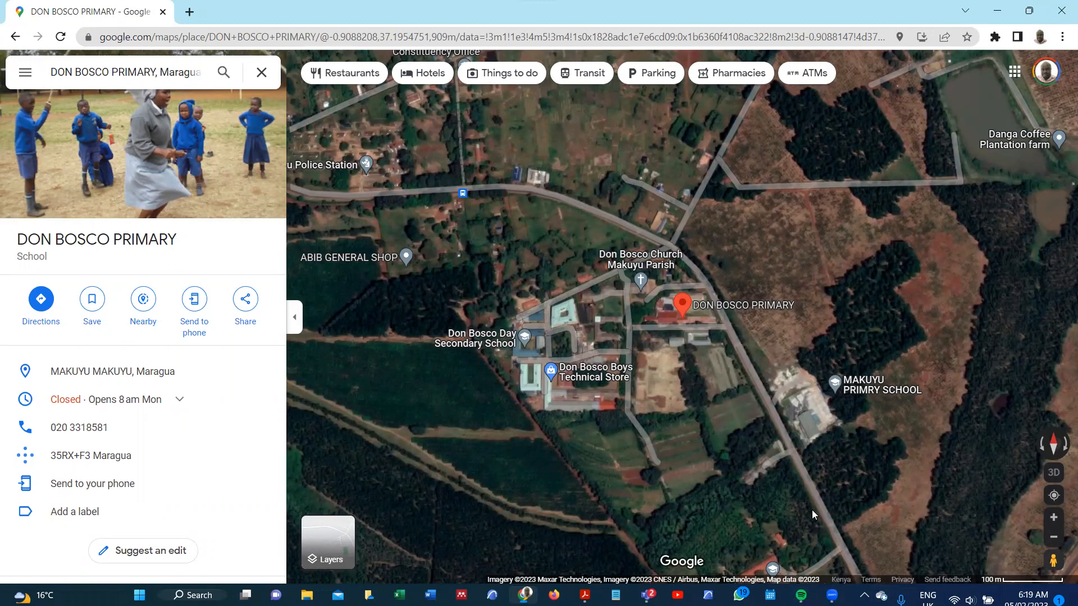
{"action": "mouse_move", "coordinate": [593, 73]}
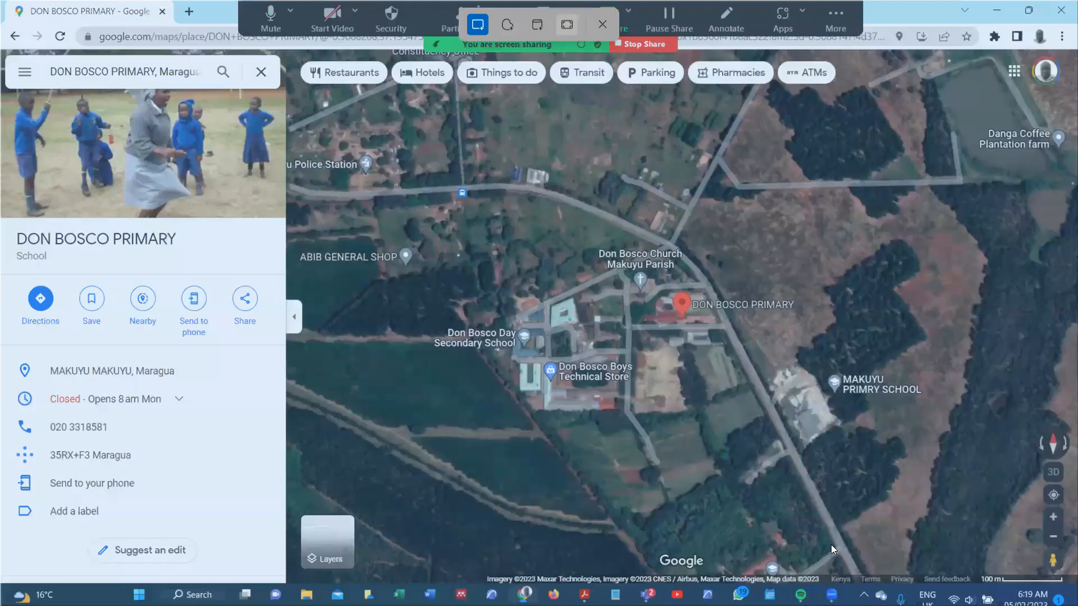
{"action": "key", "text": "Escape"}
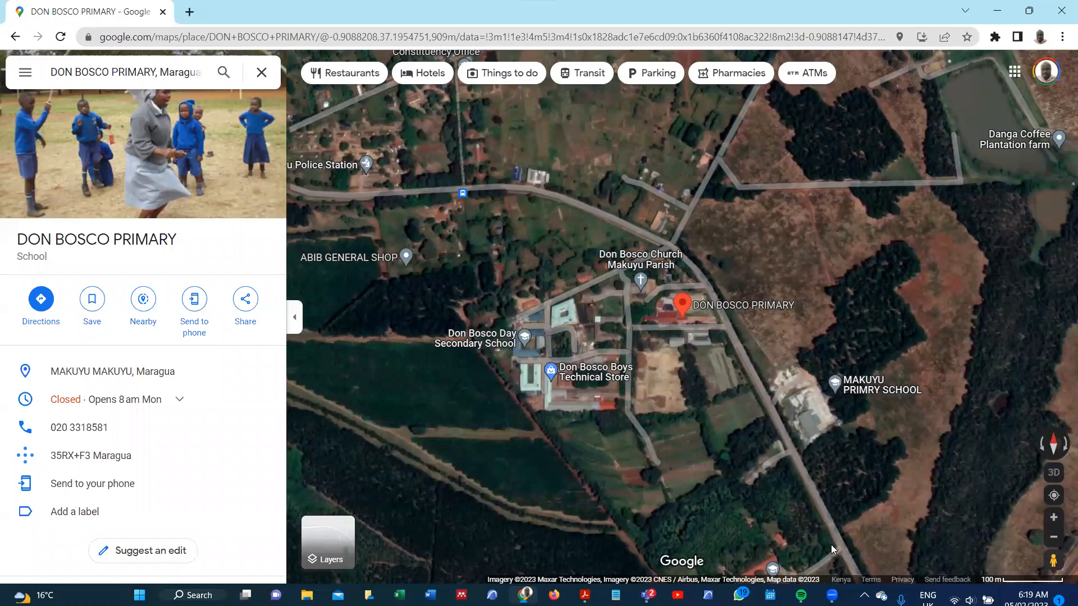
{"action": "key", "text": "alt+Tab"}
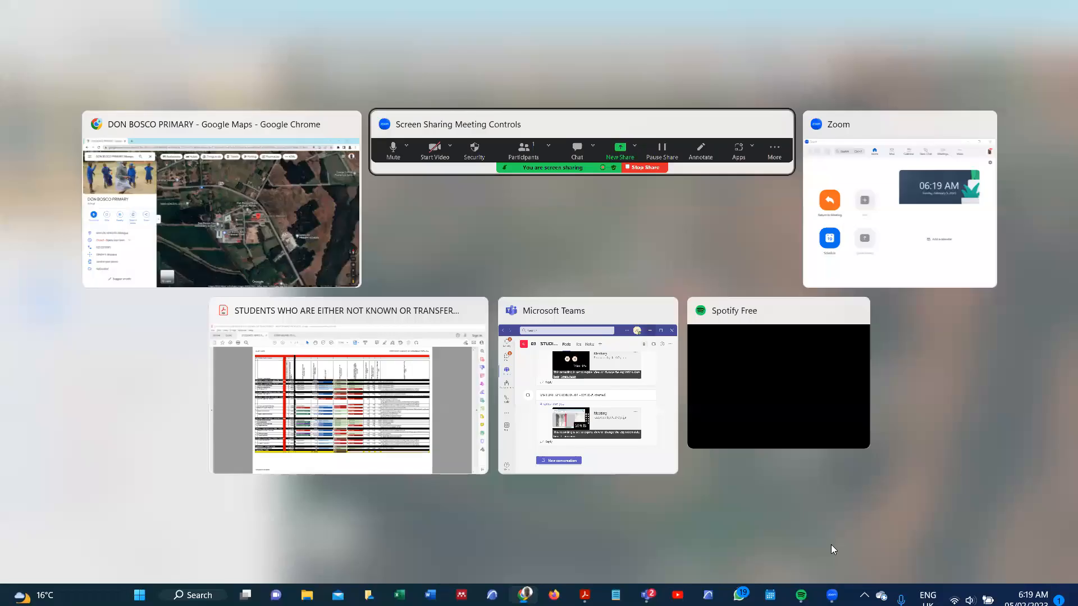
{"action": "key", "text": "alt+Tab"}
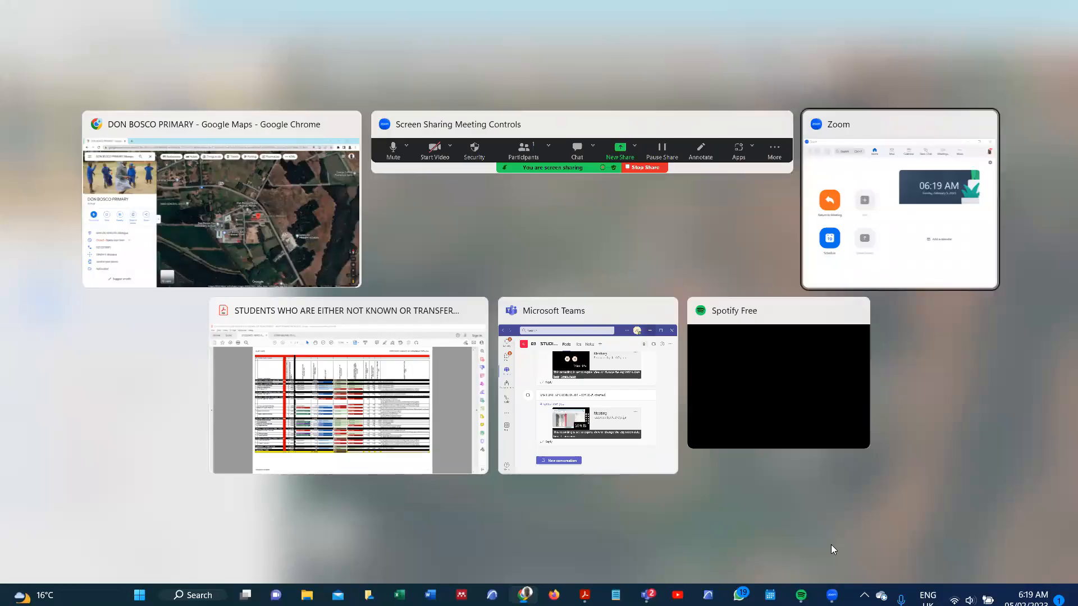
{"action": "key", "text": "alt+Tab"}
{"action": "key", "text": "alt+Tab"}
{"action": "key", "text": "alt+Tab"}
{"action": "key", "text": "alt+Tab"}
{"action": "key", "text": "alt+Tab"}
{"action": "key", "text": "alt+Tab"}
{"action": "key", "text": "alt+Tab"}
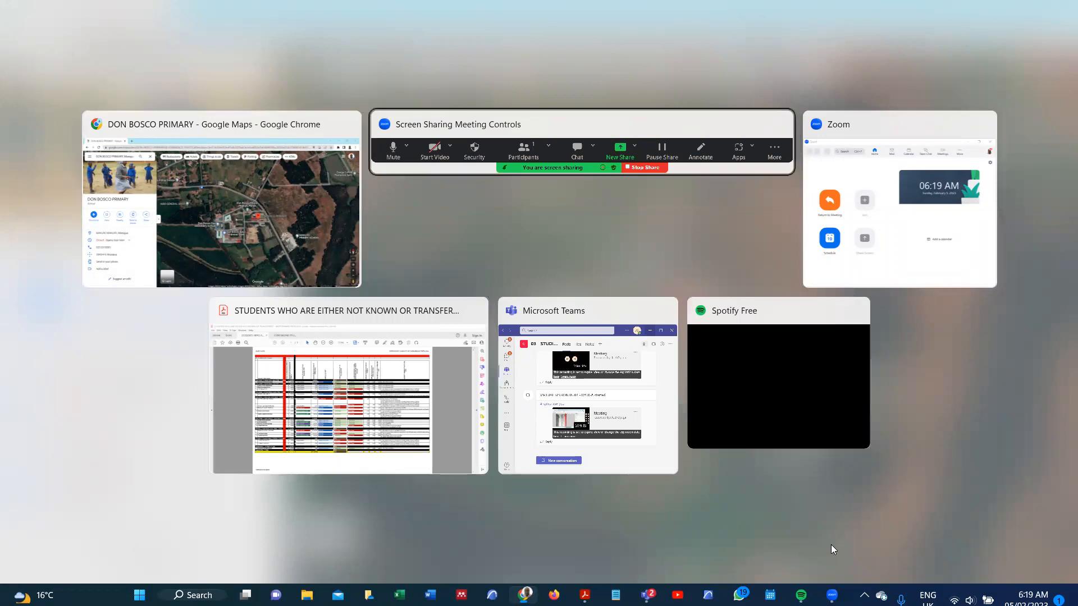
{"action": "key", "text": "alt+Tab"}
{"action": "key", "text": "alt+Tab"}
{"action": "key", "text": "alt+Tab"}
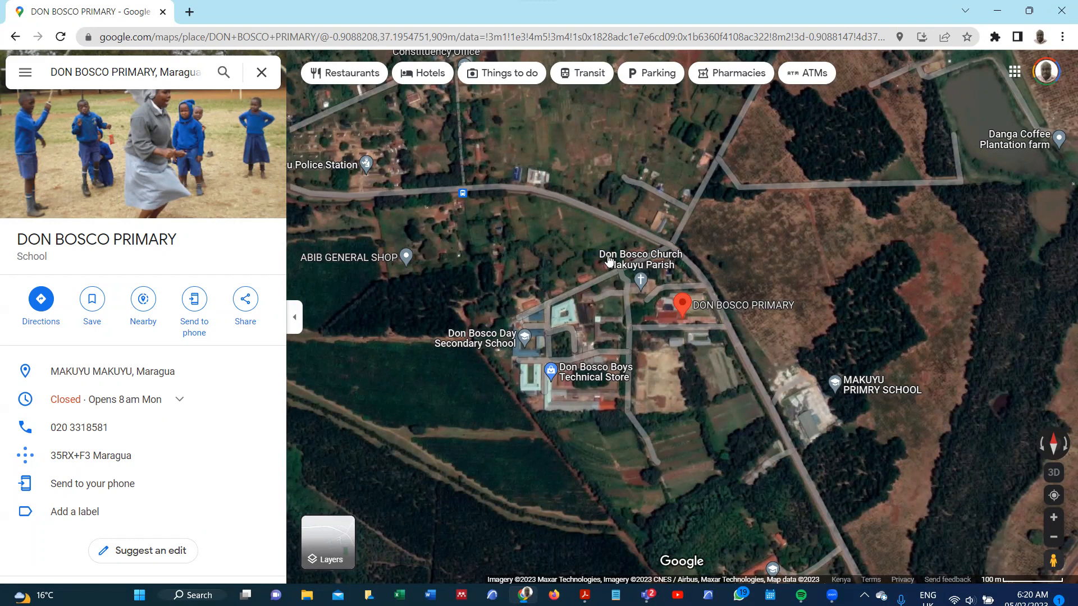
Copy the coordinates of the bare field south of Don Bosco Primary and open contourmapcreator.urgr8.ch in a new tab
{"action": "right_click", "coordinate": [651, 380]}
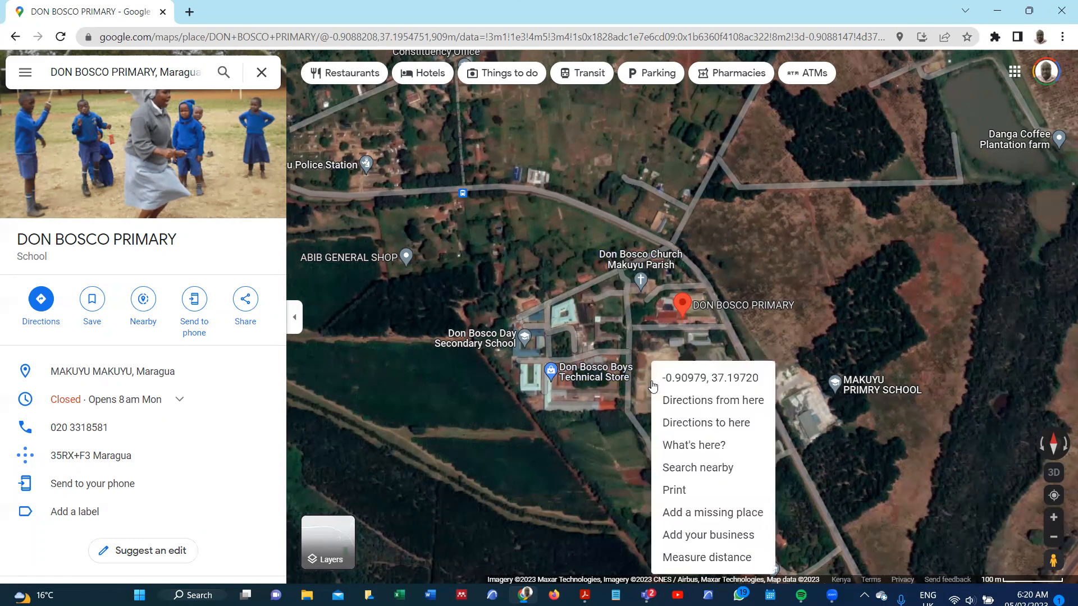
{"action": "left_click", "coordinate": [699, 381]}
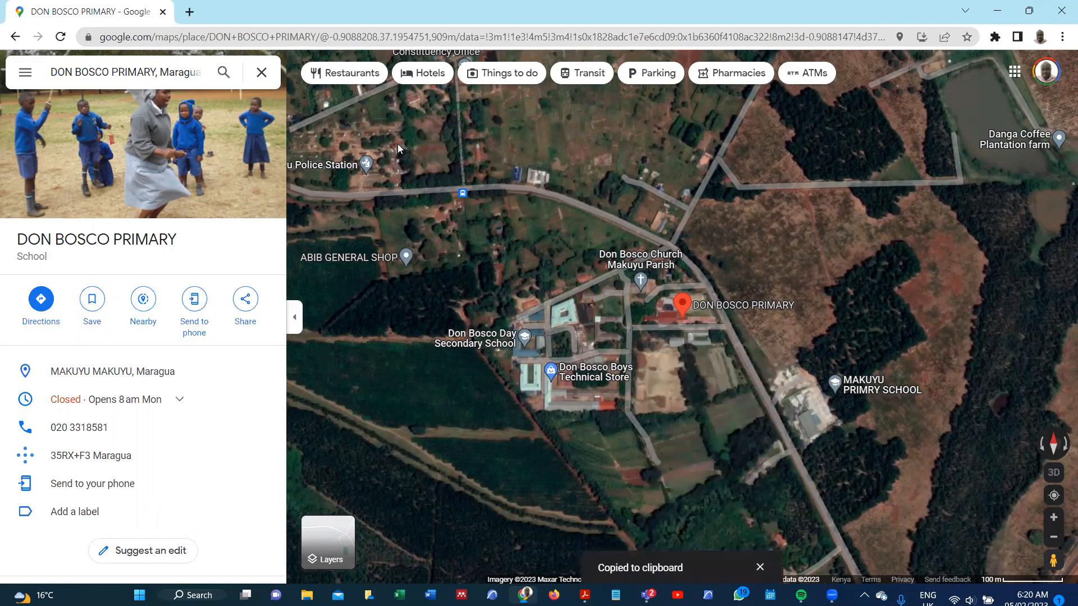
{"action": "left_click", "coordinate": [190, 12]}
{"action": "type", "text": "contourmapcreator.urgr8.ch"}
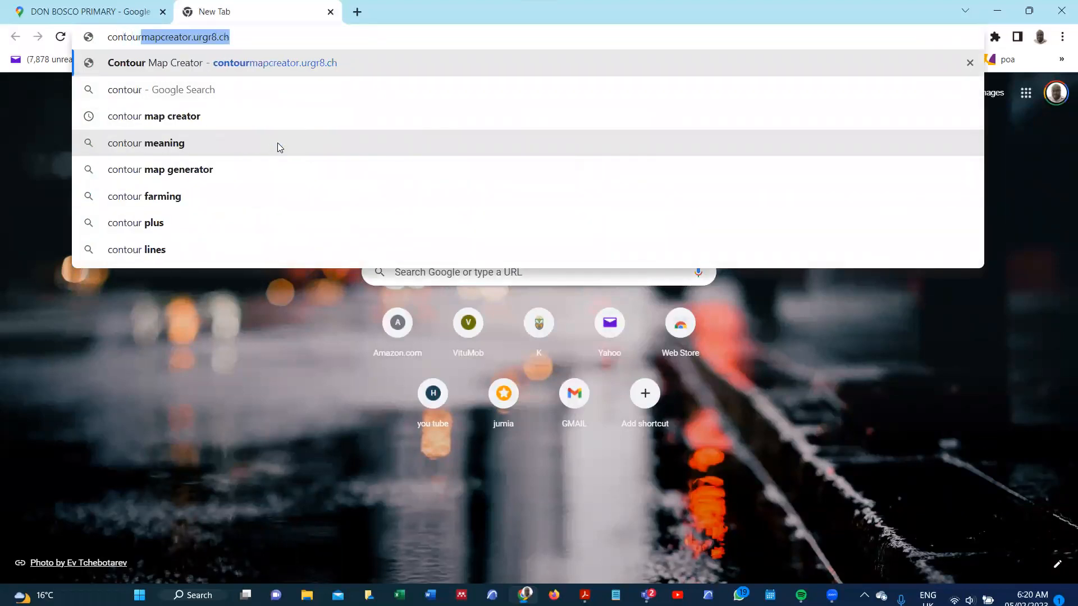
{"action": "left_click", "coordinate": [242, 71]}
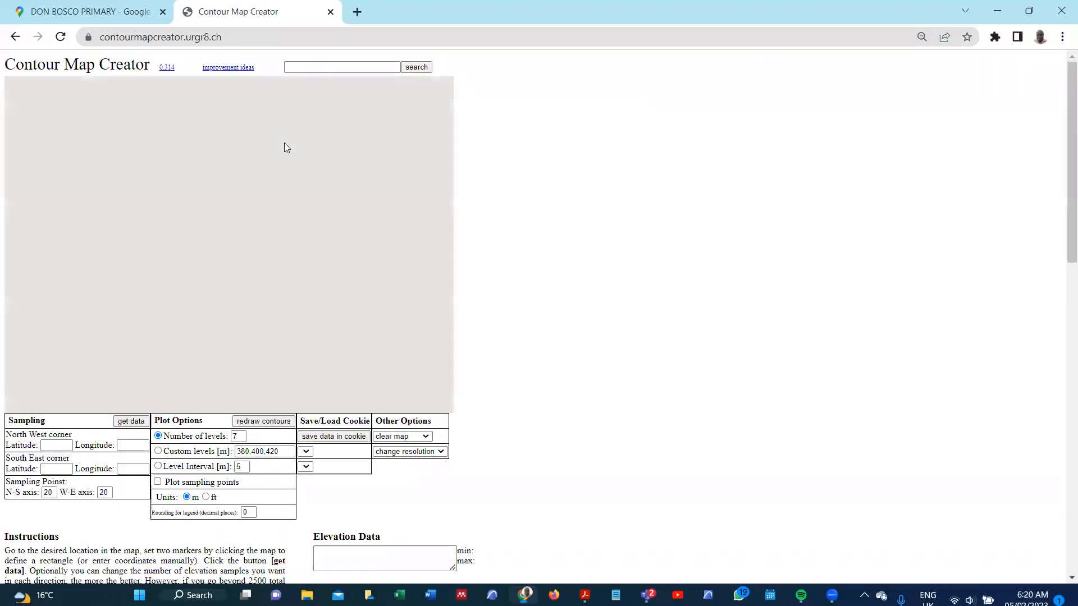
Search Contour Map Creator for the copied coordinates to centre its map on the school site
{"action": "left_click", "coordinate": [304, 66]}
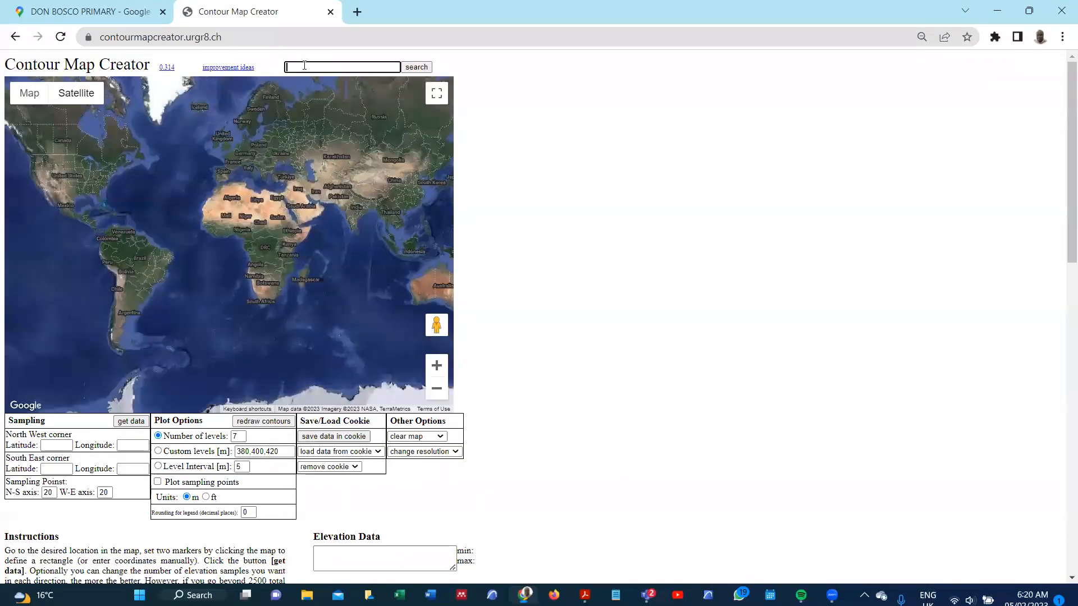
{"action": "key", "text": "ctrl+v"}
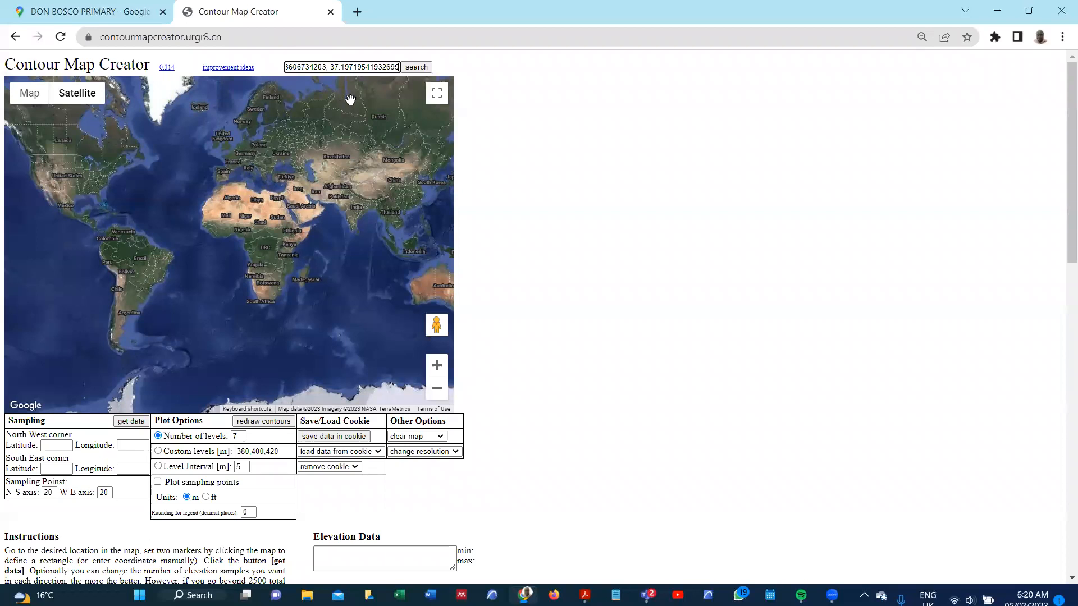
{"action": "left_click", "coordinate": [417, 68]}
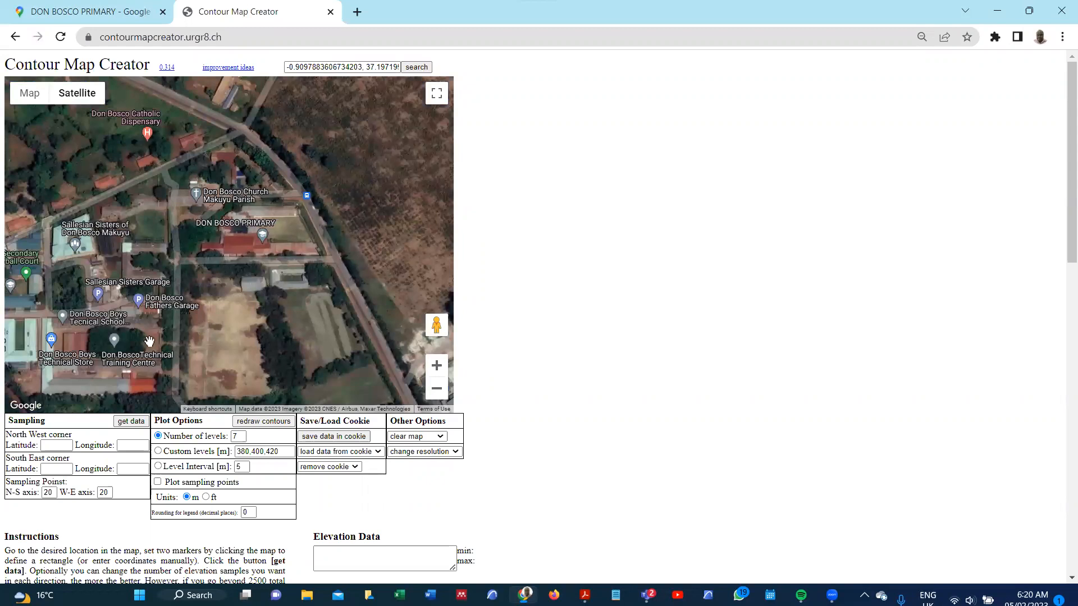
{"action": "left_click", "coordinate": [296, 64]}
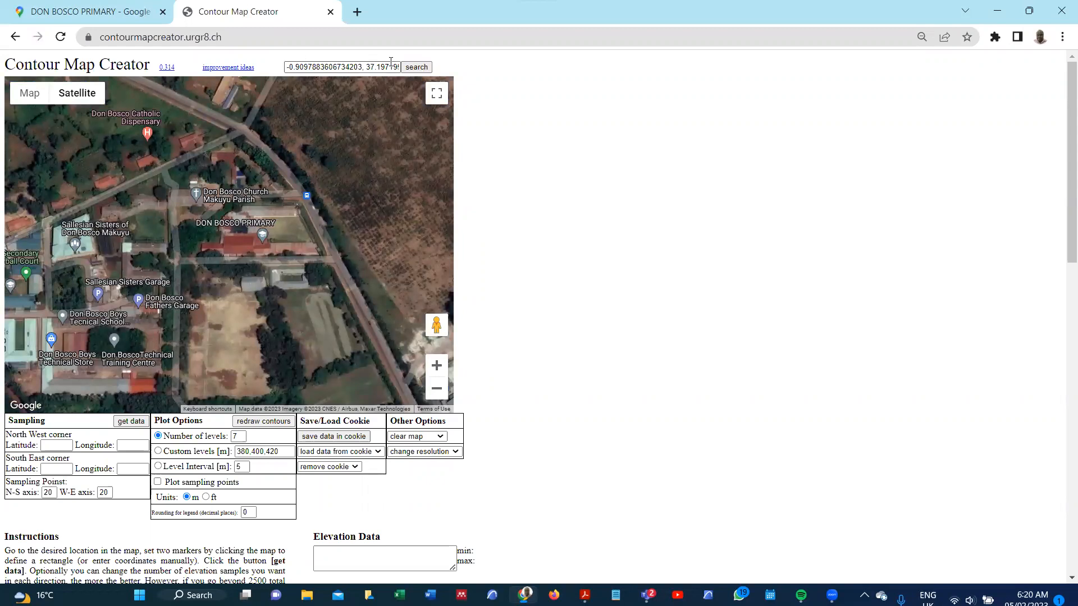
Mark the north-west and south-east corners of a sampling rectangle around the Don Bosco compound and get its elevation data
{"action": "left_click", "coordinate": [438, 392]}
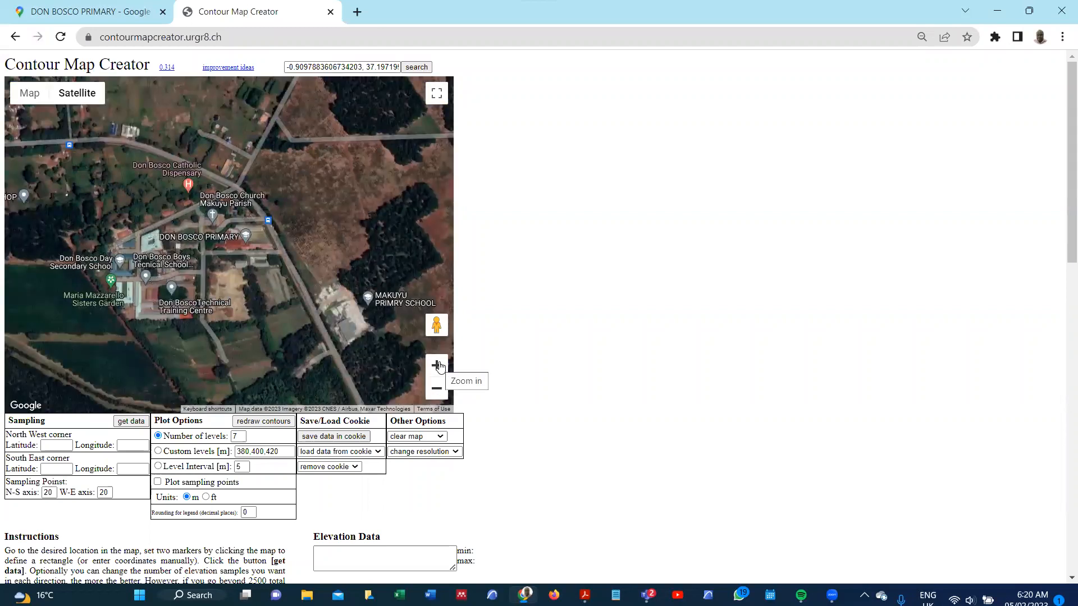
{"action": "left_click", "coordinate": [437, 365]}
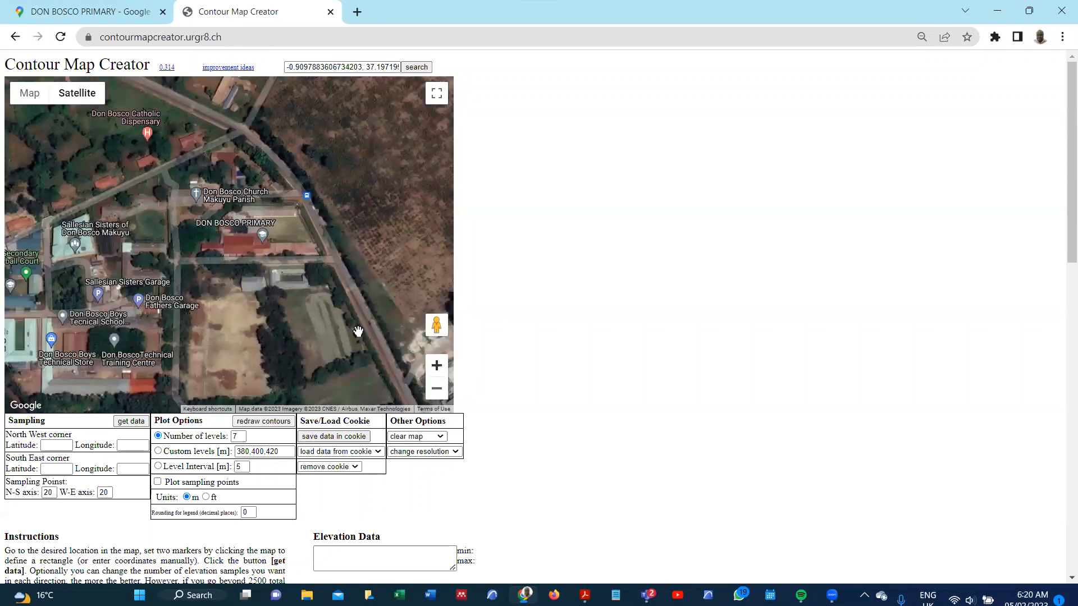
{"action": "left_click", "coordinate": [436, 392]}
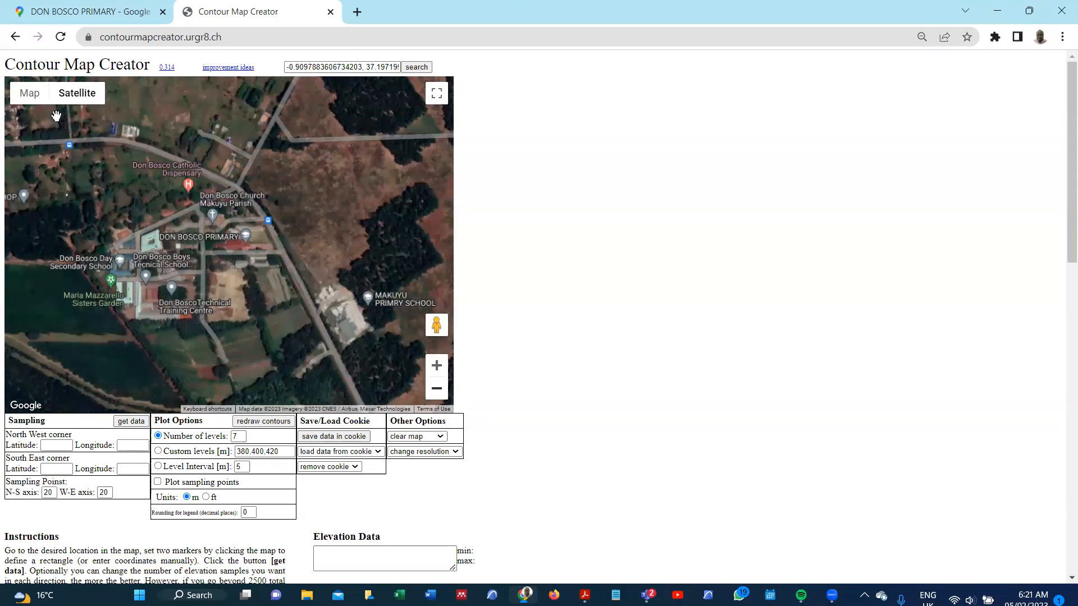
{"action": "left_click", "coordinate": [14, 115]}
{"action": "left_click", "coordinate": [410, 397]}
{"action": "left_click", "coordinate": [127, 422]}
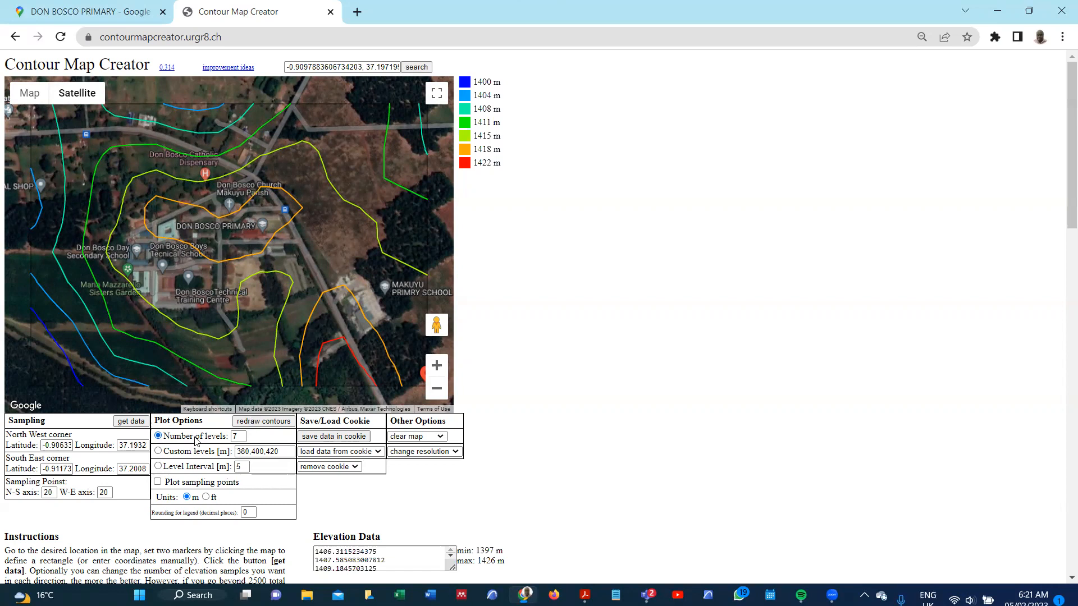
Plot the contours by level interval instead of number of levels, using a 1 m interval
{"action": "left_click", "coordinate": [158, 468]}
{"action": "double_click", "coordinate": [242, 468]}
{"action": "left_click", "coordinate": [261, 422]}
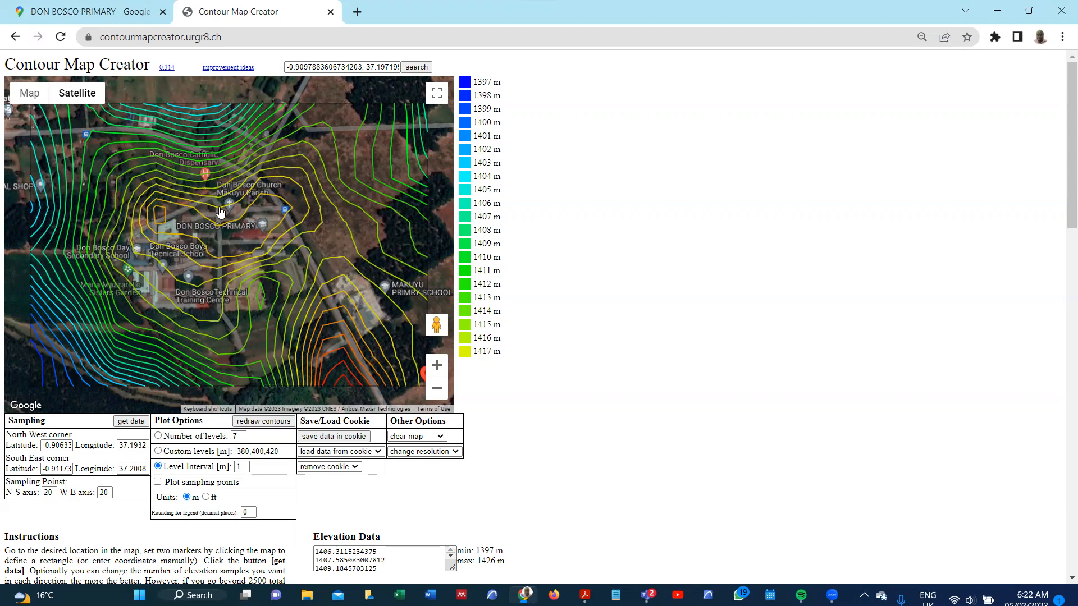
Try redrawing the contours with level intervals of .5 m and .2 m
{"action": "double_click", "coordinate": [243, 467]}
{"action": "left_click", "coordinate": [280, 424]}
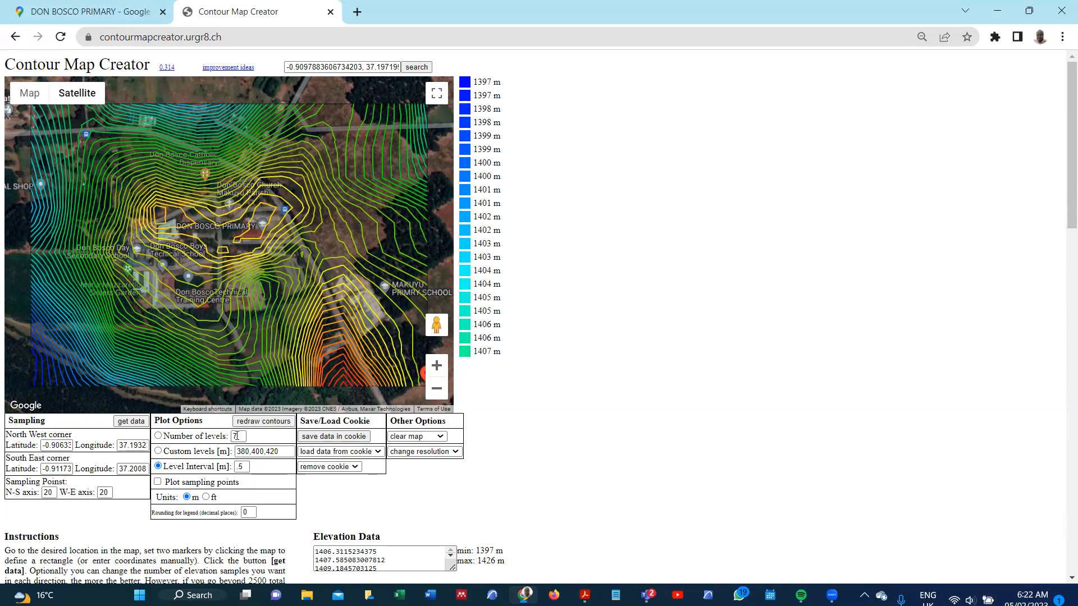
{"action": "left_click", "coordinate": [242, 466]}
{"action": "left_click", "coordinate": [264, 422]}
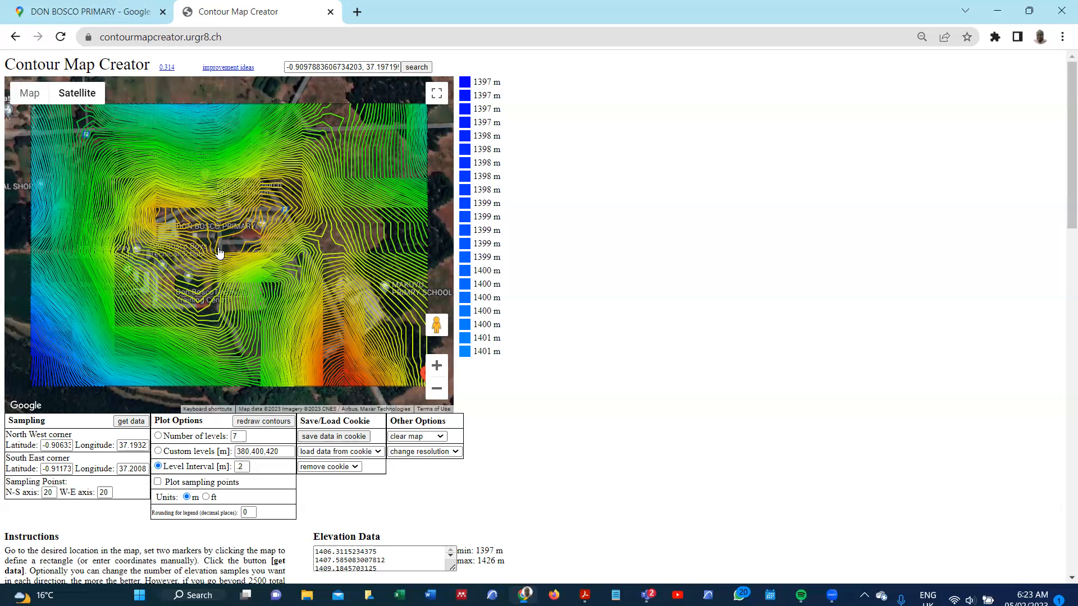
Set the level interval back to 1 m and redraw the contours
{"action": "double_click", "coordinate": [246, 468]}
{"action": "type", "text": "1"}
{"action": "left_click", "coordinate": [256, 425]}
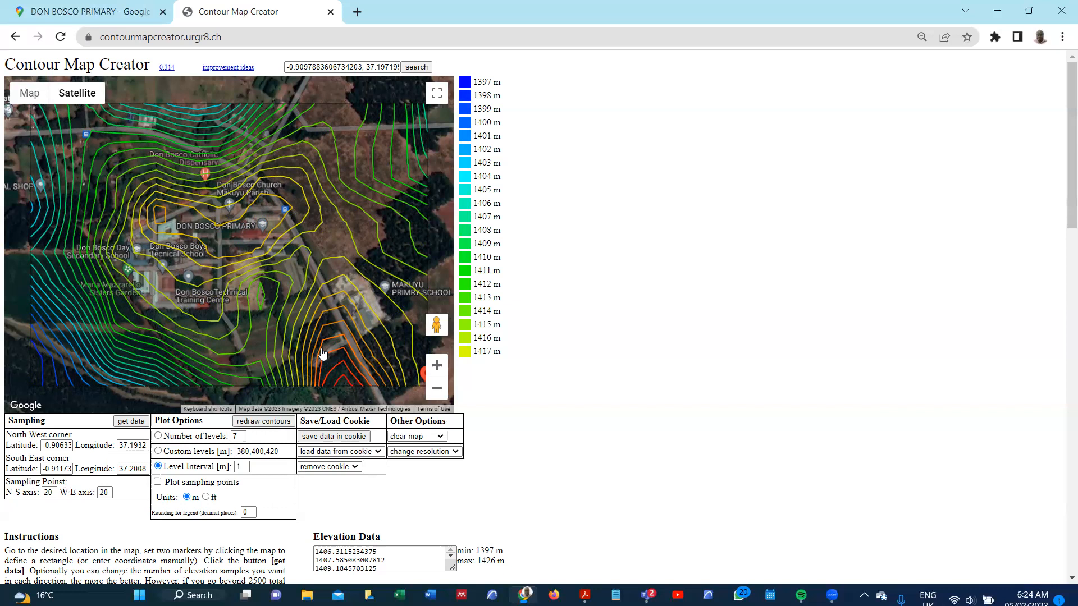
Try a map resolution of 1280x960
{"action": "left_click", "coordinate": [459, 456]}
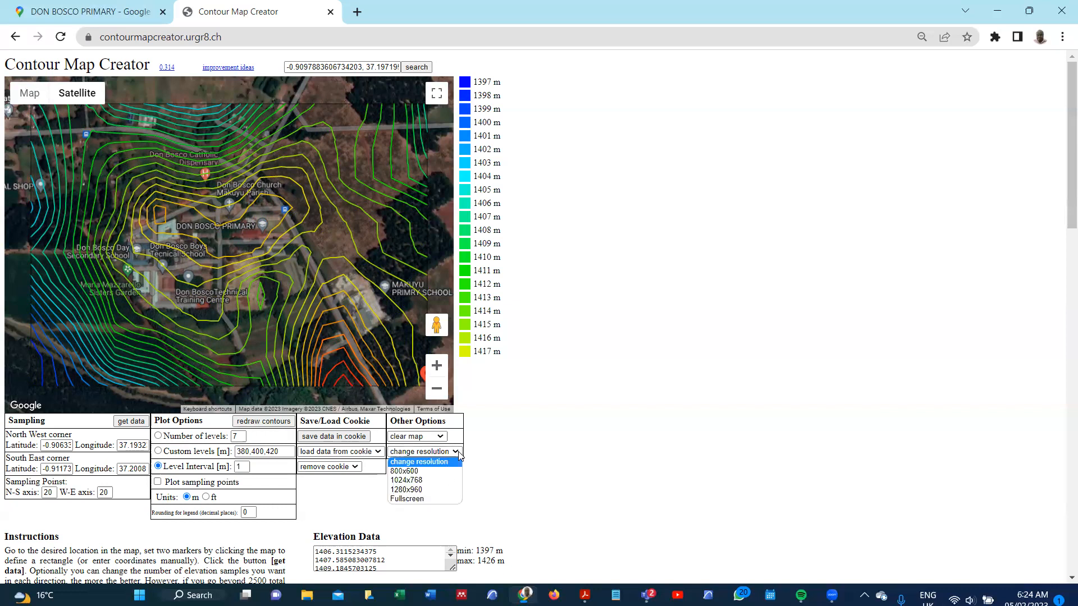
{"action": "left_click", "coordinate": [426, 489]}
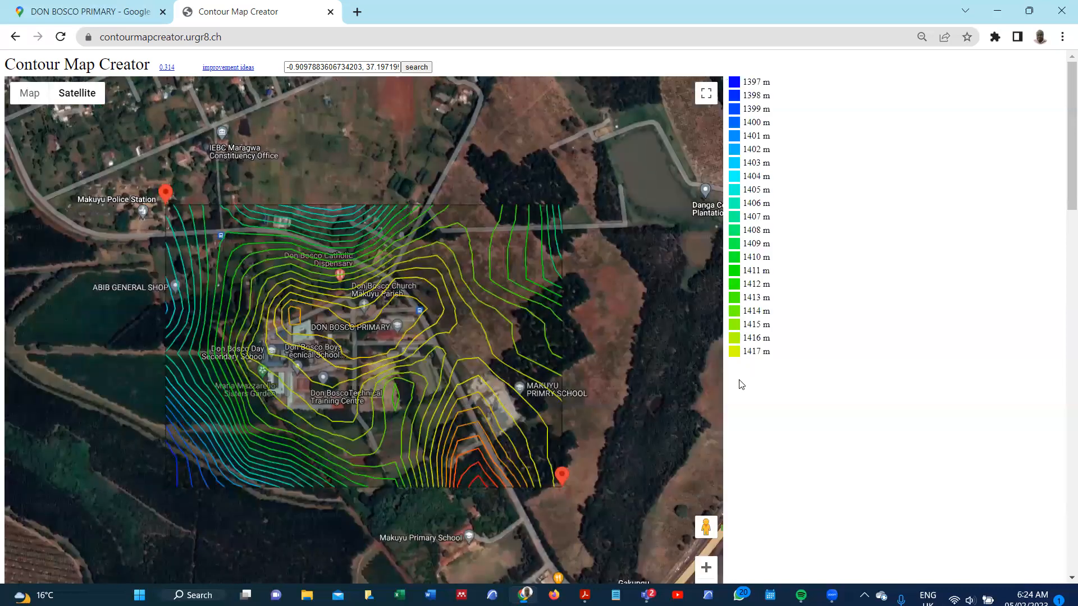
{"action": "scroll", "coordinate": [682, 453], "scroll_direction": "down", "scroll_amount": 4}
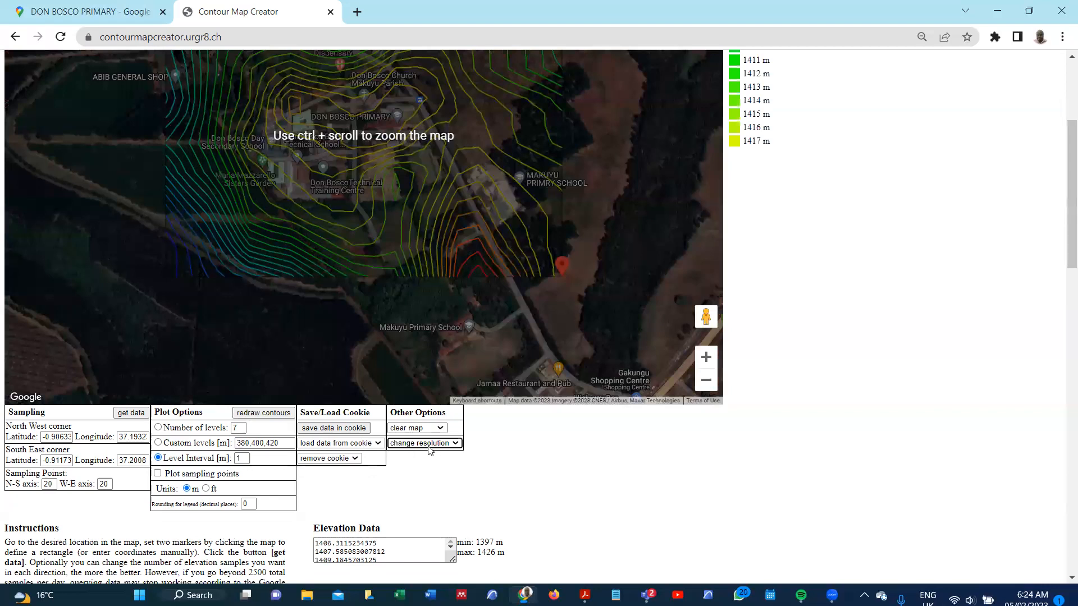
Set the map resolution to 1024x768
{"action": "left_click", "coordinate": [429, 444]}
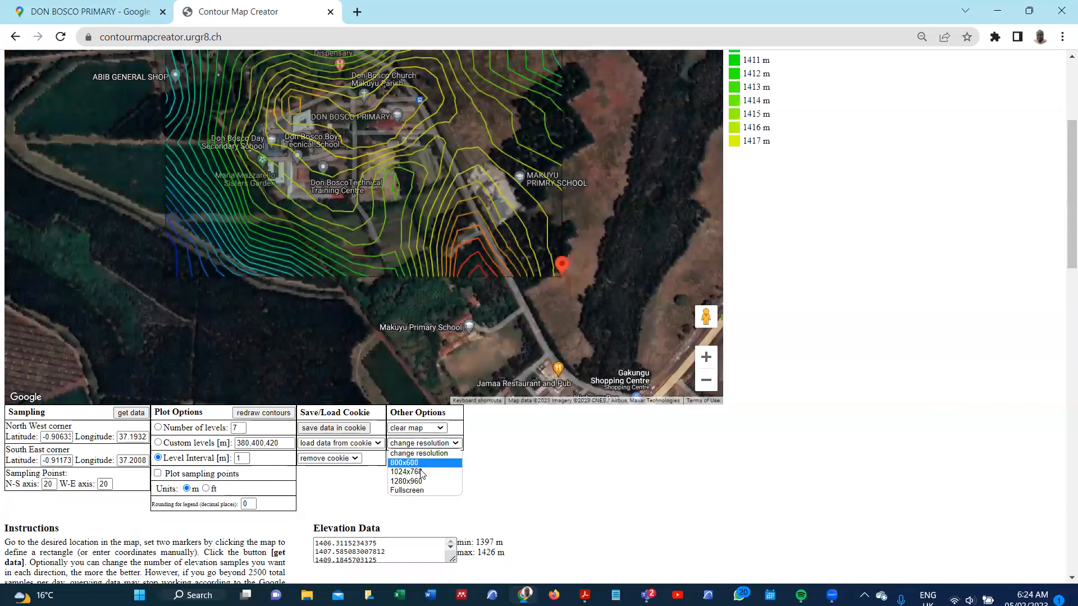
{"action": "left_click", "coordinate": [423, 472]}
{"action": "scroll", "coordinate": [164, 314], "scroll_direction": "up", "scroll_amount": 4}
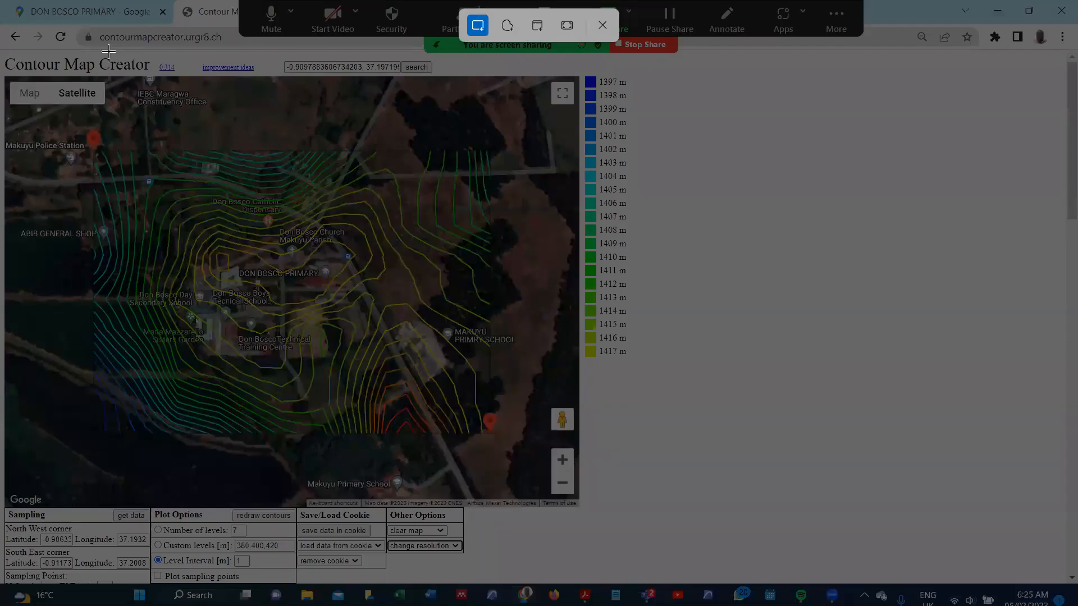
Capture a rectangular screen snip covering the contour map and its elevation legend
{"action": "left_click_drag", "start_coordinate": [4, 26], "coordinate": [691, 431]}
{"action": "left_click_drag", "start_coordinate": [827, 587], "coordinate": [656, 584]}
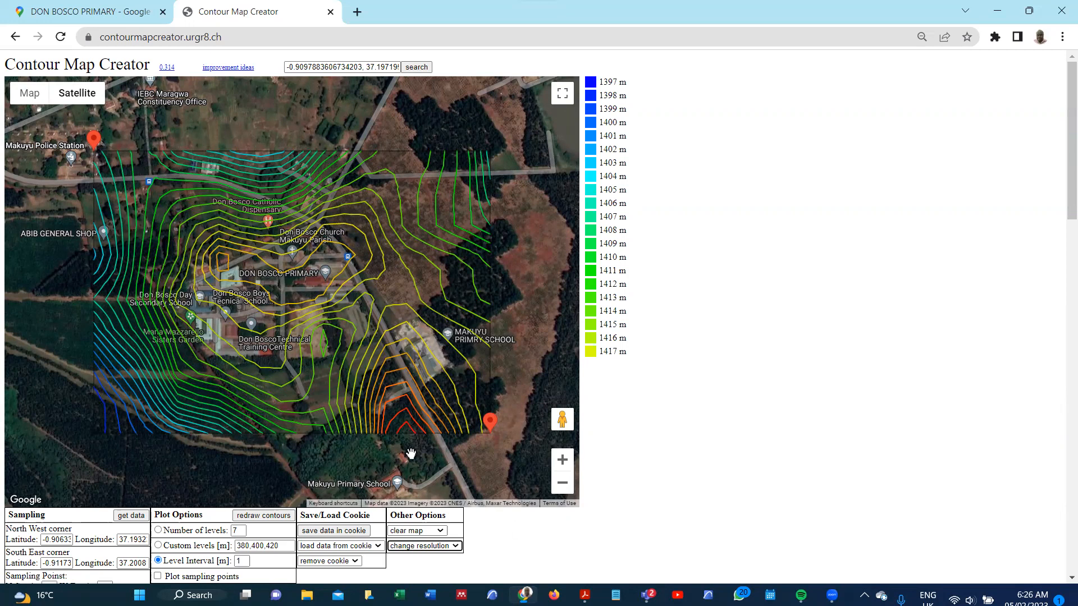
{"action": "scroll", "coordinate": [362, 394], "scroll_direction": "down", "scroll_amount": 2}
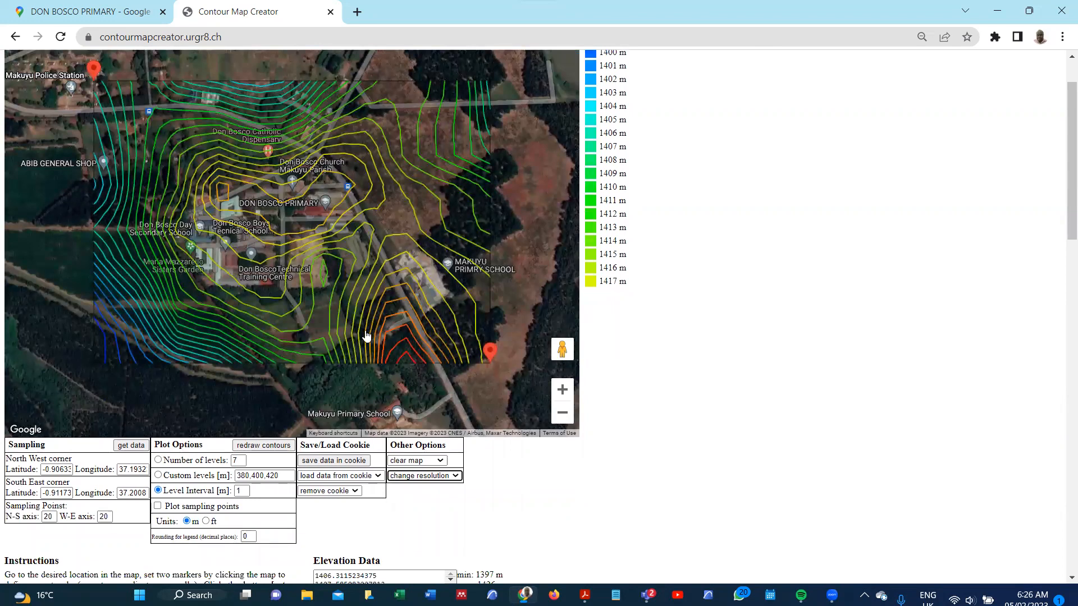
Download the contours as a KML file, open it in Google Earth Pro and dismiss the start-up tips
{"action": "scroll", "coordinate": [364, 337], "scroll_direction": "up", "scroll_amount": 2}
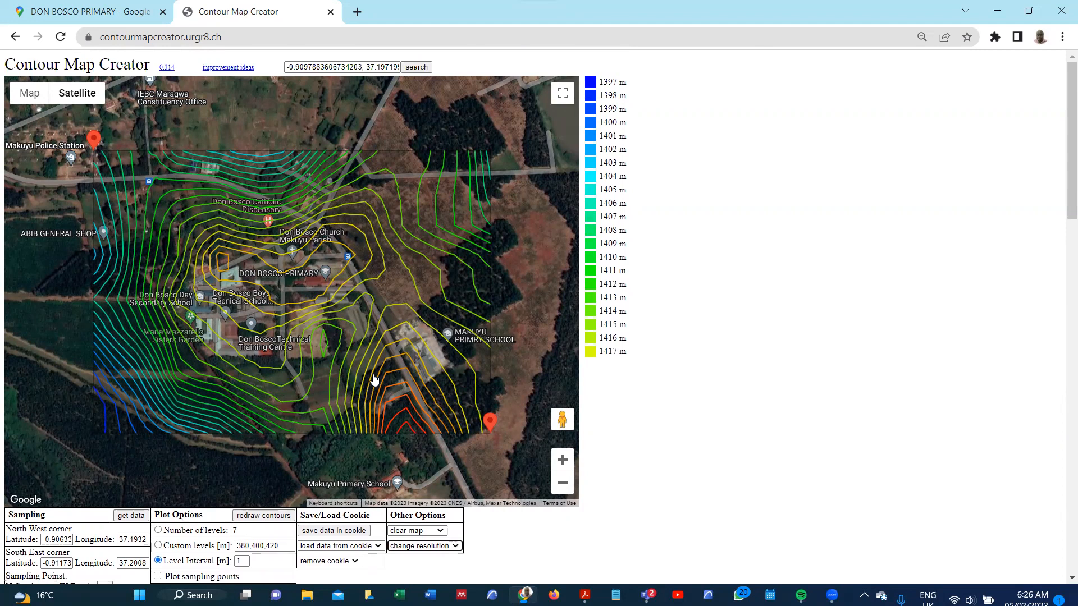
{"action": "scroll", "coordinate": [374, 380], "scroll_direction": "down", "scroll_amount": 2}
{"action": "scroll", "coordinate": [374, 380], "scroll_direction": "down", "scroll_amount": 5}
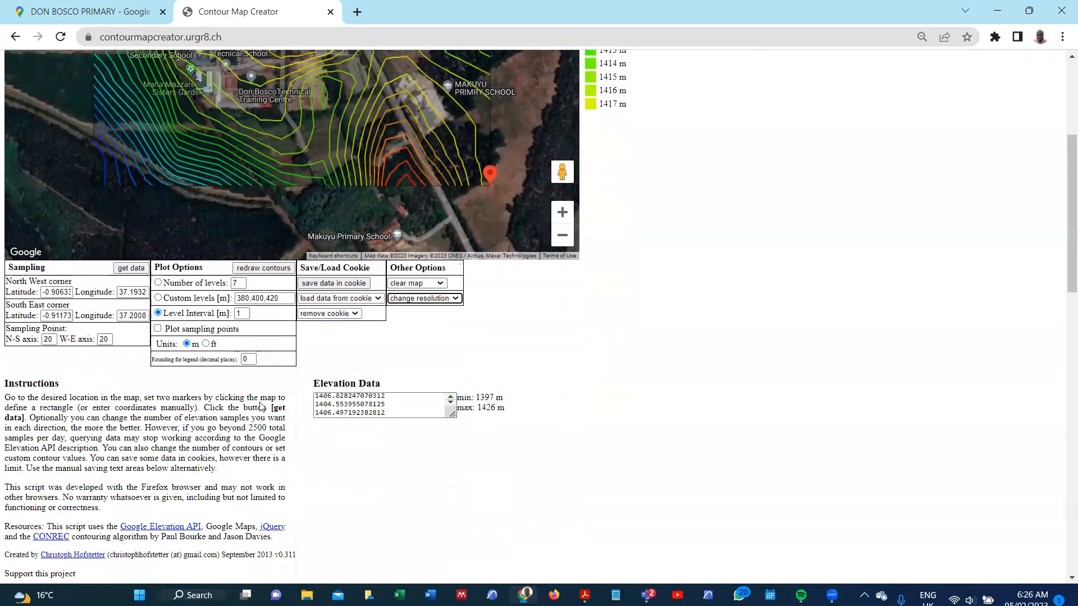
{"action": "scroll", "coordinate": [262, 407], "scroll_direction": "down", "scroll_amount": 15}
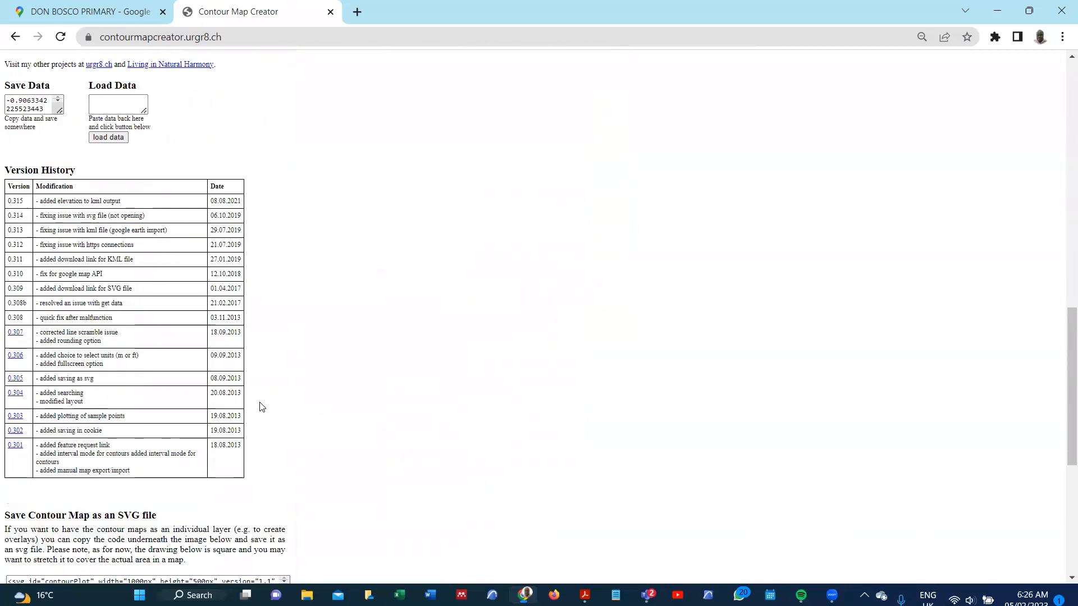
{"action": "scroll", "coordinate": [45, 365], "scroll_direction": "down", "scroll_amount": 5}
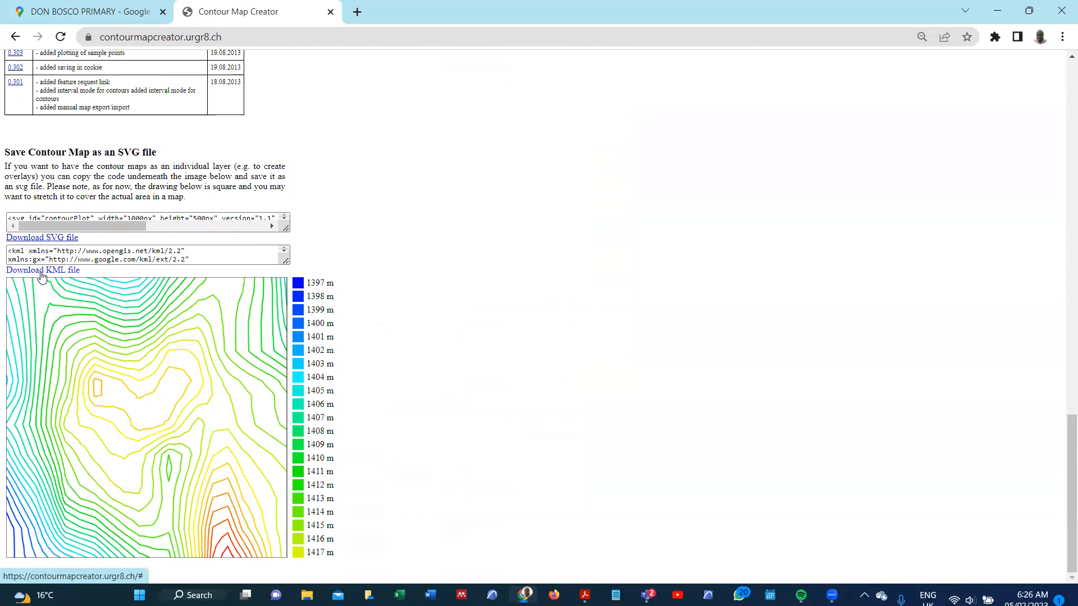
{"action": "left_click", "coordinate": [38, 273]}
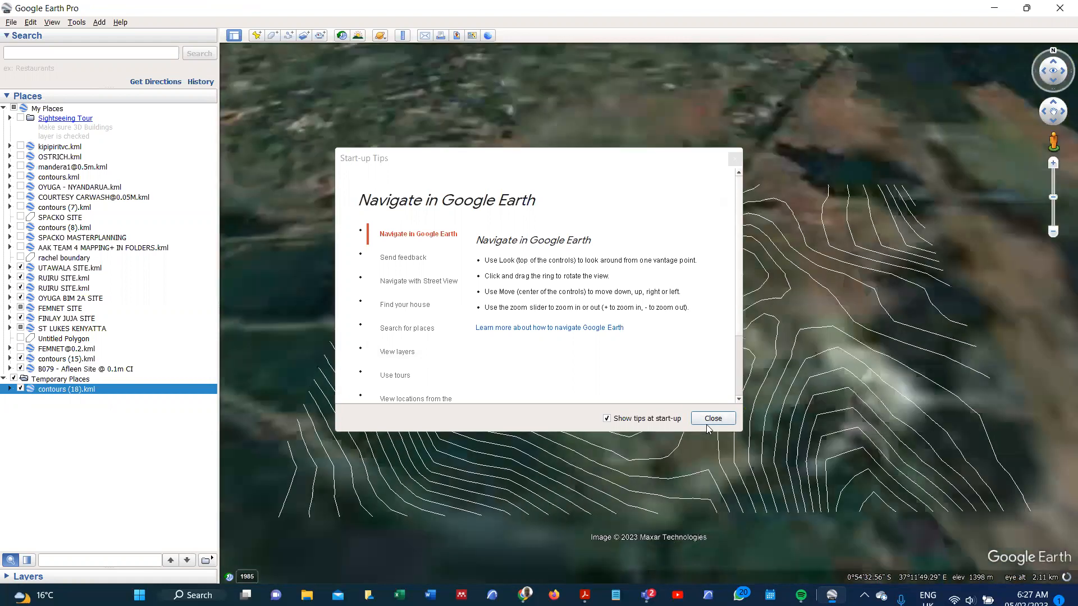
{"action": "left_click", "coordinate": [712, 419]}
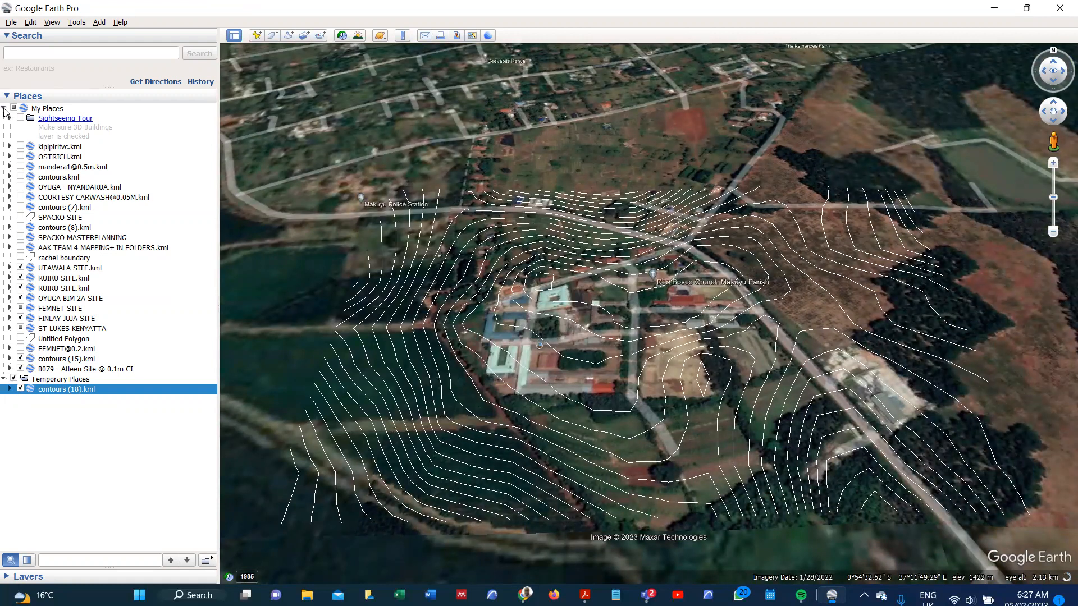
Collapse the My Places folder and rename the imported contours file in Temporary Places as MAKUYU SITE @ 1M
{"action": "left_click", "coordinate": [4, 108]}
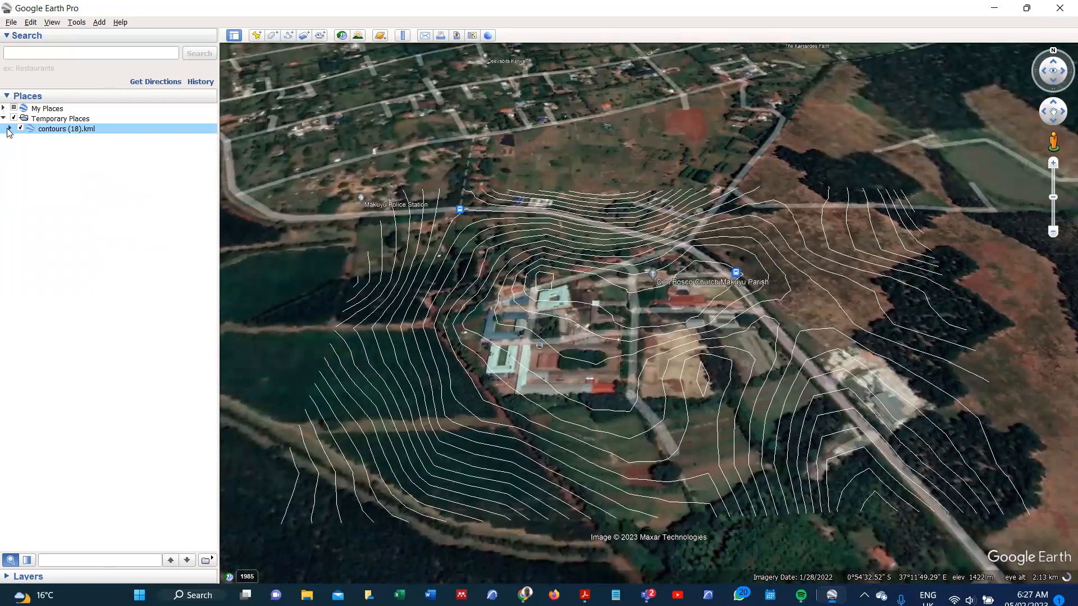
{"action": "left_click", "coordinate": [9, 129]}
{"action": "left_click", "coordinate": [9, 130]}
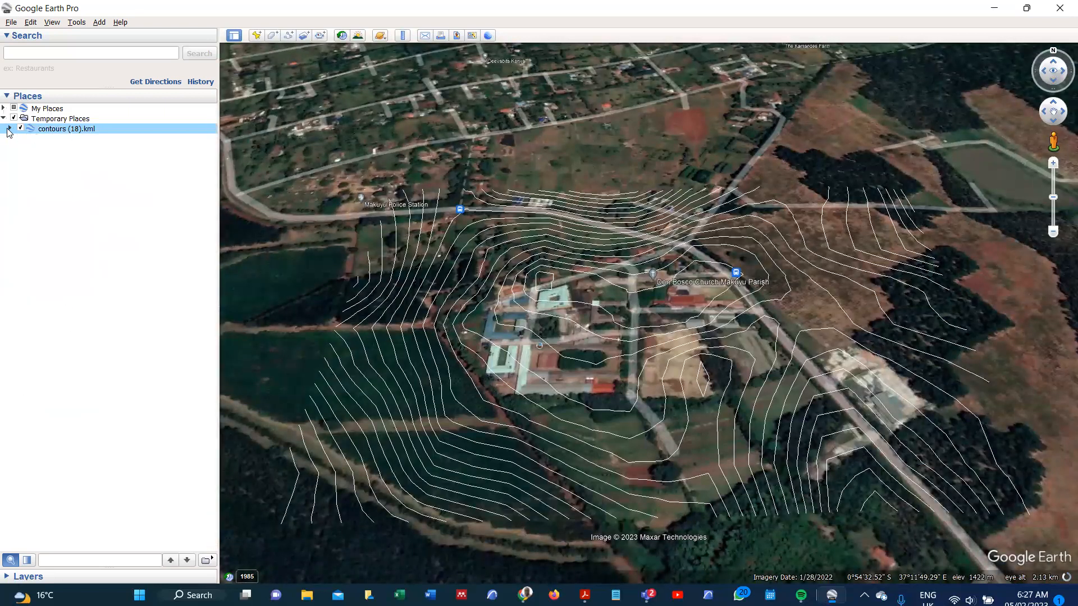
{"action": "right_click", "coordinate": [95, 131]}
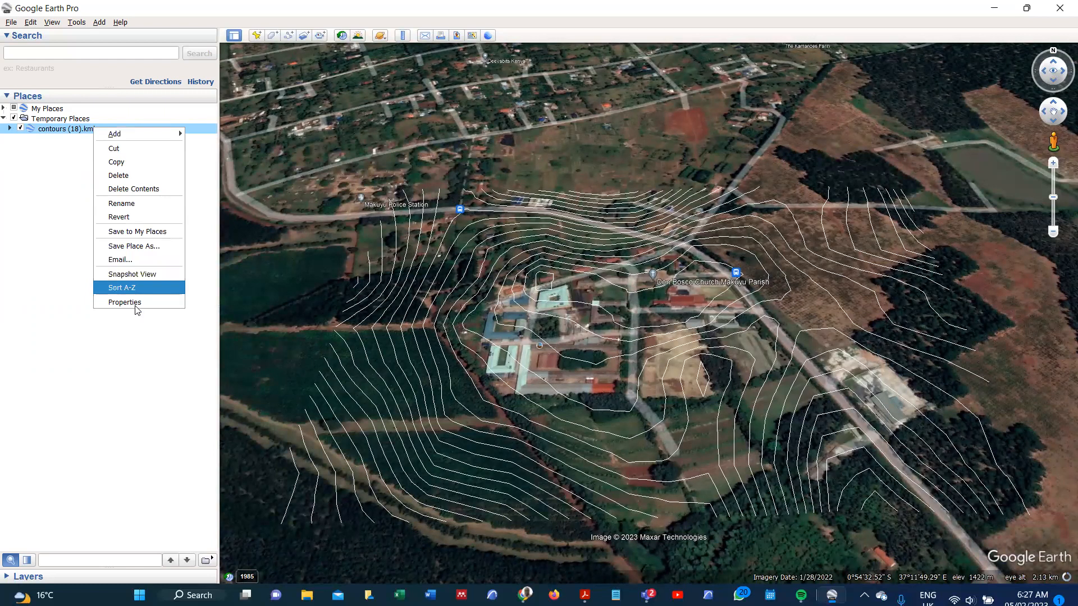
{"action": "left_click", "coordinate": [140, 206]}
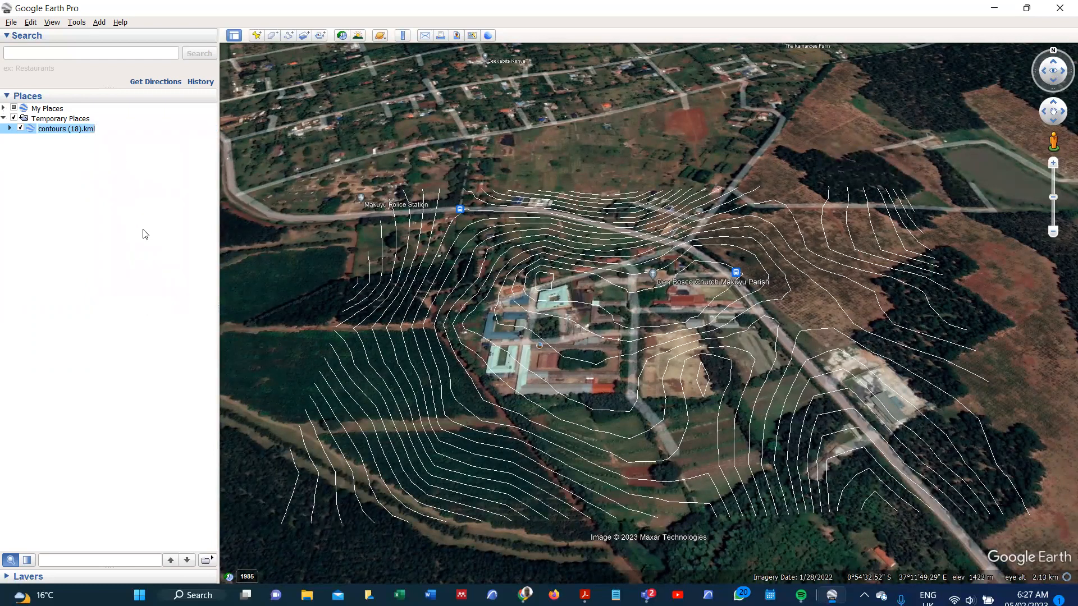
{"action": "type", "text": "MAKUYU SITE @ 1M"}
{"action": "left_click", "coordinate": [114, 197]}
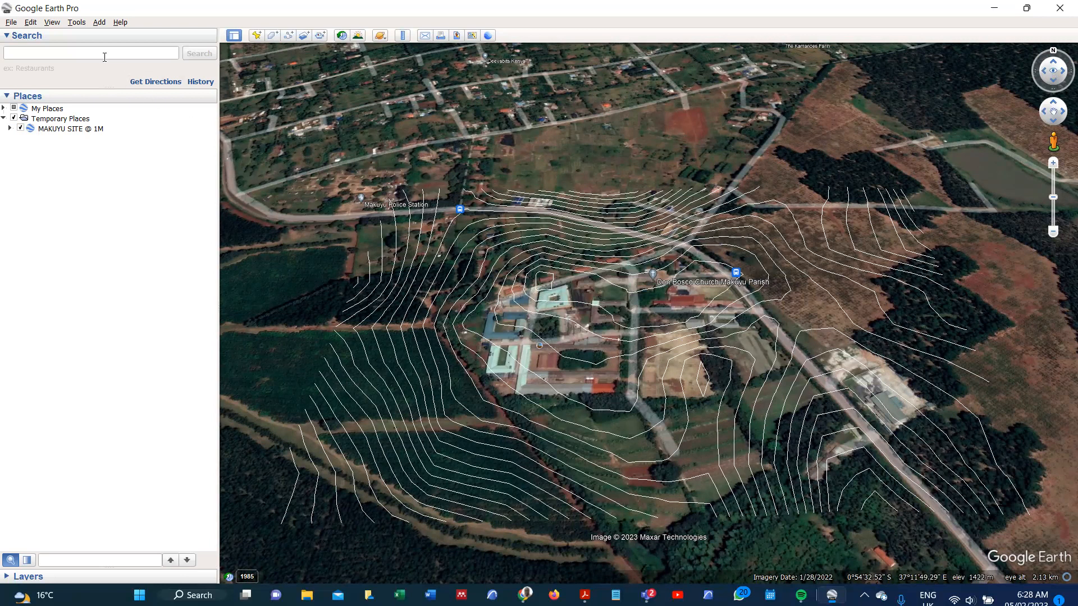
Reset the tilt and compass of the view over the imported contours
{"action": "left_click", "coordinate": [50, 24]}
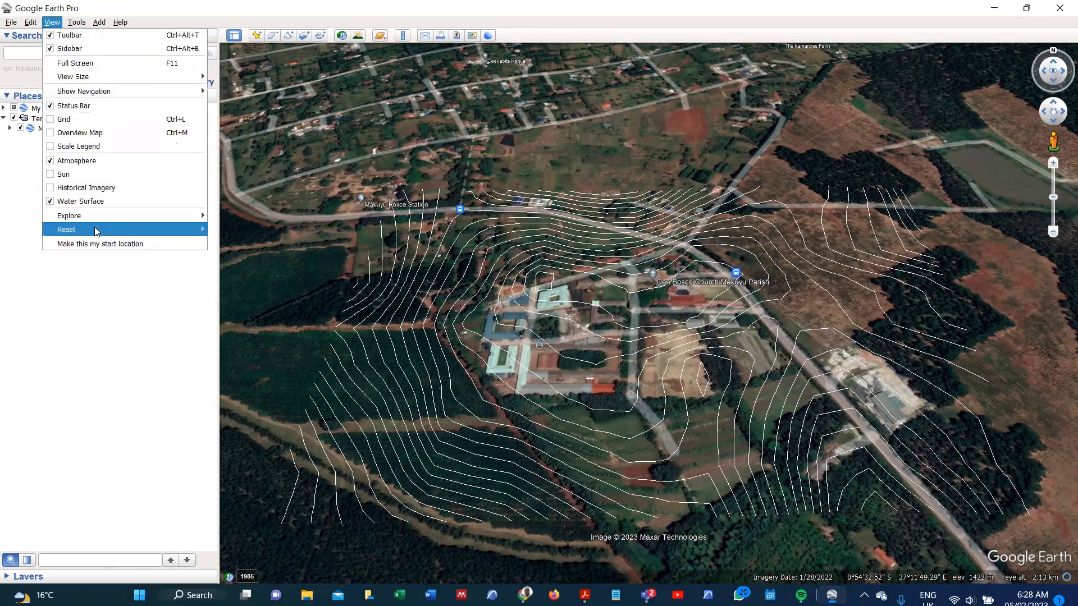
{"action": "mouse_move", "coordinate": [135, 231]}
{"action": "left_click", "coordinate": [254, 256]}
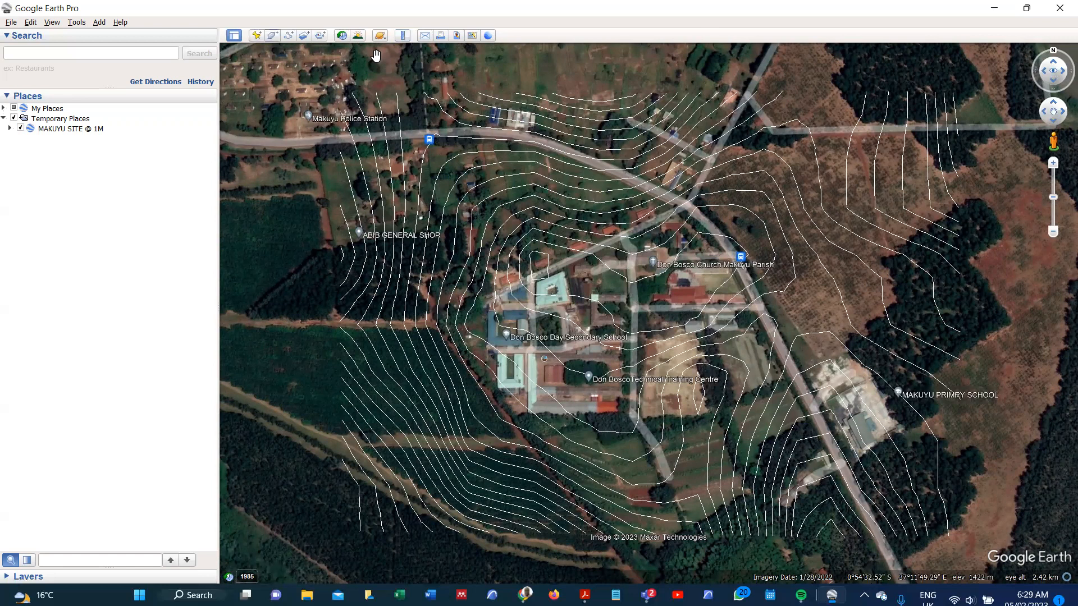
Un-maximize the Google Earth Pro window and move it down to uncover the browser tabs behind it
{"action": "left_click", "coordinate": [1025, 10]}
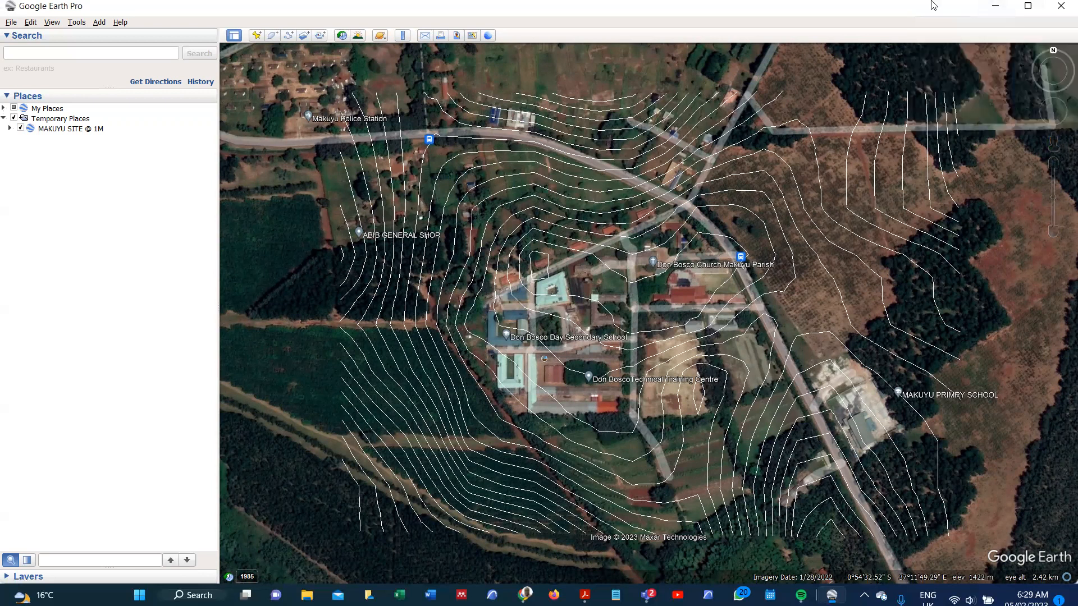
{"action": "left_click", "coordinate": [1028, 7]}
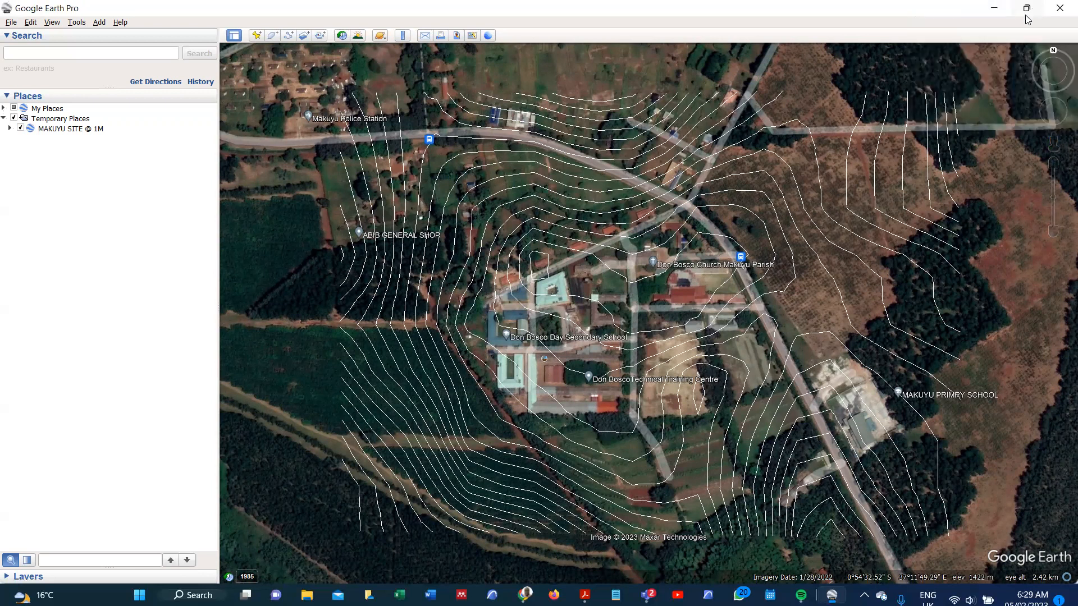
{"action": "double_click", "coordinate": [958, 15]}
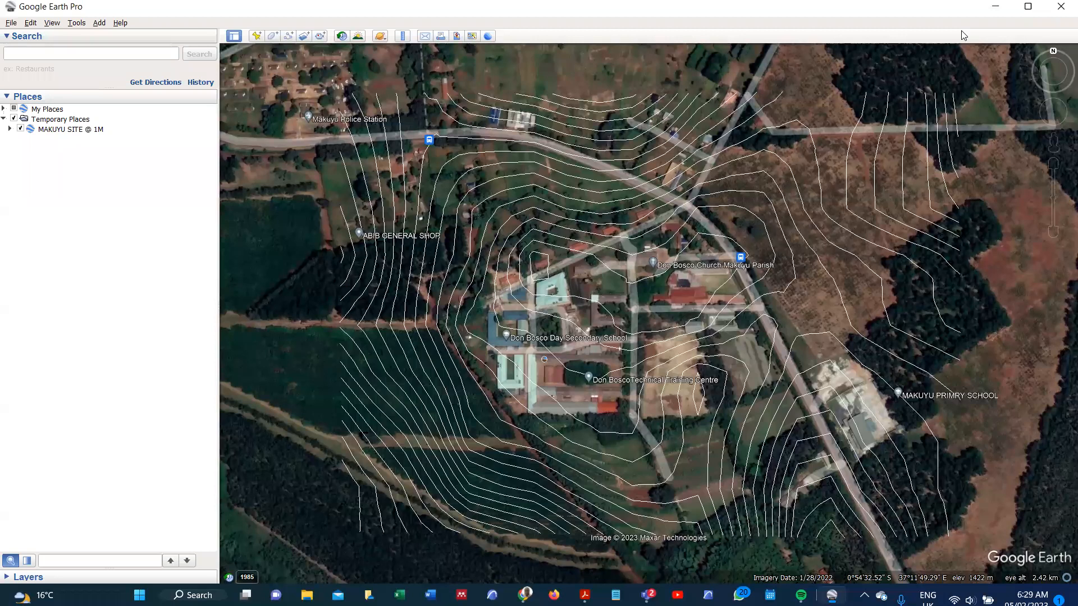
{"action": "left_click_drag", "start_coordinate": [960, 12], "coordinate": [958, 57]}
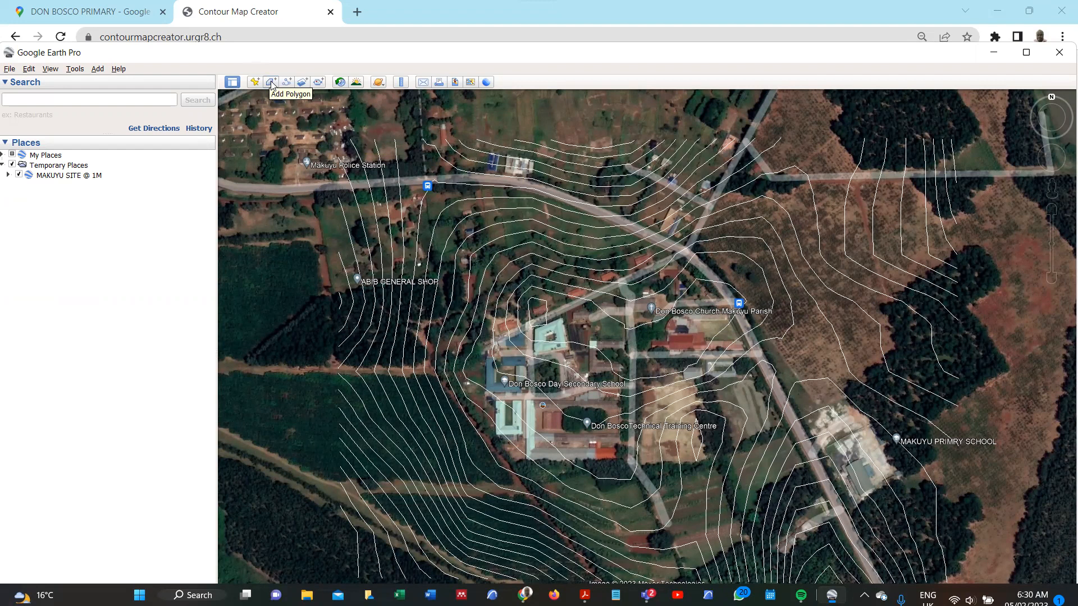
Zoom in on the red-roofed compound southeast of Don Bosco Church Makuyu Parish and reset the view's tilt and compass
{"action": "scroll", "coordinate": [728, 331], "scroll_direction": "up", "scroll_amount": 1}
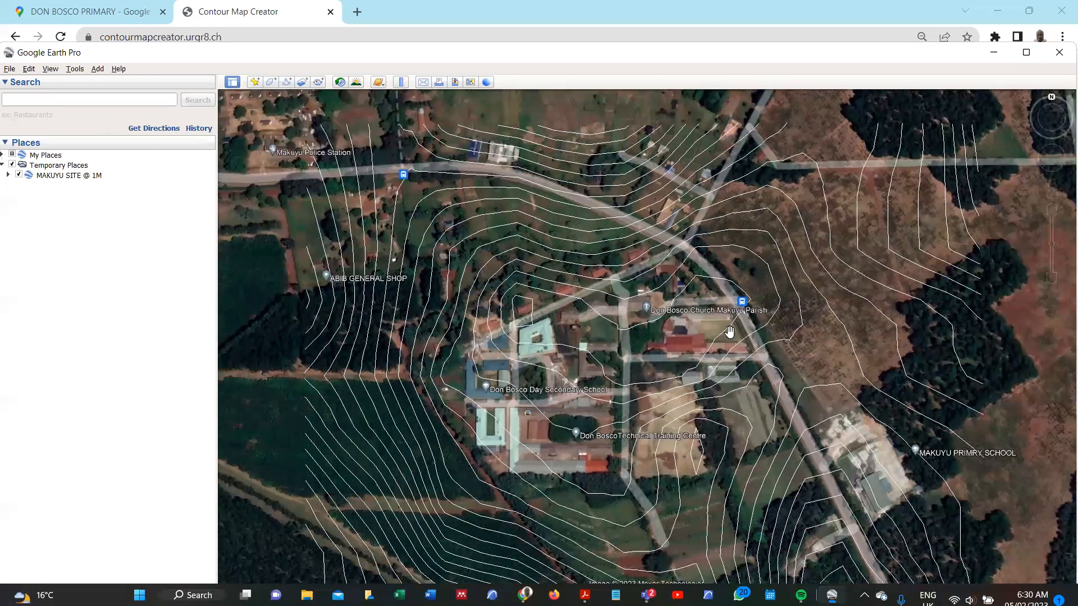
{"action": "scroll", "coordinate": [729, 332], "scroll_direction": "up", "scroll_amount": 2}
{"action": "scroll", "coordinate": [730, 324], "scroll_direction": "up", "scroll_amount": 2}
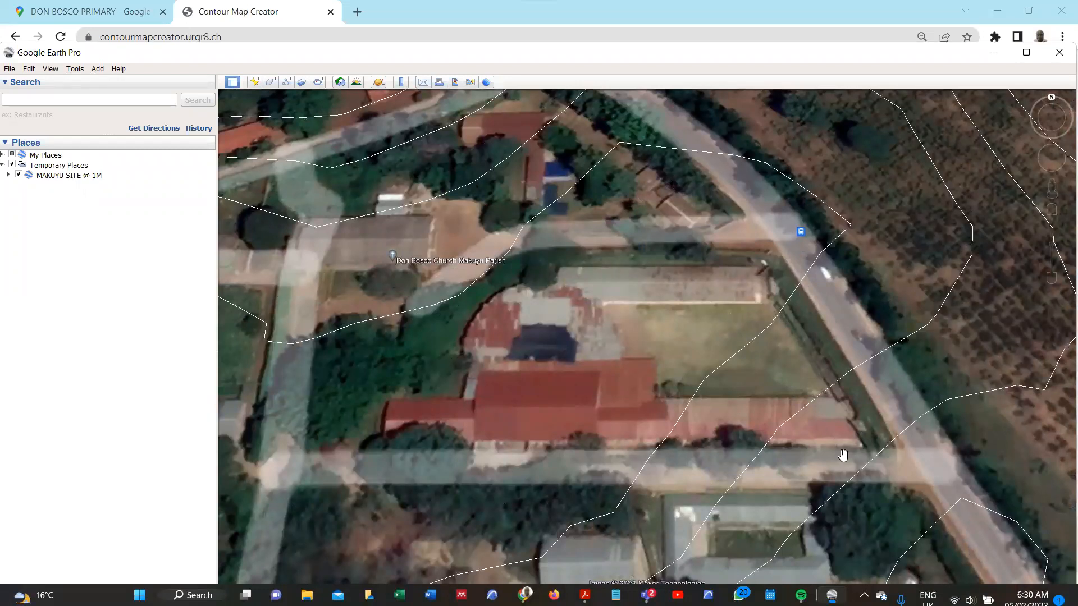
{"action": "left_click", "coordinate": [51, 68]}
{"action": "mouse_move", "coordinate": [98, 276]}
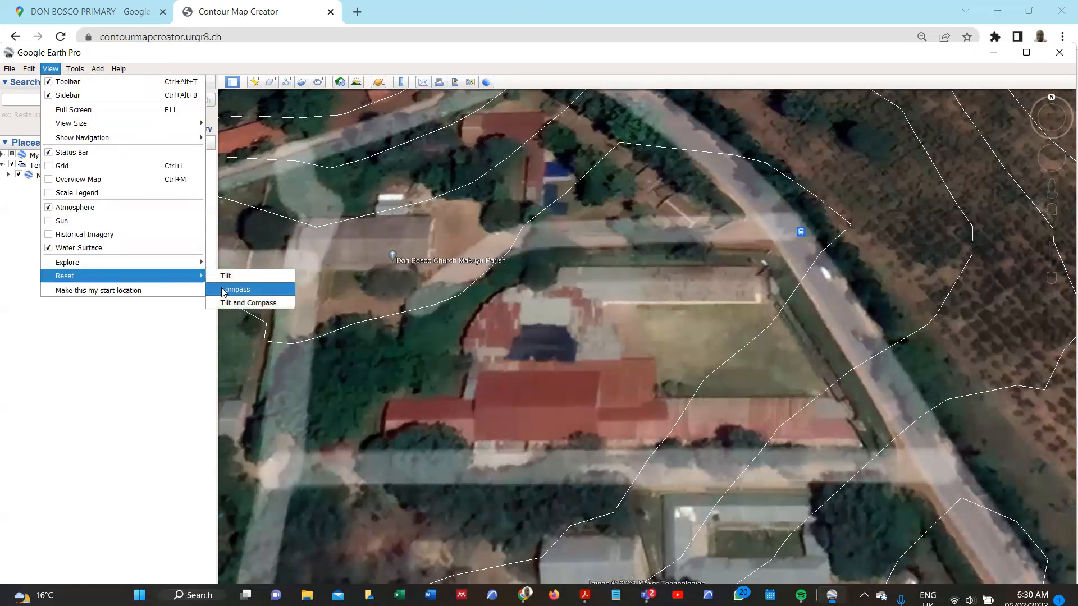
{"action": "left_click", "coordinate": [236, 302]}
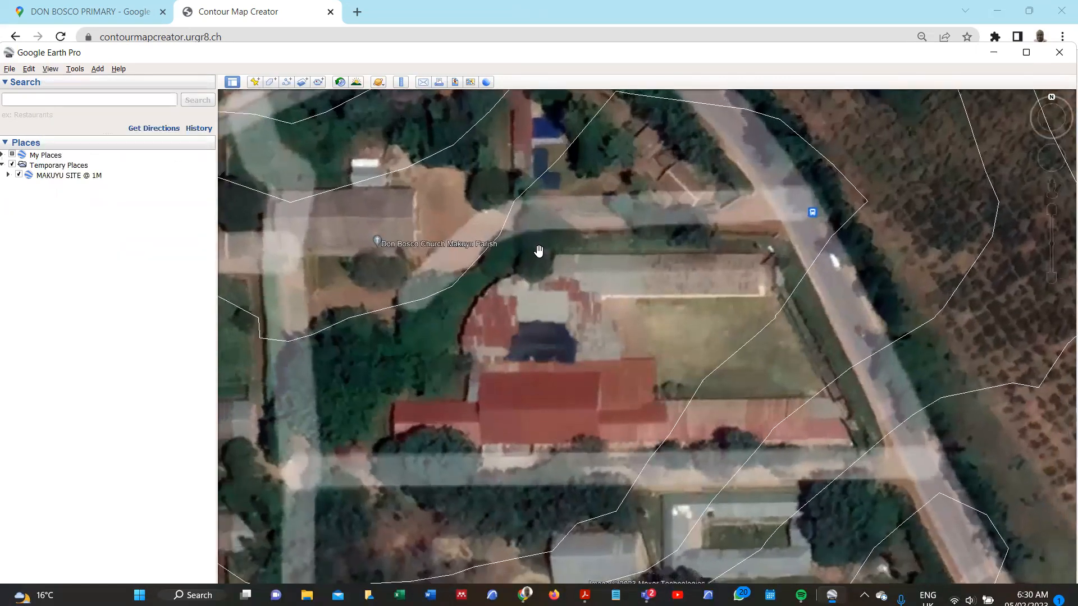
Start a new polygon named EXTENT OF PRIMARY SCHOOL and move its dialog clear of the compound
{"action": "left_click", "coordinate": [271, 82]}
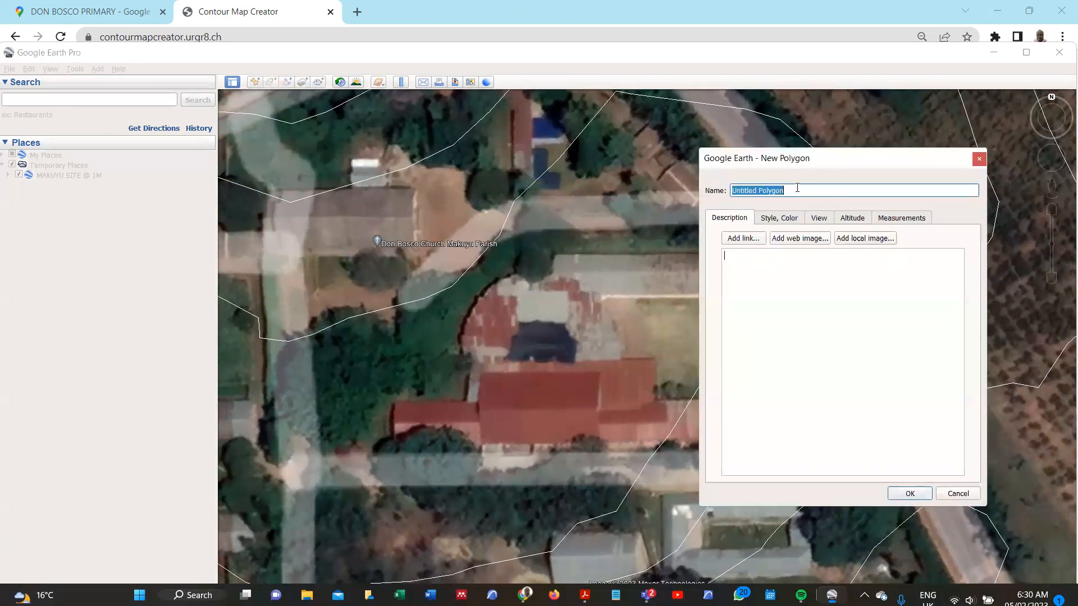
{"action": "type", "text": "EXTENT OF"}
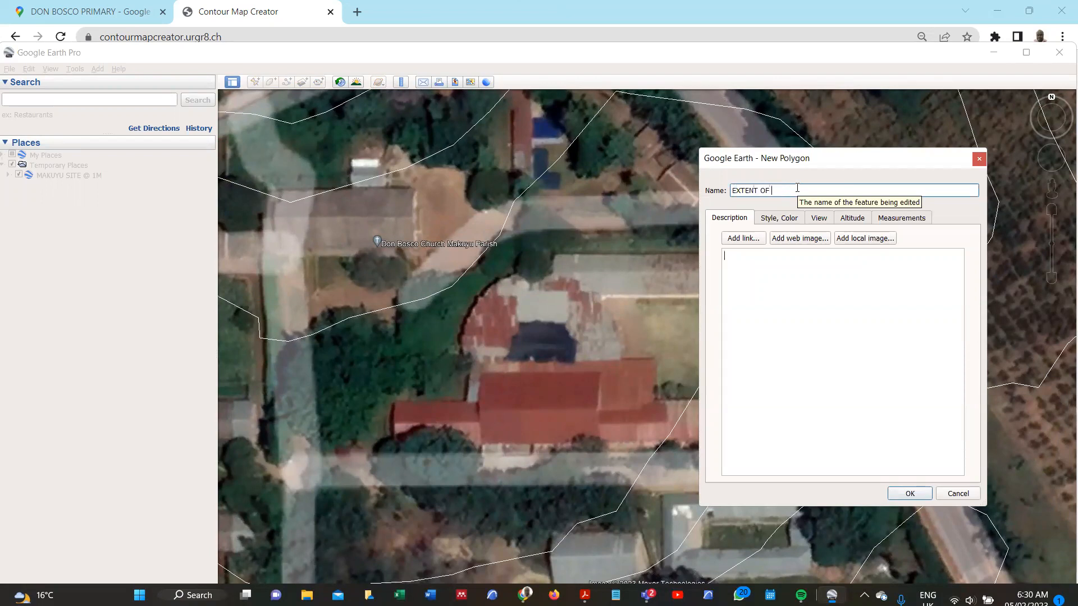
{"action": "type", "text": " PRIMARY SCHOOL"}
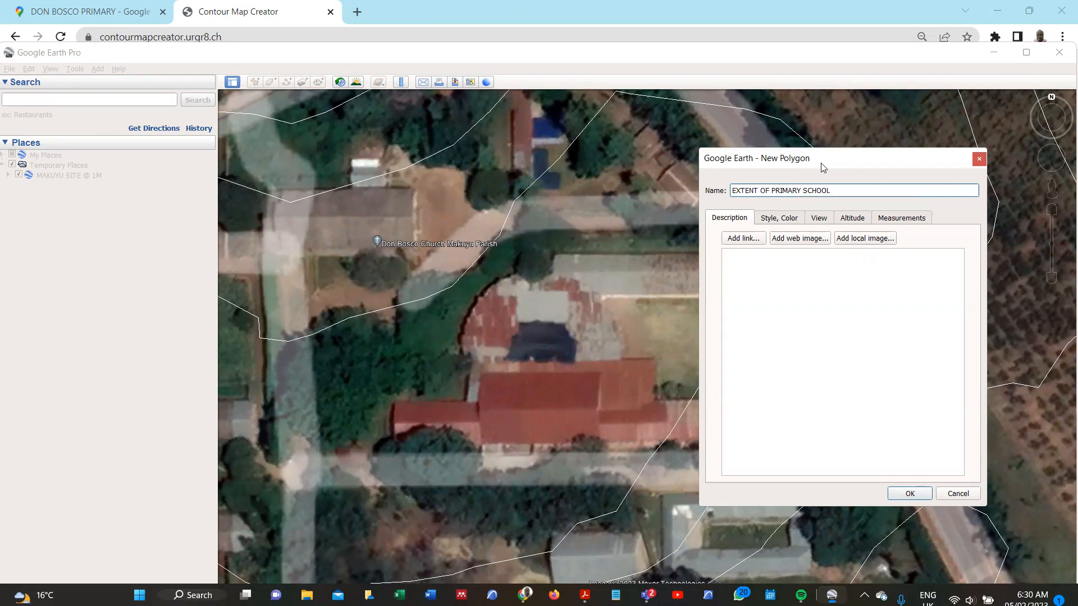
{"action": "left_click_drag", "start_coordinate": [823, 167], "coordinate": [1030, 293]}
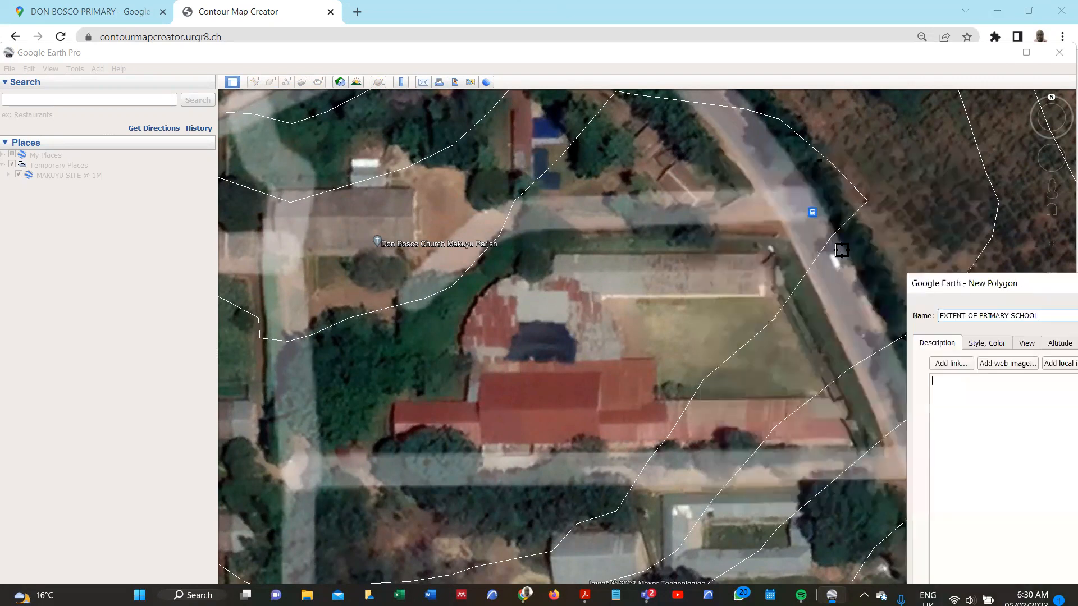
Outline the school compound with six vertices along the surrounding roads, then nudge the southeast vertex slightly east
{"action": "left_click", "coordinate": [779, 220]}
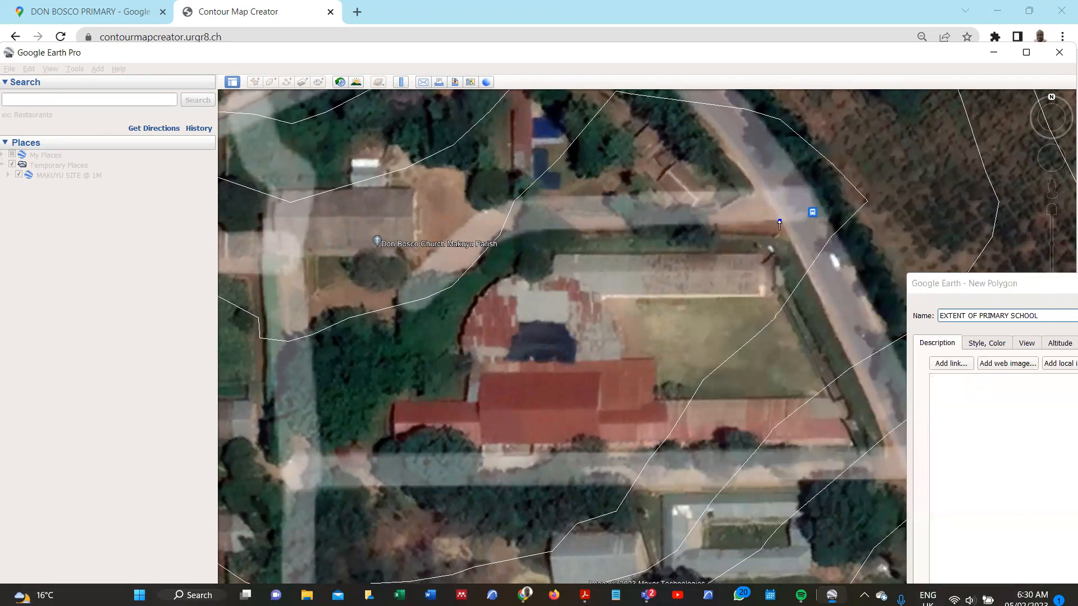
{"action": "left_click", "coordinate": [505, 230]}
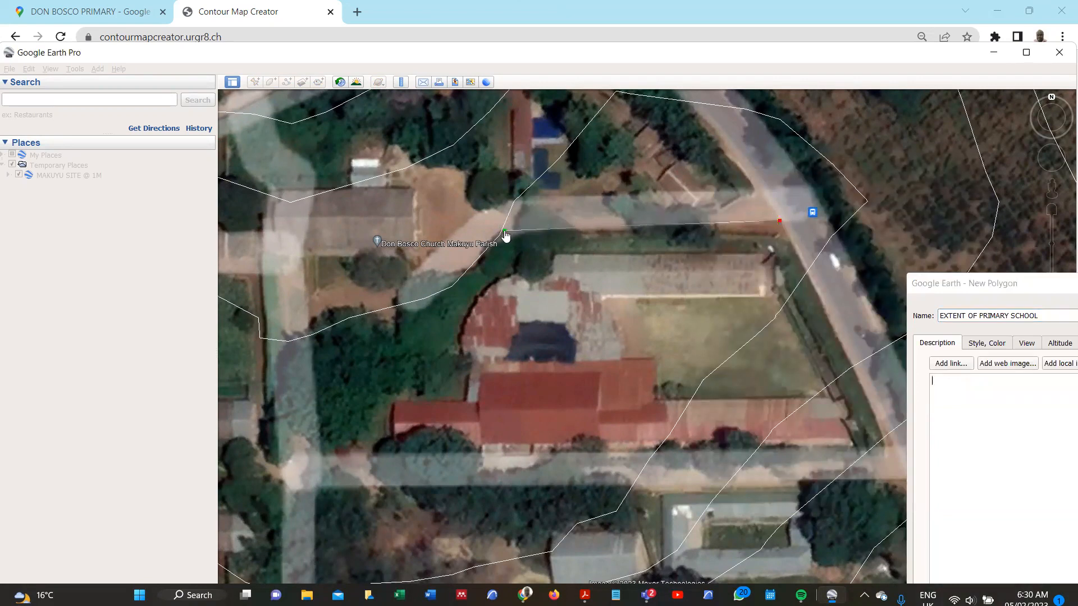
{"action": "left_click", "coordinate": [415, 306]}
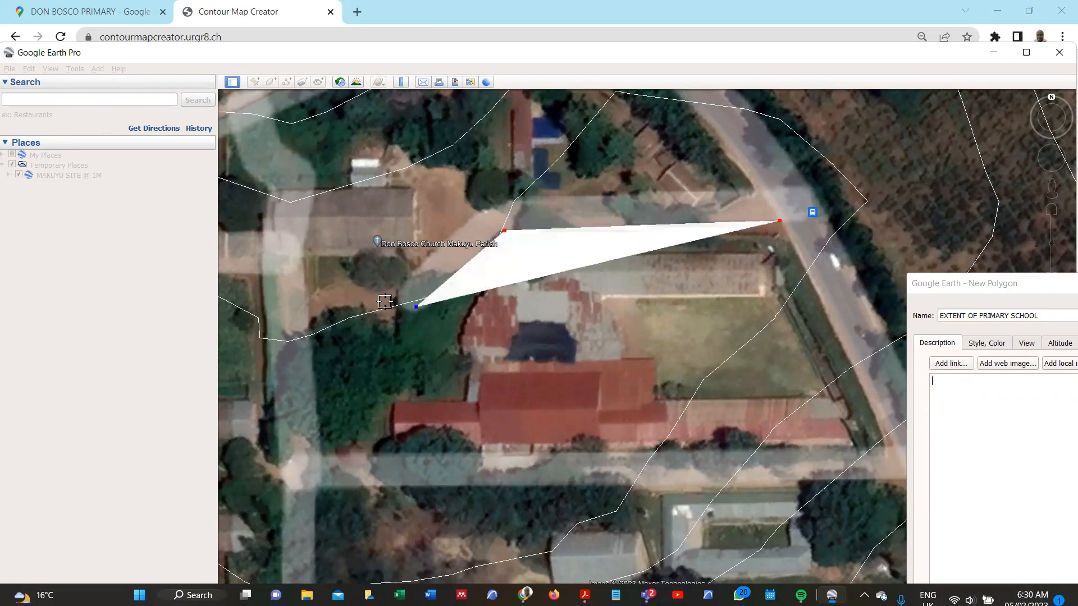
{"action": "left_click", "coordinate": [309, 318]}
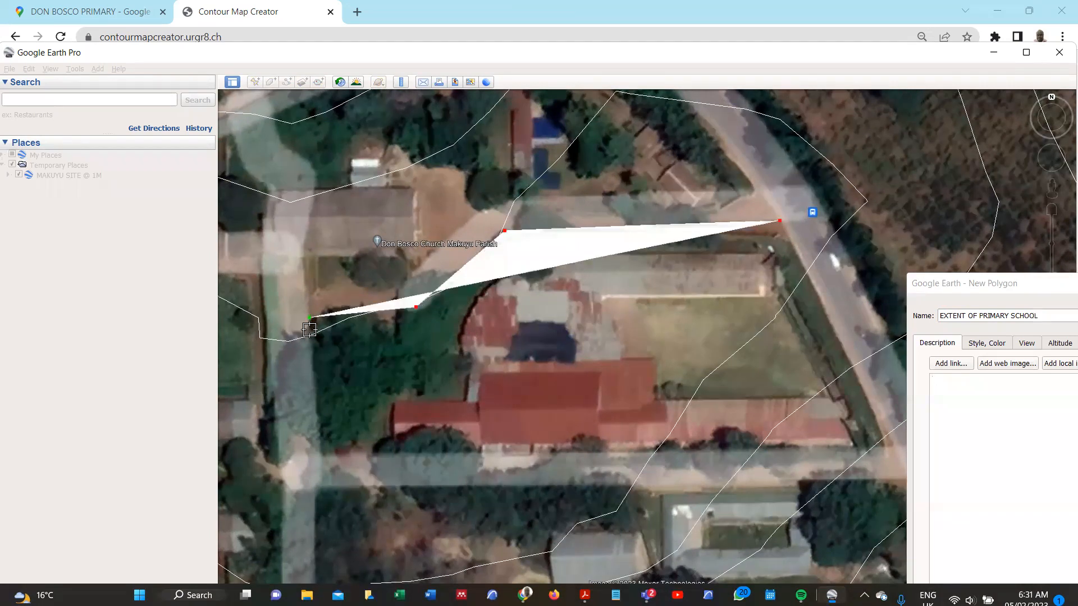
{"action": "left_click", "coordinate": [317, 454]}
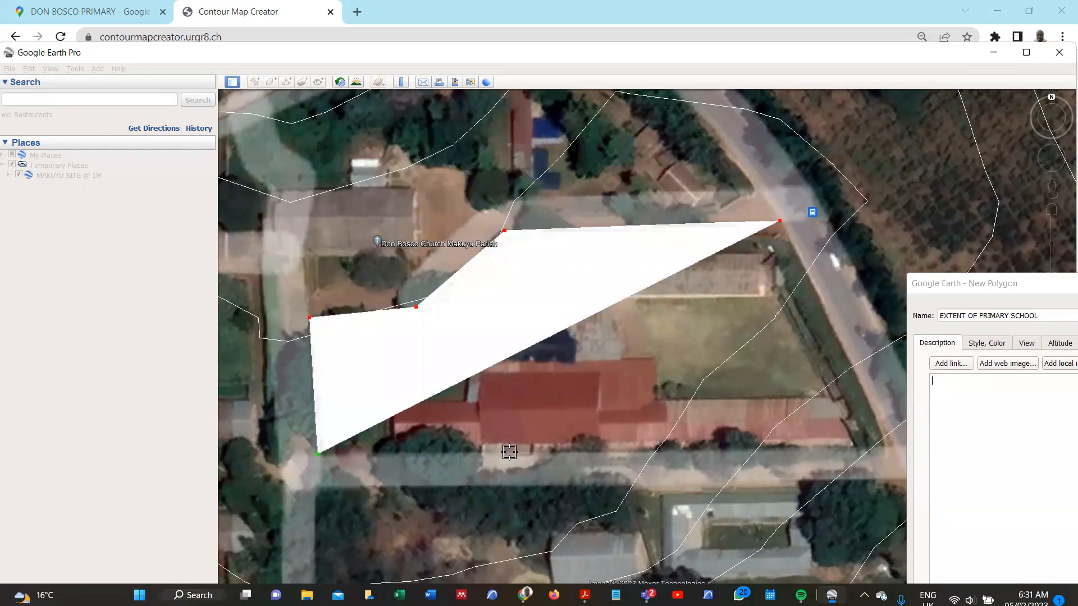
{"action": "left_click", "coordinate": [889, 447]}
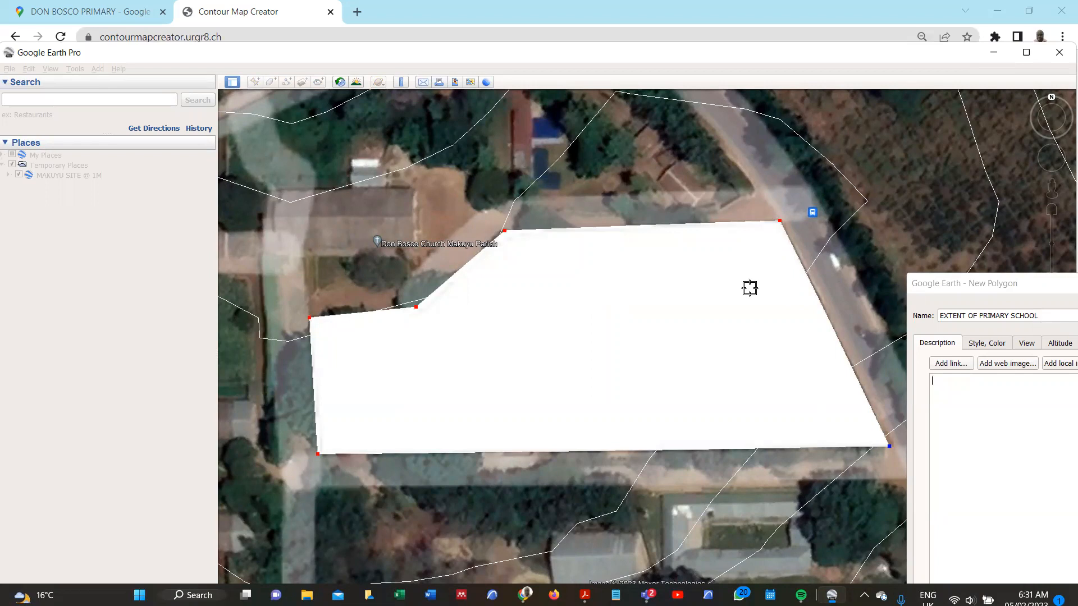
{"action": "left_click_drag", "start_coordinate": [890, 447], "coordinate": [894, 447]}
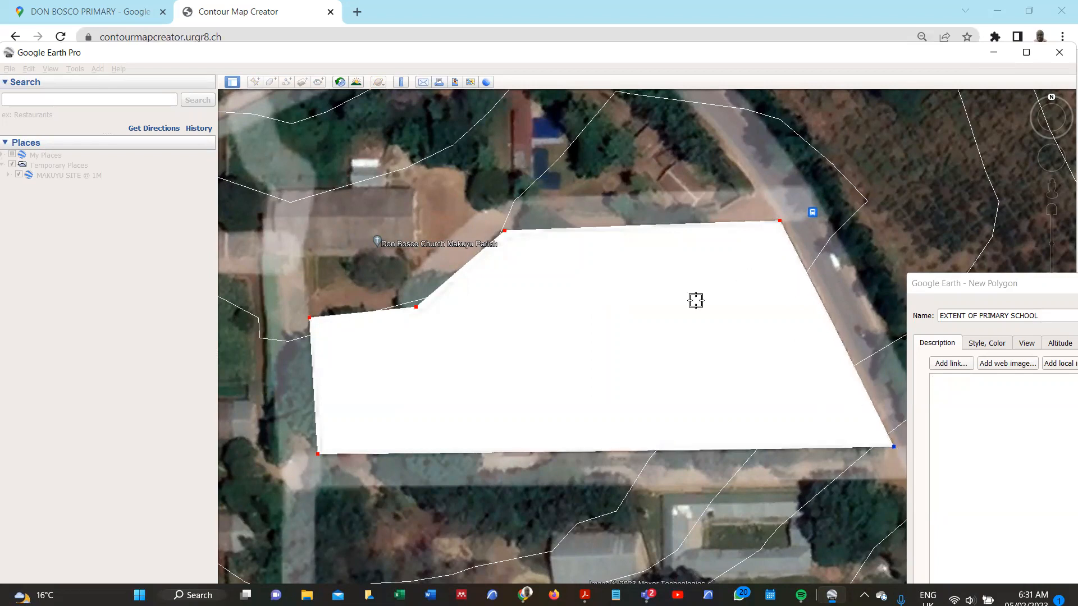
Move the polygon dialog aside to the places list and set the school polygon's area opacity to 30%
{"action": "left_click", "coordinate": [1038, 291]}
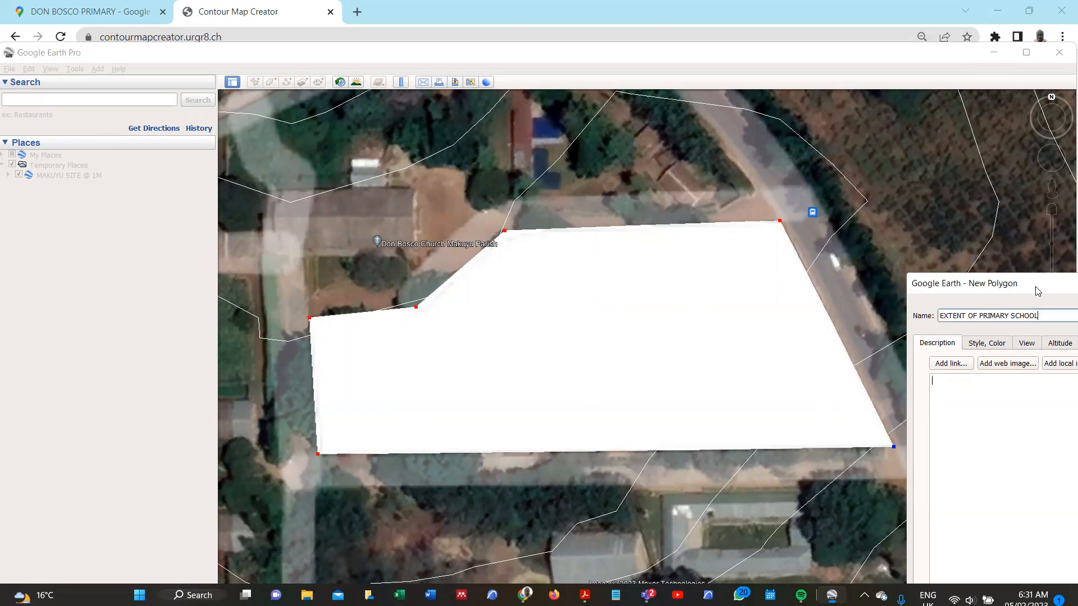
{"action": "left_click_drag", "start_coordinate": [1038, 290], "coordinate": [174, 187]}
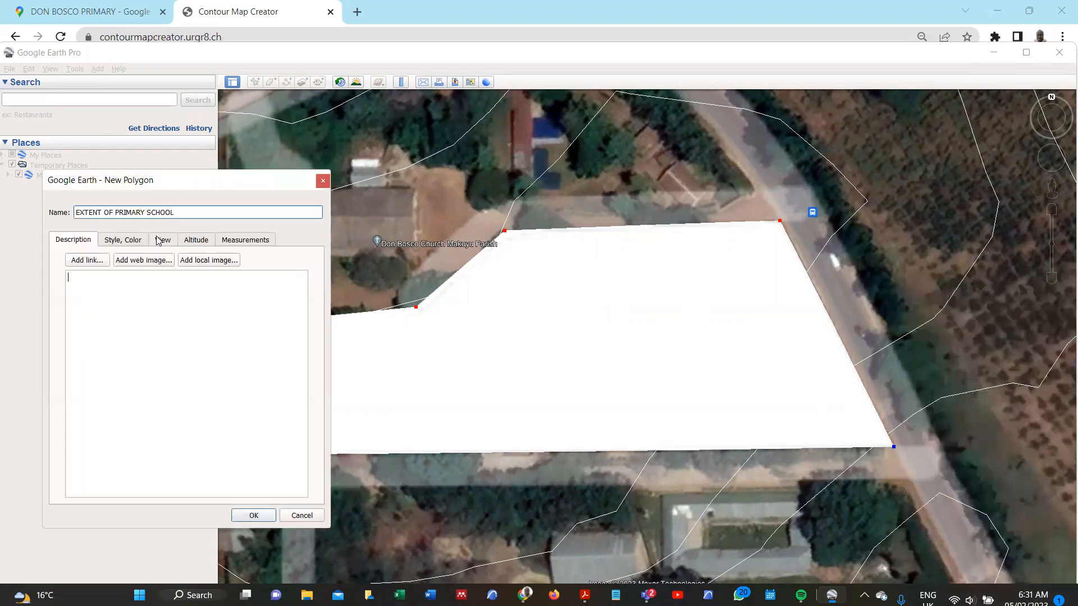
{"action": "left_click", "coordinate": [122, 245]}
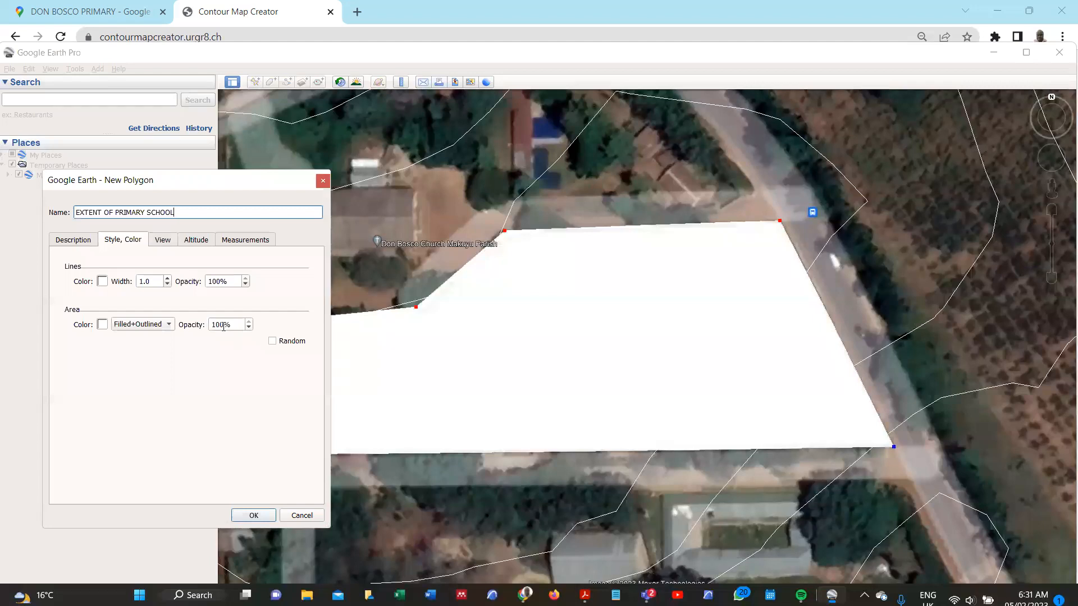
{"action": "left_click_drag", "start_coordinate": [221, 324], "coordinate": [211, 324]}
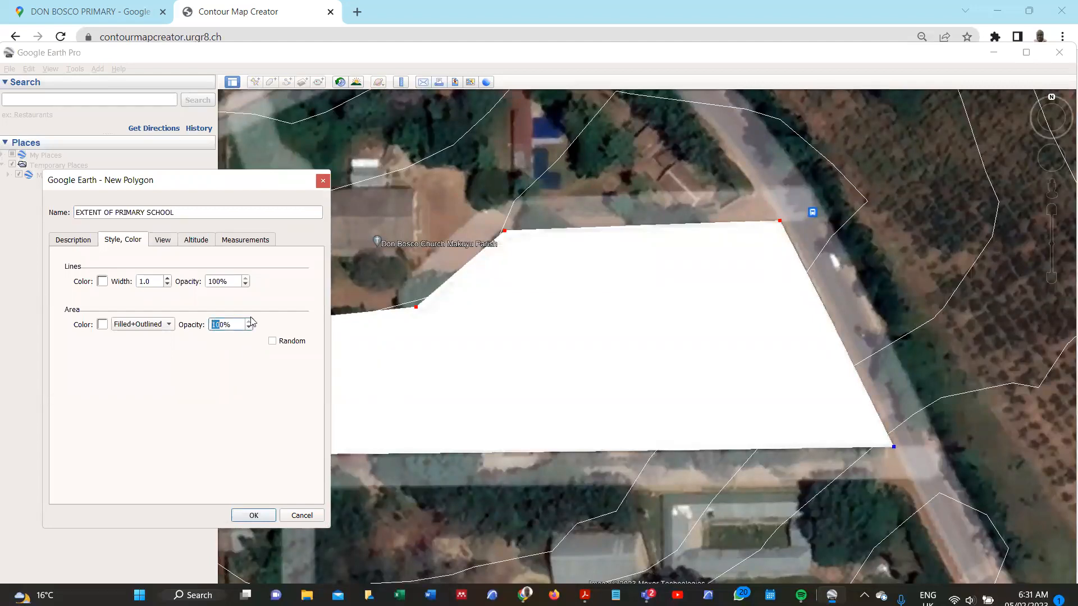
{"action": "type", "text": "2"}
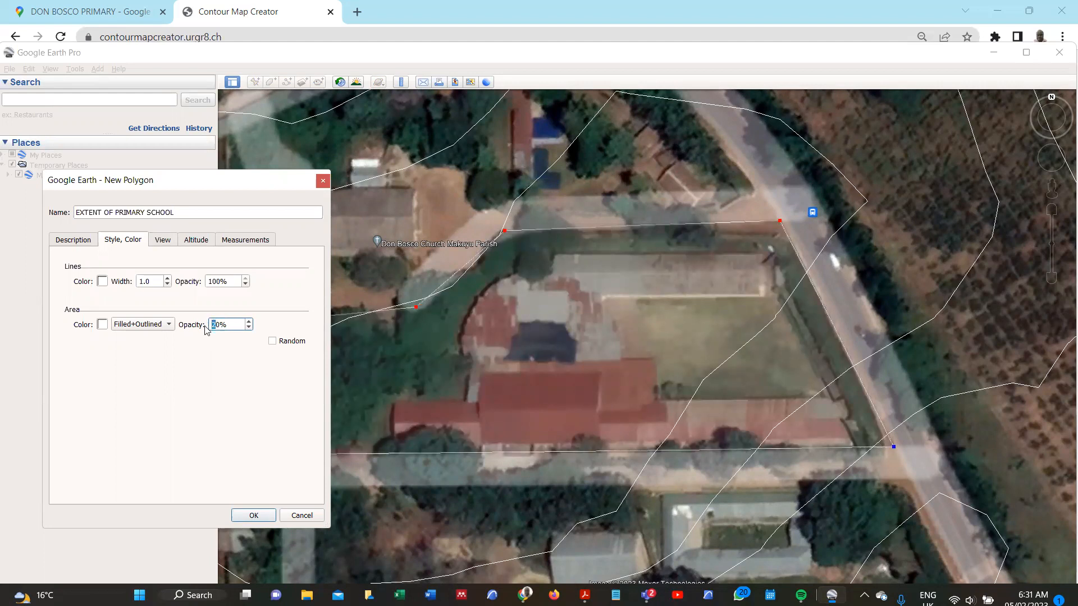
{"action": "type", "text": "3"}
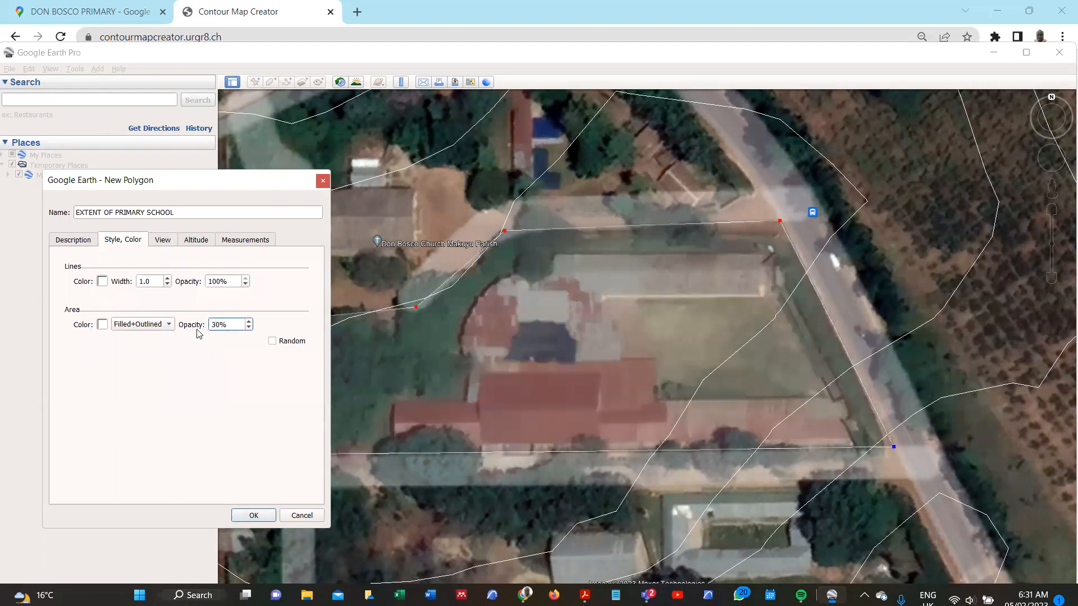
Set the school polygon's area color to bright green (#00ff00) and save the polygon
{"action": "left_click", "coordinate": [102, 324]}
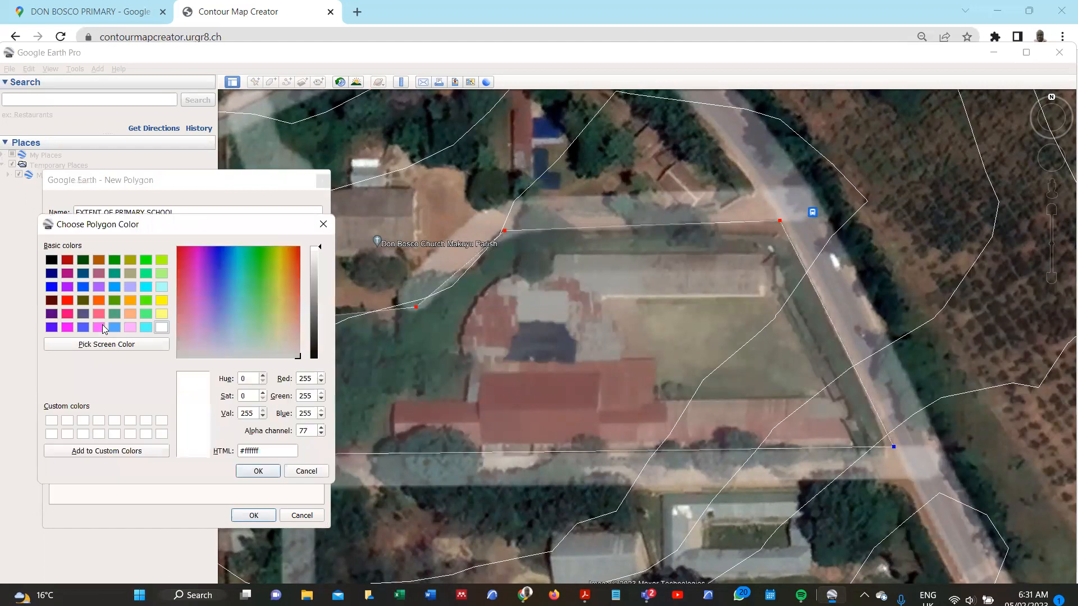
{"action": "left_click", "coordinate": [146, 260]}
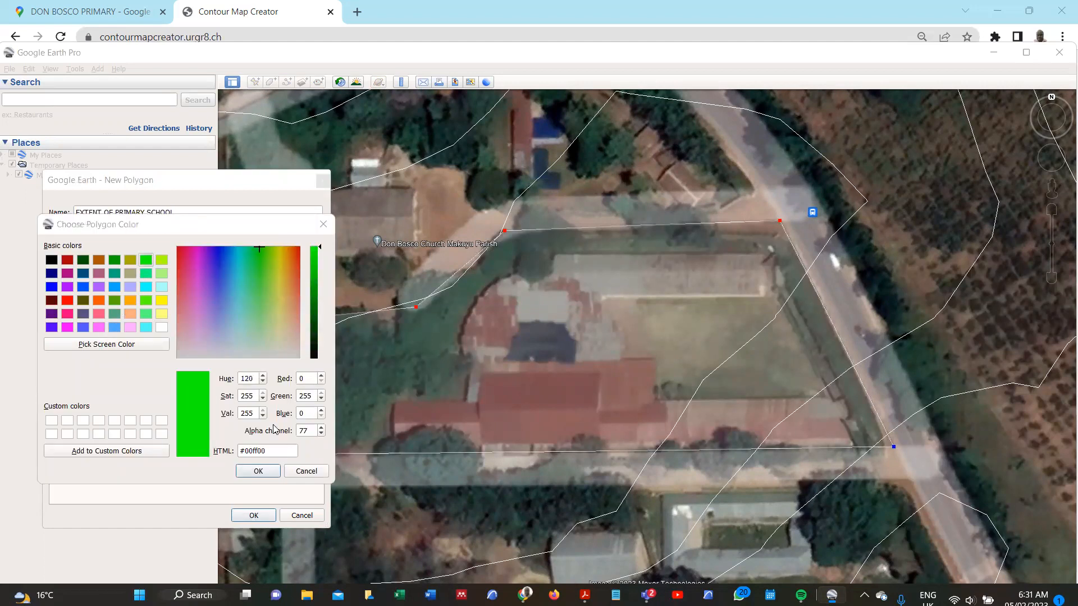
{"action": "left_click", "coordinate": [256, 471]}
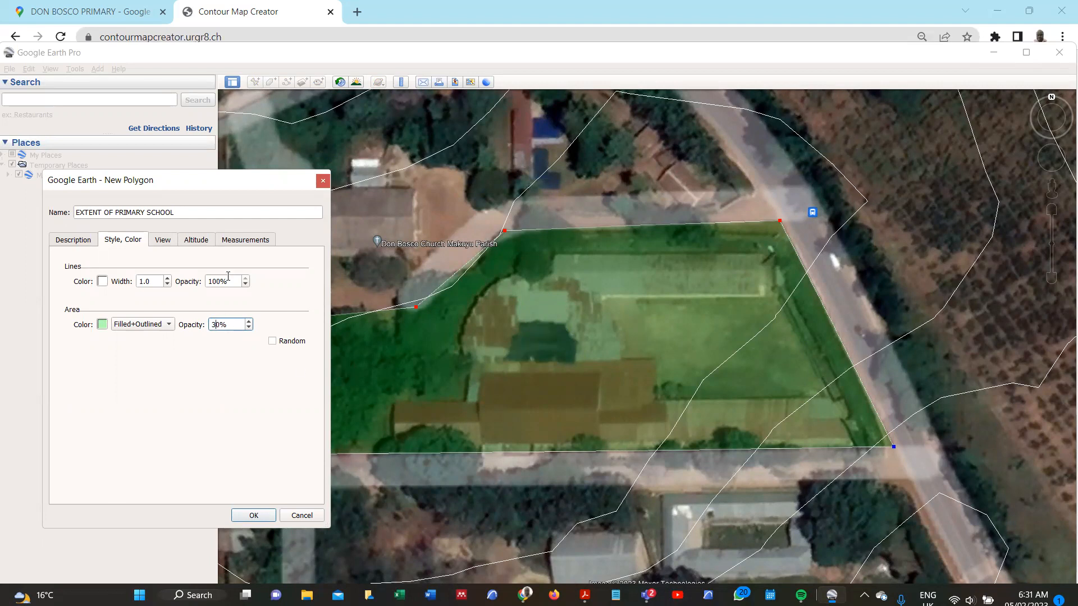
{"action": "left_click", "coordinate": [261, 517]}
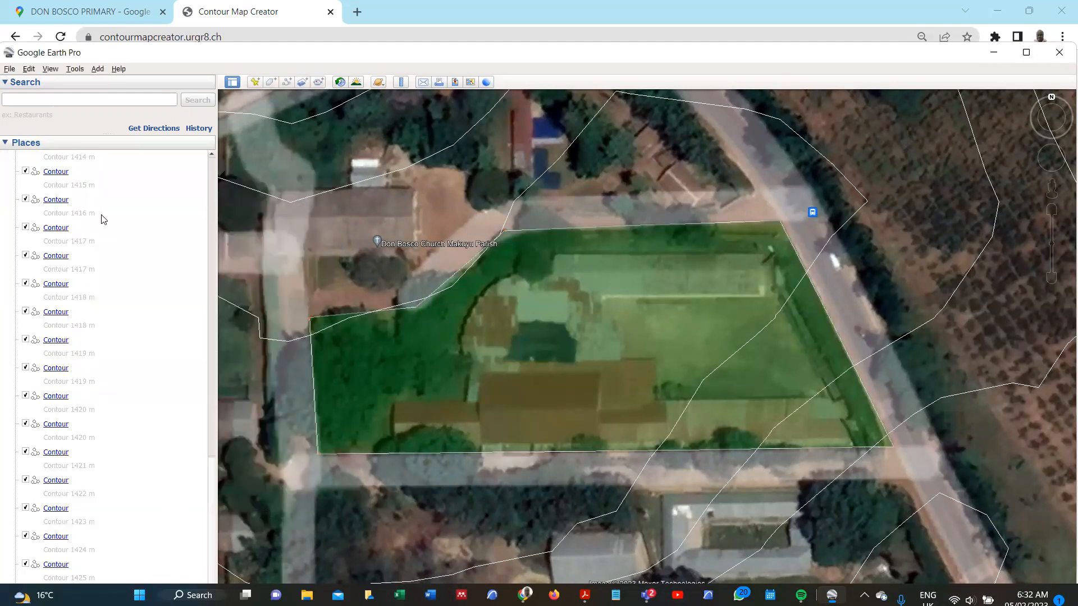
Examine the saved places for the contours under MAKUYU SITE @ 1M and the EXTENT OF PRIMARY SCHOOL polygon
{"action": "scroll", "coordinate": [107, 235], "scroll_direction": "down", "scroll_amount": 6}
{"action": "scroll", "coordinate": [146, 252], "scroll_direction": "up", "scroll_amount": 15}
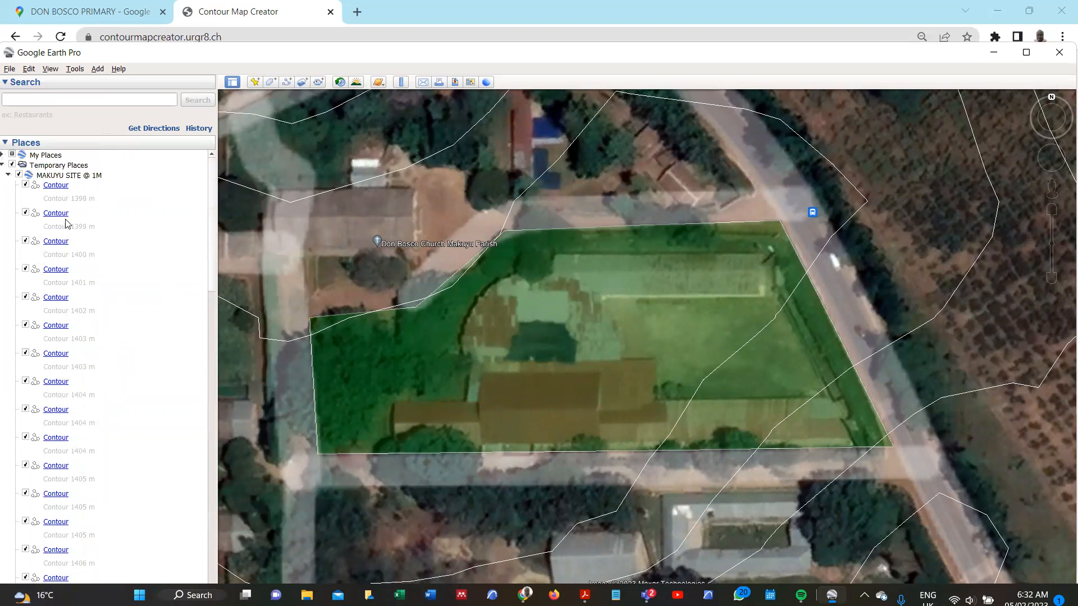
{"action": "scroll", "coordinate": [115, 393], "scroll_direction": "down", "scroll_amount": 5}
{"action": "scroll", "coordinate": [110, 420], "scroll_direction": "down", "scroll_amount": 3}
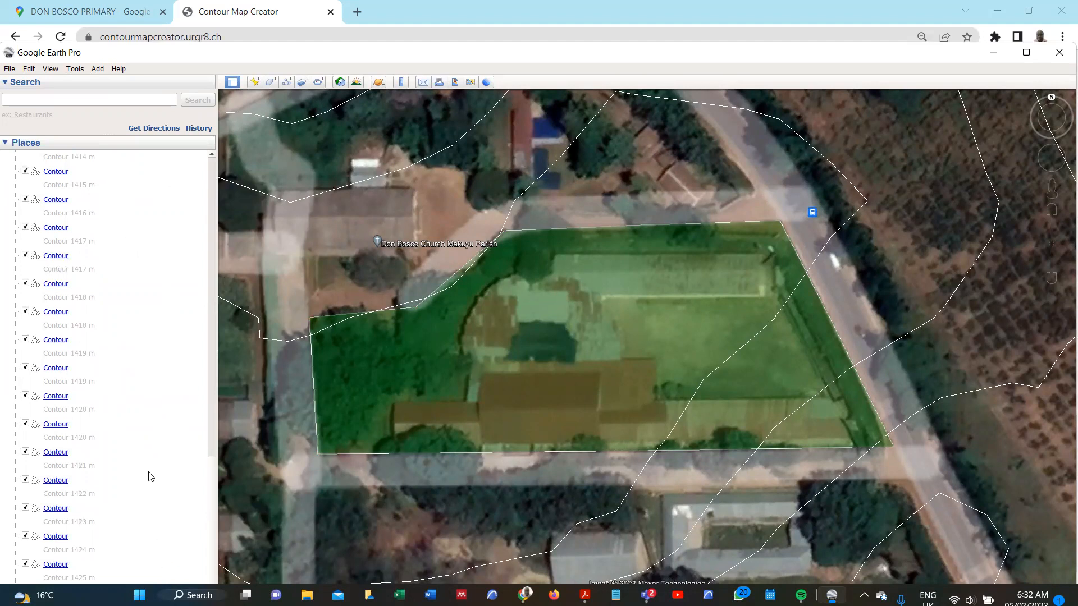
{"action": "scroll", "coordinate": [73, 232], "scroll_direction": "up", "scroll_amount": 10}
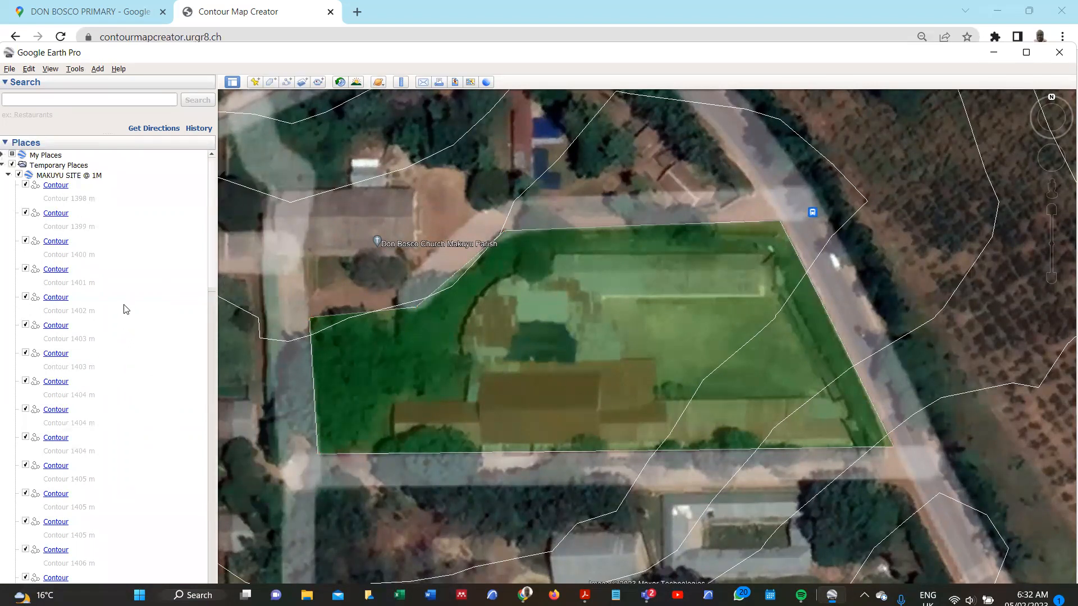
{"action": "left_click", "coordinate": [1027, 52]}
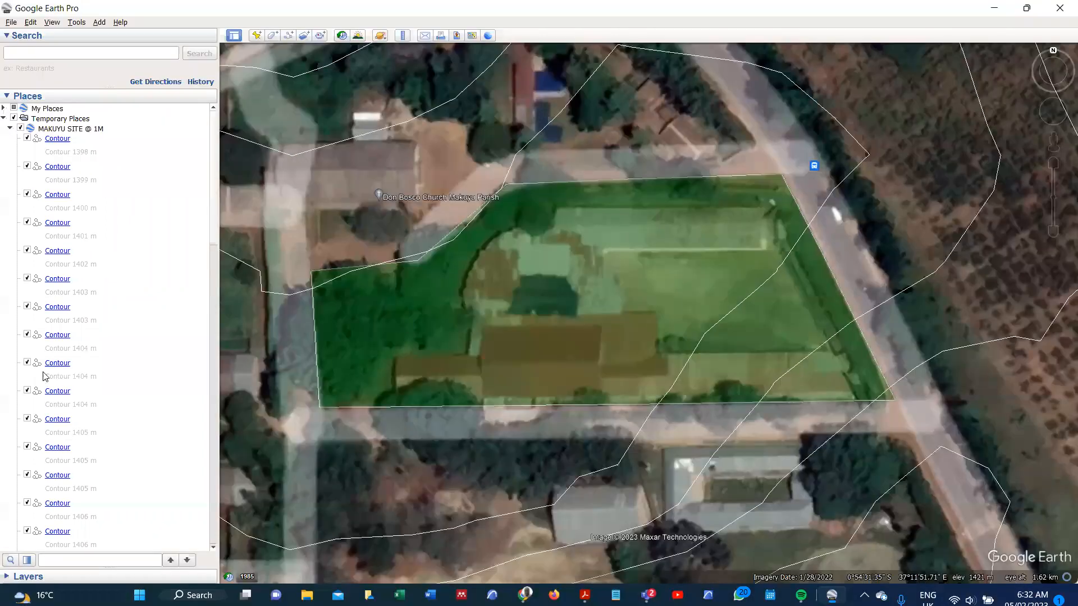
{"action": "scroll", "coordinate": [74, 393], "scroll_direction": "down", "scroll_amount": 10}
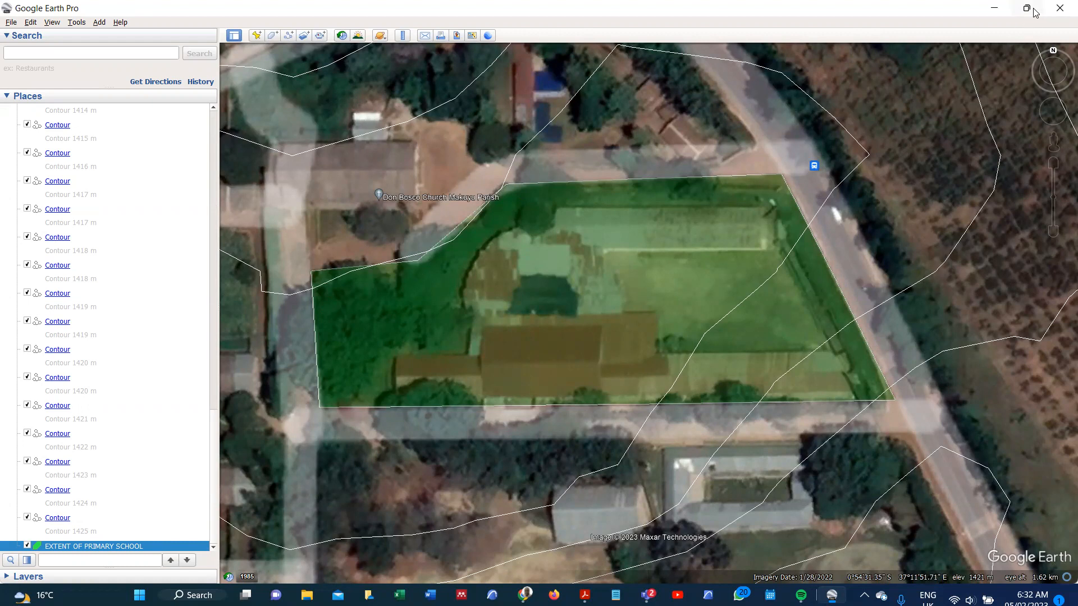
{"action": "mouse_move", "coordinate": [1036, 13]}
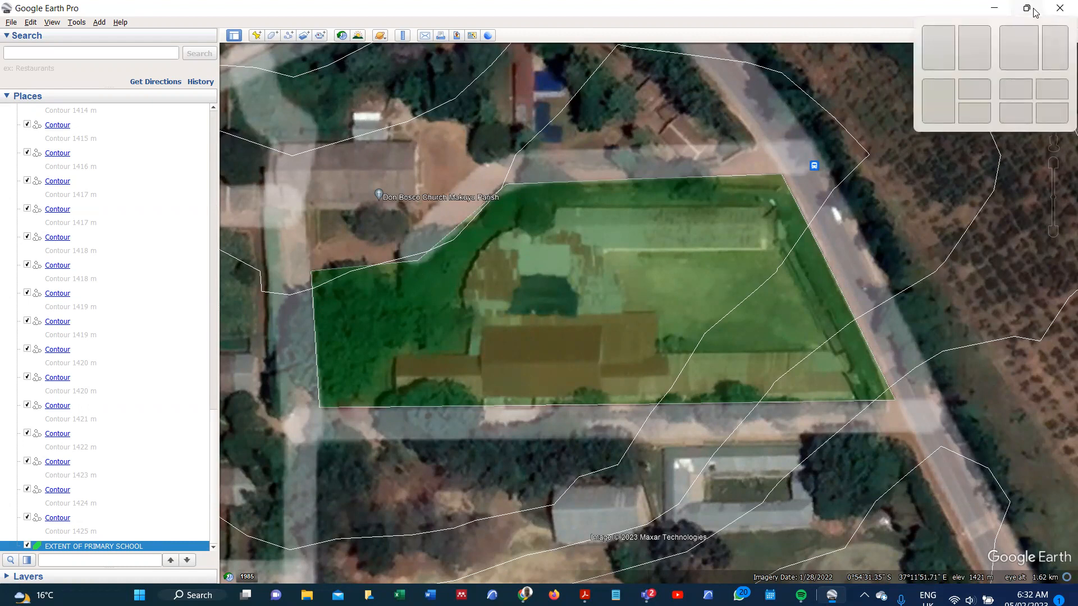
{"action": "left_click", "coordinate": [1036, 12]}
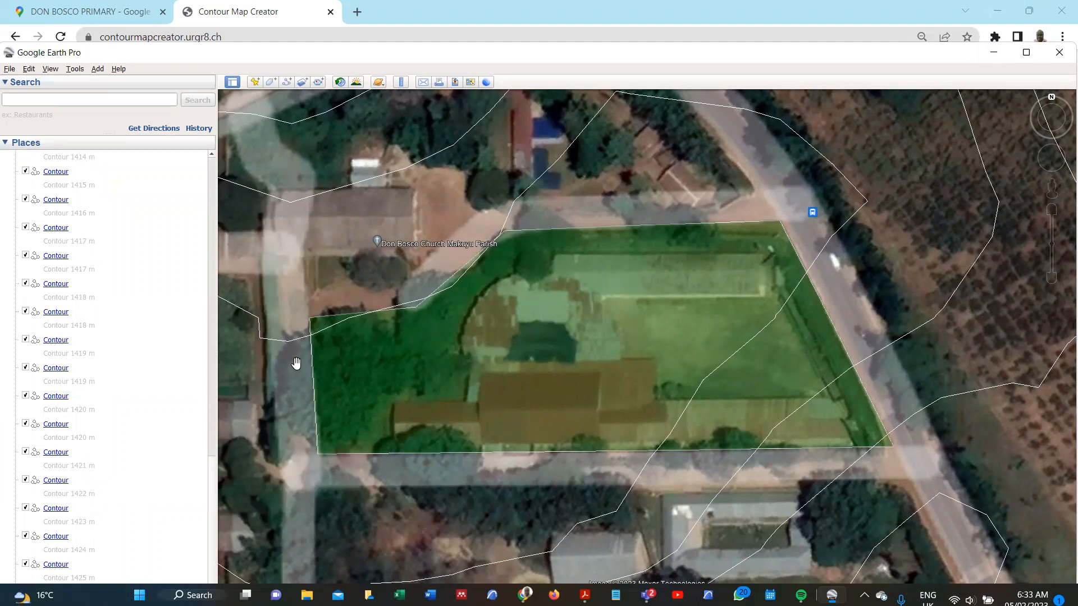
{"action": "scroll", "coordinate": [76, 273], "scroll_direction": "up", "scroll_amount": 10}
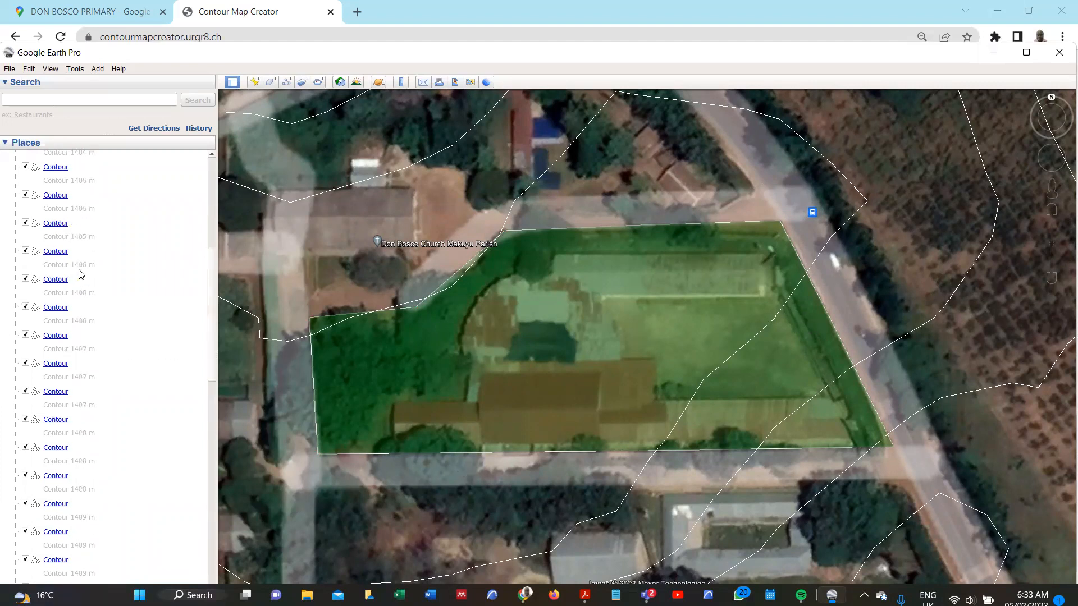
{"action": "scroll", "coordinate": [79, 274], "scroll_direction": "up", "scroll_amount": 3}
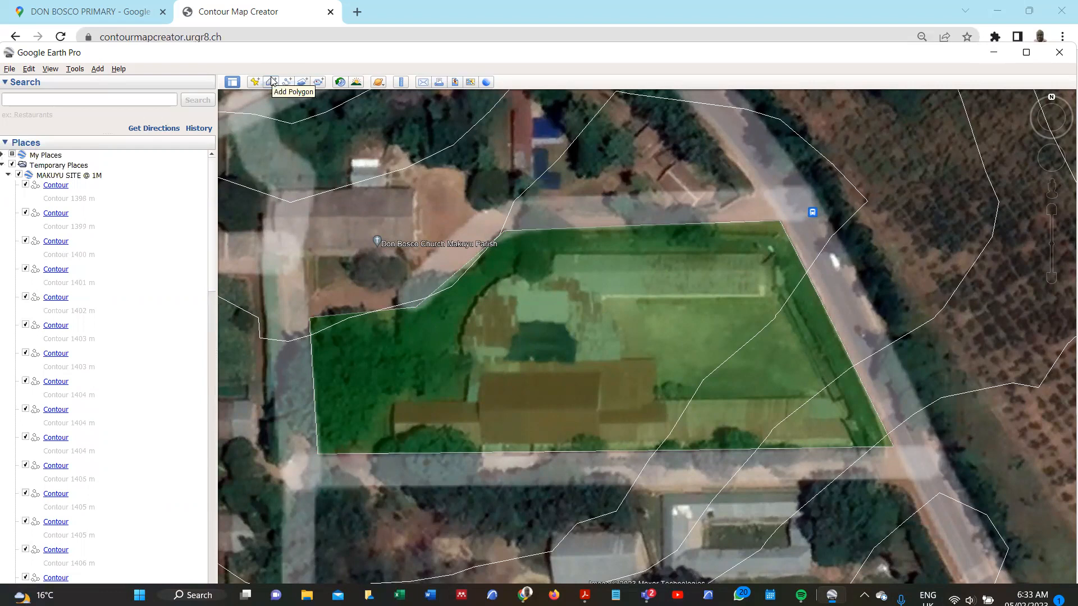
Start a new polygon named MAIN ROAD for the road beside Makuyu Police Station and open its style and color settings
{"action": "scroll", "coordinate": [669, 432], "scroll_direction": "down", "scroll_amount": 2}
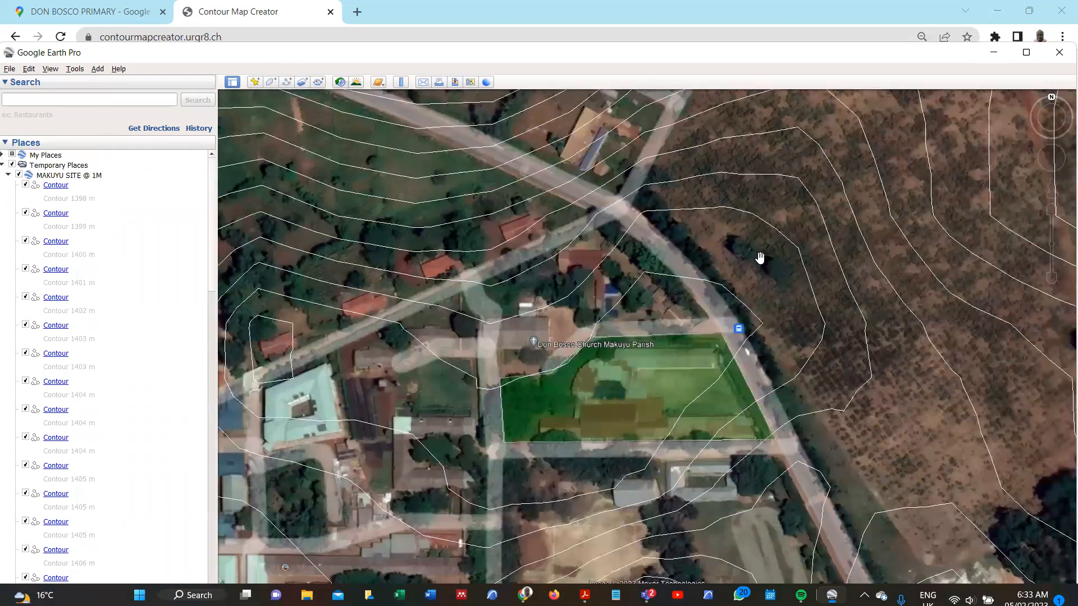
{"action": "scroll", "coordinate": [758, 253], "scroll_direction": "down", "scroll_amount": 3}
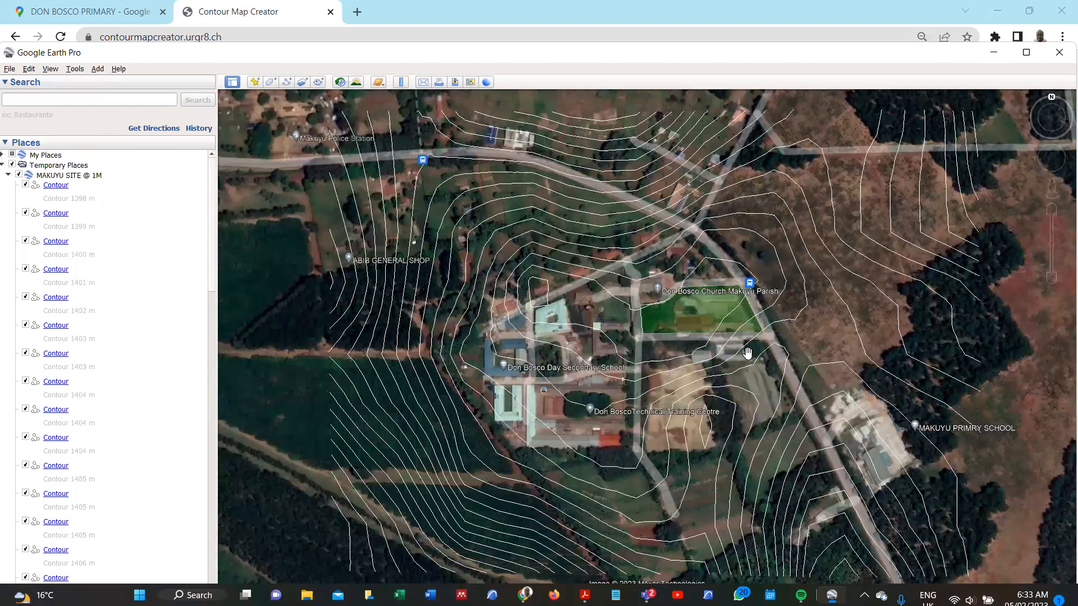
{"action": "scroll", "coordinate": [814, 425], "scroll_direction": "down", "scroll_amount": 3}
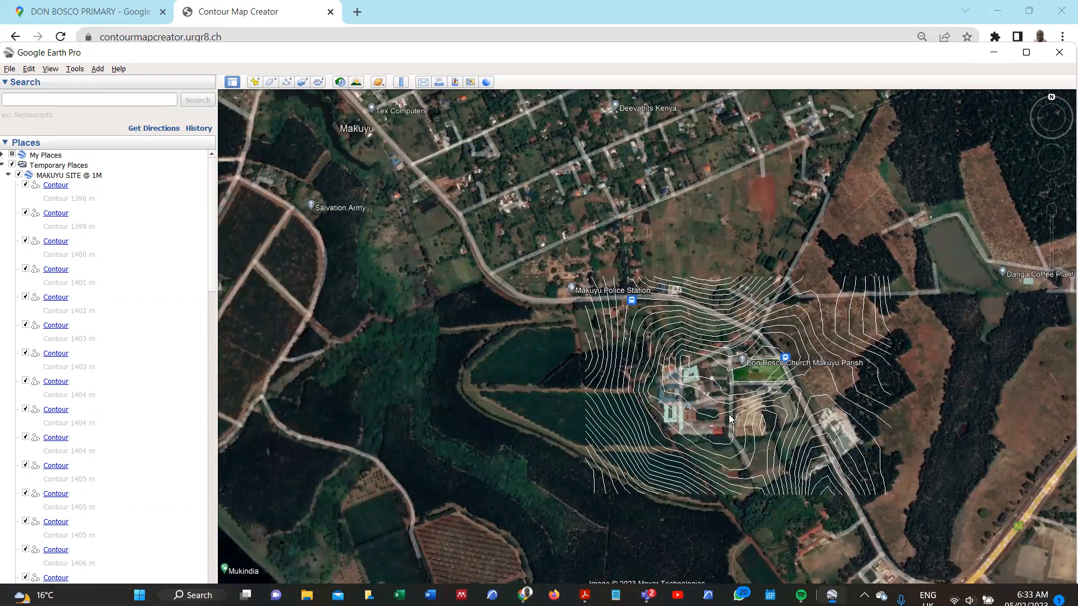
{"action": "scroll", "coordinate": [821, 483], "scroll_direction": "up", "scroll_amount": 1}
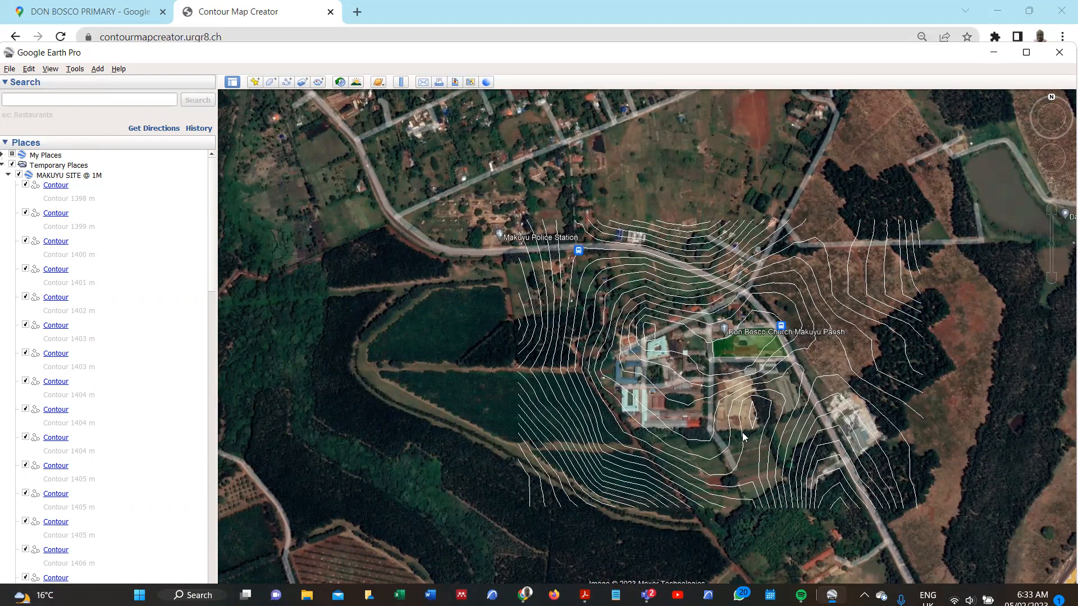
{"action": "scroll", "coordinate": [631, 282], "scroll_direction": "up", "scroll_amount": 1}
{"action": "scroll", "coordinate": [393, 228], "scroll_direction": "up", "scroll_amount": 1}
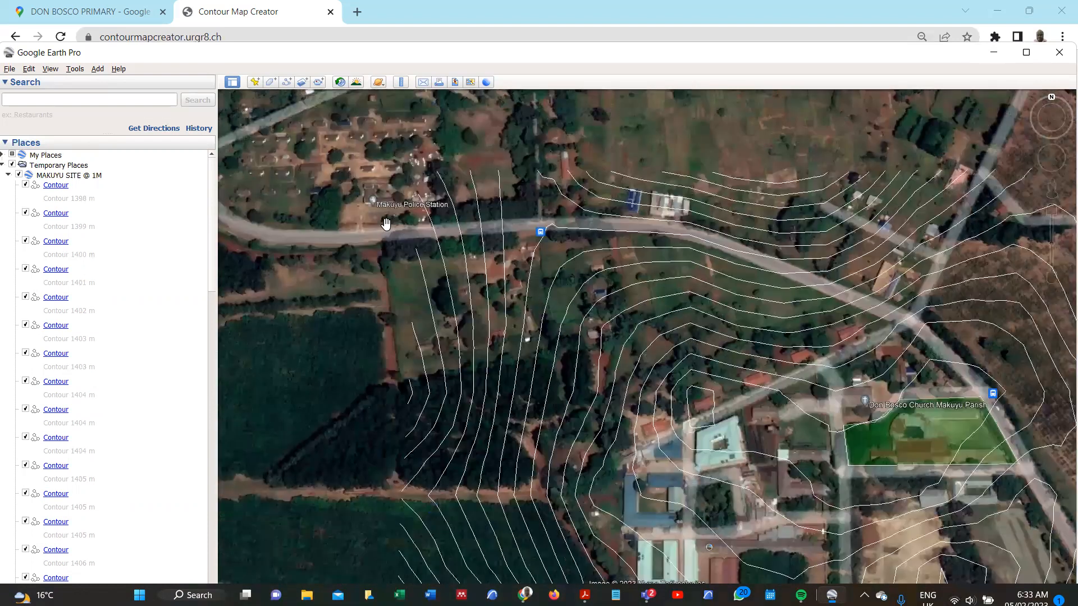
{"action": "scroll", "coordinate": [342, 230], "scroll_direction": "up", "scroll_amount": 2}
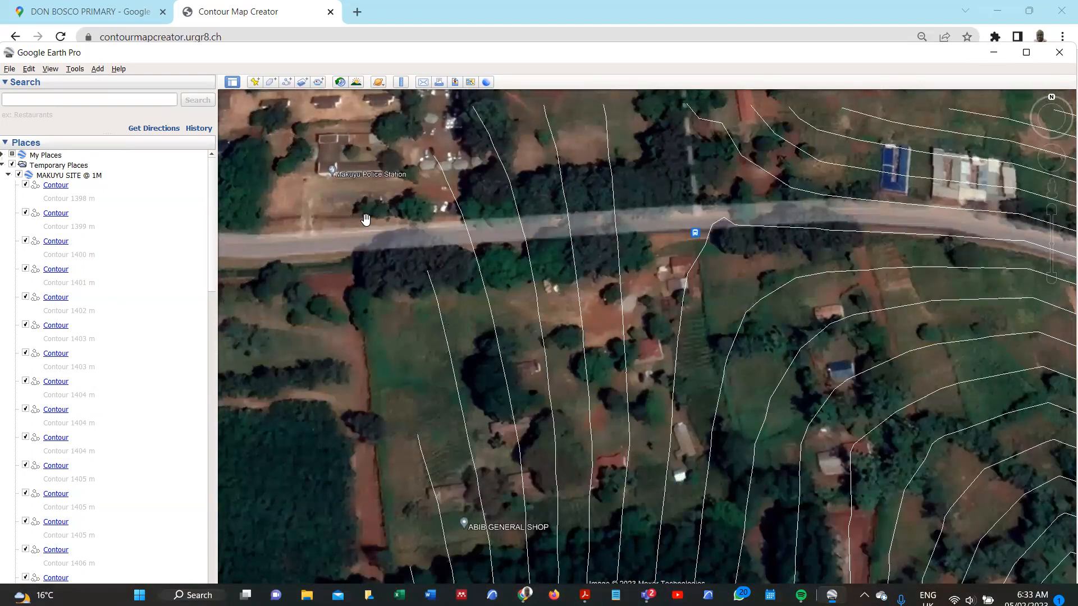
{"action": "left_click", "coordinate": [272, 82]}
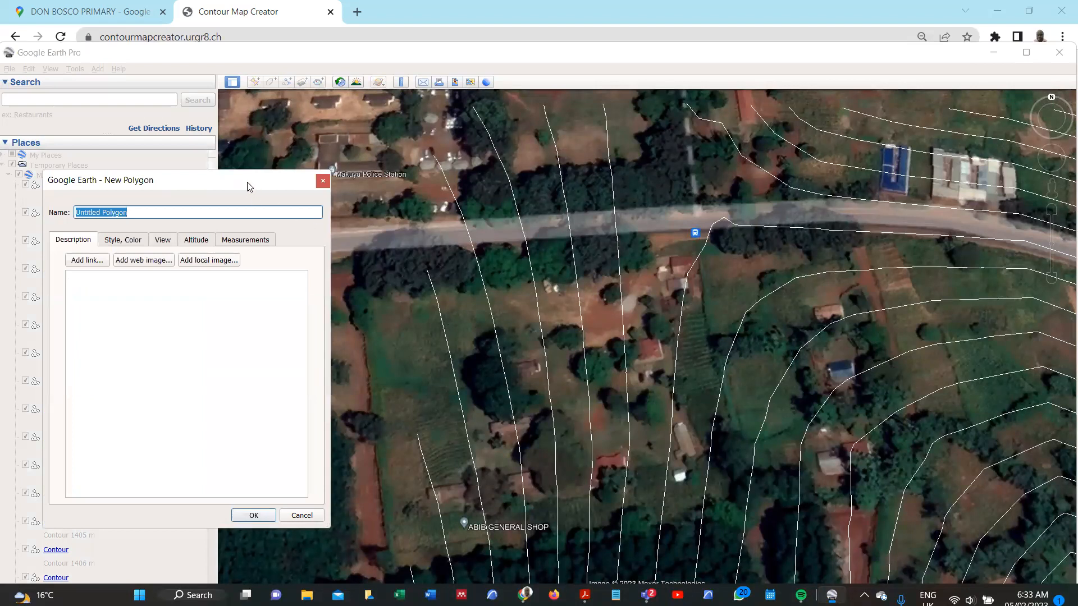
{"action": "left_click_drag", "start_coordinate": [247, 182], "coordinate": [245, 188]}
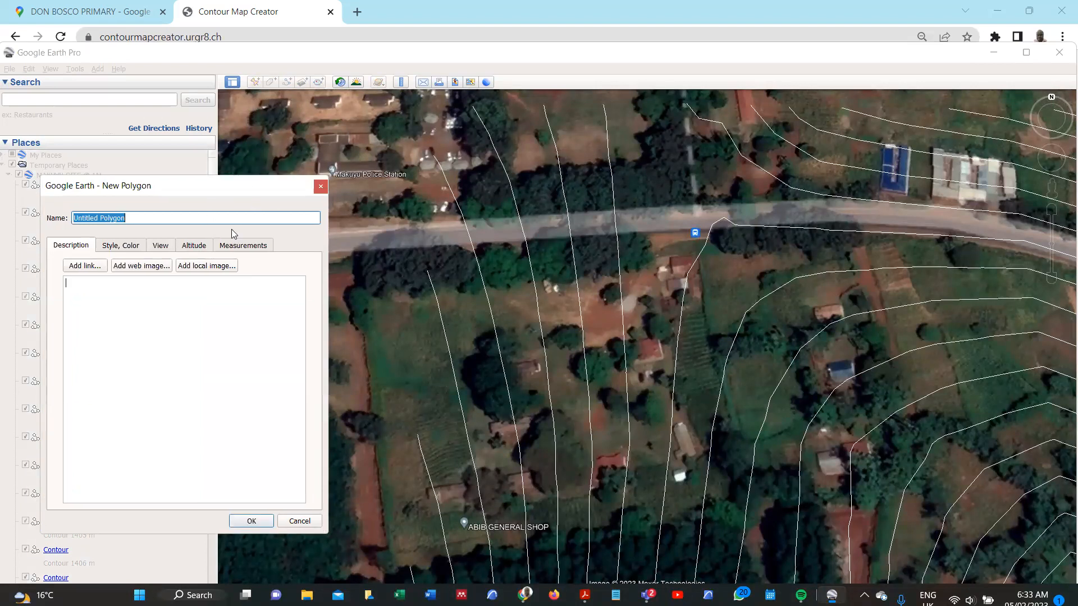
{"action": "type", "text": "MAIN ROAD"}
{"action": "key", "text": "Tab"}
{"action": "left_click", "coordinate": [124, 246]}
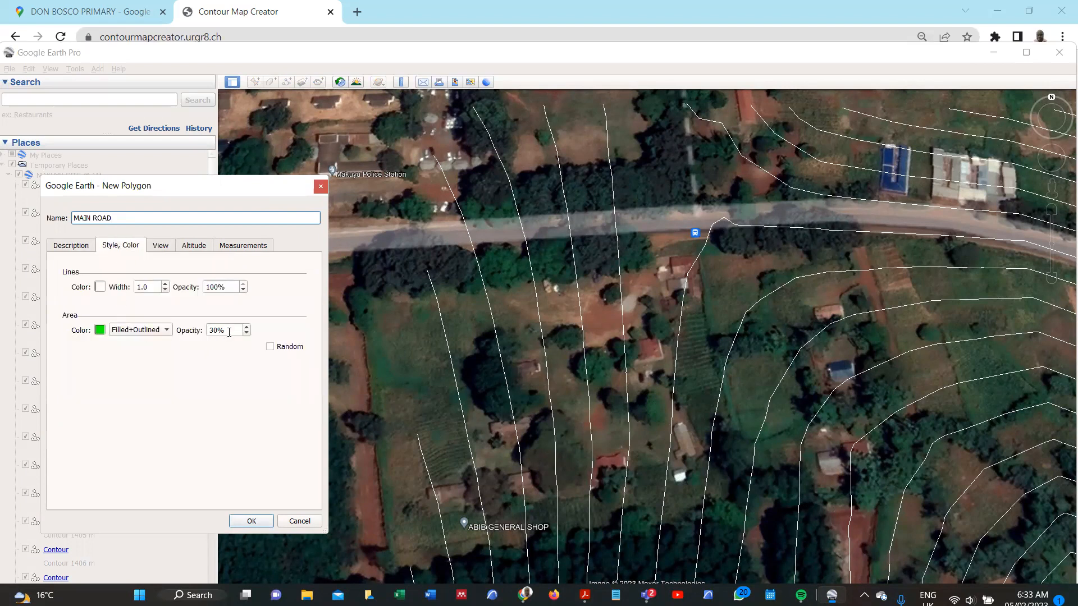
Set the MAIN ROAD polygon's area opacity to 100% and its area color to black (#000000), and save it without vertices
{"action": "left_click_drag", "start_coordinate": [216, 331], "coordinate": [206, 331]}
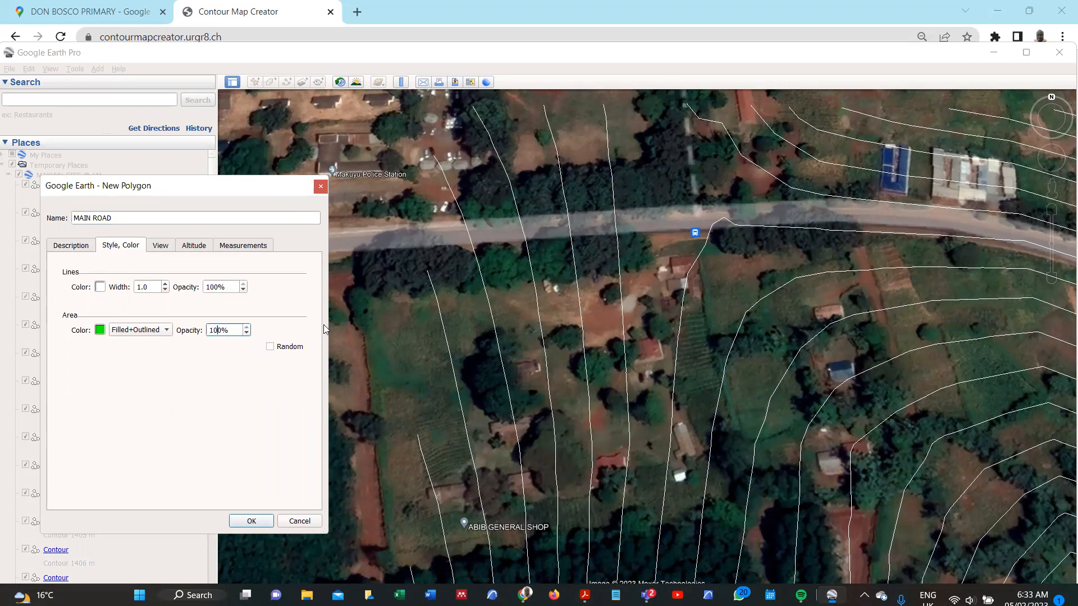
{"action": "left_click", "coordinate": [101, 331]}
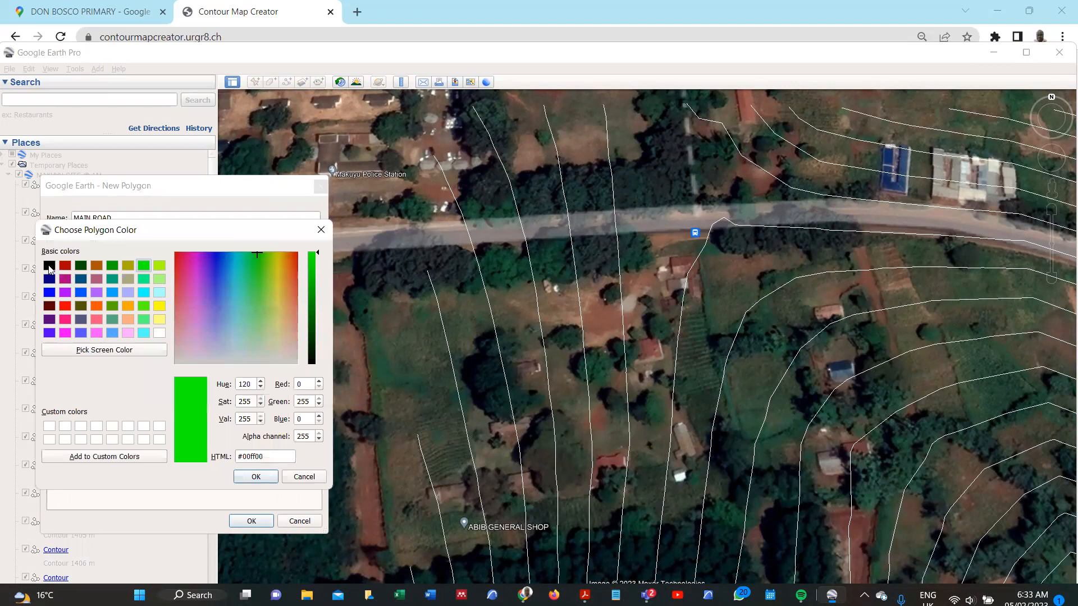
{"action": "left_click", "coordinate": [50, 268]}
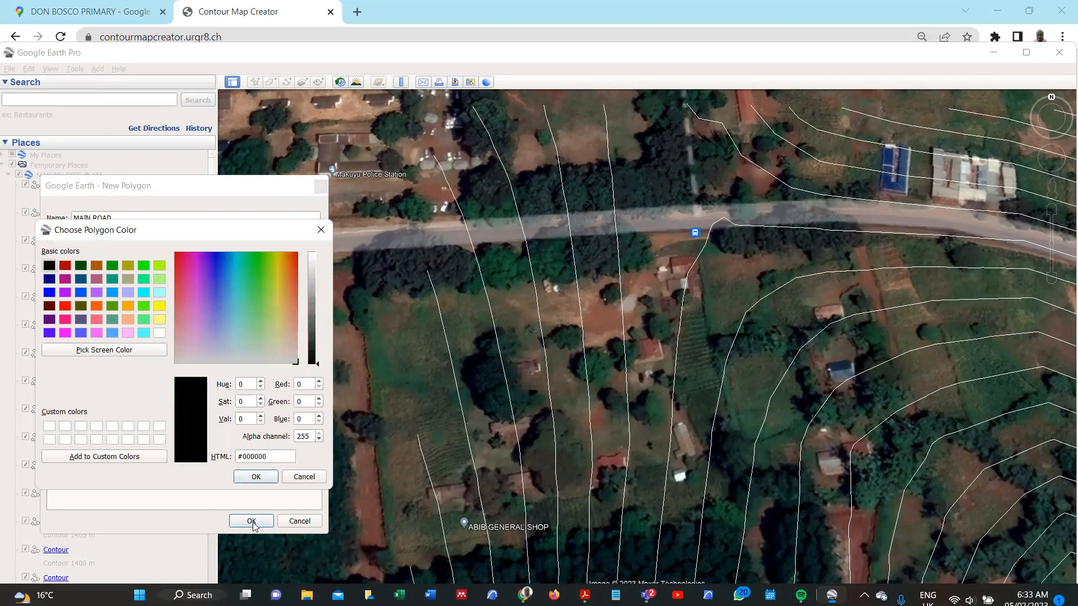
{"action": "left_click", "coordinate": [257, 478]}
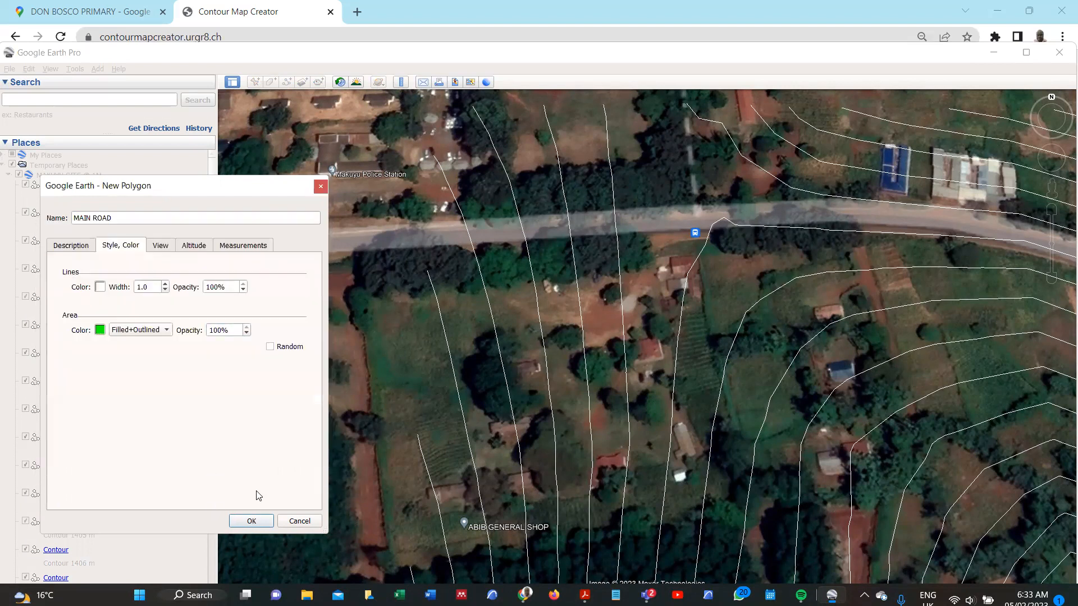
{"action": "left_click", "coordinate": [251, 522]}
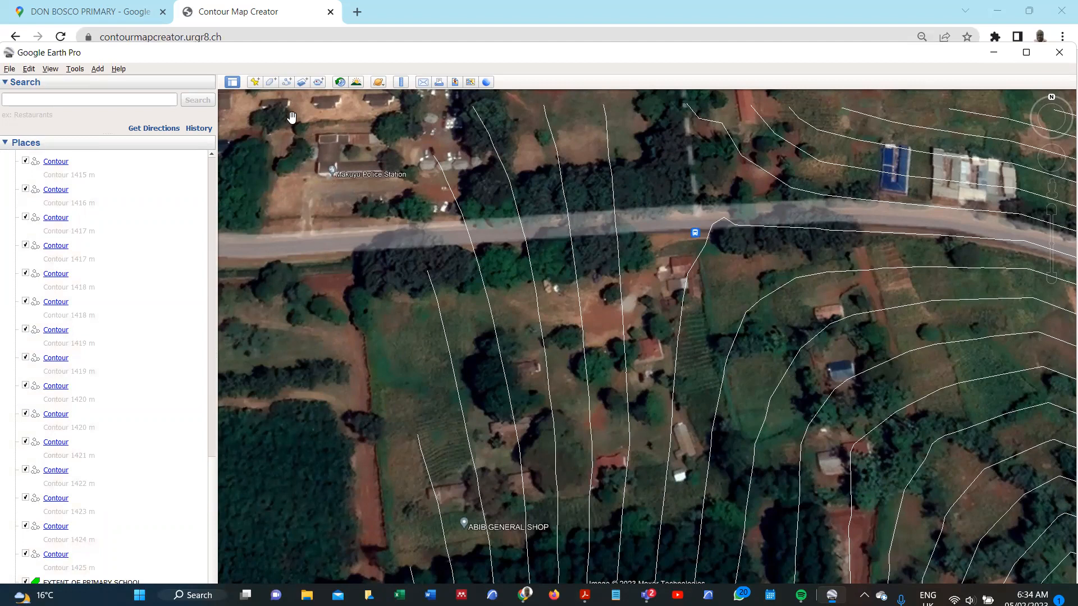
Start another polygon, name it MAIN ROAD, and show its style and color settings
{"action": "left_click", "coordinate": [272, 83]}
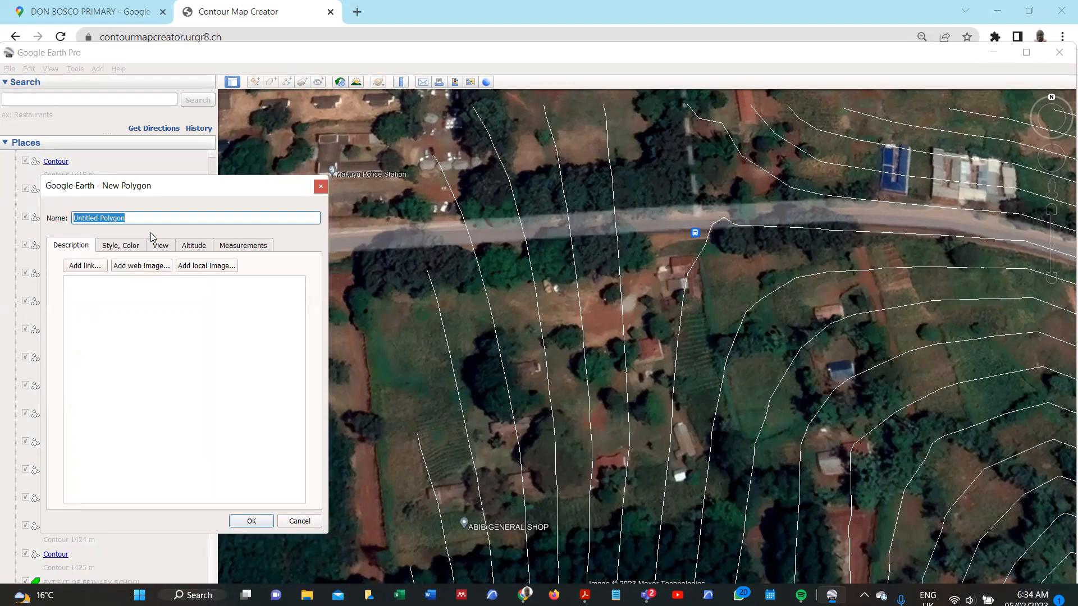
{"action": "type", "text": "R"}
{"action": "key", "text": "BackSpace"}
{"action": "type", "text": "MAIN ROAD"}
{"action": "left_click", "coordinate": [134, 247]}
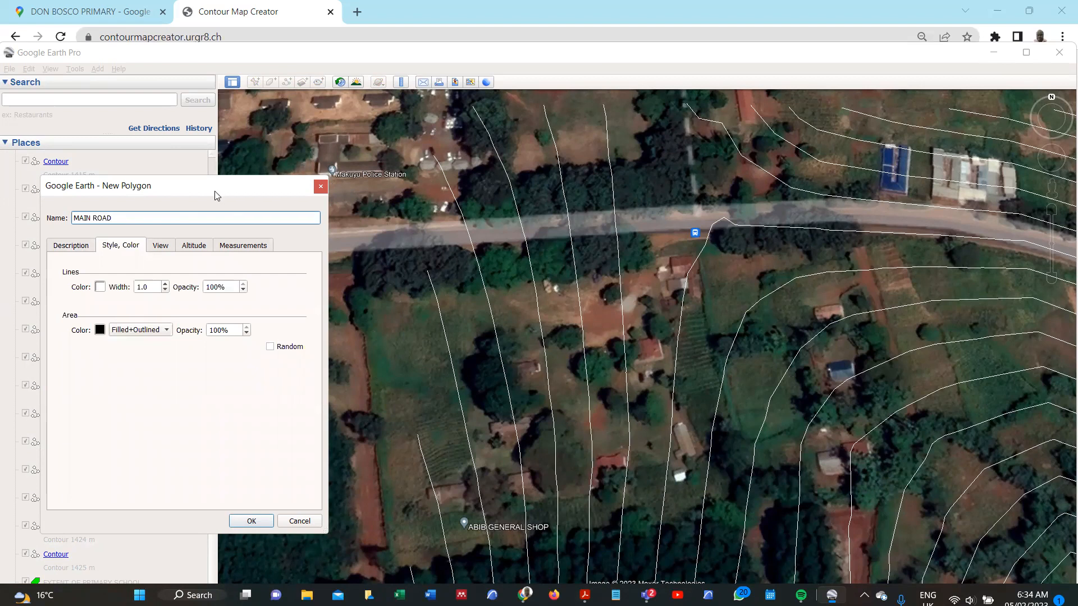
Trace the MAIN ROAD polygon's northern edge eastward from near Makuyu Police Station to the roadside buildings beyond the bus stop
{"action": "left_click_drag", "start_coordinate": [217, 194], "coordinate": [158, 181]}
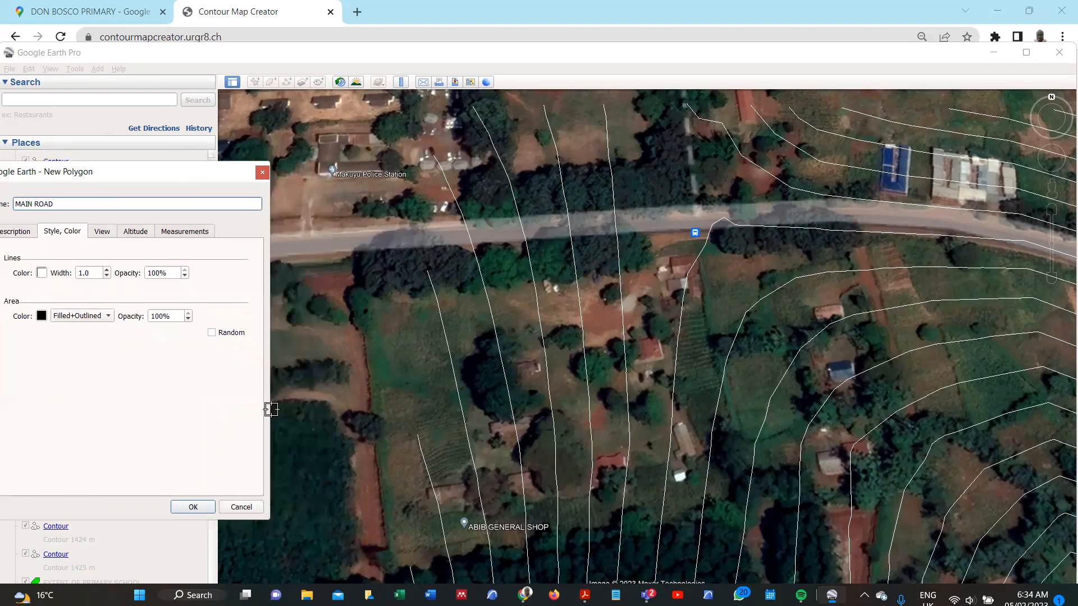
{"action": "left_click", "coordinate": [335, 227]}
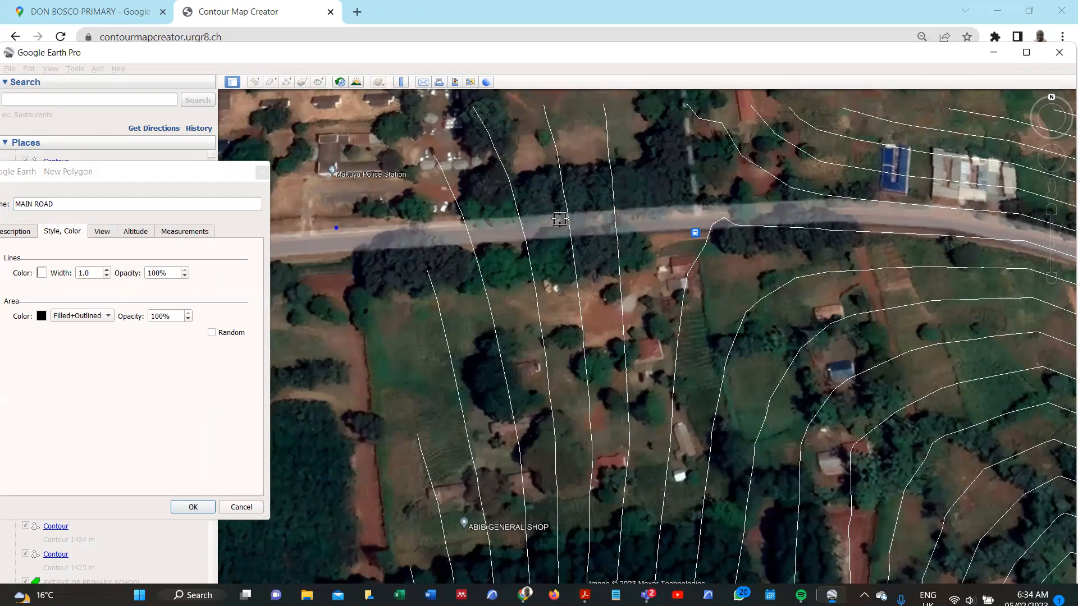
{"action": "left_click", "coordinate": [637, 211]}
{"action": "scroll", "coordinate": [421, 228], "scroll_direction": "down", "scroll_amount": 2}
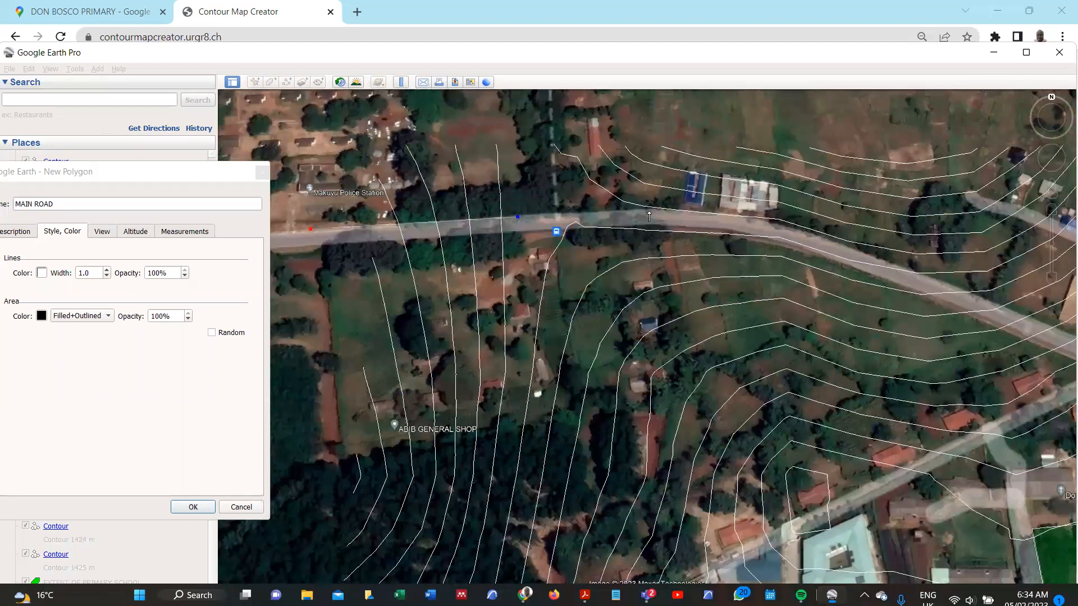
{"action": "left_click", "coordinate": [649, 212]}
{"action": "left_click", "coordinate": [732, 214]}
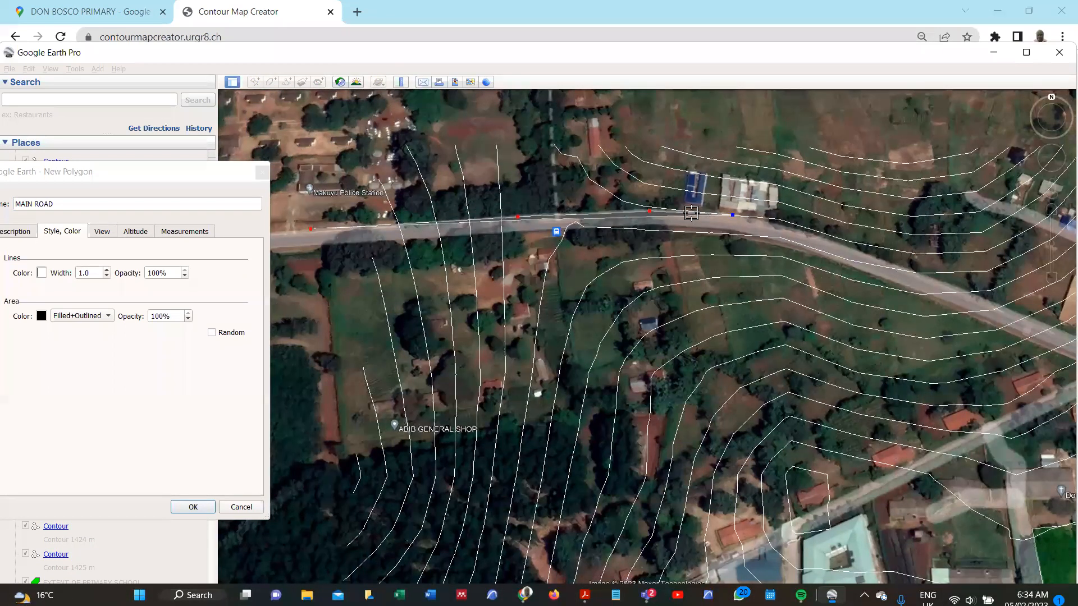
Extend the polygon's northern edge southeast around the bend and just past the side-road junction above Don Bosco Church Makuyu Parish
{"action": "scroll", "coordinate": [743, 226], "scroll_direction": "down", "scroll_amount": 1}
{"action": "left_click", "coordinate": [744, 227]}
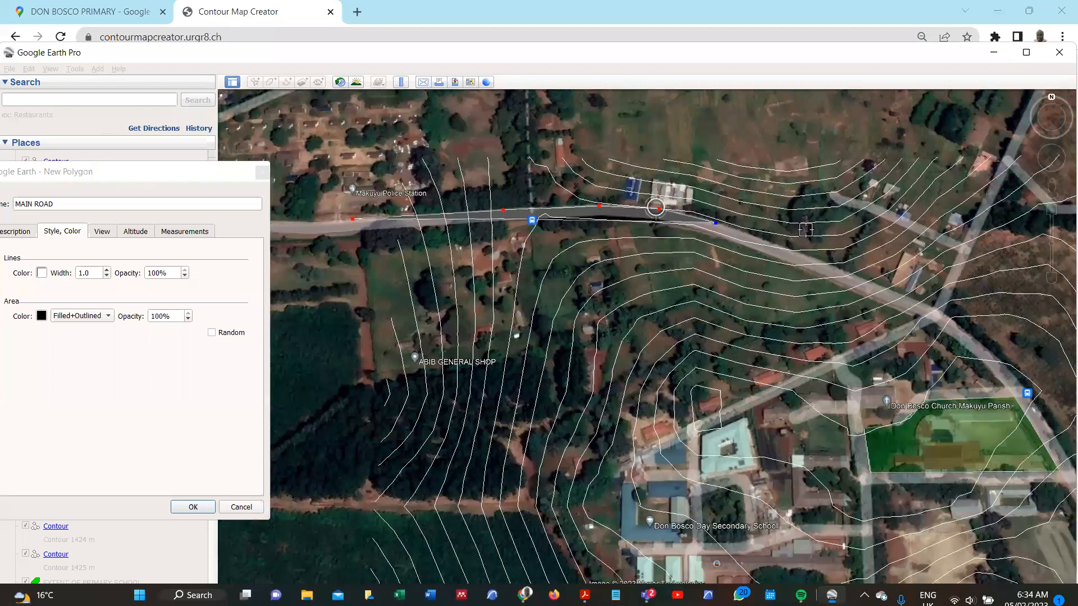
{"action": "key", "text": "Right"}
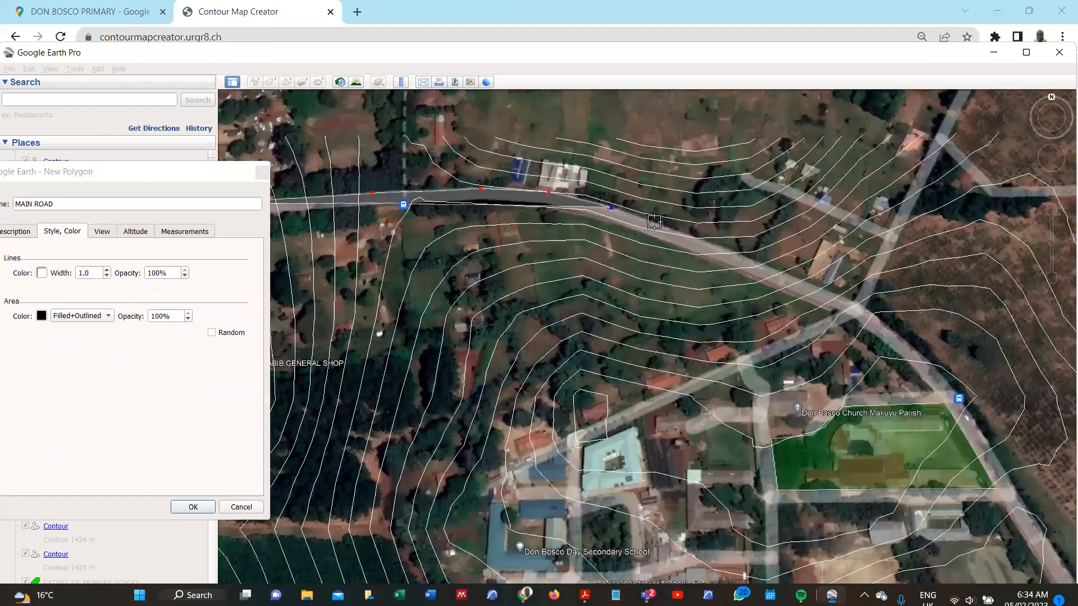
{"action": "left_click", "coordinate": [733, 250]}
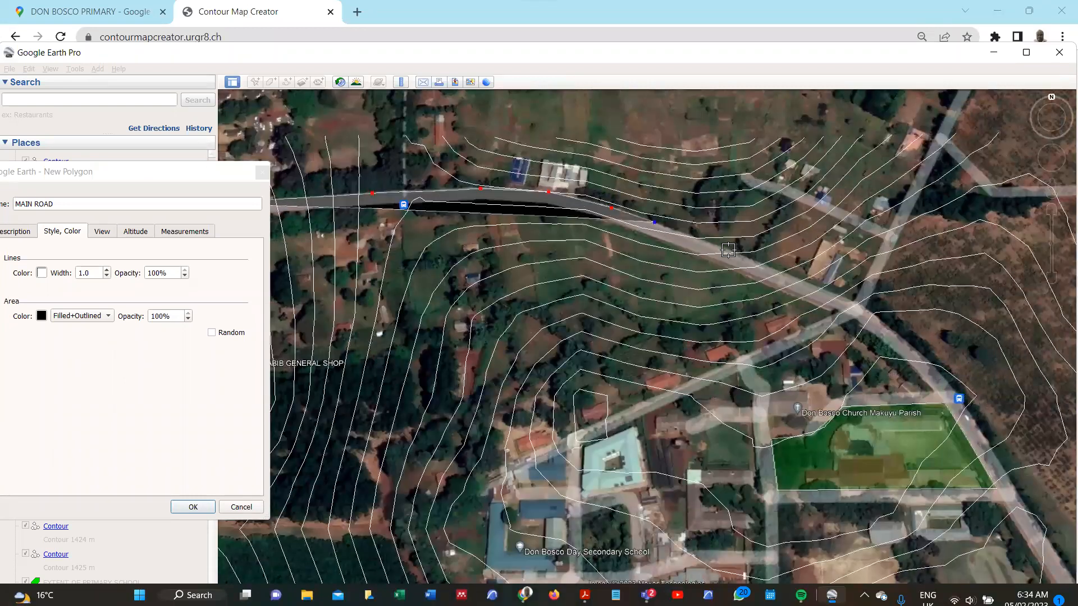
{"action": "scroll", "coordinate": [859, 306], "scroll_direction": "up", "scroll_amount": 2}
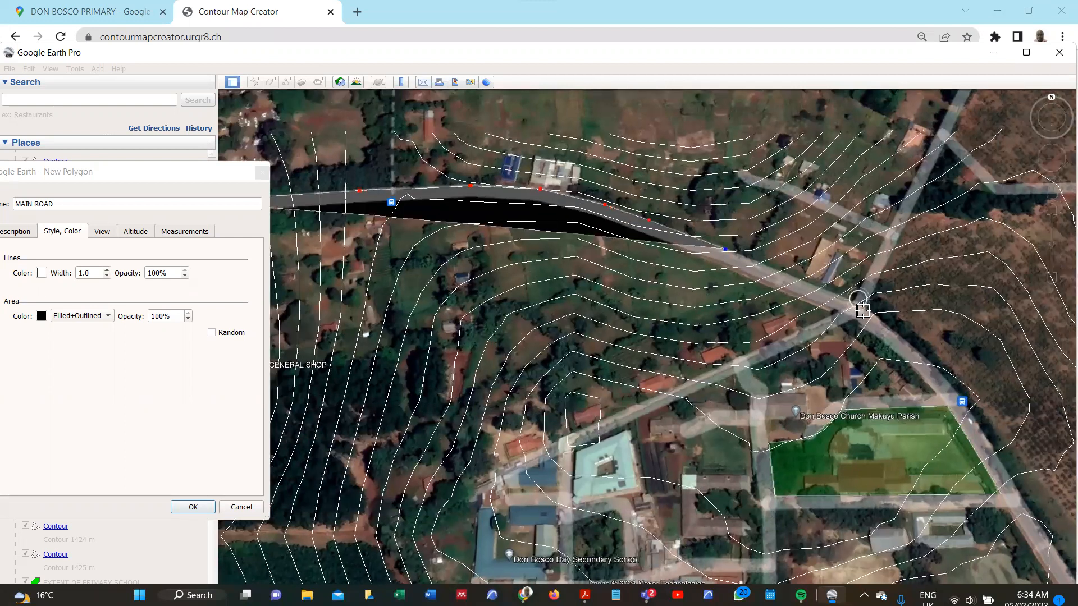
{"action": "scroll", "coordinate": [723, 252], "scroll_direction": "up", "scroll_amount": 1}
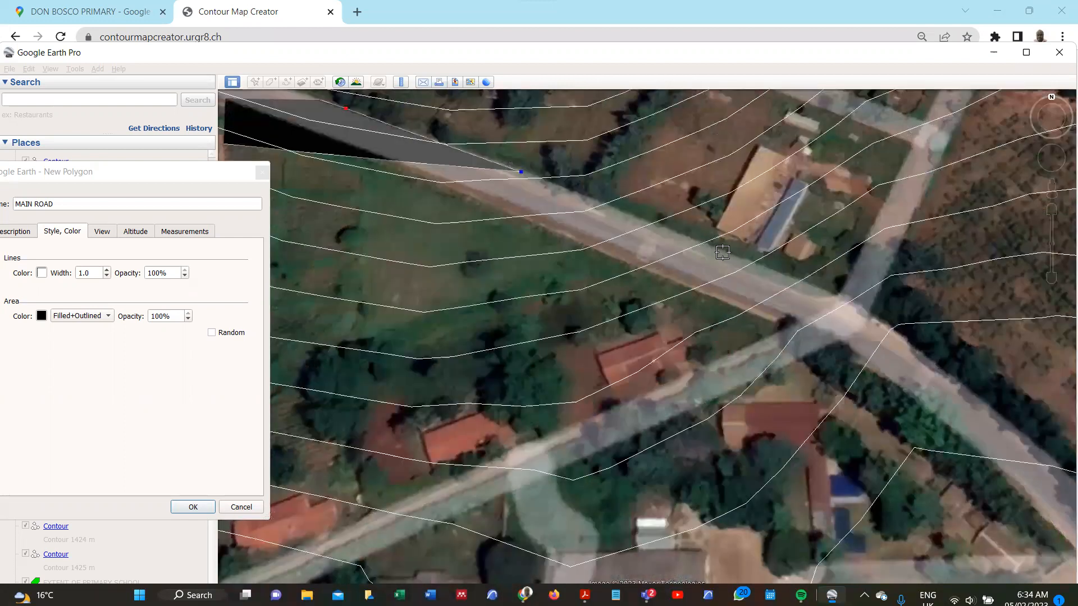
{"action": "left_click", "coordinate": [841, 301]}
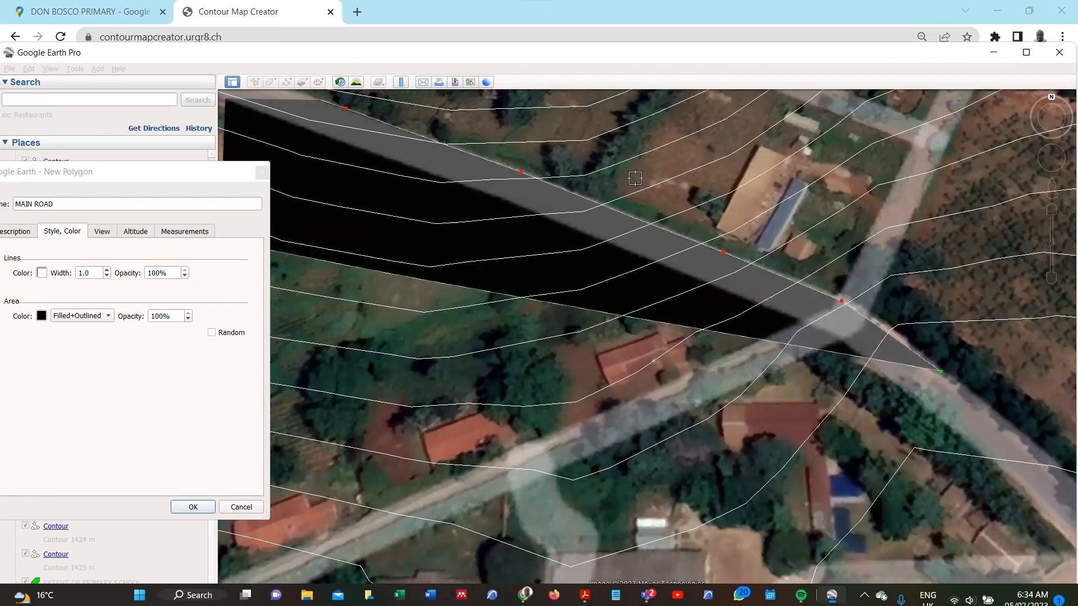
Add vertices along the road's outer edge from the junction, past the bus stop, to alongside the green primary school extent
{"action": "scroll", "coordinate": [636, 177], "scroll_direction": "down", "scroll_amount": 3}
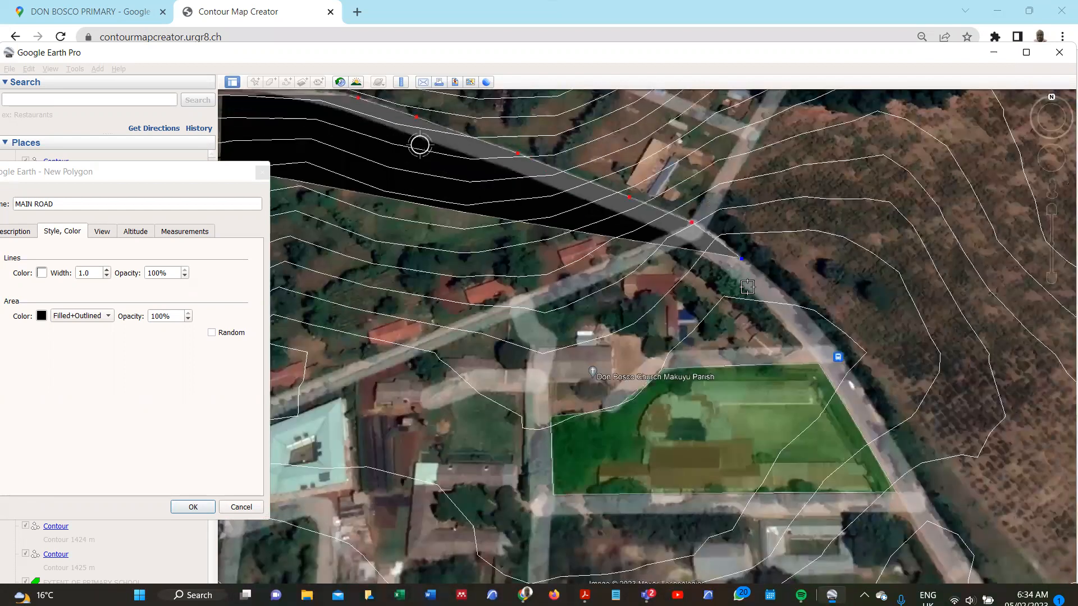
{"action": "scroll", "coordinate": [750, 283], "scroll_direction": "up", "scroll_amount": 2}
{"action": "scroll", "coordinate": [709, 275], "scroll_direction": "up", "scroll_amount": 2}
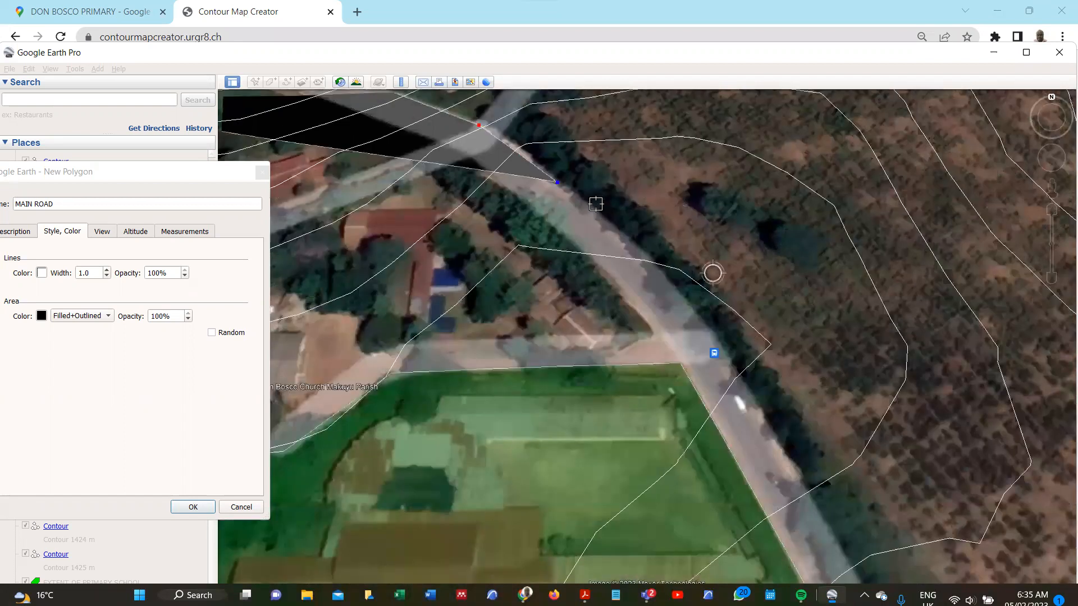
{"action": "left_click", "coordinate": [615, 228]}
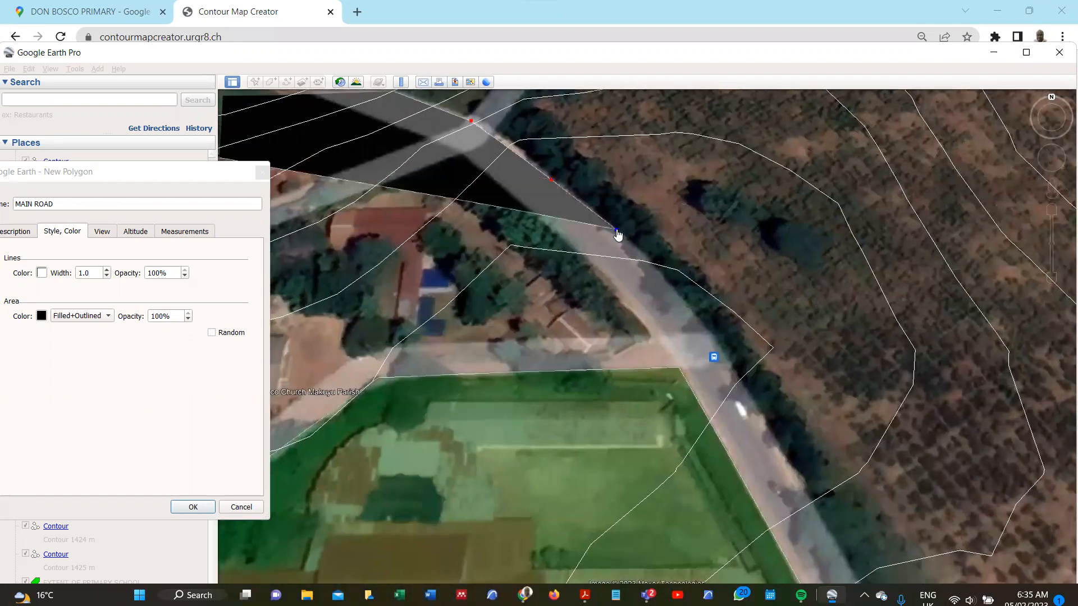
{"action": "left_click", "coordinate": [725, 362]}
{"action": "scroll", "coordinate": [724, 362], "scroll_direction": "down", "scroll_amount": 3}
{"action": "scroll", "coordinate": [713, 390], "scroll_direction": "down", "scroll_amount": 1}
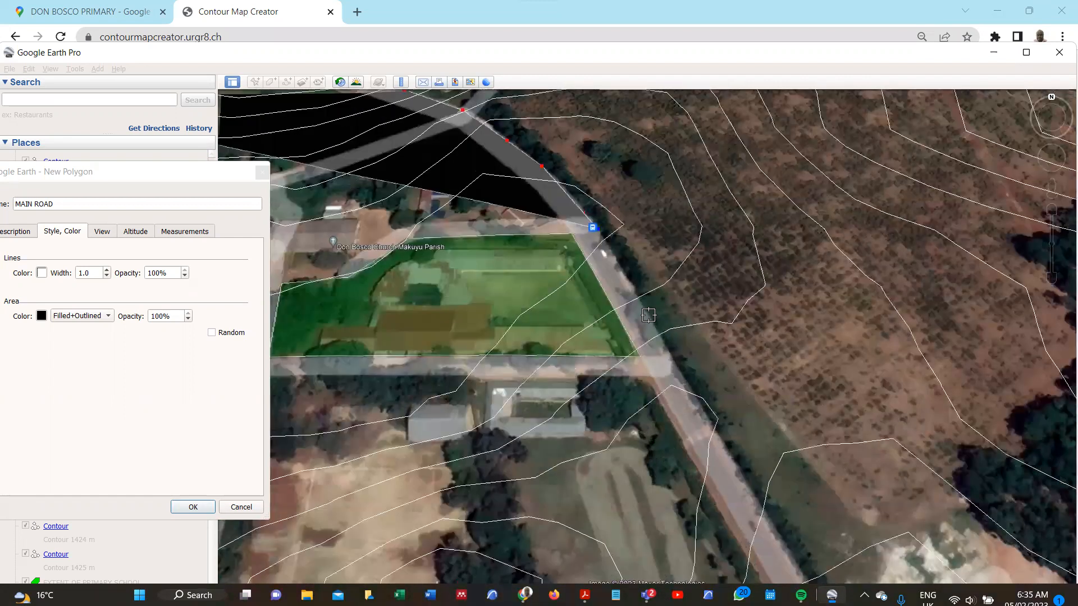
{"action": "left_click", "coordinate": [650, 317]}
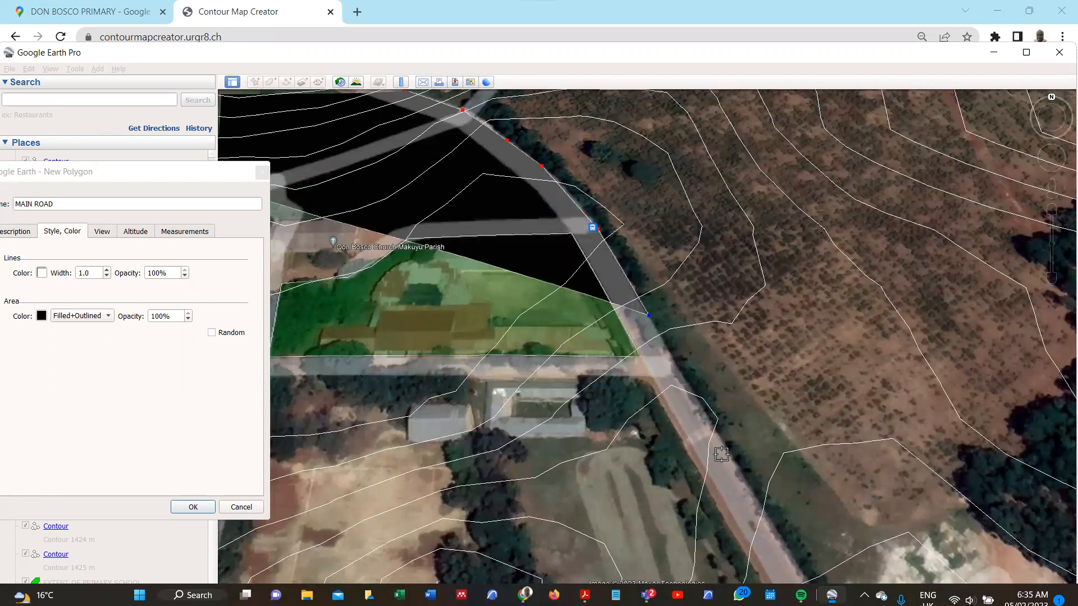
Continue the road's eastern edge southeast past the MAKUYU PRIMRY SCHOOL compound to the wooded stretch beyond the contour lines
{"action": "scroll", "coordinate": [567, 234], "scroll_direction": "down", "scroll_amount": 3}
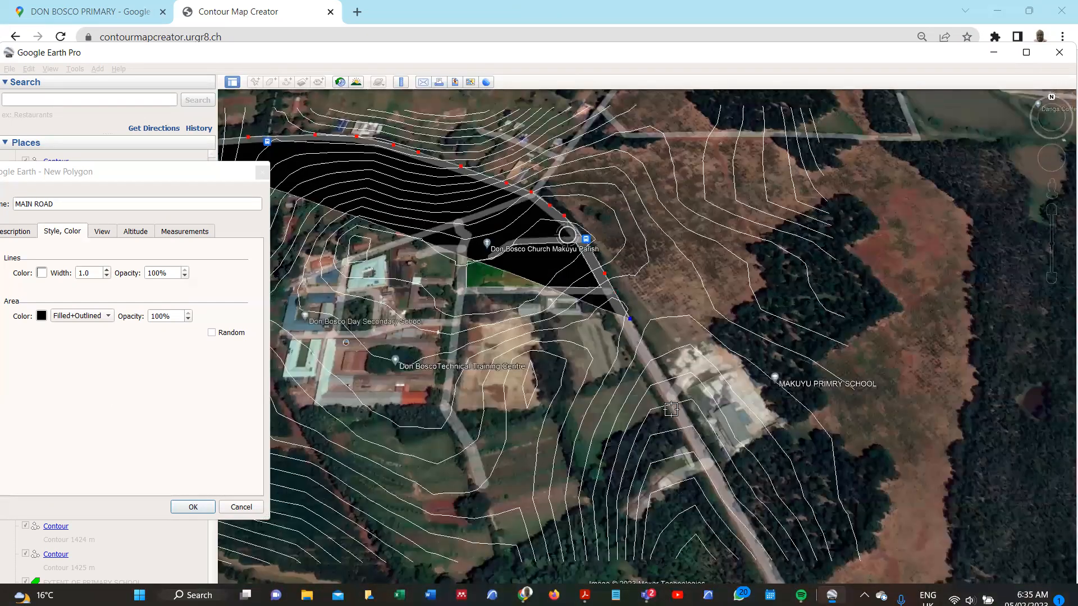
{"action": "scroll", "coordinate": [658, 387], "scroll_direction": "up", "scroll_amount": 3}
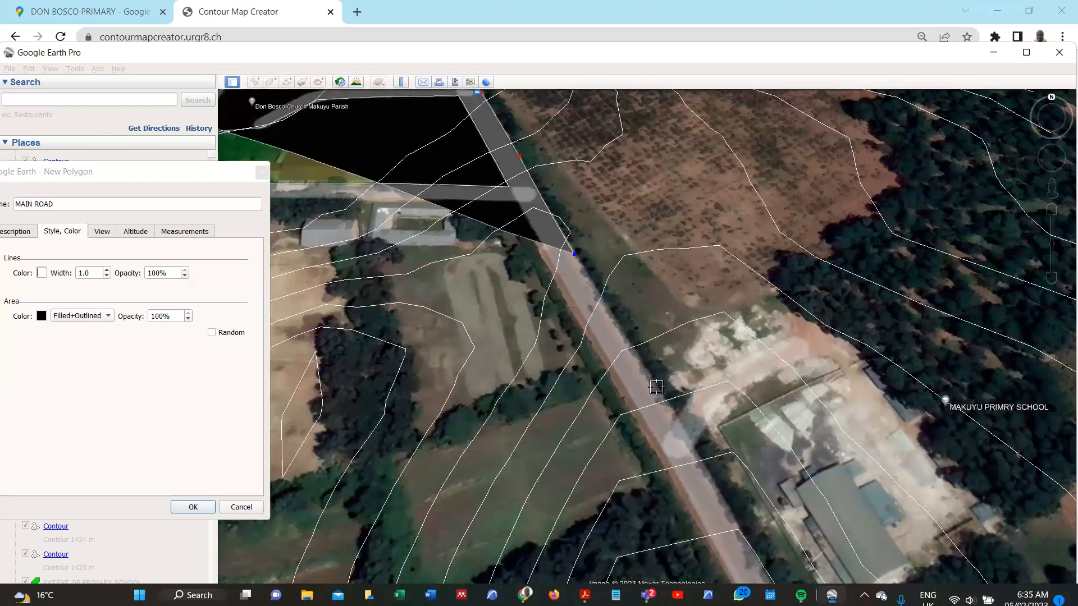
{"action": "scroll", "coordinate": [557, 259], "scroll_direction": "down", "scroll_amount": 2}
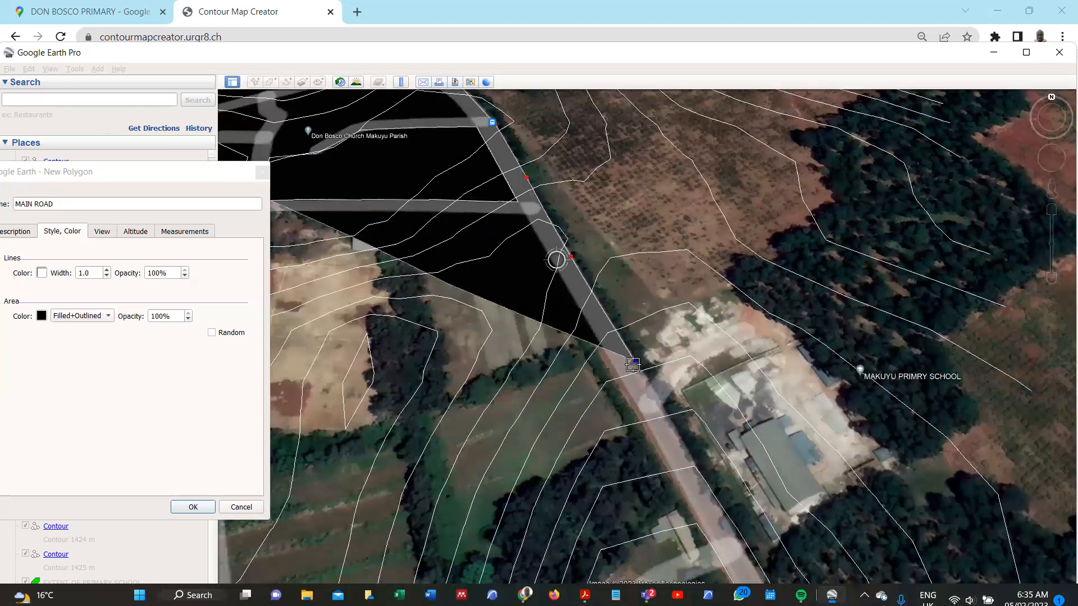
{"action": "scroll", "coordinate": [633, 360], "scroll_direction": "down", "scroll_amount": 2}
{"action": "scroll", "coordinate": [638, 406], "scroll_direction": "up", "scroll_amount": 2}
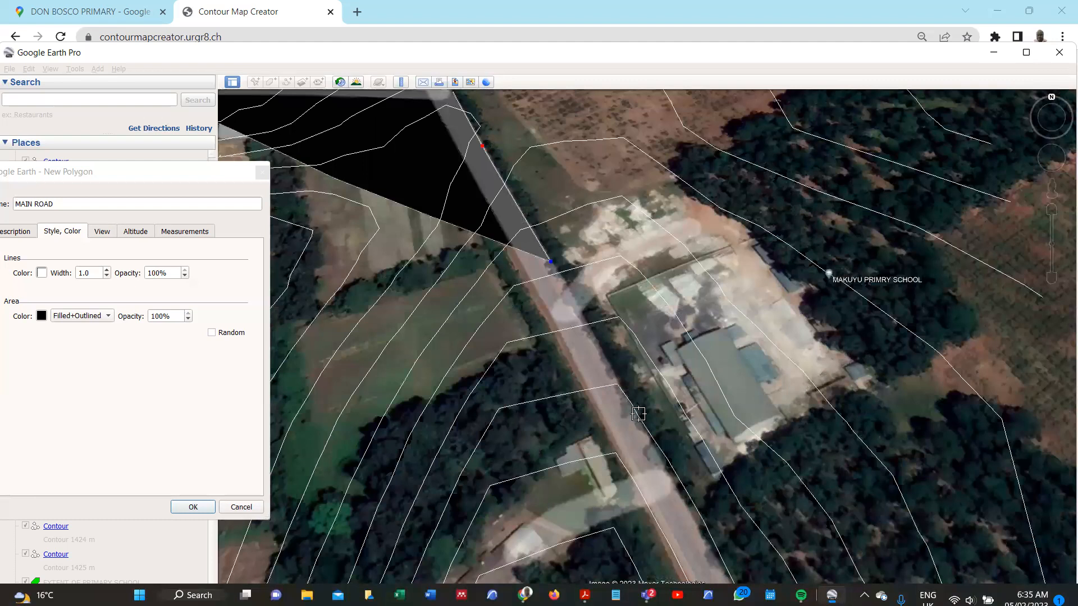
{"action": "scroll", "coordinate": [640, 418], "scroll_direction": "down", "scroll_amount": 2}
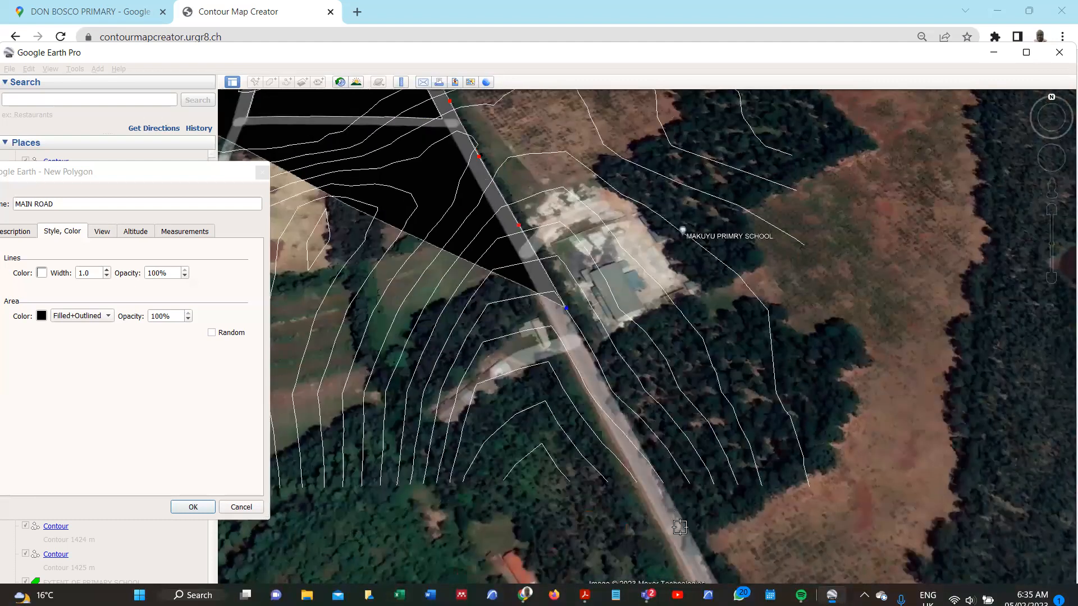
{"action": "scroll", "coordinate": [672, 521], "scroll_direction": "up", "scroll_amount": 1}
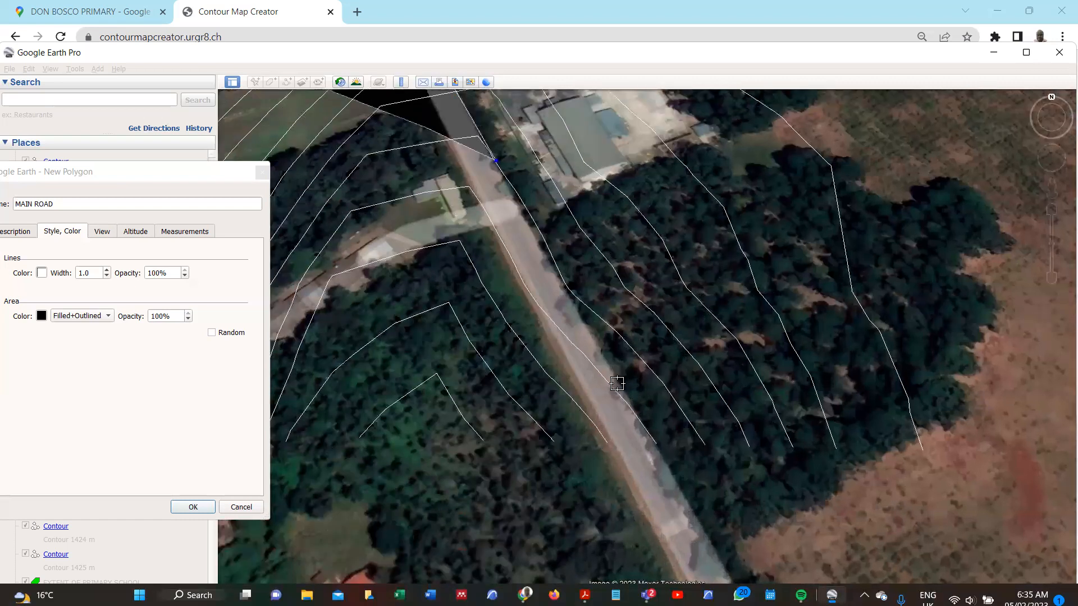
{"action": "left_click", "coordinate": [619, 384]}
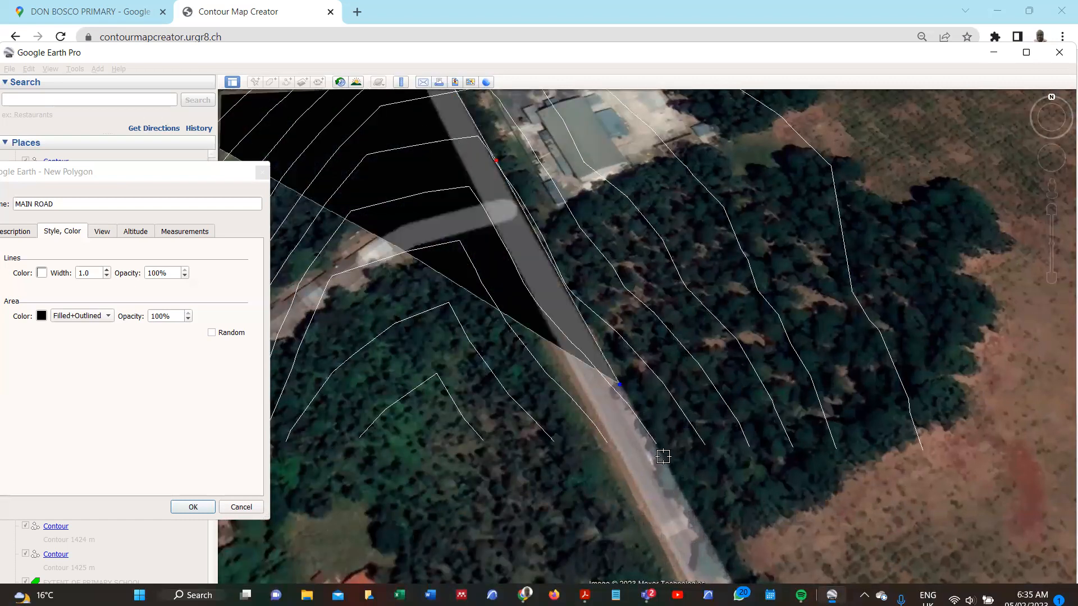
{"action": "left_click", "coordinate": [678, 489]}
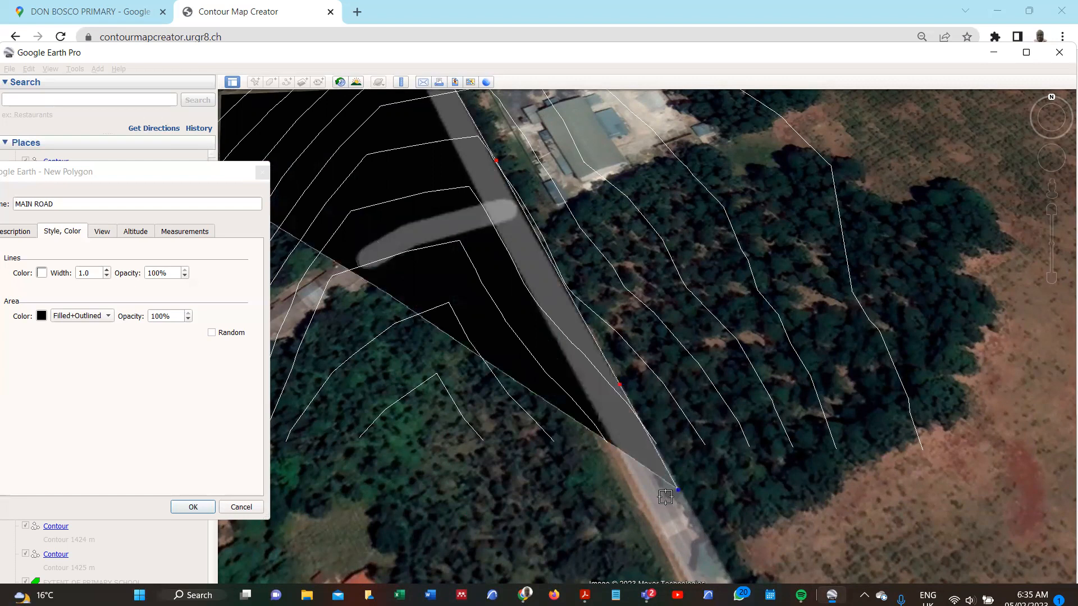
Carry the outline across the road at its southern end and back up the western edge to the fields below the green school extent
{"action": "left_click", "coordinate": [643, 511]}
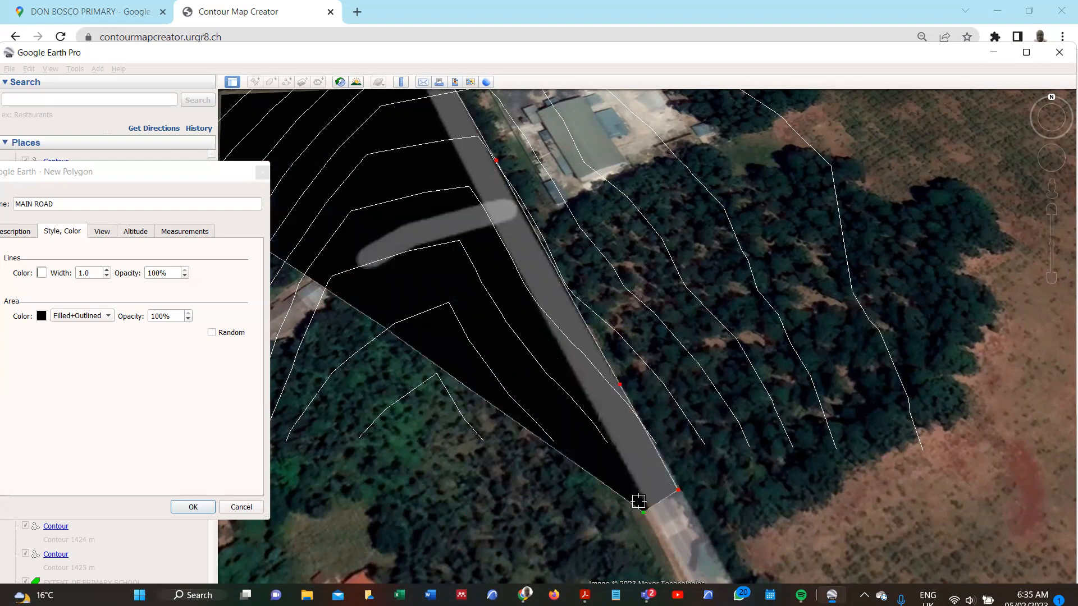
{"action": "left_click", "coordinate": [564, 355]}
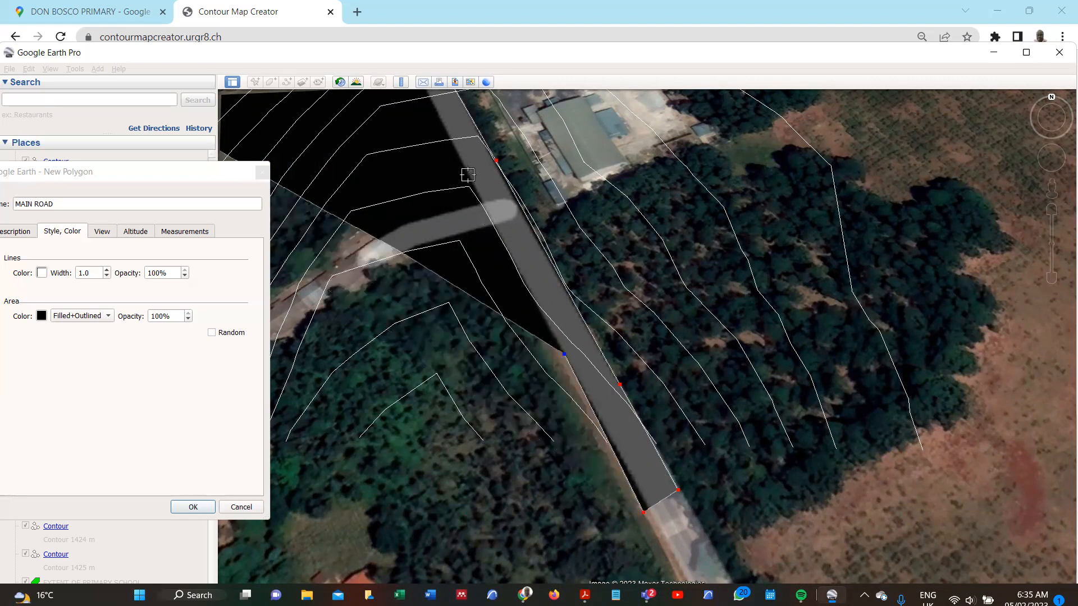
{"action": "scroll", "coordinate": [614, 482], "scroll_direction": "down", "scroll_amount": 3}
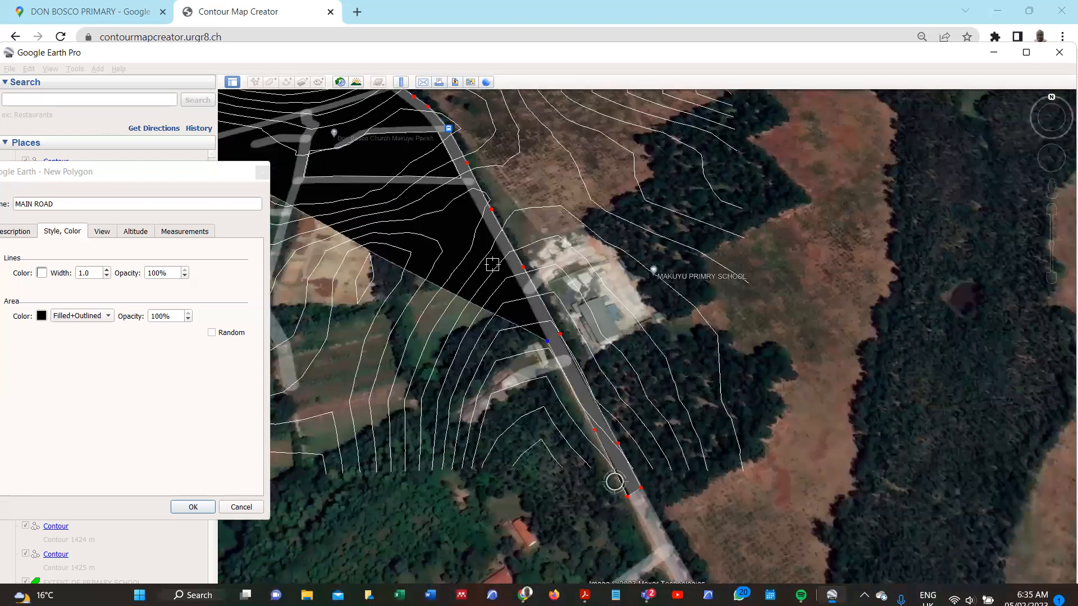
{"action": "scroll", "coordinate": [530, 332], "scroll_direction": "up", "scroll_amount": 2}
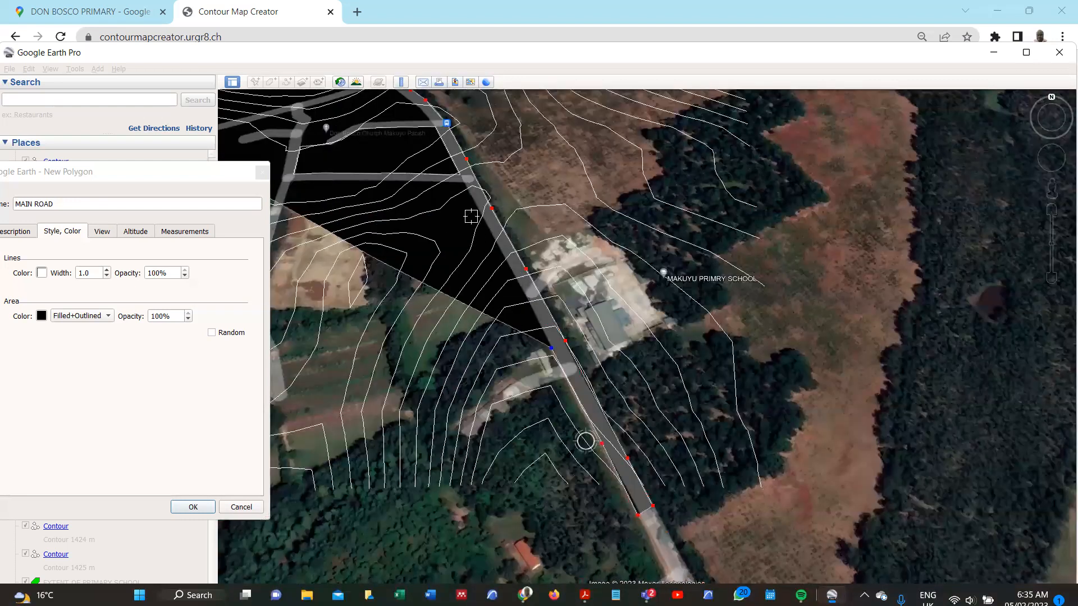
{"action": "scroll", "coordinate": [535, 324], "scroll_direction": "up", "scroll_amount": 2}
{"action": "scroll", "coordinate": [561, 340], "scroll_direction": "up", "scroll_amount": 1}
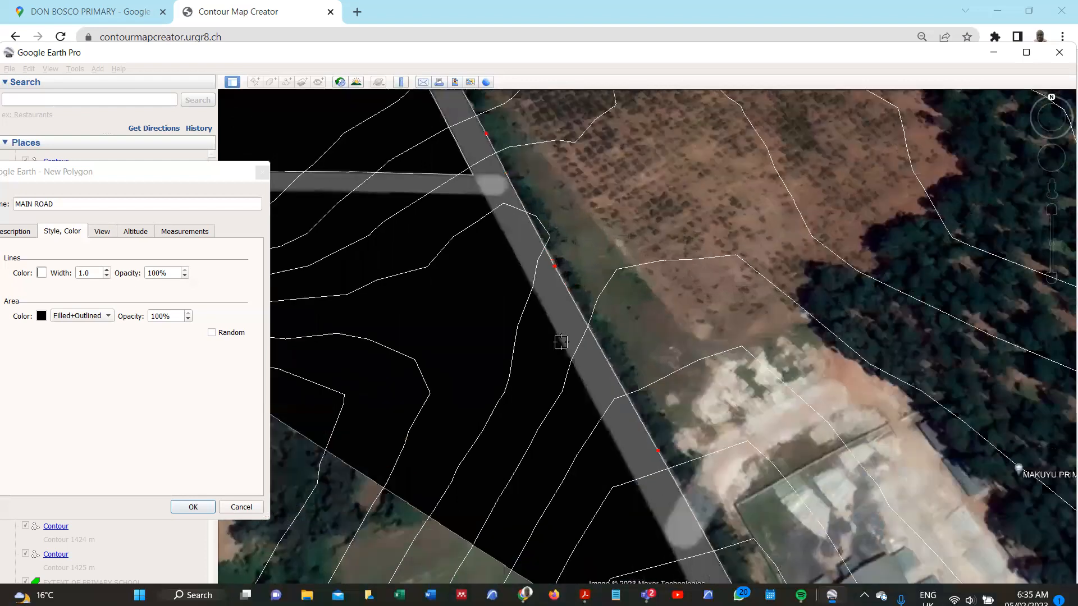
{"action": "left_click", "coordinate": [559, 342]}
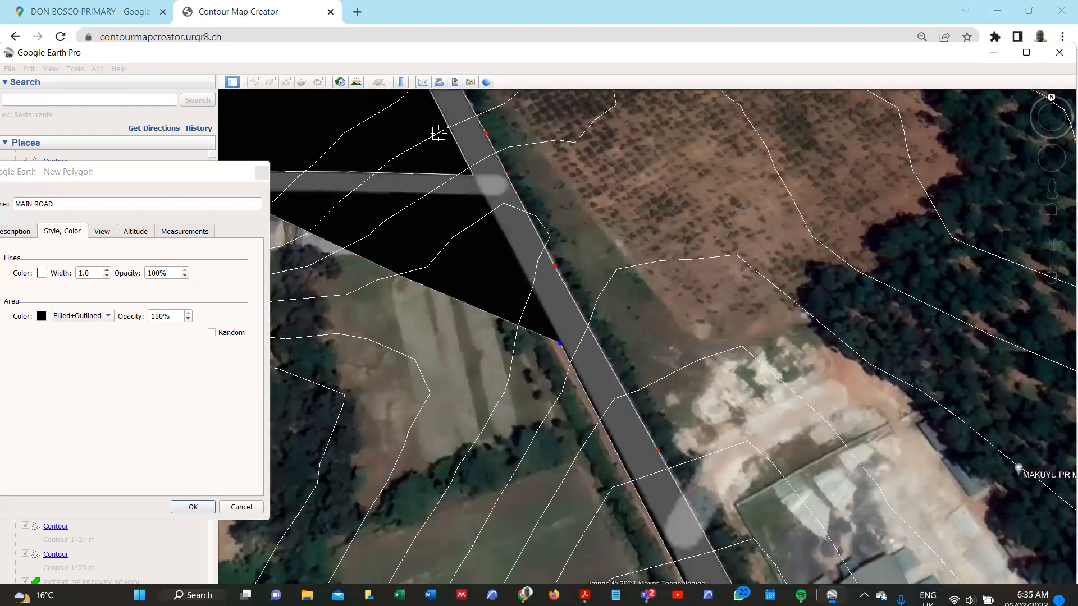
Extend the road outline's western edge north past the side road to the green school extent's two roadside corners
{"action": "scroll", "coordinate": [458, 157], "scroll_direction": "down", "scroll_amount": 1}
{"action": "scroll", "coordinate": [563, 422], "scroll_direction": "down", "scroll_amount": 1}
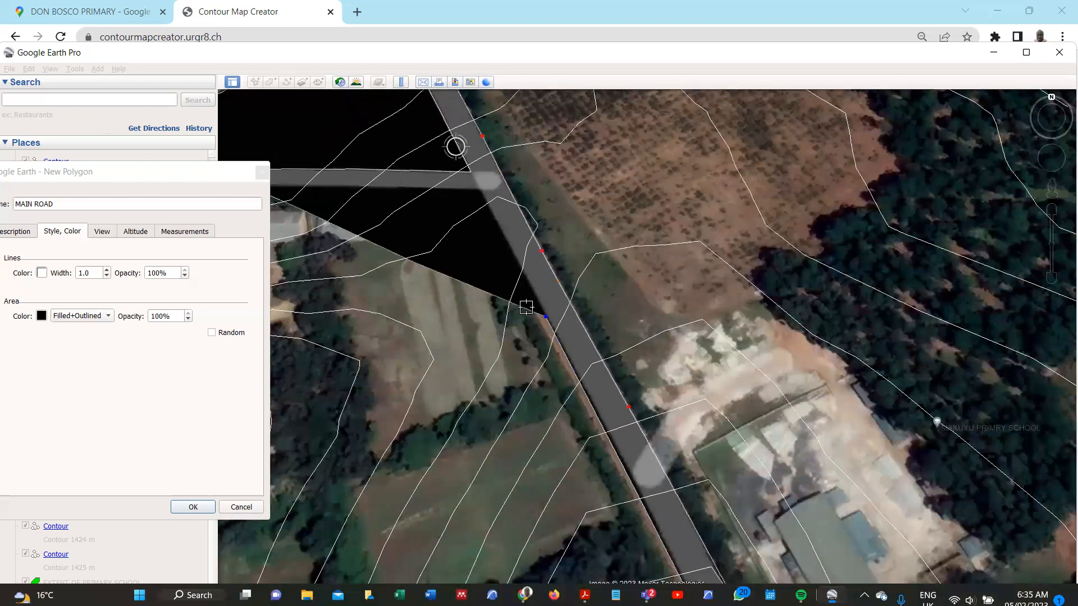
{"action": "scroll", "coordinate": [526, 305], "scroll_direction": "down", "scroll_amount": 1}
{"action": "scroll", "coordinate": [507, 284], "scroll_direction": "up", "scroll_amount": 2}
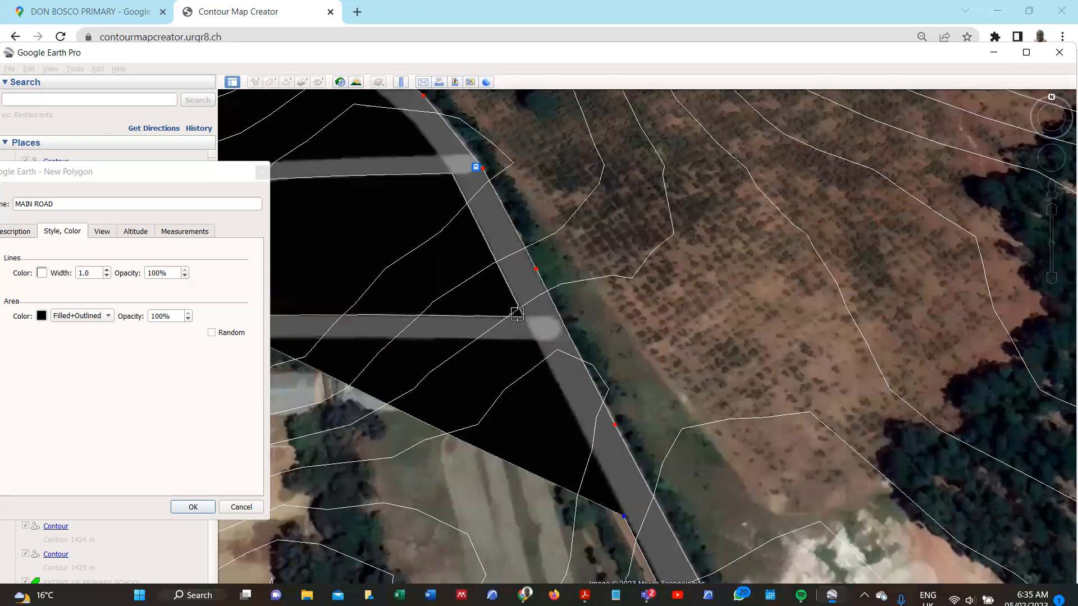
{"action": "left_click", "coordinate": [523, 317]}
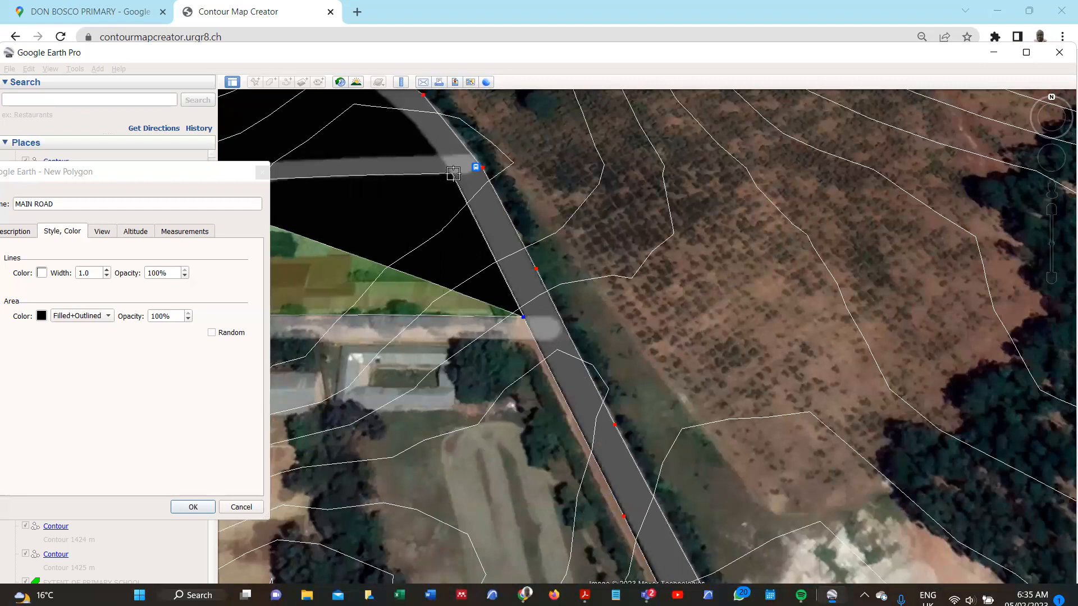
{"action": "left_click", "coordinate": [454, 174]}
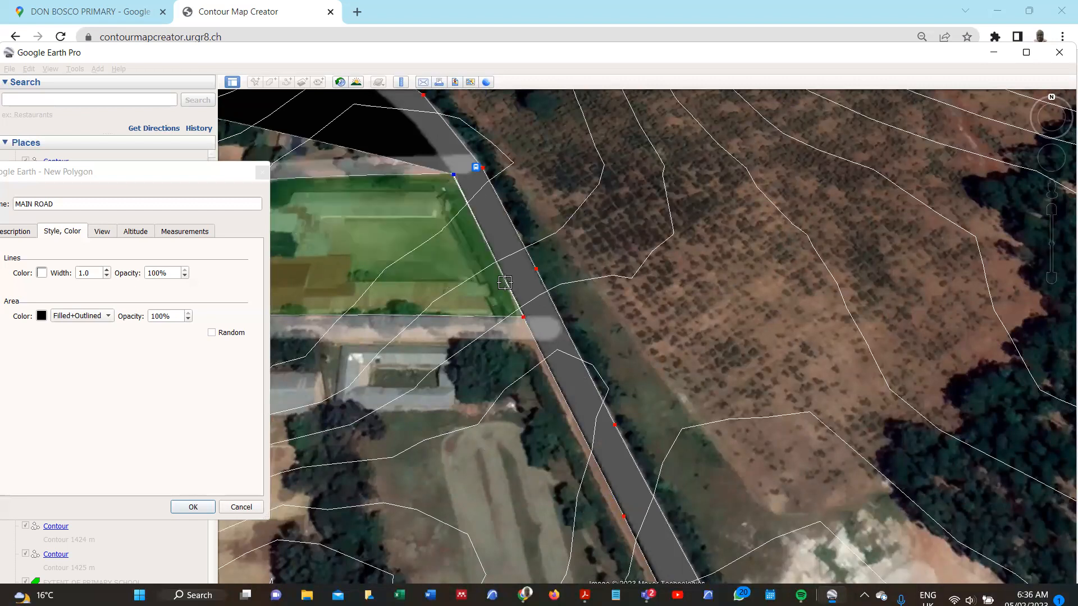
Trace the road's inner edge northwest around the bend and across the side-road junction above Don Bosco Church Makuyu Parish
{"action": "scroll", "coordinate": [539, 423], "scroll_direction": "down", "scroll_amount": 2}
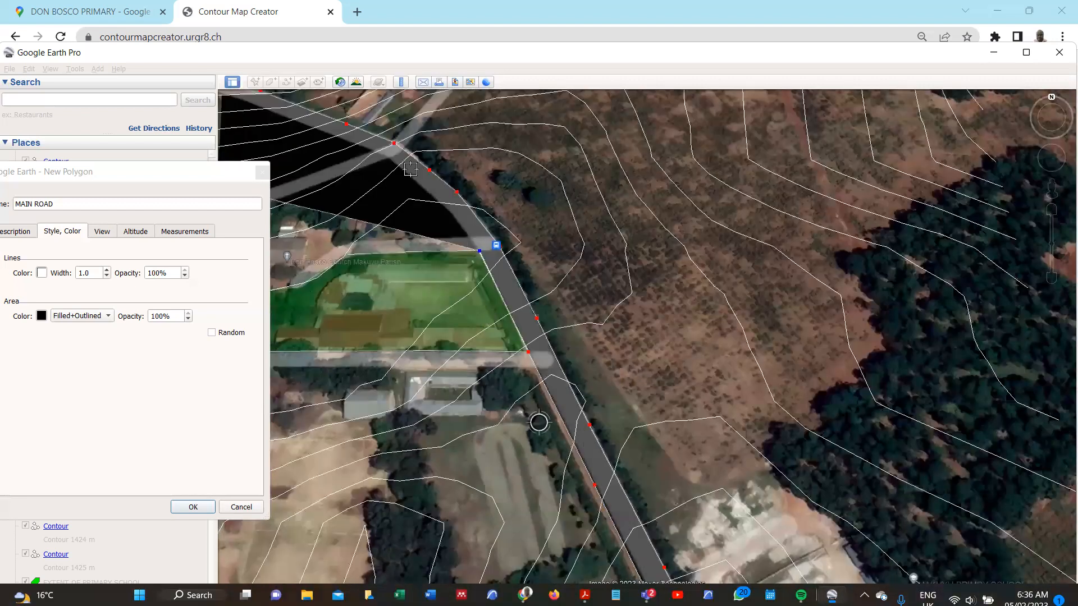
{"action": "scroll", "coordinate": [414, 173], "scroll_direction": "up", "scroll_amount": 2}
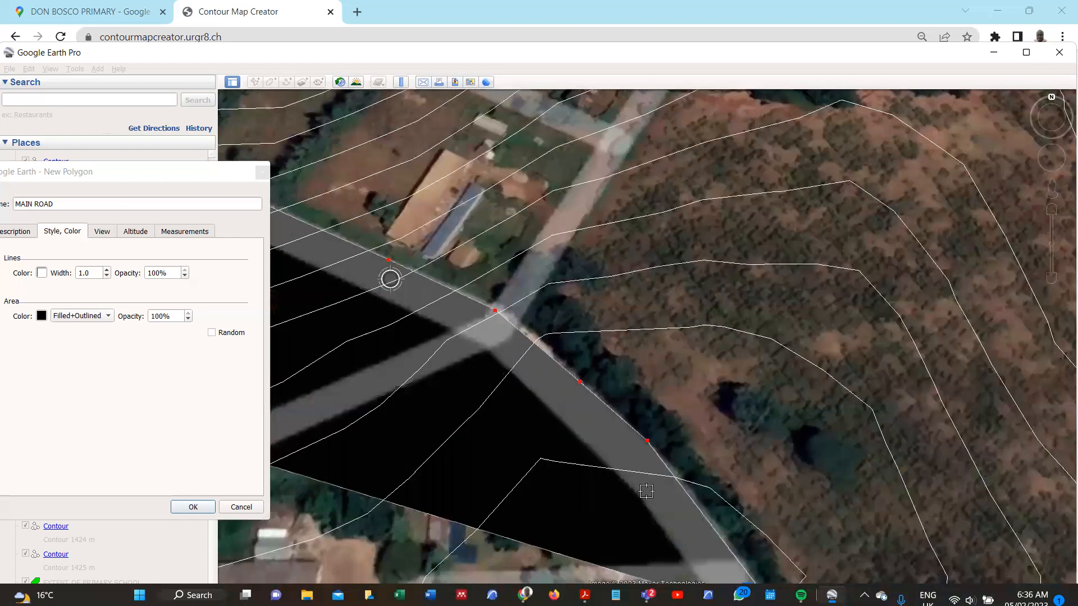
{"action": "left_click", "coordinate": [668, 529]}
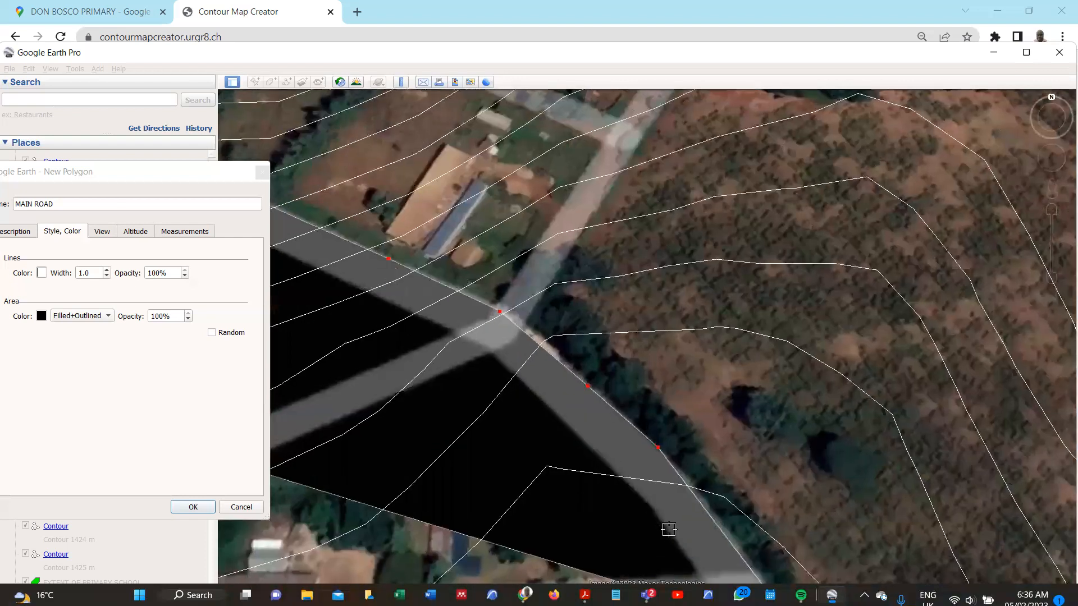
{"action": "left_click", "coordinate": [611, 467]}
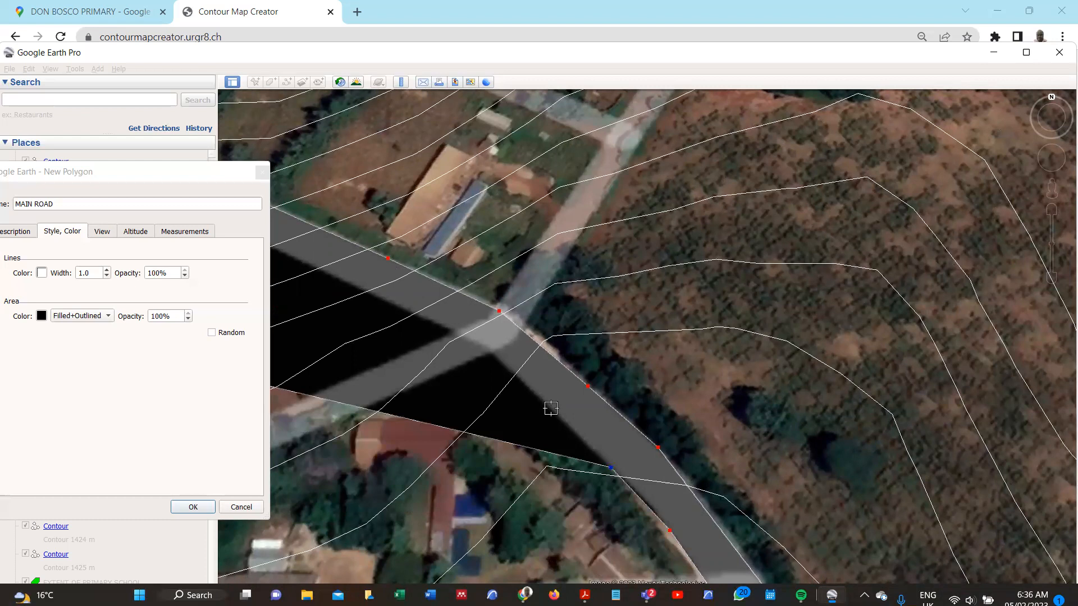
{"action": "left_click", "coordinate": [551, 408]}
{"action": "left_click", "coordinate": [496, 359]}
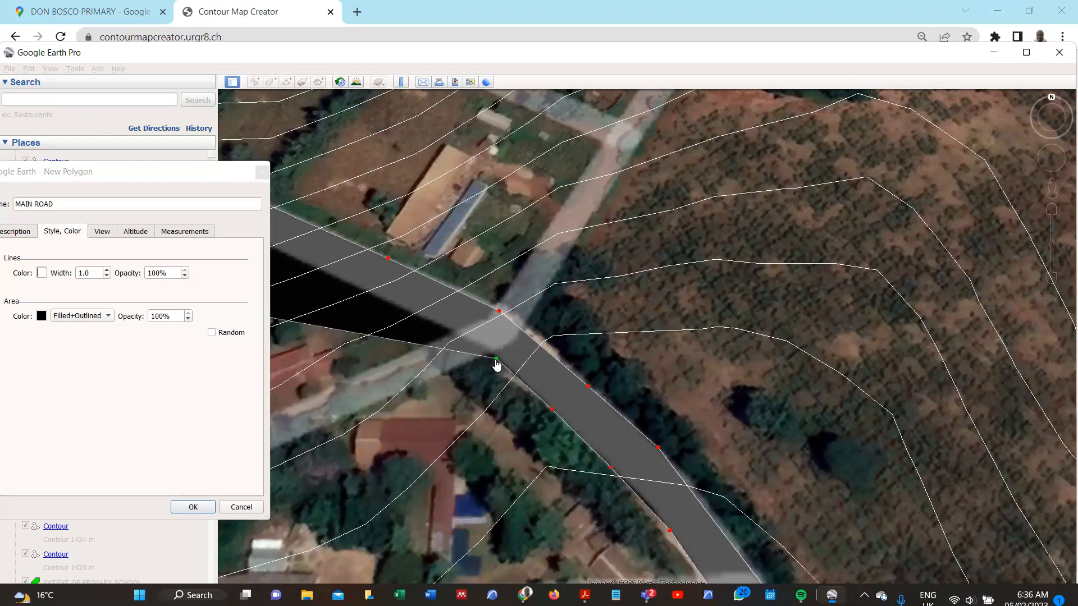
{"action": "left_click", "coordinate": [429, 320]}
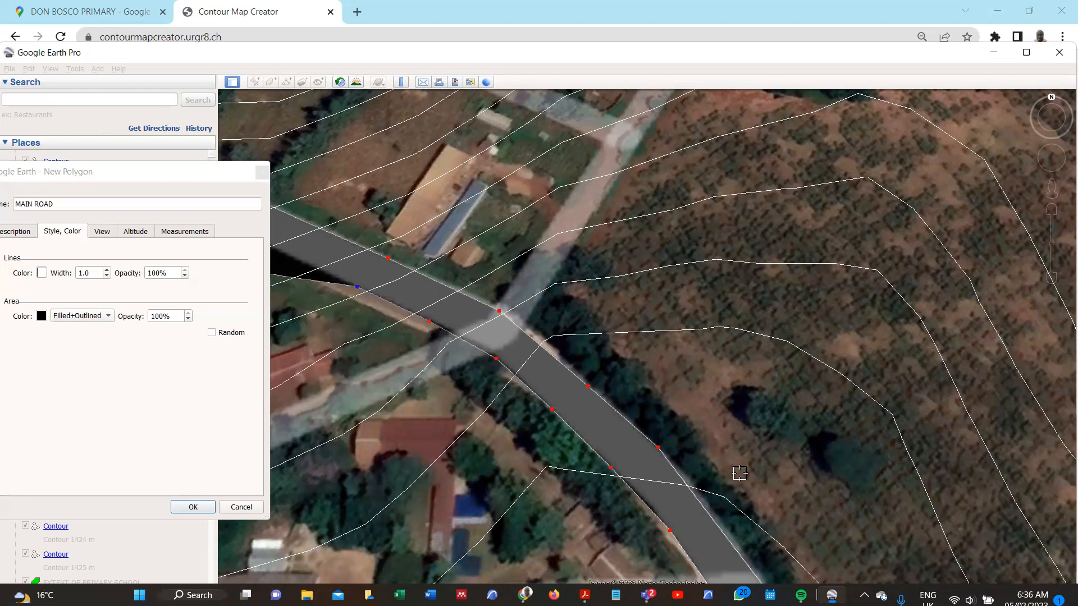
Add vertices along the road's southern edge northwest of the junction, beside the open green field
{"action": "scroll", "coordinate": [811, 509], "scroll_direction": "down", "scroll_amount": 2}
{"action": "scroll", "coordinate": [501, 344], "scroll_direction": "down", "scroll_amount": 1}
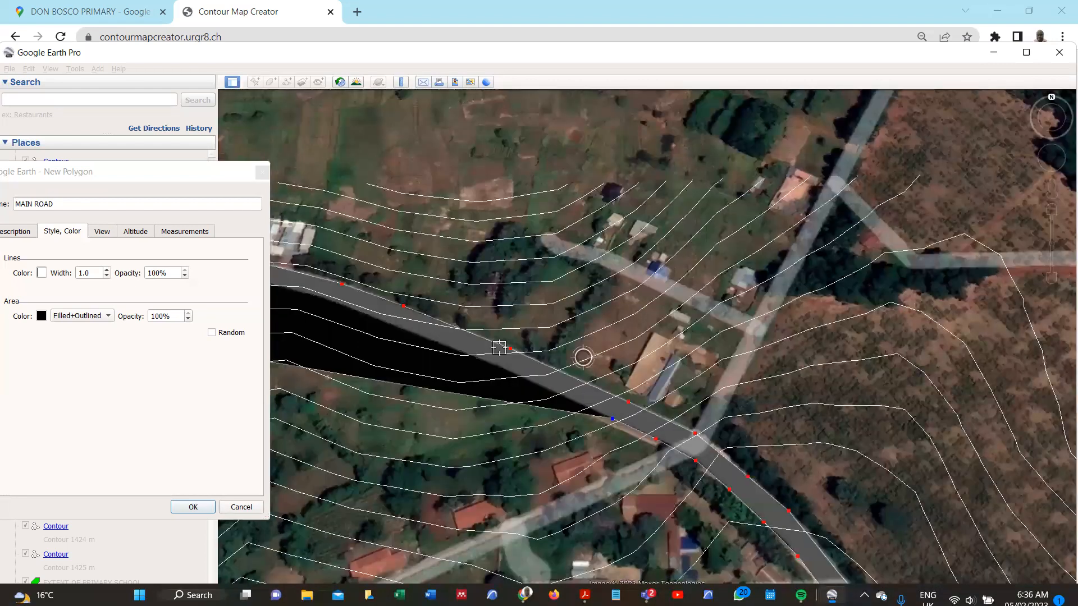
{"action": "scroll", "coordinate": [544, 400], "scroll_direction": "up", "scroll_amount": 2}
{"action": "left_click", "coordinate": [546, 404]}
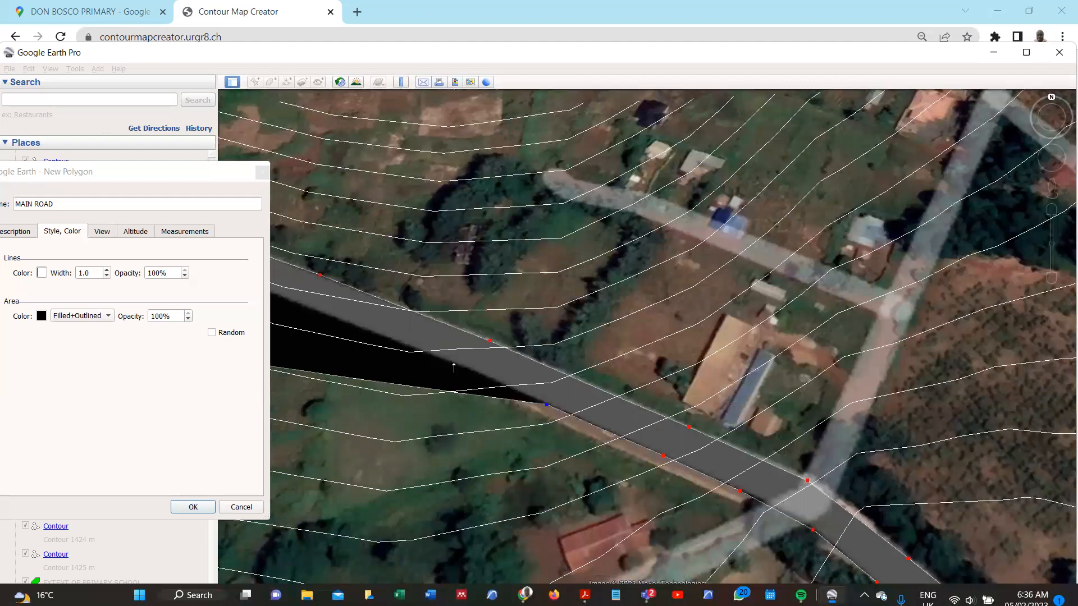
{"action": "left_click", "coordinate": [454, 364]}
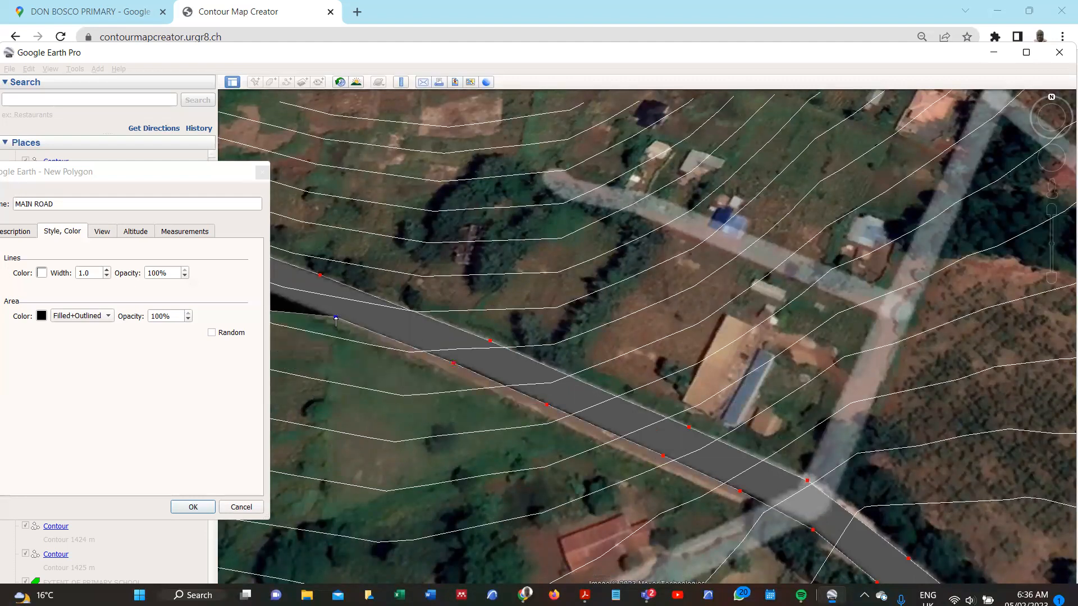
Continue the southern edge west along the curve to below the white- and blue-roofed buildings
{"action": "scroll", "coordinate": [716, 480], "scroll_direction": "down", "scroll_amount": 3}
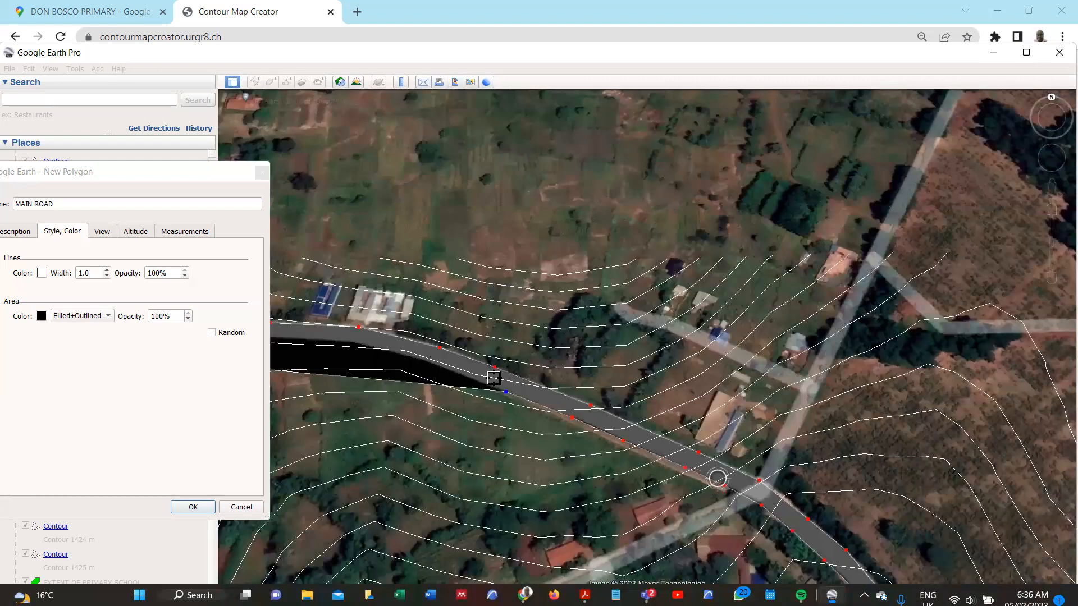
{"action": "scroll", "coordinate": [447, 357], "scroll_direction": "up", "scroll_amount": 3}
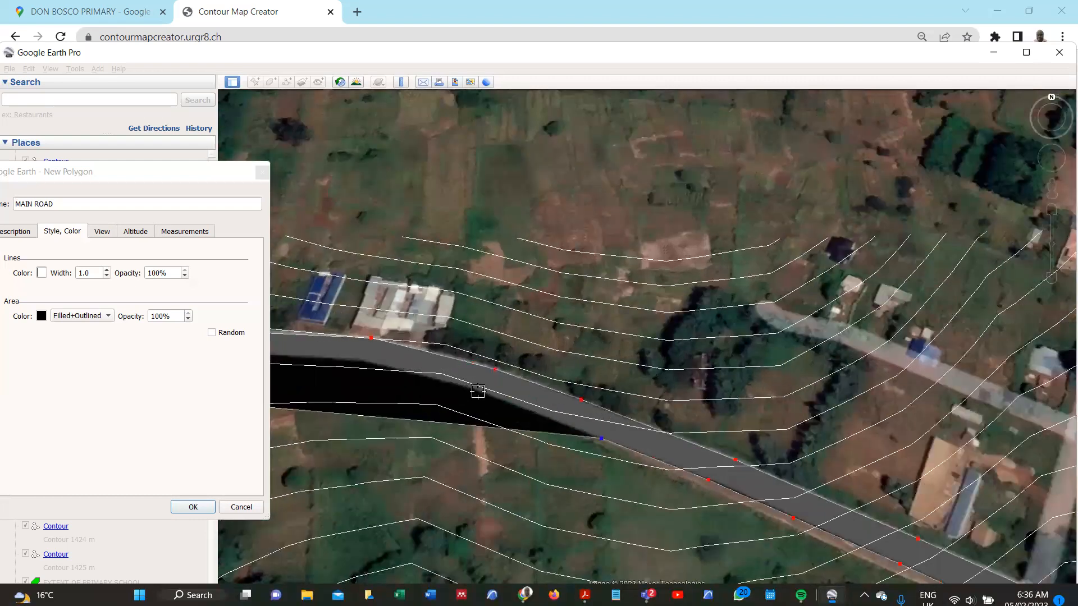
{"action": "left_click", "coordinate": [480, 393]}
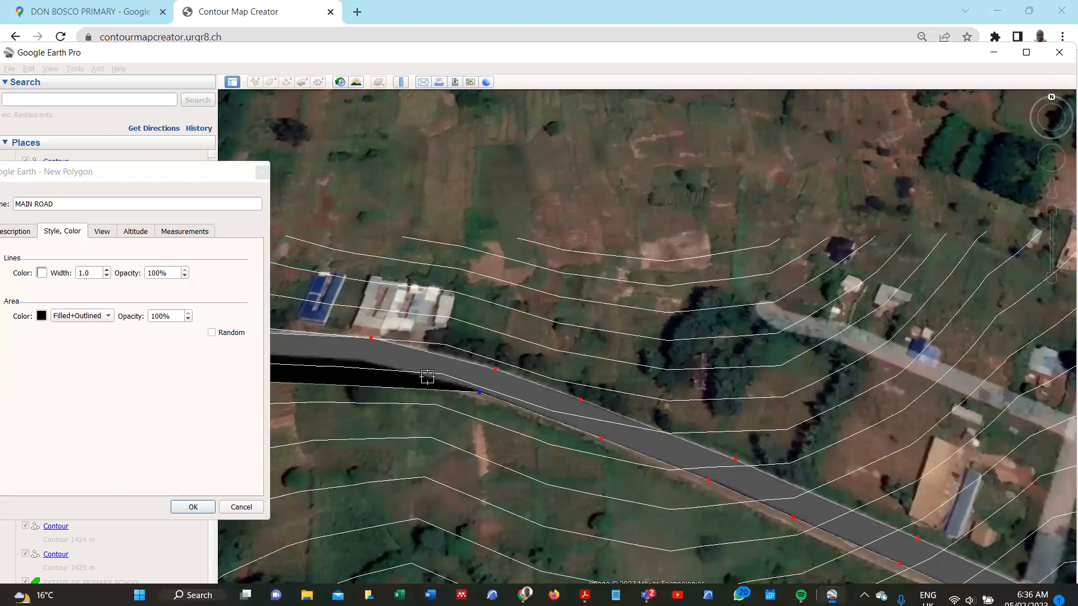
{"action": "left_click", "coordinate": [427, 377]}
{"action": "left_click", "coordinate": [364, 367]}
Carry the southern edge west from below the blue-roofed building to just past the bus stop
{"action": "scroll", "coordinate": [719, 473], "scroll_direction": "down", "scroll_amount": 2}
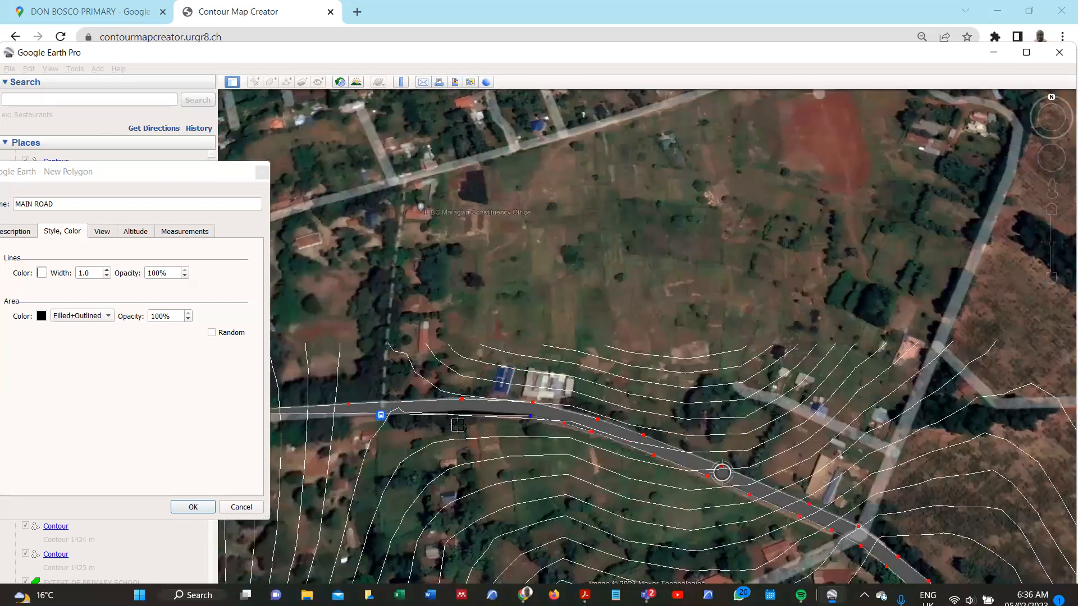
{"action": "scroll", "coordinate": [526, 437], "scroll_direction": "up", "scroll_amount": 2}
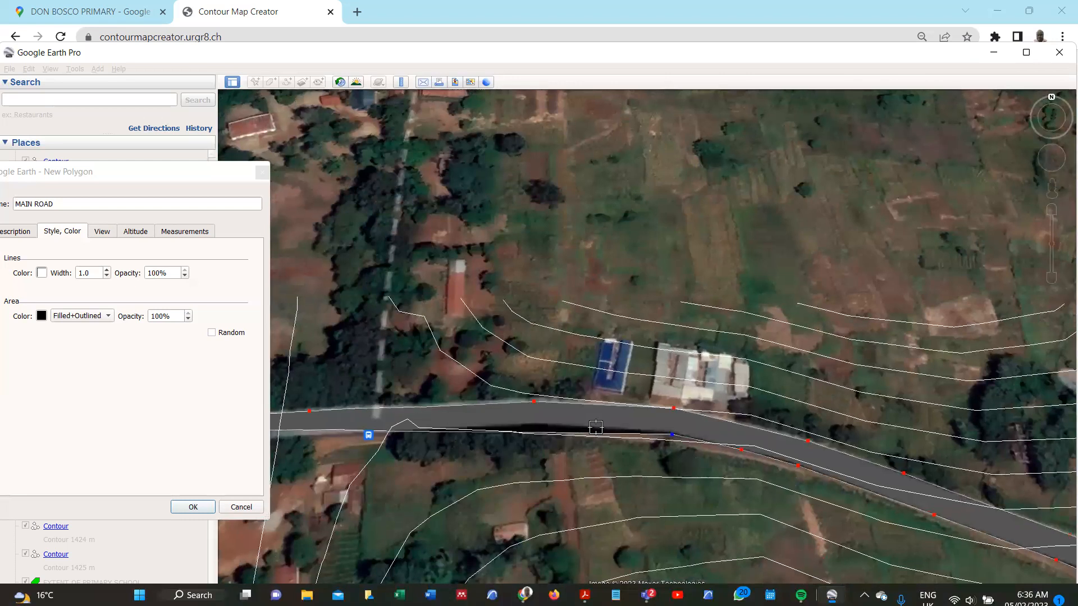
{"action": "left_click", "coordinate": [595, 428]}
{"action": "left_click", "coordinate": [516, 422]}
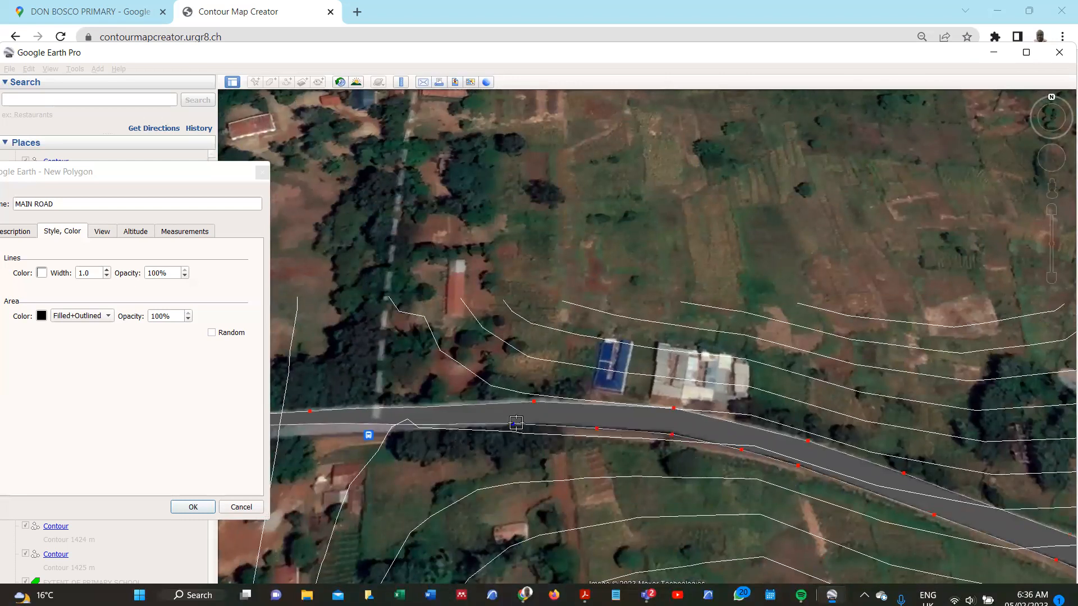
{"action": "scroll", "coordinate": [488, 430], "scroll_direction": "down", "scroll_amount": 2}
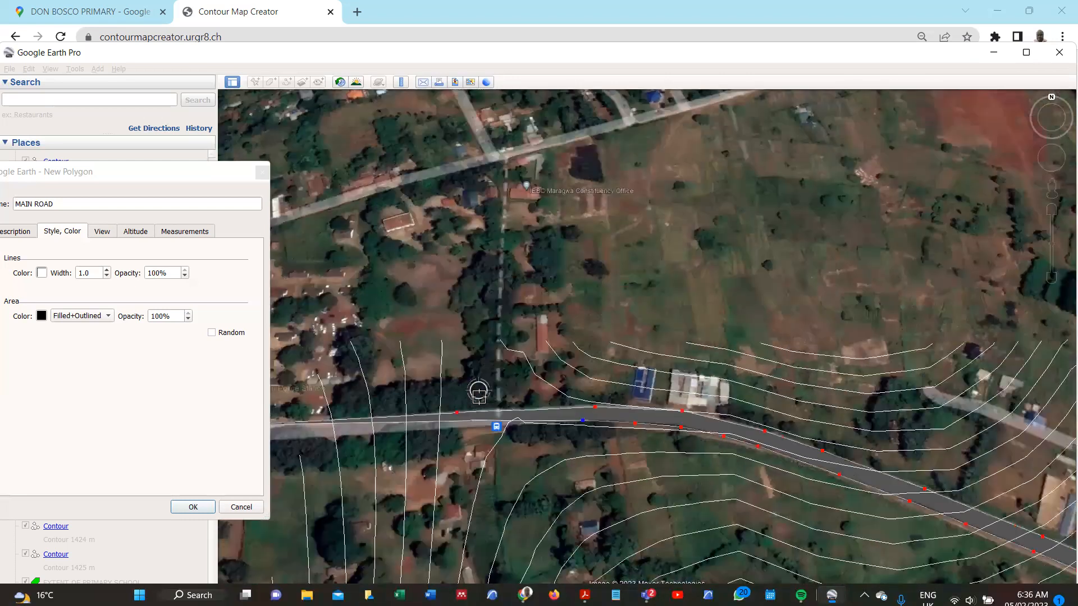
{"action": "scroll", "coordinate": [474, 441], "scroll_direction": "up", "scroll_amount": 1}
{"action": "left_click", "coordinate": [474, 445]}
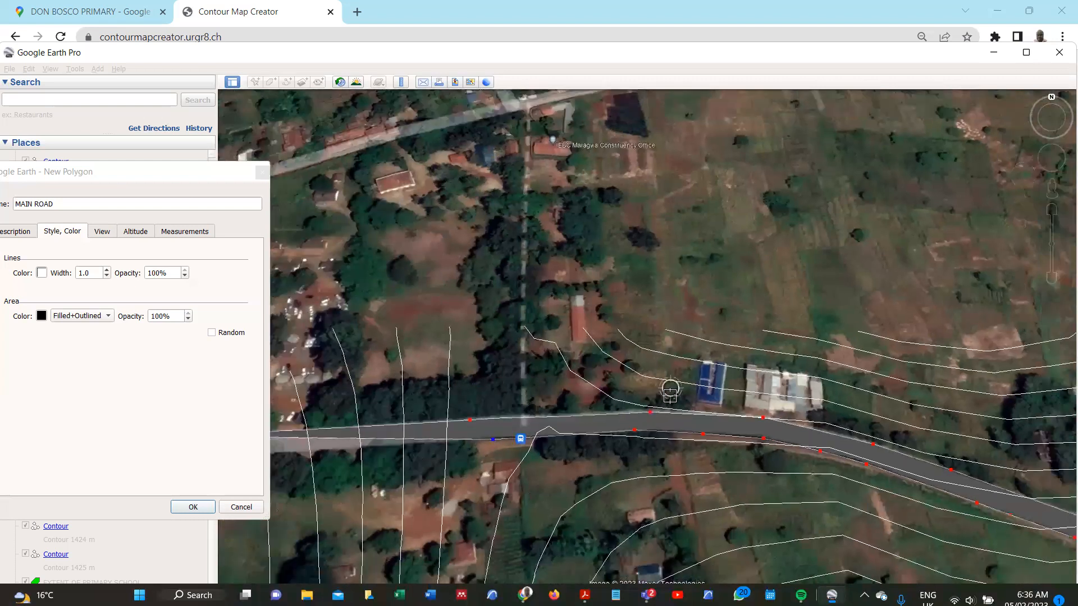
Finish the outline opposite its starting corner near Makuyu Police Station and save the MAIN ROAD polygon
{"action": "scroll", "coordinate": [473, 443], "scroll_direction": "down", "scroll_amount": 2}
{"action": "scroll", "coordinate": [436, 416], "scroll_direction": "up", "scroll_amount": 1}
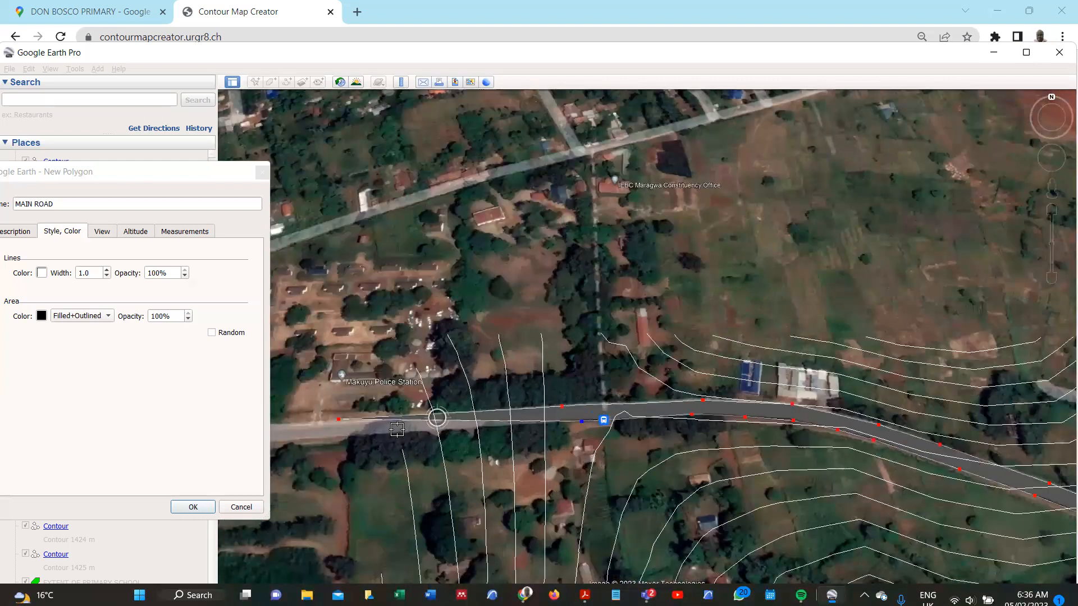
{"action": "scroll", "coordinate": [396, 435], "scroll_direction": "up", "scroll_amount": 1}
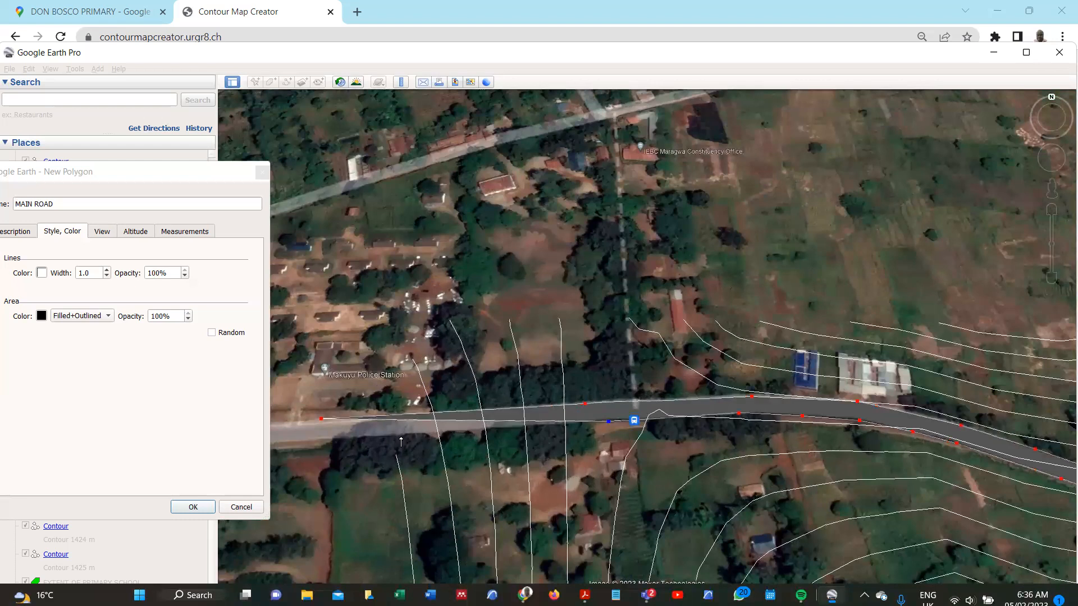
{"action": "left_click", "coordinate": [401, 435]}
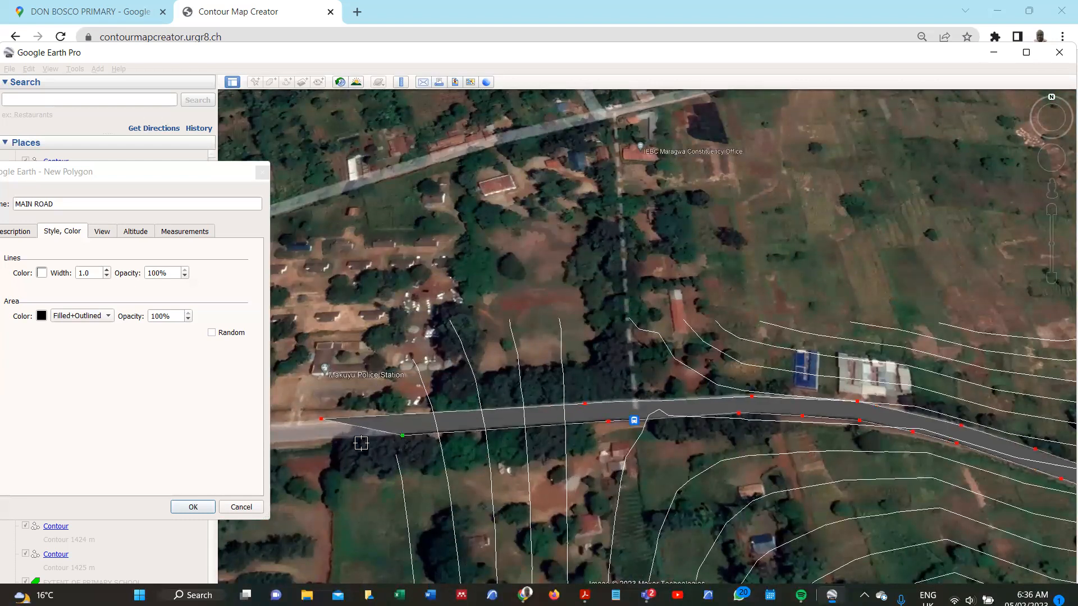
{"action": "left_click", "coordinate": [321, 442]}
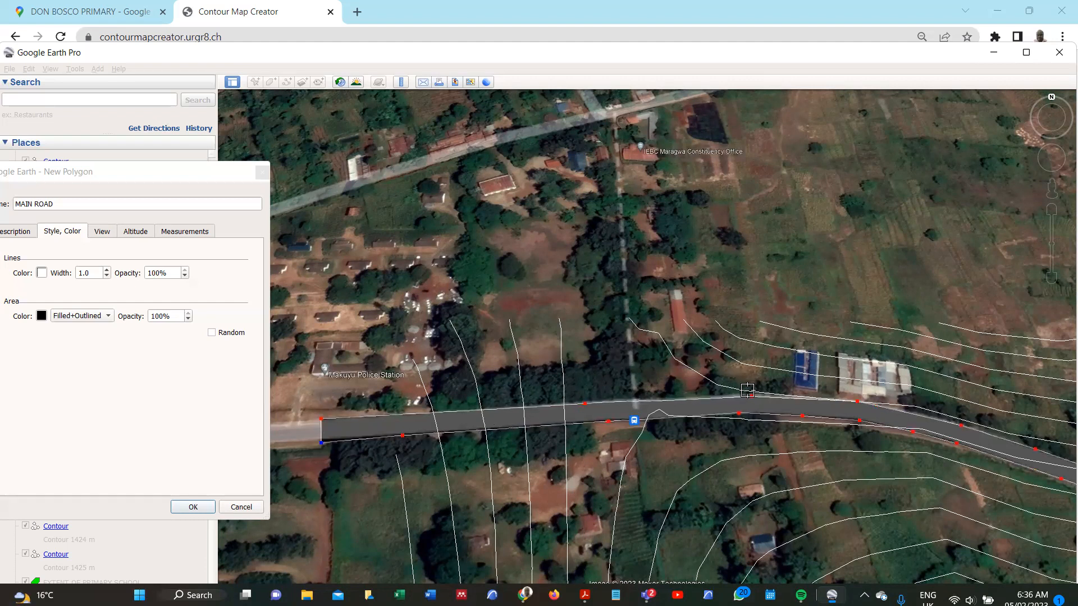
{"action": "left_click", "coordinate": [193, 507]}
Examine the black road polygon from its police station end to the green school extent and the surrounding contours
{"action": "scroll", "coordinate": [363, 364], "scroll_direction": "down", "scroll_amount": 2}
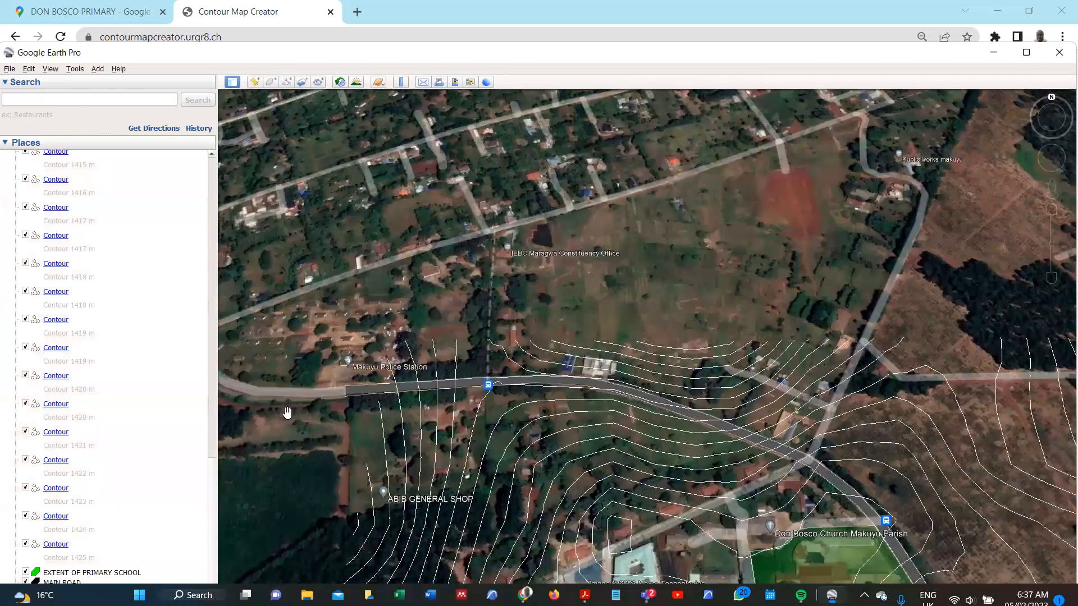
{"action": "scroll", "coordinate": [382, 393], "scroll_direction": "up", "scroll_amount": 2}
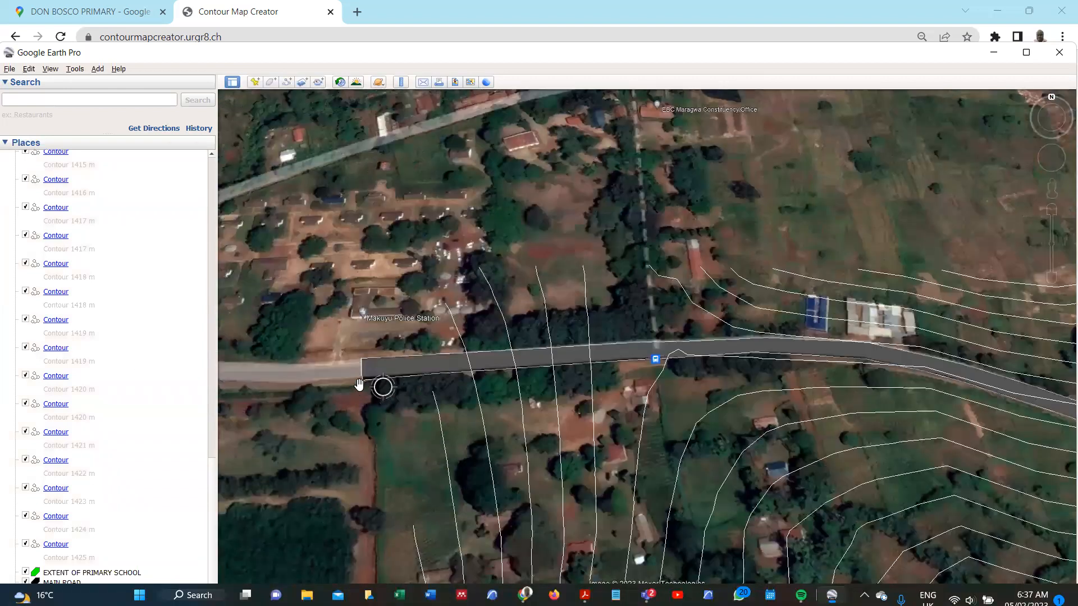
{"action": "scroll", "coordinate": [336, 345], "scroll_direction": "down", "scroll_amount": 1}
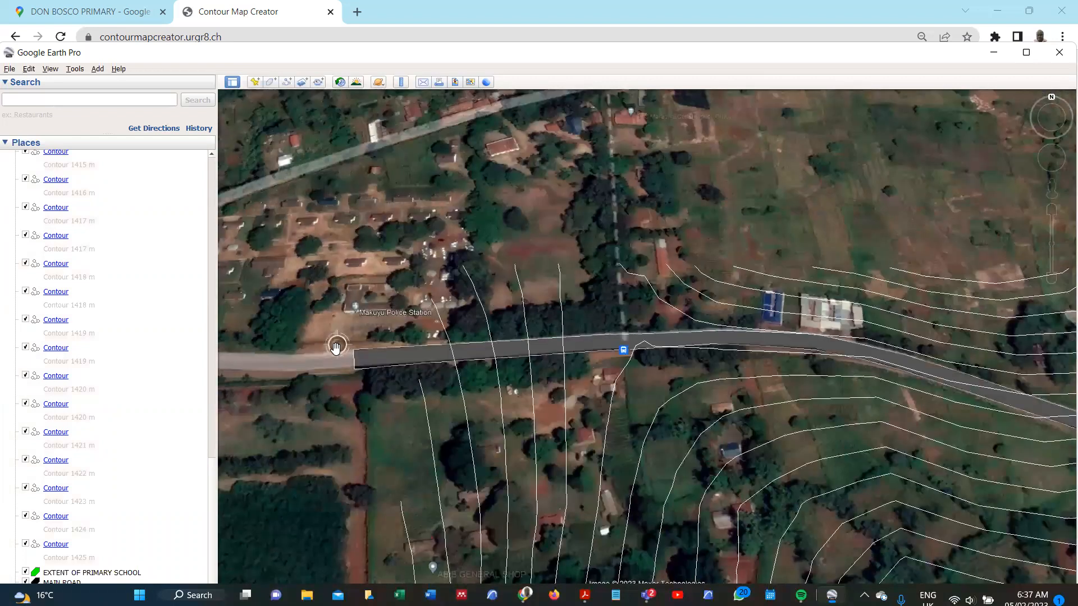
{"action": "scroll", "coordinate": [336, 345], "scroll_direction": "down", "scroll_amount": 3}
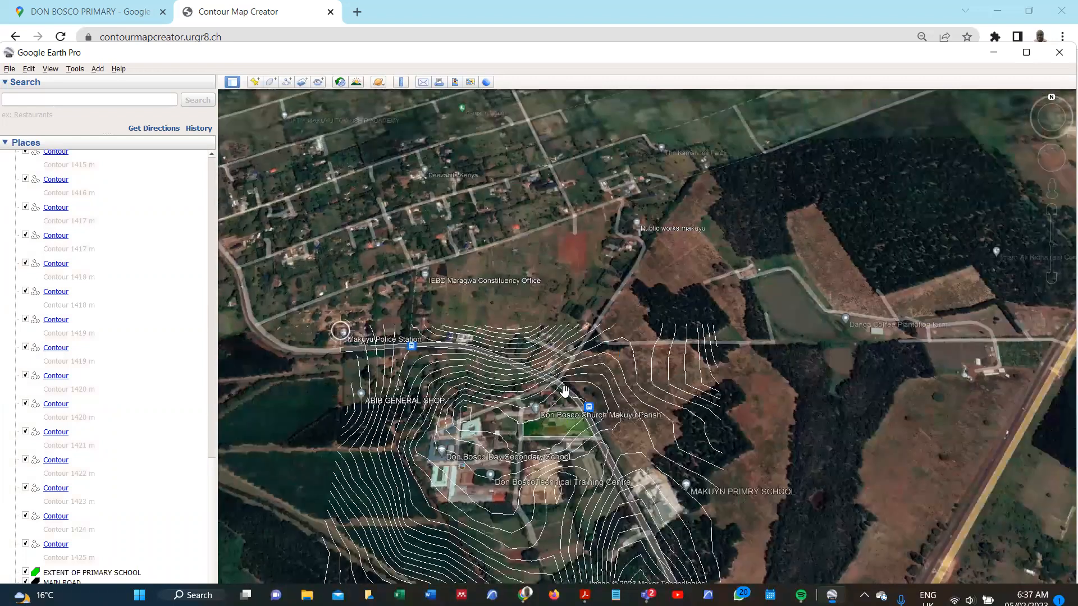
{"action": "scroll", "coordinate": [256, 264], "scroll_direction": "up", "scroll_amount": 2}
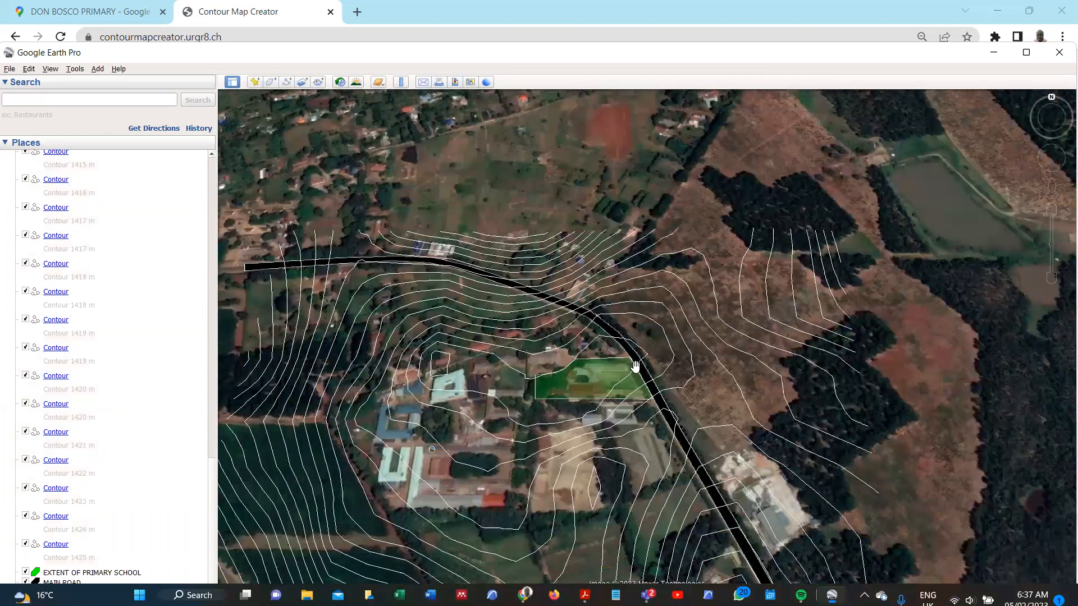
{"action": "scroll", "coordinate": [636, 384], "scroll_direction": "up", "scroll_amount": 2}
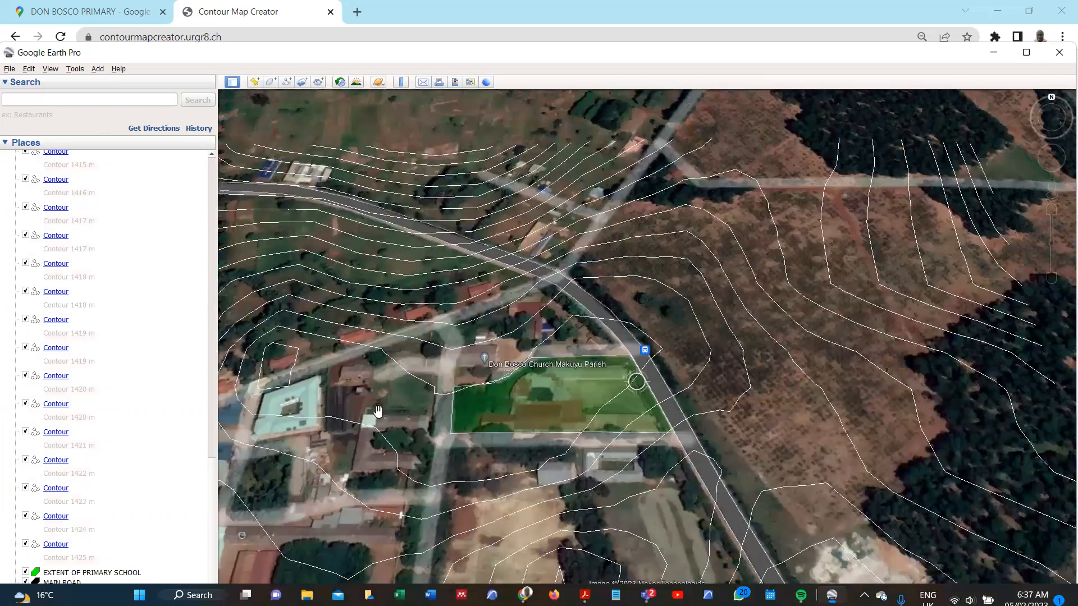
{"action": "scroll", "coordinate": [632, 363], "scroll_direction": "up", "scroll_amount": 2}
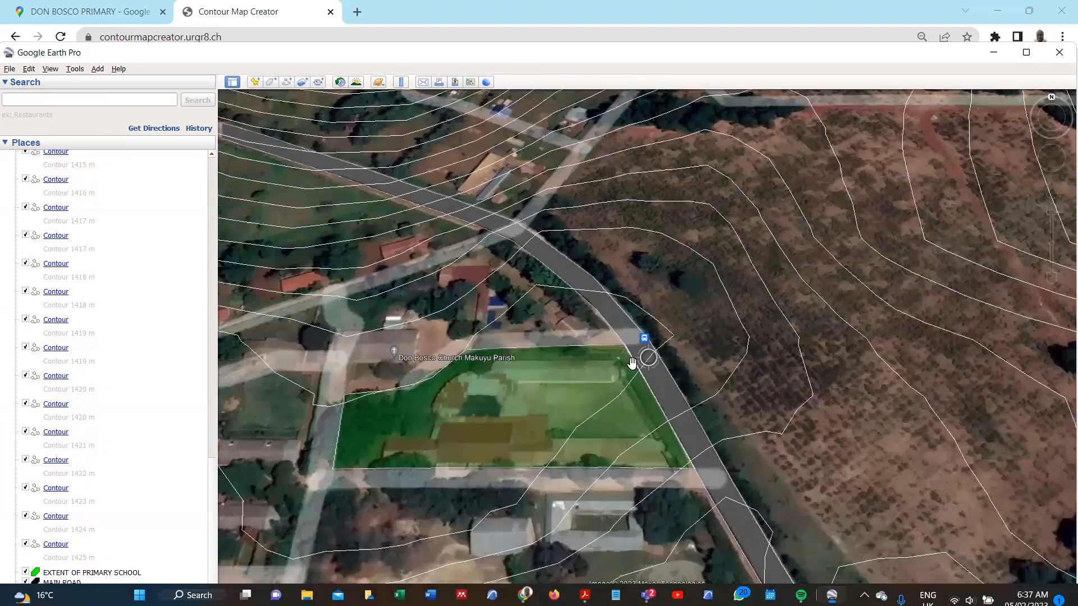
{"action": "scroll", "coordinate": [618, 347], "scroll_direction": "up", "scroll_amount": 1}
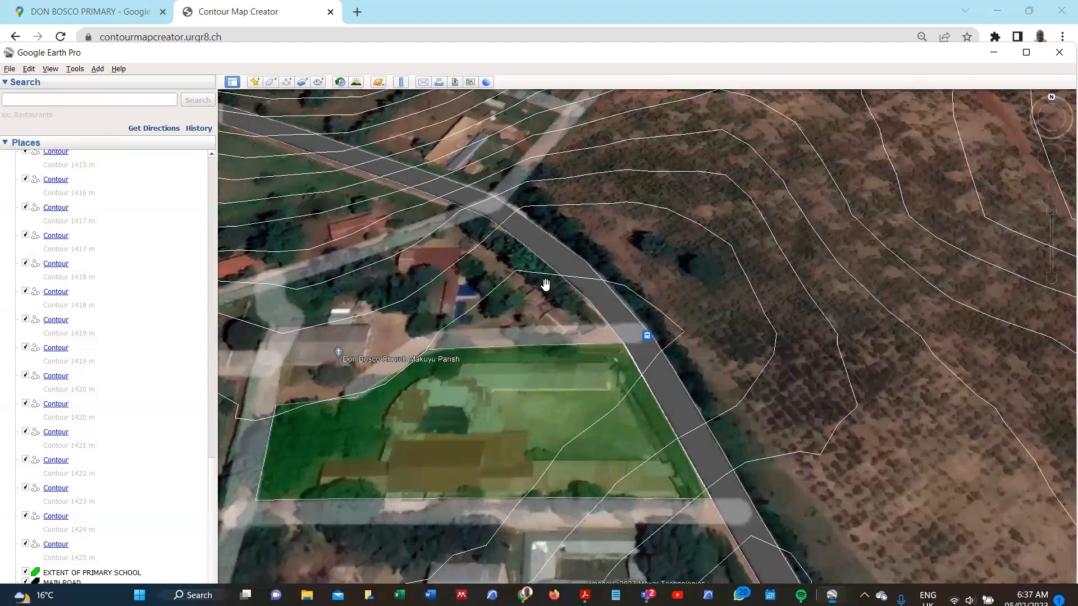
{"action": "scroll", "coordinate": [546, 285], "scroll_direction": "down", "scroll_amount": 1}
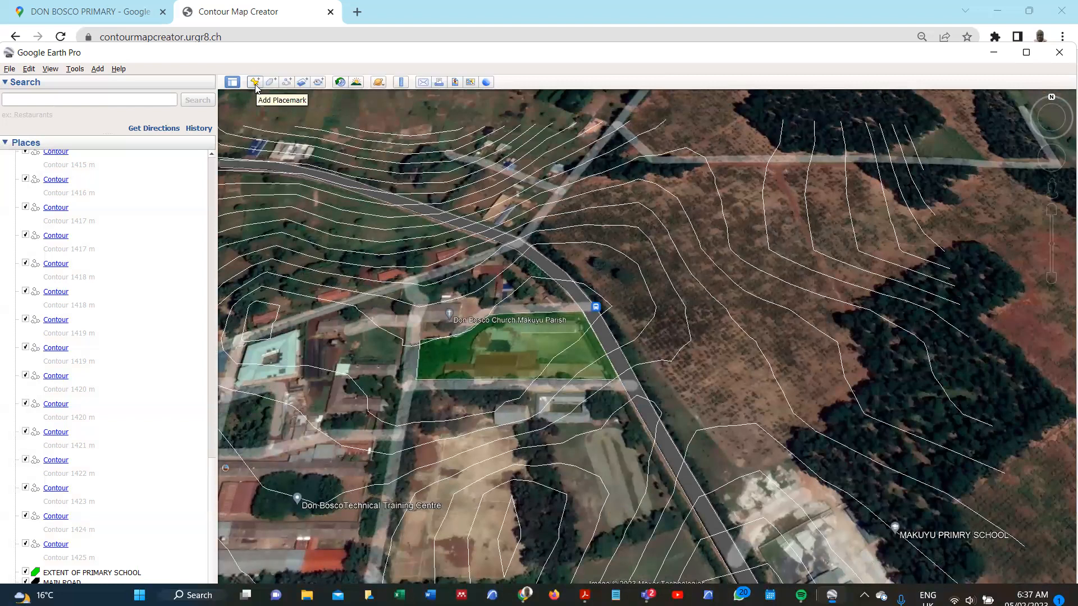
Start the Ruler for a line measurement in meters and reset the view's tilt and compass
{"action": "left_click", "coordinate": [401, 83]}
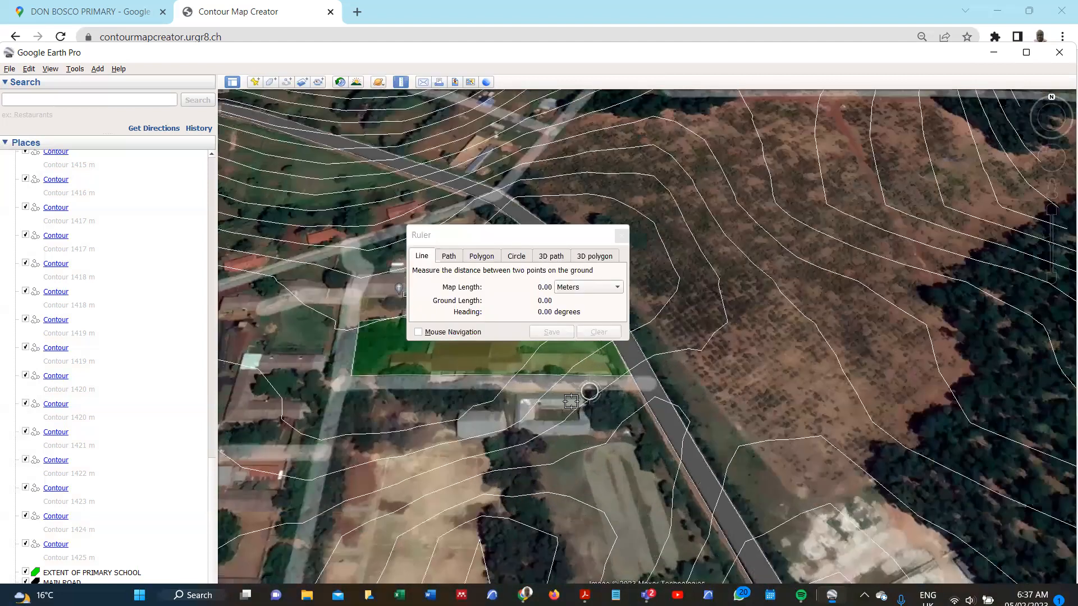
{"action": "scroll", "coordinate": [553, 368], "scroll_direction": "up", "scroll_amount": 2}
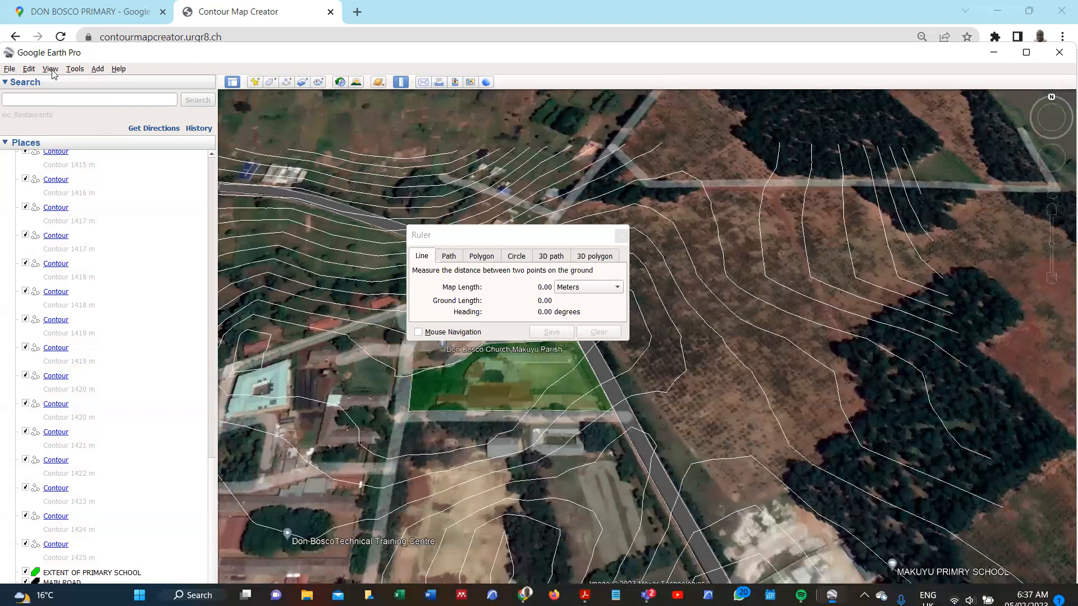
{"action": "left_click", "coordinate": [50, 69]}
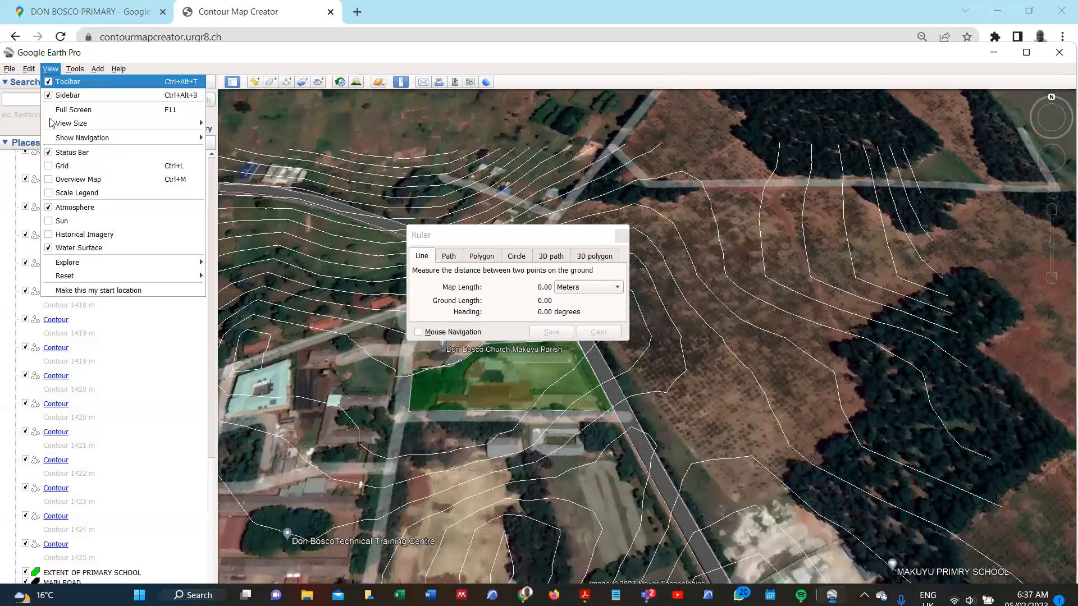
{"action": "mouse_move", "coordinate": [140, 275]}
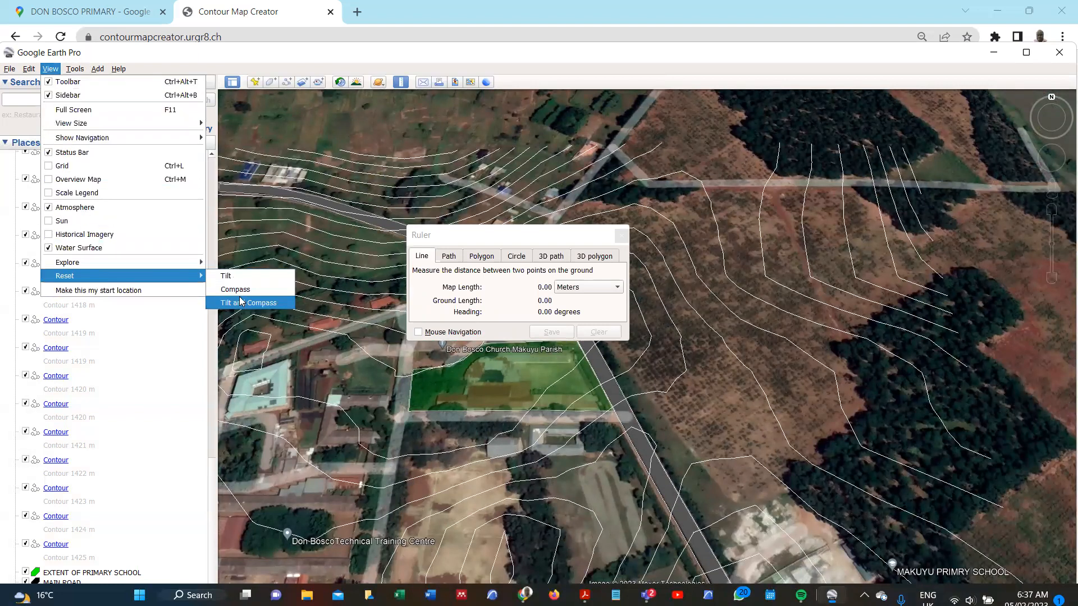
{"action": "left_click", "coordinate": [264, 302]}
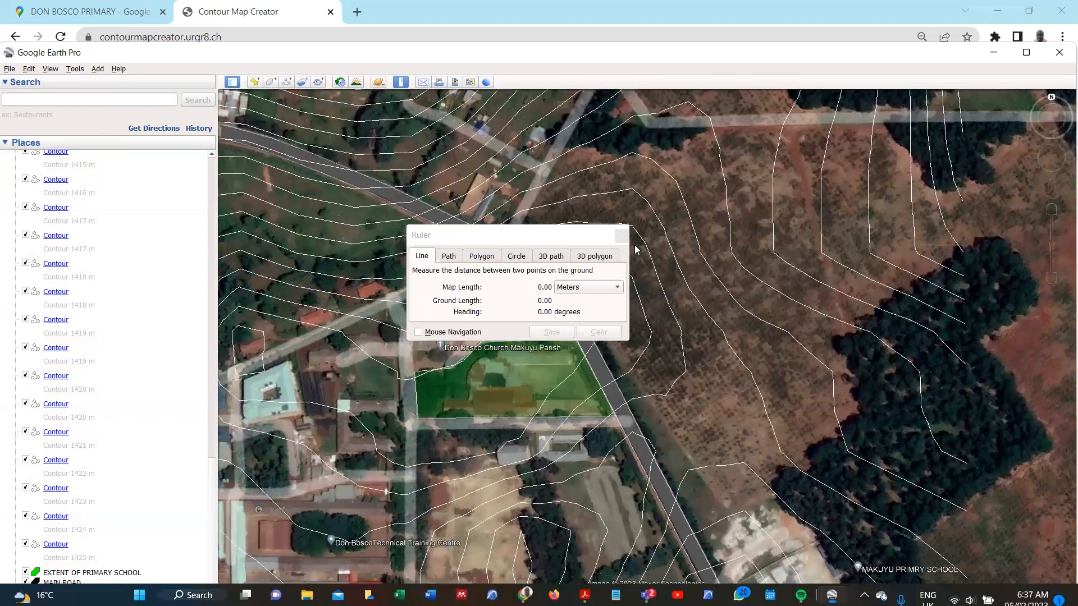
Measure a straight line from the green school field east across the main road into the farmland, and close the Ruler
{"action": "left_click_drag", "start_coordinate": [528, 236], "coordinate": [1017, 283]}
{"action": "scroll", "coordinate": [729, 363], "scroll_direction": "up", "scroll_amount": 2}
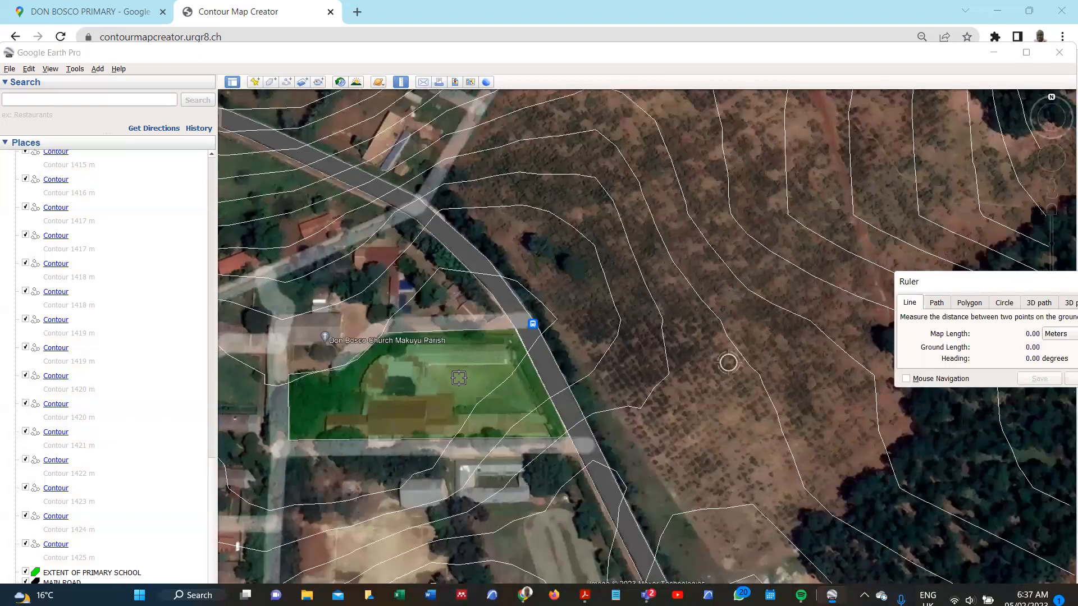
{"action": "scroll", "coordinate": [457, 375], "scroll_direction": "up", "scroll_amount": 2}
{"action": "scroll", "coordinate": [427, 369], "scroll_direction": "up", "scroll_amount": 2}
{"action": "left_click", "coordinate": [427, 368]}
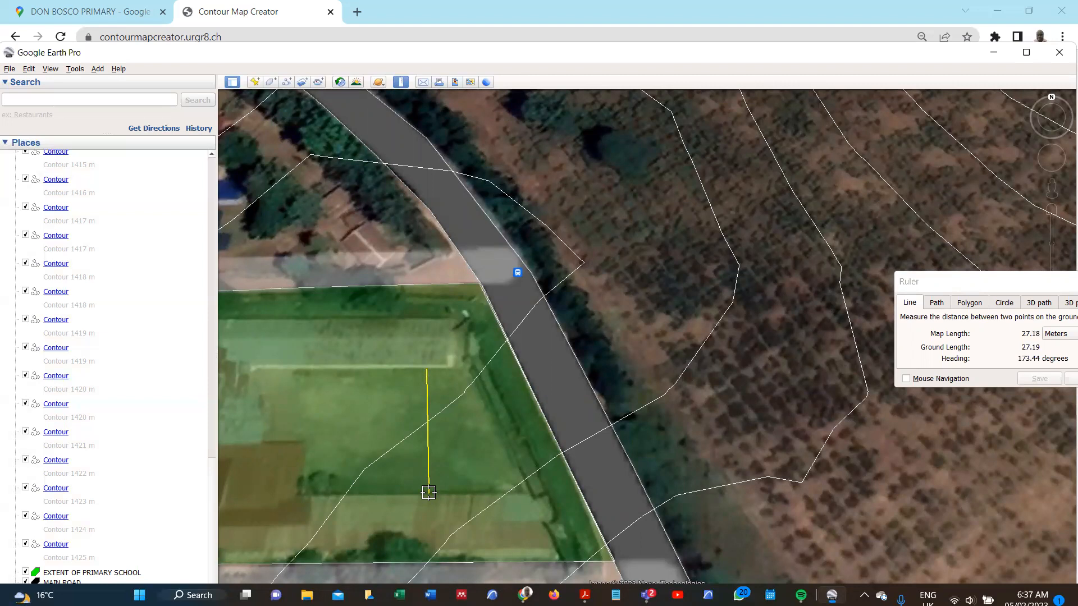
{"action": "left_click", "coordinate": [943, 396]}
{"action": "left_click", "coordinate": [989, 285]}
{"action": "left_click_drag", "start_coordinate": [989, 285], "coordinate": [652, 282]}
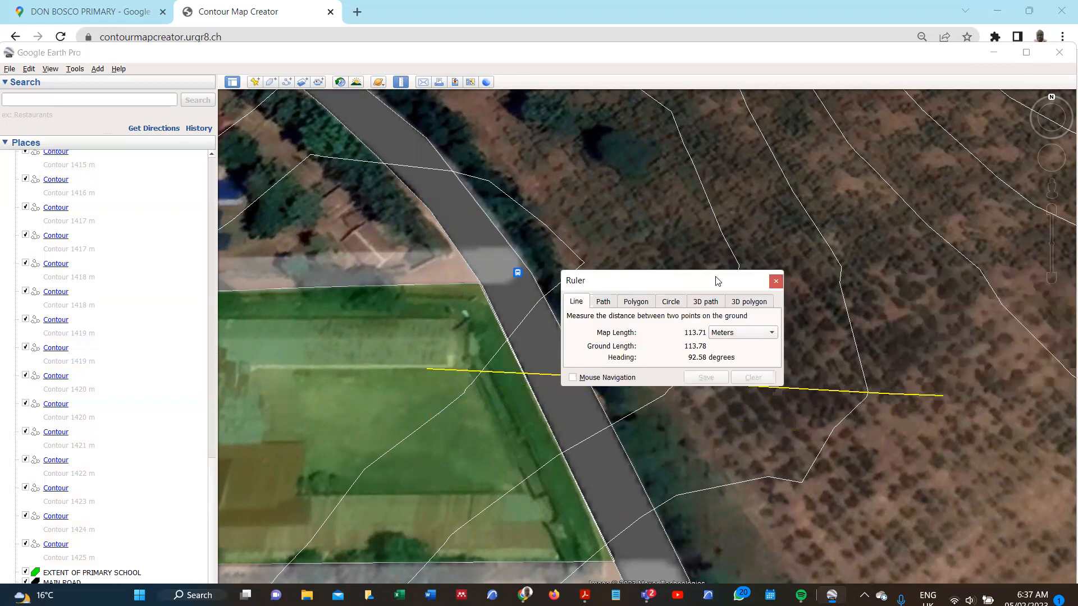
{"action": "left_click", "coordinate": [776, 282]}
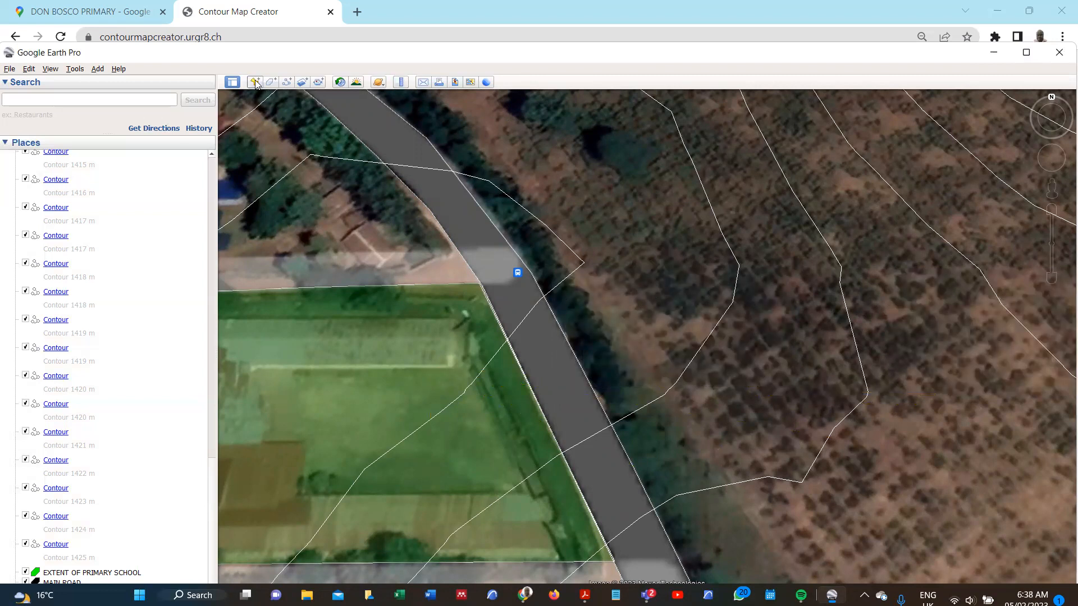
{"action": "scroll", "coordinate": [108, 212], "scroll_direction": "up", "scroll_amount": 10}
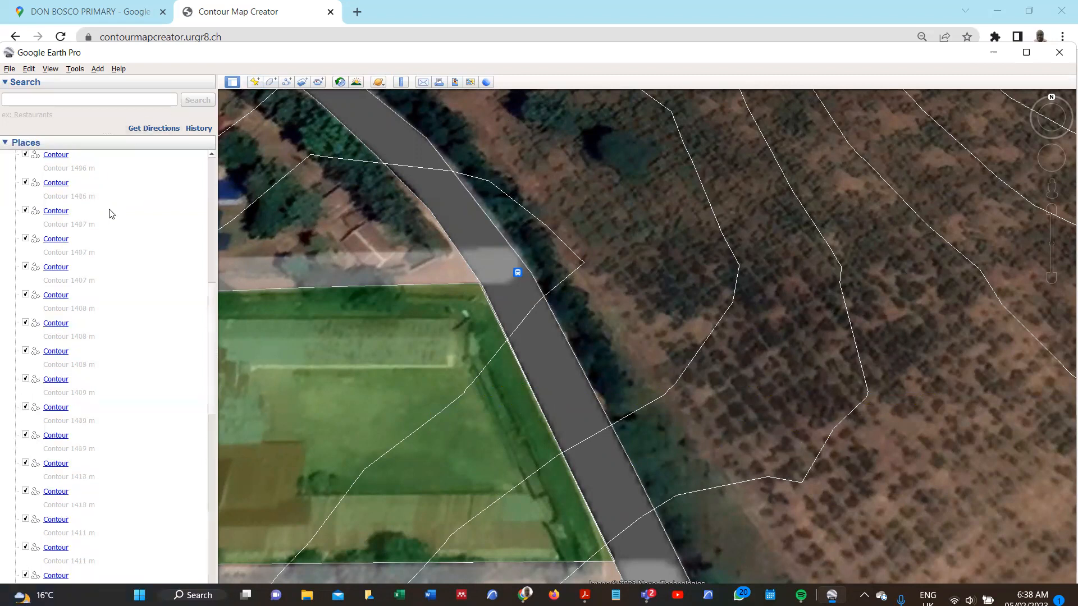
{"action": "left_click", "coordinate": [1027, 52]}
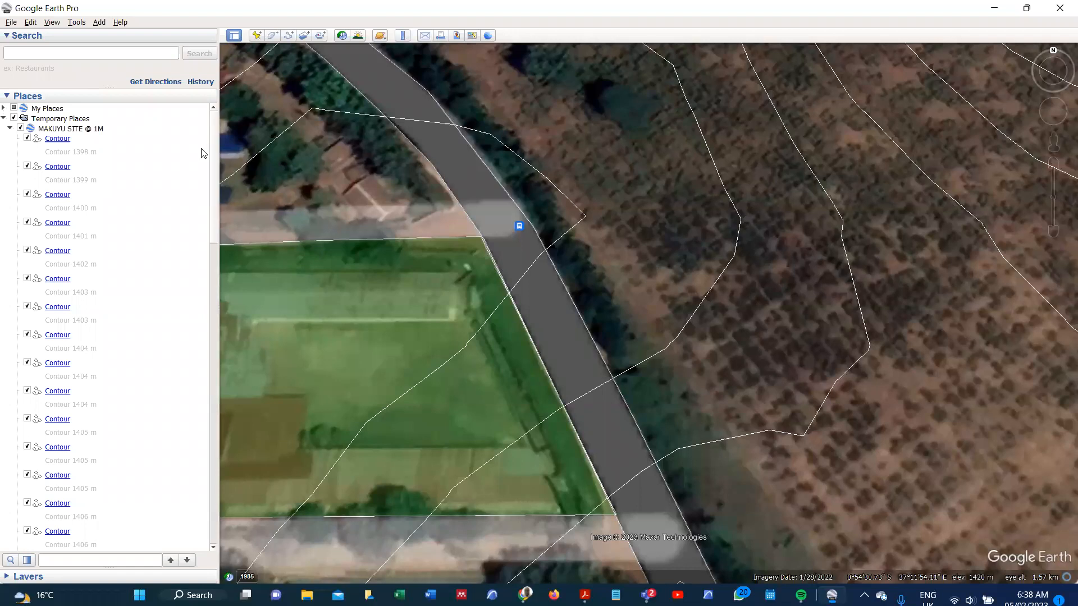
{"action": "left_click", "coordinate": [51, 22]}
{"action": "mouse_move", "coordinate": [85, 229]}
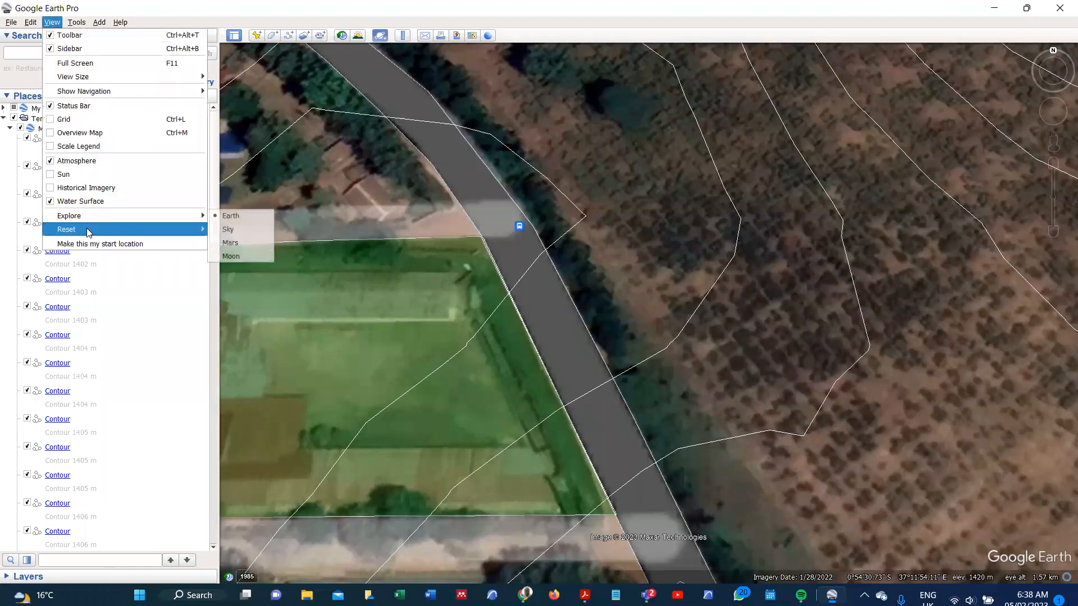
{"action": "left_click", "coordinate": [235, 257]}
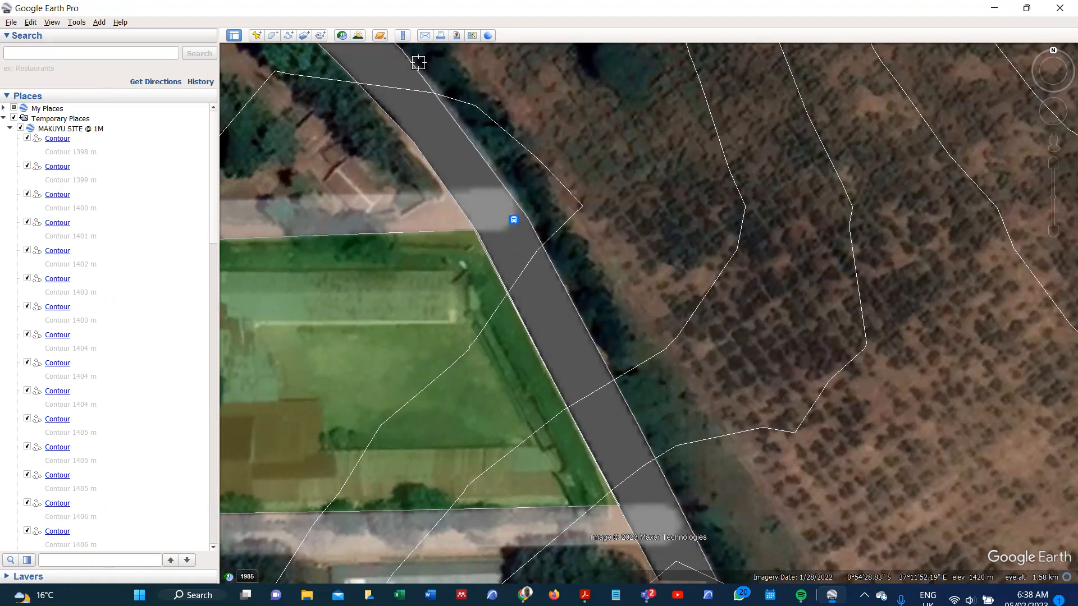
{"action": "left_click", "coordinate": [1027, 8]}
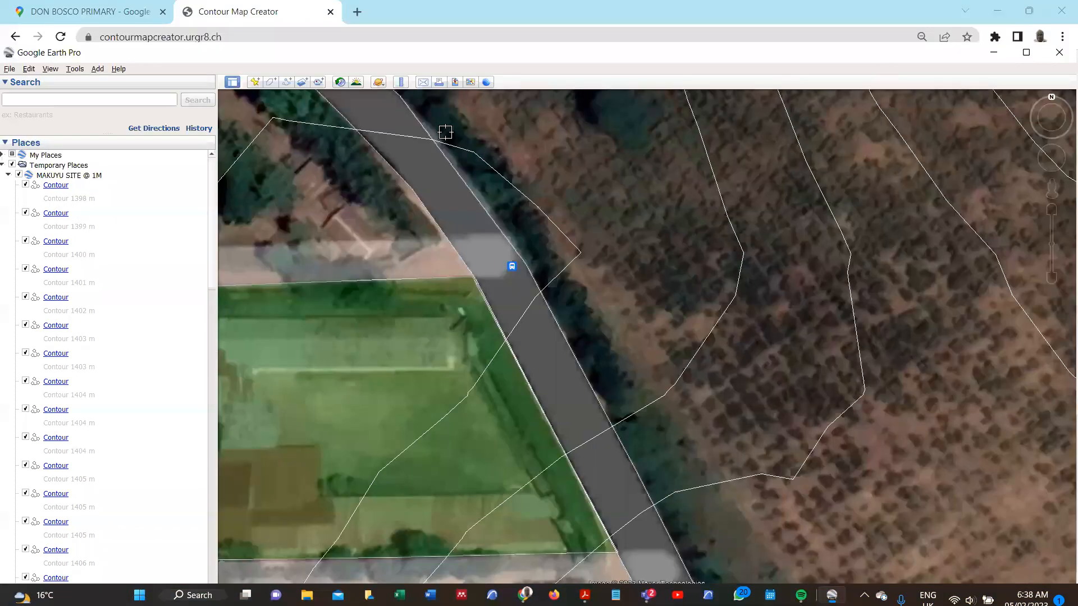
{"action": "left_click", "coordinate": [401, 83]}
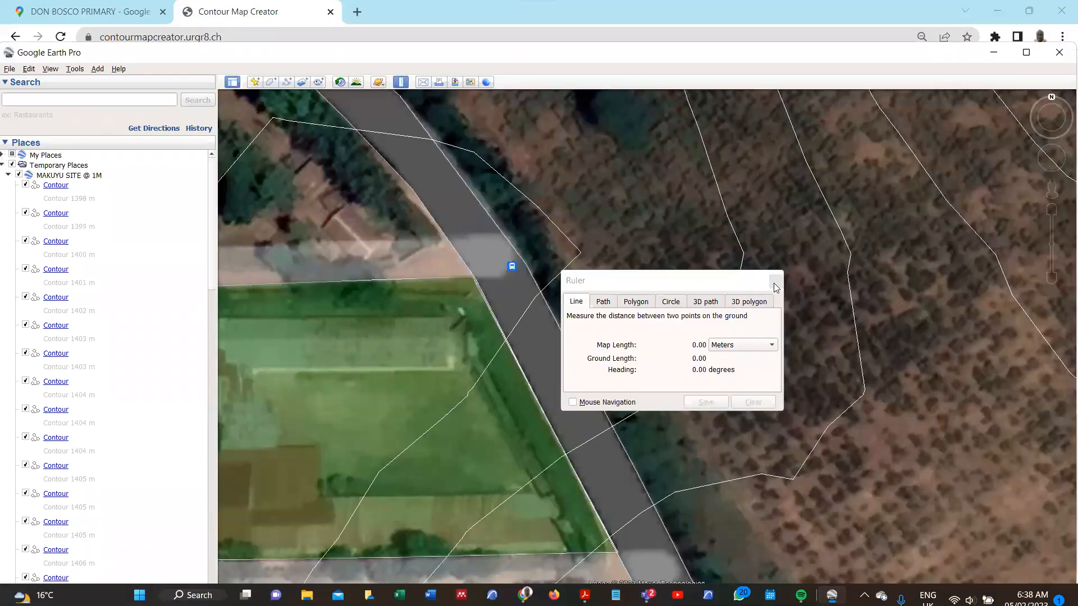
{"action": "left_click", "coordinate": [777, 282]}
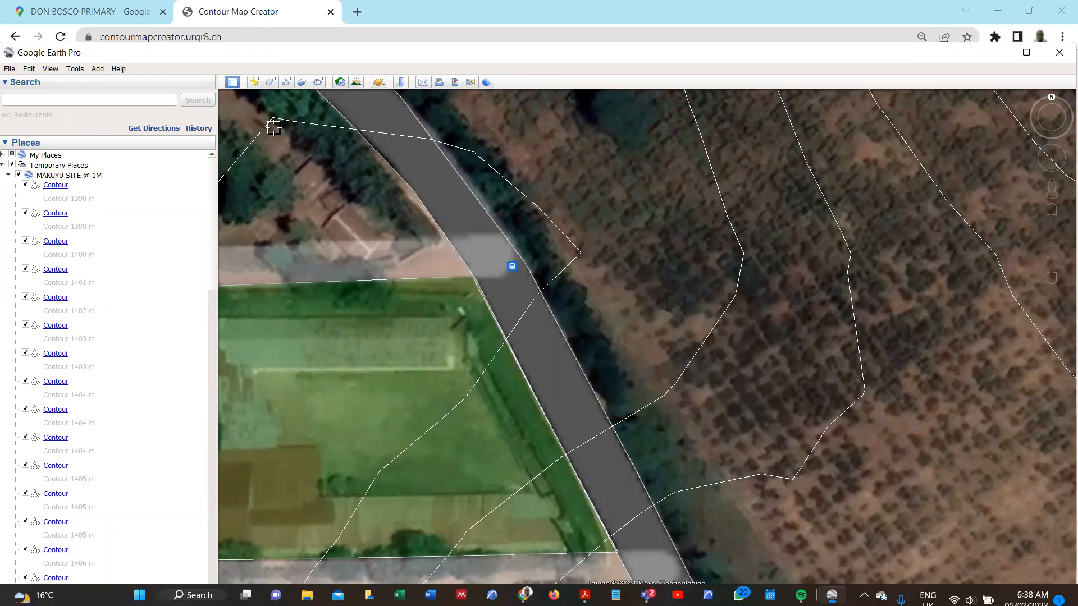
{"action": "left_click", "coordinate": [270, 83]}
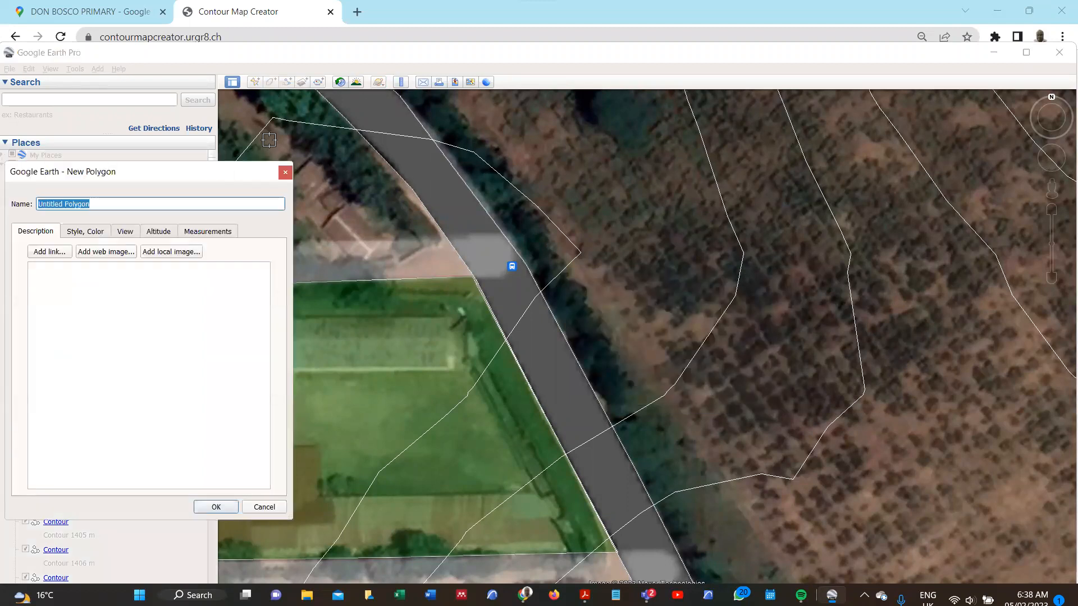
{"action": "left_click", "coordinate": [286, 173]}
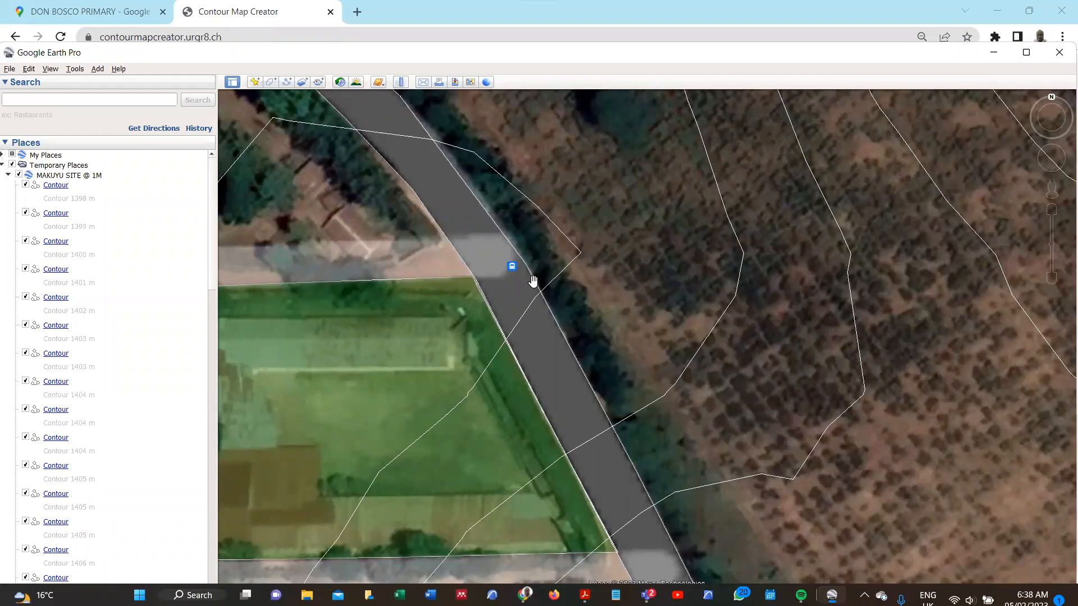
Collapse the MAKUYU SITE @ 1M contour folder and save it from Temporary Places to My Places
{"action": "scroll", "coordinate": [532, 280], "scroll_direction": "down", "scroll_amount": 2}
{"action": "scroll", "coordinate": [523, 237], "scroll_direction": "down", "scroll_amount": 3}
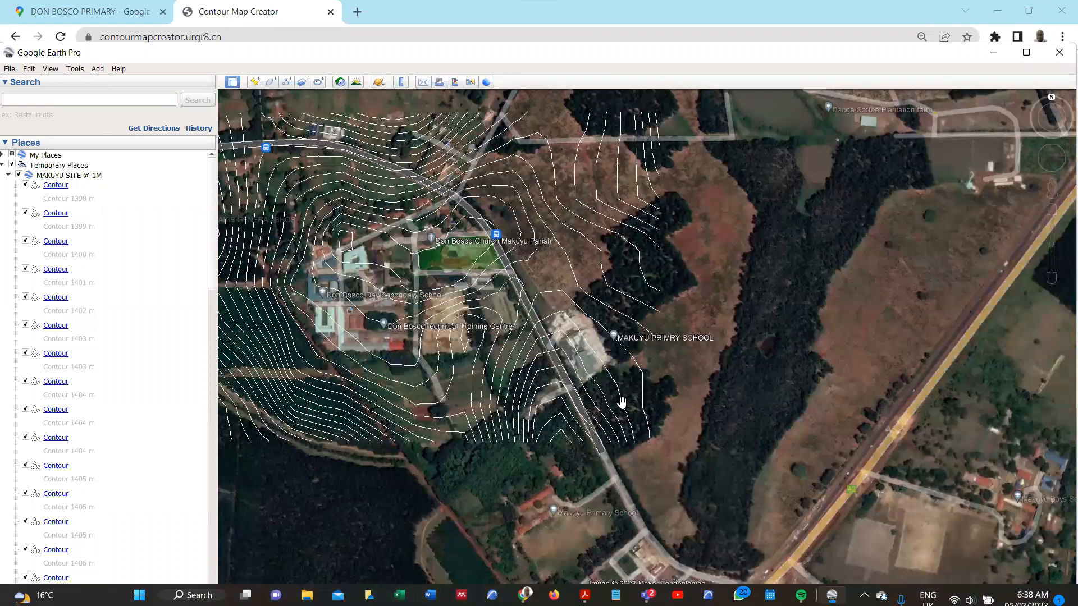
{"action": "scroll", "coordinate": [374, 257], "scroll_direction": "down", "scroll_amount": 2}
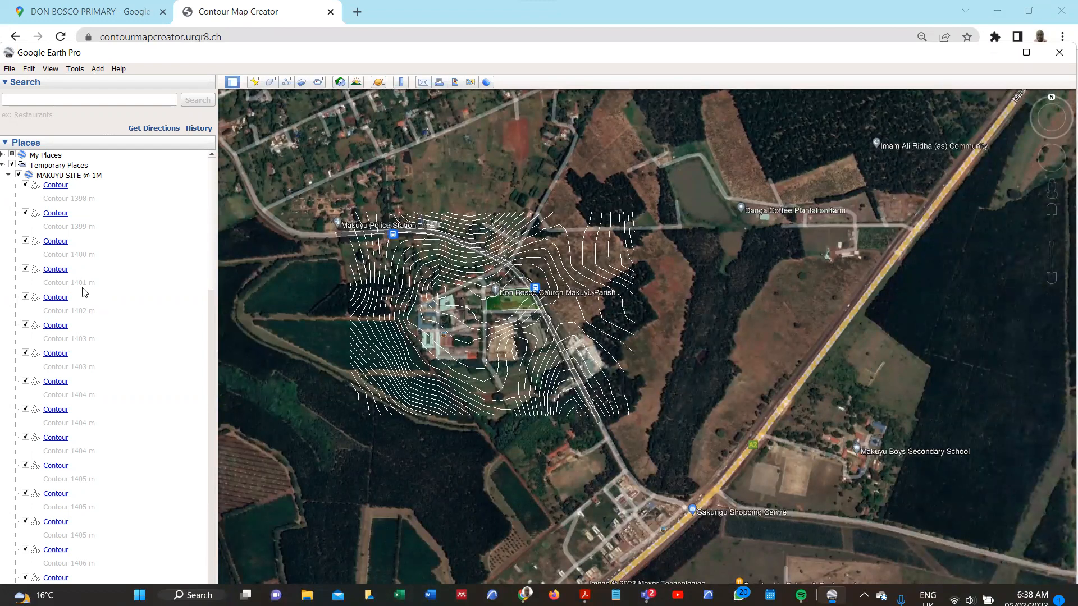
{"action": "left_click", "coordinate": [8, 175]}
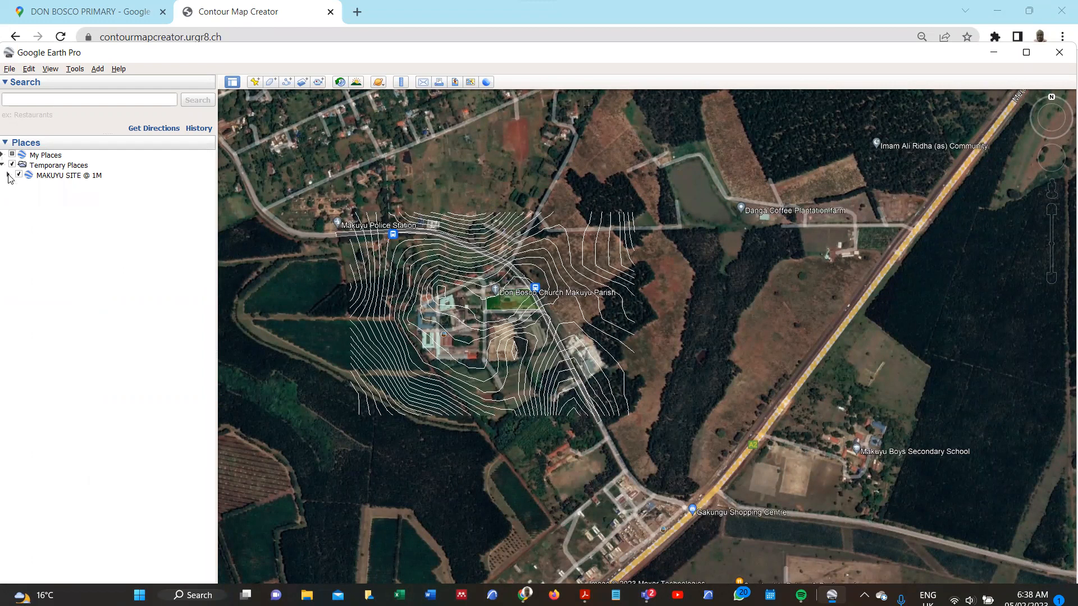
{"action": "right_click", "coordinate": [58, 177]}
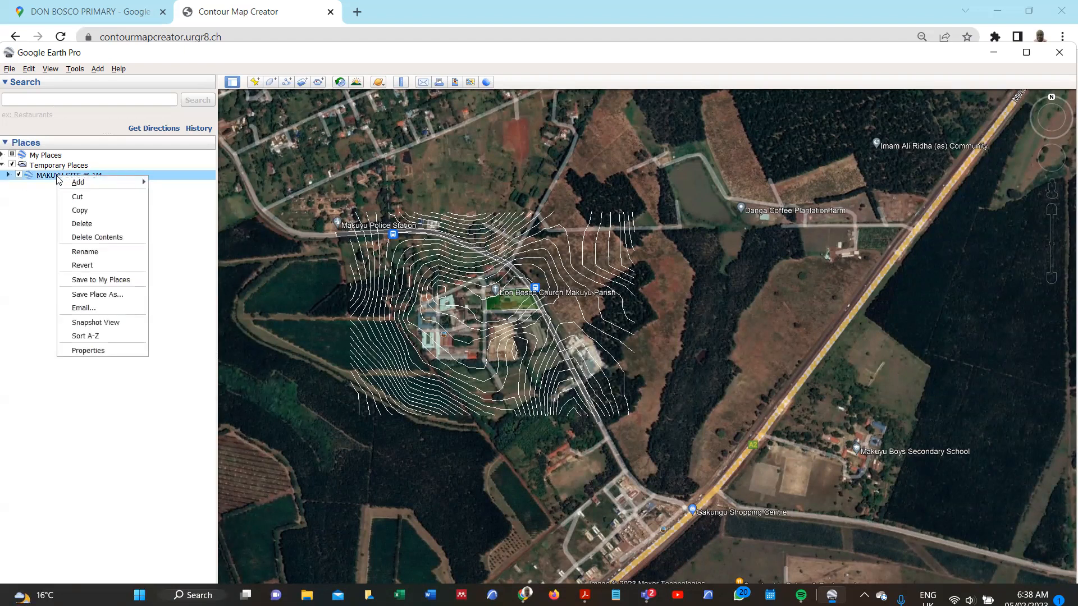
{"action": "left_click", "coordinate": [93, 281]}
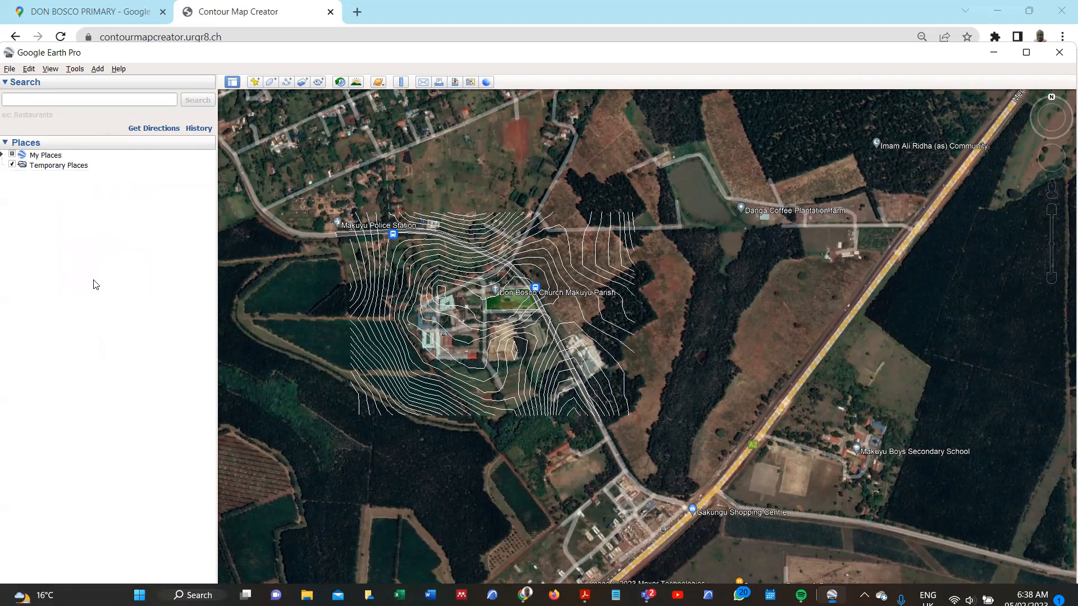
Expand My Places, fly to the saved MAKUYU SITE @ 1M folder and check its contours and polygons in the list
{"action": "left_click", "coordinate": [10, 168]}
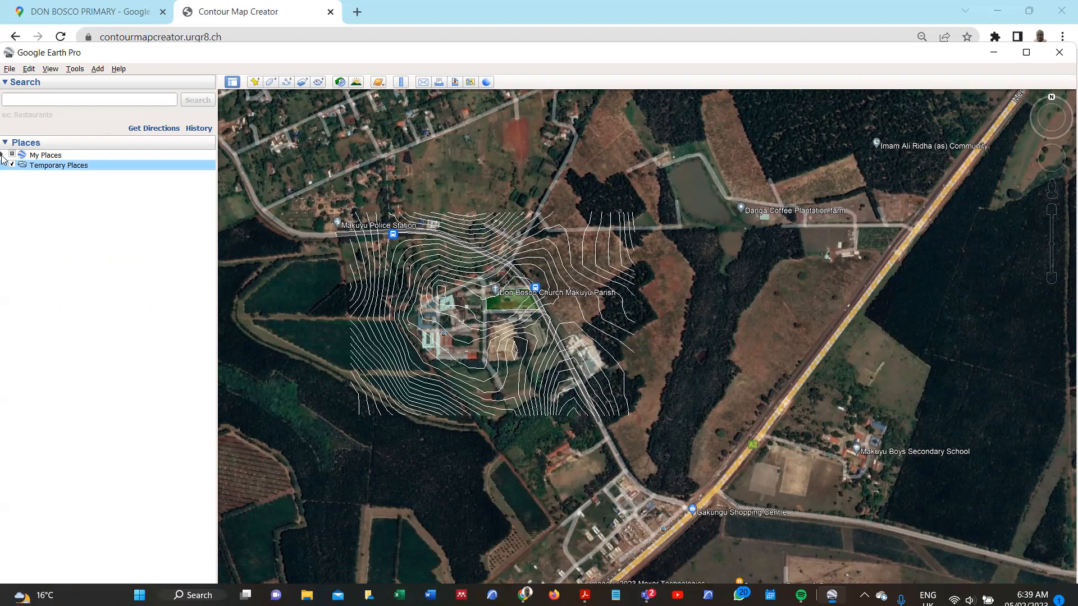
{"action": "left_click", "coordinate": [3, 156]}
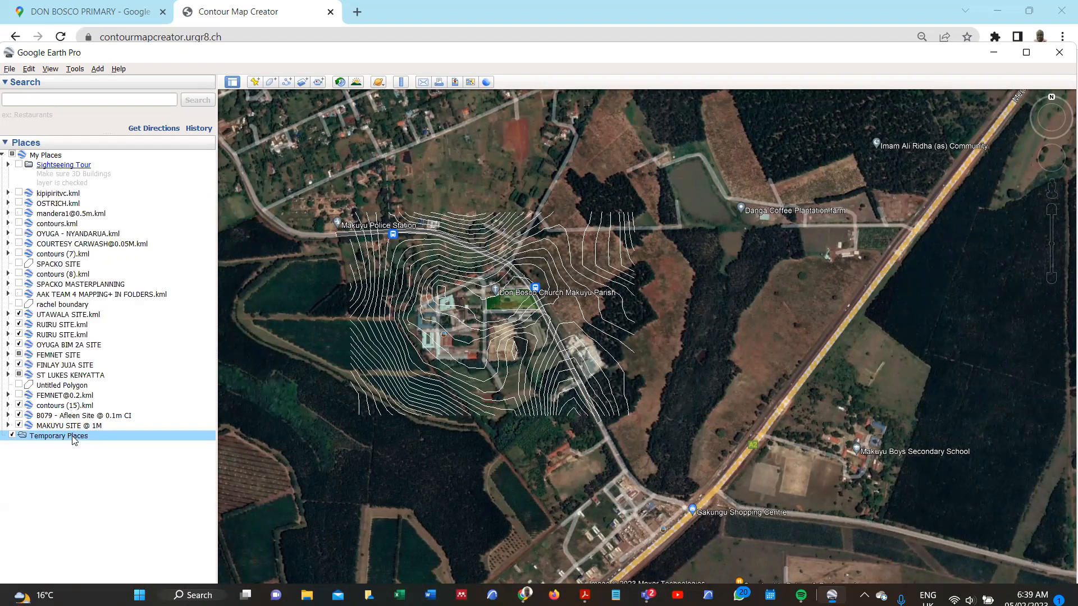
{"action": "double_click", "coordinate": [63, 427]}
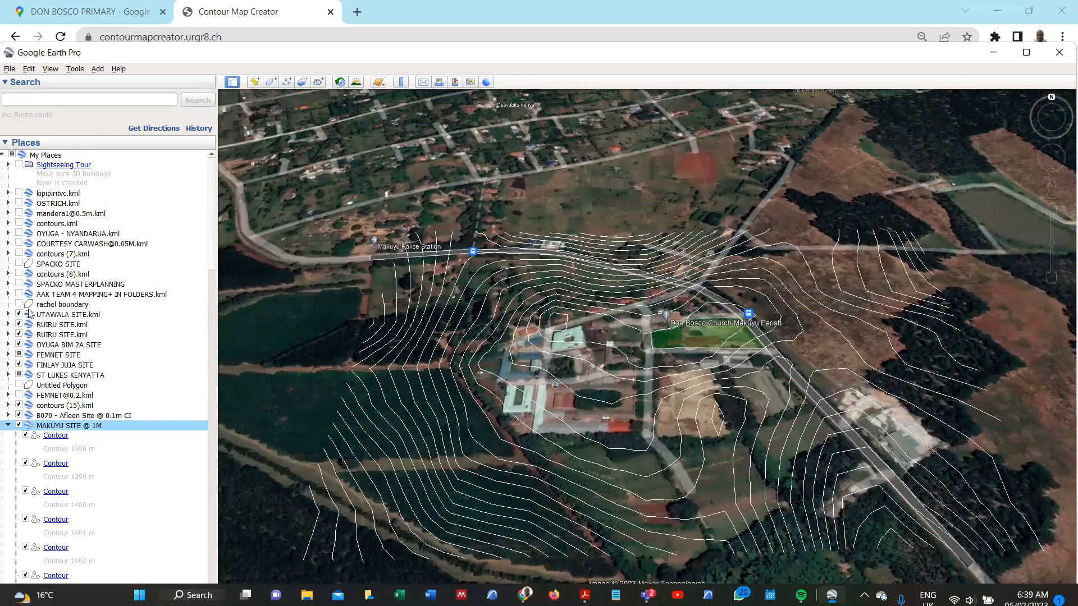
{"action": "scroll", "coordinate": [599, 328], "scroll_direction": "up", "scroll_amount": 1}
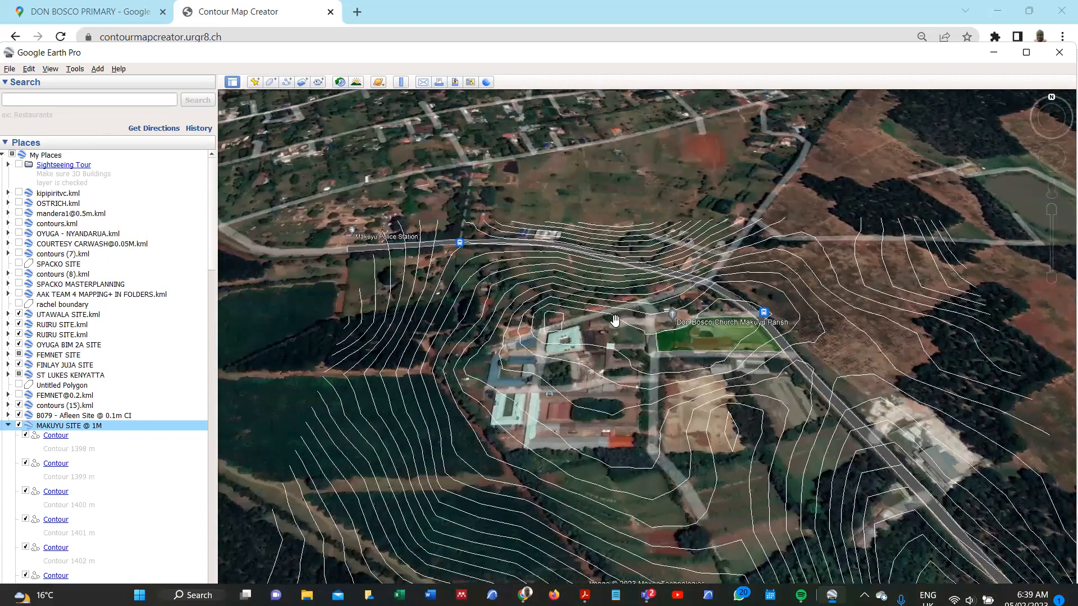
{"action": "scroll", "coordinate": [675, 376], "scroll_direction": "up", "scroll_amount": 3}
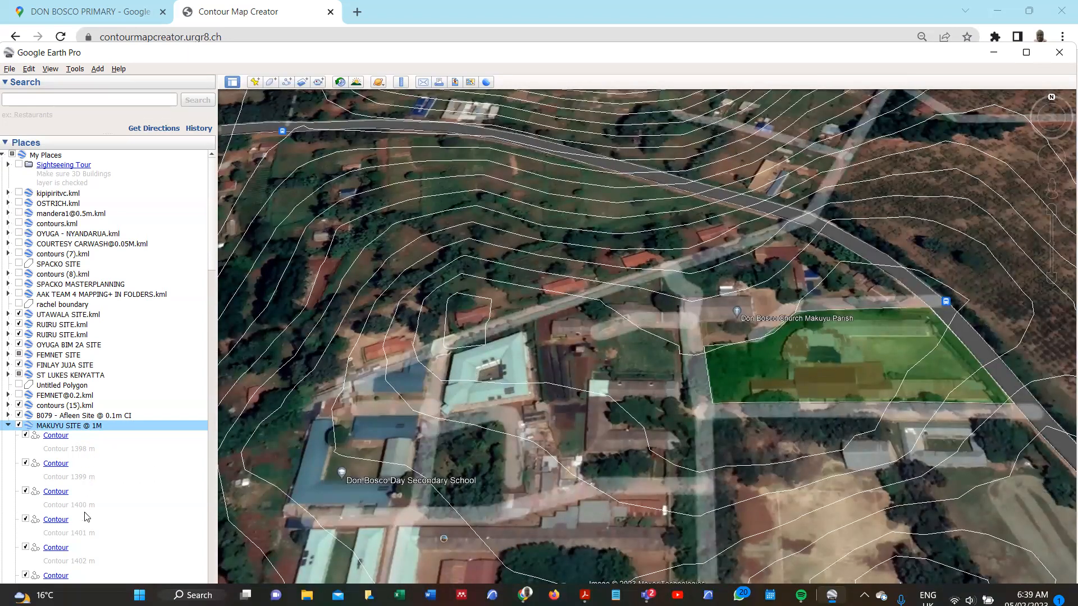
{"action": "scroll", "coordinate": [87, 534], "scroll_direction": "down", "scroll_amount": 10}
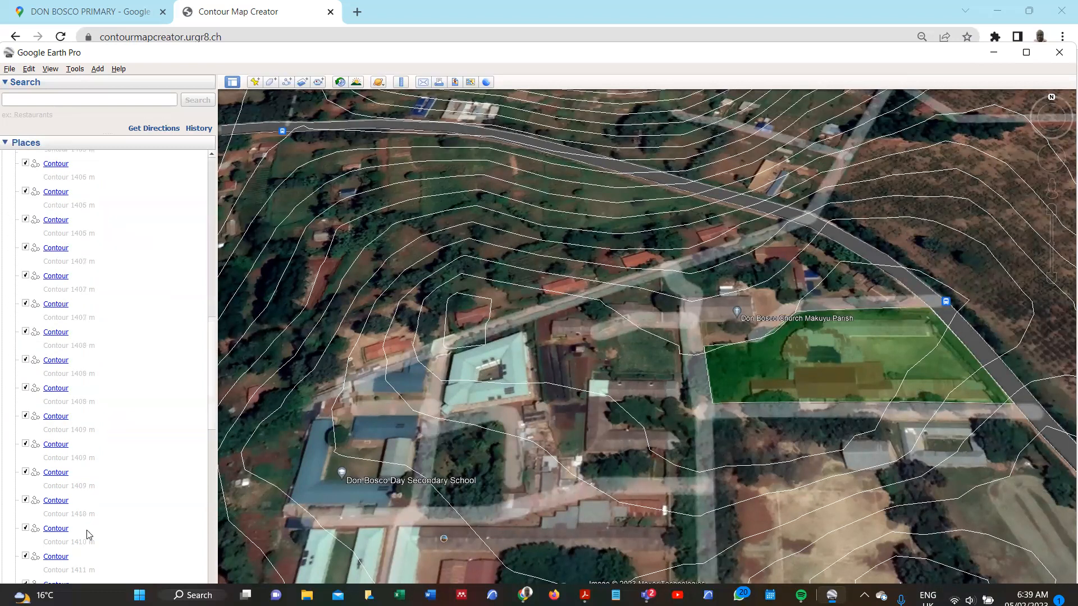
{"action": "scroll", "coordinate": [87, 534], "scroll_direction": "down", "scroll_amount": 5}
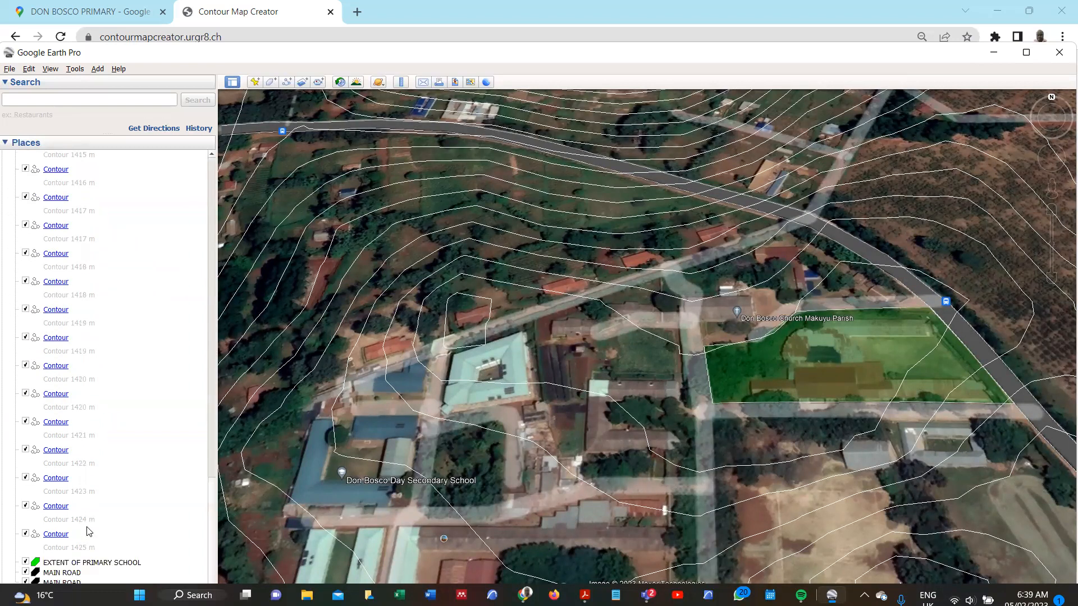
{"action": "scroll", "coordinate": [116, 368], "scroll_direction": "up", "scroll_amount": 15}
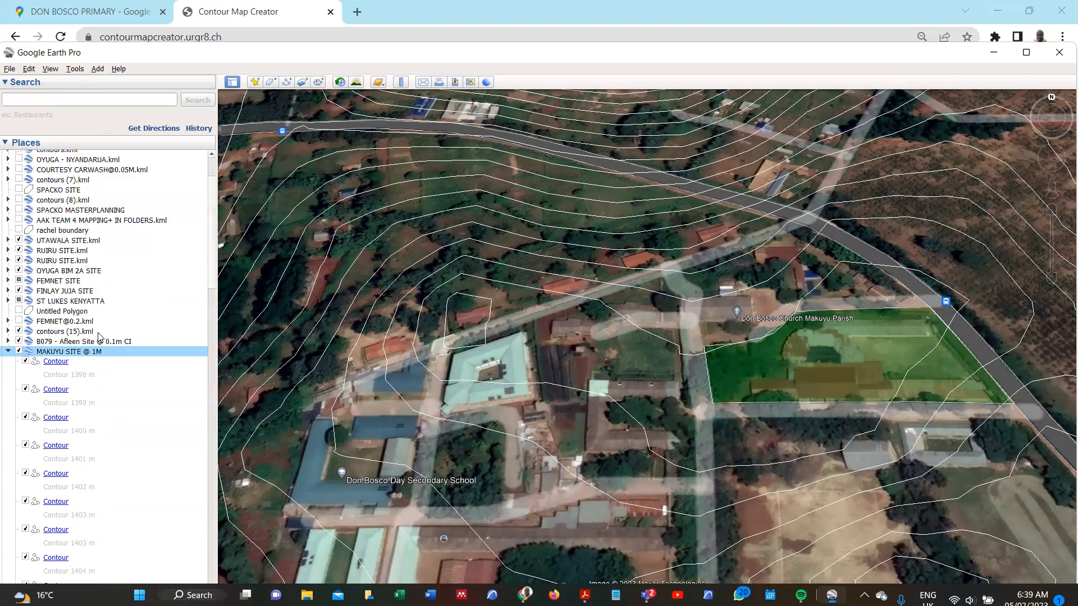
Show the description balloon of the folder's first contour, Contour 1398 m, and locate it southwest of the school buildings
{"action": "left_click", "coordinate": [63, 370]}
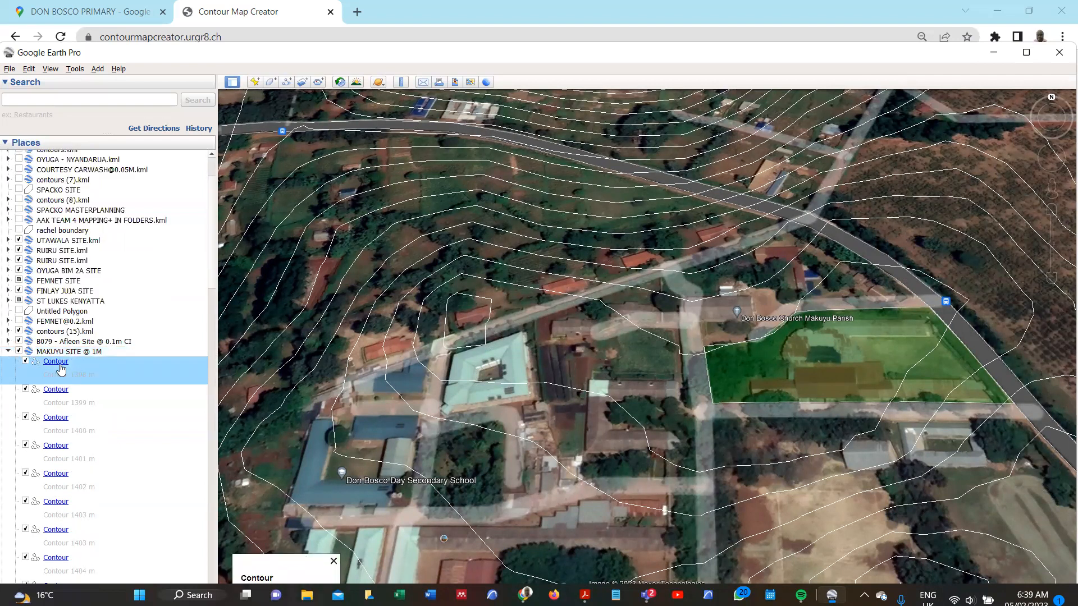
{"action": "scroll", "coordinate": [513, 306], "scroll_direction": "down", "scroll_amount": 4}
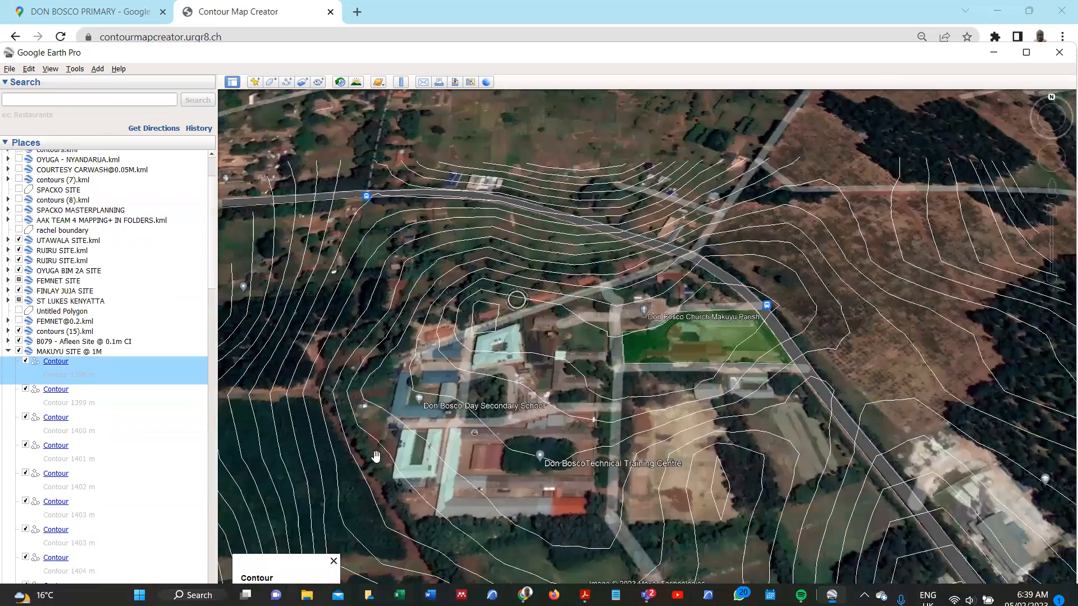
{"action": "scroll", "coordinate": [306, 474], "scroll_direction": "down", "scroll_amount": 3}
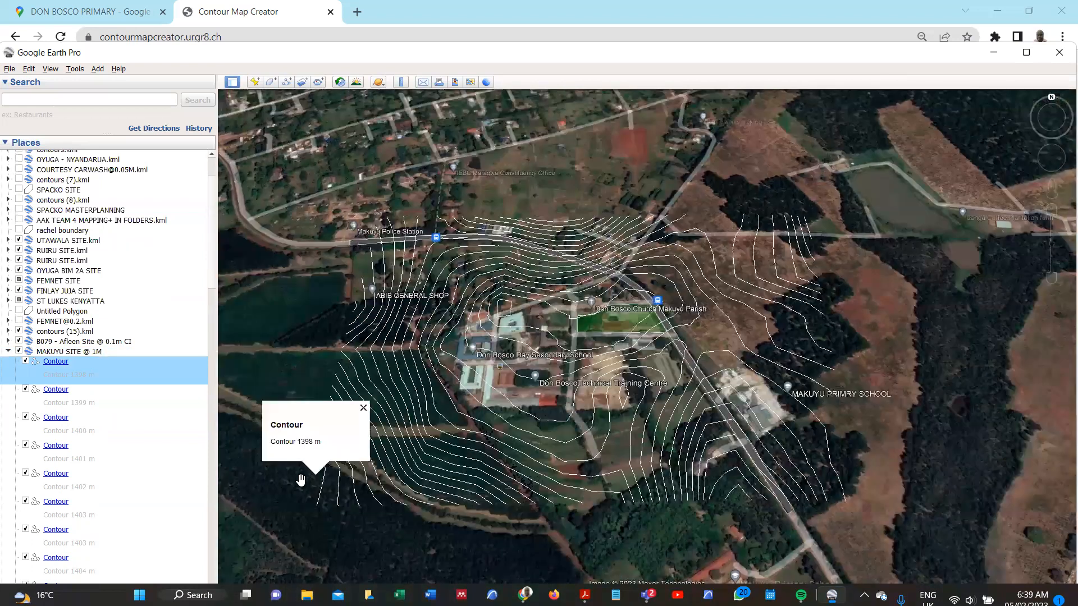
{"action": "scroll", "coordinate": [365, 489], "scroll_direction": "up", "scroll_amount": 3}
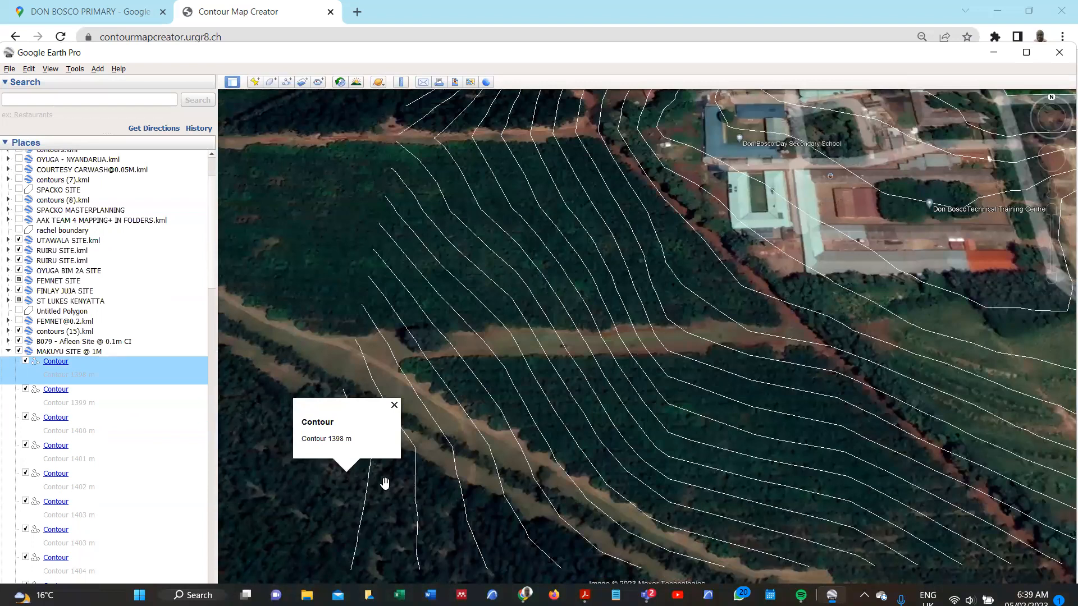
Show the description balloon of the folder's last contour, Contour 1425 m, and review the contour list from the lowest to the highest elevation
{"action": "scroll", "coordinate": [128, 440], "scroll_direction": "down", "scroll_amount": 10}
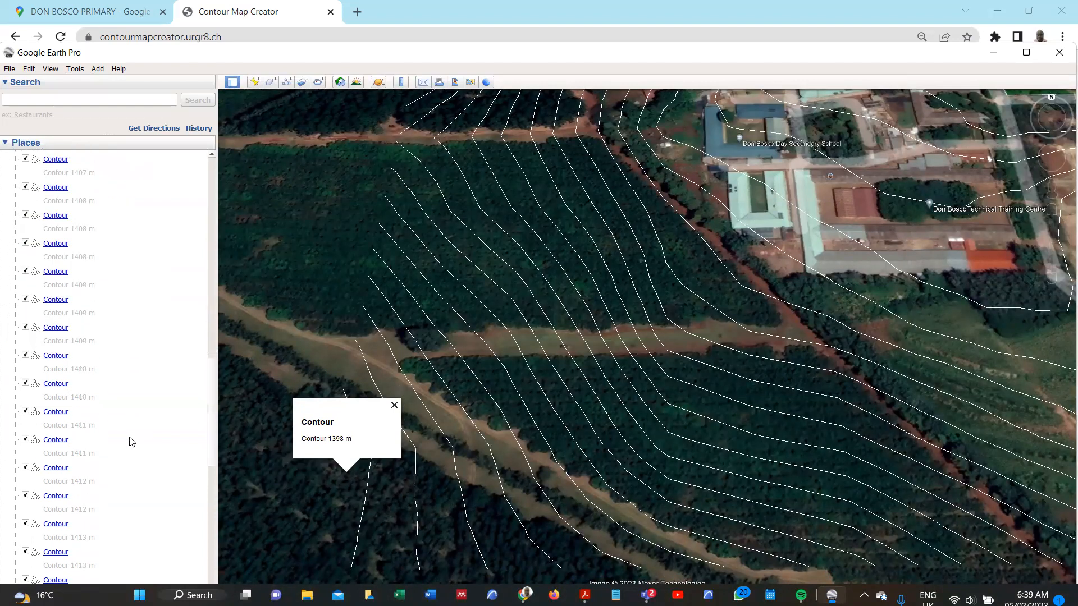
{"action": "scroll", "coordinate": [130, 442], "scroll_direction": "down", "scroll_amount": 5}
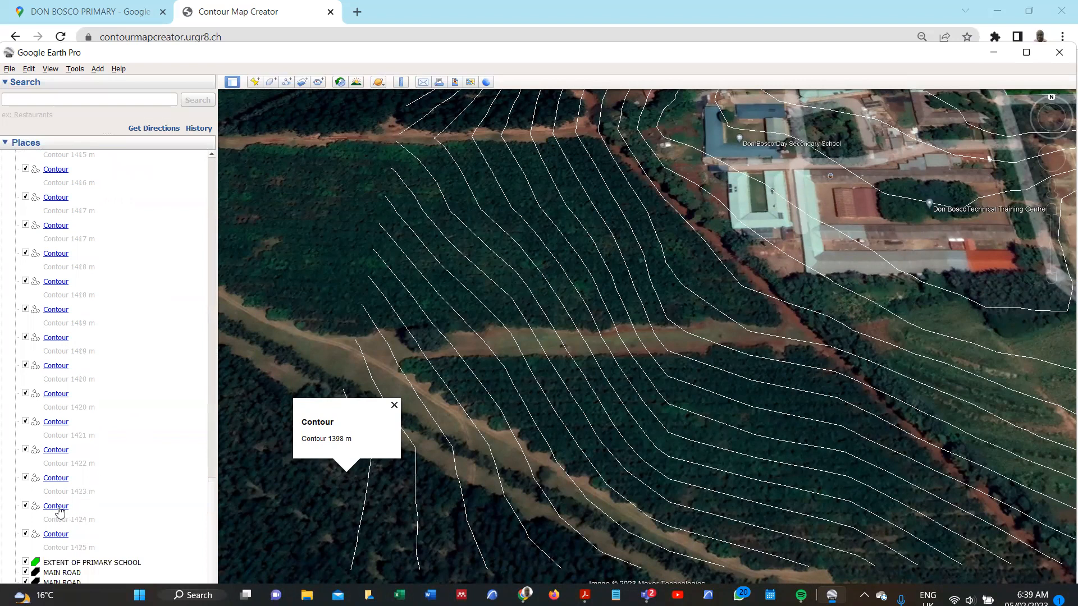
{"action": "left_click", "coordinate": [56, 535]}
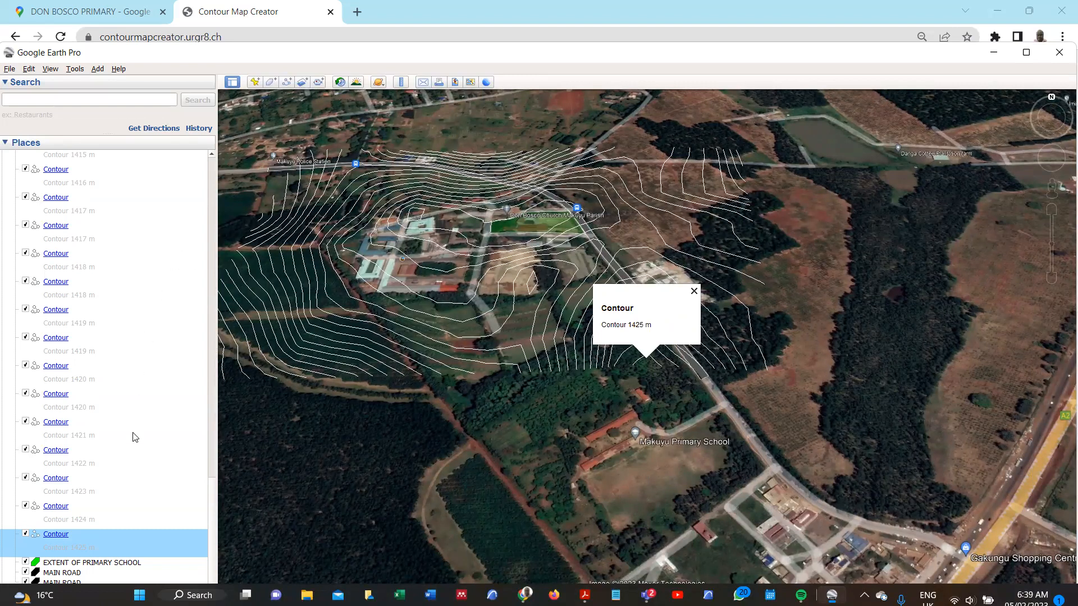
{"action": "scroll", "coordinate": [130, 462], "scroll_direction": "up", "scroll_amount": 15}
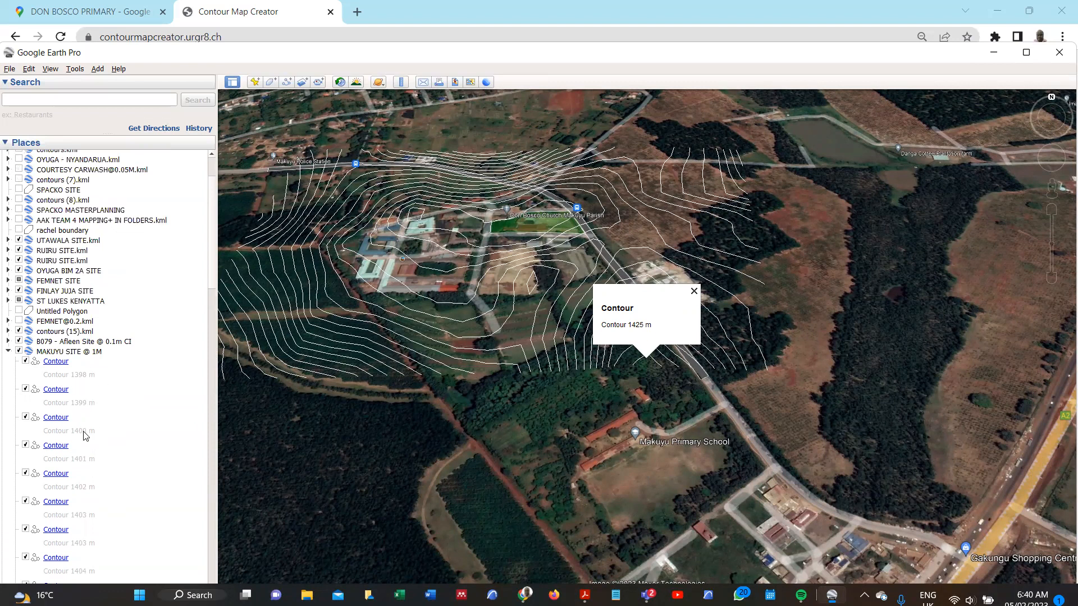
{"action": "scroll", "coordinate": [120, 506], "scroll_direction": "down", "scroll_amount": 15}
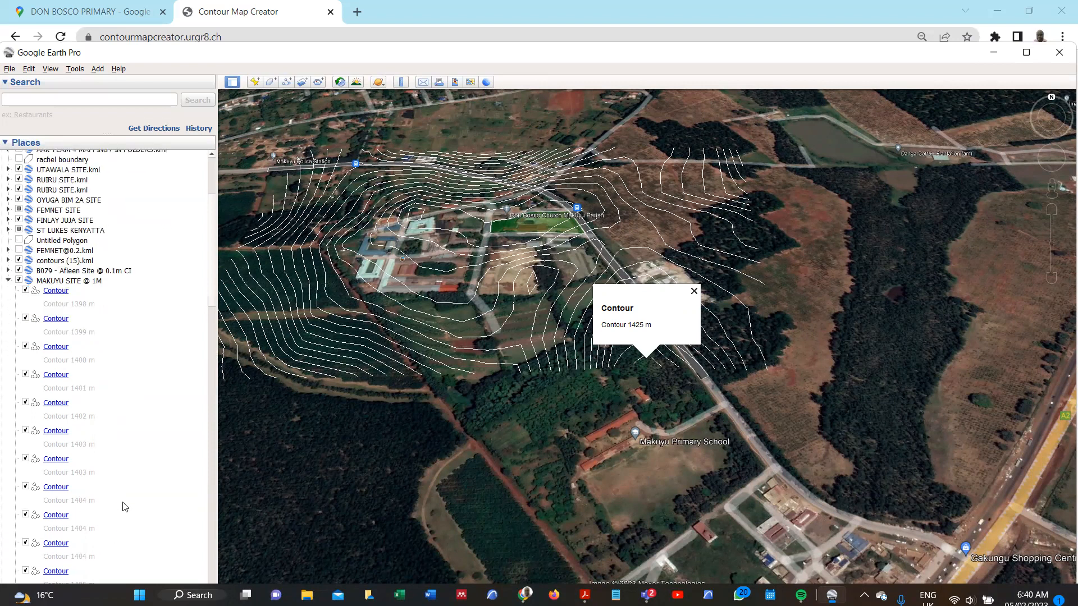
{"action": "scroll", "coordinate": [118, 511], "scroll_direction": "down", "scroll_amount": 3}
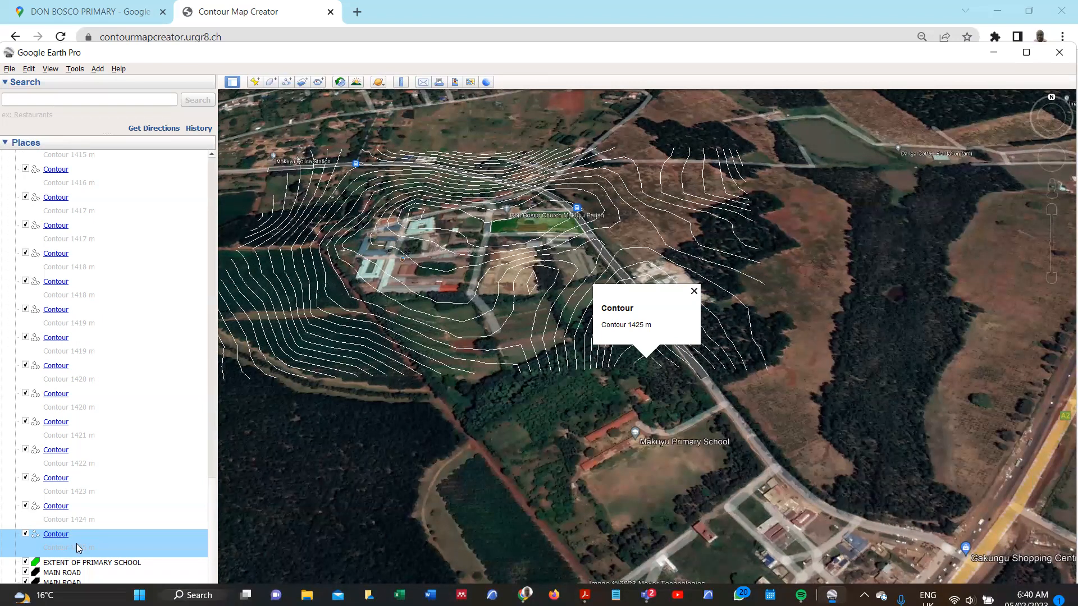
Maximize the window, fly to the main road by Makuyu Police Station and toggle the second MAIN ROAD polygon off and on to check it
{"action": "left_click", "coordinate": [1029, 54]}
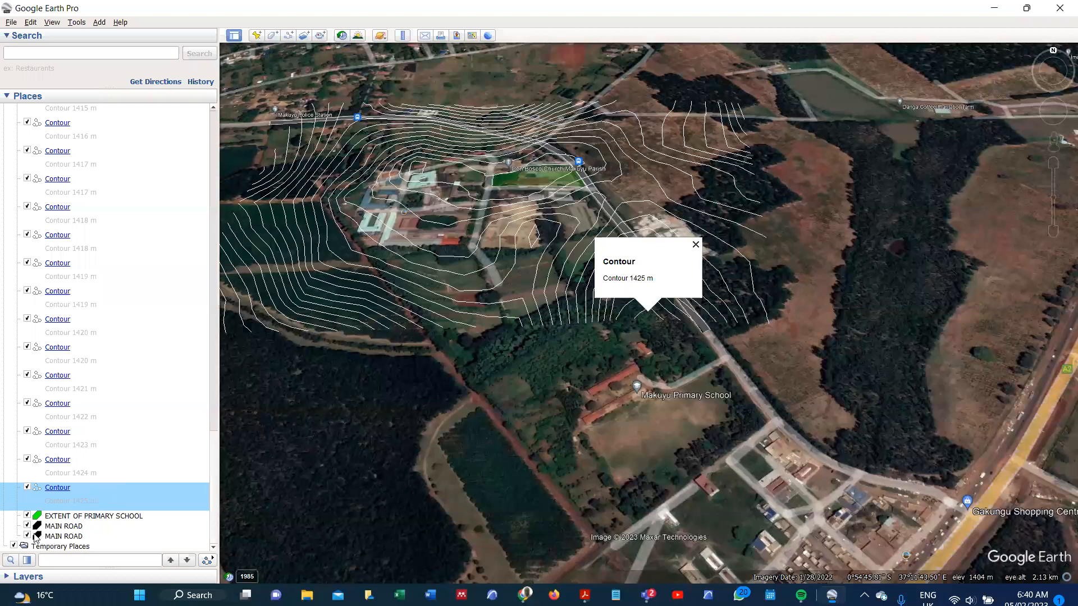
{"action": "left_click", "coordinate": [27, 536]}
{"action": "double_click", "coordinate": [273, 93]}
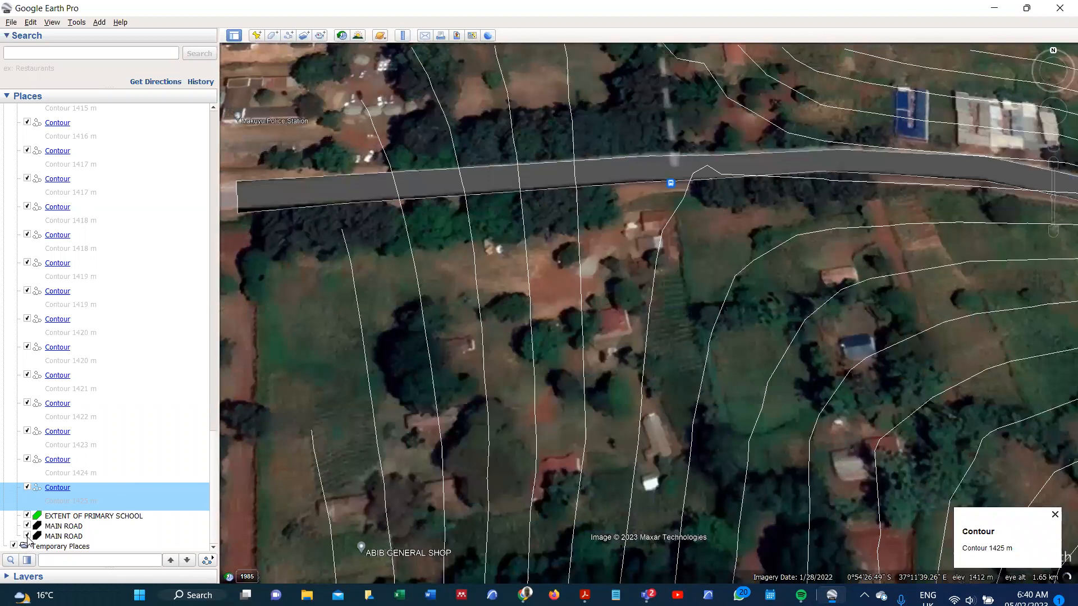
{"action": "left_click", "coordinate": [27, 537]}
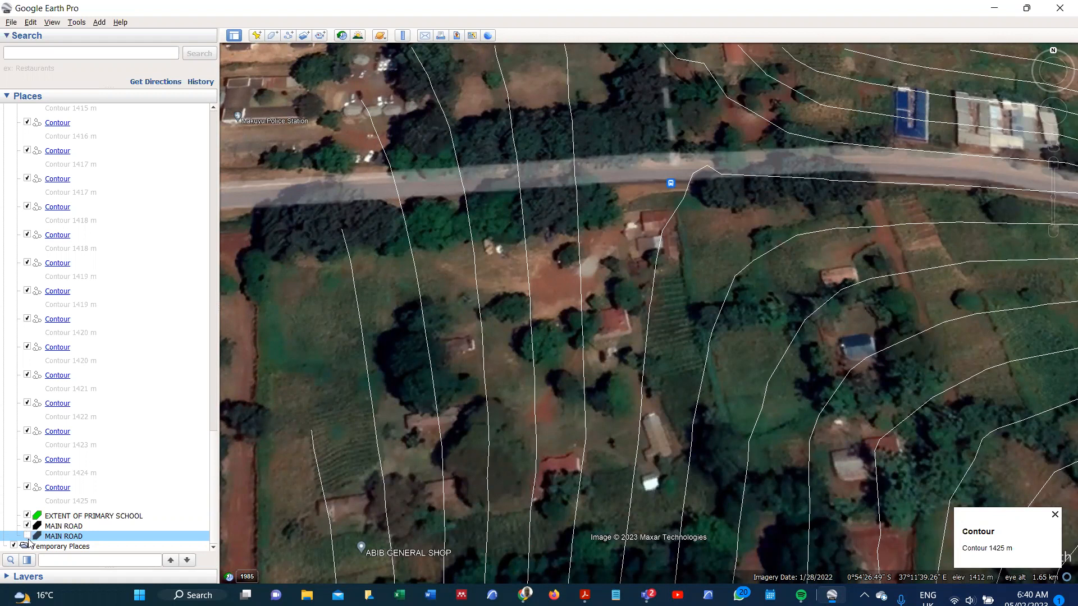
{"action": "left_click", "coordinate": [27, 537]}
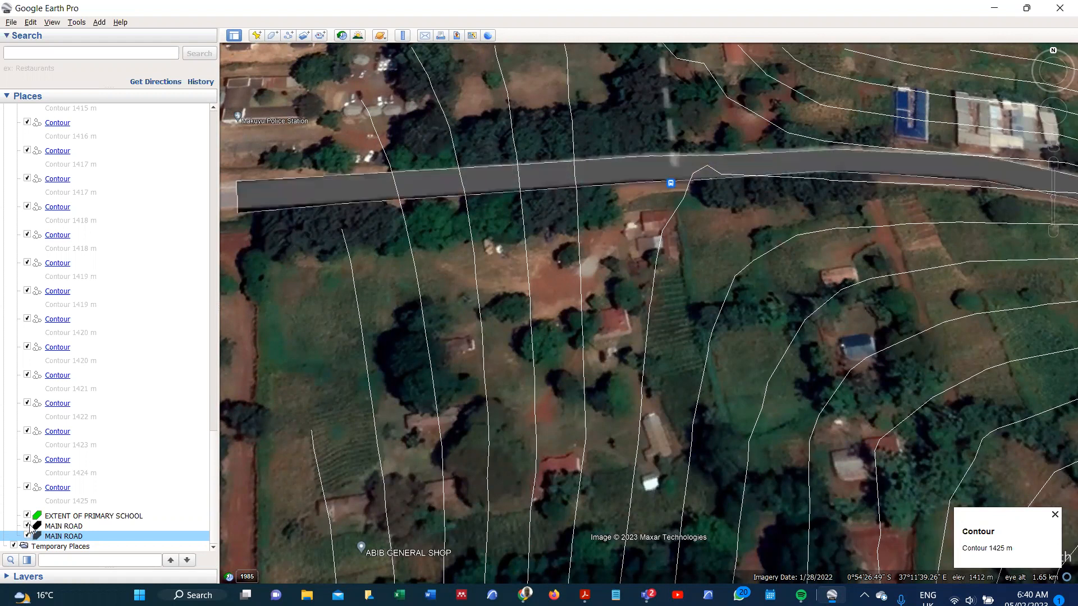
Delete the first of the two MAIN ROAD polygons from the MAKUYU SITE @ 1M folder
{"action": "left_click", "coordinate": [29, 527]}
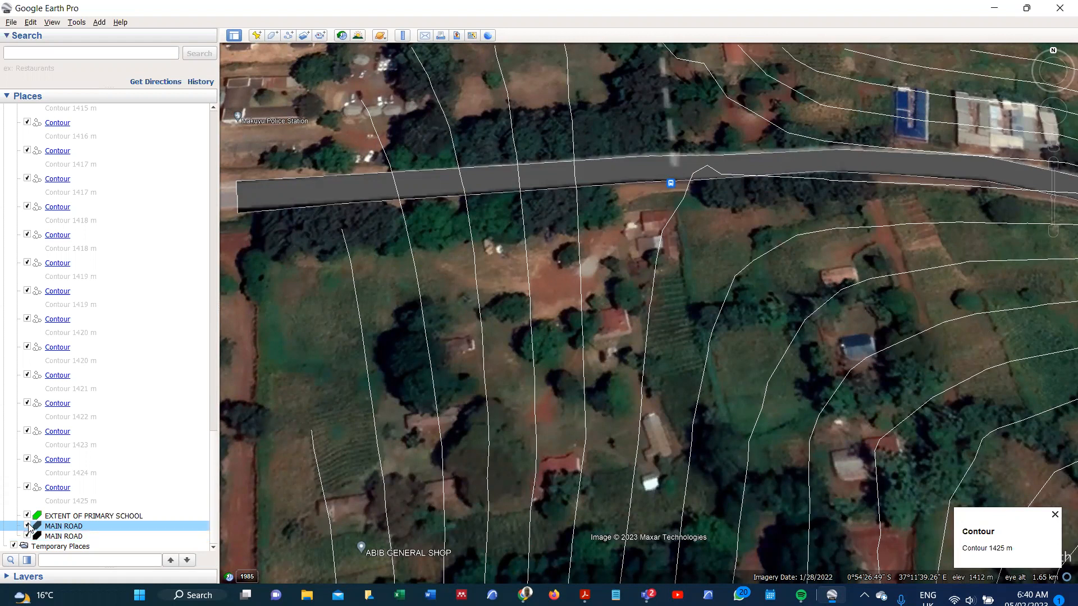
{"action": "right_click", "coordinate": [57, 529]}
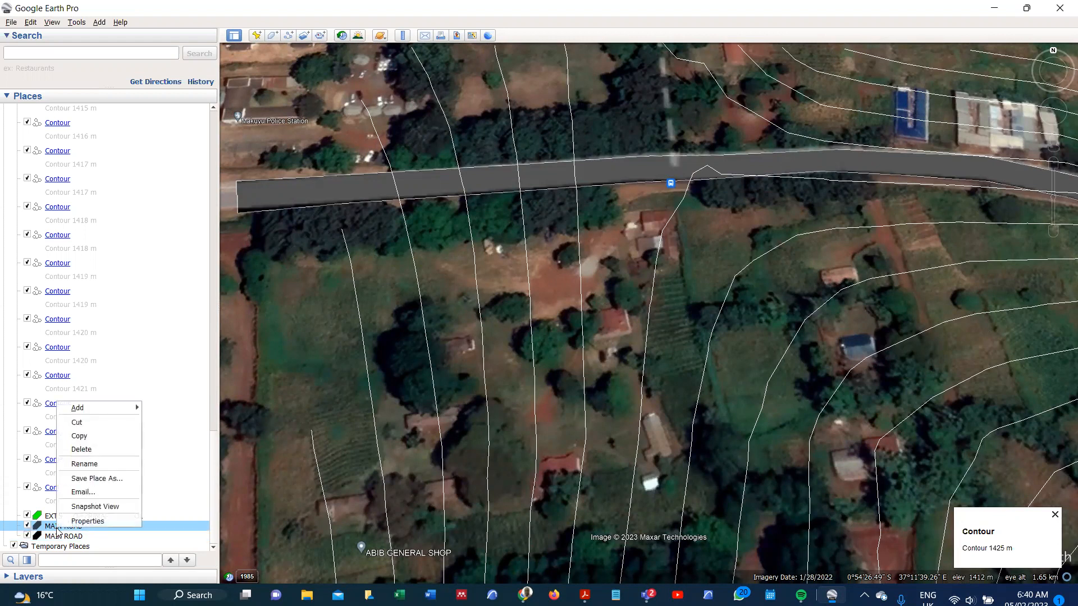
{"action": "left_click", "coordinate": [83, 449]}
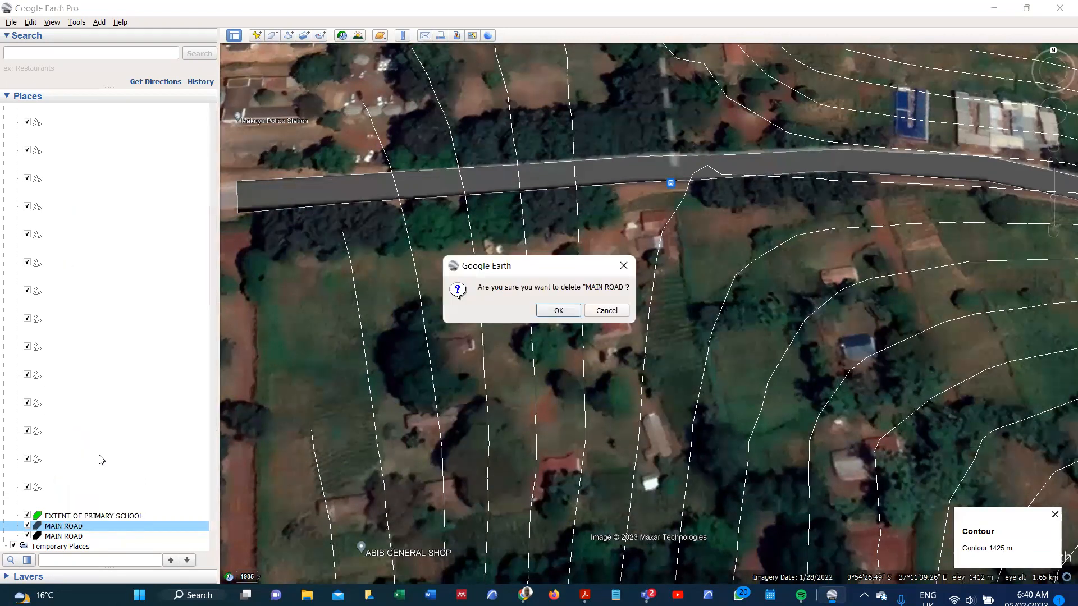
{"action": "left_click", "coordinate": [570, 314]}
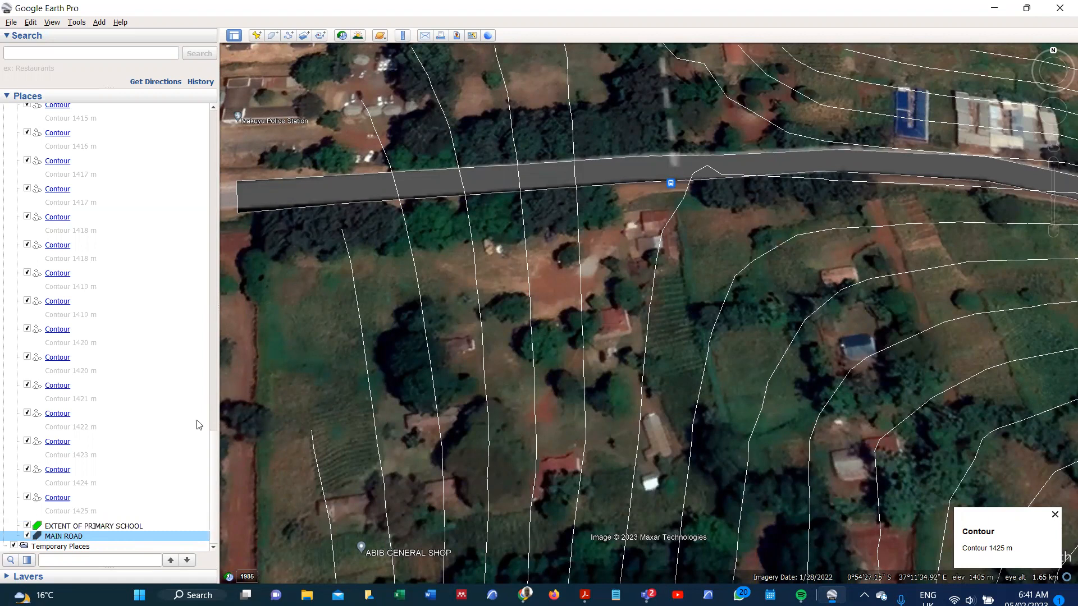
Collapse the MAKUYU SITE @ 1M folder in My Places and start saving it to a file
{"action": "scroll", "coordinate": [101, 443], "scroll_direction": "up", "scroll_amount": 10}
{"action": "scroll", "coordinate": [31, 339], "scroll_direction": "up", "scroll_amount": 7}
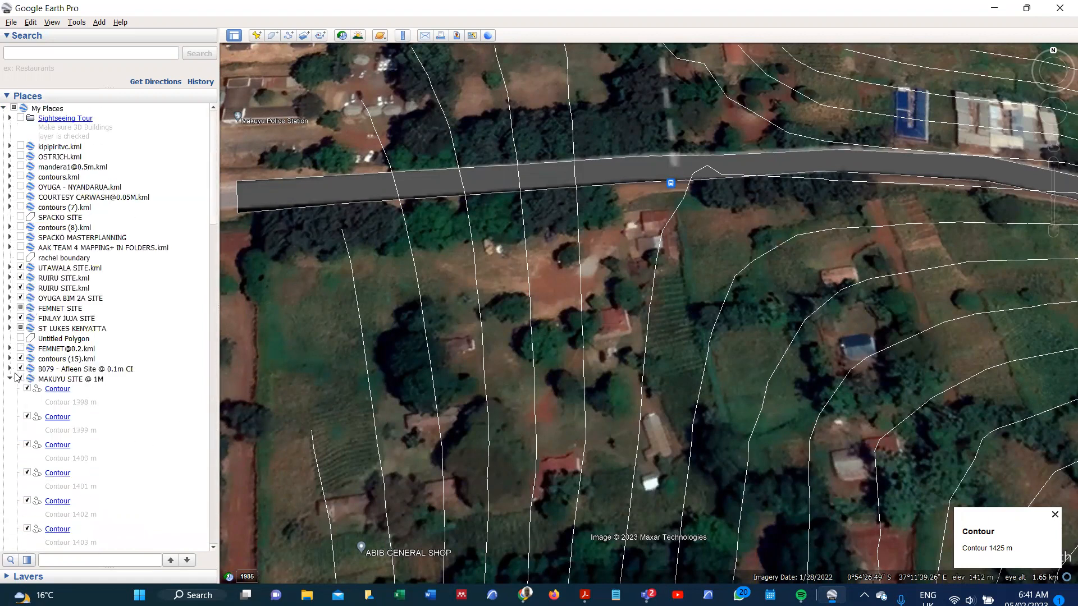
{"action": "left_click", "coordinate": [21, 380]}
{"action": "left_click", "coordinate": [20, 380]}
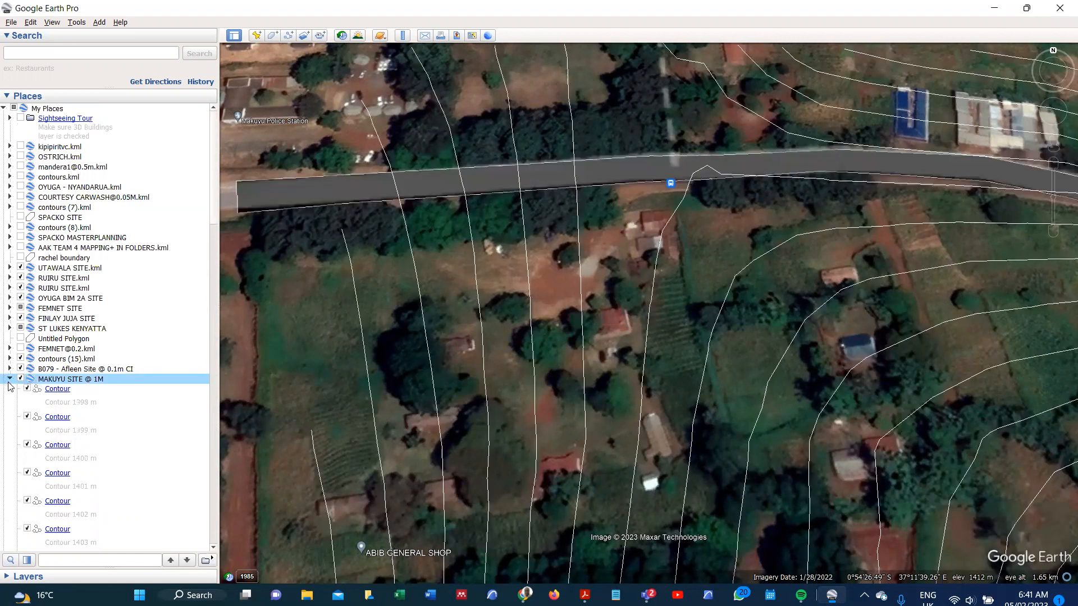
{"action": "left_click", "coordinate": [10, 379]}
{"action": "right_click", "coordinate": [57, 380]}
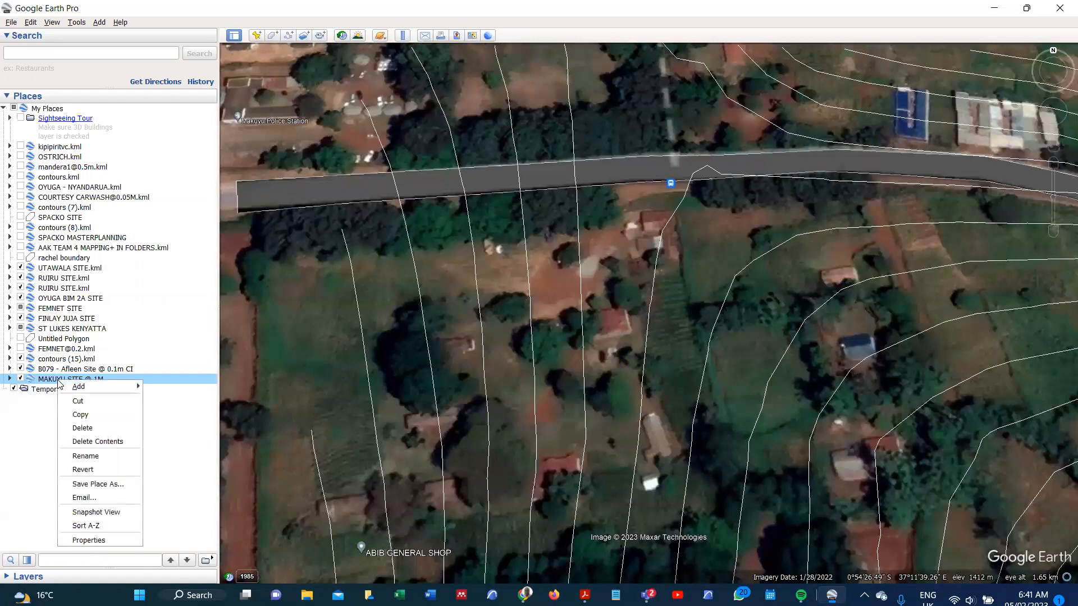
{"action": "left_click", "coordinate": [98, 484]}
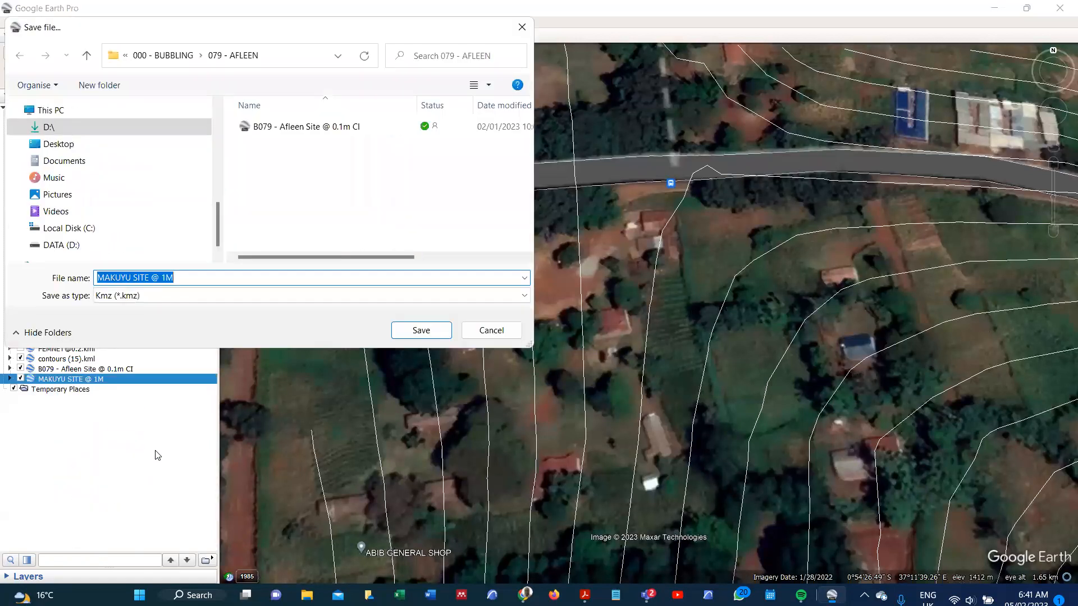
Browse the OneDrive folders, including LECTURE CLASSES and its 2022 subfolder, for a suitable save location
{"action": "scroll", "coordinate": [56, 112], "scroll_direction": "up", "scroll_amount": 3}
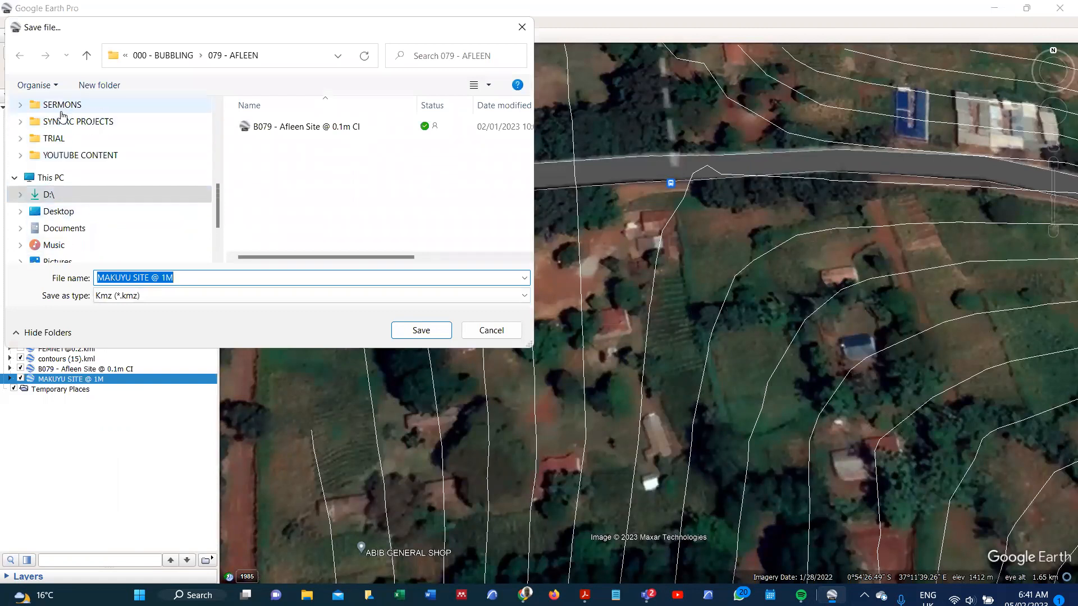
{"action": "scroll", "coordinate": [72, 124], "scroll_direction": "up", "scroll_amount": 2}
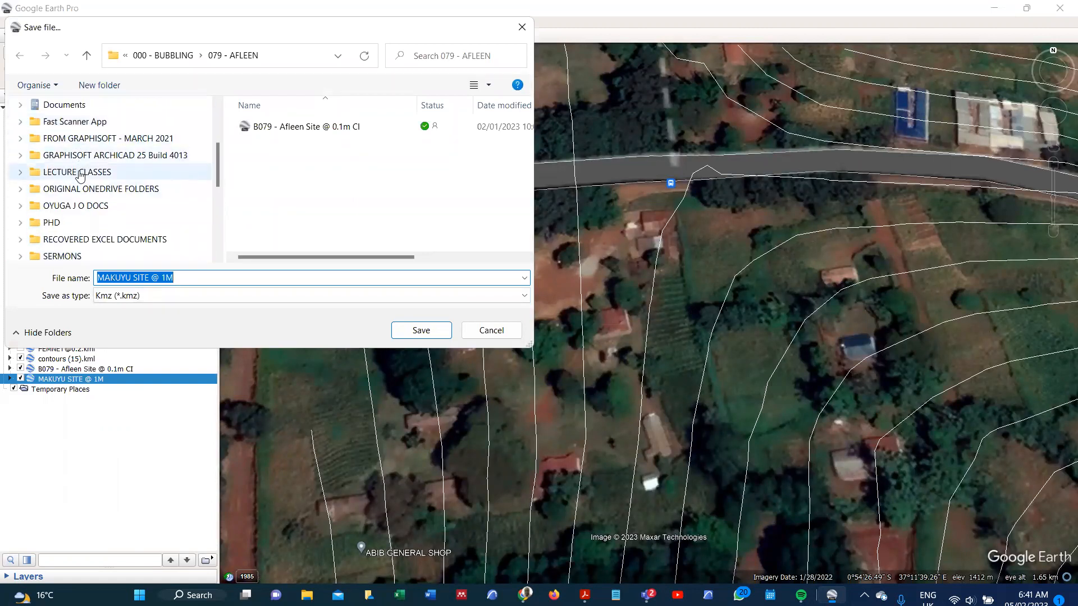
{"action": "left_click", "coordinate": [80, 175]}
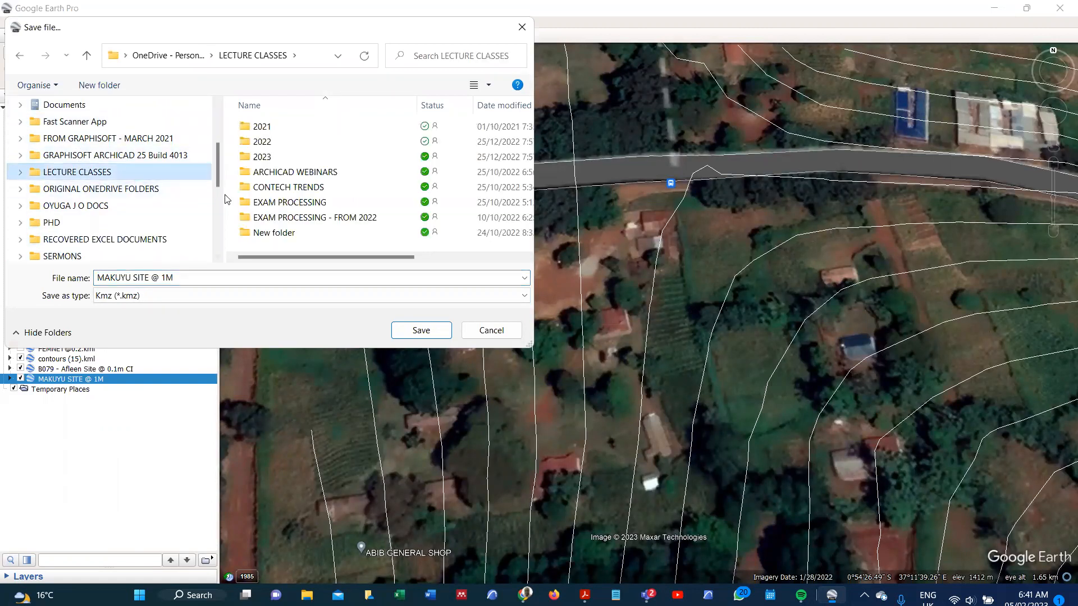
{"action": "scroll", "coordinate": [337, 205], "scroll_direction": "right", "scroll_amount": 1}
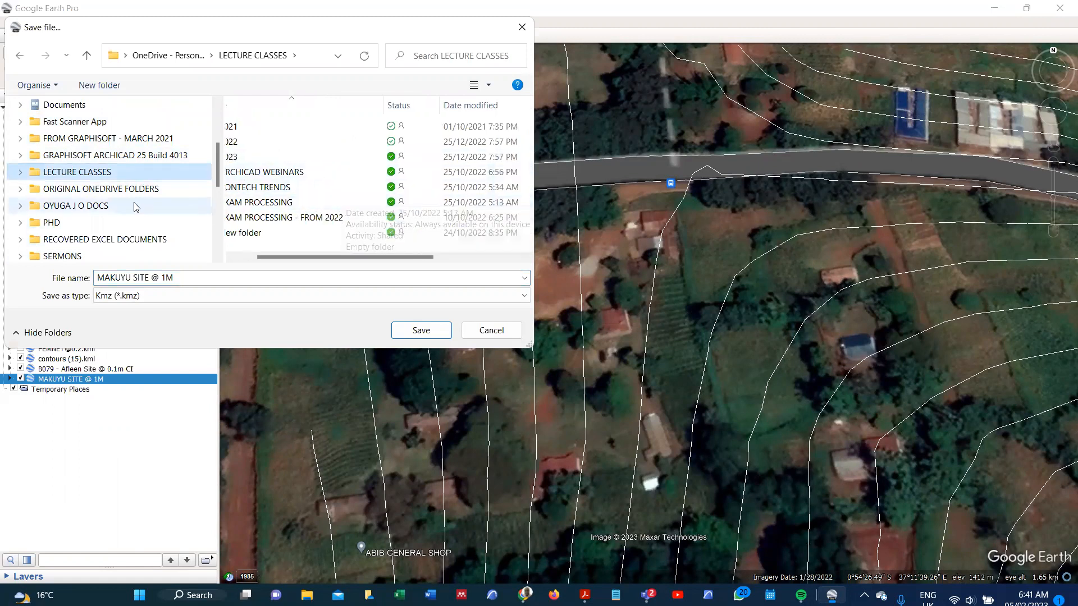
{"action": "scroll", "coordinate": [129, 210], "scroll_direction": "up", "scroll_amount": 1}
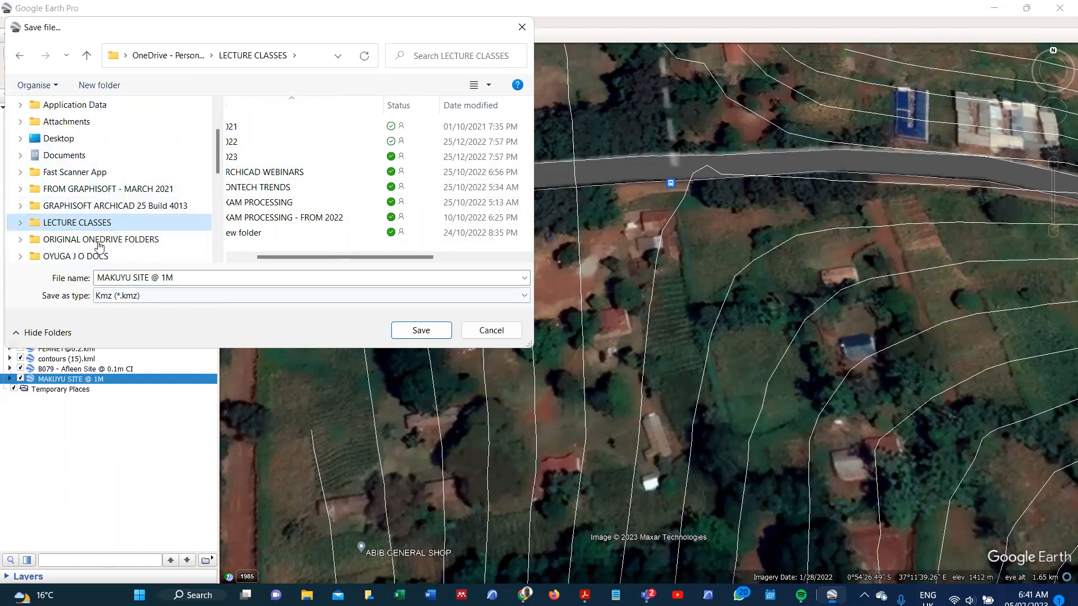
{"action": "scroll", "coordinate": [93, 227], "scroll_direction": "down", "scroll_amount": 1}
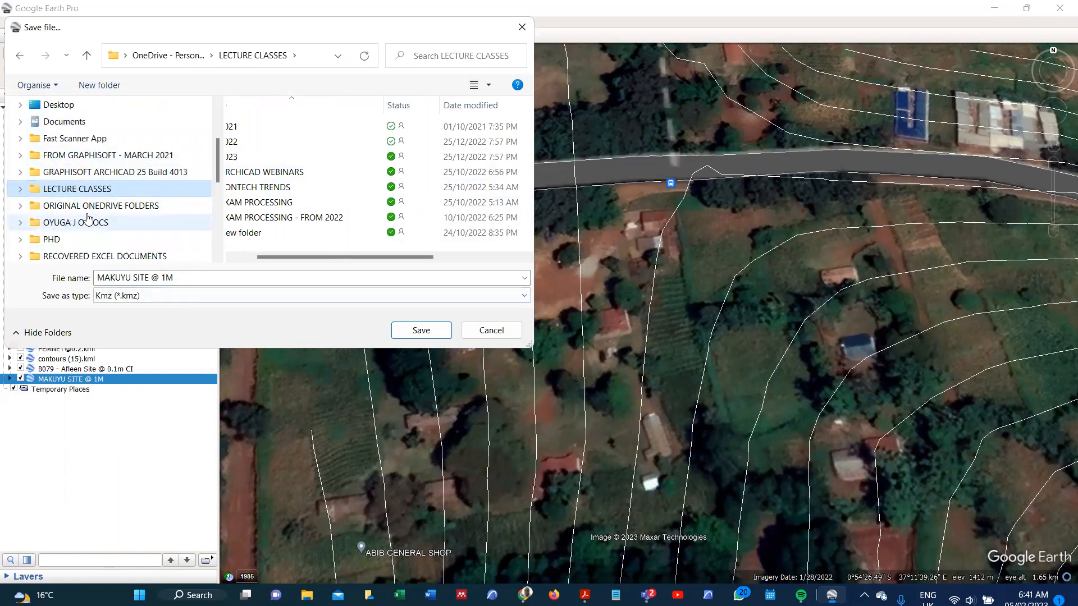
{"action": "scroll", "coordinate": [270, 201], "scroll_direction": "left", "scroll_amount": 2}
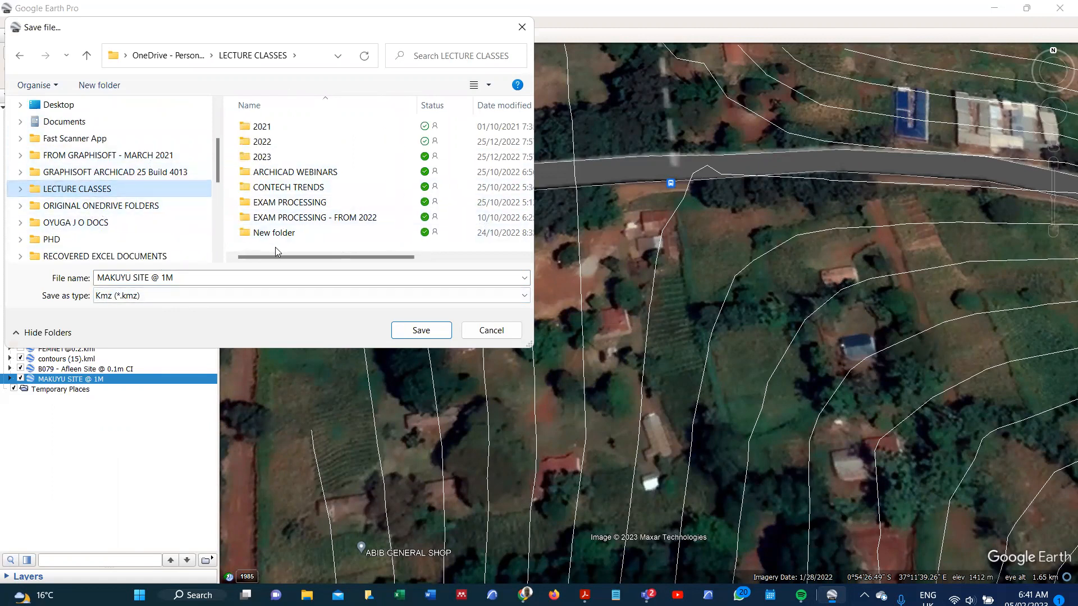
{"action": "double_click", "coordinate": [253, 142]}
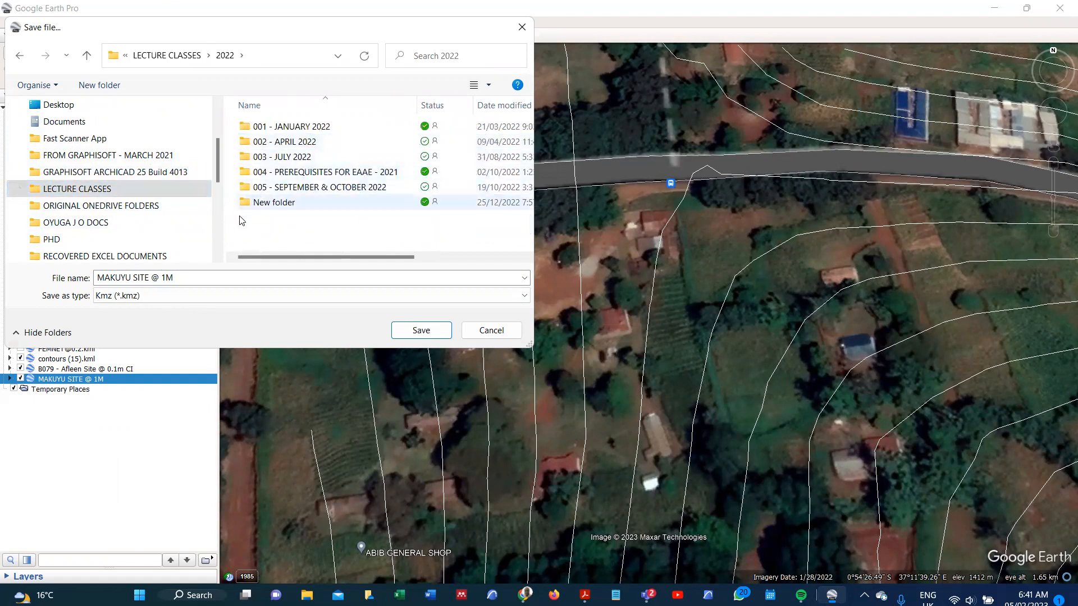
{"action": "scroll", "coordinate": [95, 198], "scroll_direction": "down", "scroll_amount": 2}
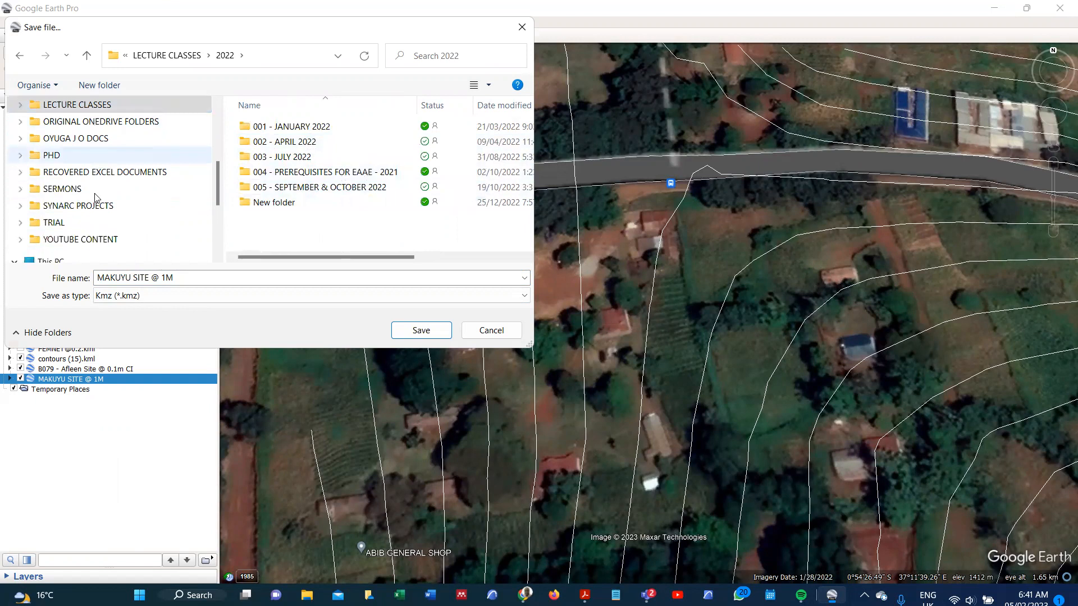
{"action": "scroll", "coordinate": [94, 197], "scroll_direction": "up", "scroll_amount": 3}
{"action": "scroll", "coordinate": [95, 198], "scroll_direction": "up", "scroll_amount": 3}
{"action": "scroll", "coordinate": [92, 213], "scroll_direction": "down", "scroll_amount": 2}
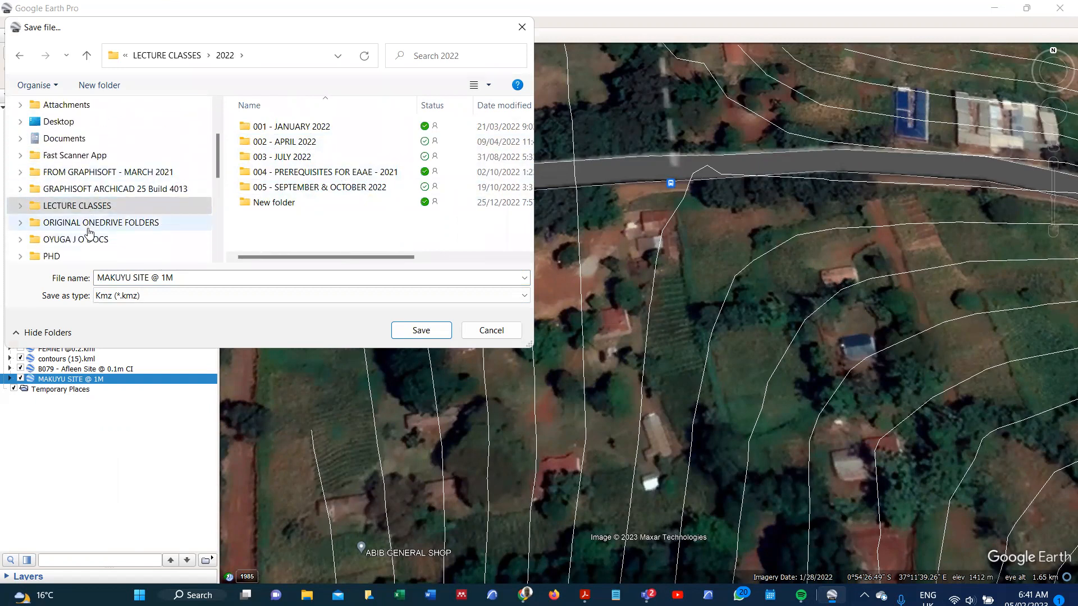
{"action": "left_click", "coordinate": [89, 239]}
{"action": "scroll", "coordinate": [306, 183], "scroll_direction": "down", "scroll_amount": 3}
{"action": "scroll", "coordinate": [306, 182], "scroll_direction": "down", "scroll_amount": 10}
{"action": "scroll", "coordinate": [306, 182], "scroll_direction": "down", "scroll_amount": 5}
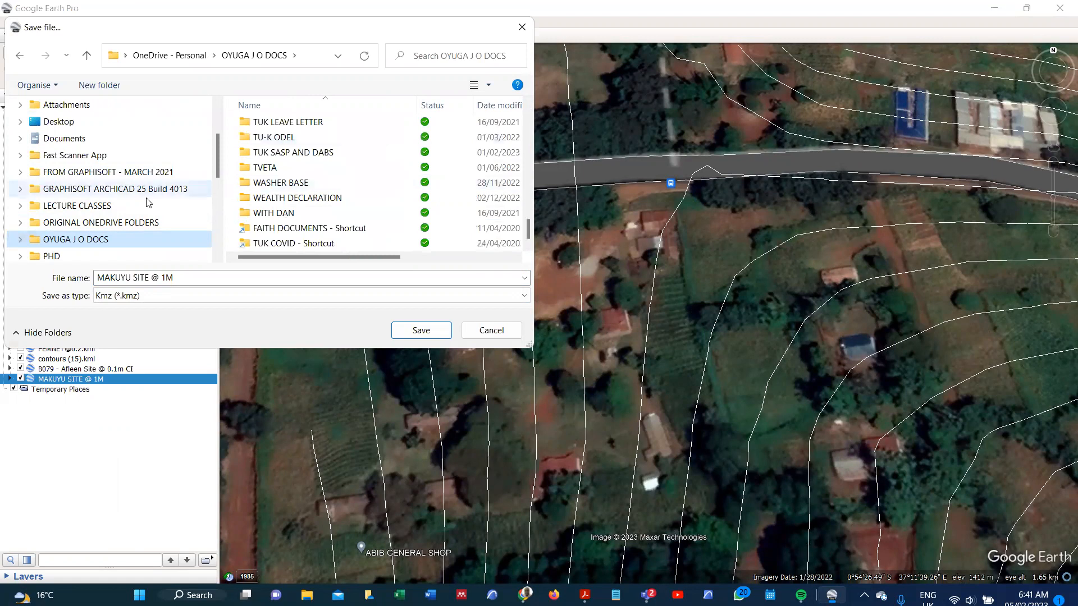
{"action": "left_click", "coordinate": [77, 221]}
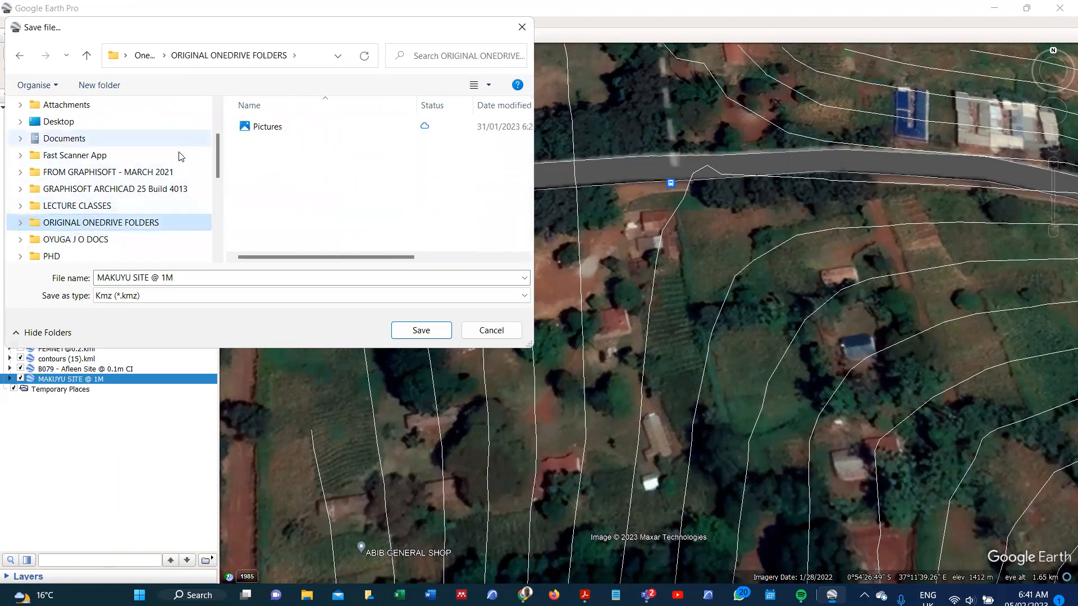
Save the site as the Kmz file MAKUYU SITE @ 1M in the 2023 subfolder of LECTURE CLASSES
{"action": "left_click", "coordinate": [86, 208]}
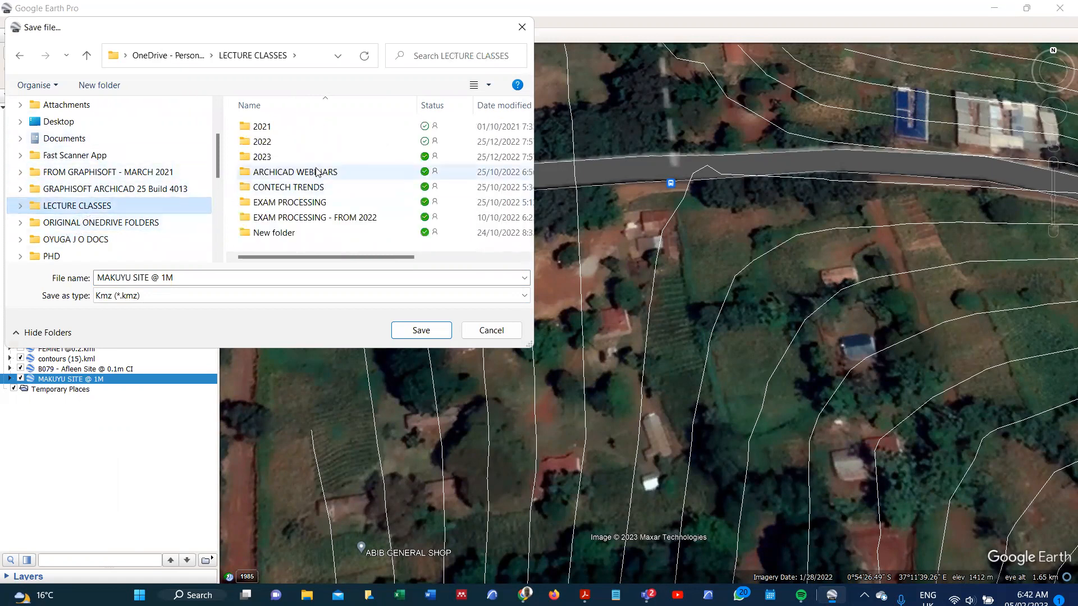
{"action": "double_click", "coordinate": [264, 158]}
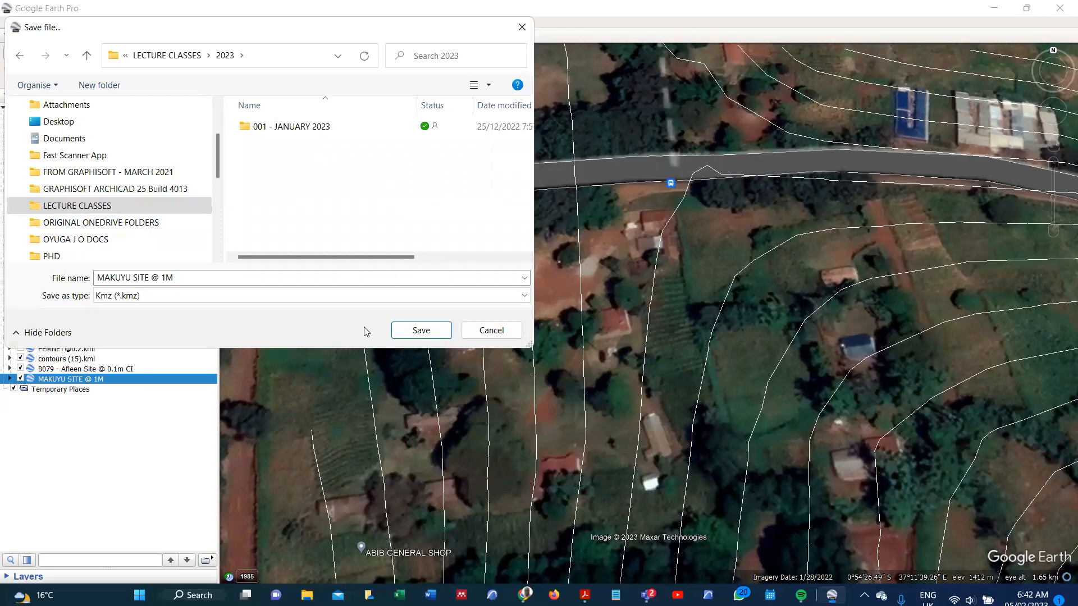
{"action": "left_click", "coordinate": [420, 331]}
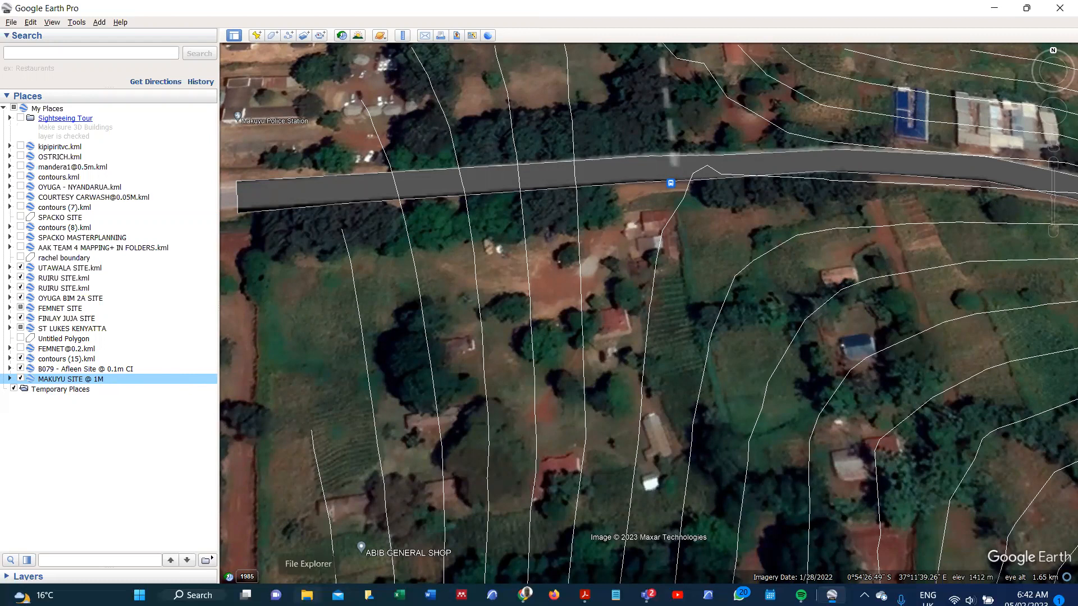
Switch to File Explorer and open the saved MAKUYU SITE @ 1M file from the recent files
{"action": "left_click", "coordinate": [309, 595]}
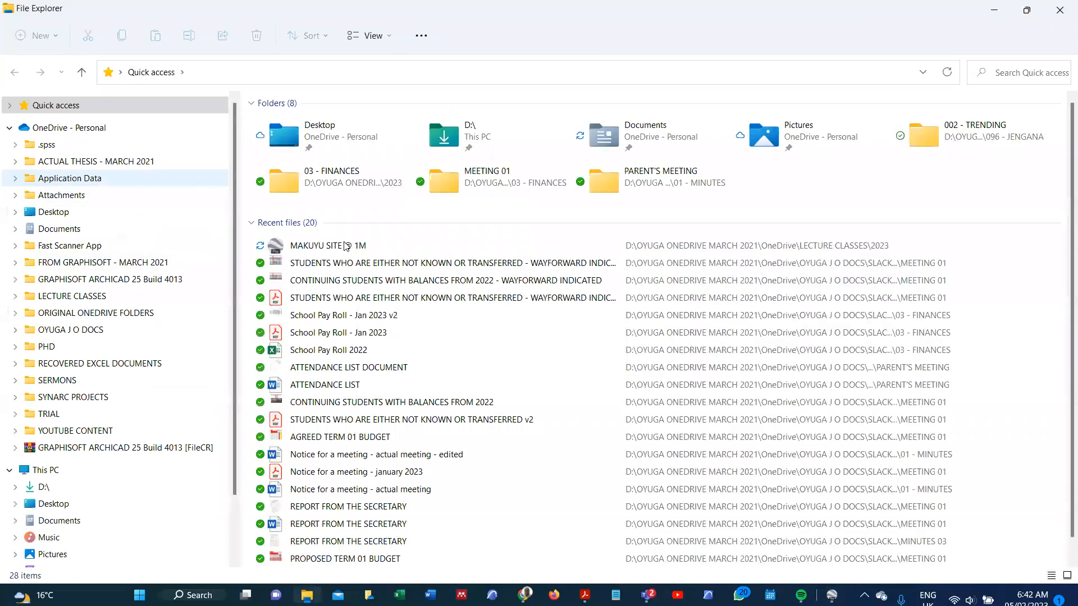
{"action": "double_click", "coordinate": [344, 246]}
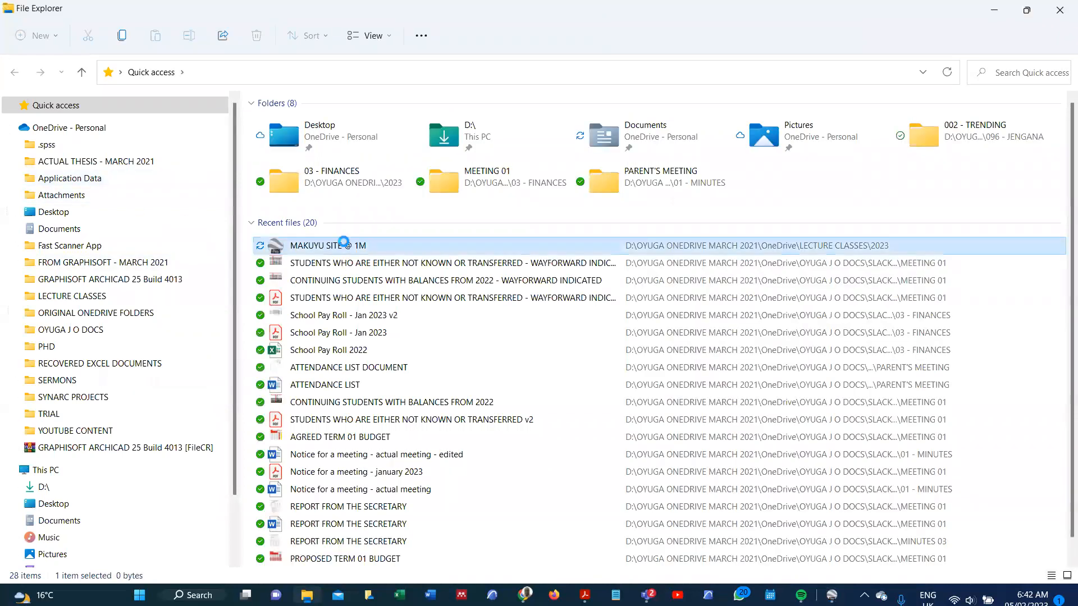
Show the folder location of the MAKUYU SITE @ 1M file listed in the recent files
{"action": "right_click", "coordinate": [344, 243]}
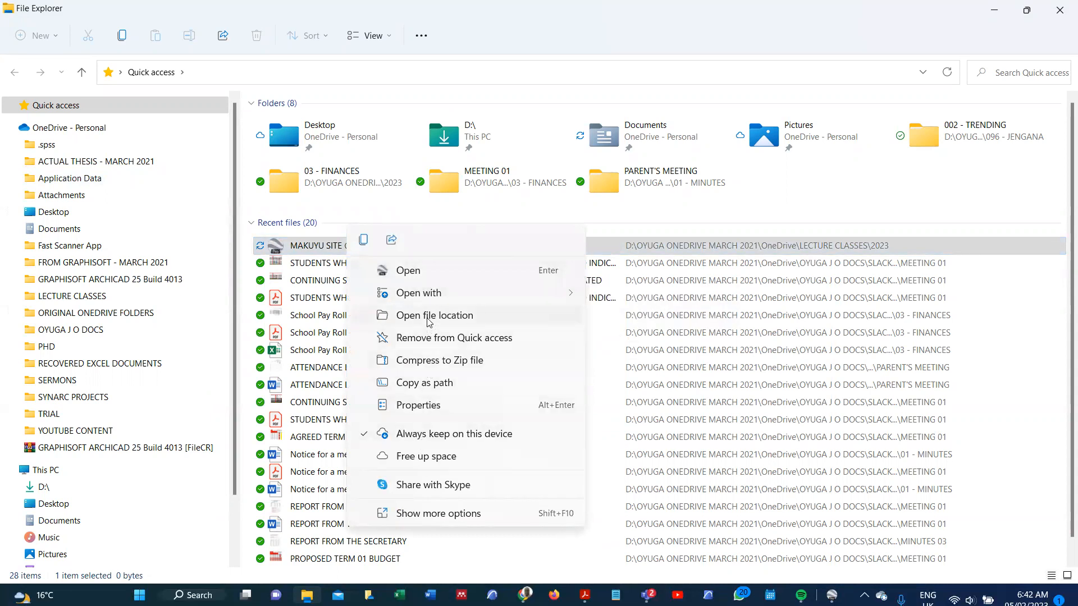
{"action": "left_click", "coordinate": [429, 318]}
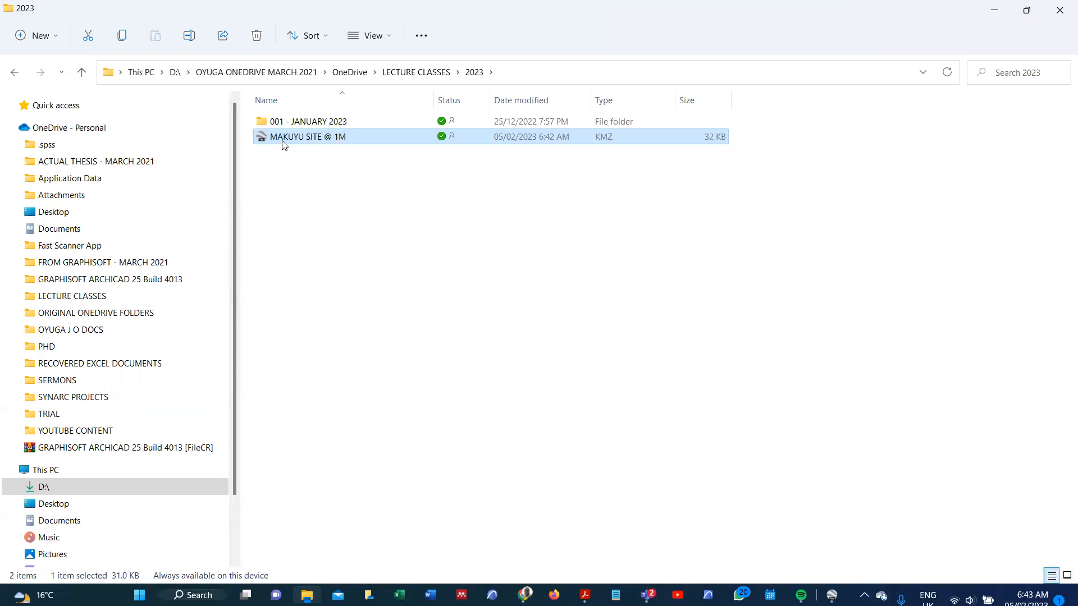
{"action": "mouse_move", "coordinate": [284, 145]}
Switch to ARCHICAD 25 and create a new project from ARCHICAD 25 Template.tpl with the last used work environment profile
{"action": "left_click", "coordinate": [709, 595]}
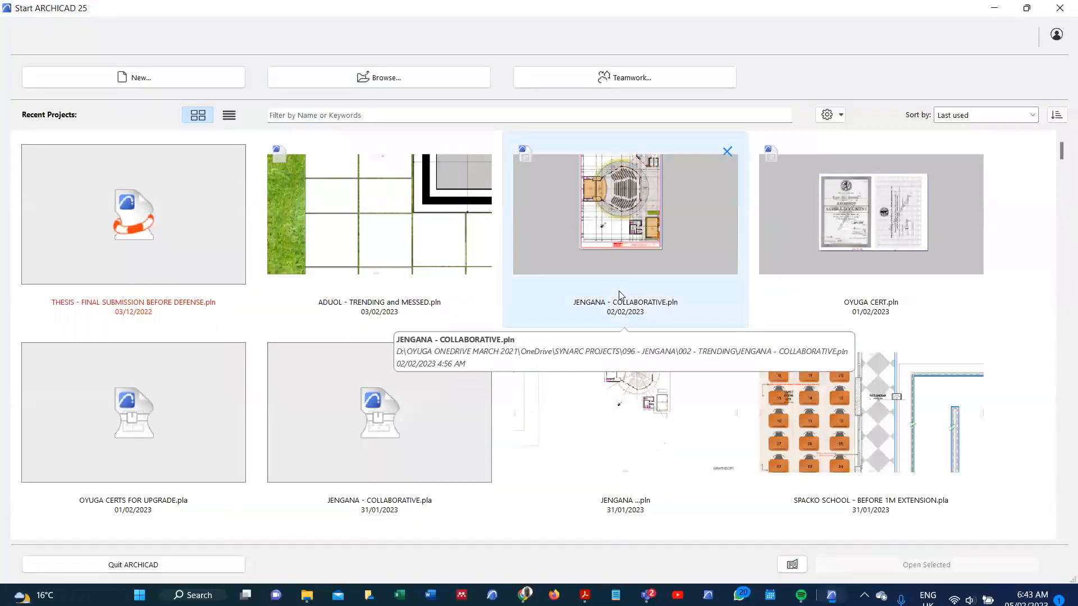
{"action": "left_click", "coordinate": [188, 88]}
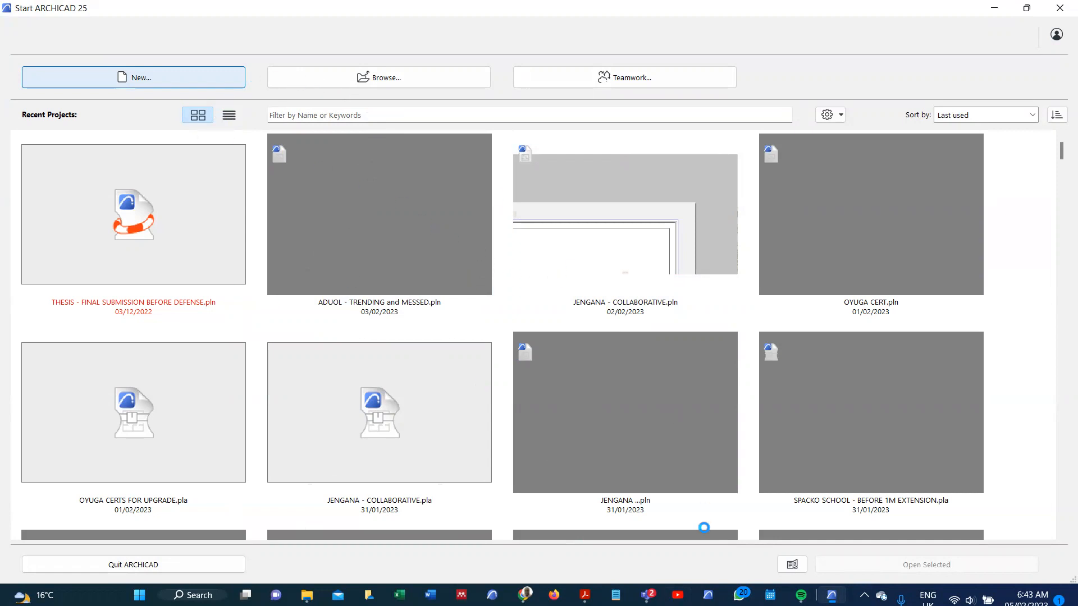
{"action": "mouse_move", "coordinate": [524, 596]}
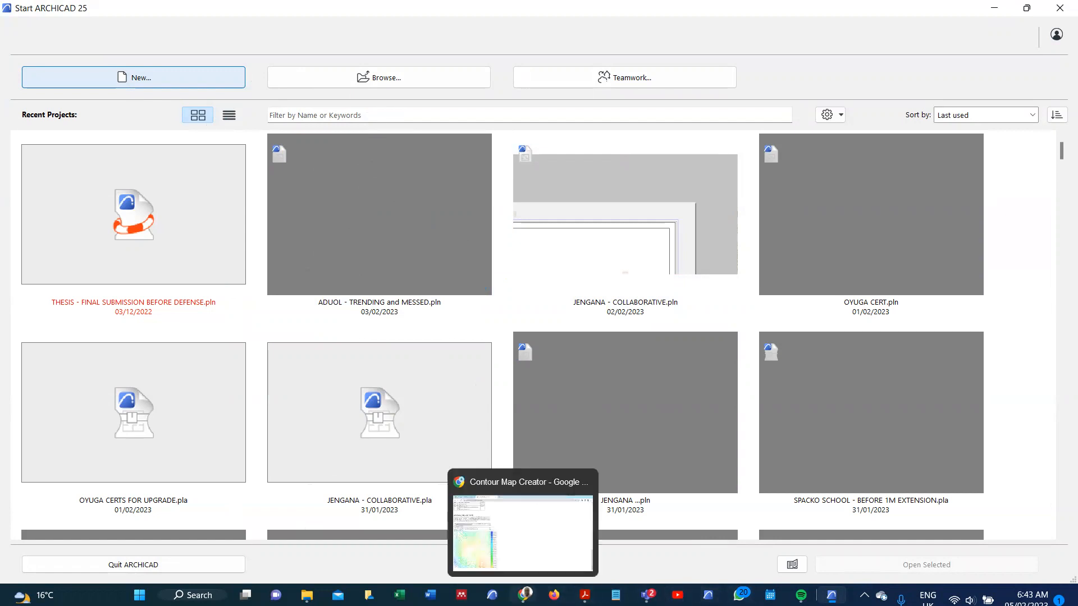
{"action": "left_click", "coordinate": [533, 524]}
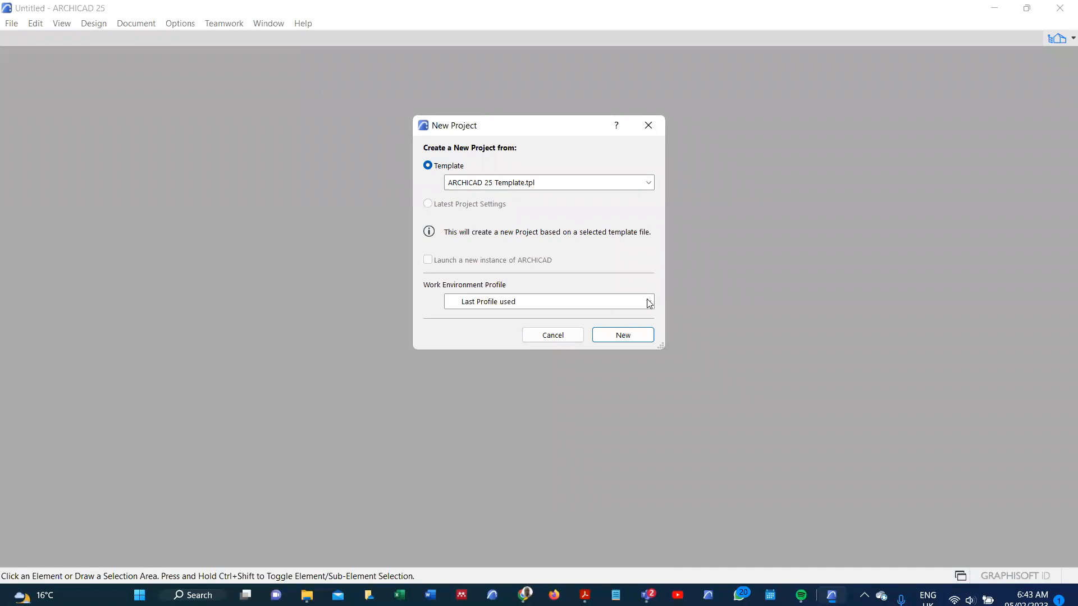
{"action": "left_click", "coordinate": [623, 336]}
Switch to the Contour Map Creator page in Chrome and review the contour map, plot options and file download links
{"action": "mouse_move", "coordinate": [519, 596]}
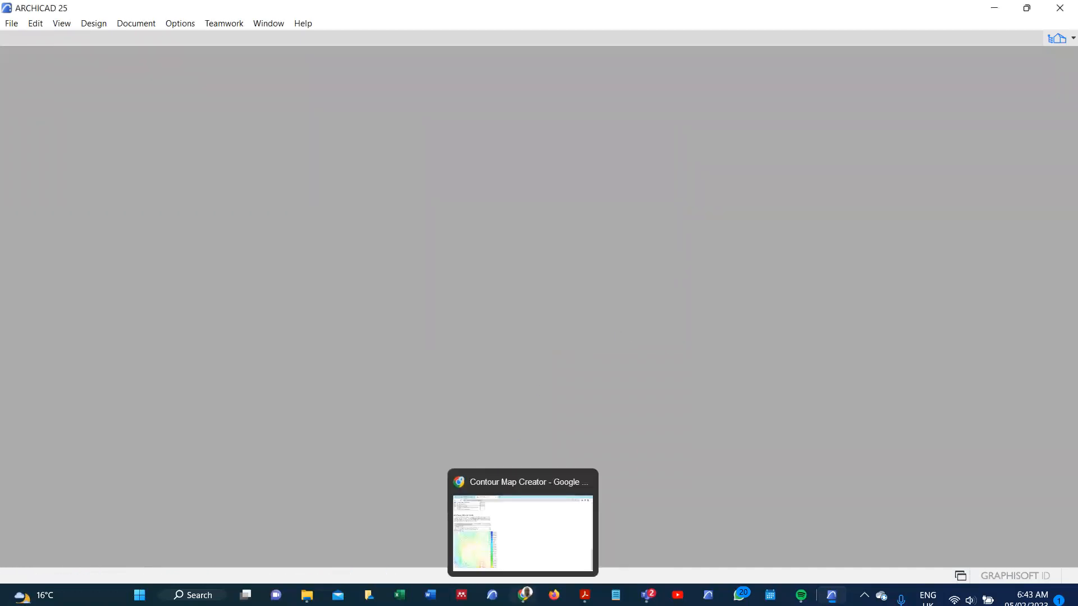
{"action": "left_click", "coordinate": [539, 558]}
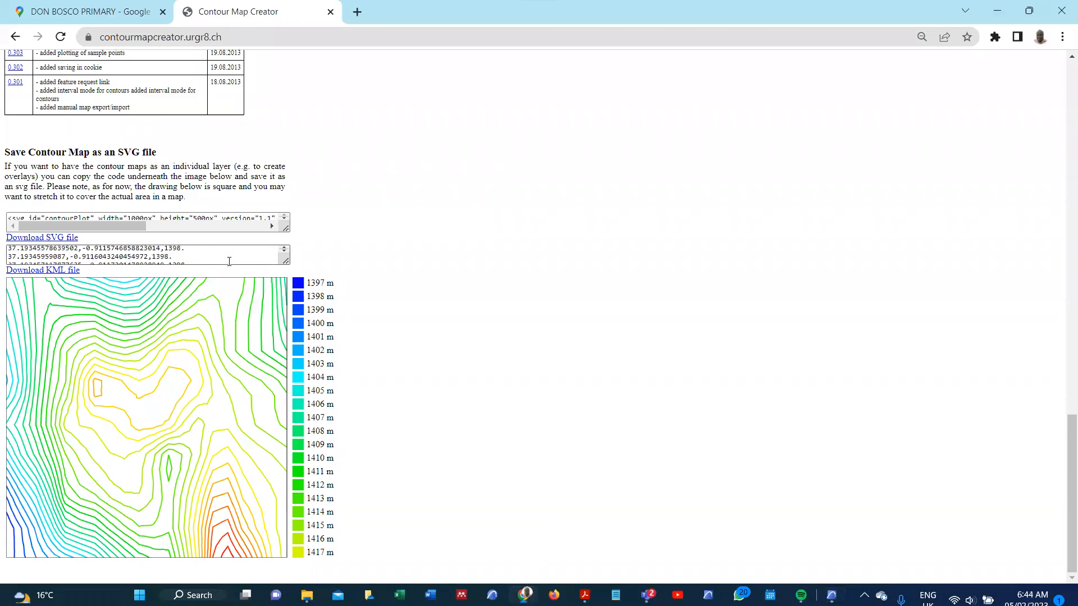
{"action": "scroll", "coordinate": [229, 261], "scroll_direction": "up", "scroll_amount": 18}
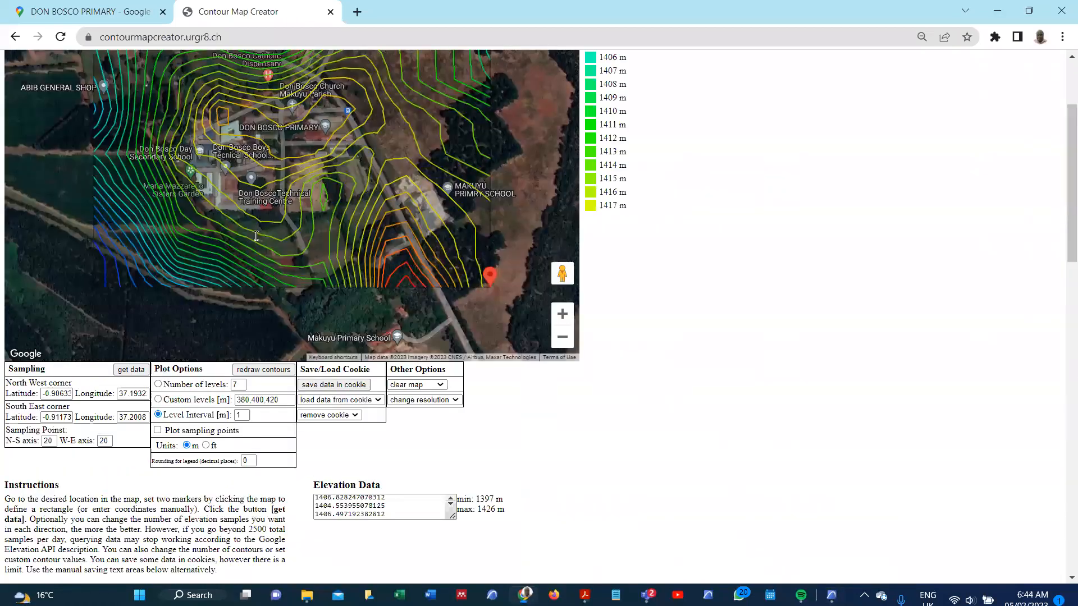
{"action": "scroll", "coordinate": [34, 247], "scroll_direction": "down", "scroll_amount": 20}
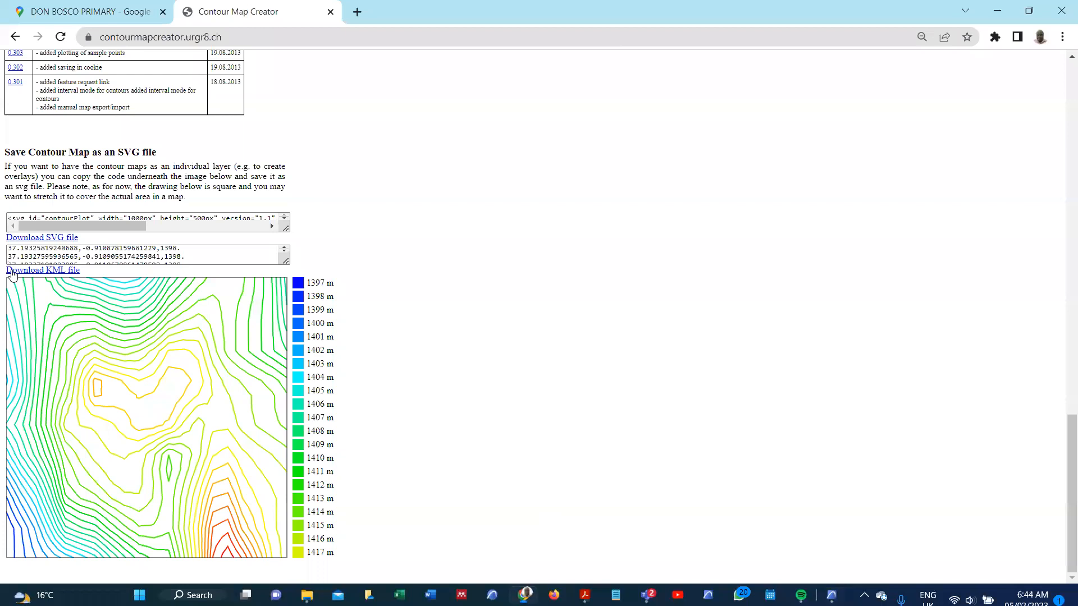
{"action": "scroll", "coordinate": [66, 282], "scroll_direction": "up", "scroll_amount": 15}
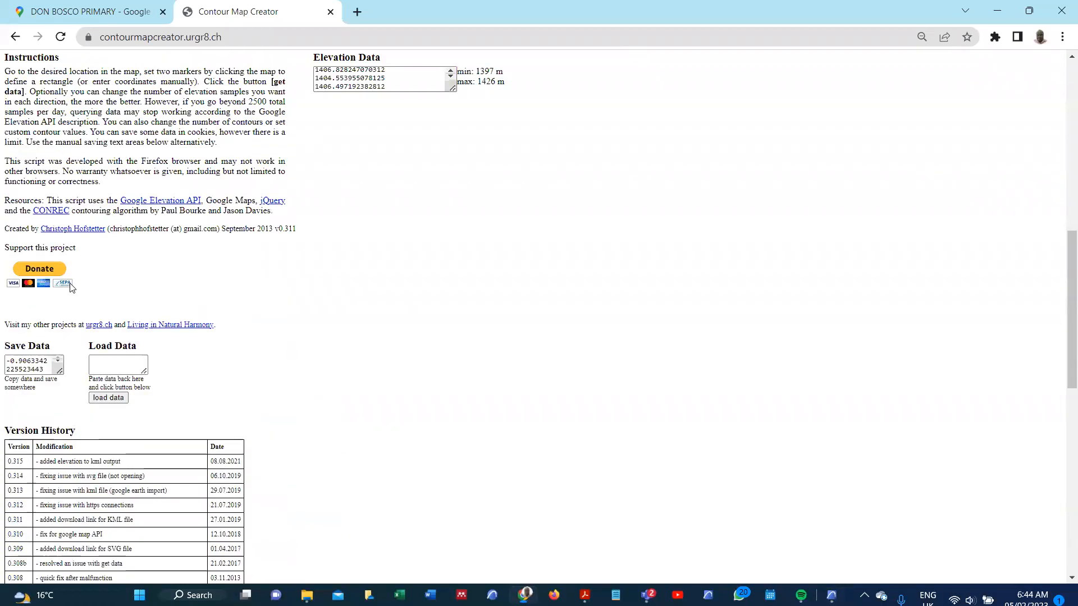
{"action": "scroll", "coordinate": [40, 251], "scroll_direction": "up", "scroll_amount": 5}
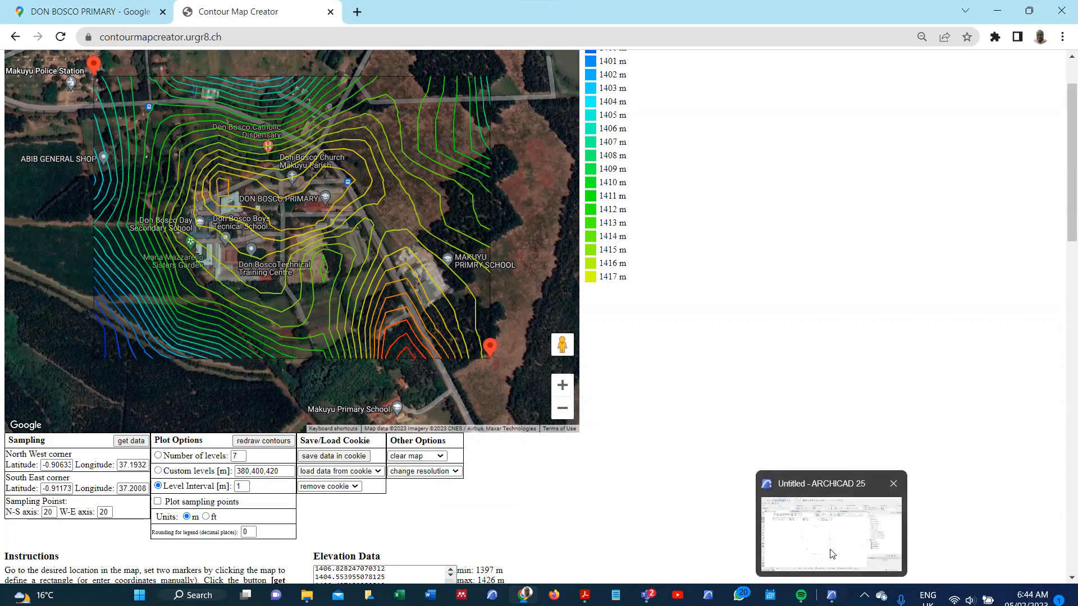
Switch back to ARCHICAD and start opening a file from Quick access with the file type set to Google Earth file (*.kmz)
{"action": "left_click", "coordinate": [830, 595]}
{"action": "left_click", "coordinate": [14, 25]}
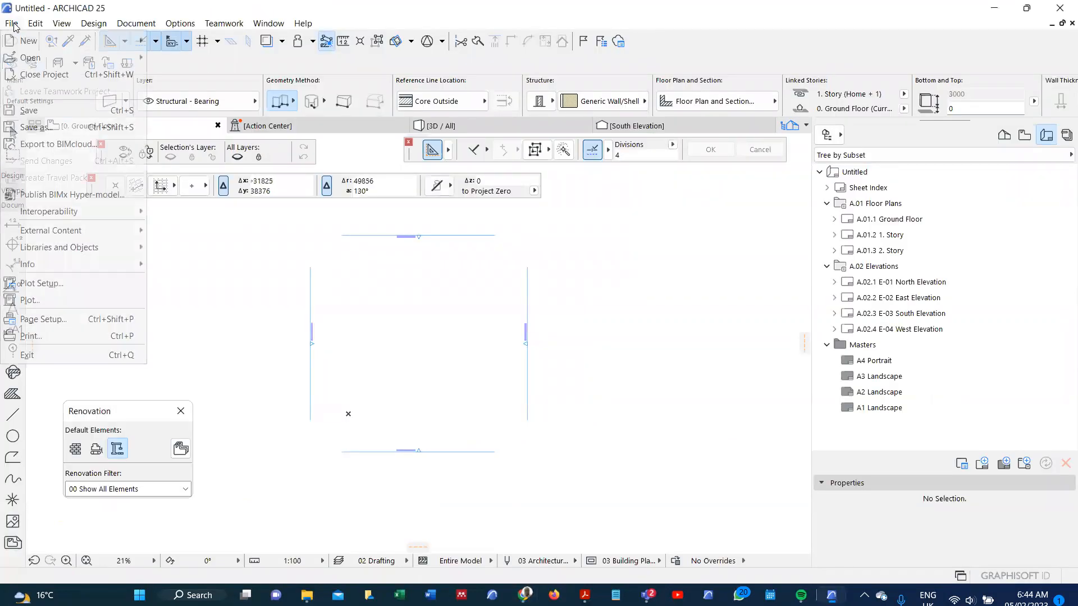
{"action": "mouse_move", "coordinate": [128, 58]}
{"action": "left_click", "coordinate": [171, 59]}
{"action": "left_click", "coordinate": [391, 207]}
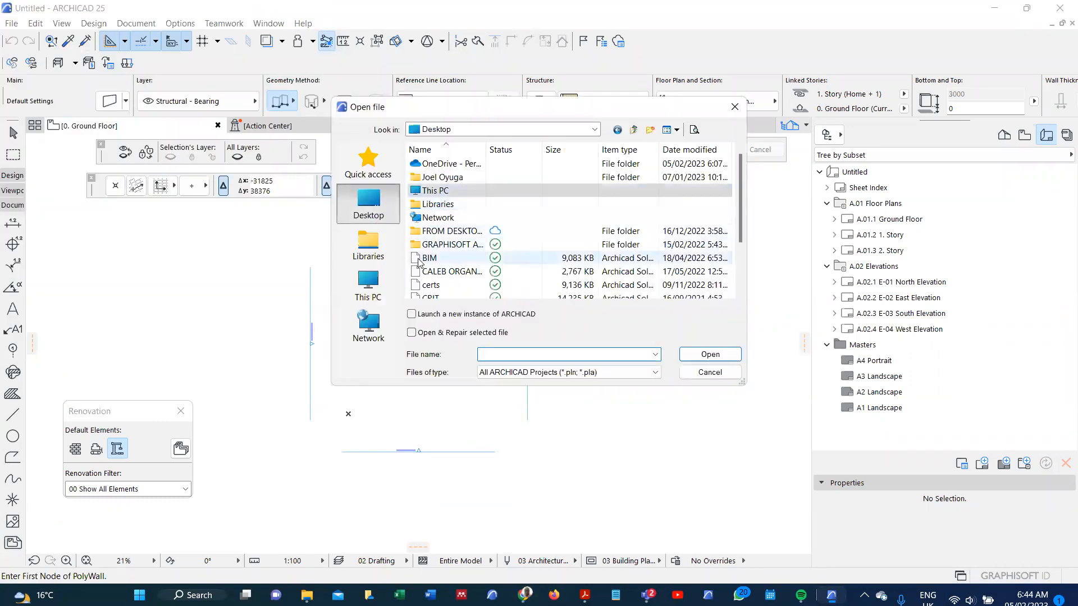
{"action": "left_click", "coordinate": [386, 173]}
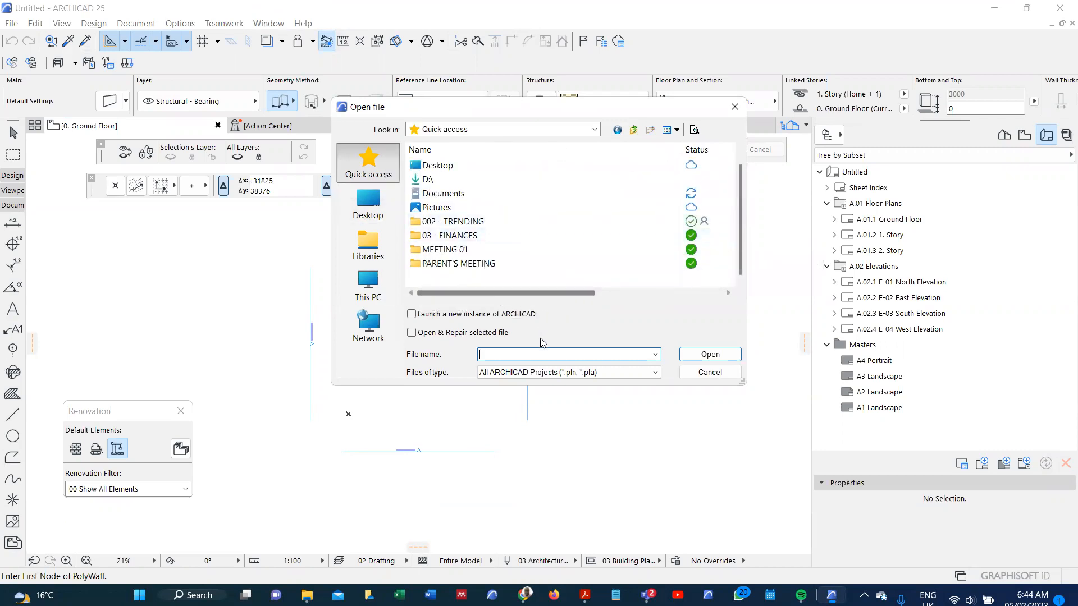
{"action": "left_click", "coordinate": [556, 373]}
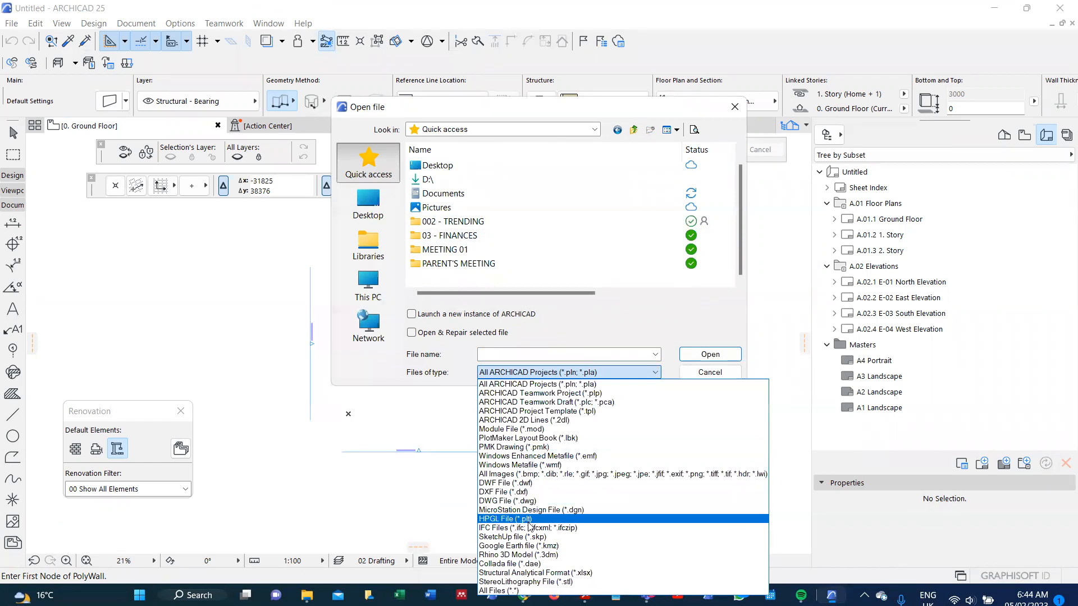
{"action": "left_click", "coordinate": [531, 547]}
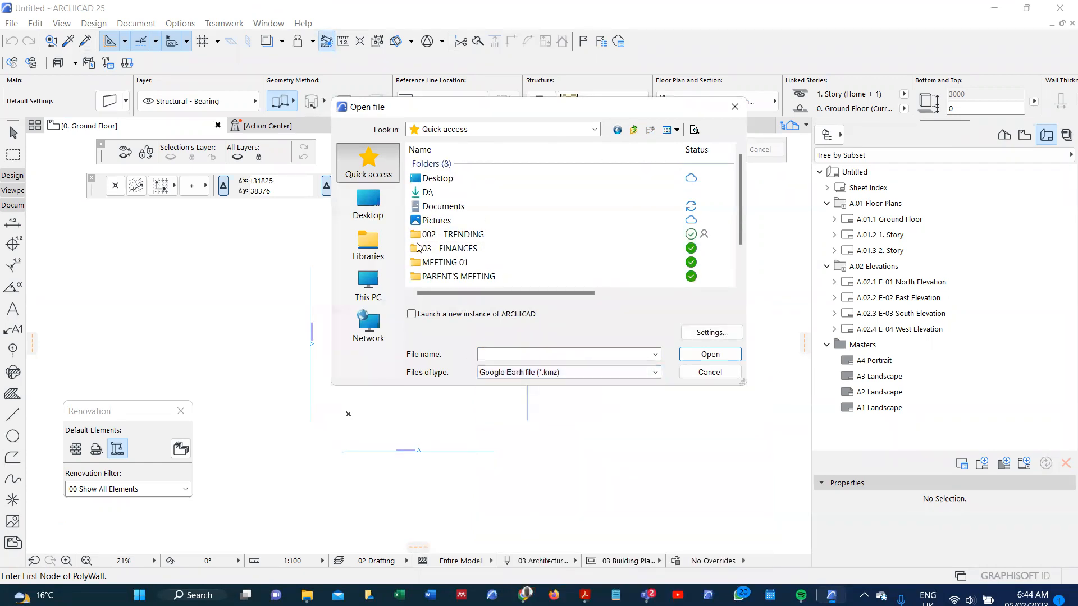
Open MAKUYU SITE @ 1M from its 2023 folder and continue the import despite the unsupported altitude method
{"action": "scroll", "coordinate": [447, 247], "scroll_direction": "down", "scroll_amount": 1}
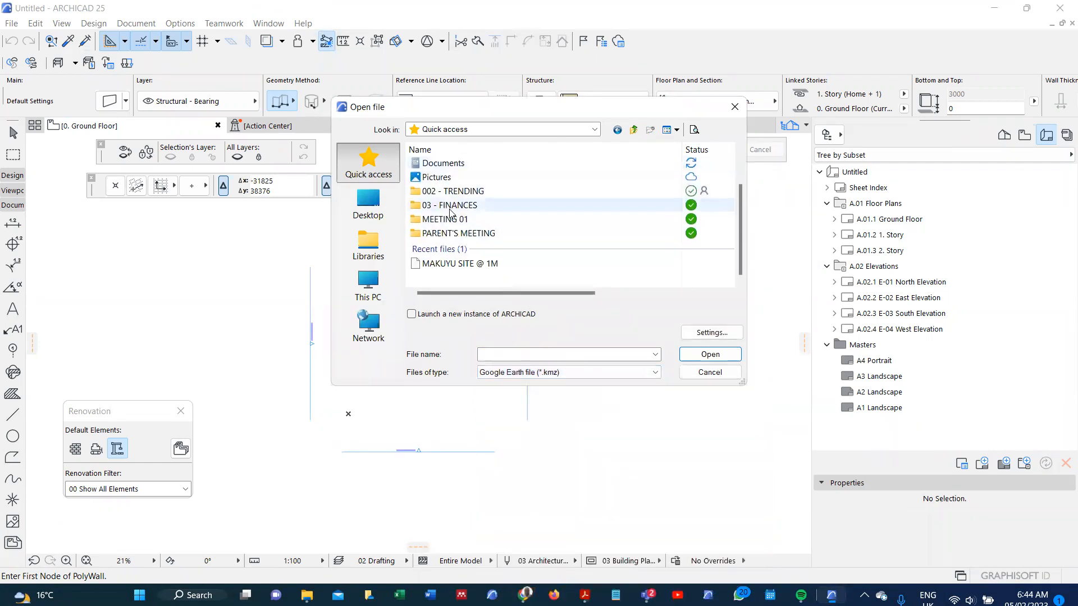
{"action": "left_click", "coordinate": [446, 265]}
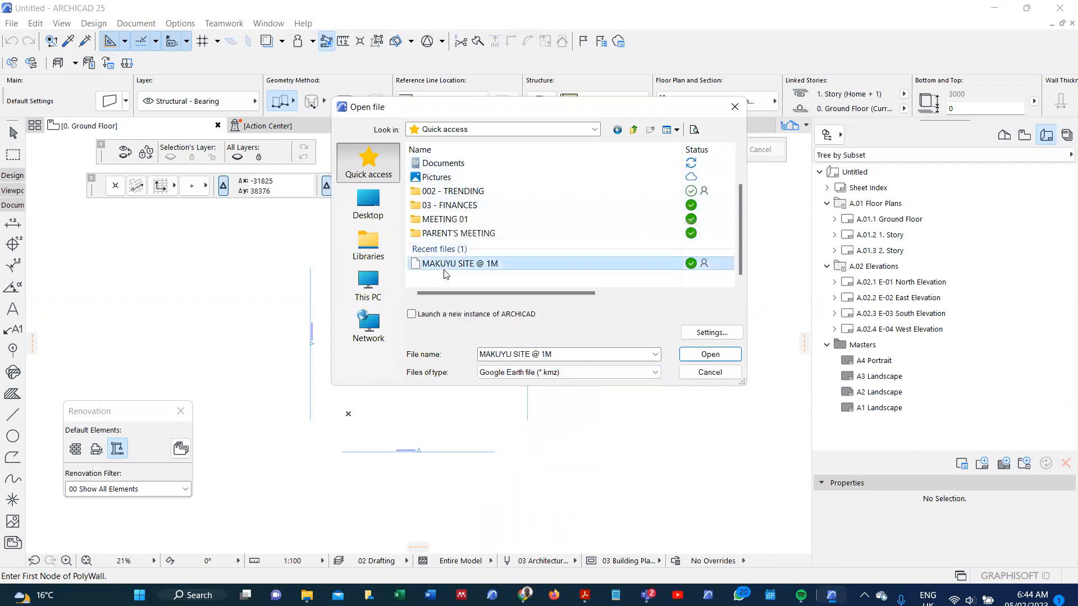
{"action": "right_click", "coordinate": [447, 265]}
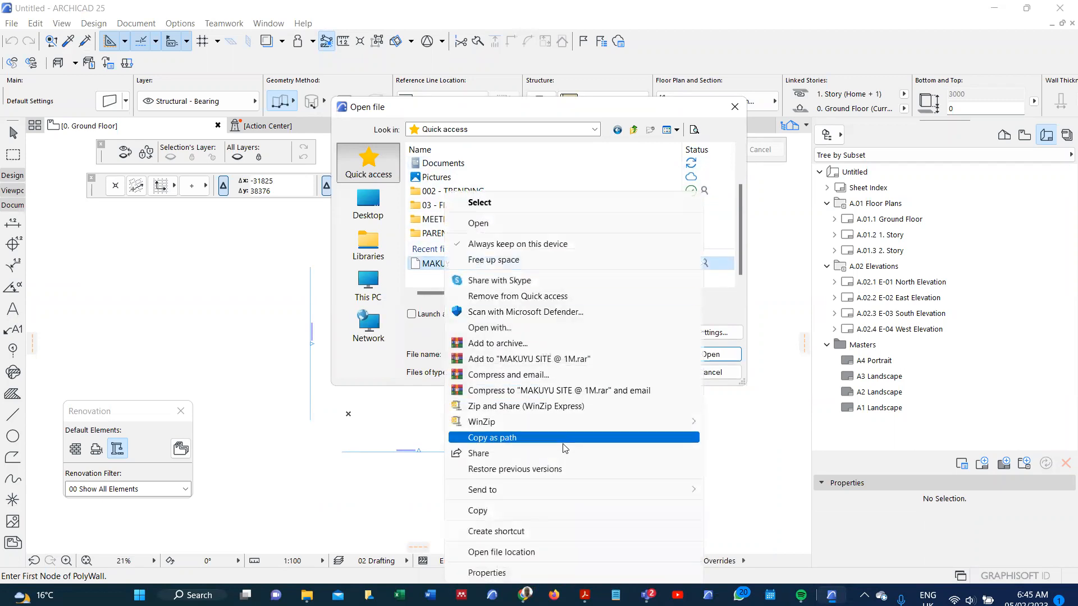
{"action": "left_click", "coordinate": [494, 552]}
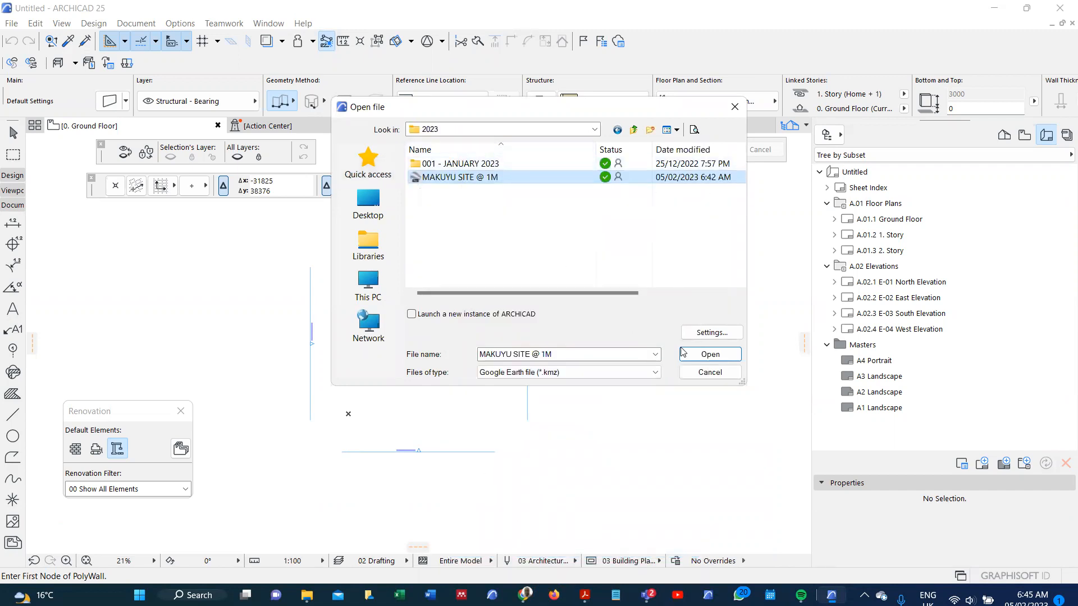
{"action": "left_click", "coordinate": [710, 355]}
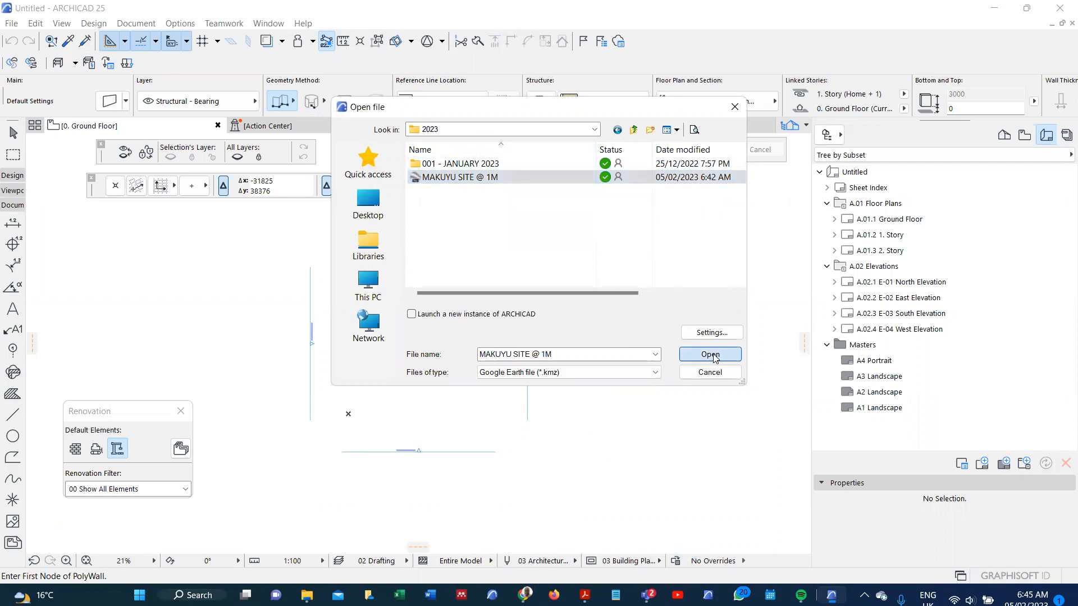
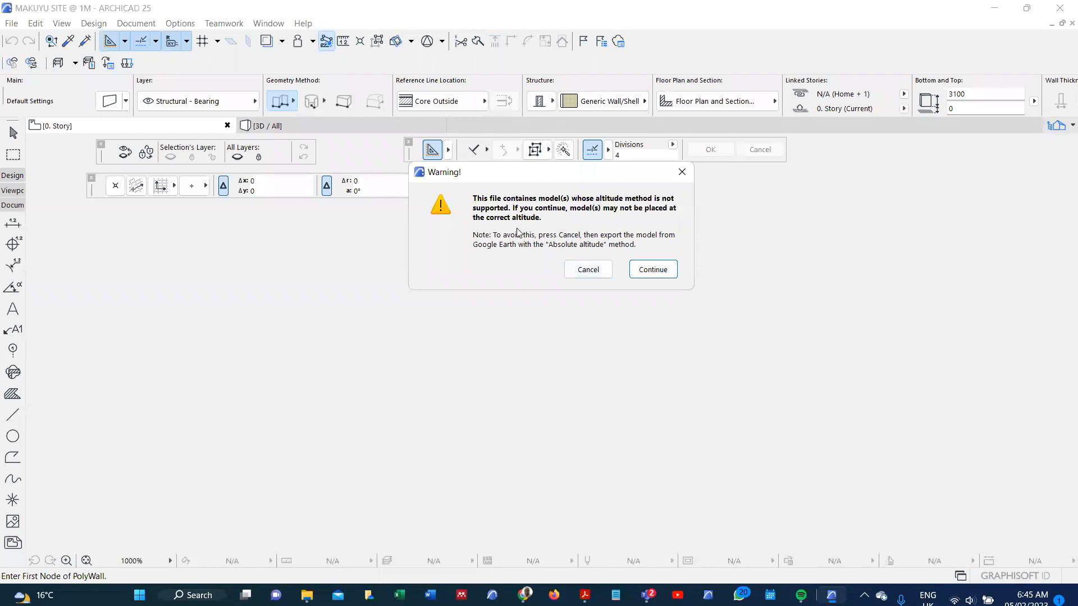
{"action": "left_click", "coordinate": [652, 275]}
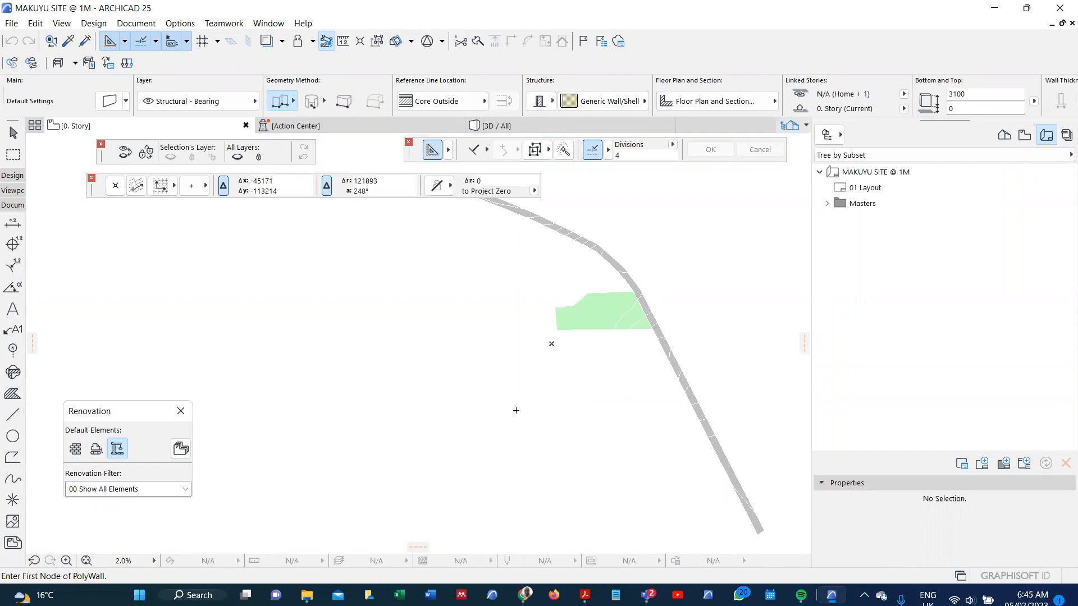
Examine the imported road strip and the contour lines crossing it on the floor plan
{"action": "scroll", "coordinate": [493, 404], "scroll_direction": "down", "scroll_amount": 3}
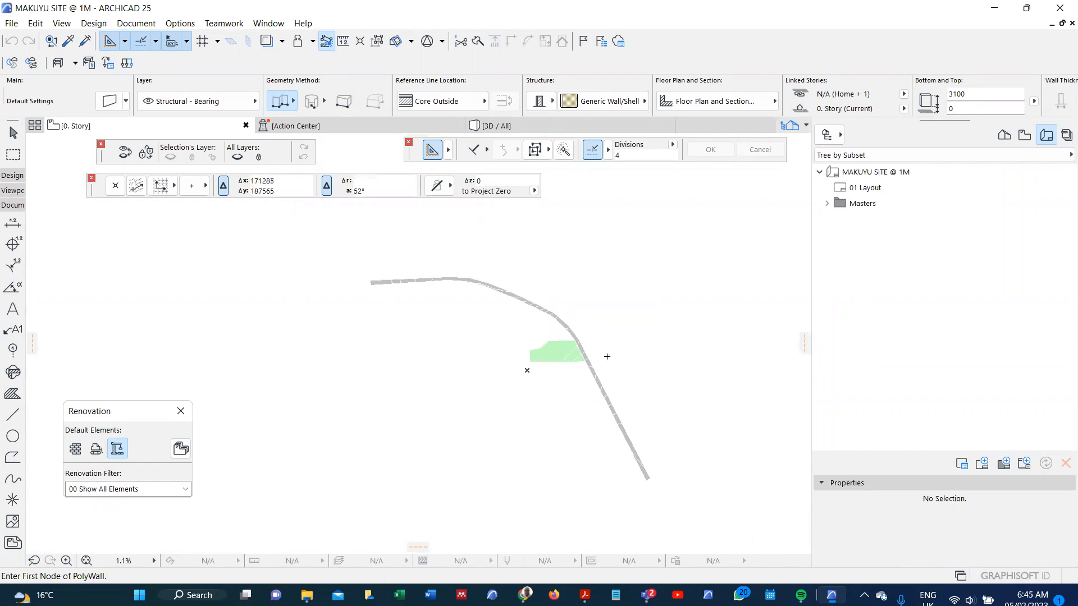
{"action": "scroll", "coordinate": [624, 383], "scroll_direction": "up", "scroll_amount": 5}
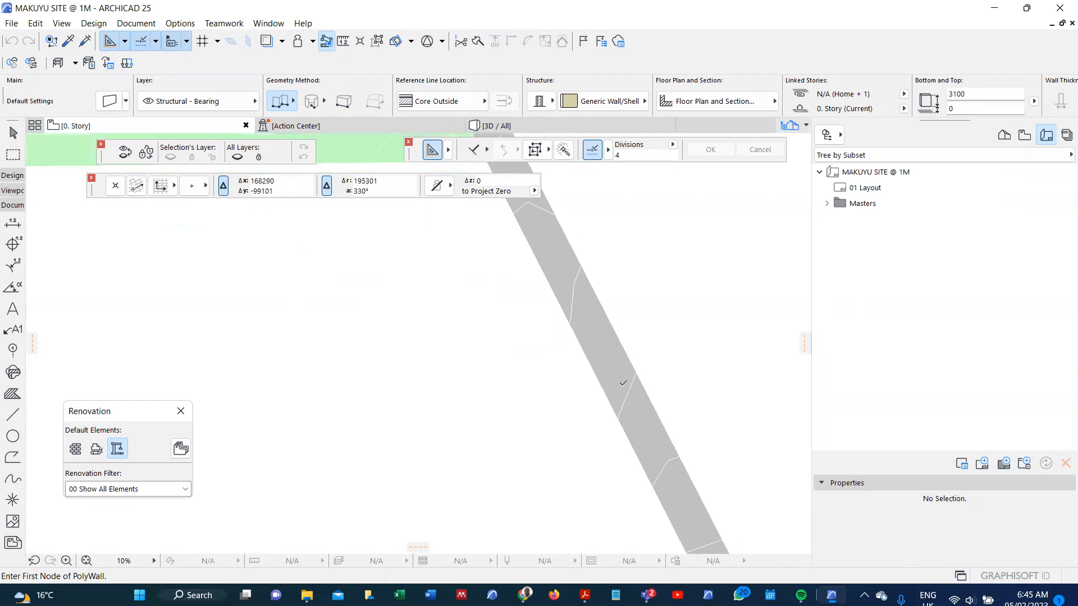
{"action": "scroll", "coordinate": [623, 383], "scroll_direction": "up", "scroll_amount": 2}
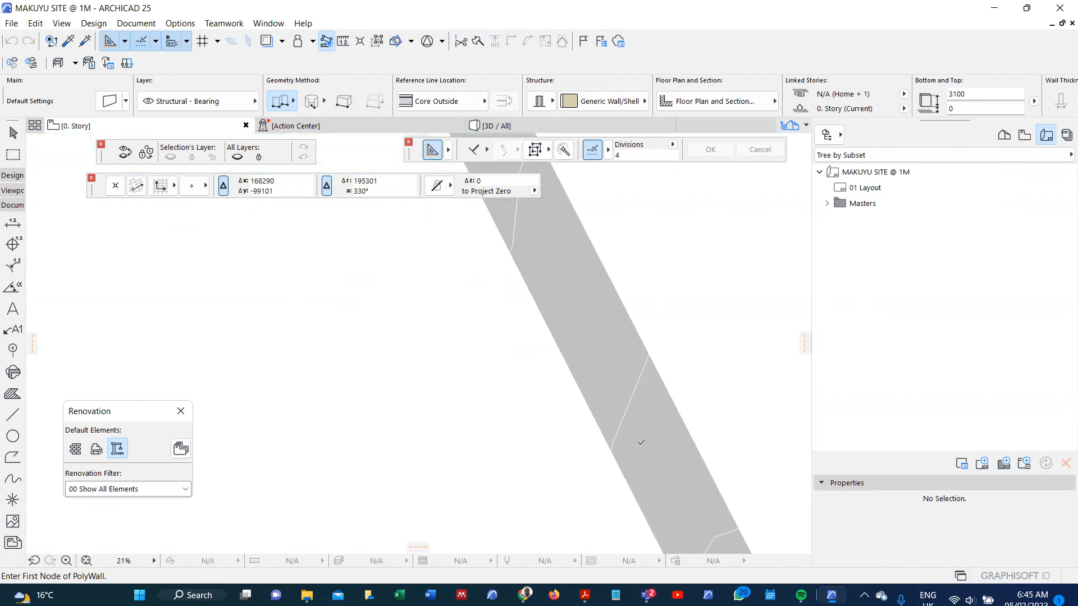
{"action": "right_click", "coordinate": [643, 513]}
{"action": "left_click", "coordinate": [571, 446]}
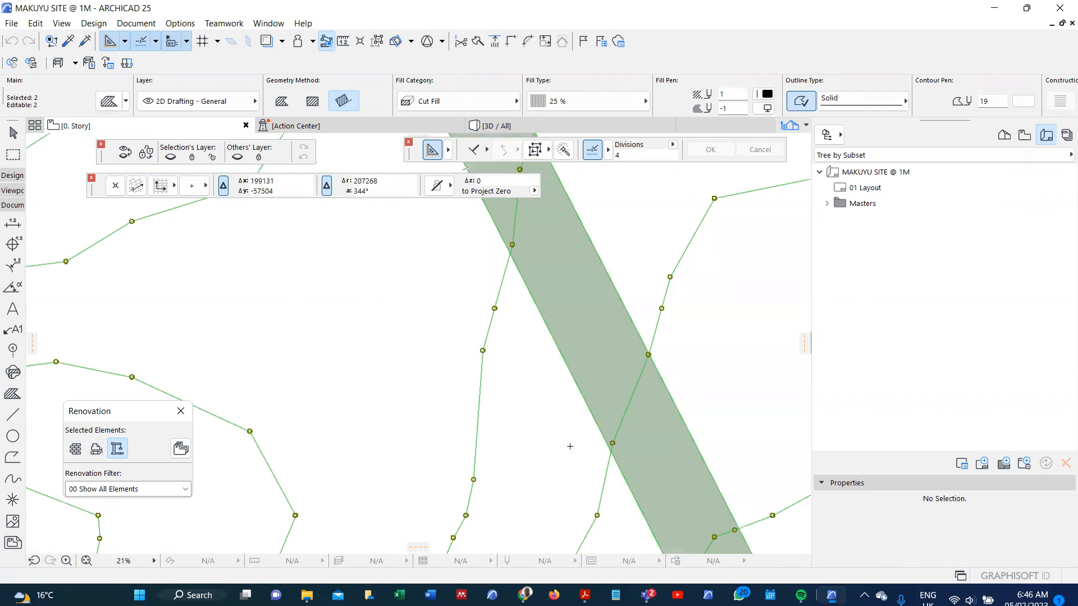
{"action": "key", "text": "Escape"}
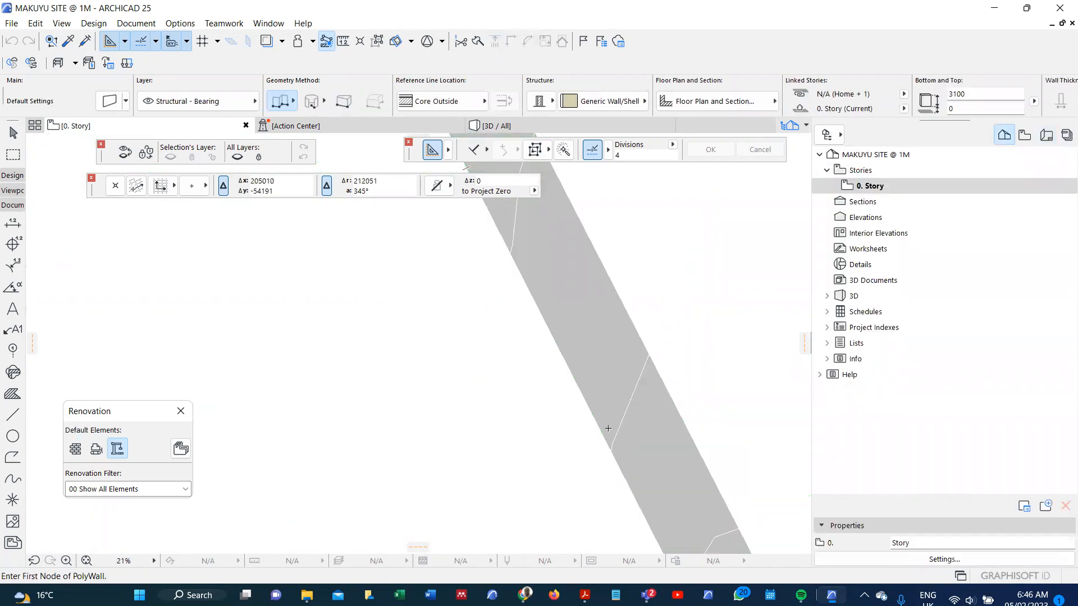
{"action": "scroll", "coordinate": [608, 429], "scroll_direction": "down", "scroll_amount": 8}
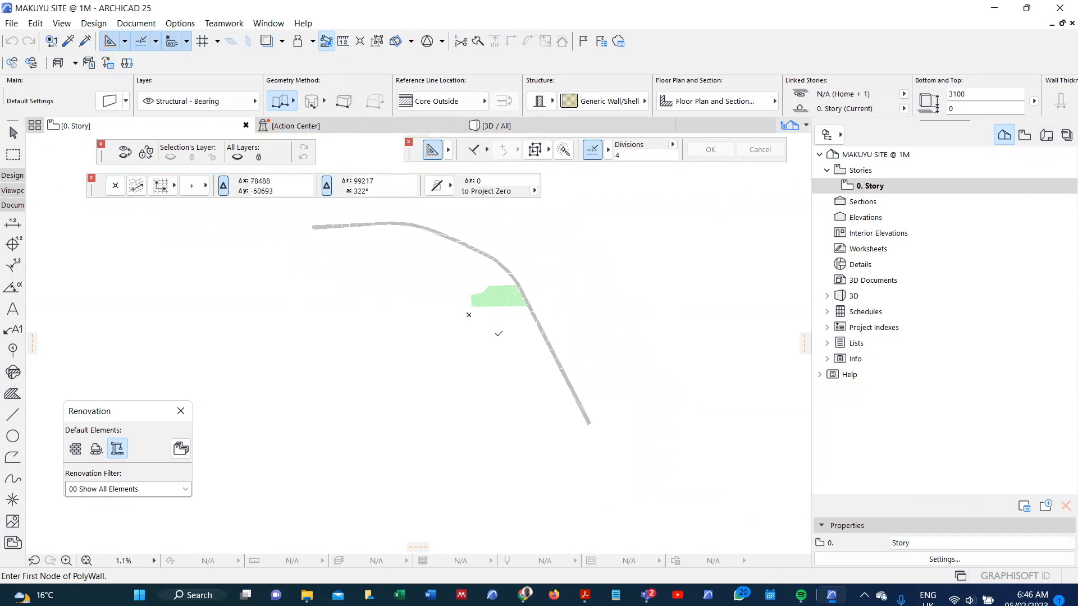
Select all imported elements on the floor plan, suspend grouping, and clear the selection
{"action": "key", "text": "ctrl+a"}
{"action": "right_click", "coordinate": [498, 334]}
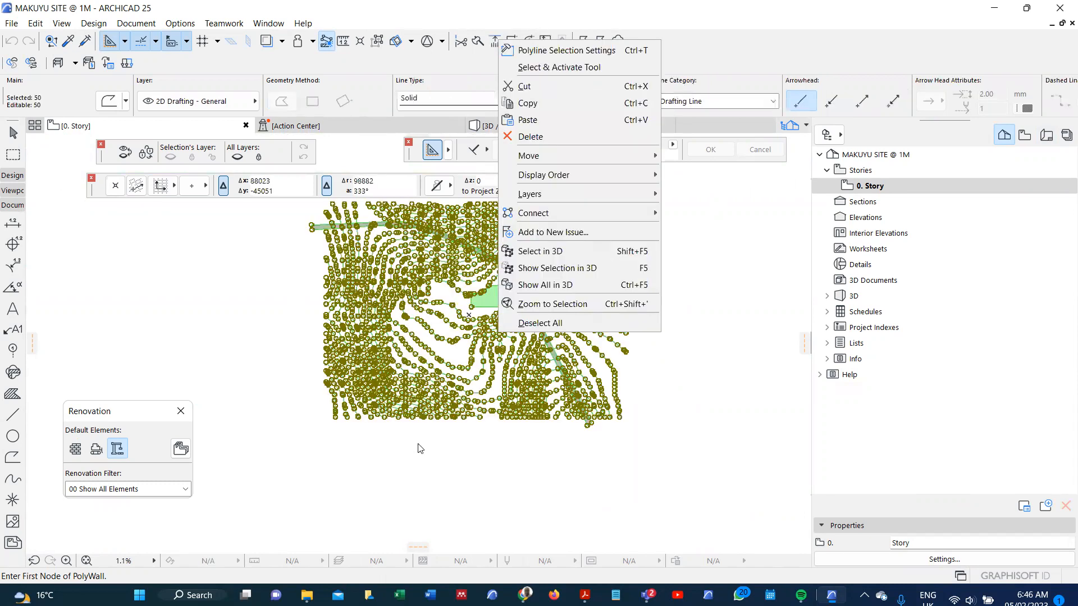
{"action": "left_click", "coordinate": [418, 449]}
{"action": "key", "text": "alt+g"}
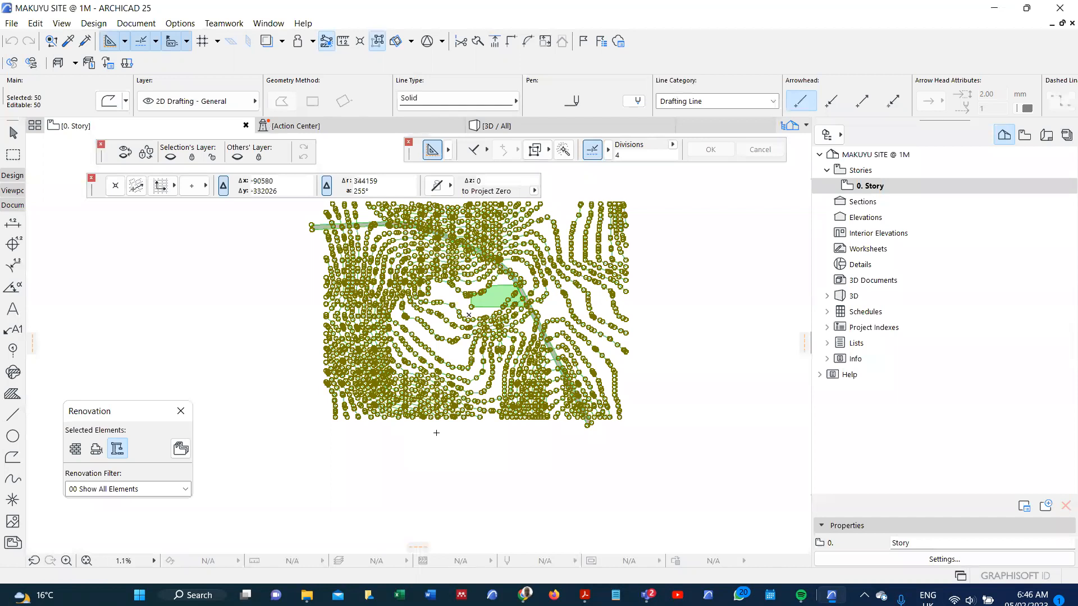
{"action": "key", "text": "w"}
Select only the single contour polyline that curves just below the green site polygon
{"action": "scroll", "coordinate": [479, 367], "scroll_direction": "up", "scroll_amount": 2}
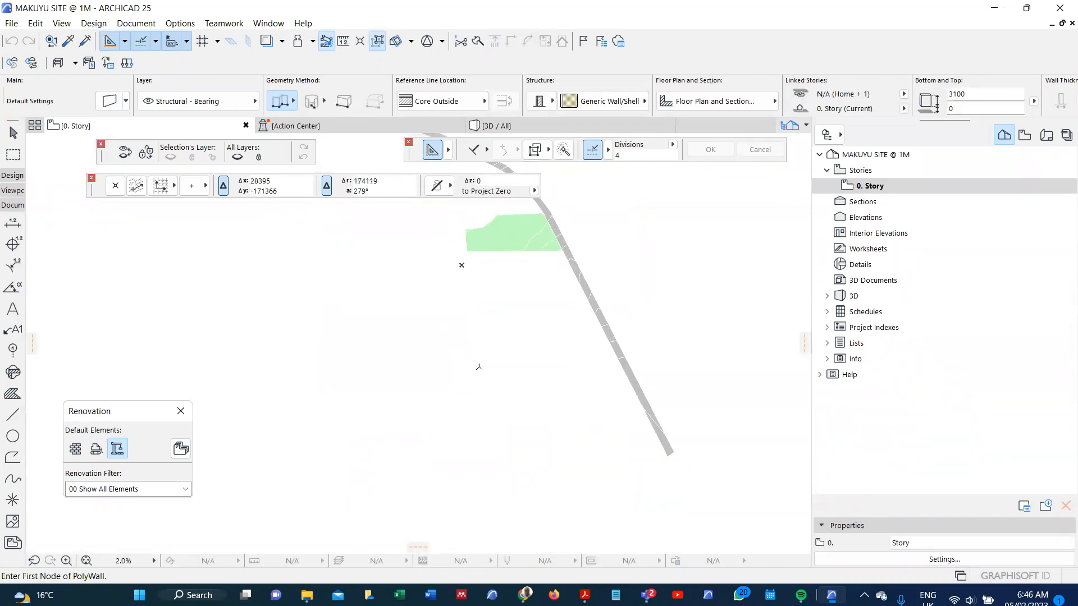
{"action": "right_click", "coordinate": [477, 370]}
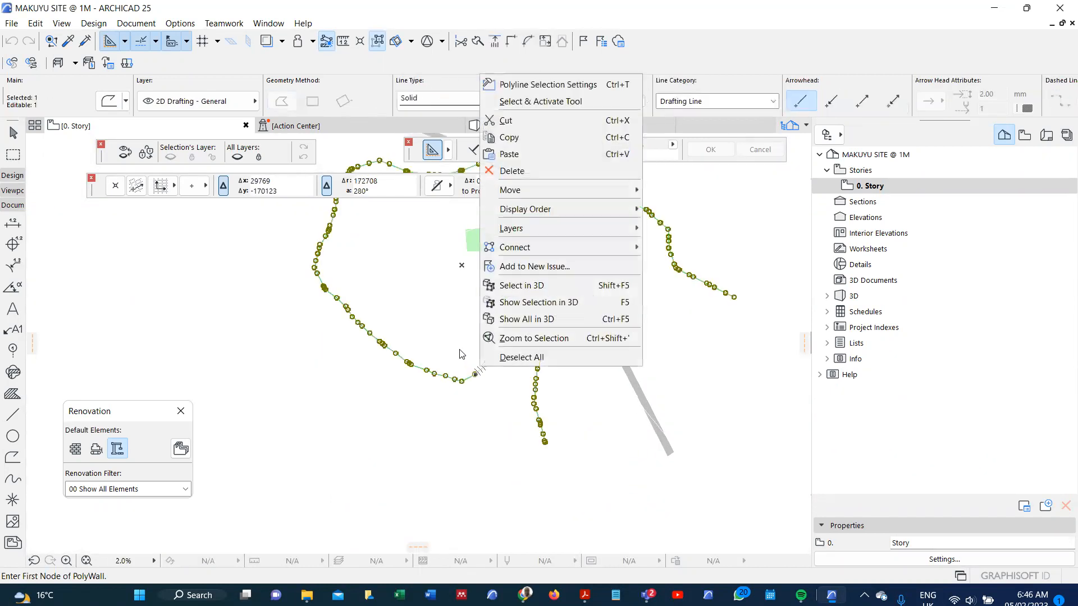
{"action": "left_click", "coordinate": [462, 354]}
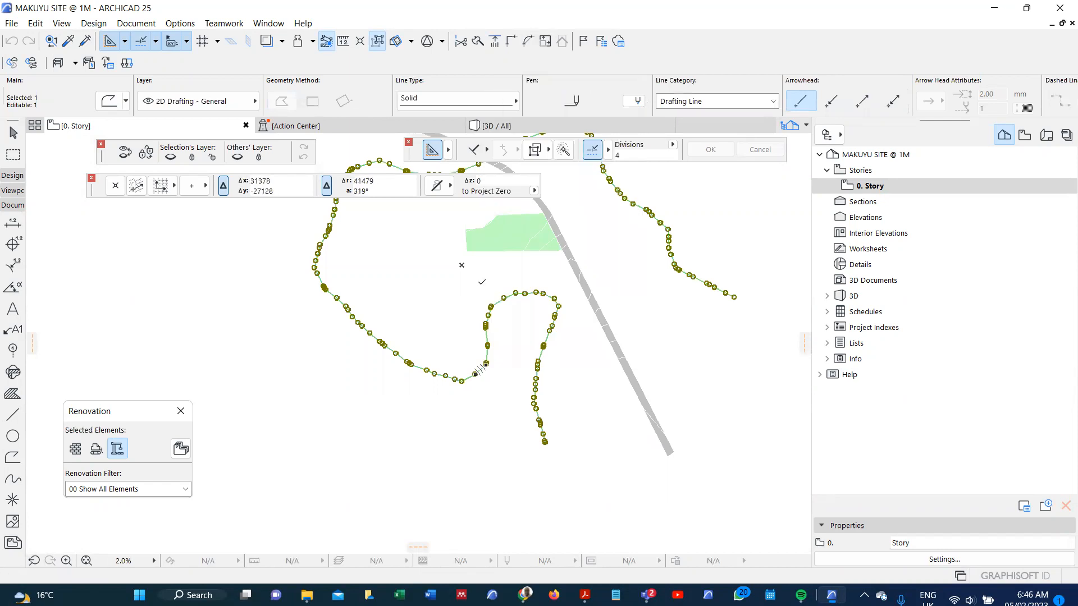
Try deleting the contour polylines, and restore them with the Polyline tool active
{"action": "key", "text": "w"}
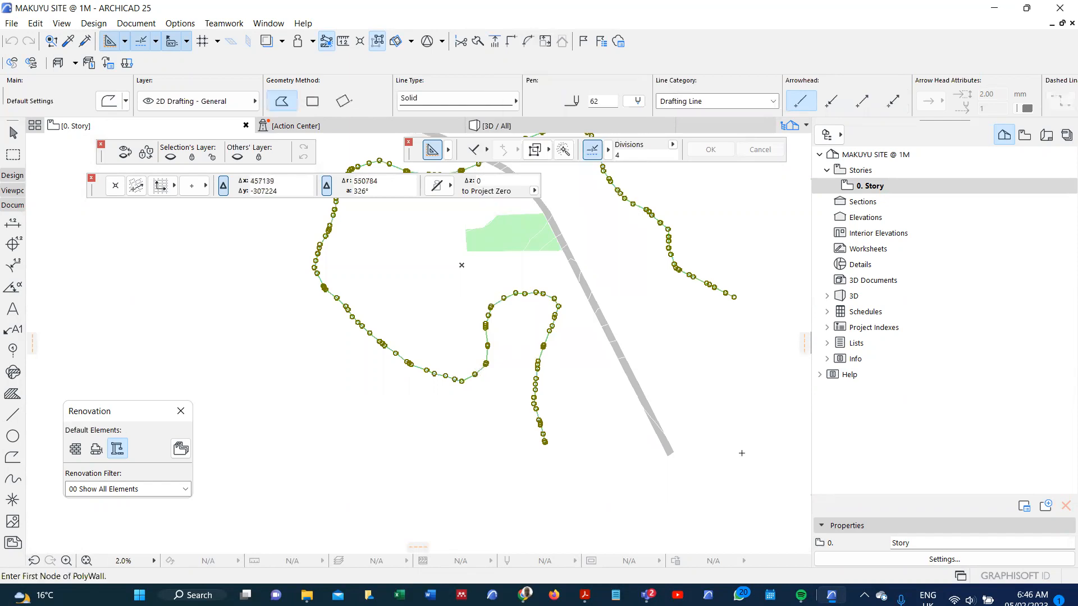
{"action": "key", "text": "Delete"}
{"action": "right_click", "coordinate": [741, 453]}
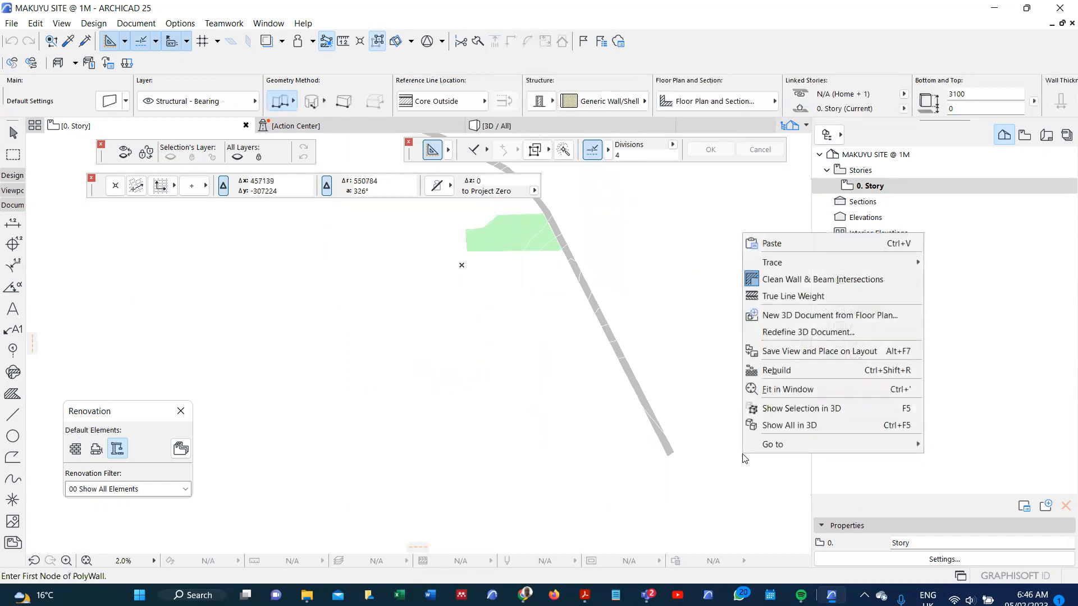
{"action": "left_click", "coordinate": [17, 464]}
{"action": "left_click", "coordinate": [14, 458]}
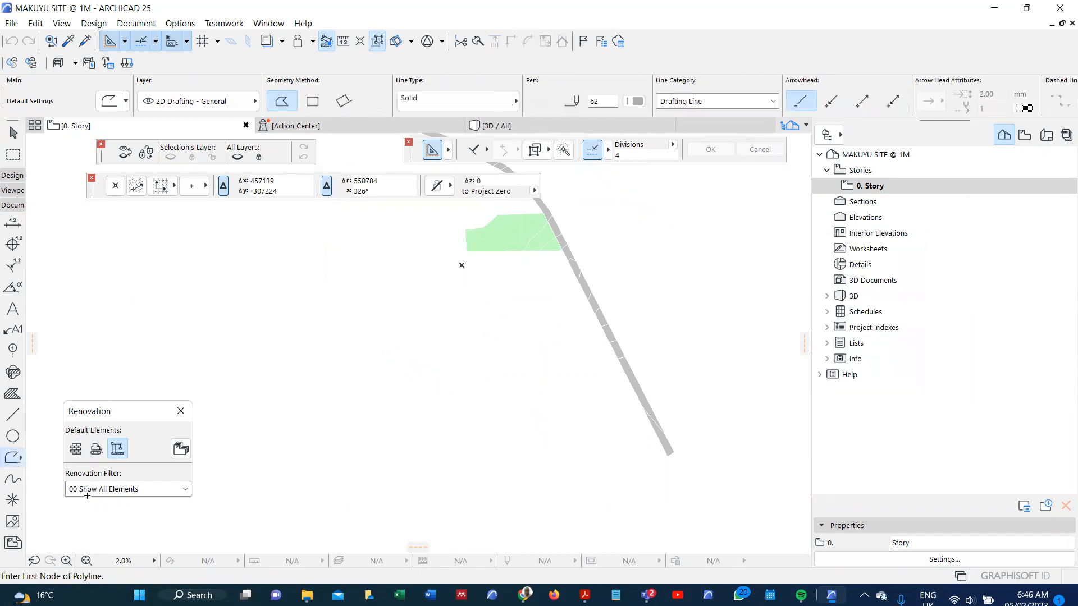
{"action": "key", "text": "ctrl+z"}
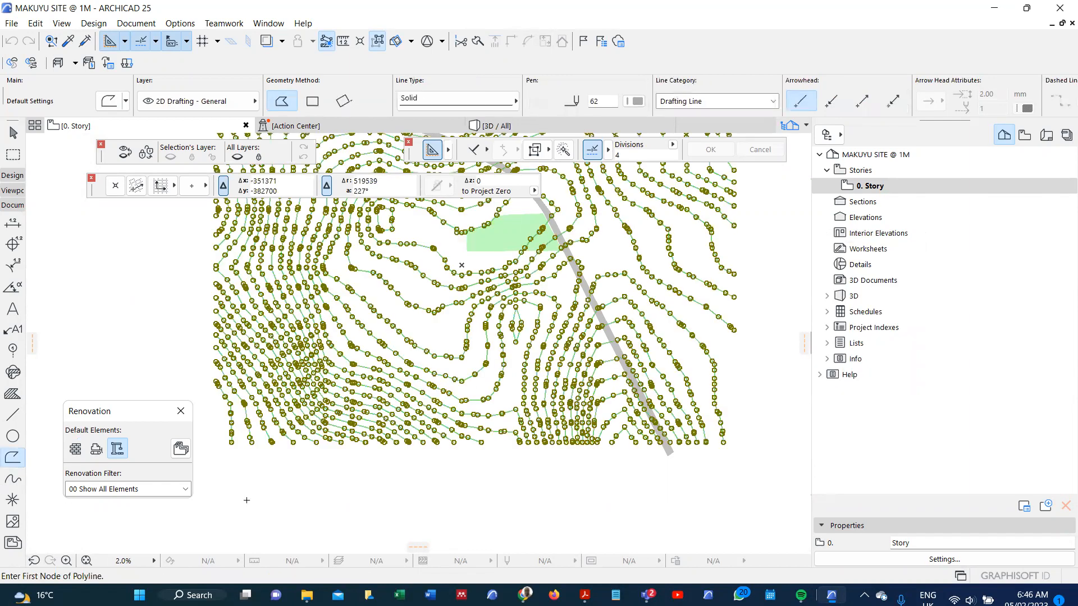
Select all contour polylines on the floor plan and set their pen to 41
{"action": "key", "text": "ctrl+a"}
{"action": "left_click", "coordinate": [637, 101]}
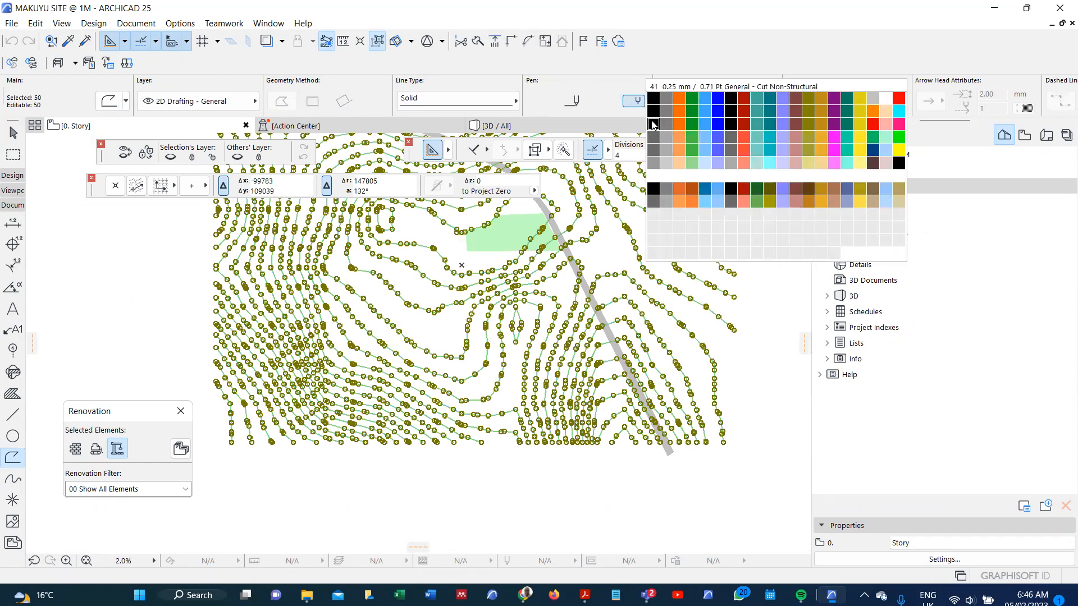
{"action": "left_click", "coordinate": [653, 123]}
{"action": "key", "text": "Escape"}
Select the green site polygon fill and set its contour pen to 41 in the fill settings
{"action": "scroll", "coordinate": [466, 408], "scroll_direction": "up", "scroll_amount": 5}
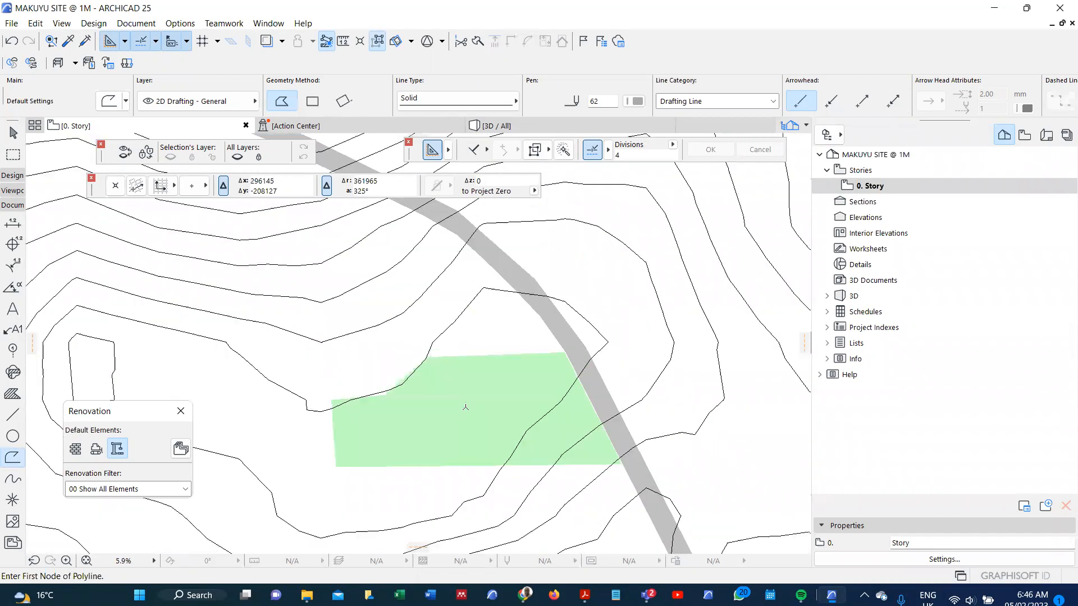
{"action": "scroll", "coordinate": [465, 407], "scroll_direction": "up", "scroll_amount": 2}
{"action": "left_click", "coordinate": [474, 352], "text": "shift"}
{"action": "right_click", "coordinate": [476, 334]}
{"action": "key", "text": "Escape"}
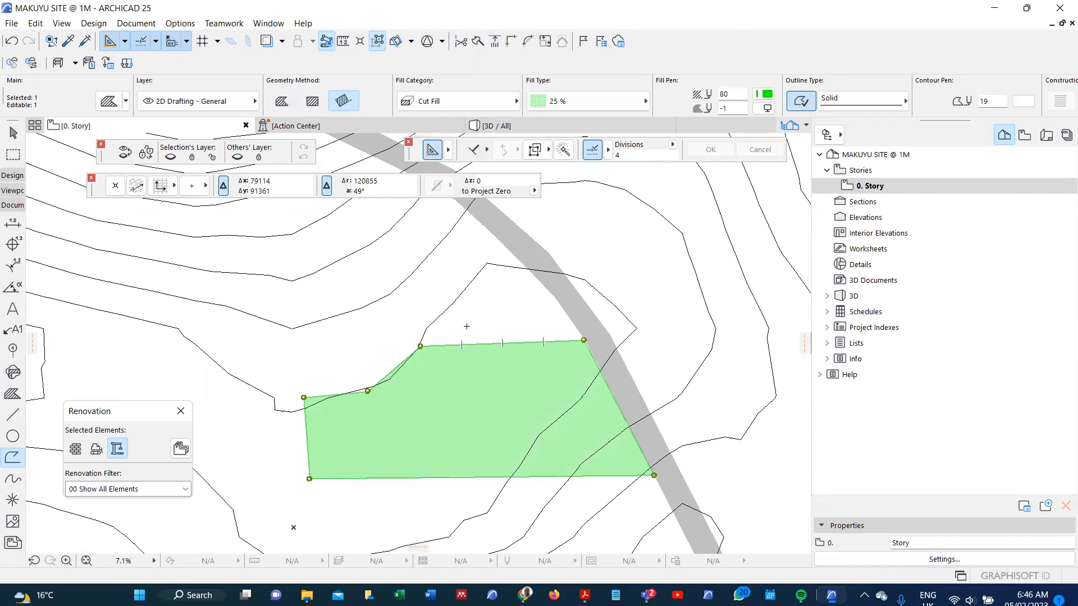
{"action": "key", "text": "ctrl+t"}
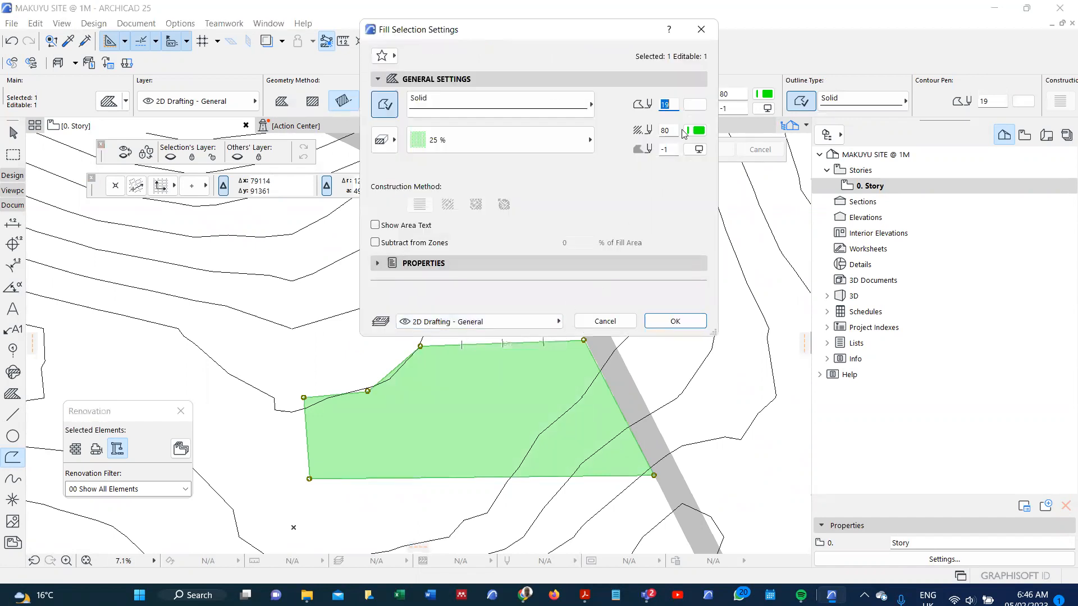
{"action": "left_click", "coordinate": [706, 110]}
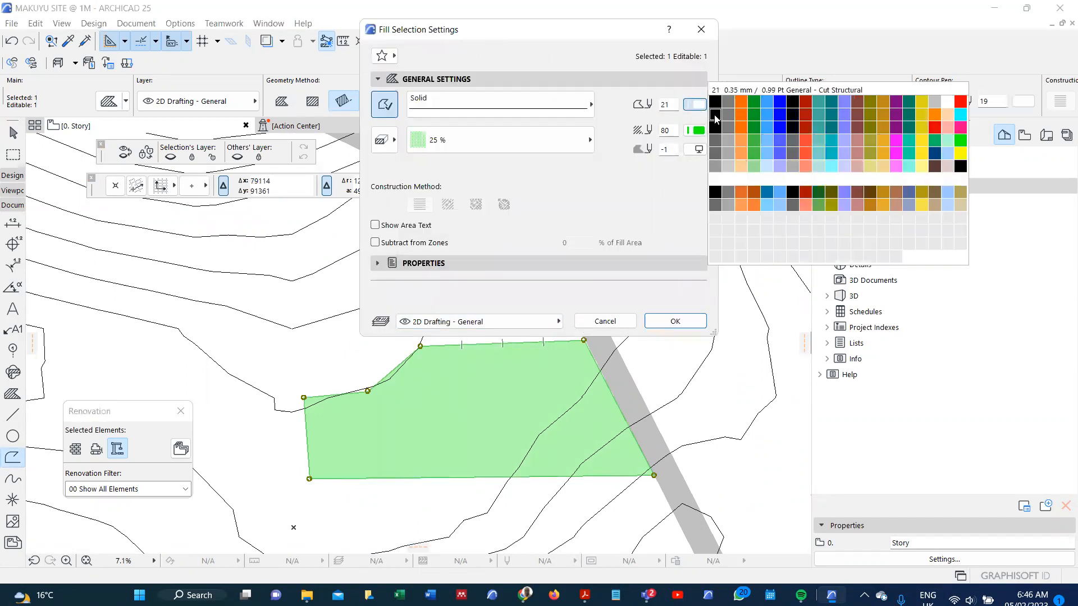
{"action": "left_click", "coordinate": [715, 116]}
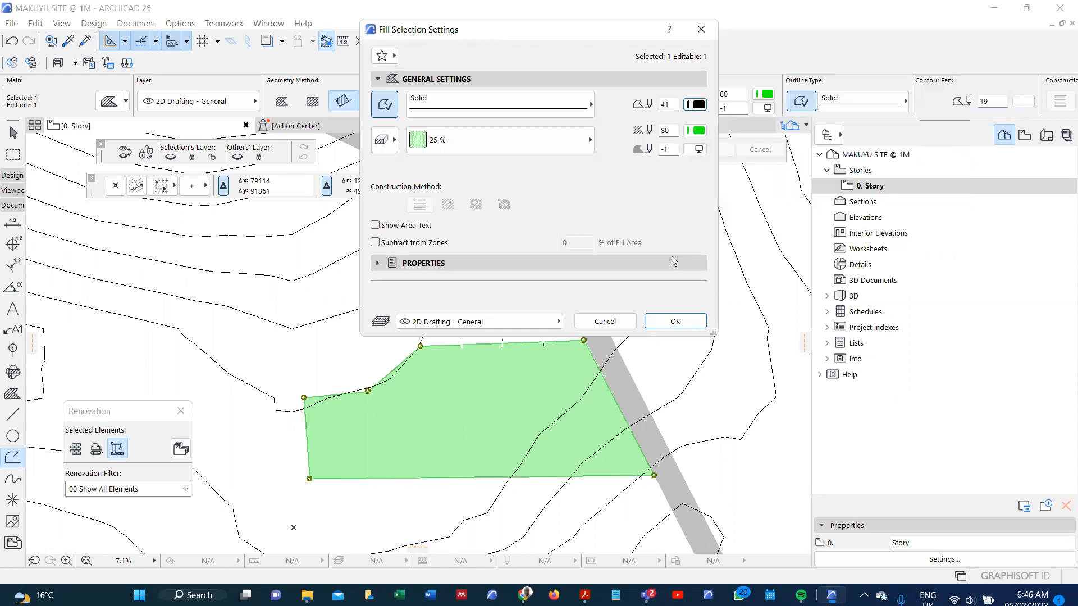
{"action": "left_click", "coordinate": [663, 322]}
{"action": "key", "text": "Escape"}
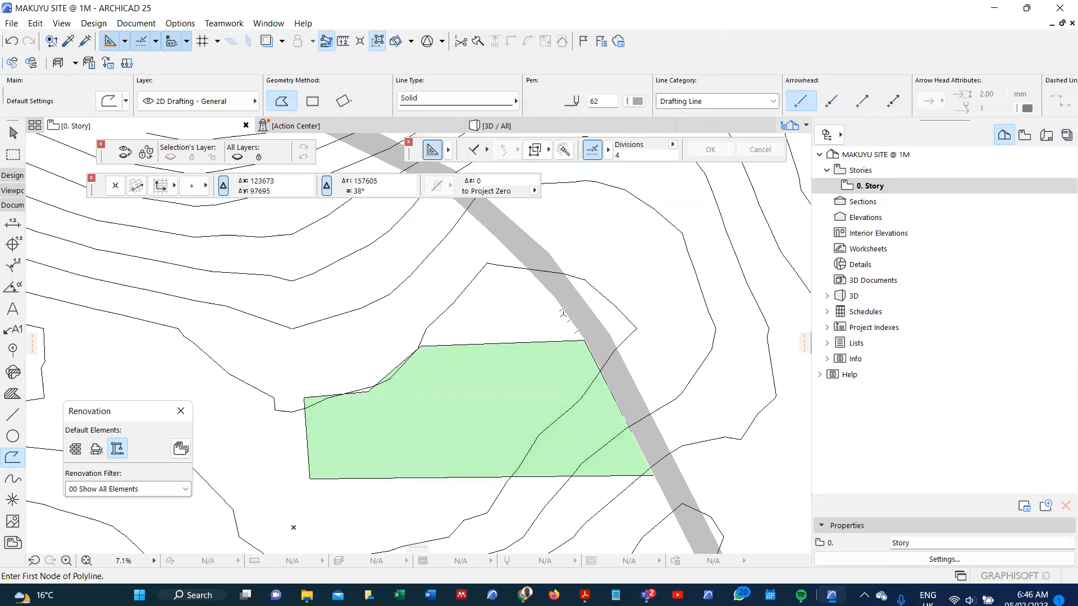
Select the grey road strip fill and set its contour pen to 41 in the fill settings
{"action": "right_click", "coordinate": [565, 313]}
{"action": "key", "text": "Escape"}
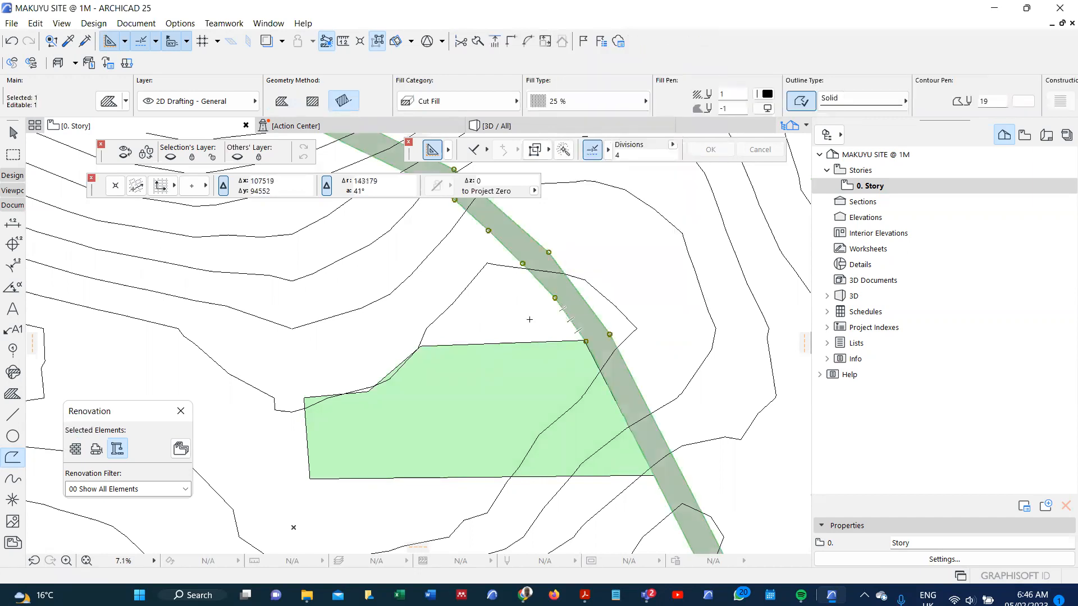
{"action": "key", "text": "ctrl+t"}
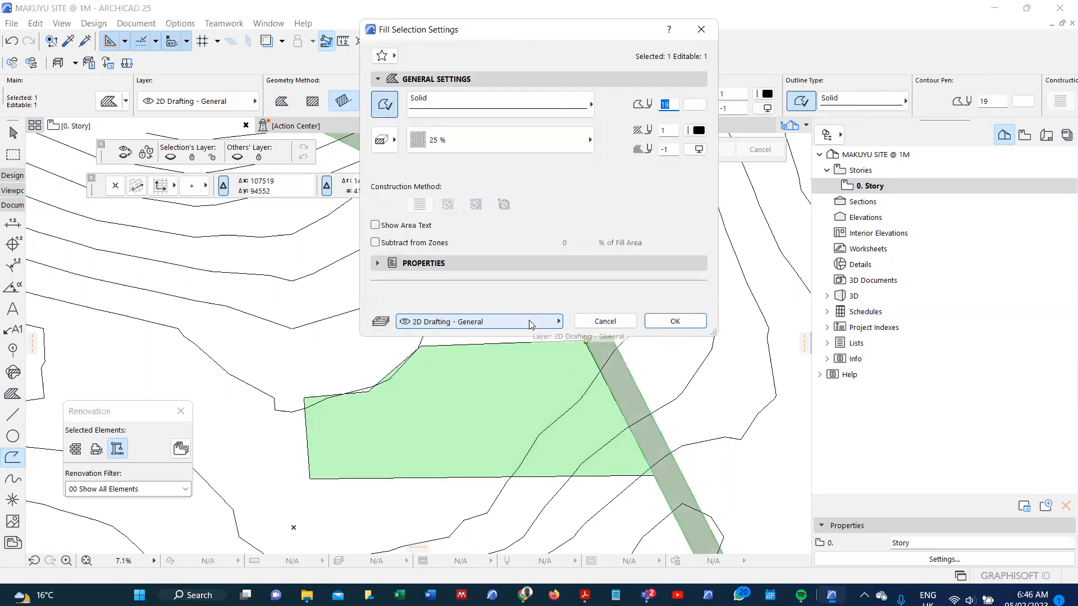
{"action": "left_click", "coordinate": [691, 105]}
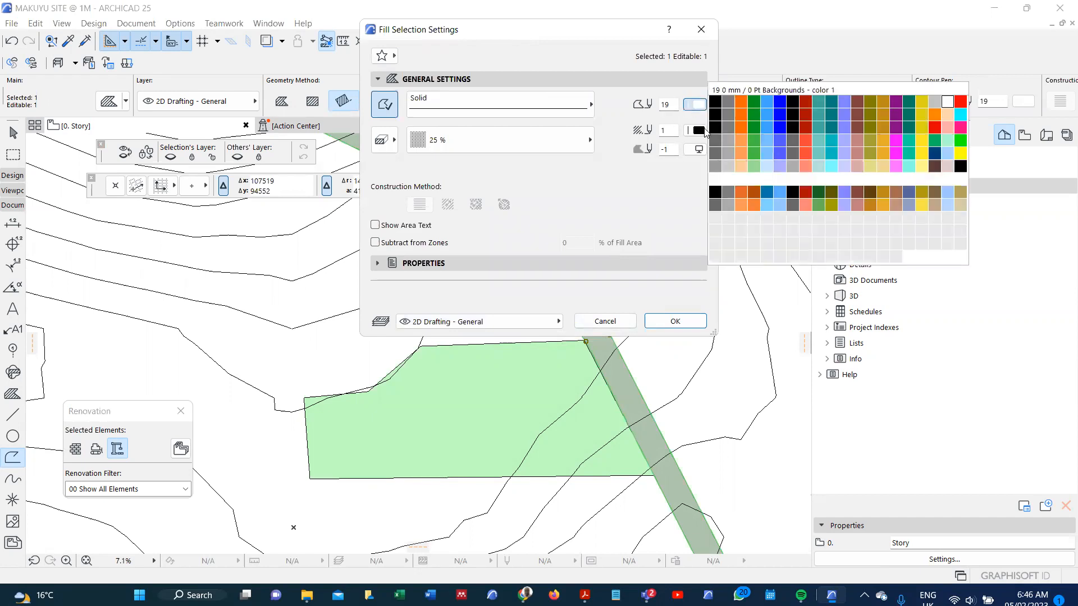
{"action": "left_click", "coordinate": [708, 152]}
{"action": "left_click", "coordinate": [674, 320]}
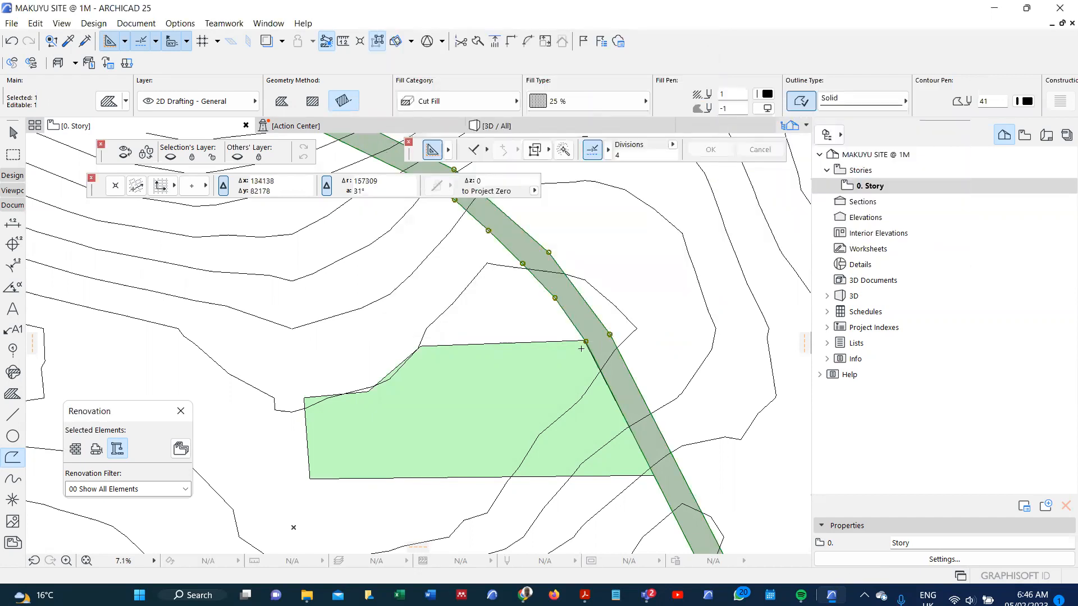
Move the road fill's edge node onto the upper road-side corner of the green site polygon
{"action": "scroll", "coordinate": [549, 352], "scroll_direction": "up", "scroll_amount": 5}
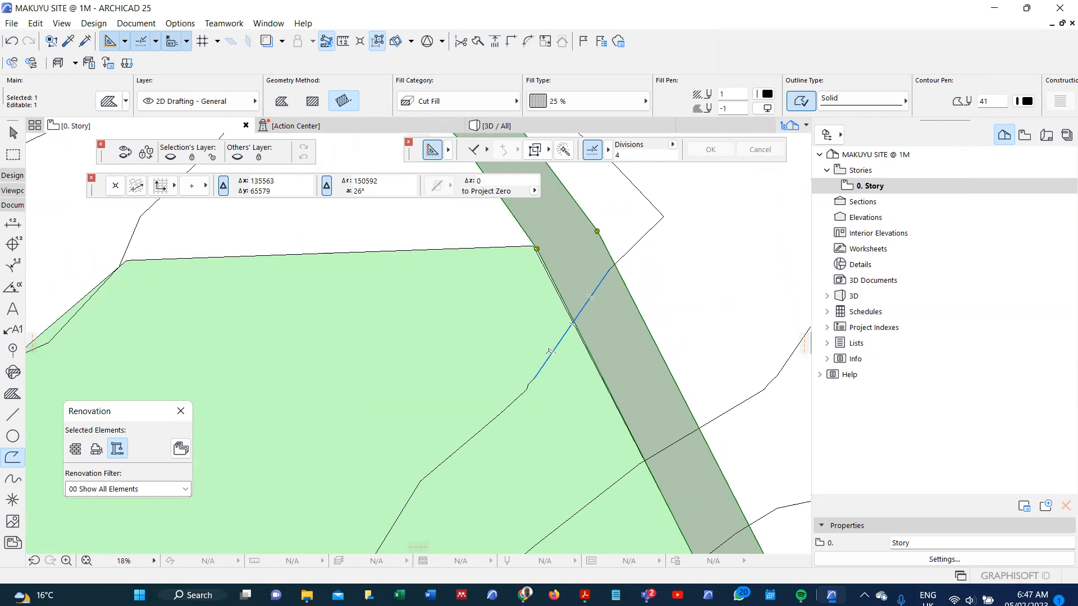
{"action": "scroll", "coordinate": [549, 353], "scroll_direction": "down", "scroll_amount": 4}
{"action": "scroll", "coordinate": [497, 236], "scroll_direction": "up", "scroll_amount": 8}
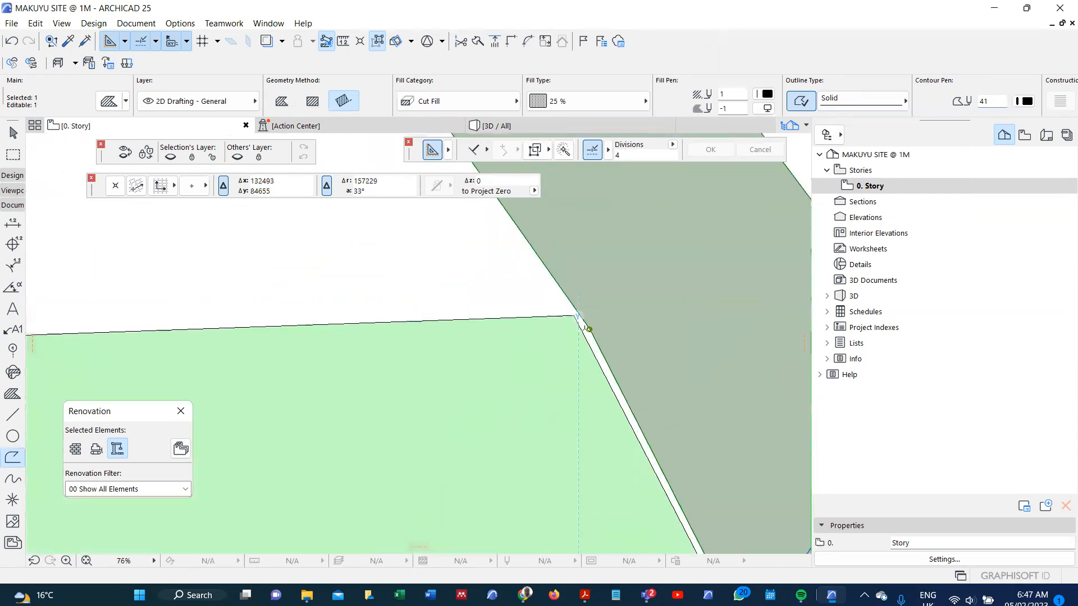
{"action": "left_click", "coordinate": [589, 328]}
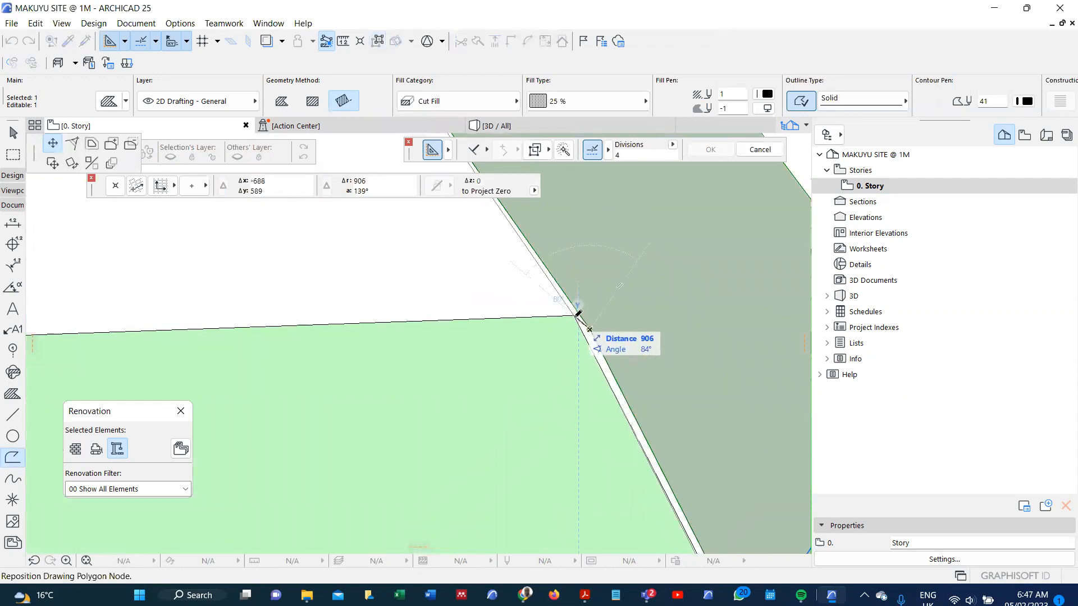
{"action": "left_click", "coordinate": [578, 314]}
{"action": "scroll", "coordinate": [572, 332], "scroll_direction": "down", "scroll_amount": 5}
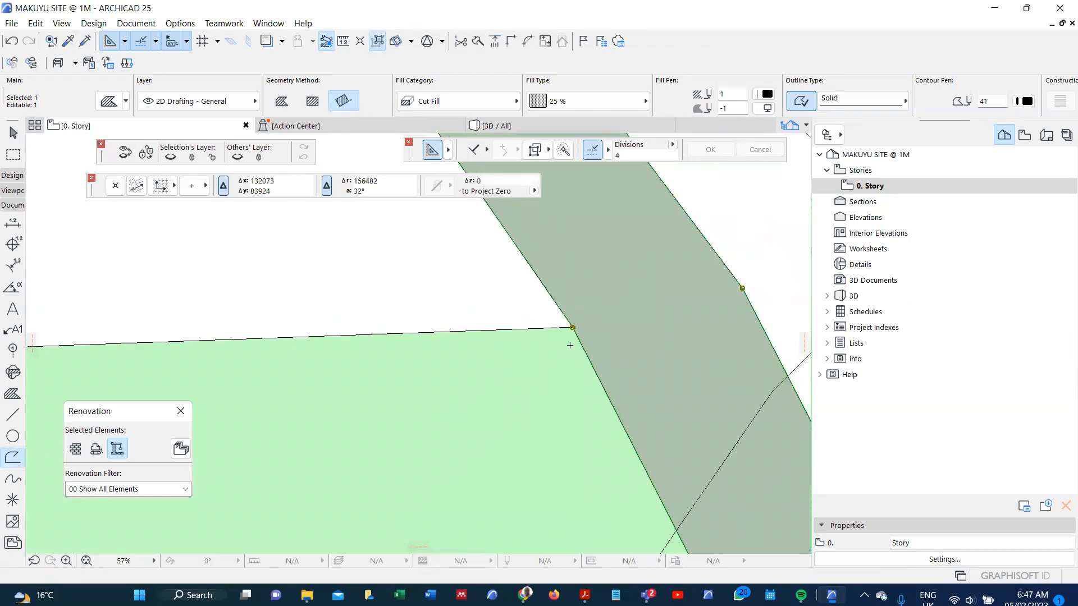
{"action": "scroll", "coordinate": [570, 344], "scroll_direction": "down", "scroll_amount": 4}
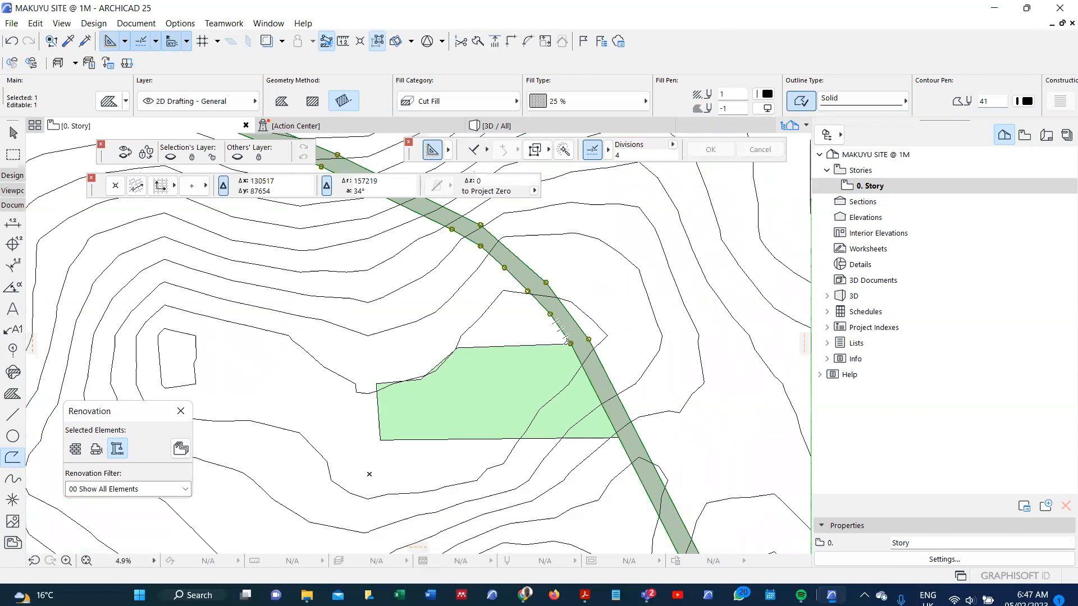
Insert a new node in the road fill's edge and place it on the site polygon's lower road-side corner
{"action": "scroll", "coordinate": [616, 449], "scroll_direction": "up", "scroll_amount": 4}
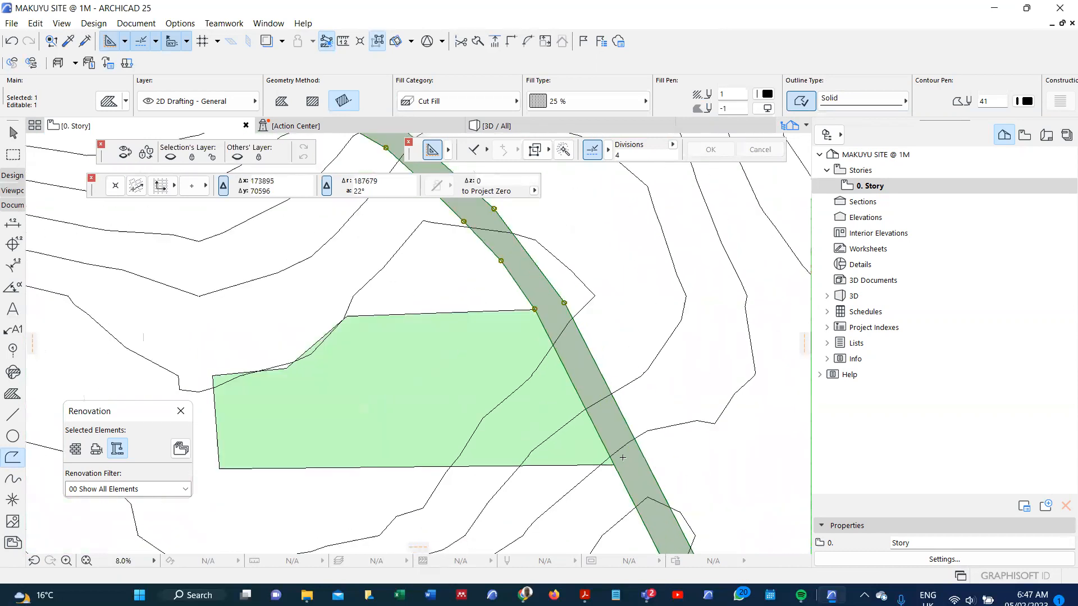
{"action": "scroll", "coordinate": [633, 423], "scroll_direction": "up", "scroll_amount": 9}
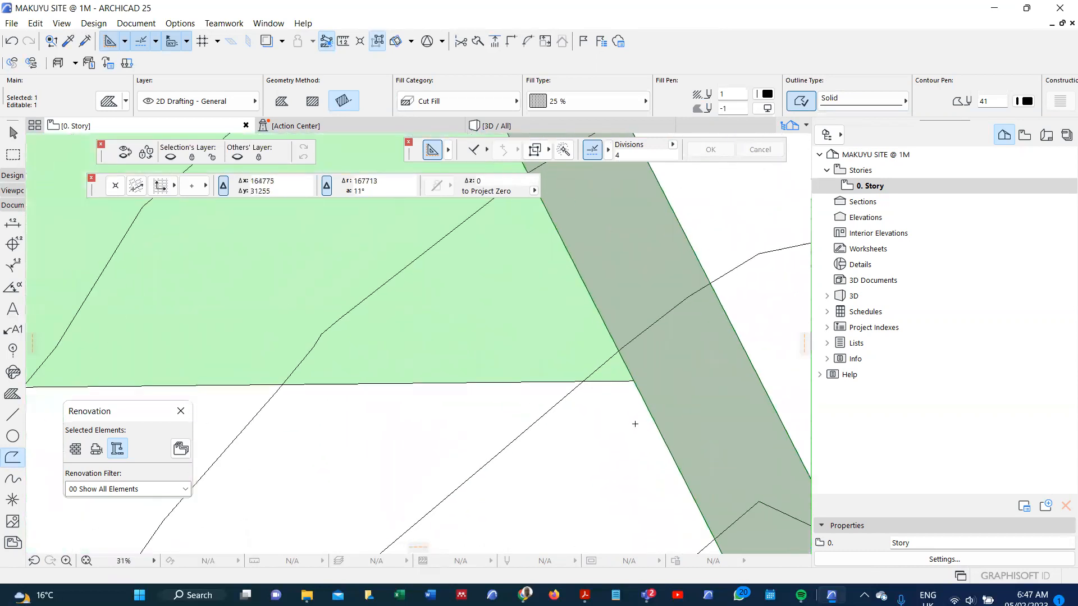
{"action": "left_click", "coordinate": [622, 305]}
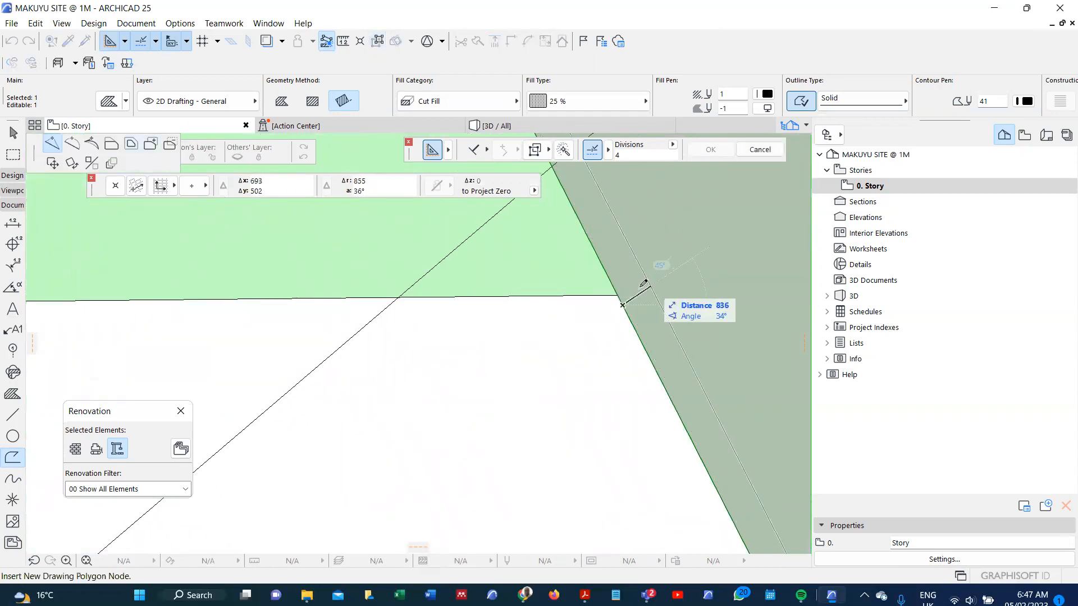
{"action": "left_click", "coordinate": [625, 292]}
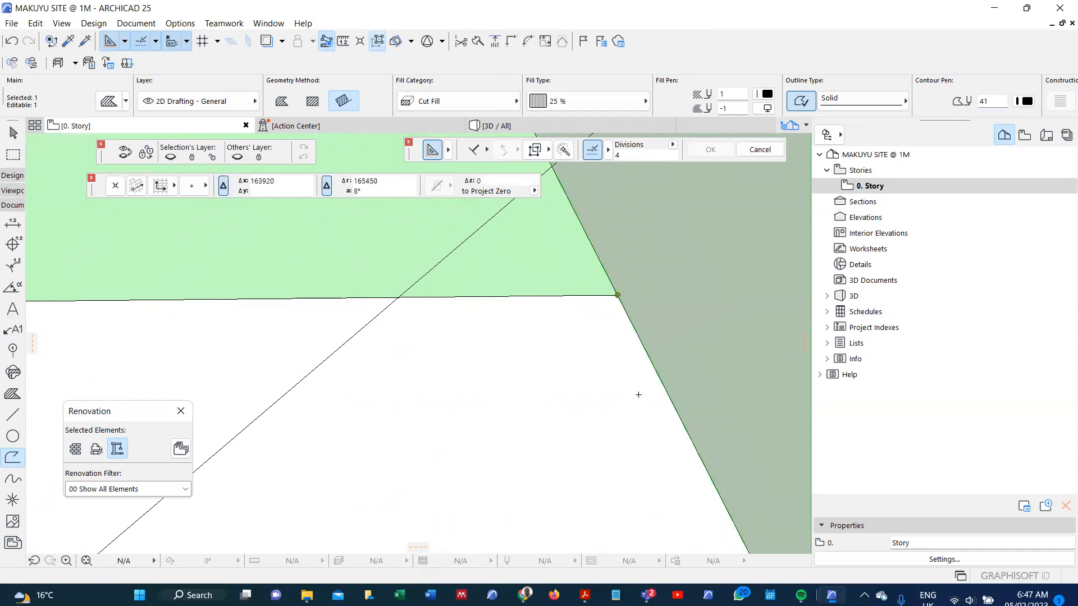
{"action": "scroll", "coordinate": [645, 433], "scroll_direction": "down", "scroll_amount": 9}
{"action": "scroll", "coordinate": [645, 433], "scroll_direction": "down", "scroll_amount": 4}
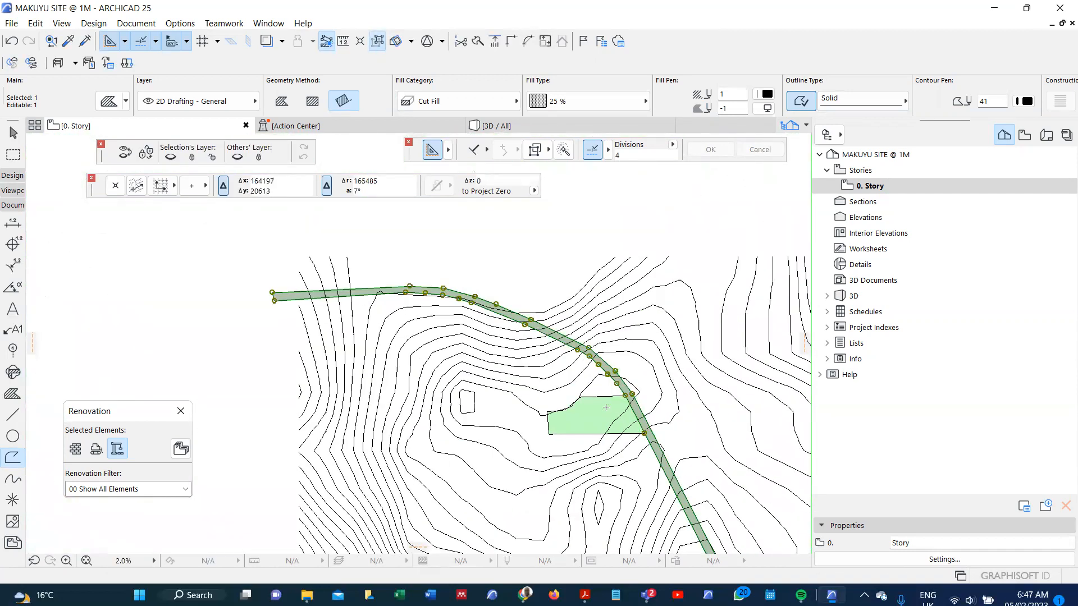
{"action": "scroll", "coordinate": [629, 395], "scroll_direction": "down", "scroll_amount": 2}
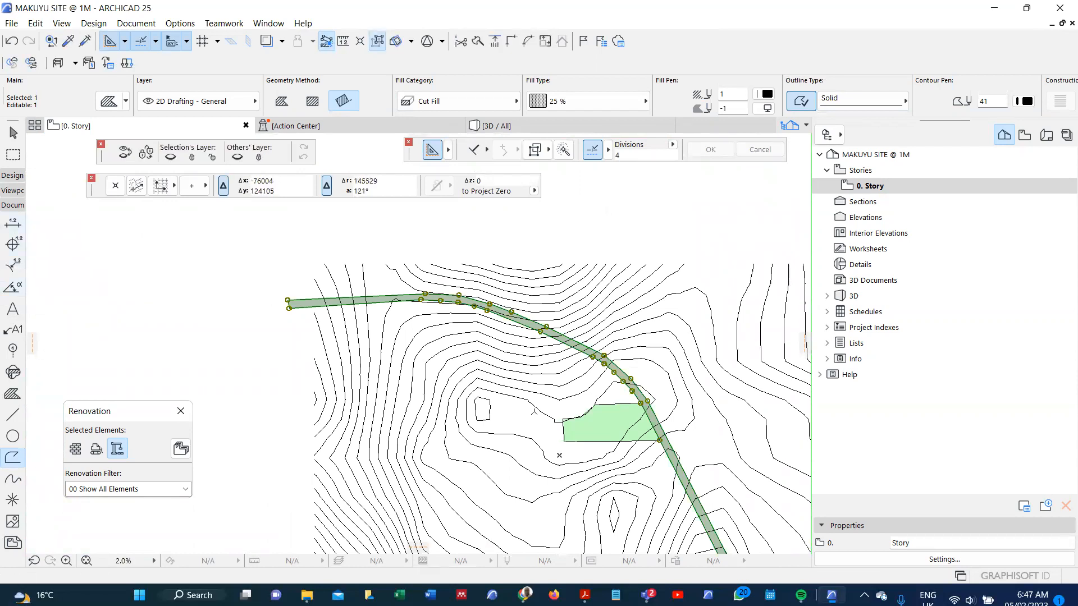
{"action": "key", "text": "Escape"}
Measure the site polygon's depth from its upper edge to its lower edge
{"action": "scroll", "coordinate": [634, 442], "scroll_direction": "up", "scroll_amount": 4}
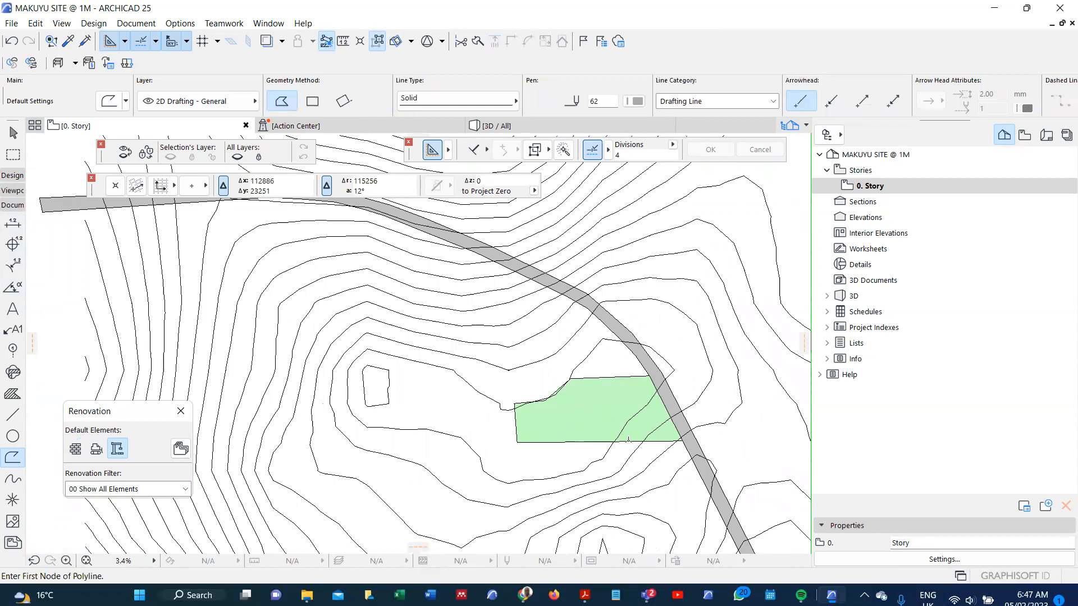
{"action": "key", "text": "m"}
{"action": "scroll", "coordinate": [645, 412], "scroll_direction": "up", "scroll_amount": 4}
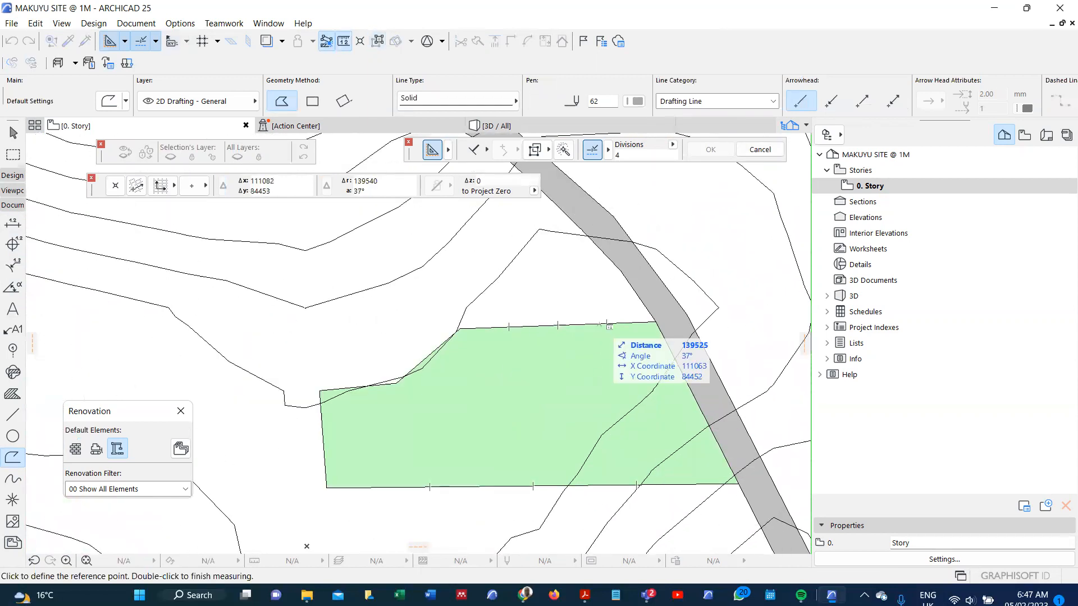
{"action": "left_click", "coordinate": [600, 325]}
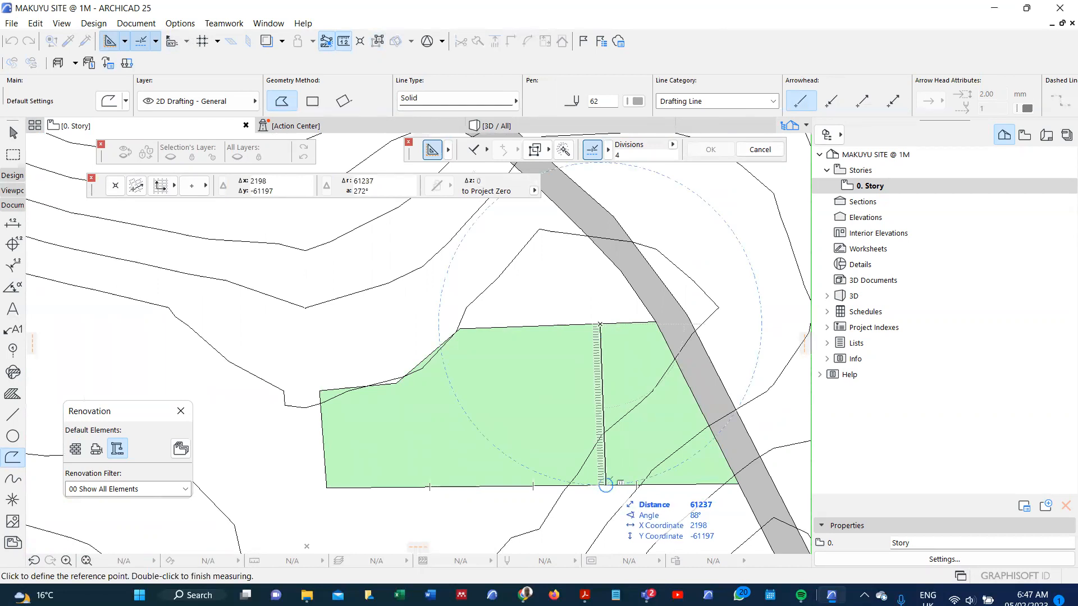
{"action": "key", "text": "Escape"}
Check the road strip's width with a temporary polyline starting at the site's road-side edge
{"action": "scroll", "coordinate": [694, 403], "scroll_direction": "up", "scroll_amount": 2}
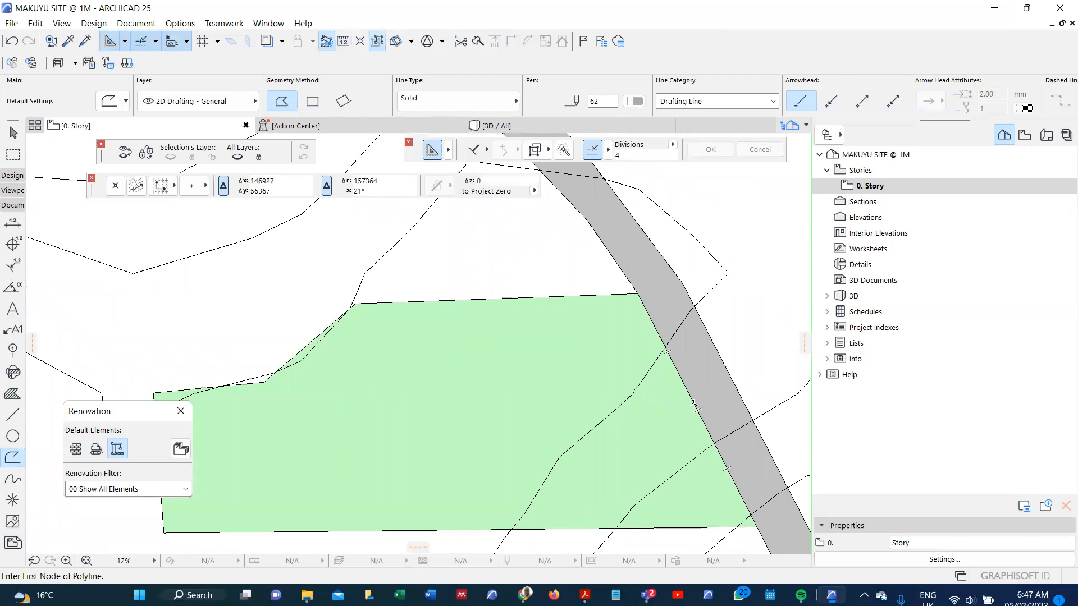
{"action": "left_click", "coordinate": [694, 404]}
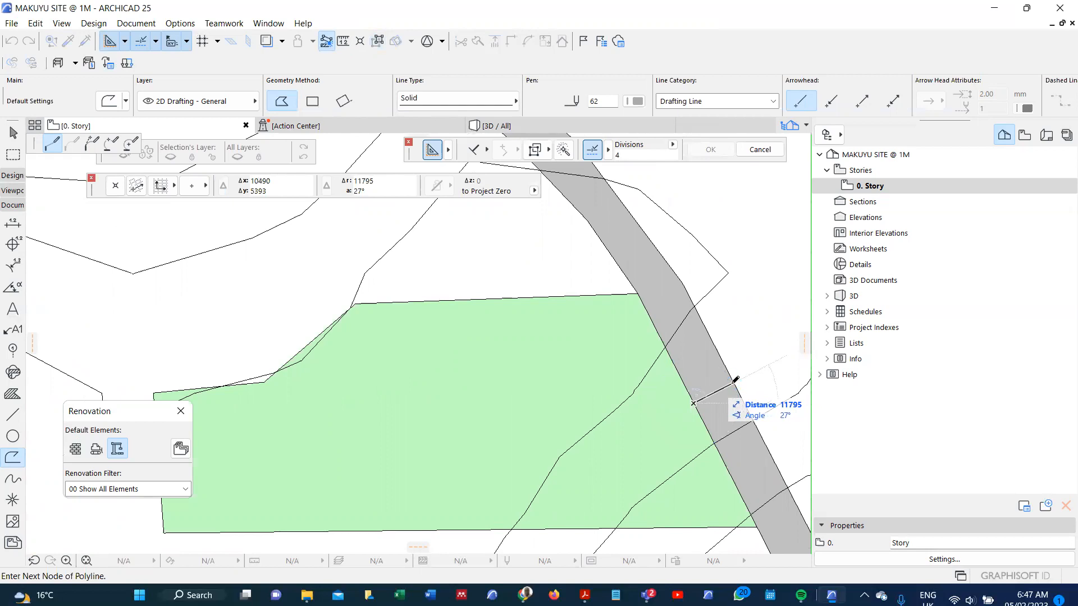
{"action": "key", "text": "Escape"}
Select all the separate lines along the road strip's outline and set their pen to 41
{"action": "scroll", "coordinate": [719, 381], "scroll_direction": "down", "scroll_amount": 3}
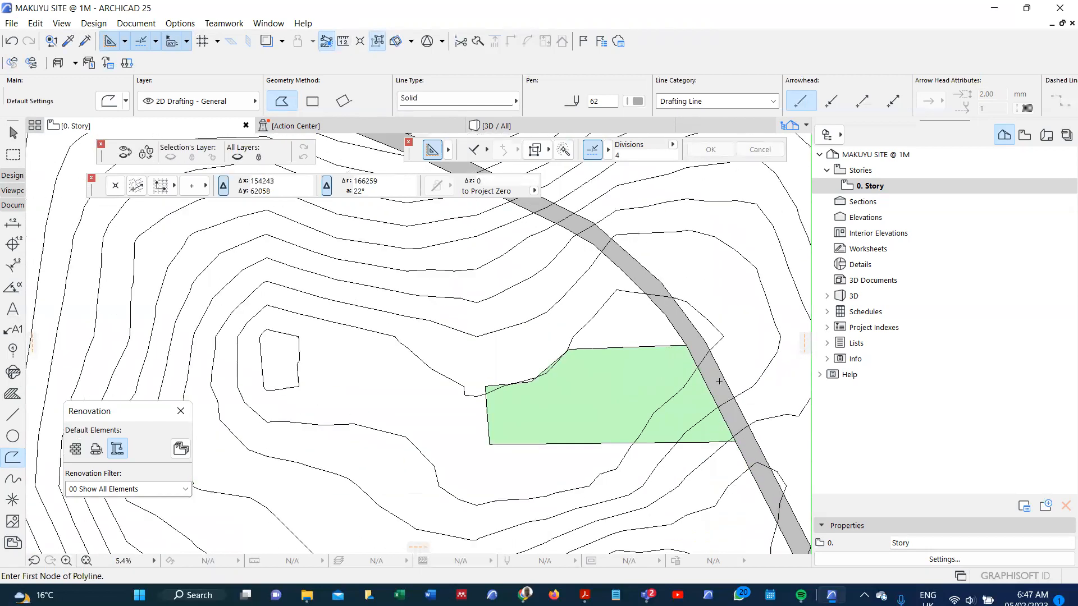
{"action": "scroll", "coordinate": [719, 382], "scroll_direction": "down", "scroll_amount": 2}
{"action": "scroll", "coordinate": [689, 315], "scroll_direction": "up", "scroll_amount": 4}
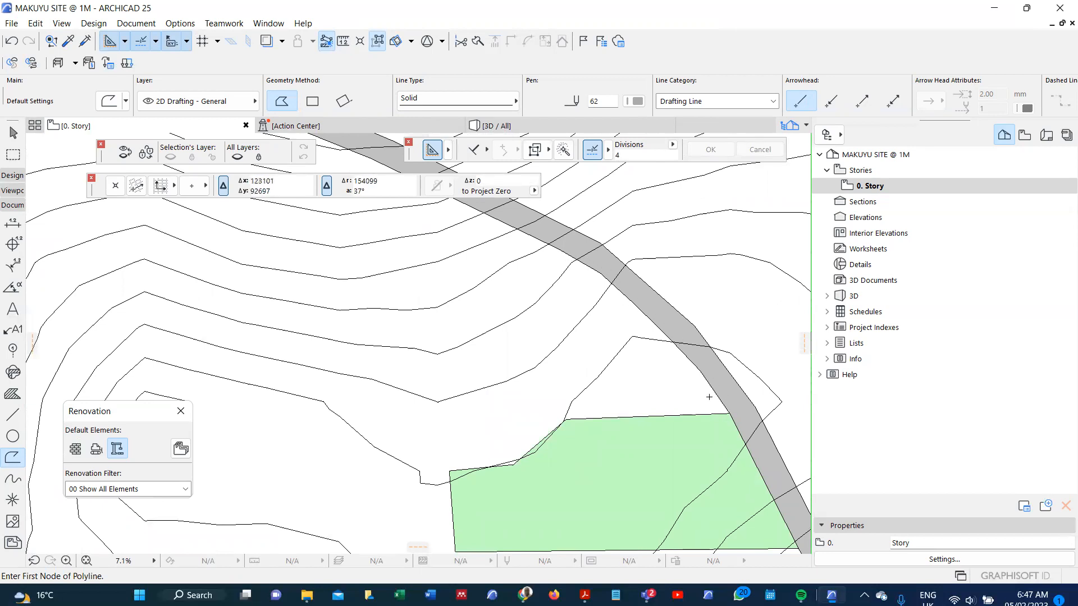
{"action": "scroll", "coordinate": [709, 397], "scroll_direction": "down", "scroll_amount": 5}
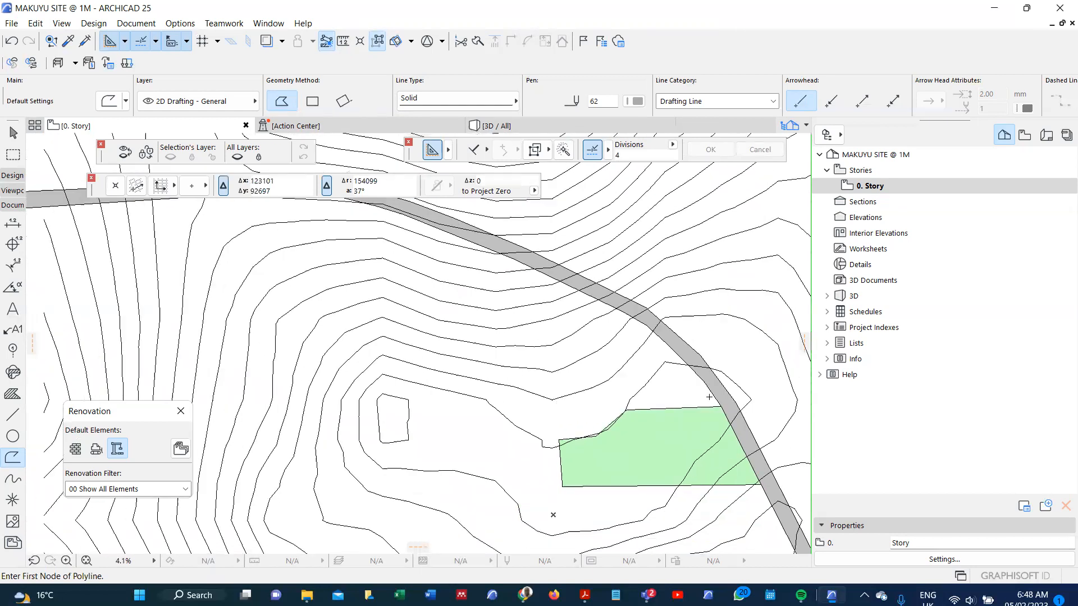
{"action": "left_click", "coordinate": [12, 420]}
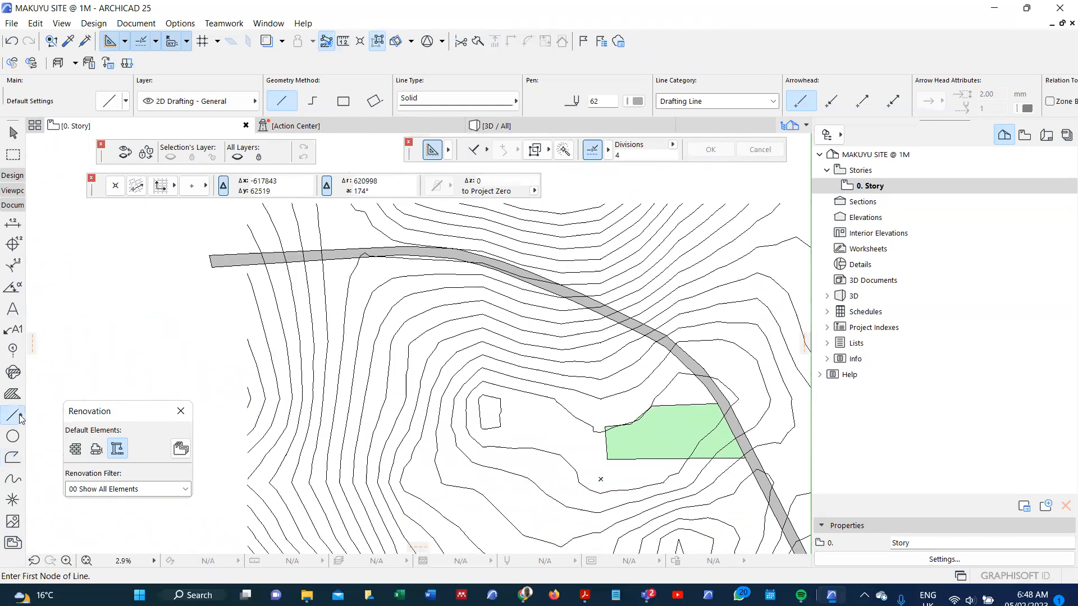
{"action": "scroll", "coordinate": [253, 250], "scroll_direction": "up", "scroll_amount": 7}
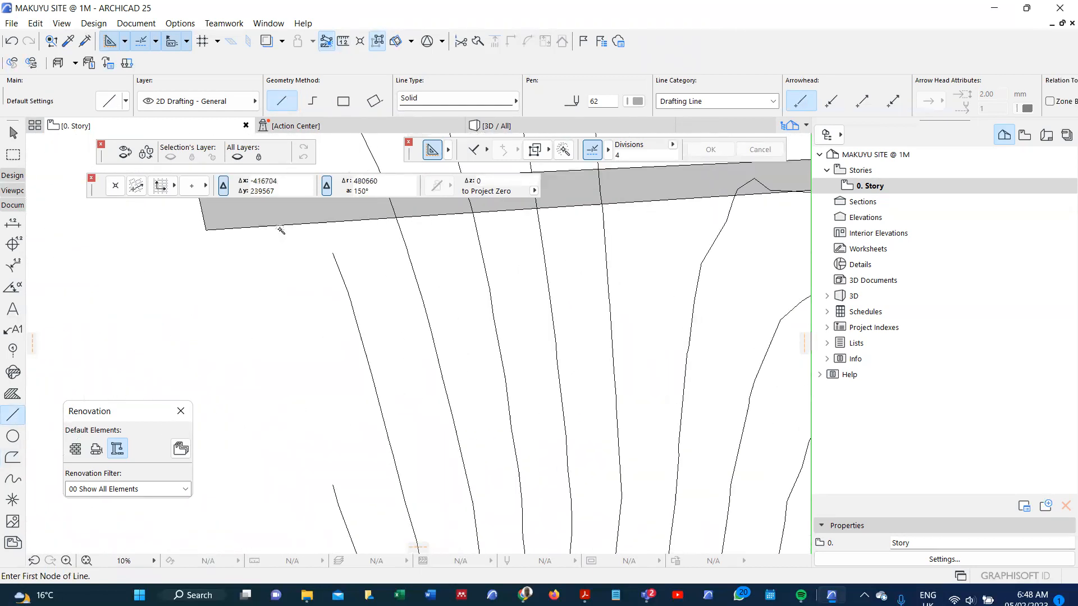
{"action": "left_click", "coordinate": [282, 225]}
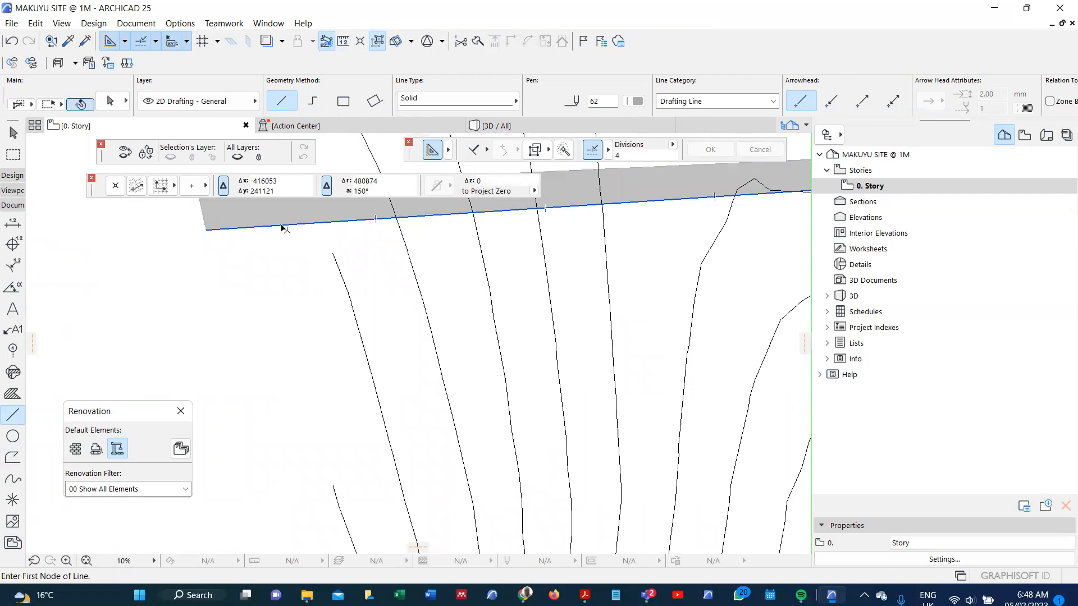
{"action": "scroll", "coordinate": [259, 311], "scroll_direction": "down", "scroll_amount": 2}
{"action": "scroll", "coordinate": [259, 311], "scroll_direction": "down", "scroll_amount": 1}
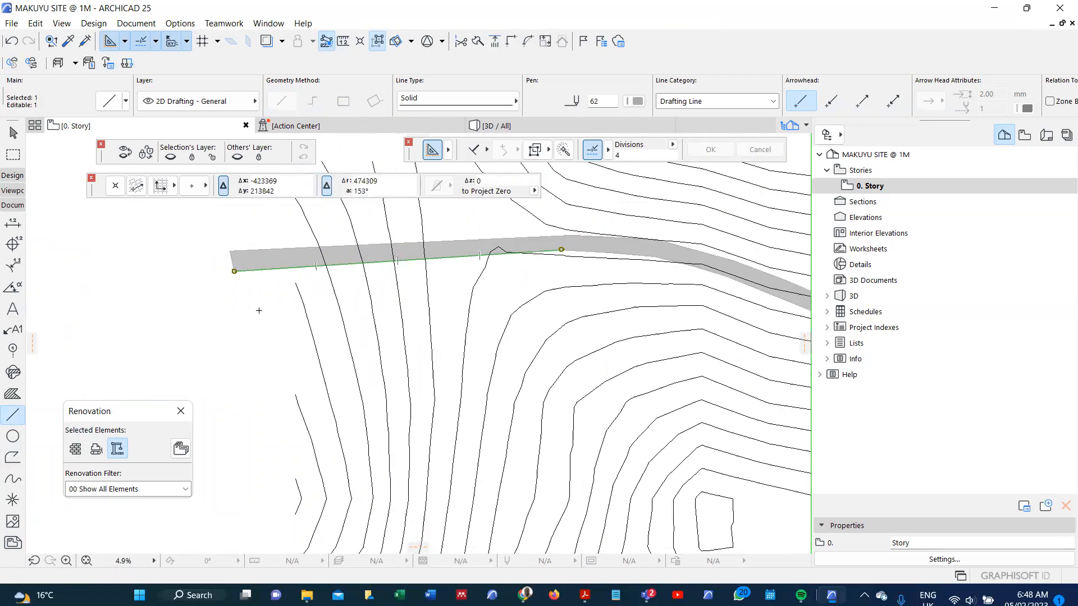
{"action": "key", "text": "ctrl+a"}
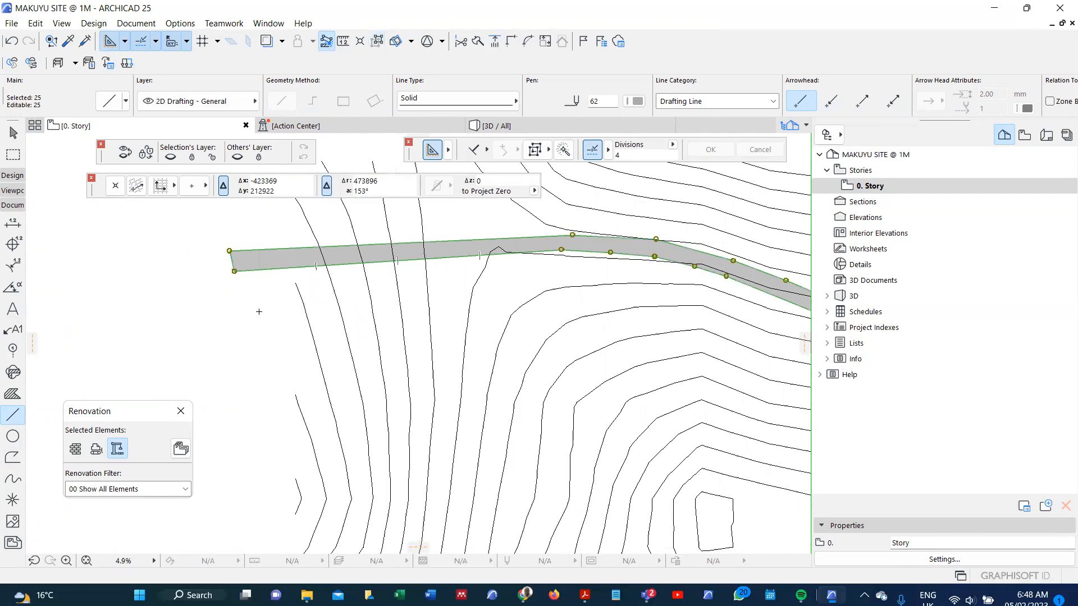
{"action": "left_click", "coordinate": [637, 103]}
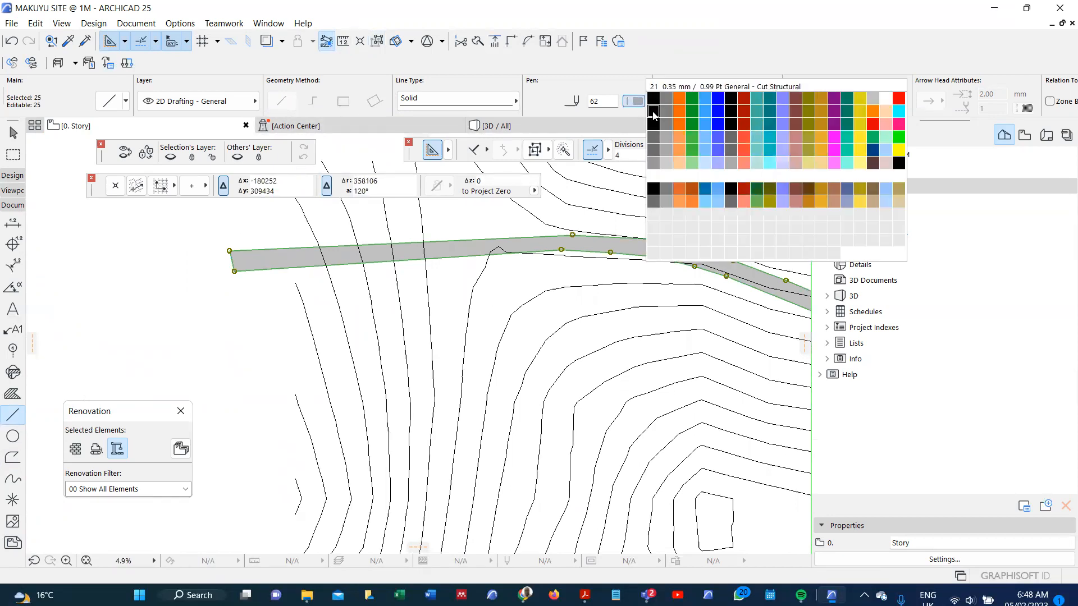
{"action": "left_click", "coordinate": [653, 124]}
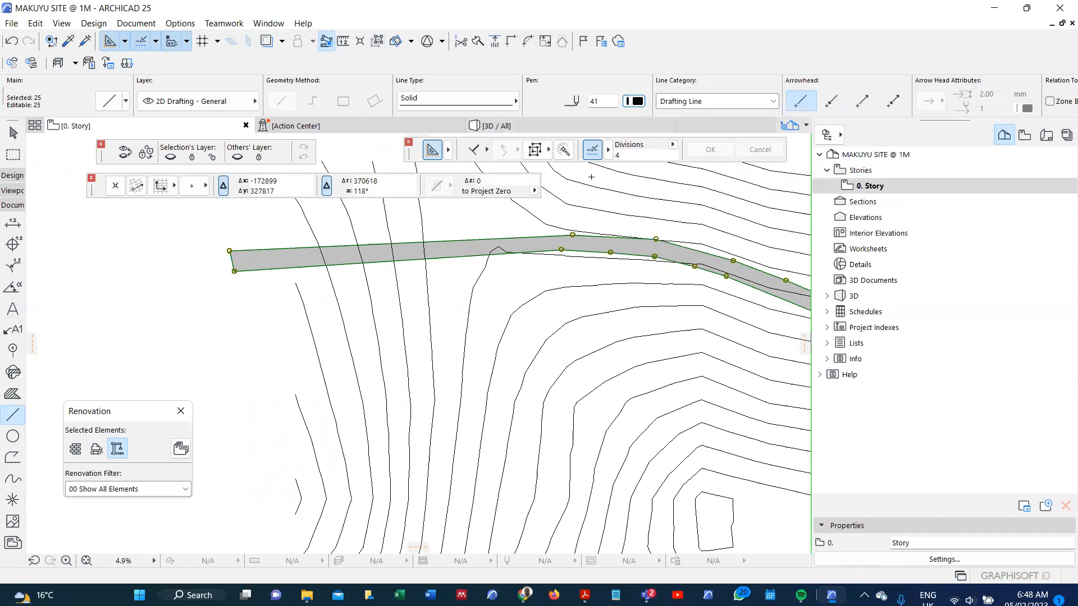
{"action": "scroll", "coordinate": [405, 344], "scroll_direction": "down", "scroll_amount": 6}
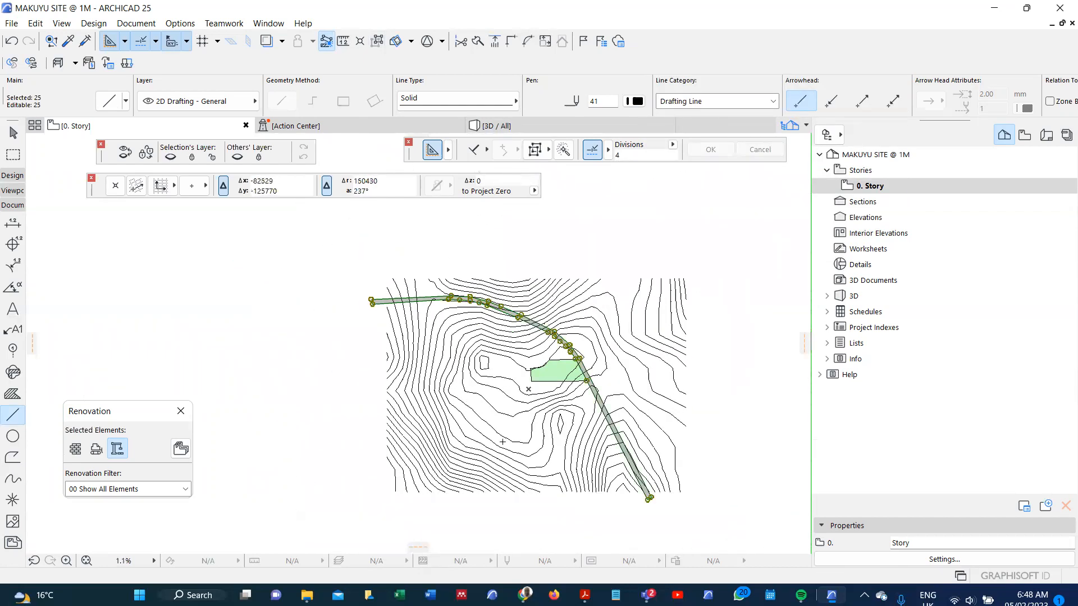
{"action": "scroll", "coordinate": [514, 337], "scroll_direction": "up", "scroll_amount": 2}
{"action": "scroll", "coordinate": [513, 337], "scroll_direction": "down", "scroll_amount": 3}
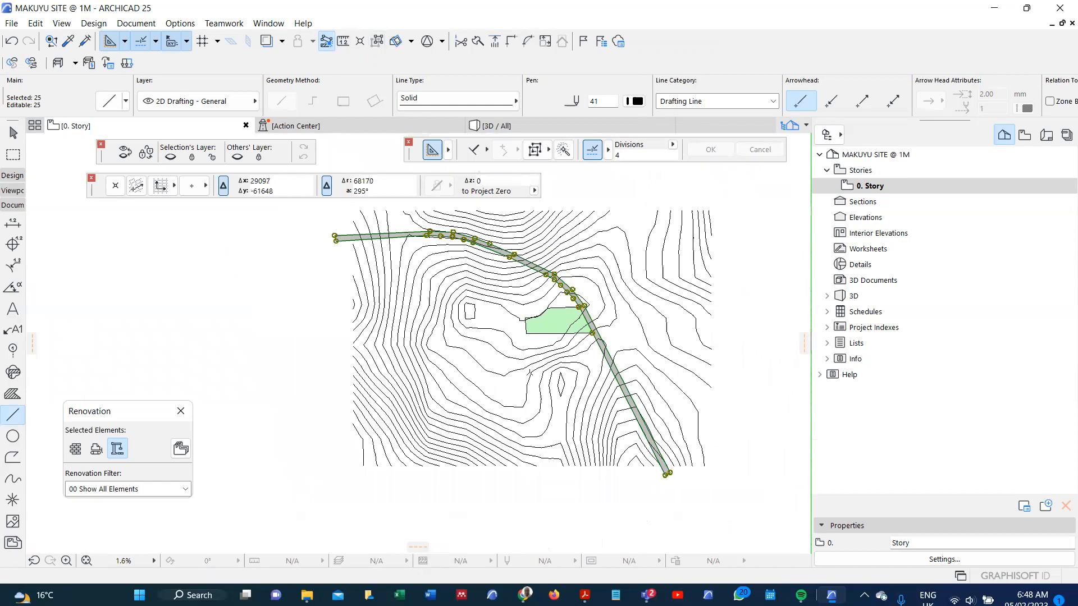
{"action": "scroll", "coordinate": [465, 320], "scroll_direction": "down", "scroll_amount": 3}
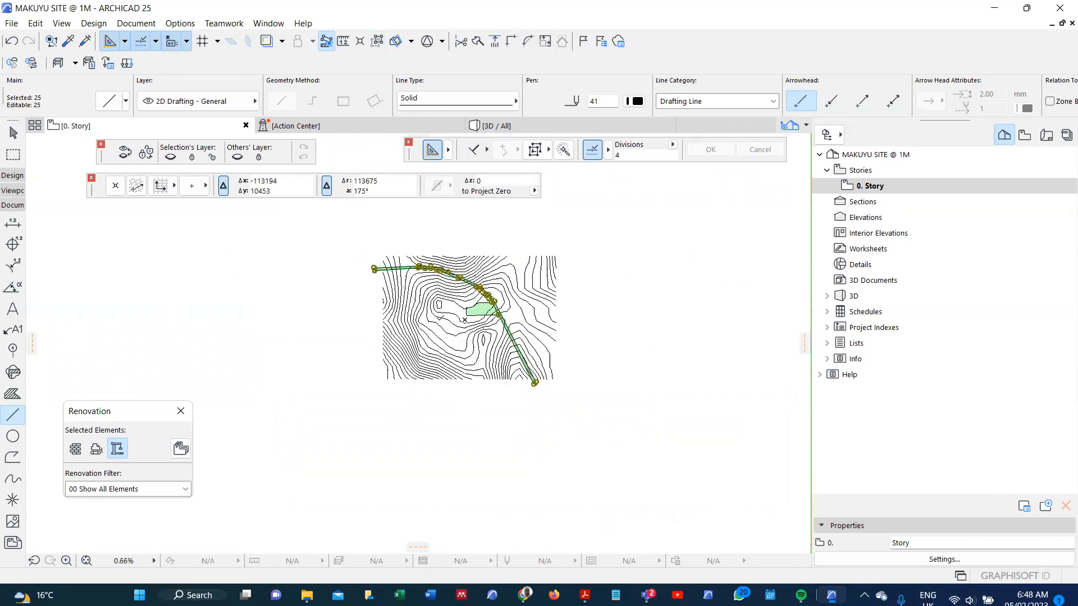
{"action": "key", "text": "ctrl+shift+d"}
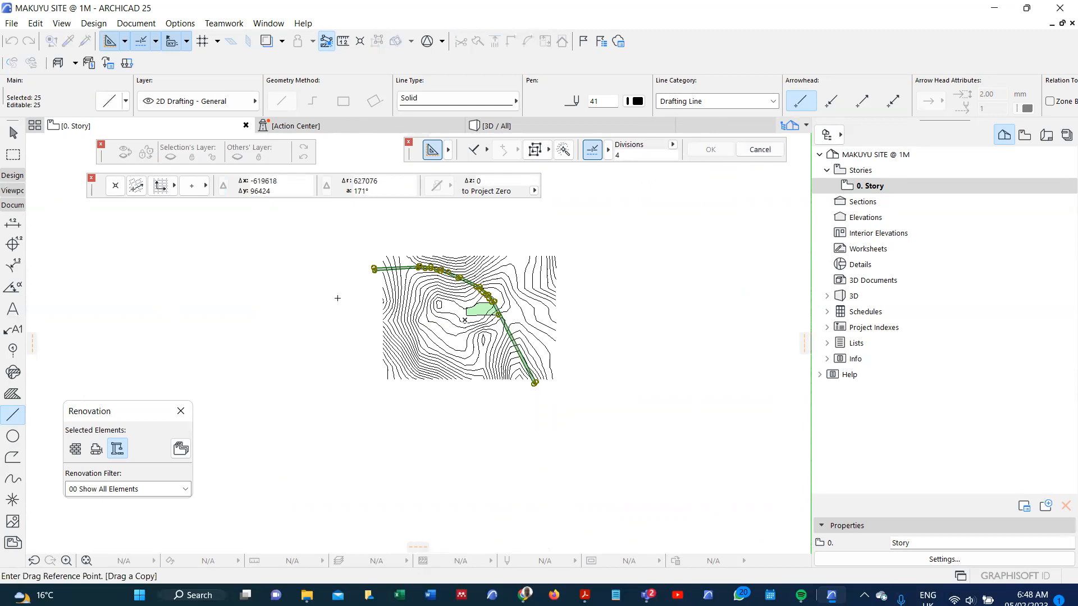
{"action": "right_click", "coordinate": [338, 299]}
{"action": "left_click", "coordinate": [354, 347]}
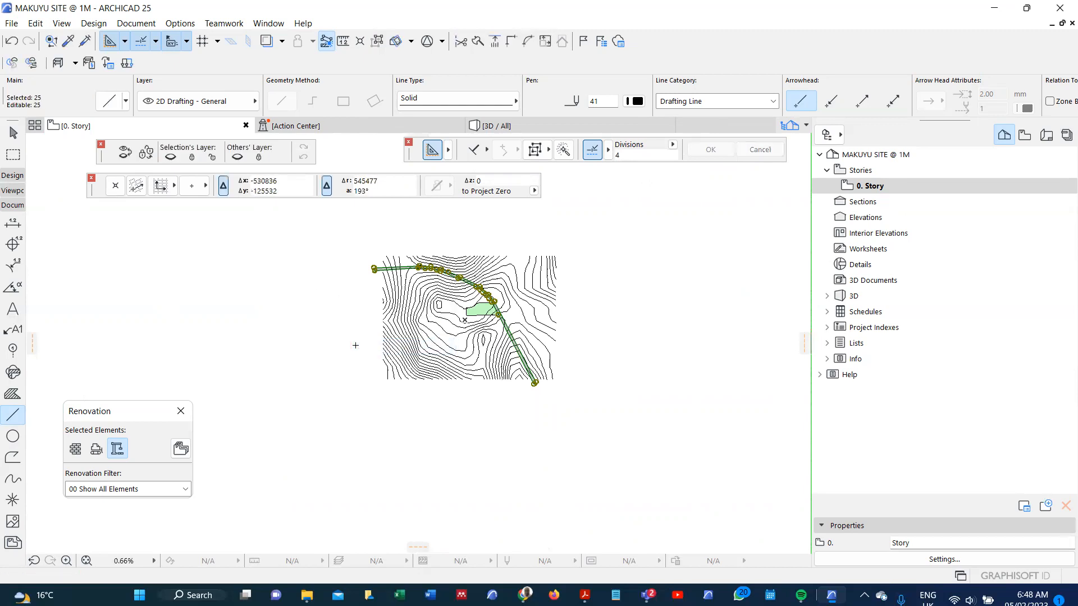
Try to move the selected road outline lines 100000 horizontally at an angle of 0°
{"action": "key", "text": "ctrl+d"}
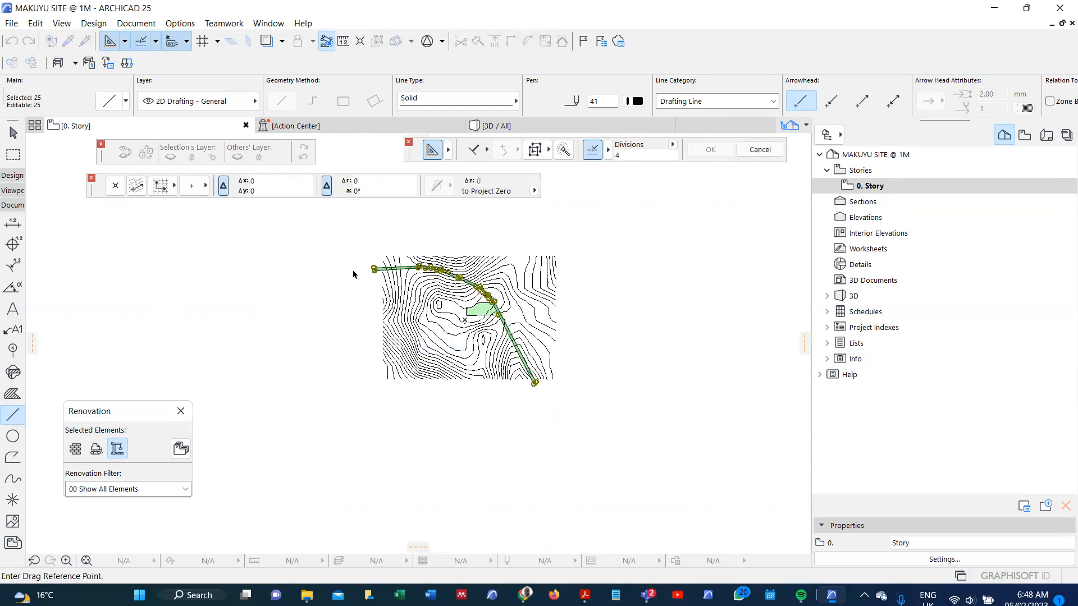
{"action": "left_click", "coordinate": [354, 272]}
{"action": "key", "text": "Tab"}
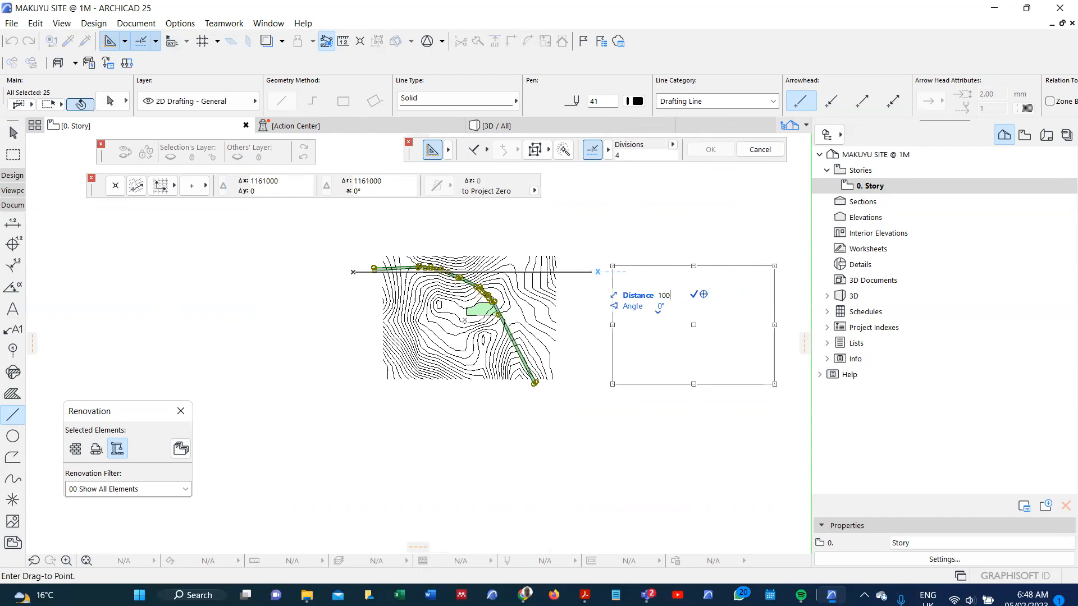
{"action": "type", "text": "100000"}
{"action": "key", "text": "Return"}
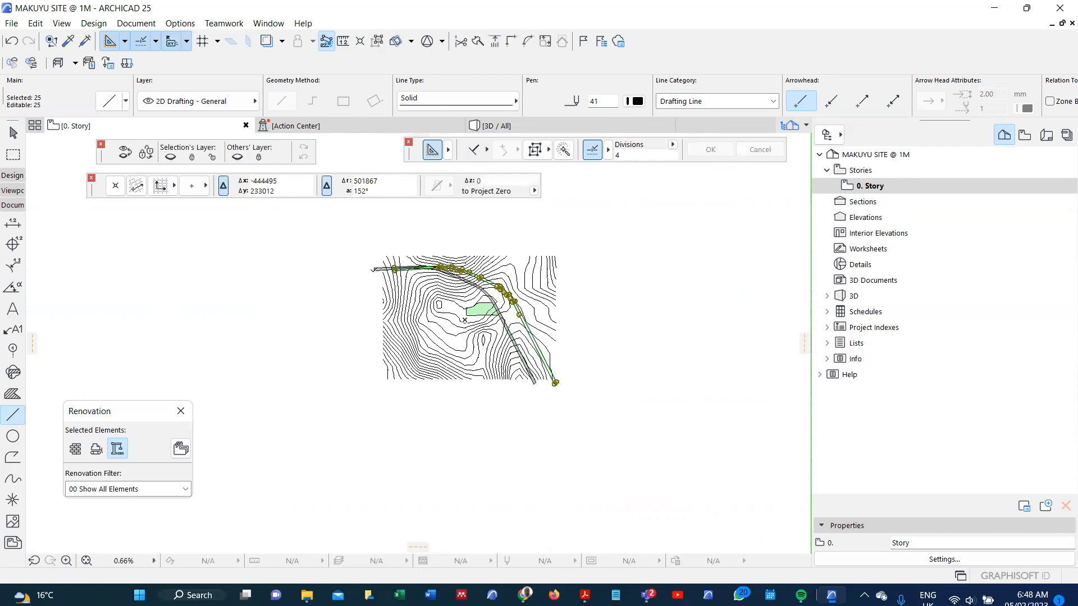
{"action": "key", "text": "ctrl+z"}
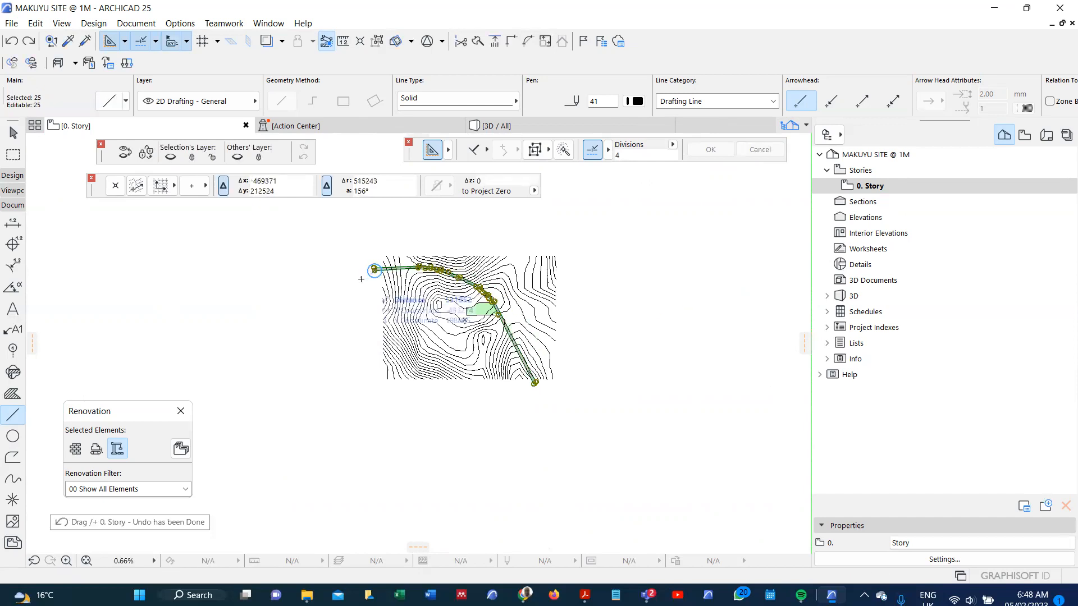
Move the selected road outline lines 1000000 horizontally, from the road's end into the empty area beside the contours, and deselect them
{"action": "key", "text": "ctrl+d"}
{"action": "left_click", "coordinate": [374, 271]}
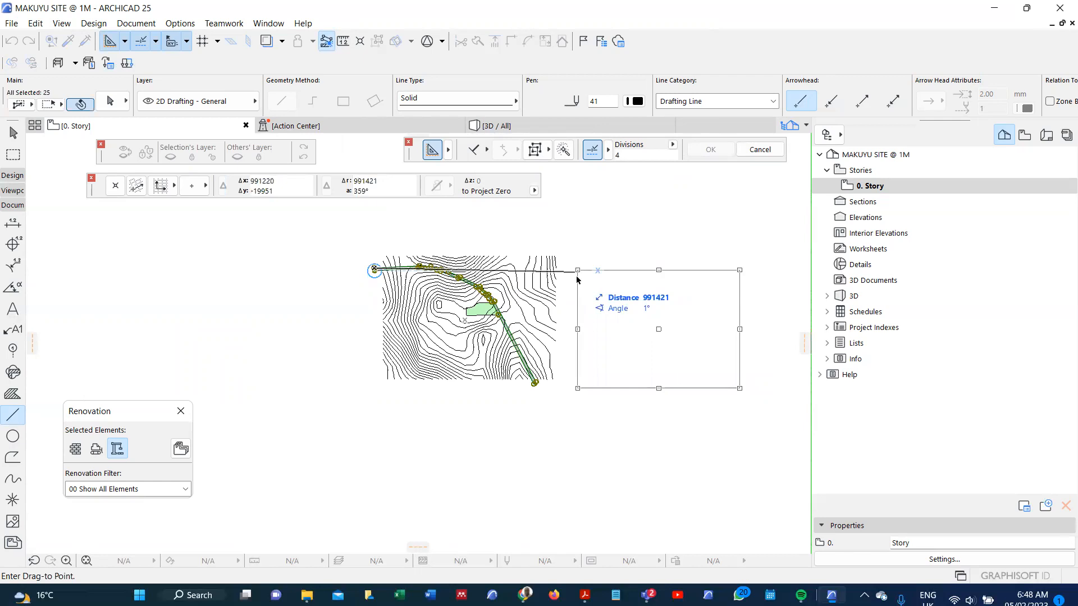
{"action": "scroll", "coordinate": [578, 279], "scroll_direction": "up", "scroll_amount": 3}
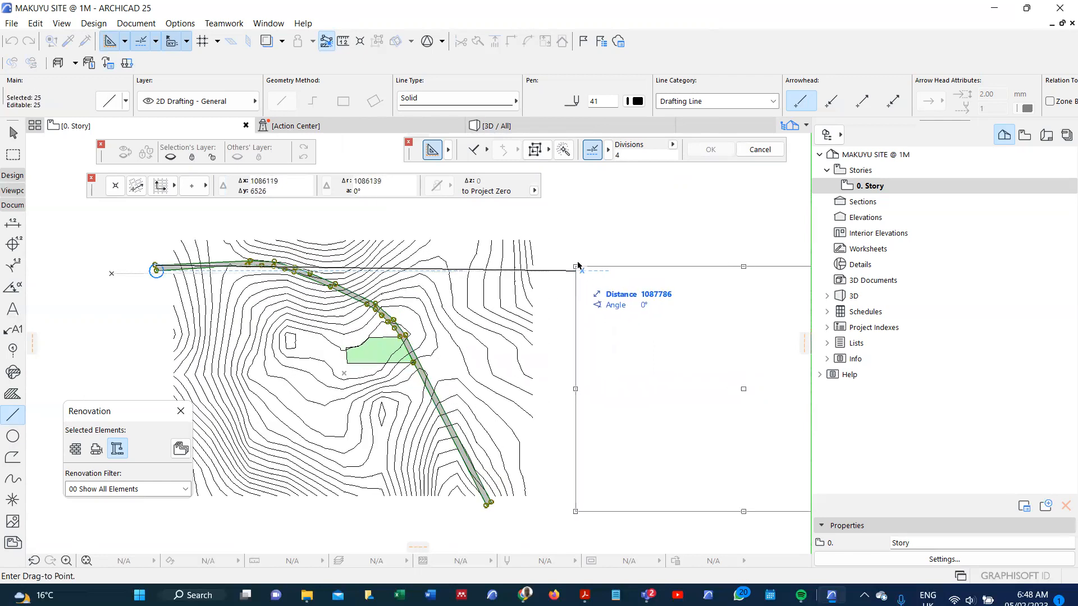
{"action": "key", "text": "Tab"}
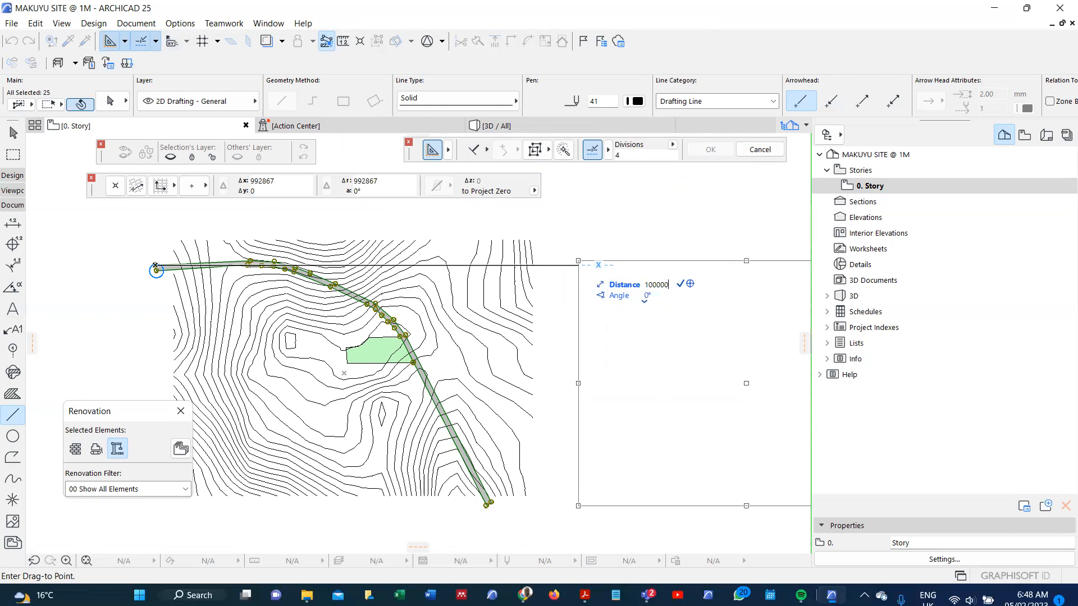
{"action": "type", "text": "1000000"}
{"action": "key", "text": "Return"}
{"action": "scroll", "coordinate": [561, 295], "scroll_direction": "down", "scroll_amount": 3}
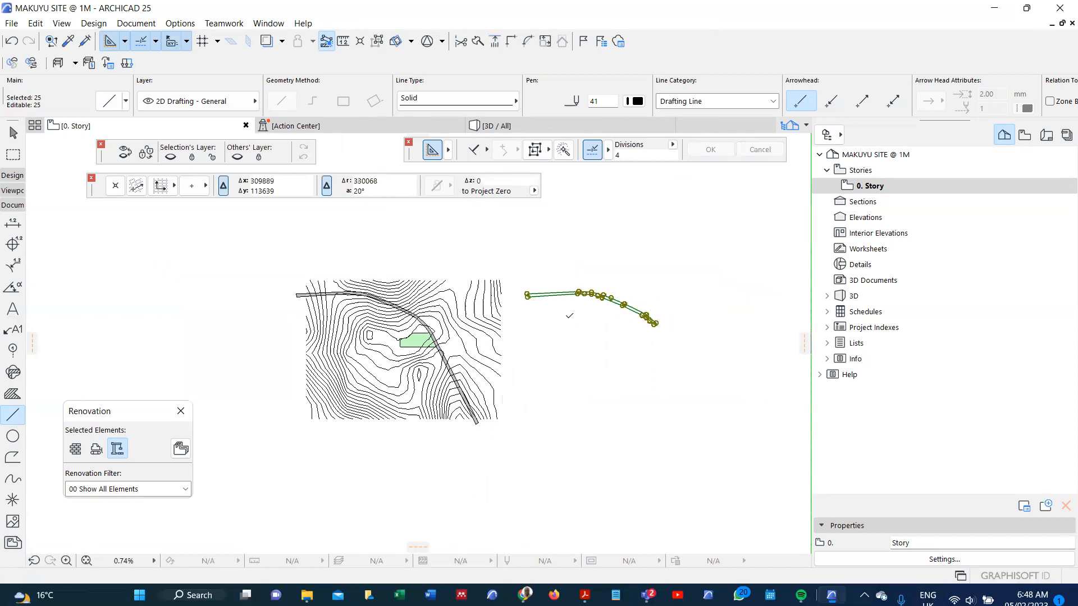
{"action": "scroll", "coordinate": [561, 295], "scroll_direction": "up", "scroll_amount": 3}
{"action": "scroll", "coordinate": [560, 296], "scroll_direction": "up", "scroll_amount": 3}
{"action": "key", "text": "Escape"}
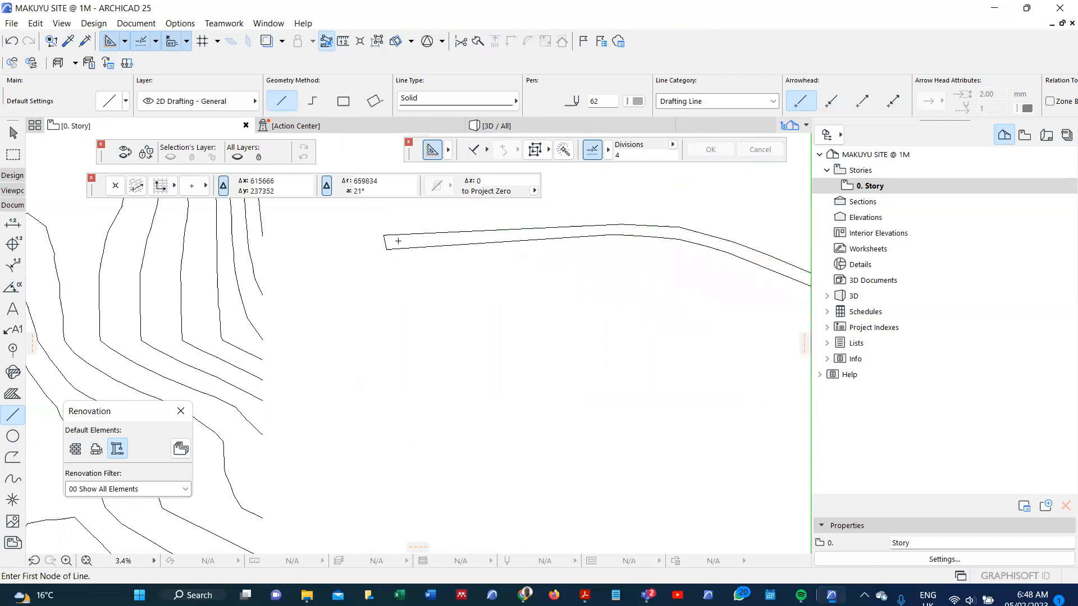
Reselect all the moved road lines with grouping suspended, and deselect the lower edge's segments along the first straight and bend
{"action": "key", "text": "ctrl+a"}
{"action": "key", "text": "alt+g"}
{"action": "left_click", "coordinate": [456, 246], "text": "shift"}
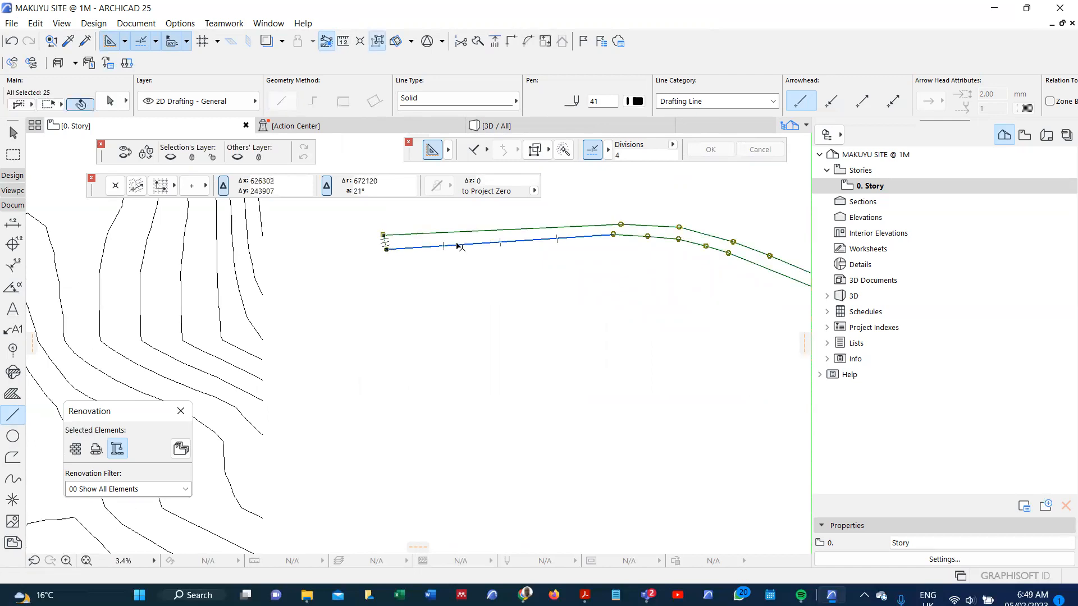
{"action": "scroll", "coordinate": [652, 246], "scroll_direction": "up", "scroll_amount": 3}
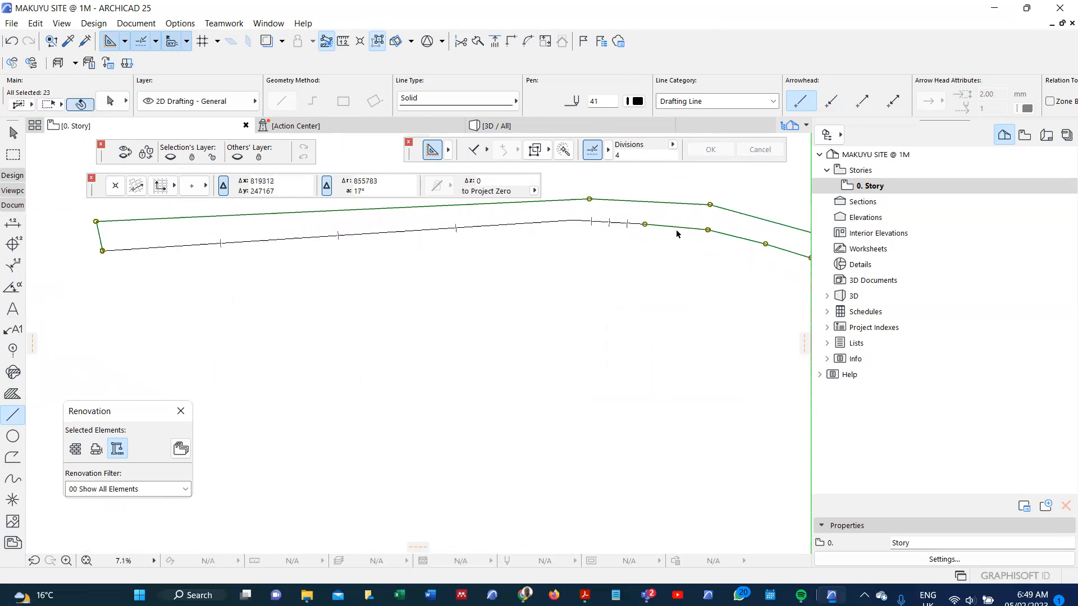
{"action": "scroll", "coordinate": [734, 237], "scroll_direction": "down", "scroll_amount": 2}
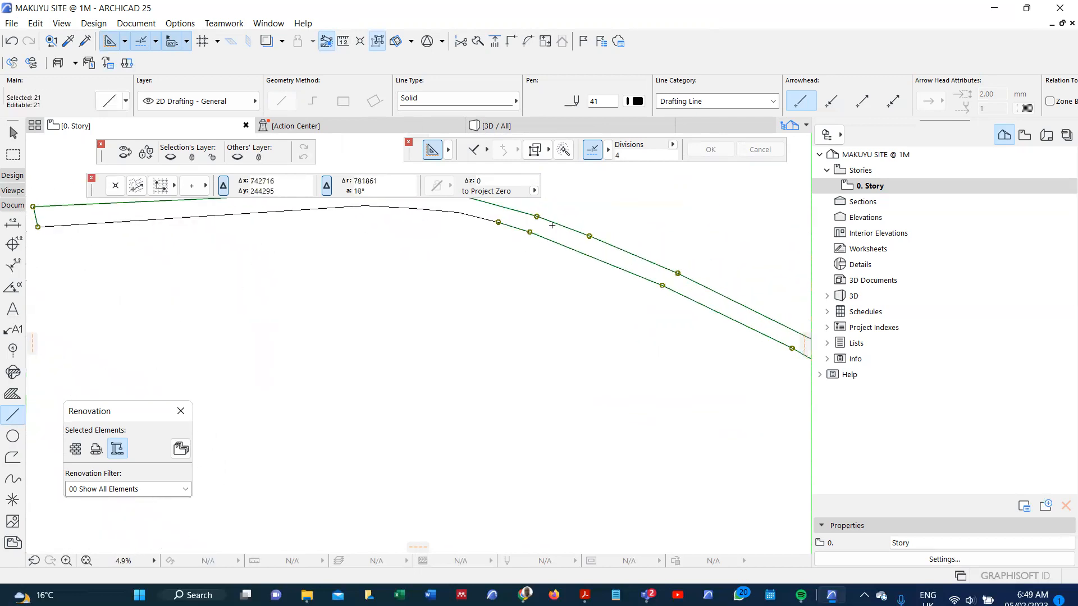
{"action": "left_click", "coordinate": [509, 229], "text": "shift"}
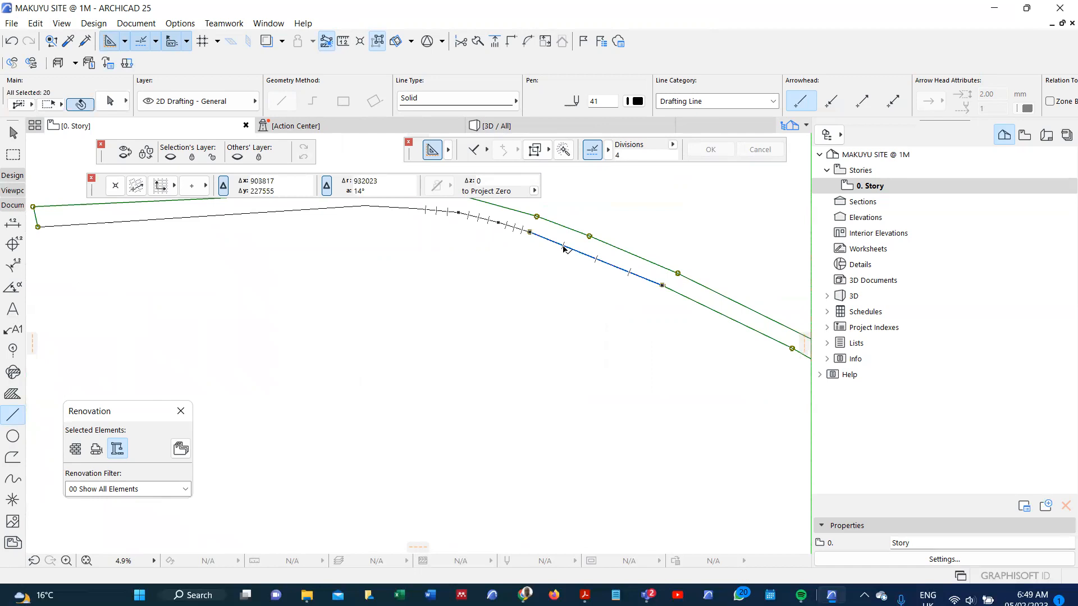
{"action": "left_click", "coordinate": [566, 247], "text": "shift"}
Remove the lower edge's remaining segments from the selection through the second bend, down to the long straight stretch
{"action": "scroll", "coordinate": [617, 280], "scroll_direction": "down", "scroll_amount": 4}
{"action": "scroll", "coordinate": [617, 280], "scroll_direction": "up", "scroll_amount": 2}
{"action": "left_click", "coordinate": [620, 279], "text": "shift"}
{"action": "scroll", "coordinate": [589, 253], "scroll_direction": "down", "scroll_amount": 2}
{"action": "scroll", "coordinate": [549, 218], "scroll_direction": "up", "scroll_amount": 4}
{"action": "left_click", "coordinate": [550, 218], "text": "shift"}
{"action": "left_click", "coordinate": [590, 245], "text": "shift"}
{"action": "left_click", "coordinate": [622, 277], "text": "shift"}
{"action": "left_click", "coordinate": [656, 311], "text": "shift"}
{"action": "scroll", "coordinate": [615, 322], "scroll_direction": "down", "scroll_amount": 3}
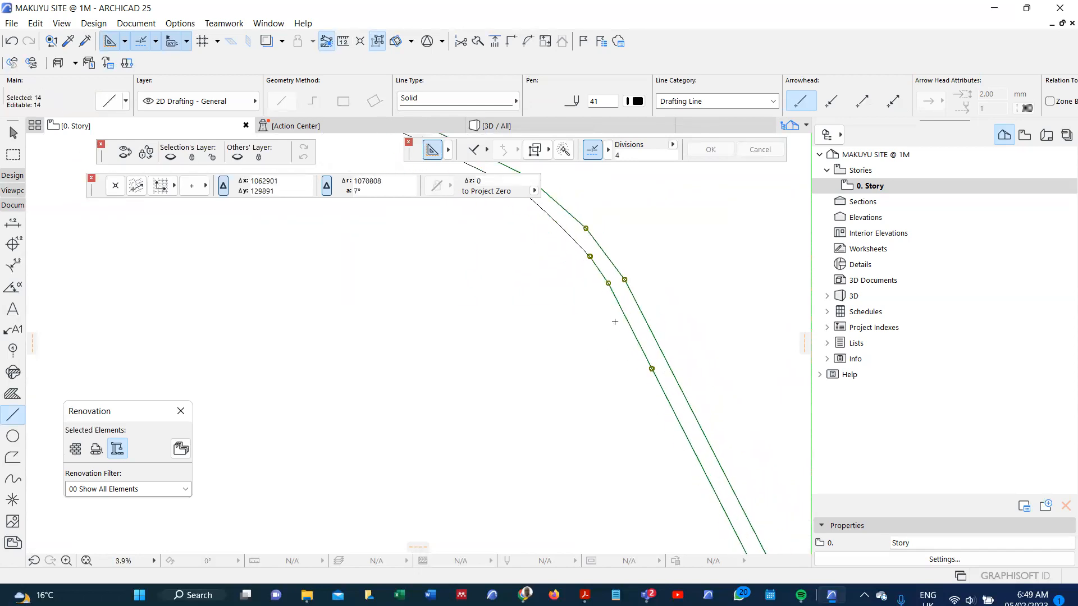
{"action": "scroll", "coordinate": [615, 321], "scroll_direction": "up", "scroll_amount": 1}
{"action": "left_click", "coordinate": [599, 262], "text": "shift"}
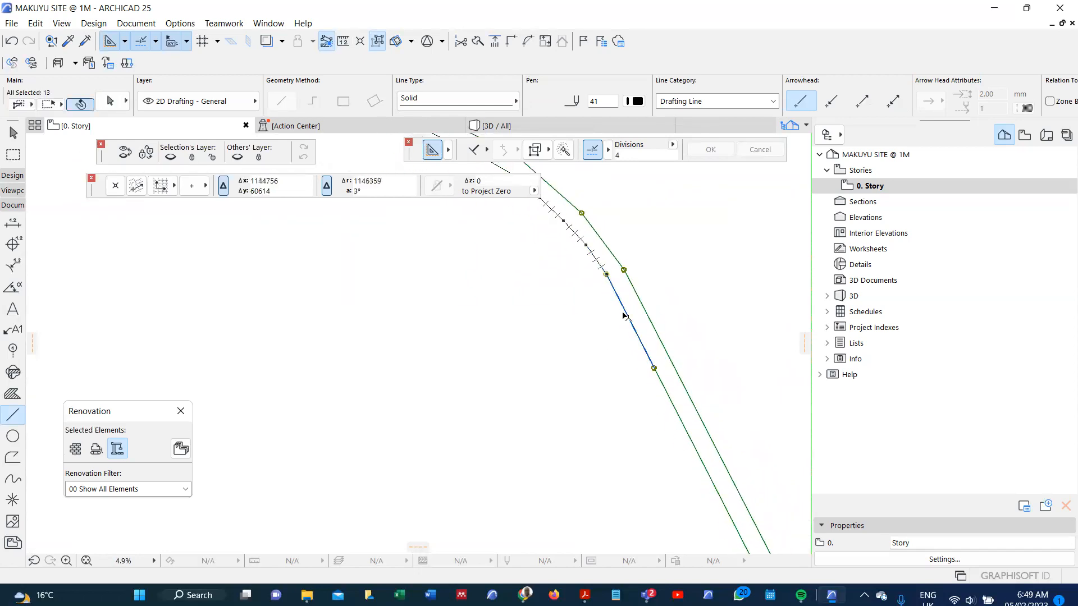
Select the segments forming one edge of the road outline beside the contour map and delete them
{"action": "left_click", "coordinate": [628, 319], "text": "shift"}
{"action": "scroll", "coordinate": [626, 317], "scroll_direction": "down", "scroll_amount": 9}
{"action": "scroll", "coordinate": [659, 345], "scroll_direction": "up", "scroll_amount": 5}
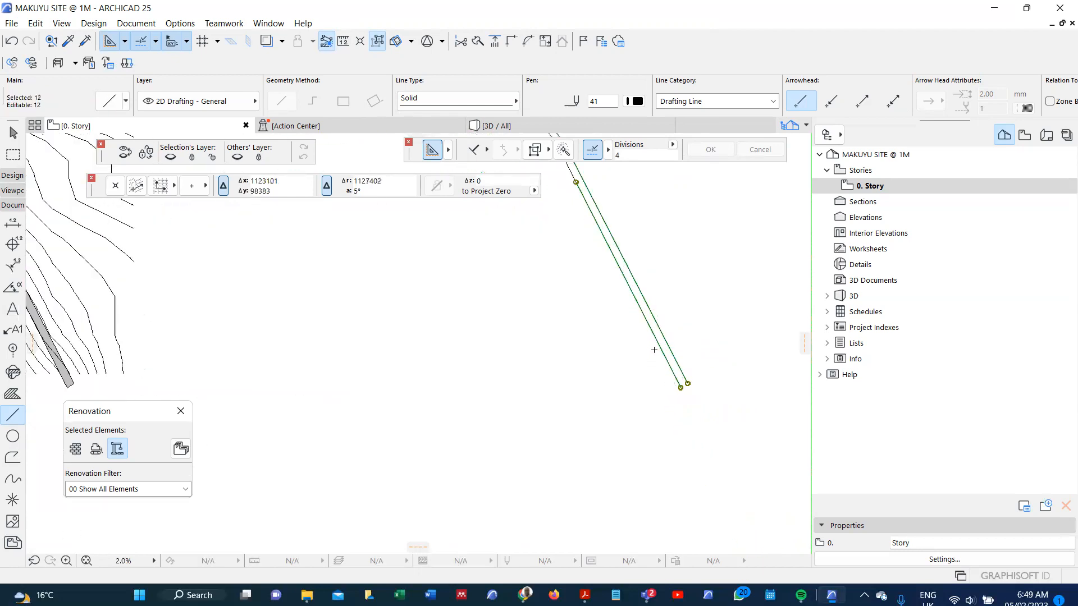
{"action": "left_click", "coordinate": [659, 345], "text": "shift"}
{"action": "key", "text": "Escape"}
{"action": "scroll", "coordinate": [677, 387], "scroll_direction": "down", "scroll_amount": 5}
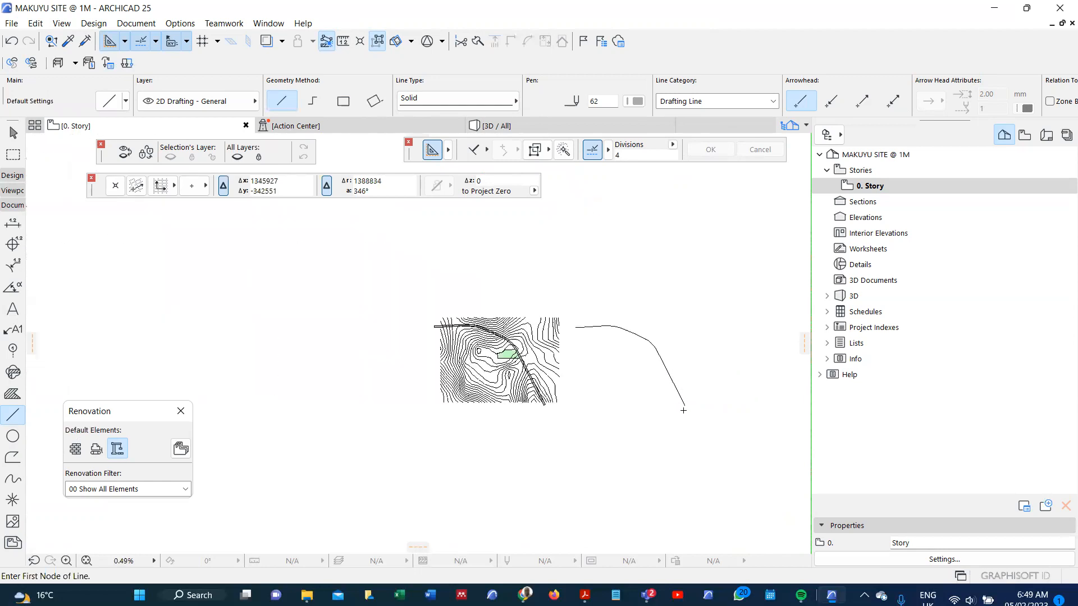
Select all segments of the remaining road edge and make a copy in place at distance 0
{"action": "left_click", "coordinate": [670, 374]}
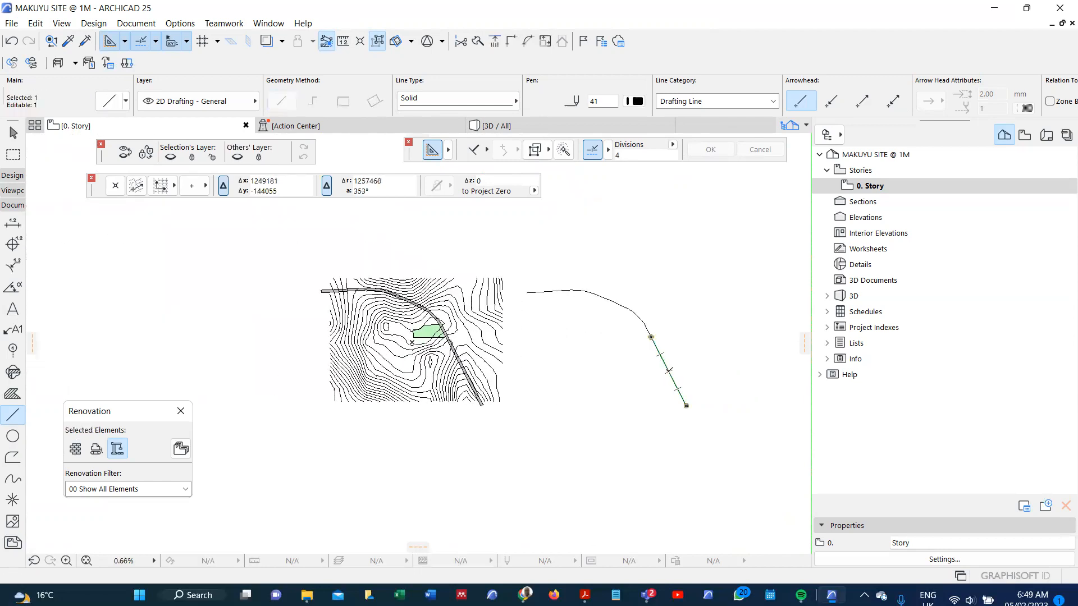
{"action": "key", "text": "ctrl+a"}
{"action": "key", "text": "ctrl+d"}
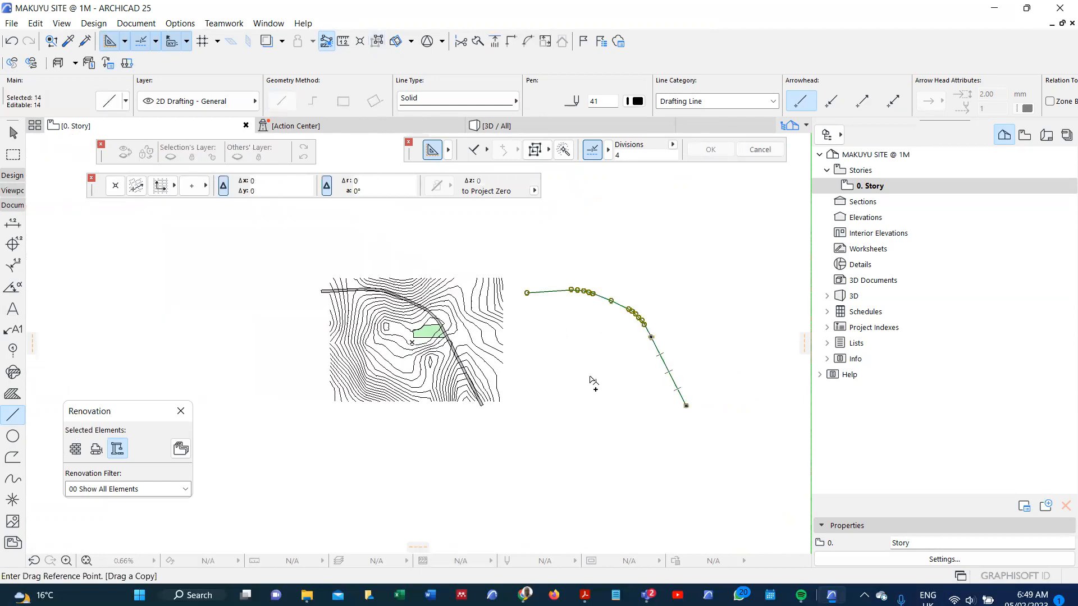
{"action": "left_click", "coordinate": [572, 379]}
{"action": "key", "text": "Tab"}
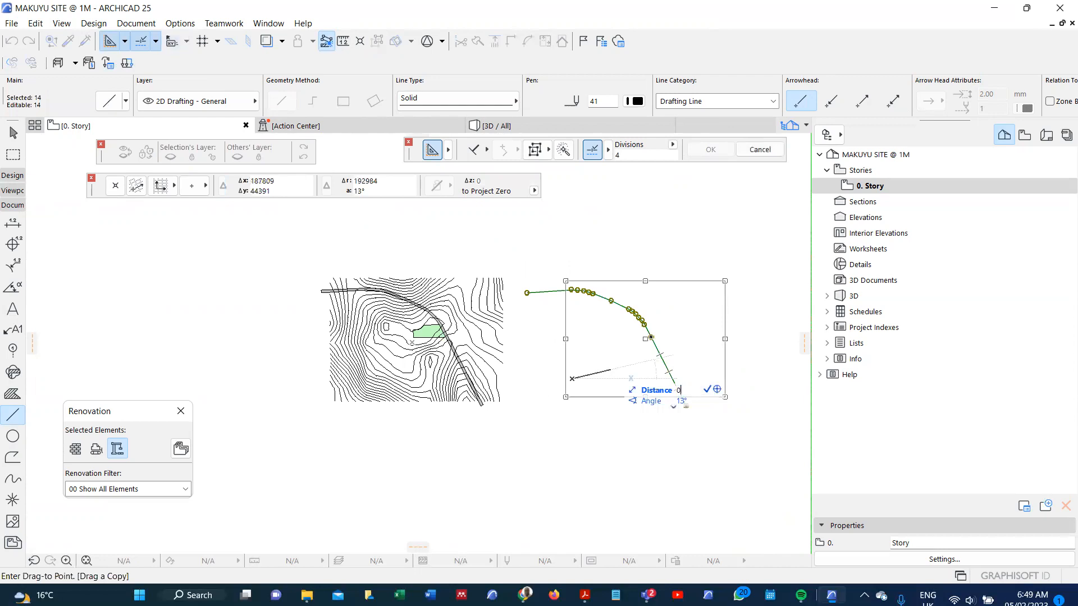
{"action": "type", "text": "0"}
{"action": "key", "text": "Return"}
Offset the selected road edge by 12000 toward its outer side to form the second road edge
{"action": "scroll", "coordinate": [522, 294], "scroll_direction": "up", "scroll_amount": 5}
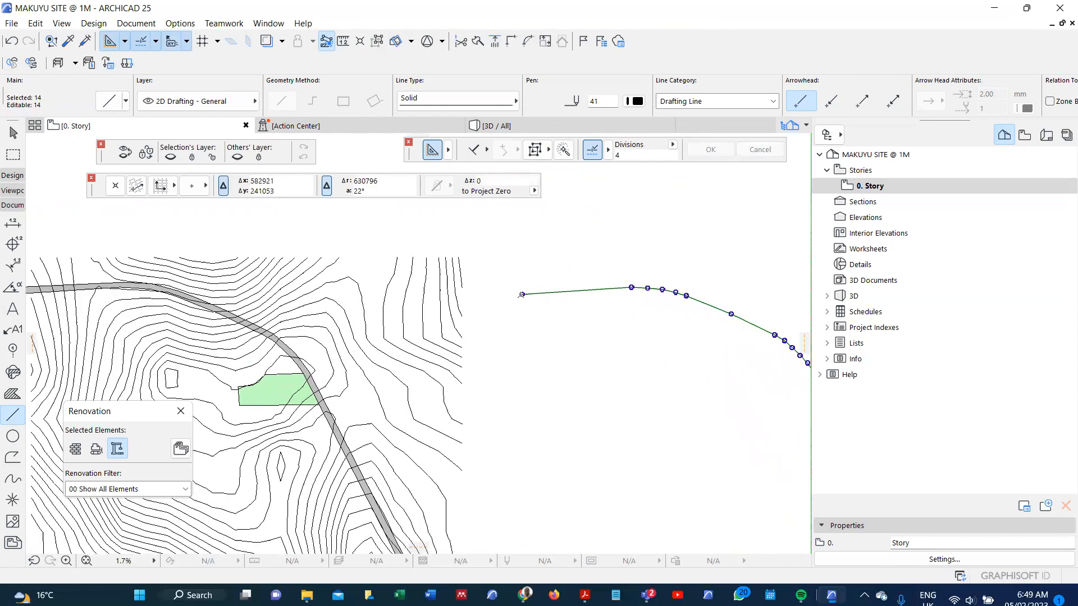
{"action": "key", "text": "ctrl+d"}
{"action": "left_click", "coordinate": [522, 294]}
{"action": "key", "text": "Escape"}
{"action": "key", "text": "alt+g"}
{"action": "left_click", "coordinate": [522, 294]}
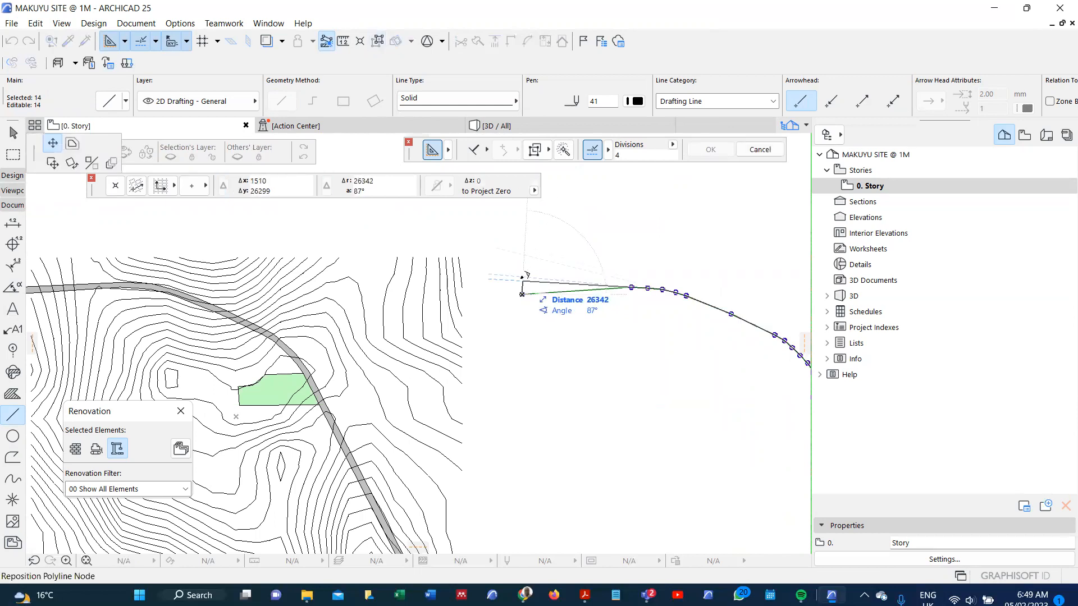
{"action": "left_click", "coordinate": [71, 144]}
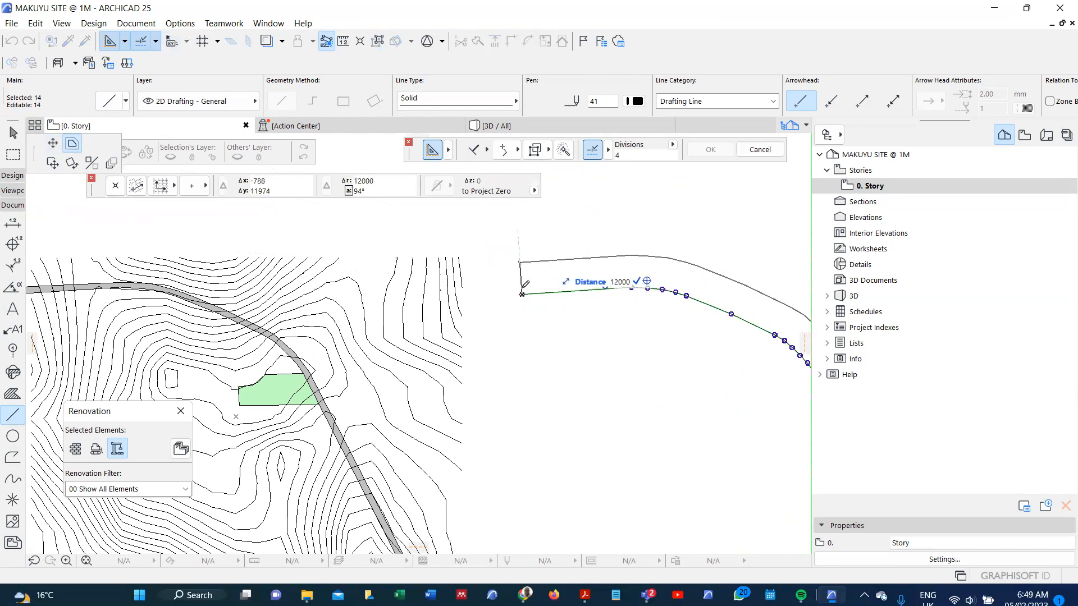
{"action": "key", "text": "Return"}
{"action": "scroll", "coordinate": [522, 286], "scroll_direction": "up", "scroll_amount": 4}
{"action": "key", "text": "Escape"}
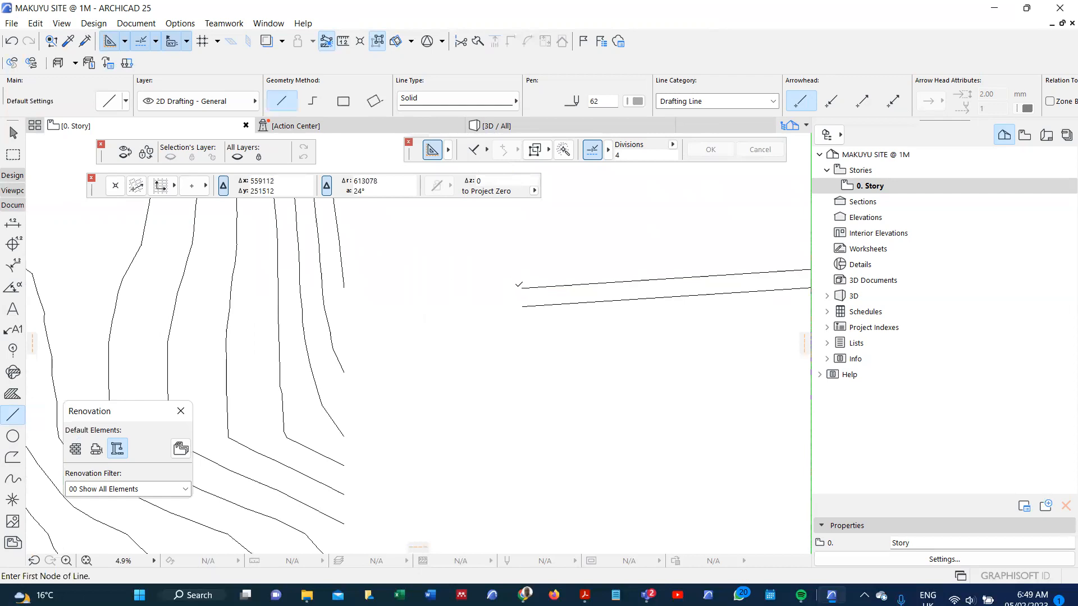
Pick up the road edge's line settings and draw a line closing the road outline's western end
{"action": "left_click", "coordinate": [520, 287], "text": "alt"}
{"action": "left_click", "coordinate": [521, 289]}
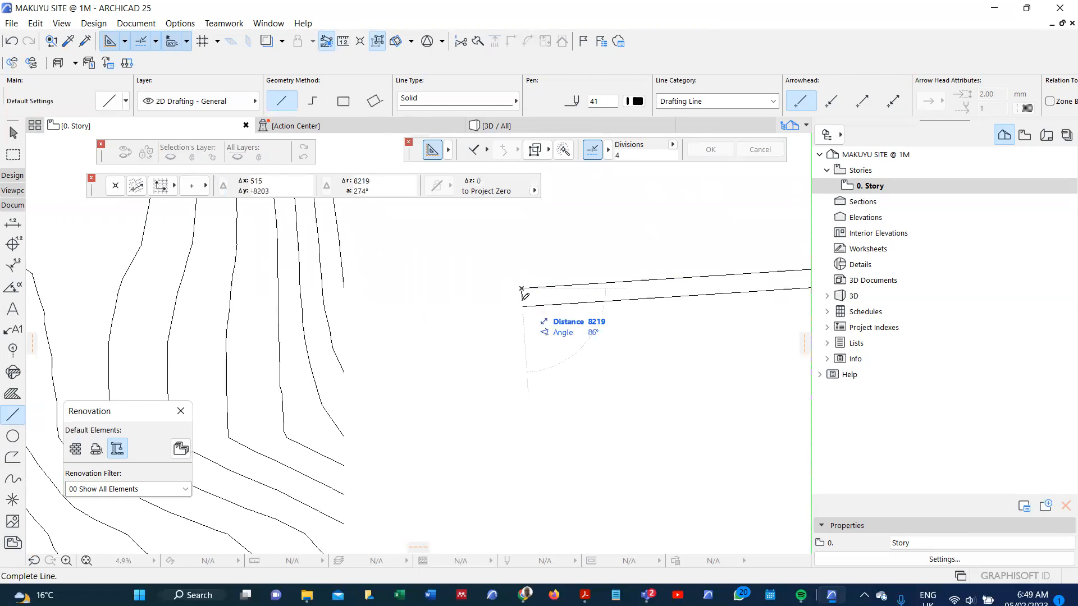
{"action": "left_click", "coordinate": [526, 303]}
{"action": "scroll", "coordinate": [527, 305], "scroll_direction": "down", "scroll_amount": 6}
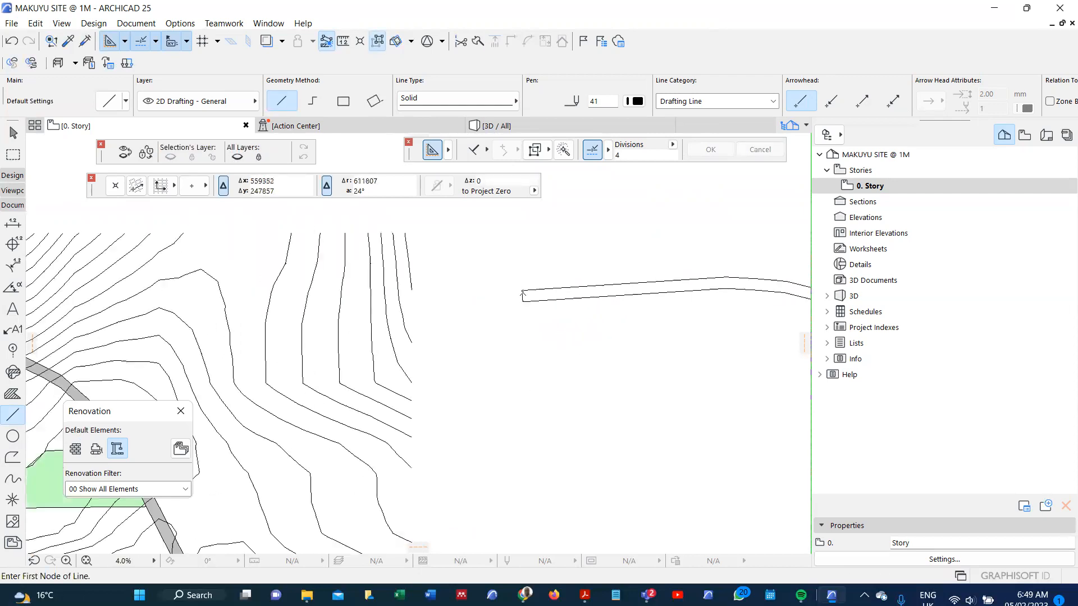
Draw a line between the two edges to close the road outline's southeastern end
{"action": "scroll", "coordinate": [570, 337], "scroll_direction": "up", "scroll_amount": 4}
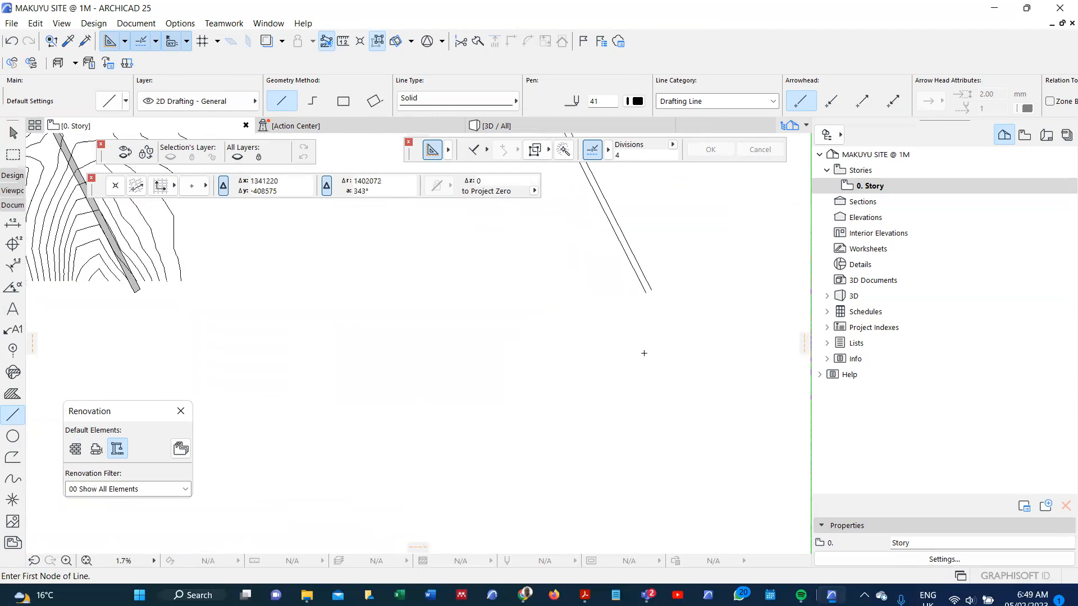
{"action": "scroll", "coordinate": [651, 292], "scroll_direction": "up", "scroll_amount": 6}
{"action": "left_click", "coordinate": [626, 308]}
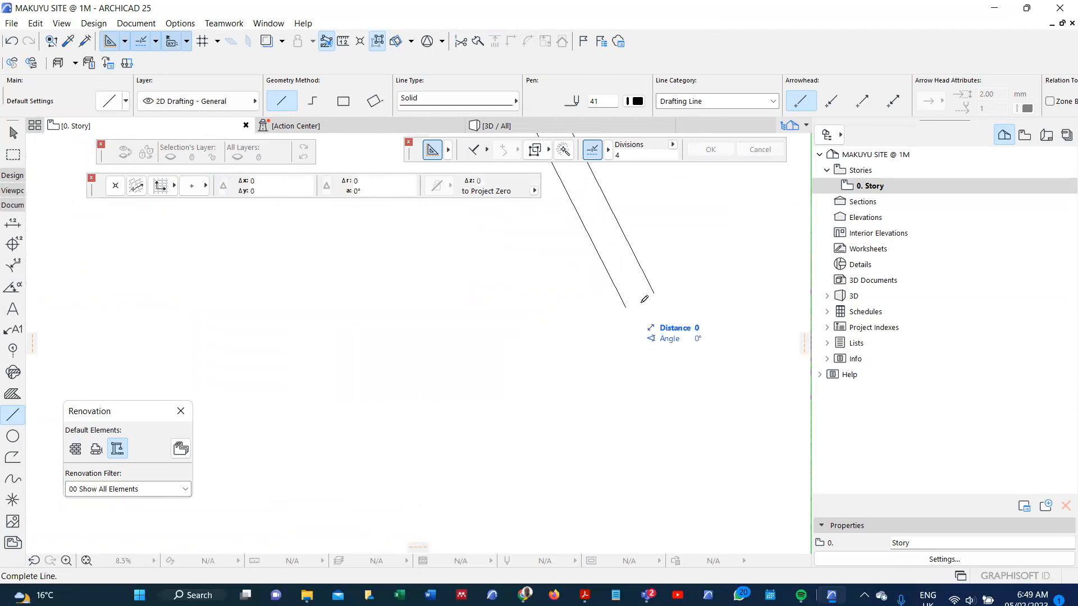
{"action": "left_click", "coordinate": [655, 294]}
{"action": "scroll", "coordinate": [659, 352], "scroll_direction": "down", "scroll_amount": 8}
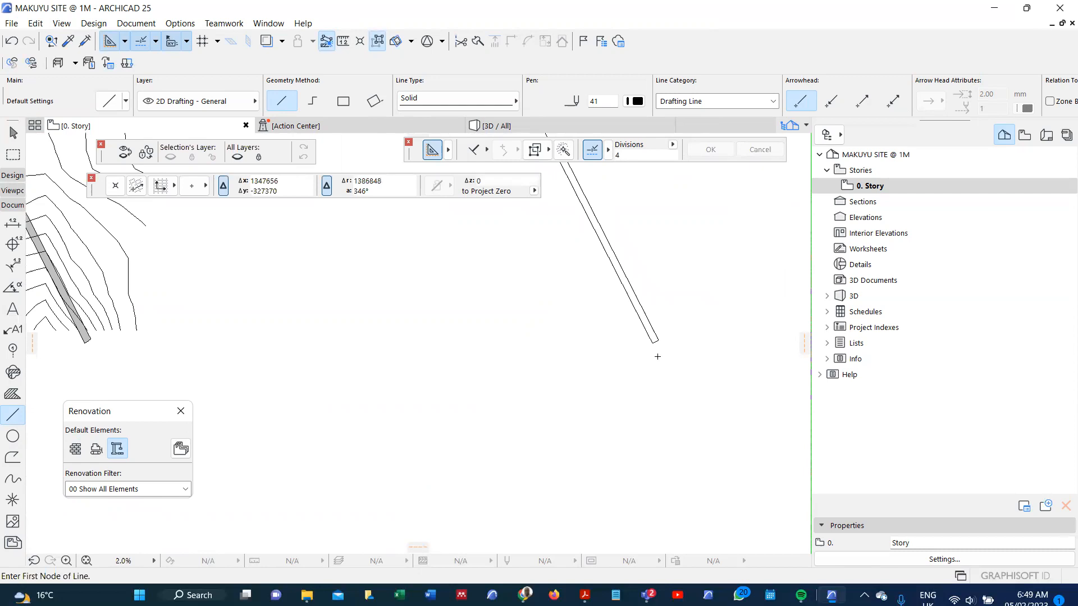
Select all segments of the closed road outline and move them horizontally at 180° onto the original road in the contour map
{"action": "left_click_drag", "start_coordinate": [534, 256], "coordinate": [664, 363], "text": "shift"}
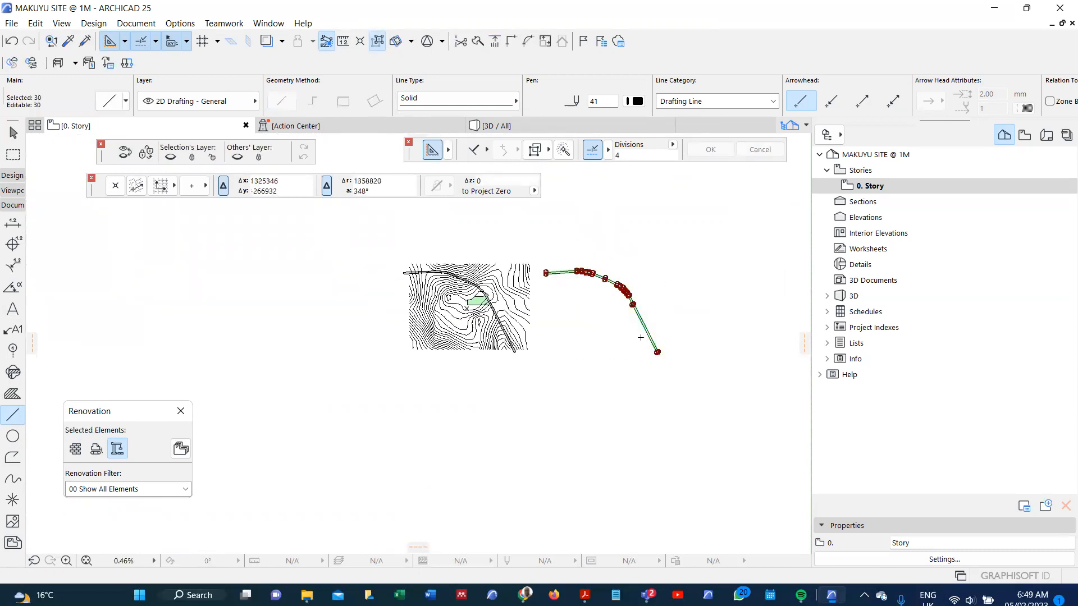
{"action": "key", "text": "Escape"}
{"action": "scroll", "coordinate": [537, 288], "scroll_direction": "up", "scroll_amount": 2}
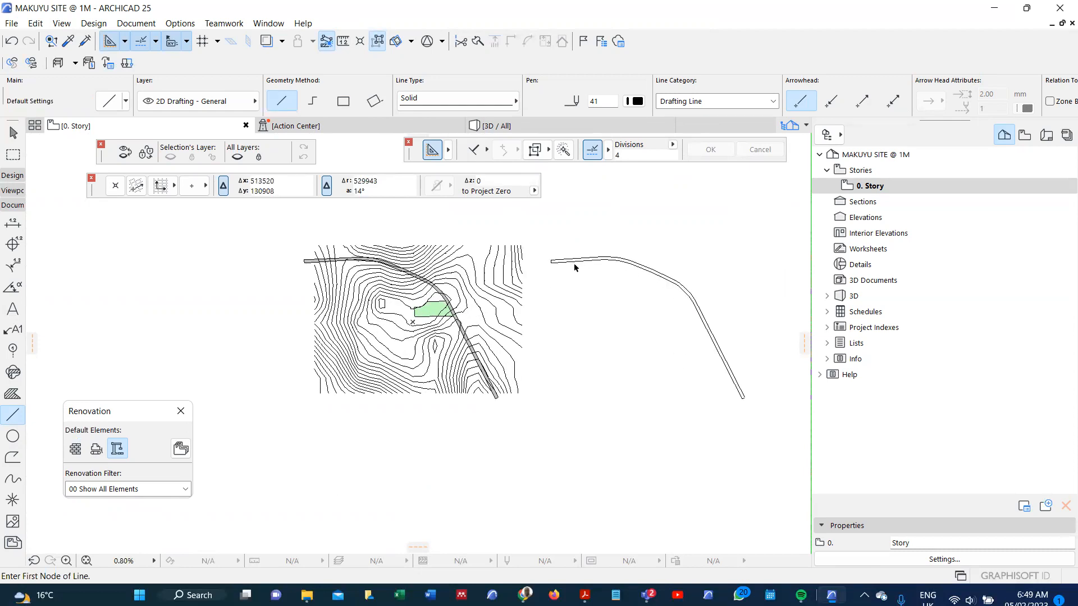
{"action": "left_click", "coordinate": [575, 263], "text": "shift"}
{"action": "key", "text": "ctrl+a"}
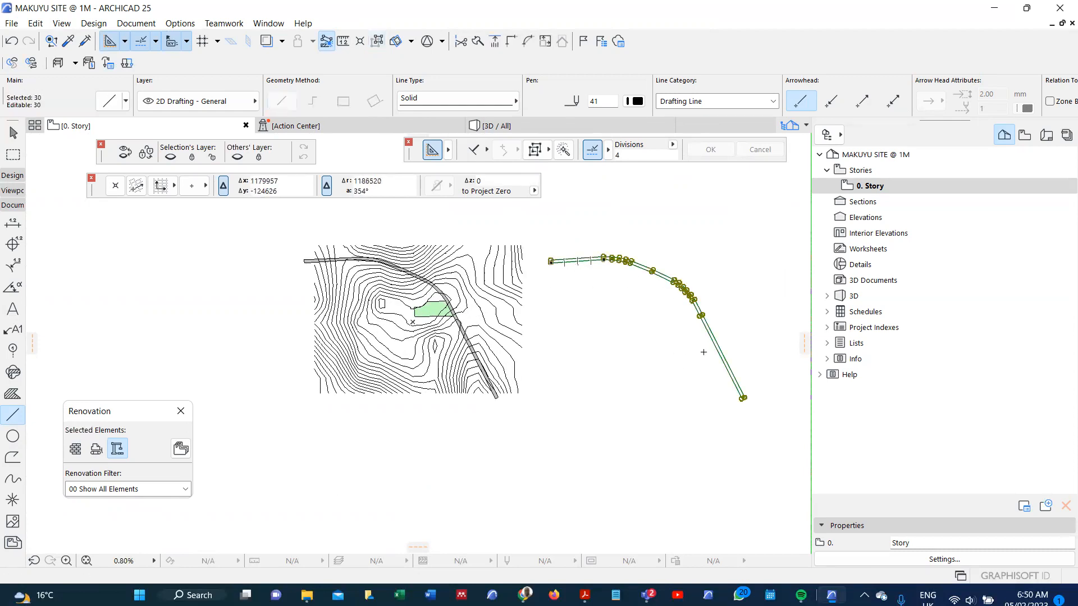
{"action": "key", "text": "ctrl+d"}
{"action": "left_click", "coordinate": [709, 358]}
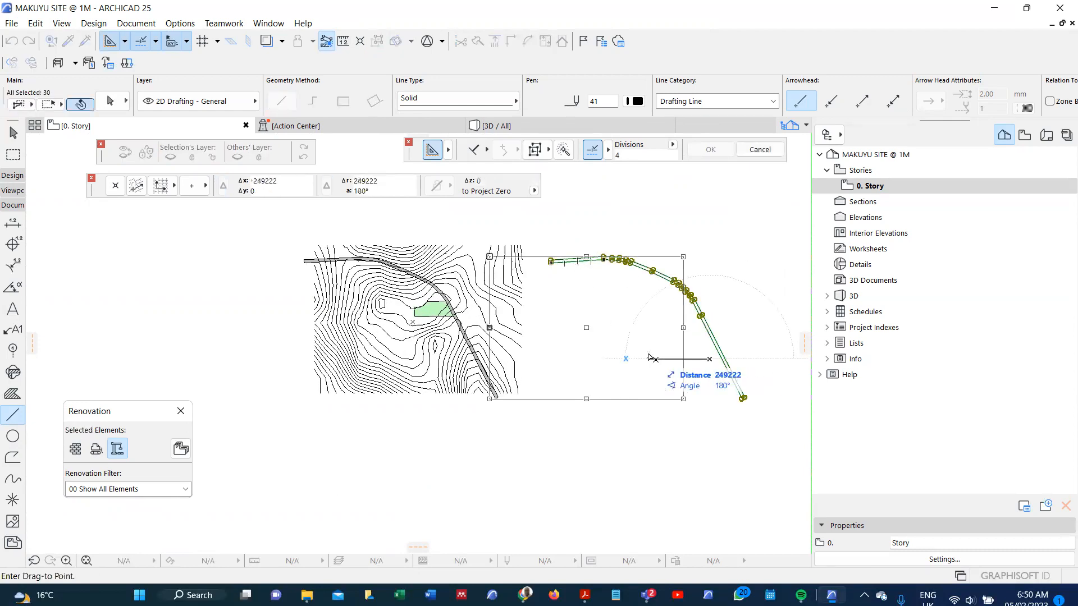
{"action": "key", "text": "Tab"}
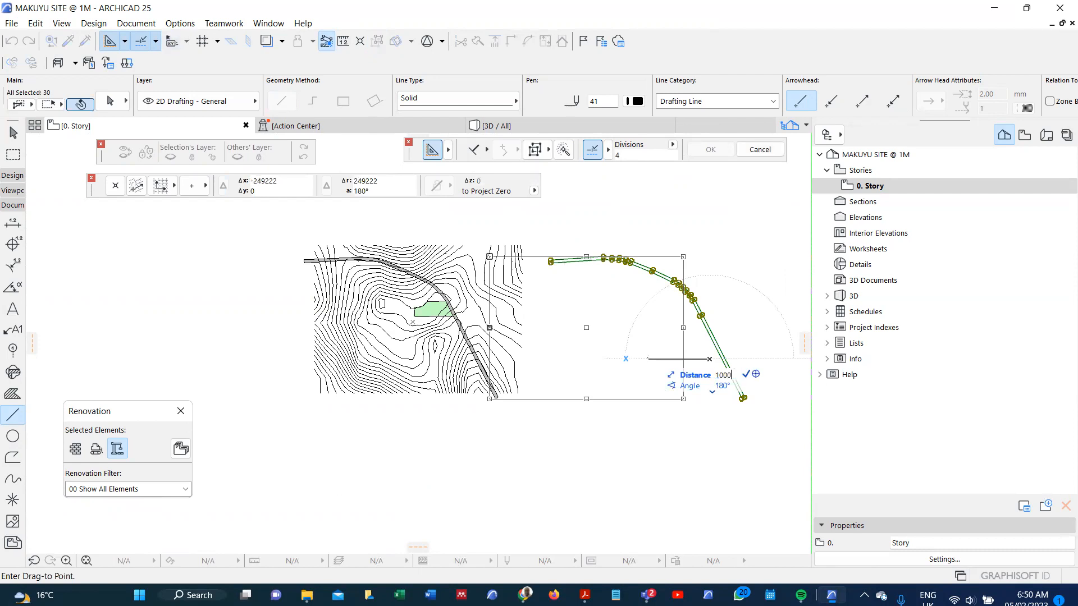
{"action": "key", "text": "Return"}
Select only the old 25 % road fill within its group and assign it to the Hidden layer
{"action": "scroll", "coordinate": [547, 435], "scroll_direction": "up", "scroll_amount": 5}
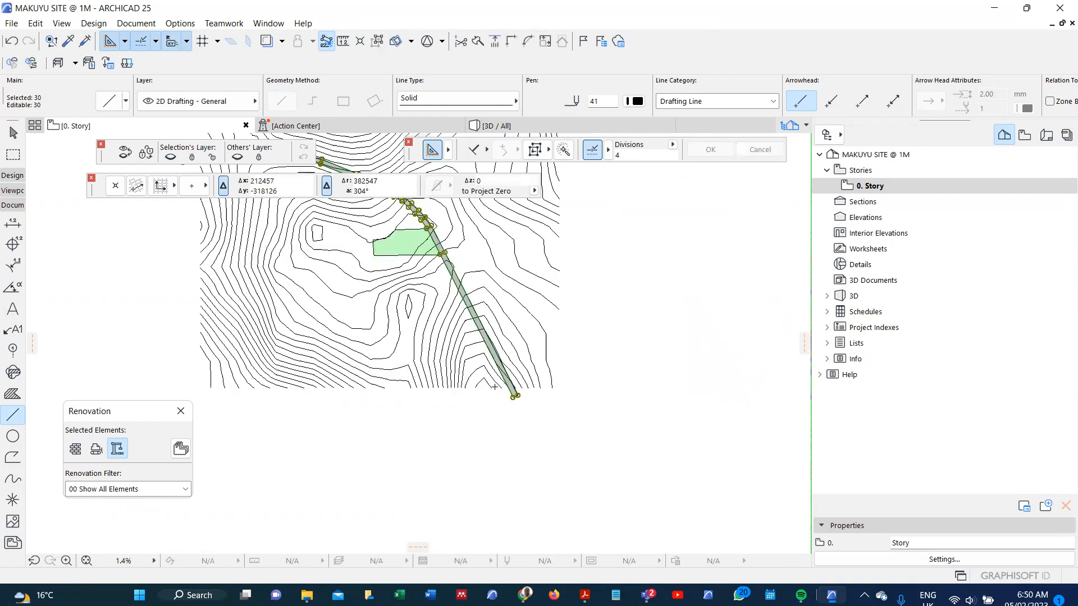
{"action": "scroll", "coordinate": [546, 435], "scroll_direction": "up", "scroll_amount": 6}
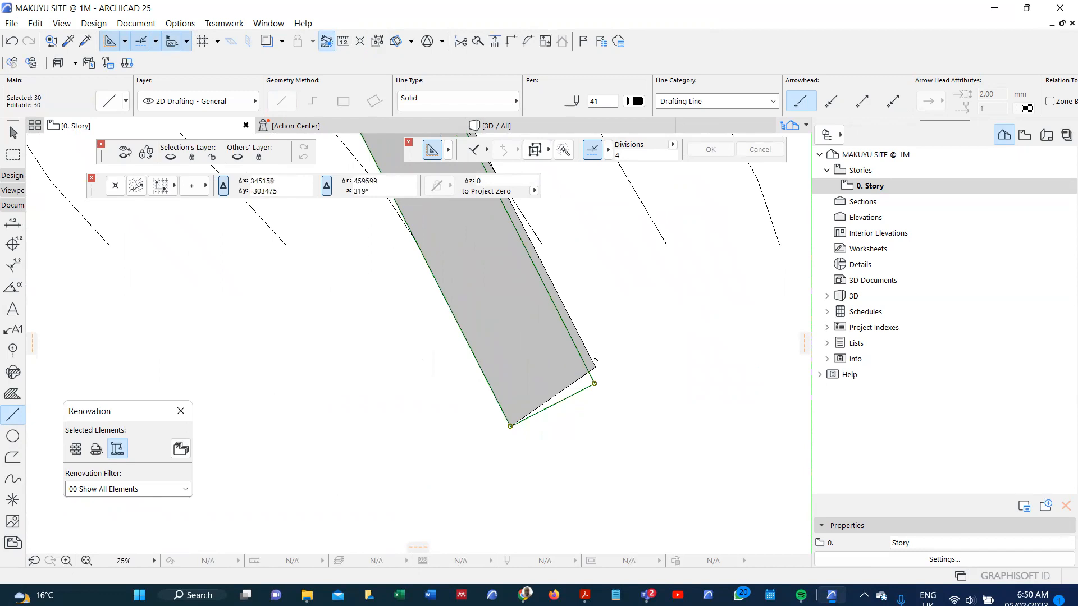
{"action": "key", "text": "Escape"}
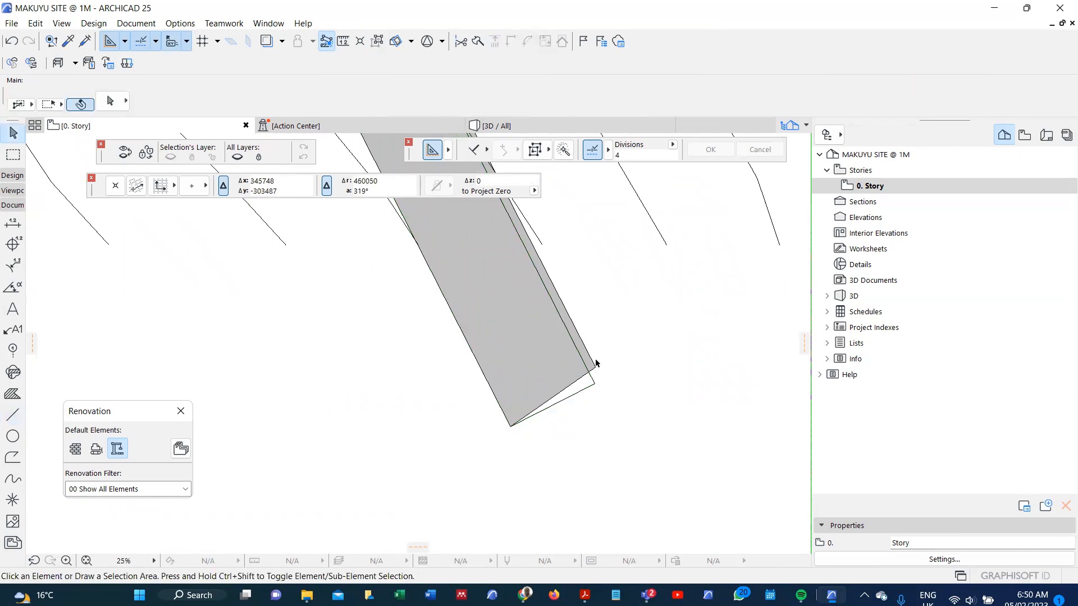
{"action": "left_click", "coordinate": [594, 365], "text": "shift"}
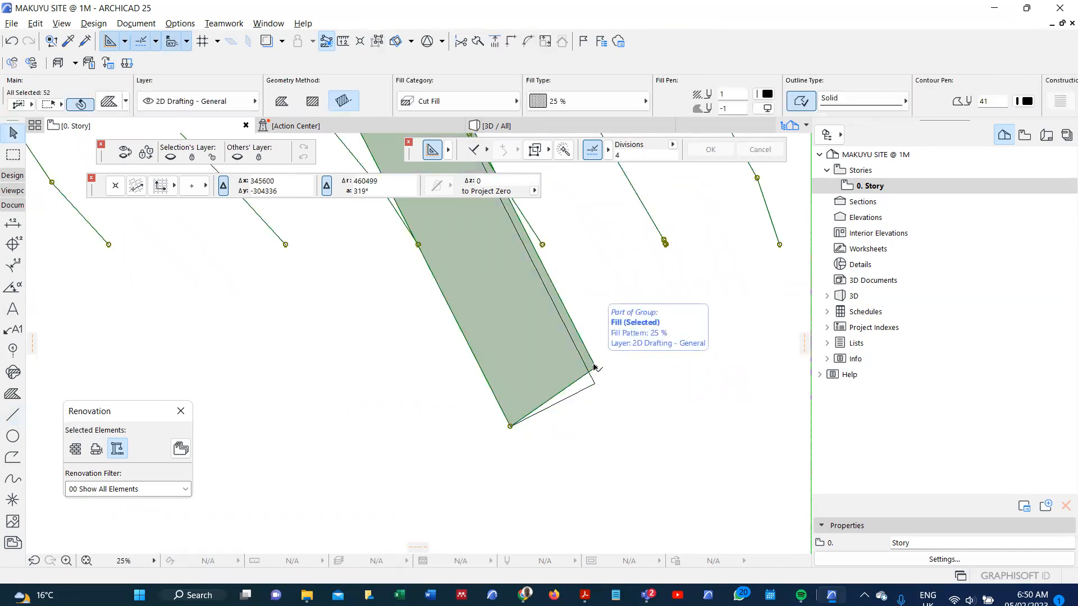
{"action": "left_click", "coordinate": [594, 368]}
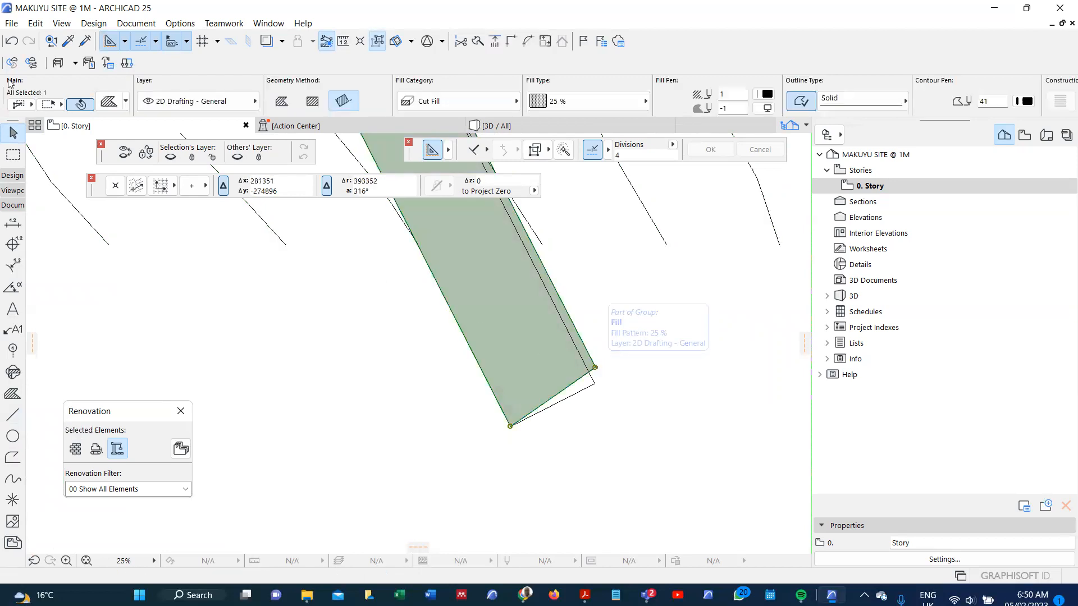
{"action": "left_click", "coordinate": [168, 105]}
{"action": "left_click", "coordinate": [347, 109]}
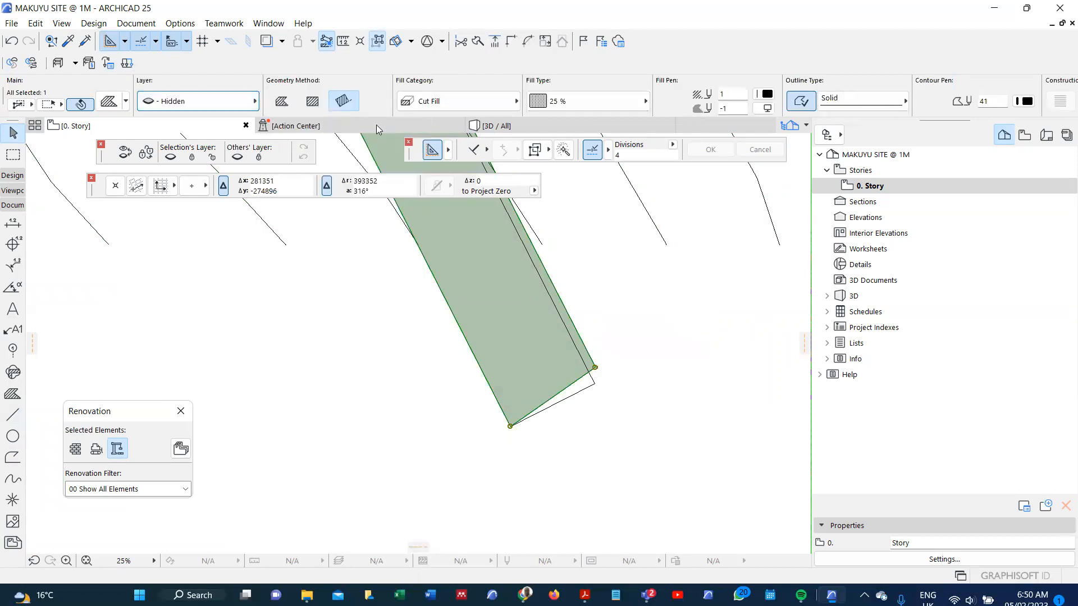
{"action": "scroll", "coordinate": [543, 443], "scroll_direction": "down", "scroll_amount": 3}
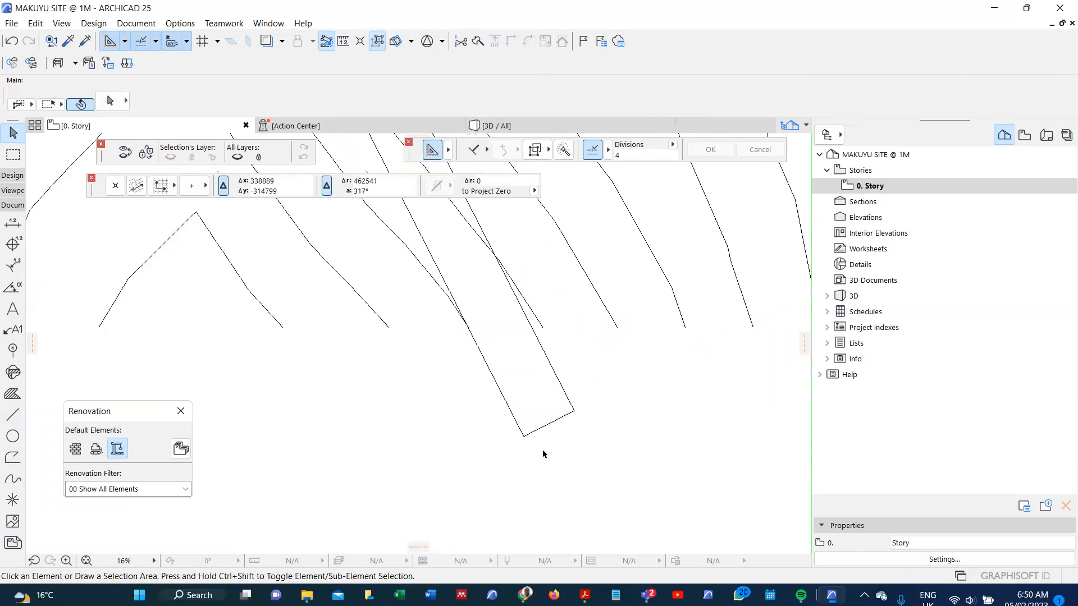
Examine the new road outline's alignment with the contours from its southeastern end to its western bend
{"action": "left_click", "coordinate": [561, 421]}
{"action": "key", "text": "ctrl+a"}
{"action": "scroll", "coordinate": [564, 425], "scroll_direction": "down", "scroll_amount": 8}
{"action": "scroll", "coordinate": [427, 361], "scroll_direction": "up", "scroll_amount": 6}
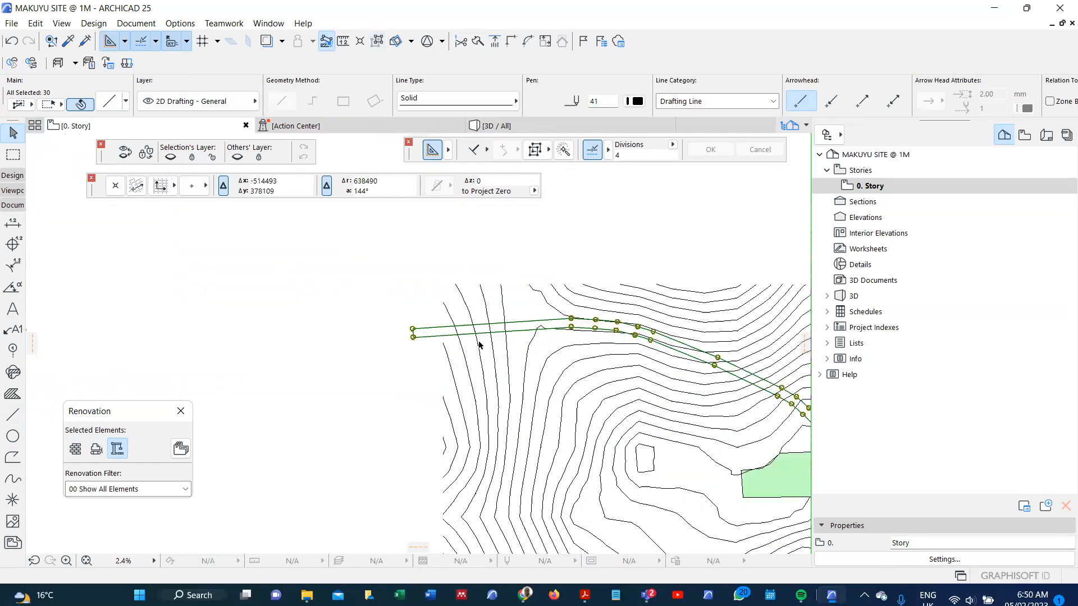
{"action": "scroll", "coordinate": [616, 289], "scroll_direction": "up", "scroll_amount": 4}
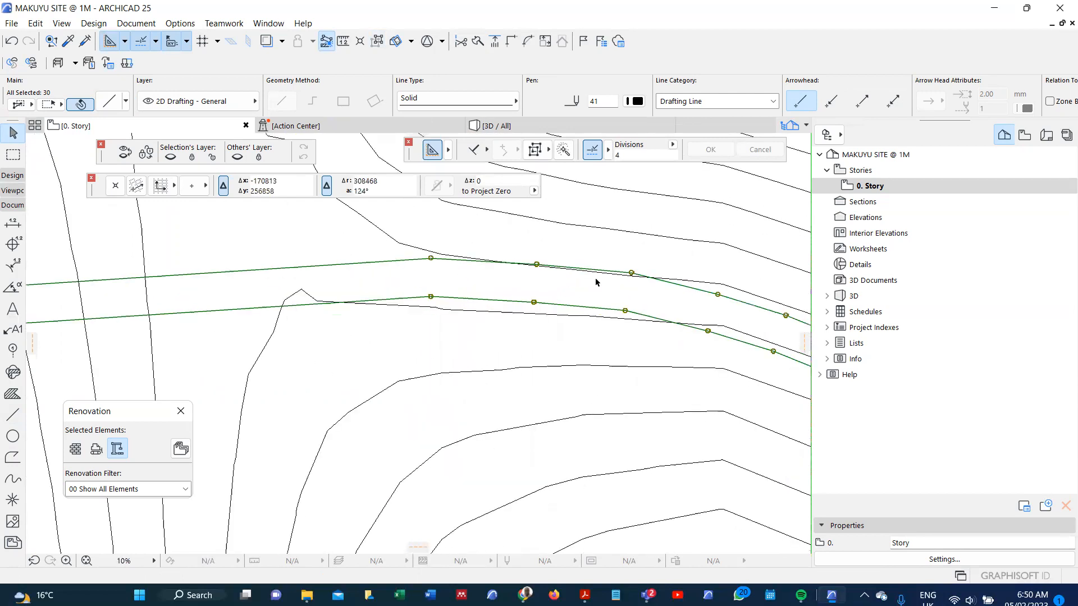
{"action": "scroll", "coordinate": [517, 285], "scroll_direction": "up", "scroll_amount": 2}
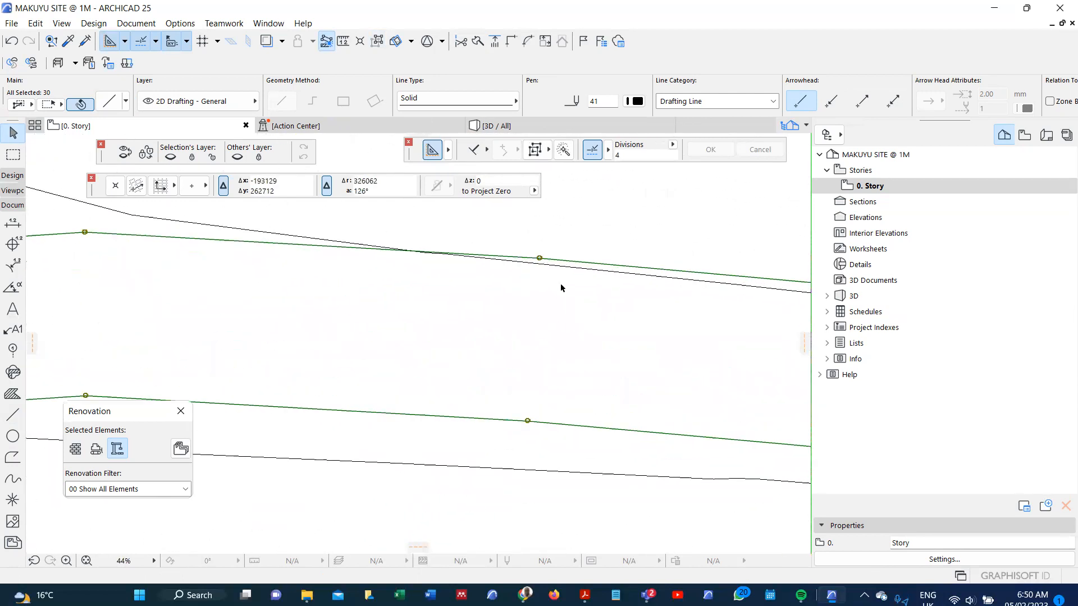
{"action": "key", "text": "Escape"}
{"action": "left_click", "coordinate": [586, 272]}
{"action": "key", "text": "Escape"}
{"action": "scroll", "coordinate": [477, 284], "scroll_direction": "down", "scroll_amount": 3}
{"action": "scroll", "coordinate": [471, 296], "scroll_direction": "down", "scroll_amount": 5}
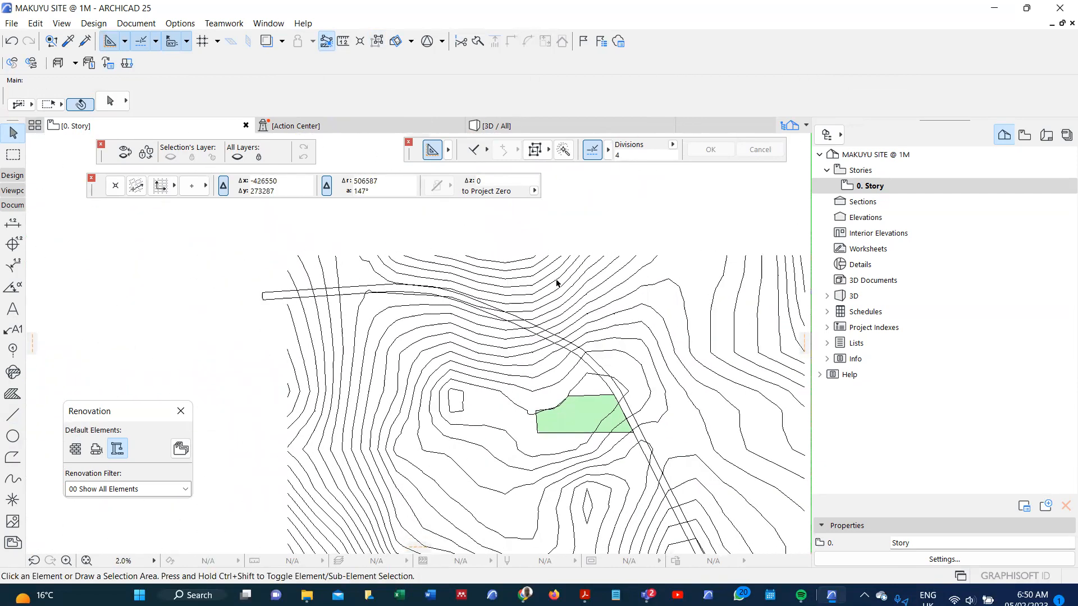
{"action": "scroll", "coordinate": [630, 425], "scroll_direction": "up", "scroll_amount": 8}
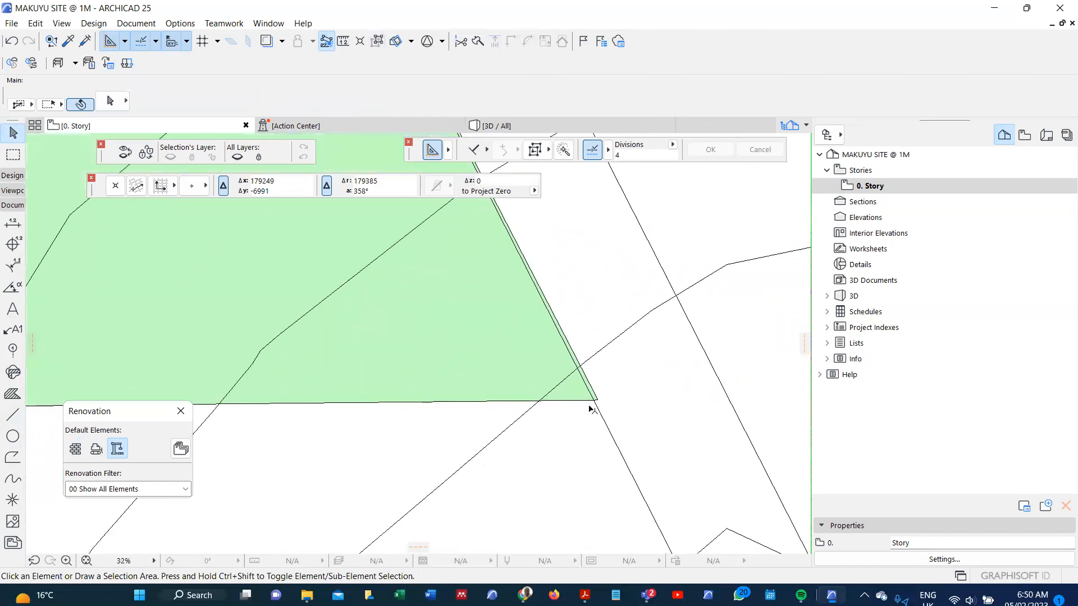
{"action": "left_click", "coordinate": [605, 399]}
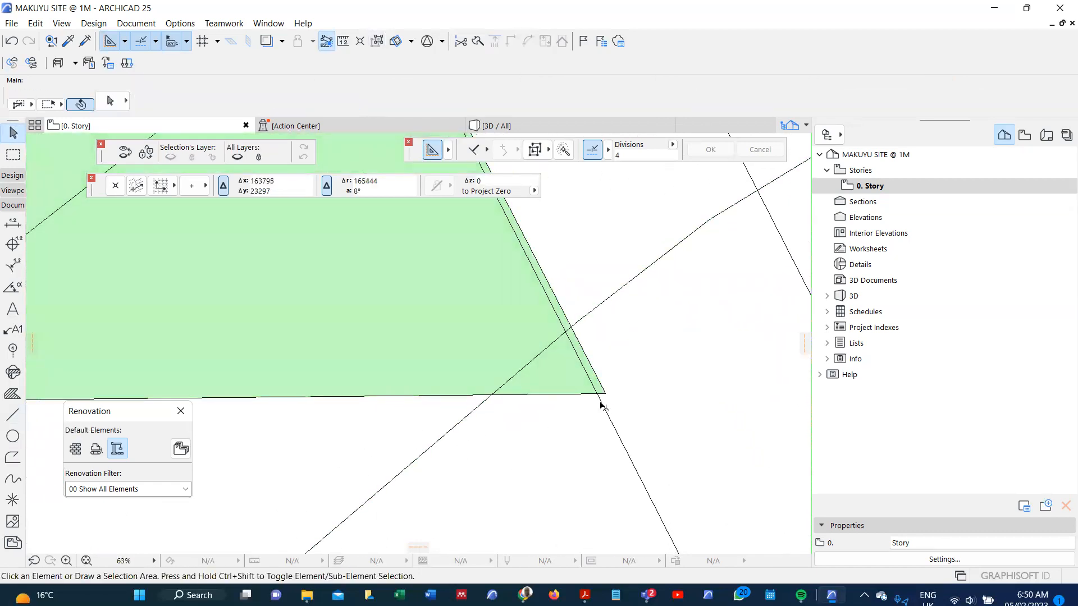
{"action": "left_click", "coordinate": [599, 396]}
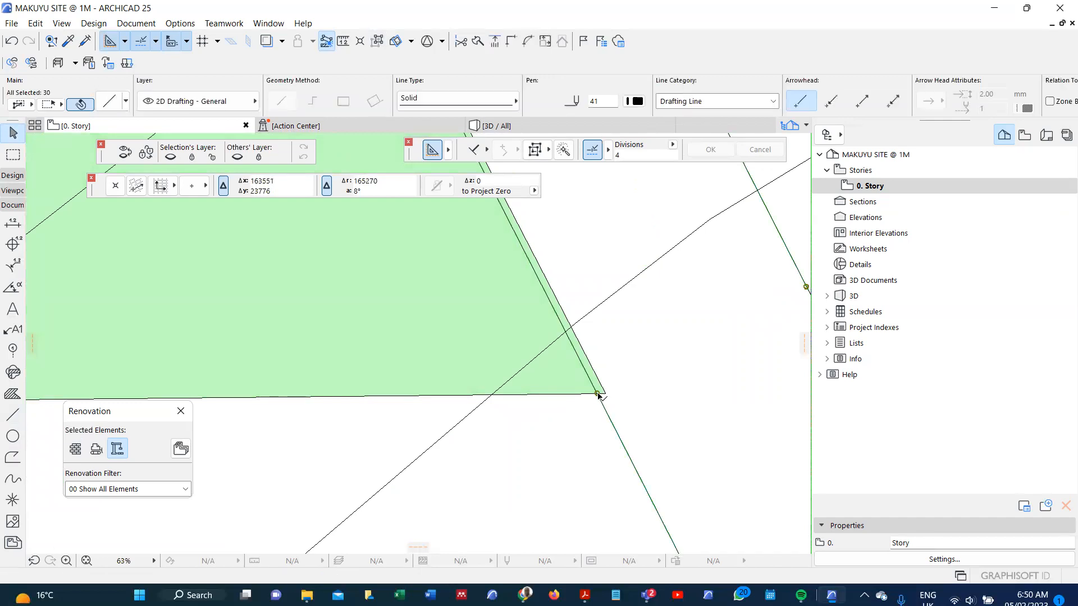
{"action": "left_click", "coordinate": [598, 394]}
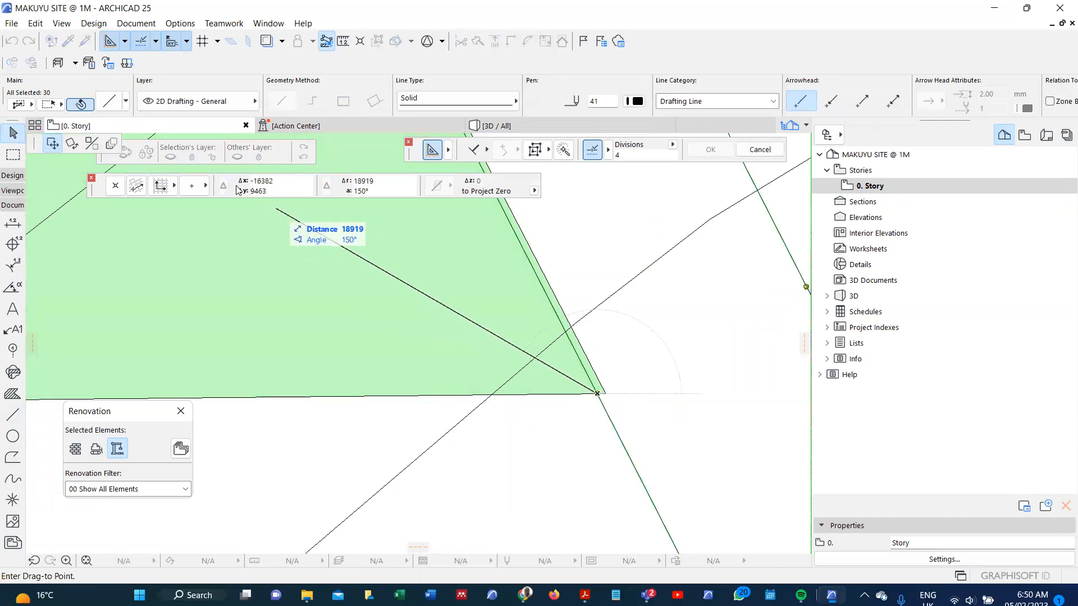
{"action": "key", "text": "Escape"}
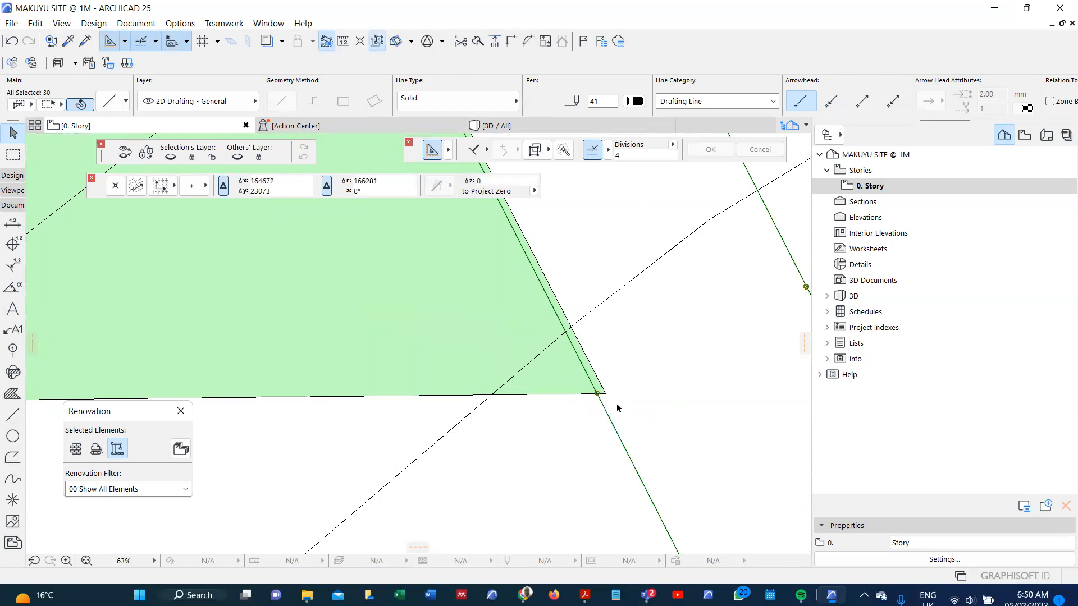
Move the selected road outline by its node onto the green plot's southeastern corner
{"action": "left_click", "coordinate": [598, 394]}
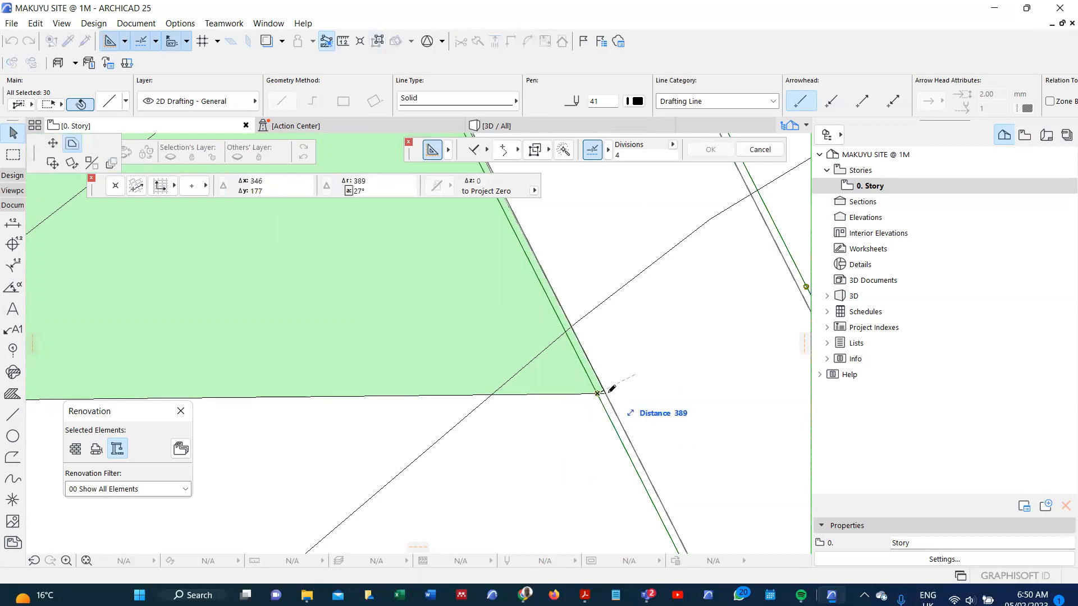
{"action": "left_click", "coordinate": [54, 142]}
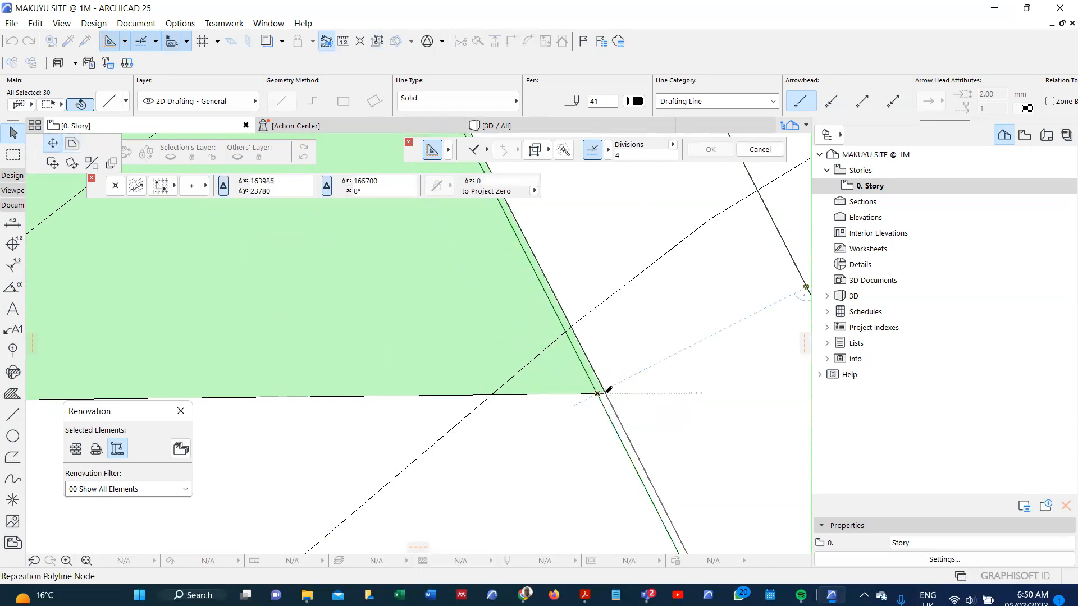
{"action": "left_click", "coordinate": [606, 393]}
Examine the road outline's alignment with the green plot's eastern edge and the contours, including its closed western end
{"action": "scroll", "coordinate": [601, 389], "scroll_direction": "down", "scroll_amount": 15}
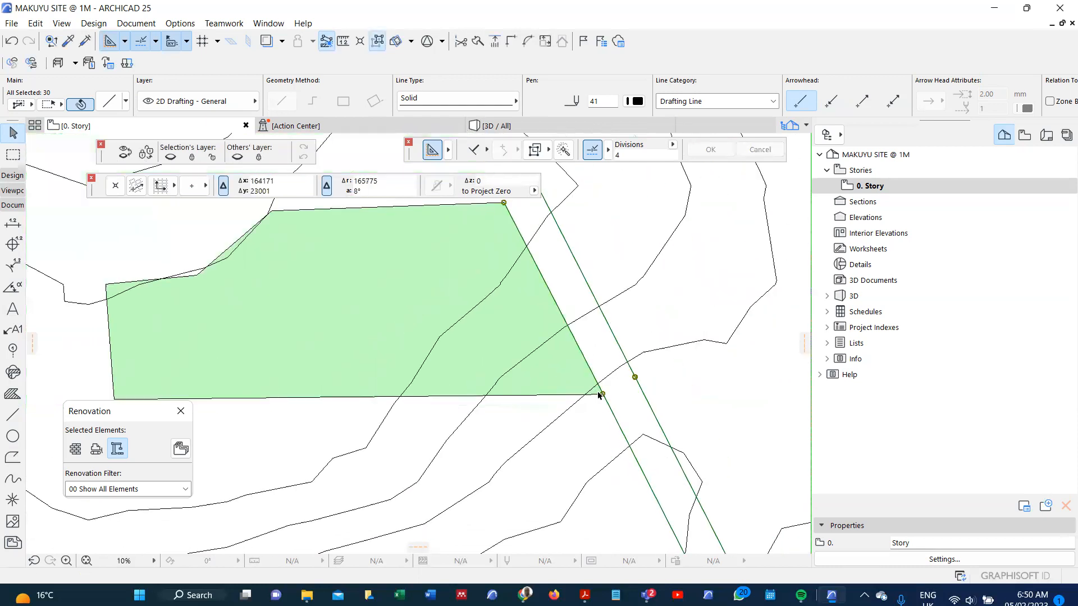
{"action": "scroll", "coordinate": [469, 359], "scroll_direction": "up", "scroll_amount": 12}
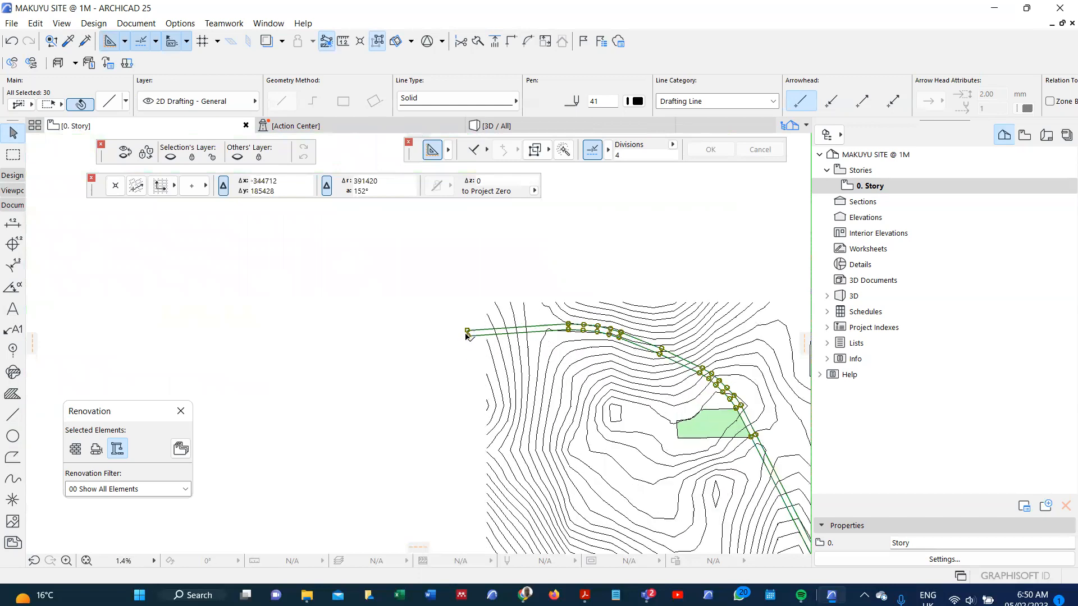
{"action": "key", "text": "Escape"}
{"action": "left_click", "coordinate": [498, 304]}
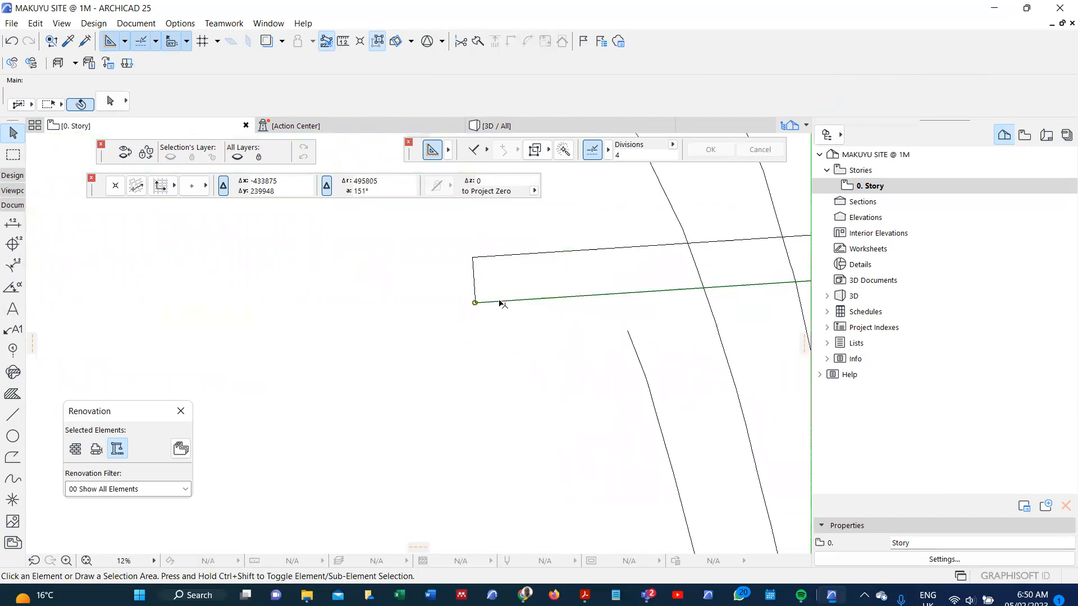
{"action": "scroll", "coordinate": [486, 324], "scroll_direction": "down", "scroll_amount": 8}
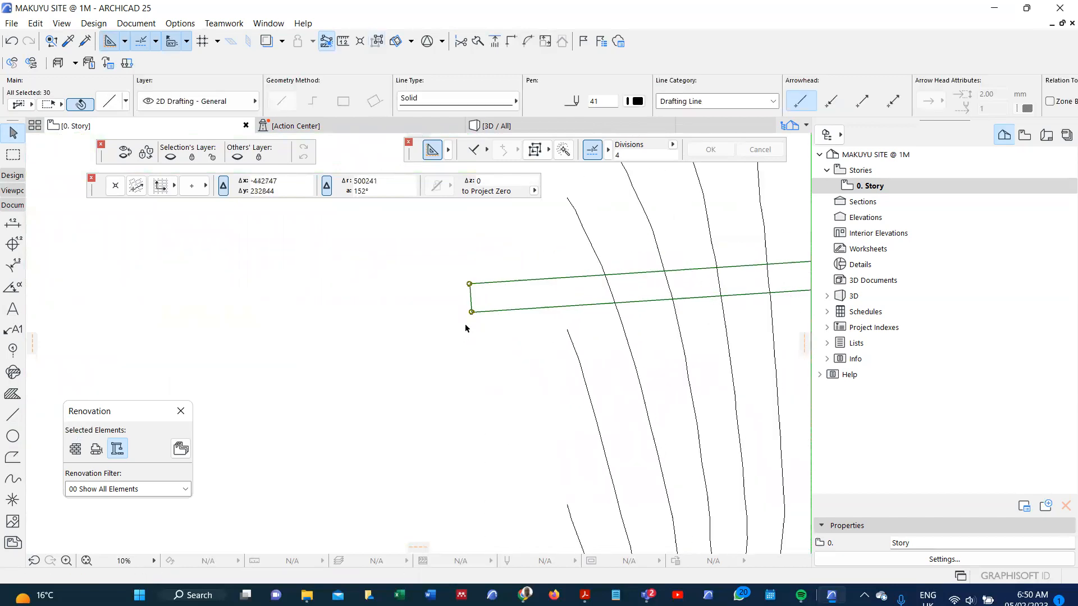
{"action": "scroll", "coordinate": [547, 351], "scroll_direction": "up", "scroll_amount": 7}
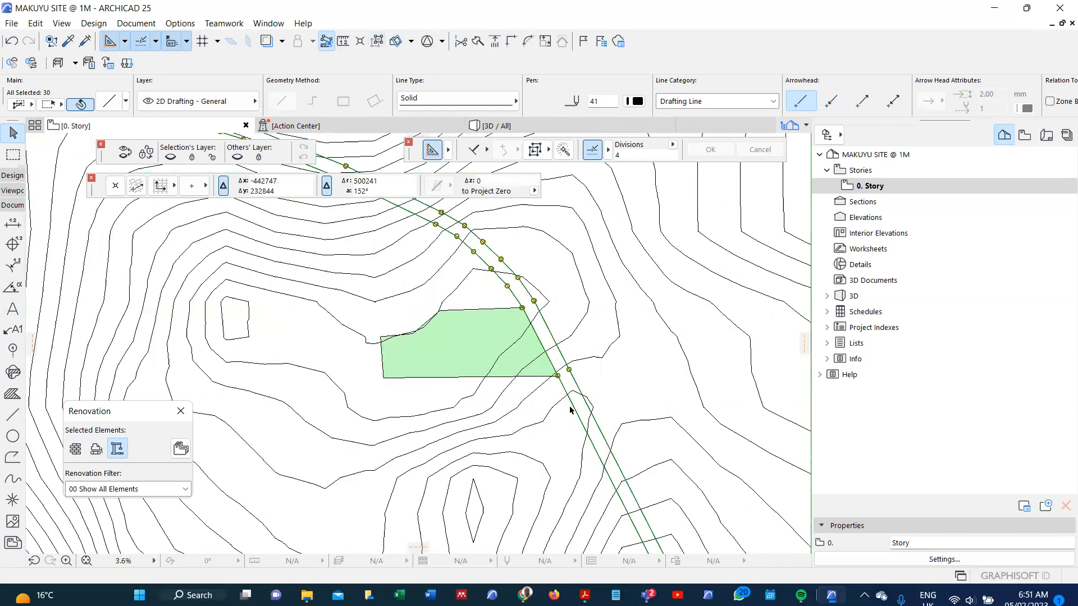
{"action": "scroll", "coordinate": [609, 411], "scroll_direction": "up", "scroll_amount": 3}
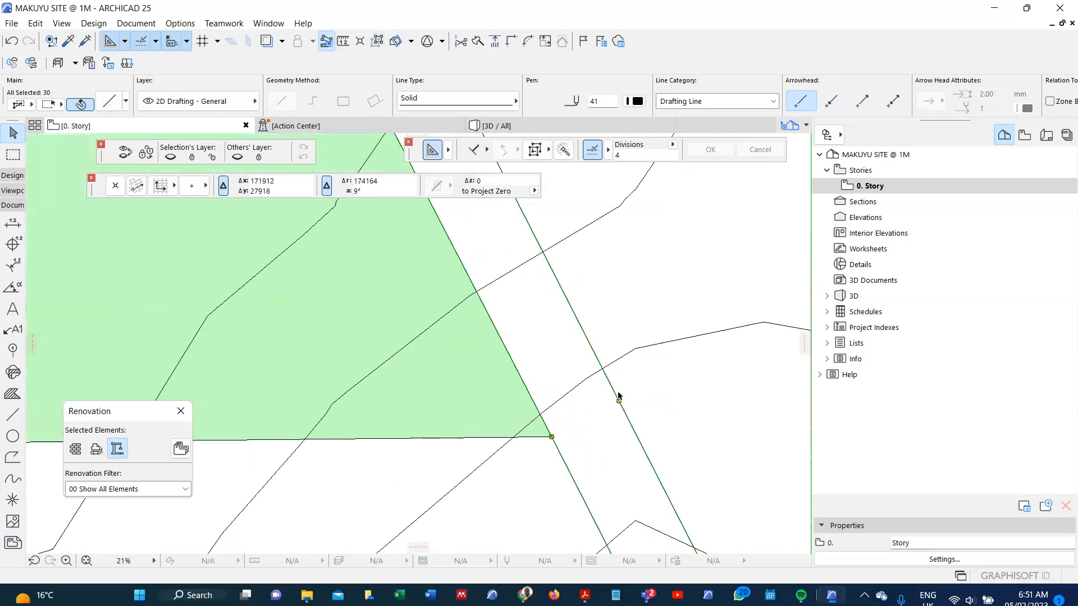
{"action": "scroll", "coordinate": [612, 398], "scroll_direction": "down", "scroll_amount": 4}
{"action": "scroll", "coordinate": [595, 375], "scroll_direction": "down", "scroll_amount": 3}
{"action": "key", "text": "Escape"}
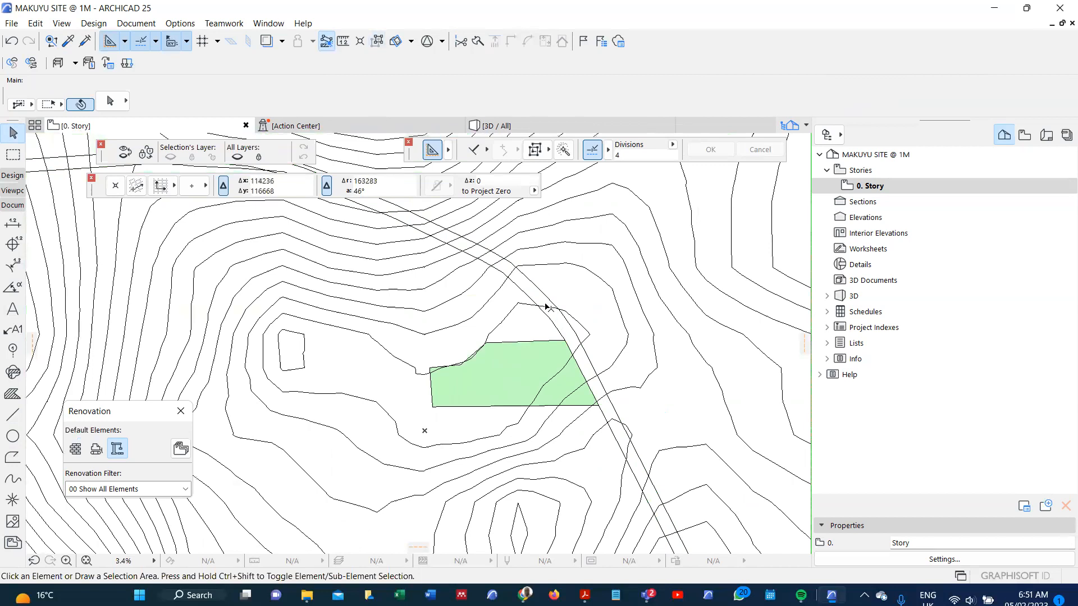
{"action": "scroll", "coordinate": [545, 343], "scroll_direction": "down", "scroll_amount": 2}
{"action": "scroll", "coordinate": [545, 343], "scroll_direction": "up", "scroll_amount": 1}
{"action": "scroll", "coordinate": [545, 344], "scroll_direction": "up", "scroll_amount": 3}
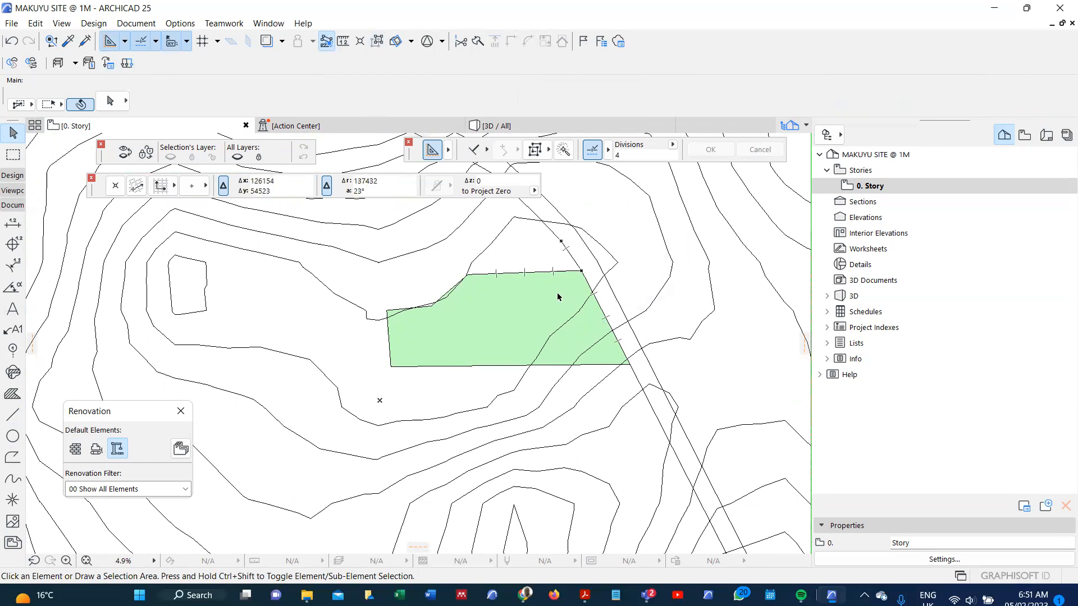
Attach a text label to the westernmost contour near the map's southwestern corner
{"action": "scroll", "coordinate": [558, 297], "scroll_direction": "down", "scroll_amount": 8}
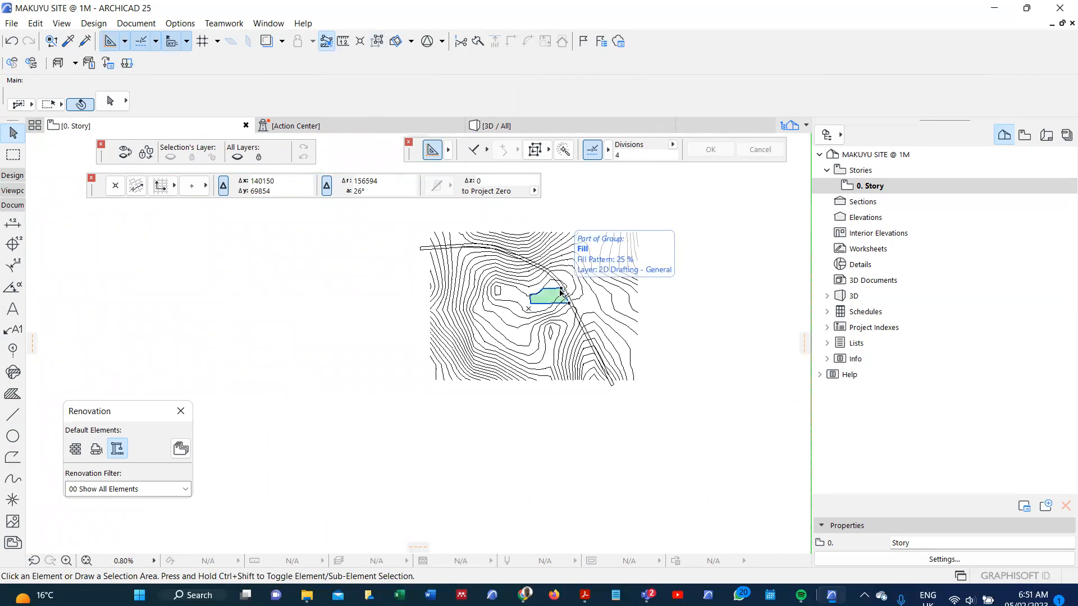
{"action": "scroll", "coordinate": [438, 374], "scroll_direction": "up", "scroll_amount": 2}
{"action": "scroll", "coordinate": [438, 374], "scroll_direction": "up", "scroll_amount": 3}
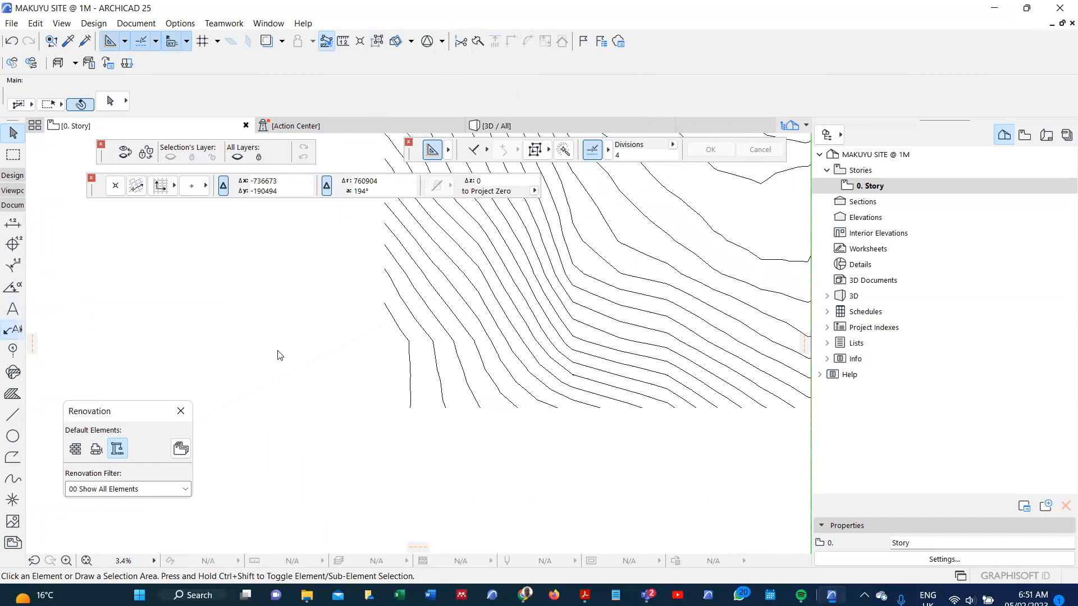
{"action": "scroll", "coordinate": [426, 405], "scroll_direction": "up", "scroll_amount": 3}
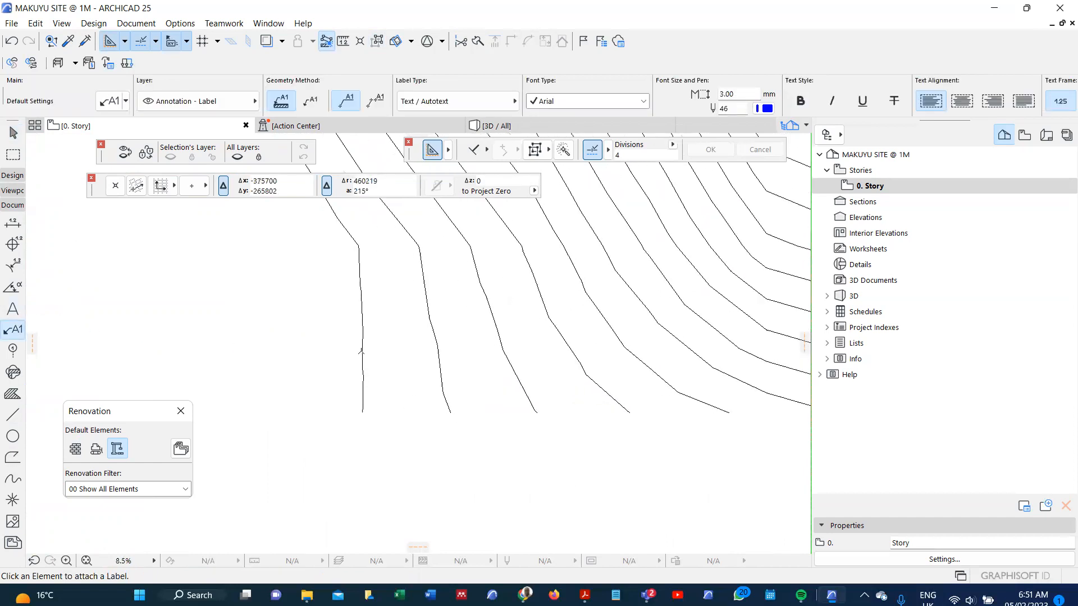
{"action": "scroll", "coordinate": [362, 350], "scroll_direction": "up", "scroll_amount": 5}
{"action": "left_click", "coordinate": [368, 349]}
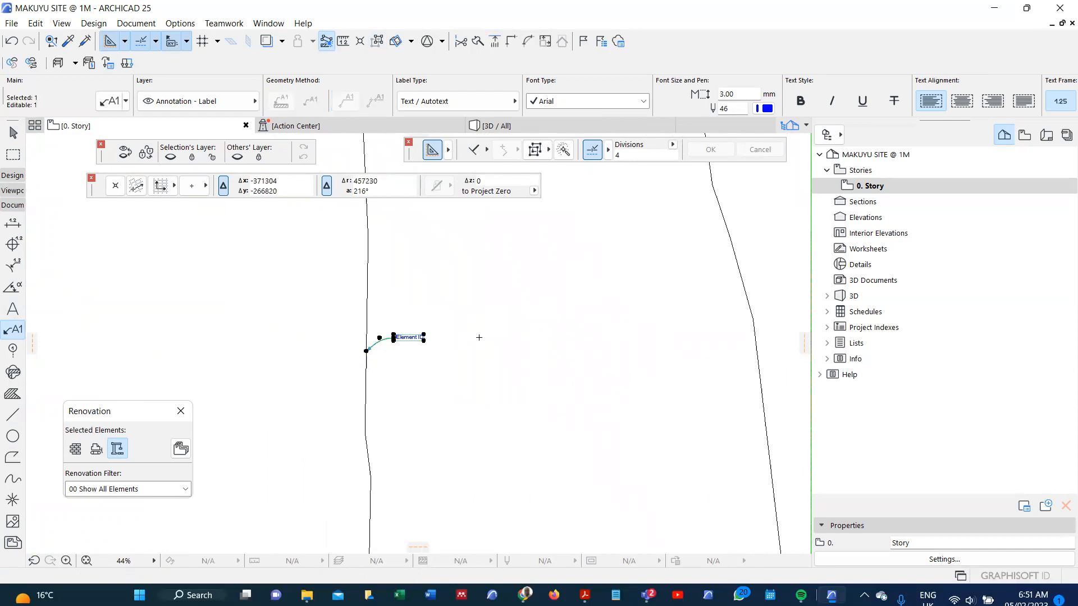
{"action": "key", "text": "ctrl+t"}
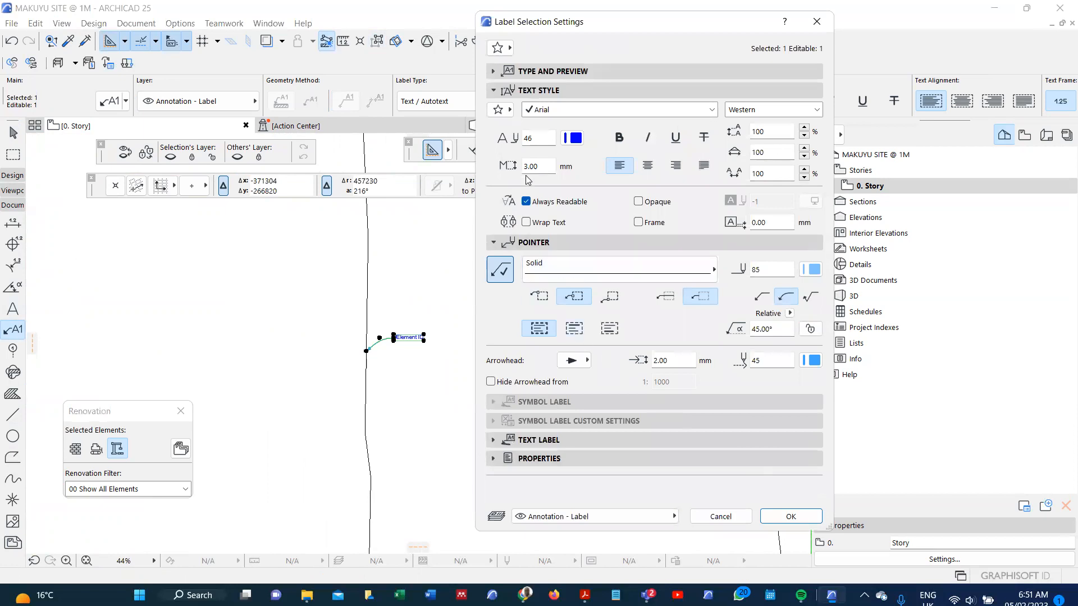
{"action": "key", "text": "Return"}
{"action": "key", "text": "Escape"}
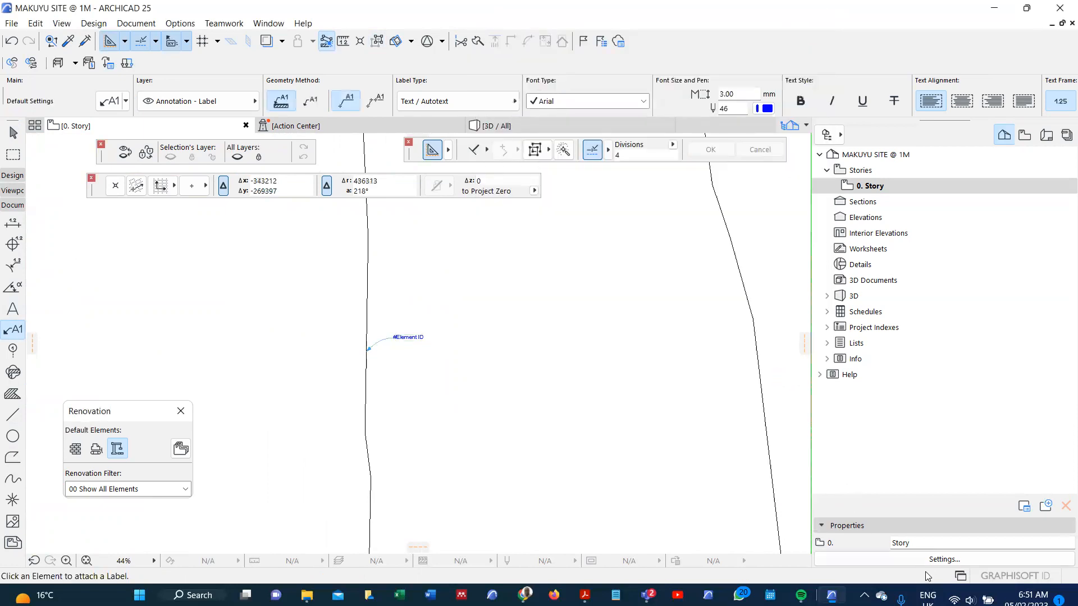
Create a new folder named SITE in the project's view map
{"action": "left_click", "coordinate": [932, 560]}
{"action": "key", "text": "Escape"}
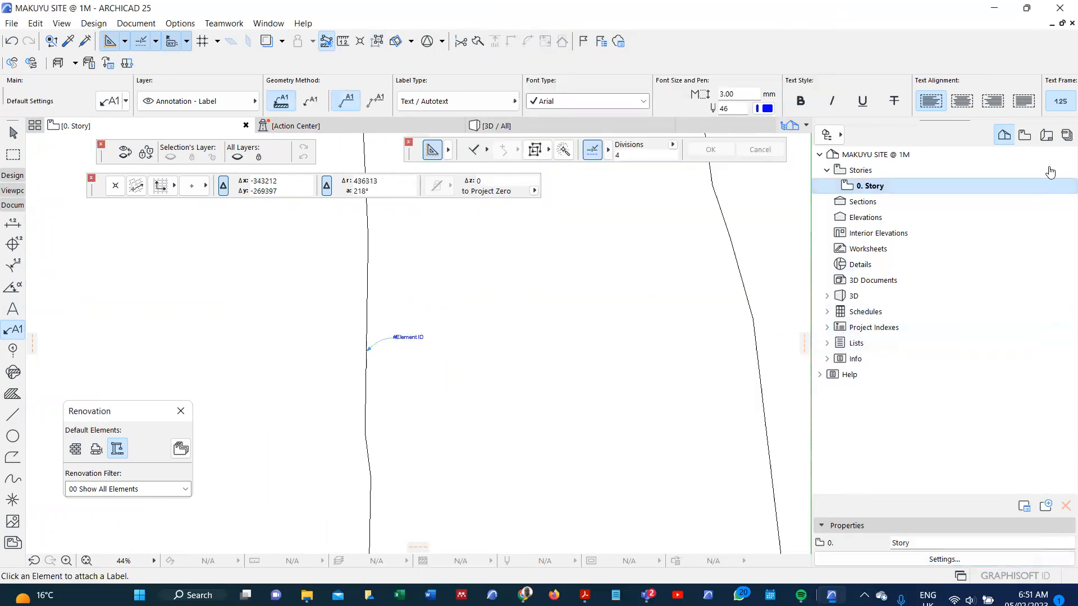
{"action": "left_click", "coordinate": [1024, 134]}
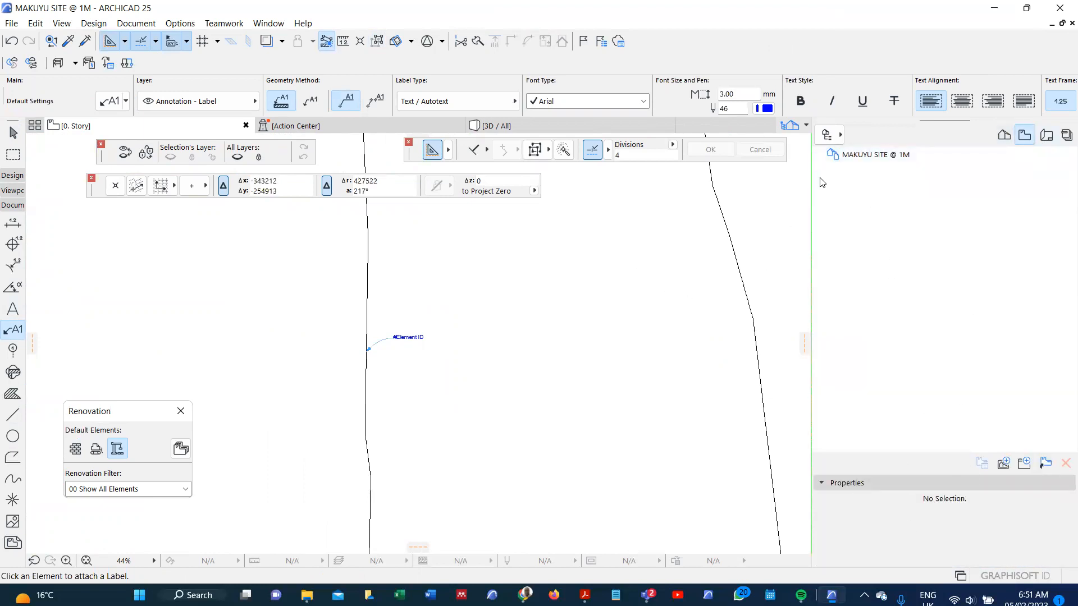
{"action": "right_click", "coordinate": [858, 160]}
{"action": "left_click", "coordinate": [899, 165]}
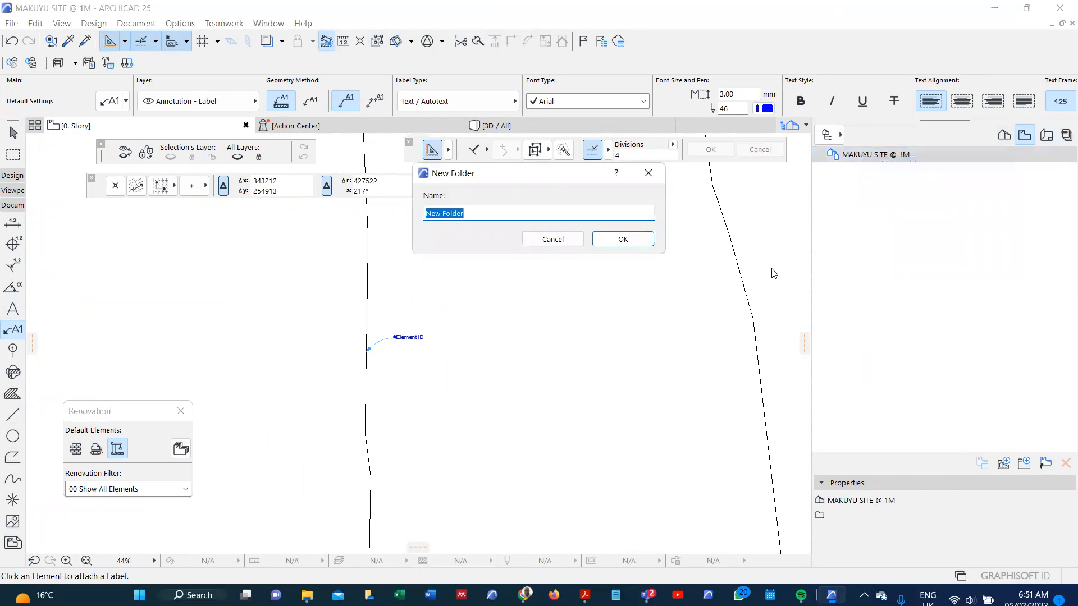
{"action": "type", "text": "SITE"}
{"action": "left_click", "coordinate": [624, 239]}
Save the current view into the SITE folder with the custom name MAP and a 1:500 scale
{"action": "right_click", "coordinate": [842, 171]}
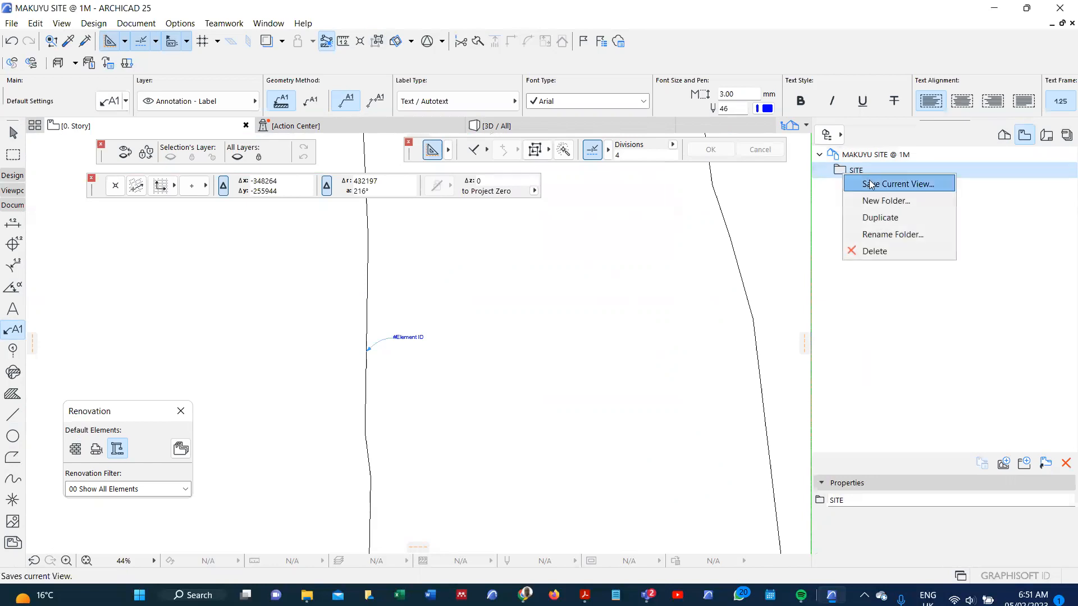
{"action": "left_click", "coordinate": [871, 184]}
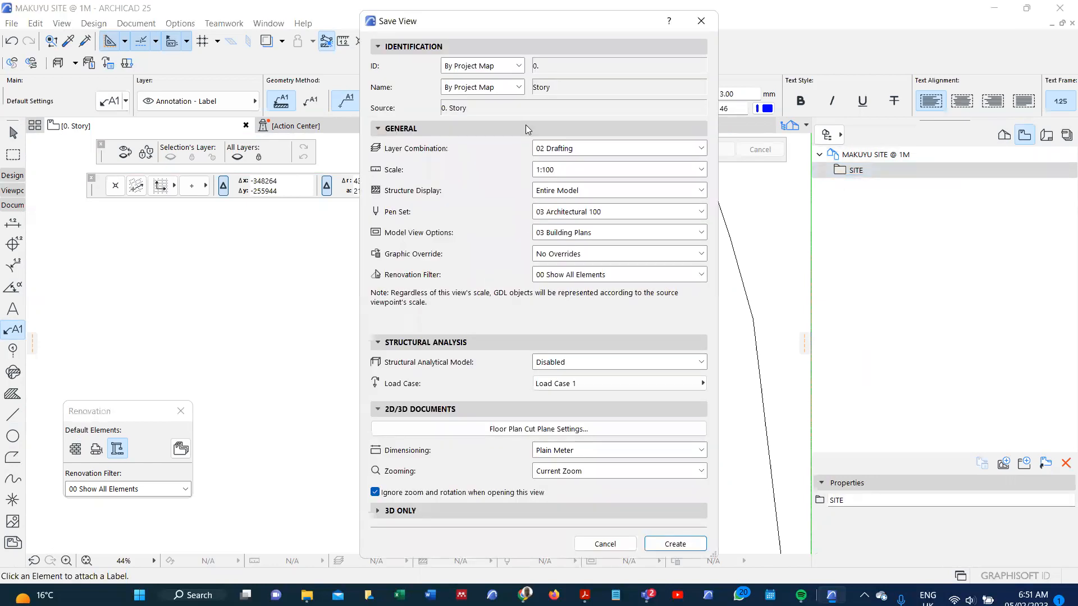
{"action": "left_click", "coordinate": [520, 87]}
{"action": "left_click", "coordinate": [484, 112]}
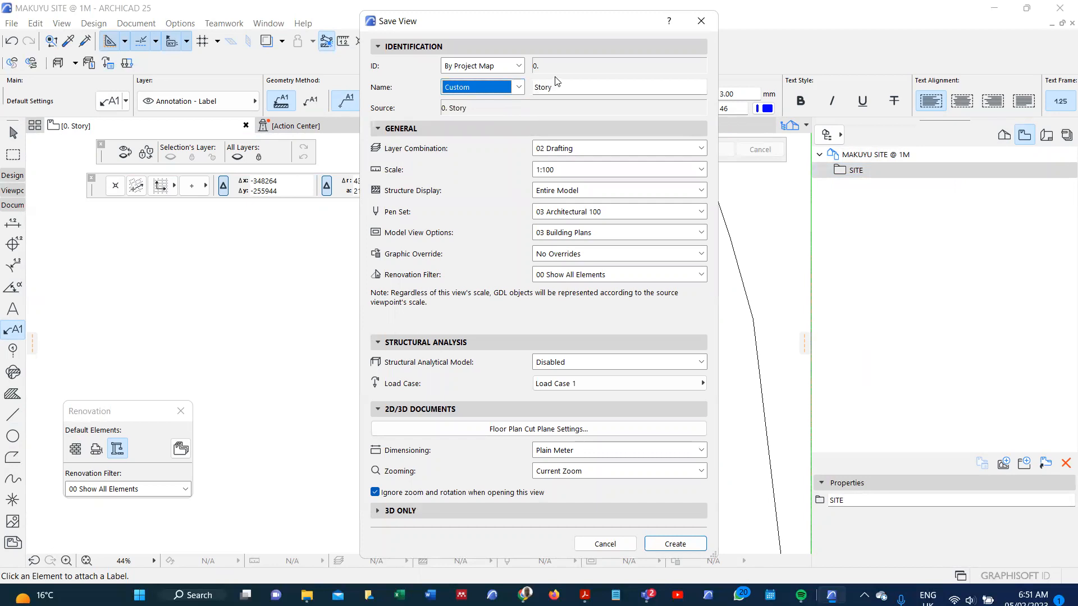
{"action": "left_click", "coordinate": [557, 87]}
{"action": "type", "text": "MAP"}
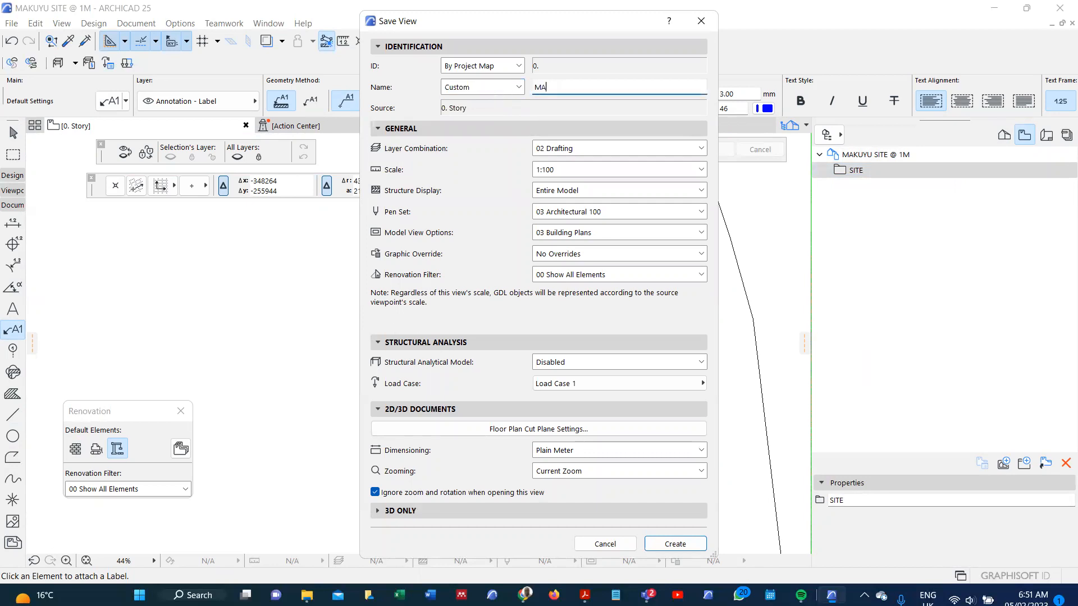
{"action": "left_click", "coordinate": [602, 168]}
{"action": "left_click", "coordinate": [548, 302]}
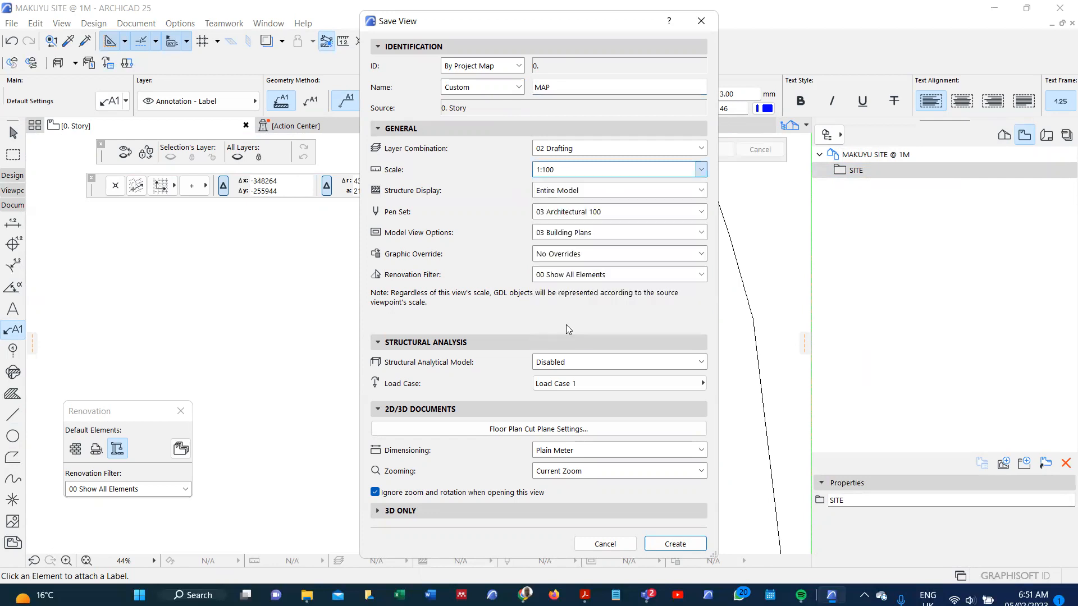
{"action": "left_click", "coordinate": [672, 544]}
Open the MAP view and set its scale to 1:200
{"action": "double_click", "coordinate": [873, 185]}
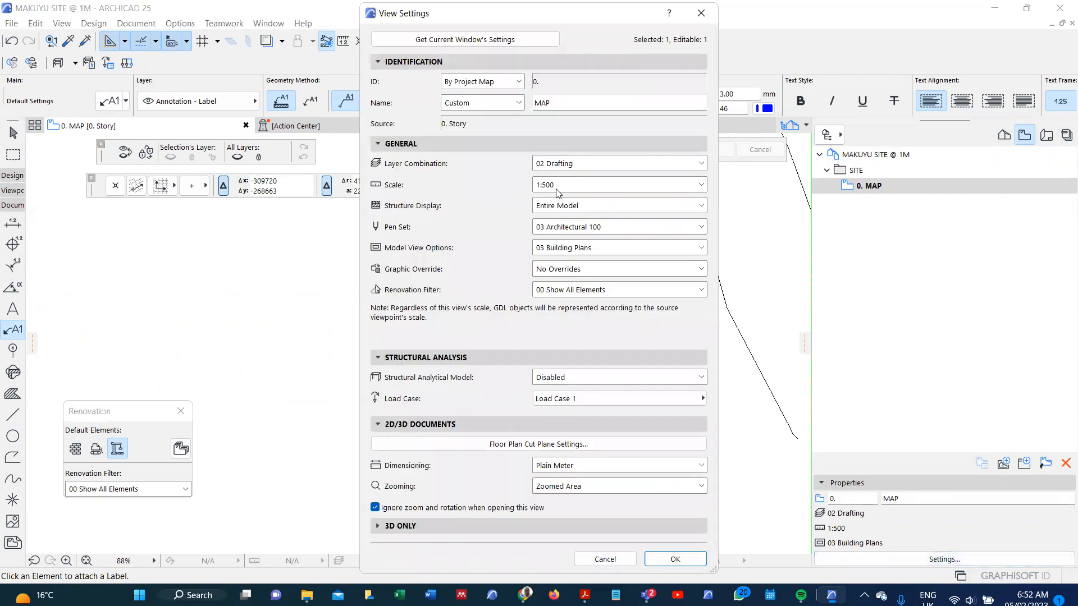
{"action": "left_click", "coordinate": [558, 185]}
{"action": "left_click", "coordinate": [558, 303]}
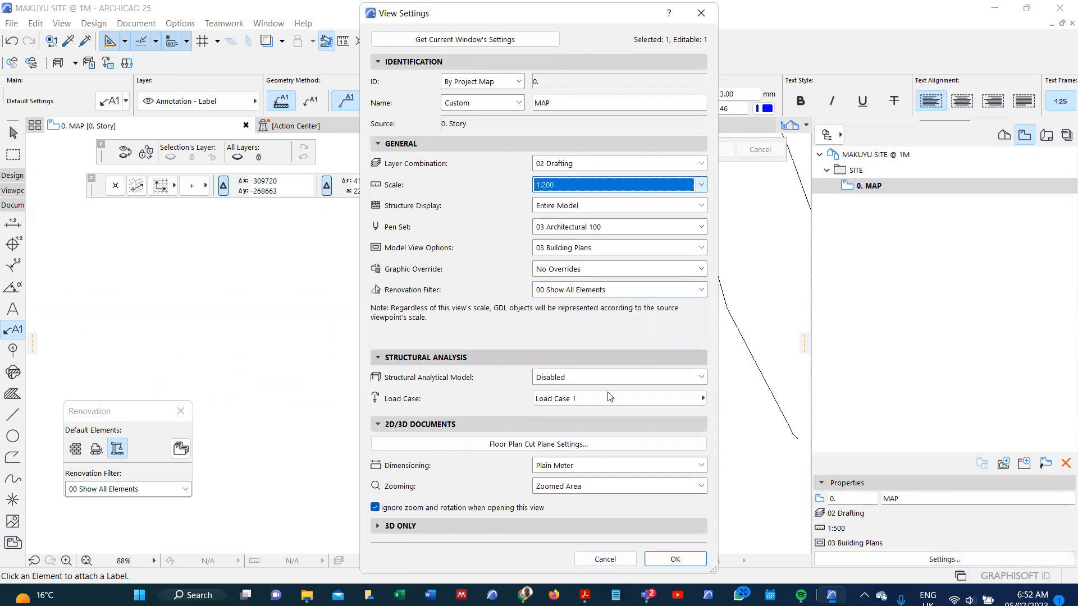
{"action": "left_click", "coordinate": [675, 559]}
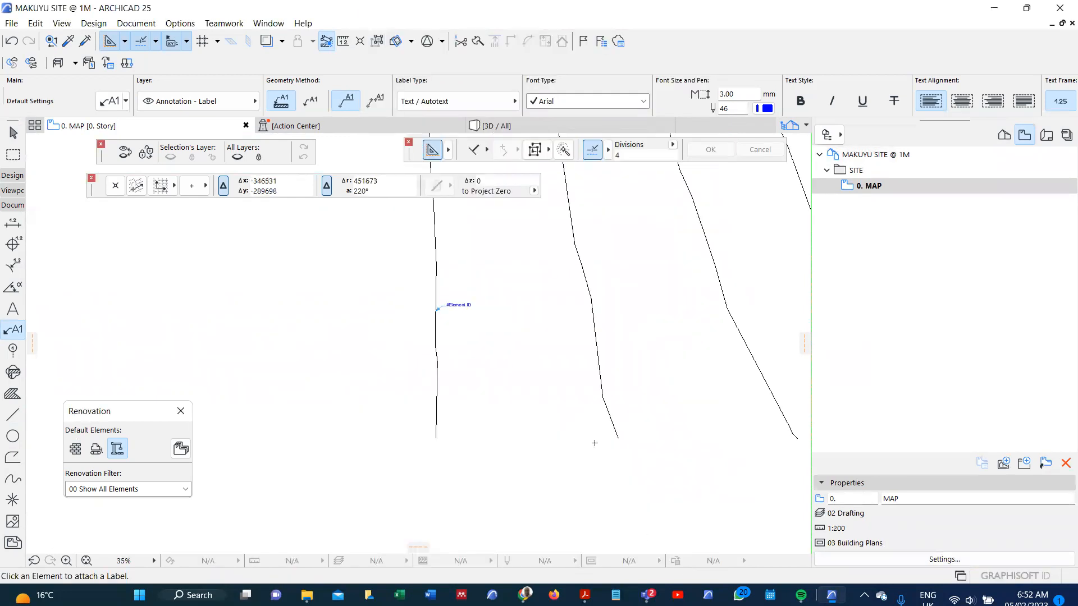
Set the contour label's text pen to 41, its pointer line pen to 21 and its arrowhead pen to 41
{"action": "scroll", "coordinate": [444, 325], "scroll_direction": "down", "scroll_amount": 4}
{"action": "scroll", "coordinate": [436, 330], "scroll_direction": "up", "scroll_amount": 5}
{"action": "left_click", "coordinate": [427, 387]}
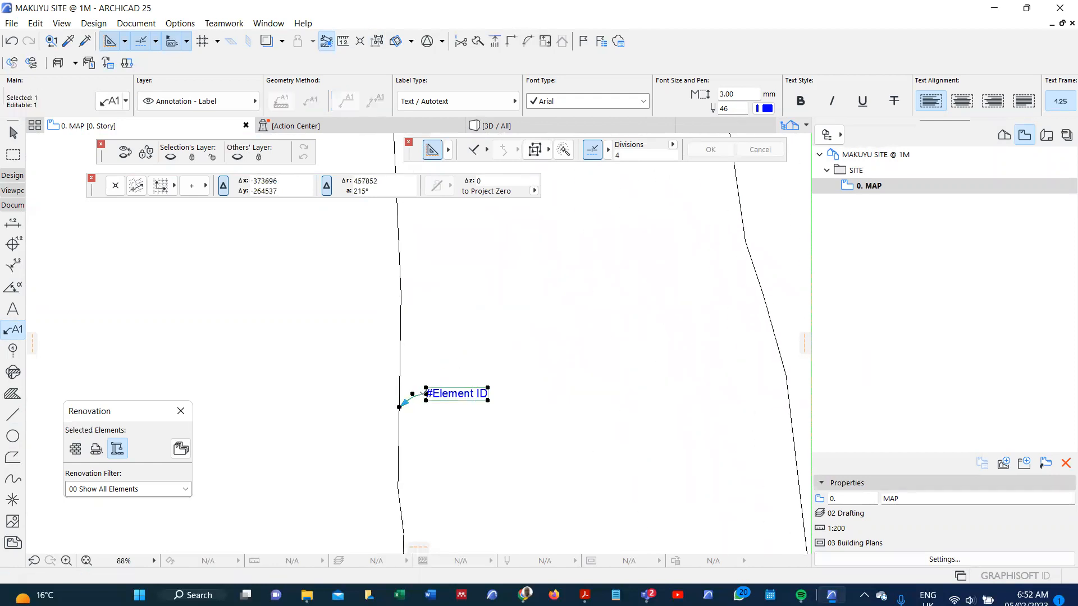
{"action": "key", "text": "ctrl+t"}
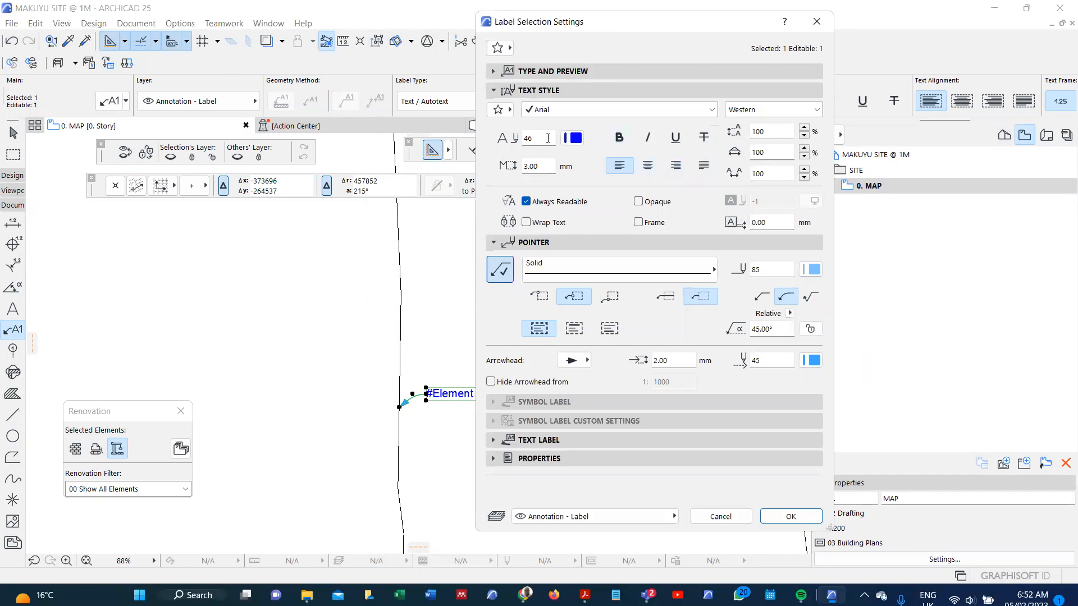
{"action": "left_click", "coordinate": [575, 139]}
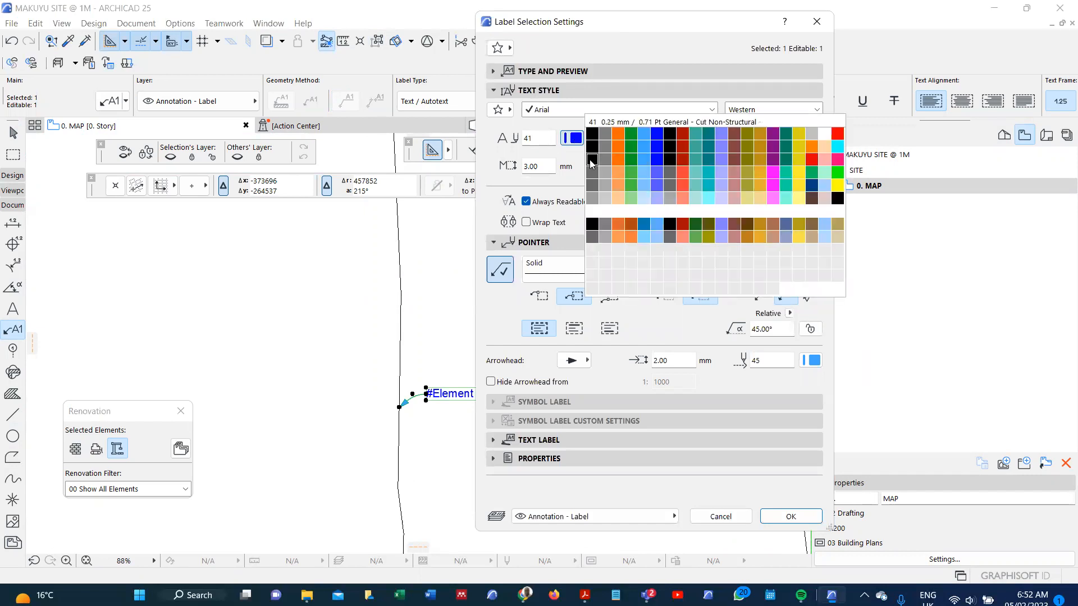
{"action": "left_click", "coordinate": [592, 160]}
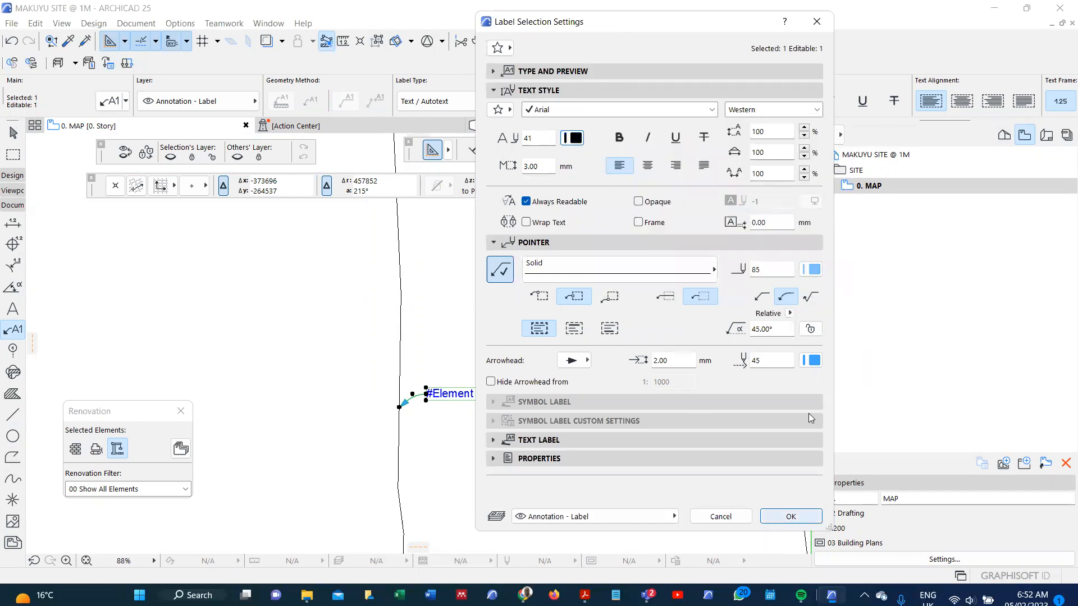
{"action": "left_click", "coordinate": [811, 269]}
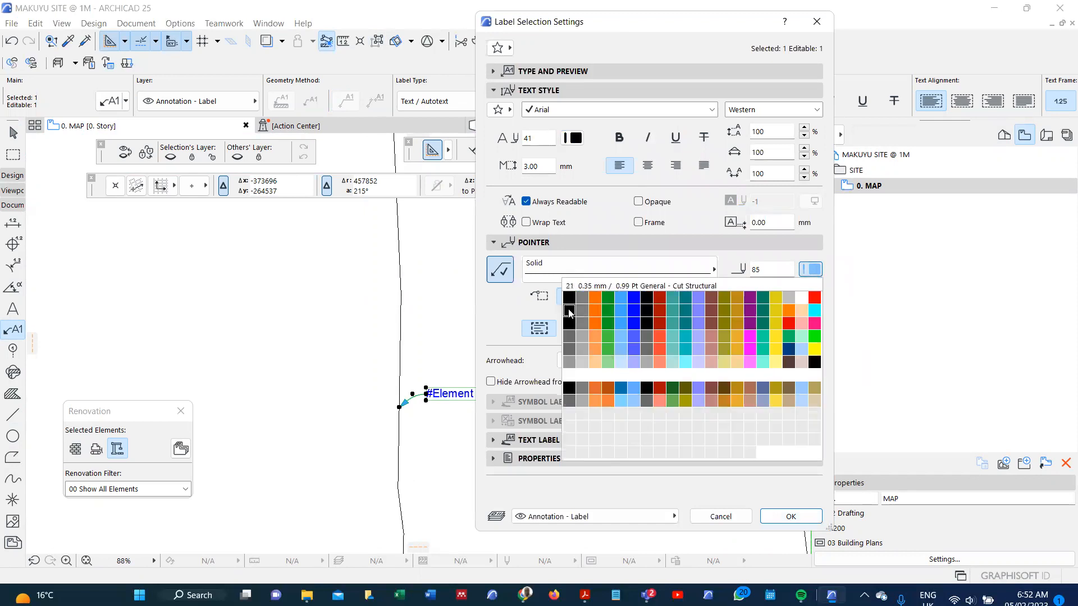
{"action": "left_click", "coordinate": [569, 313]}
{"action": "left_click", "coordinate": [811, 360]}
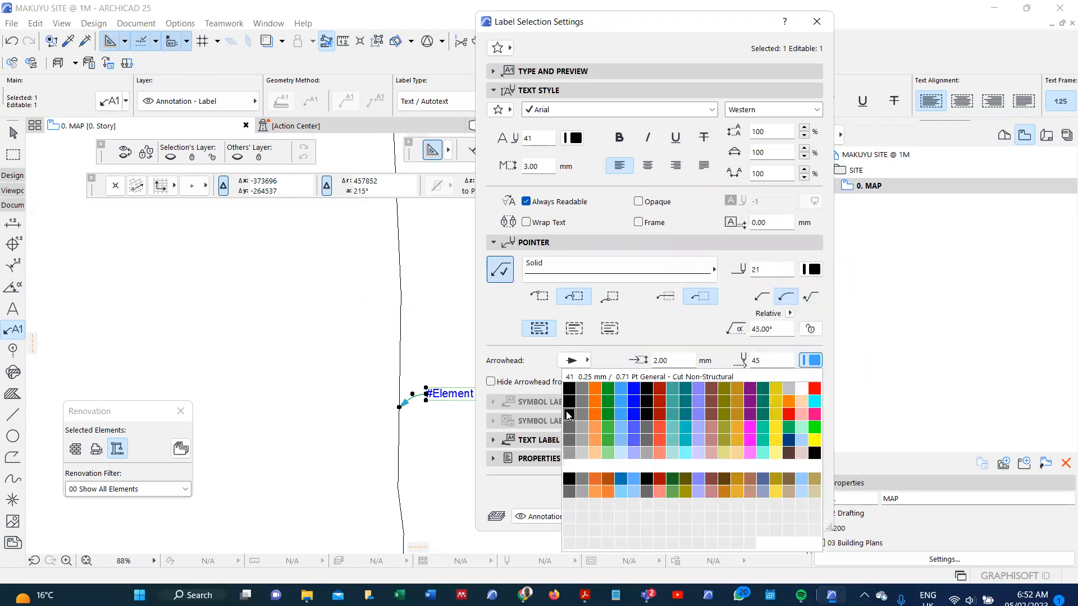
{"action": "left_click", "coordinate": [569, 414]}
{"action": "left_click", "coordinate": [787, 516]}
Replace the text of the outermost southwest contour's label with +00000
{"action": "scroll", "coordinate": [454, 394], "scroll_direction": "up", "scroll_amount": 3}
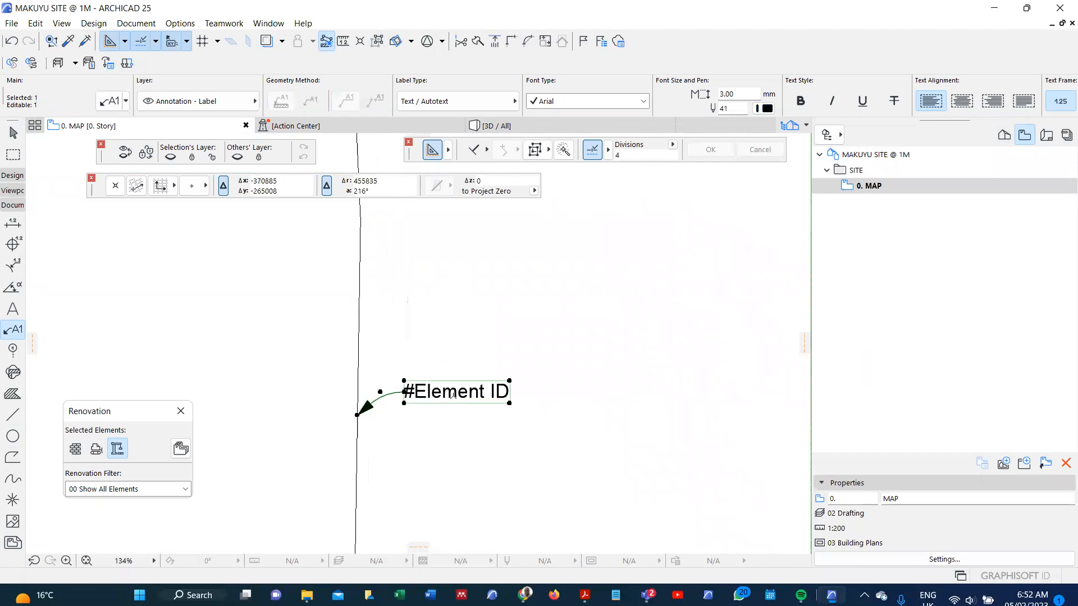
{"action": "double_click", "coordinate": [471, 393]}
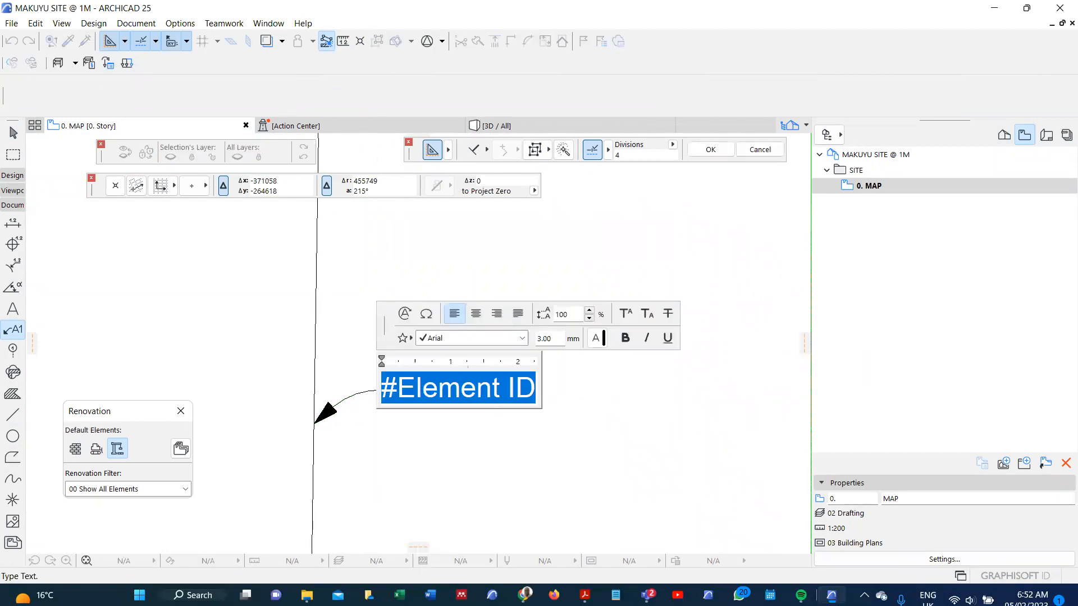
{"action": "type", "text": "+0000"}
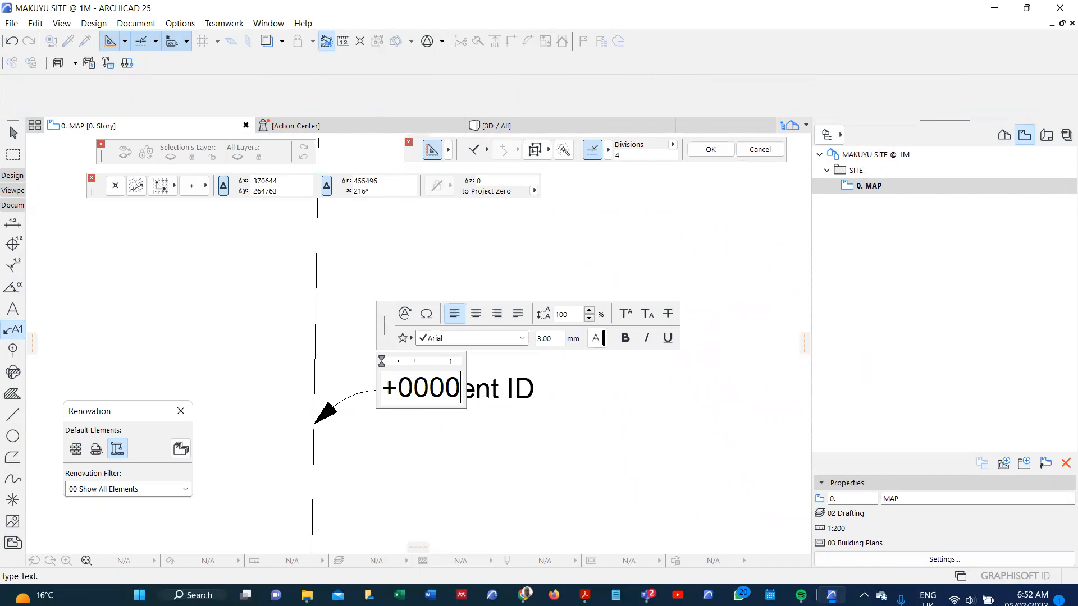
{"action": "type", "text": "0"}
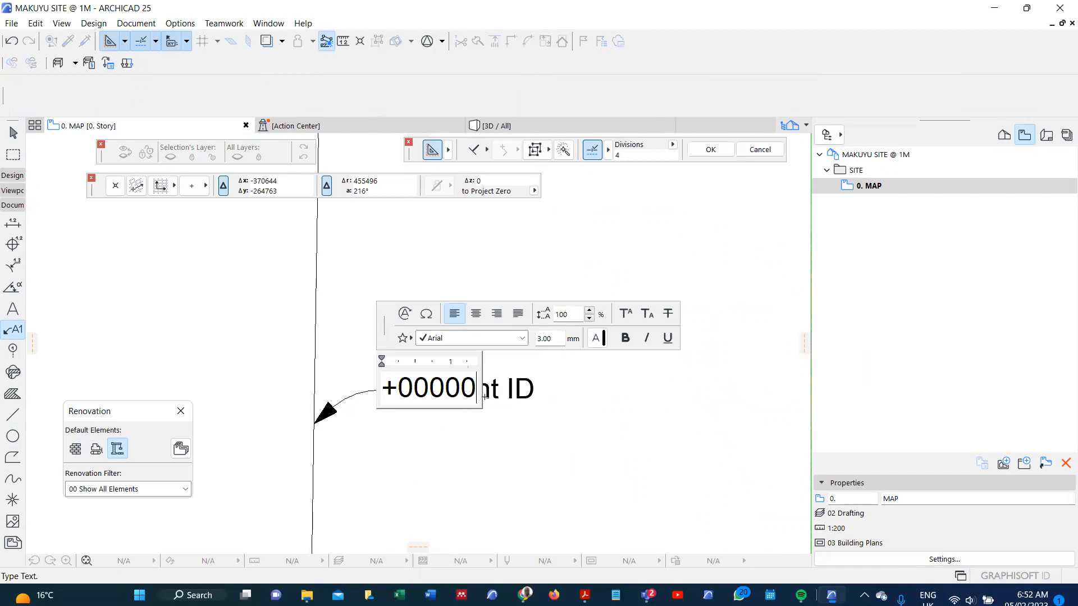
{"action": "left_click", "coordinate": [435, 439]}
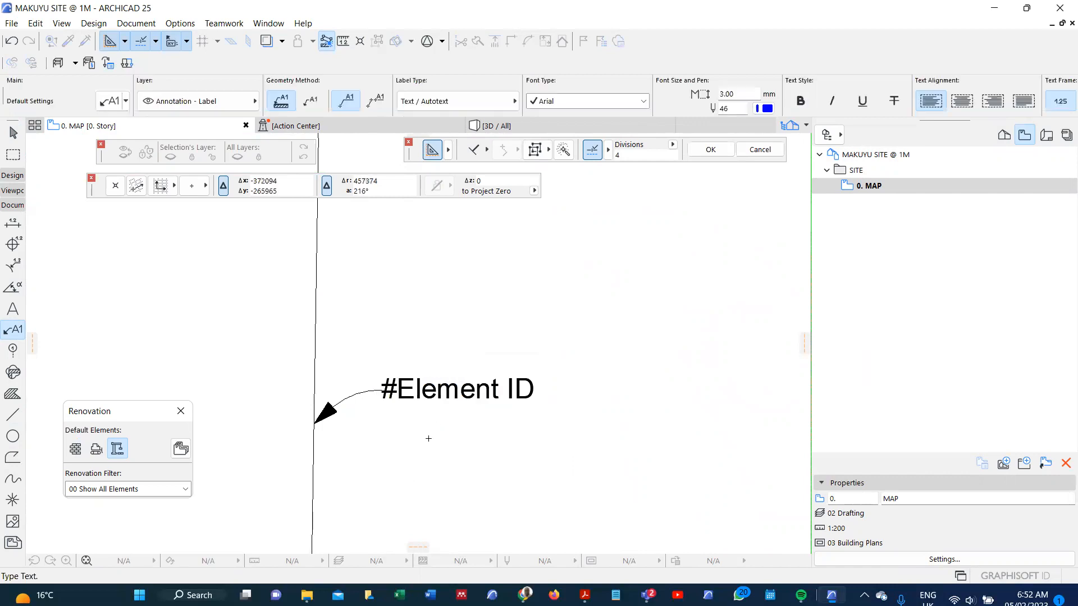
{"action": "scroll", "coordinate": [373, 398], "scroll_direction": "down", "scroll_amount": 4}
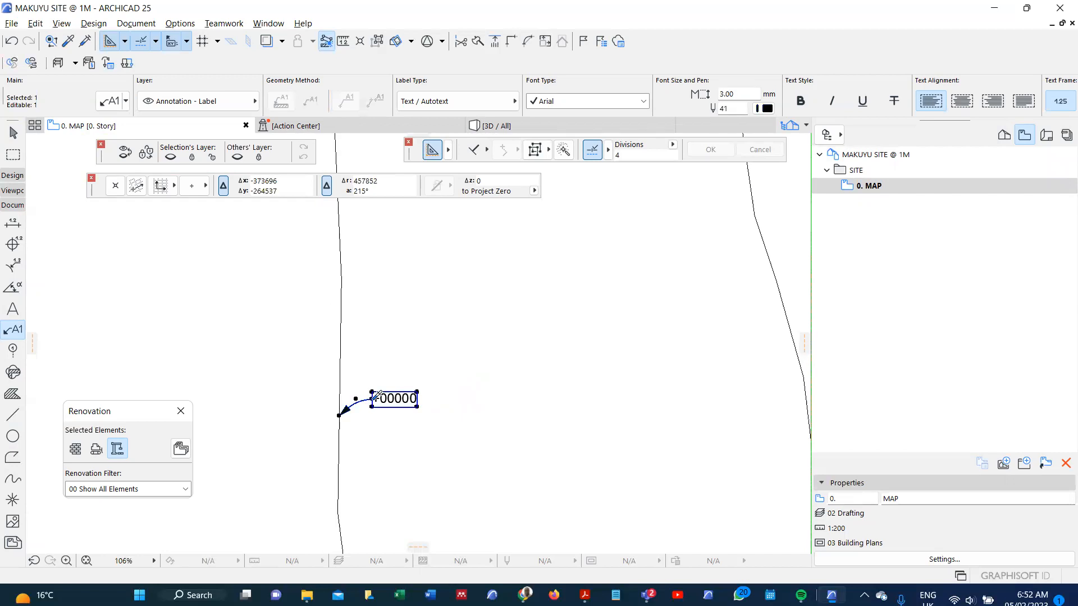
{"action": "scroll", "coordinate": [377, 395], "scroll_direction": "down", "scroll_amount": 8}
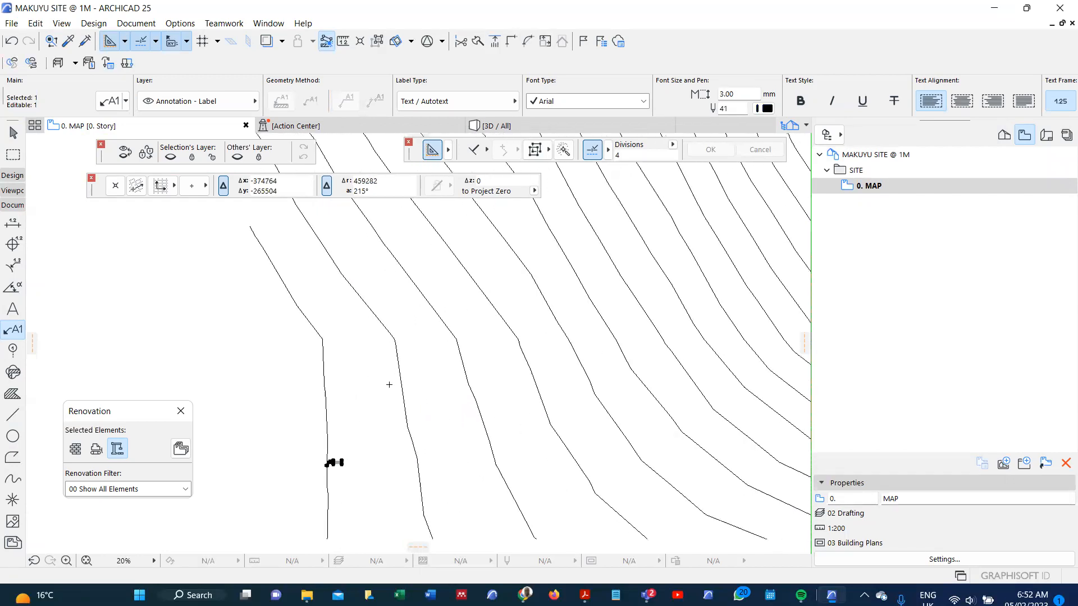
Attach a label to the second contour in from the southwest and set its text to +01000
{"action": "key", "text": "Escape"}
{"action": "scroll", "coordinate": [339, 463], "scroll_direction": "up", "scroll_amount": 7}
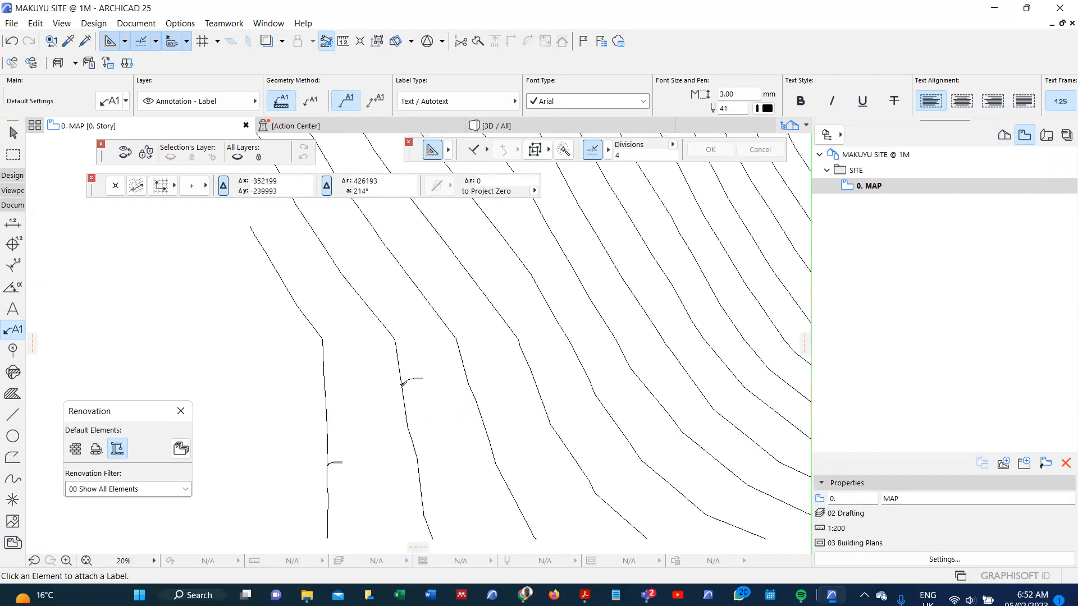
{"action": "left_click", "coordinate": [469, 351]}
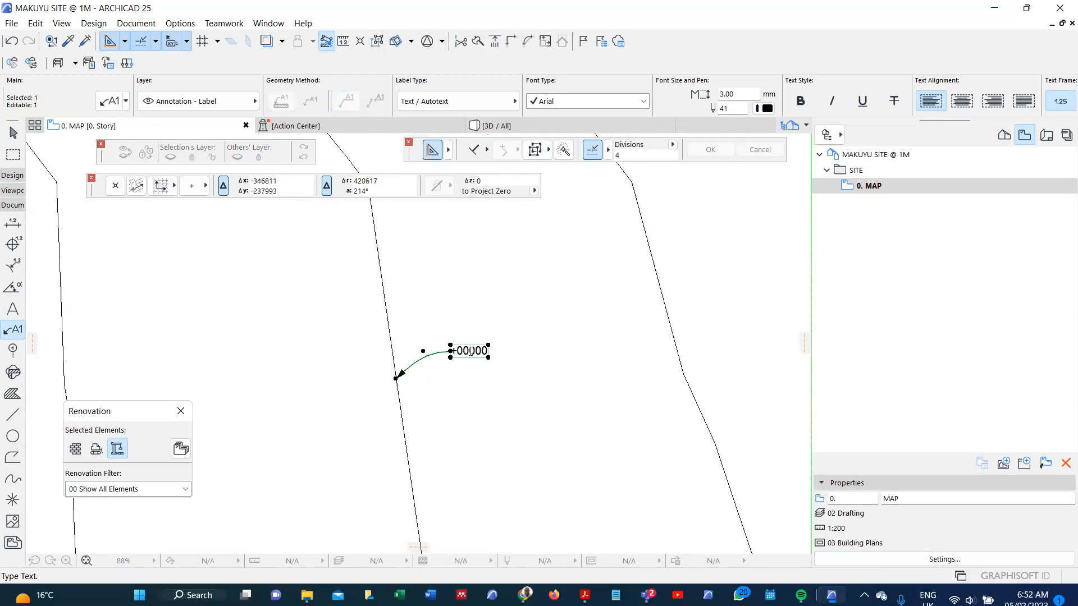
{"action": "double_click", "coordinate": [470, 351]}
{"action": "key", "text": "BackSpace"}
{"action": "type", "text": "1"}
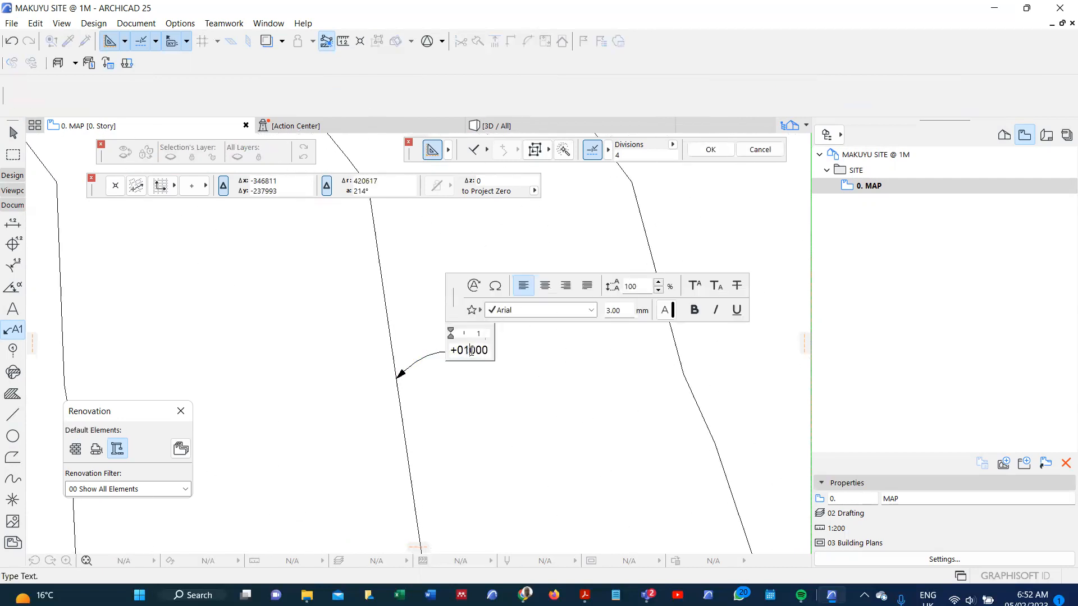
{"action": "left_click", "coordinate": [461, 411]}
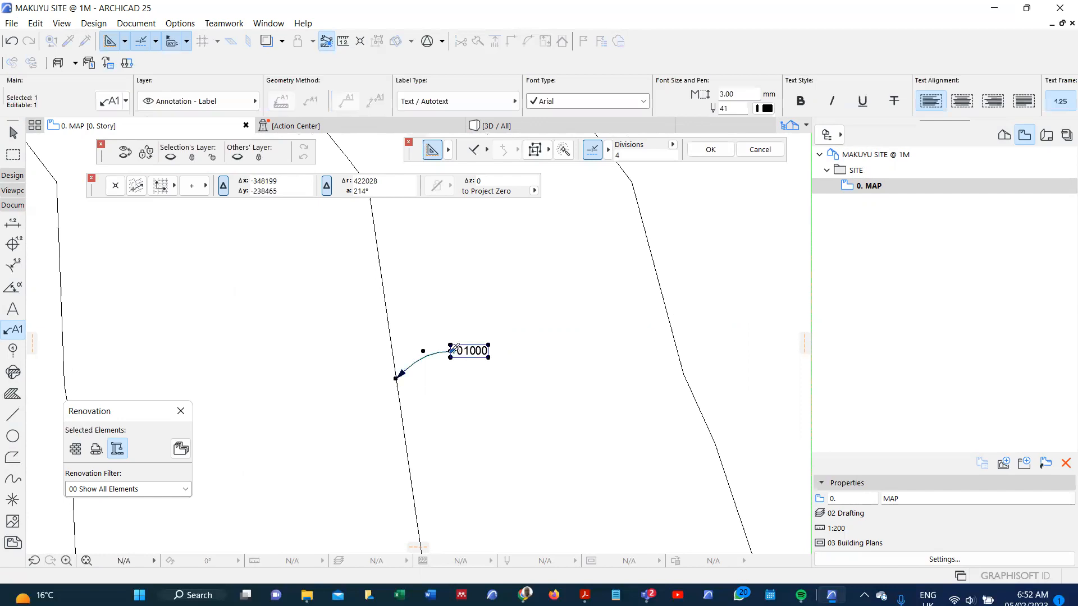
Attach a label to the third contour in from the southwest and set its text to +02000
{"action": "scroll", "coordinate": [492, 365], "scroll_direction": "down", "scroll_amount": 3}
{"action": "scroll", "coordinate": [491, 365], "scroll_direction": "down", "scroll_amount": 3}
{"action": "key", "text": "Escape"}
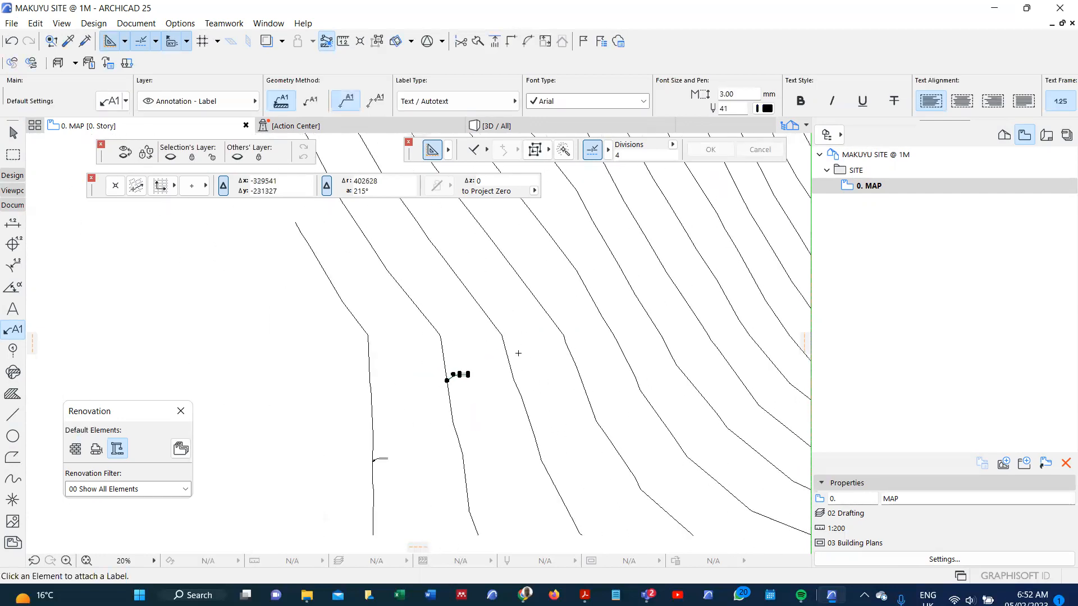
{"action": "left_click", "coordinate": [509, 357]}
{"action": "scroll", "coordinate": [514, 355], "scroll_direction": "up", "scroll_amount": 7}
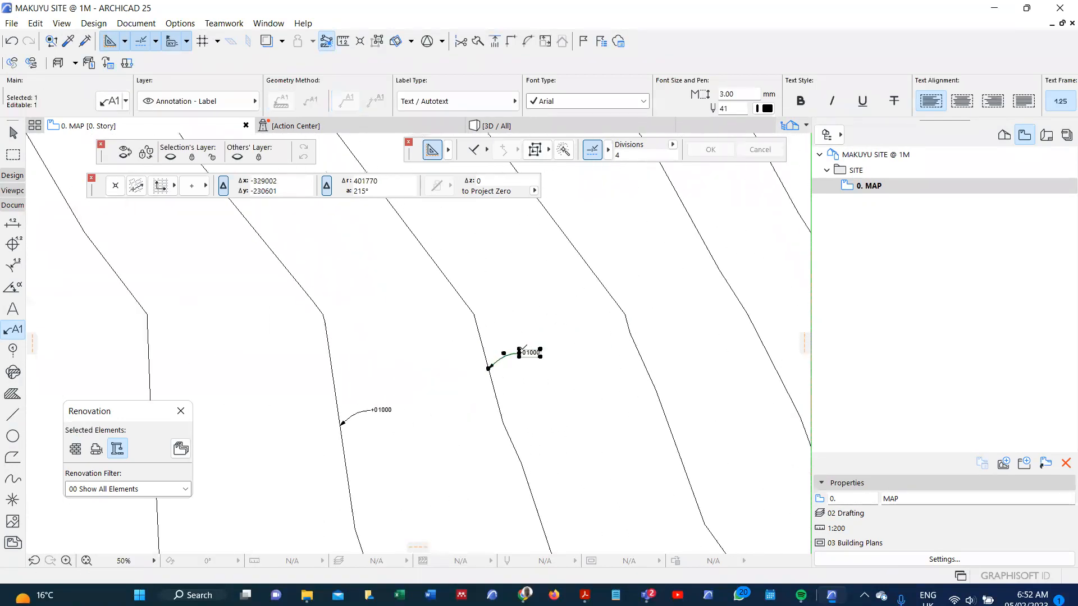
{"action": "double_click", "coordinate": [541, 361]}
{"action": "key", "text": "BackSpace"}
{"action": "type", "text": "2"}
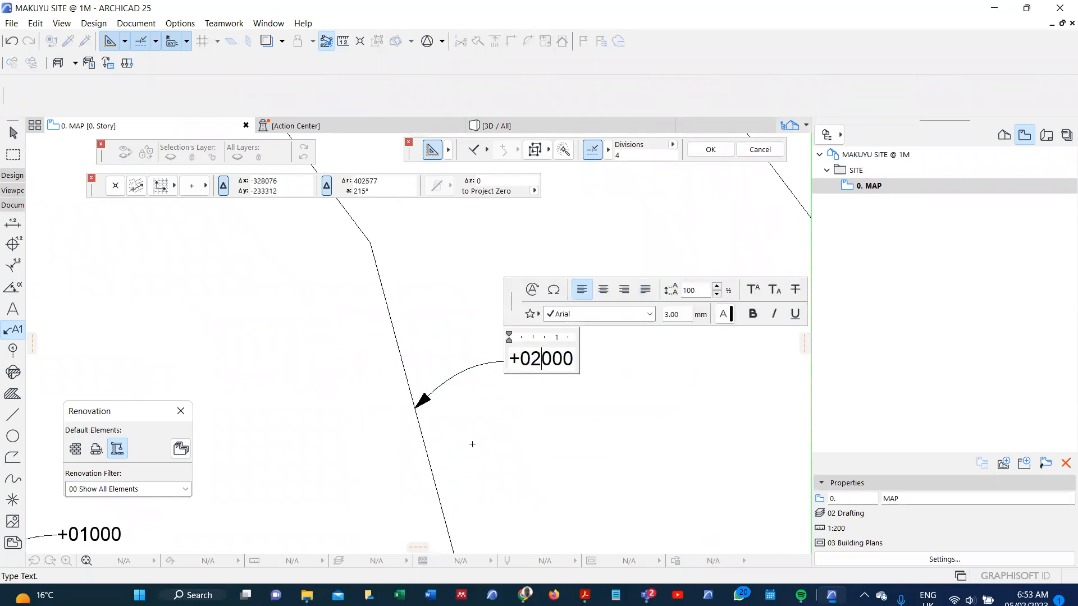
{"action": "key", "text": "Escape"}
Examine the contours between the labelled southwest corner and the green plot
{"action": "scroll", "coordinate": [401, 458], "scroll_direction": "down", "scroll_amount": 9}
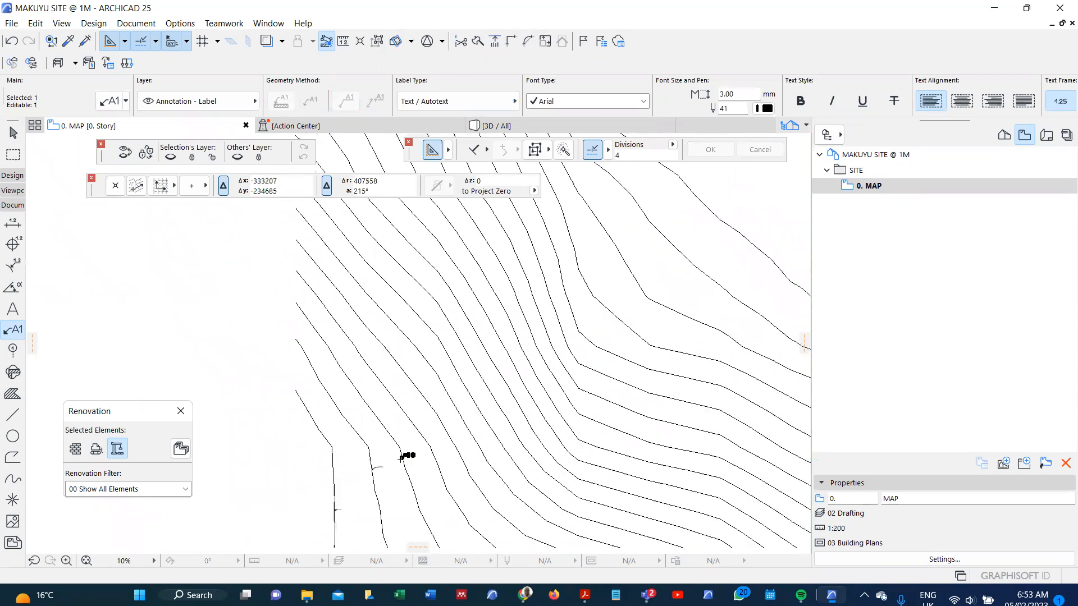
{"action": "scroll", "coordinate": [401, 458], "scroll_direction": "down", "scroll_amount": 2}
{"action": "scroll", "coordinate": [474, 476], "scroll_direction": "up", "scroll_amount": 2}
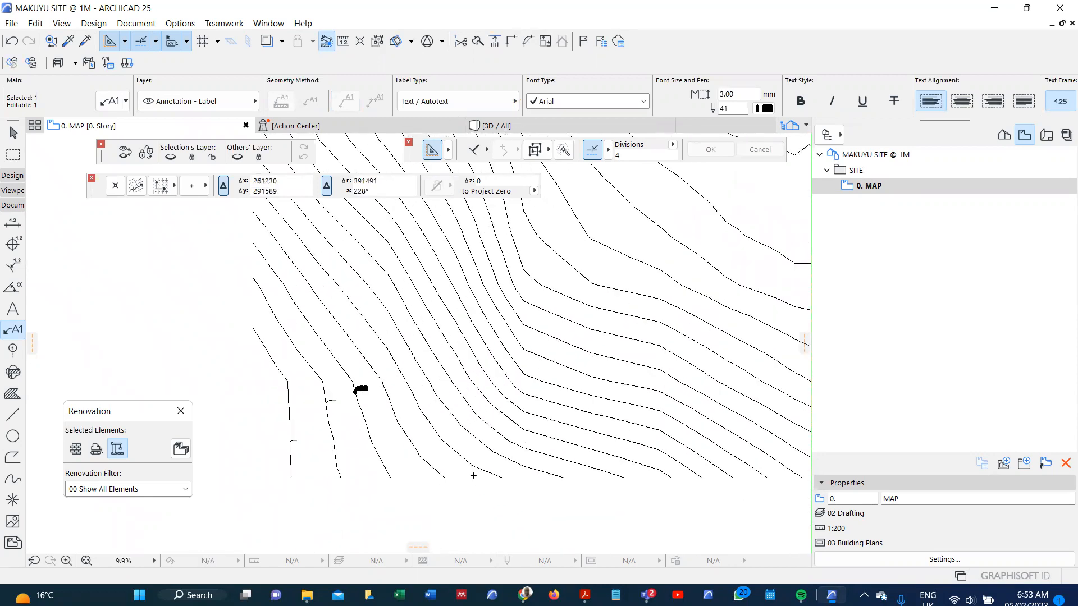
{"action": "scroll", "coordinate": [530, 470], "scroll_direction": "down", "scroll_amount": 3}
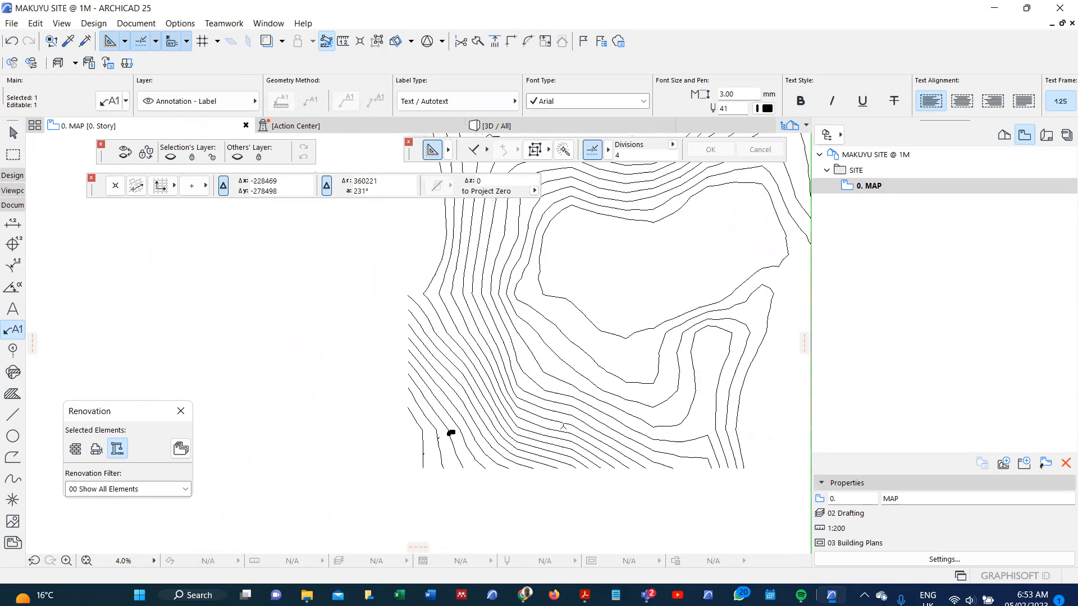
{"action": "middle_click_drag", "start_coordinate": [566, 398], "coordinate": [601, 254]}
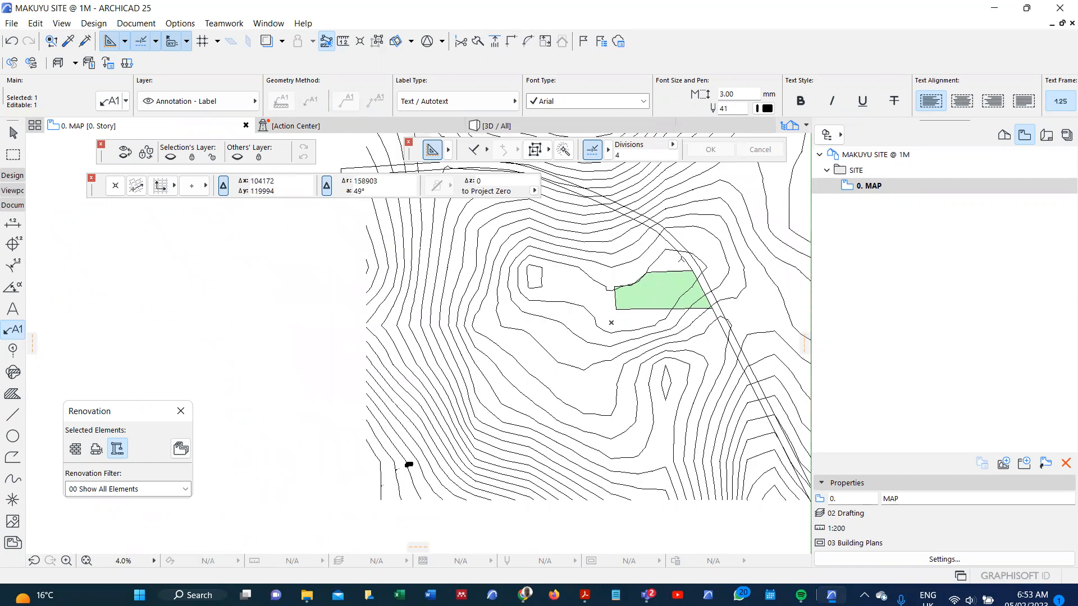
{"action": "scroll", "coordinate": [666, 389], "scroll_direction": "up", "scroll_amount": 2}
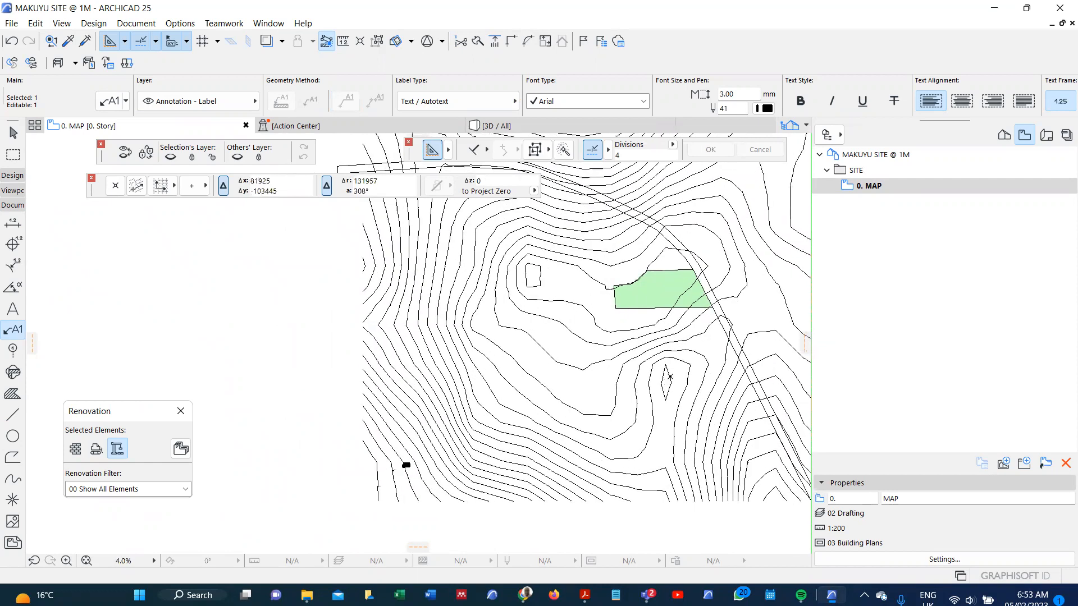
{"action": "middle_click_drag", "start_coordinate": [604, 460], "coordinate": [612, 402]}
{"action": "scroll", "coordinate": [477, 369], "scroll_direction": "up", "scroll_amount": 2}
{"action": "scroll", "coordinate": [477, 369], "scroll_direction": "down", "scroll_amount": 2}
{"action": "middle_click_drag", "start_coordinate": [518, 330], "coordinate": [541, 307]}
Select the single contour southwest of the green plot to trace its course
{"action": "key", "text": "ctrl+a"}
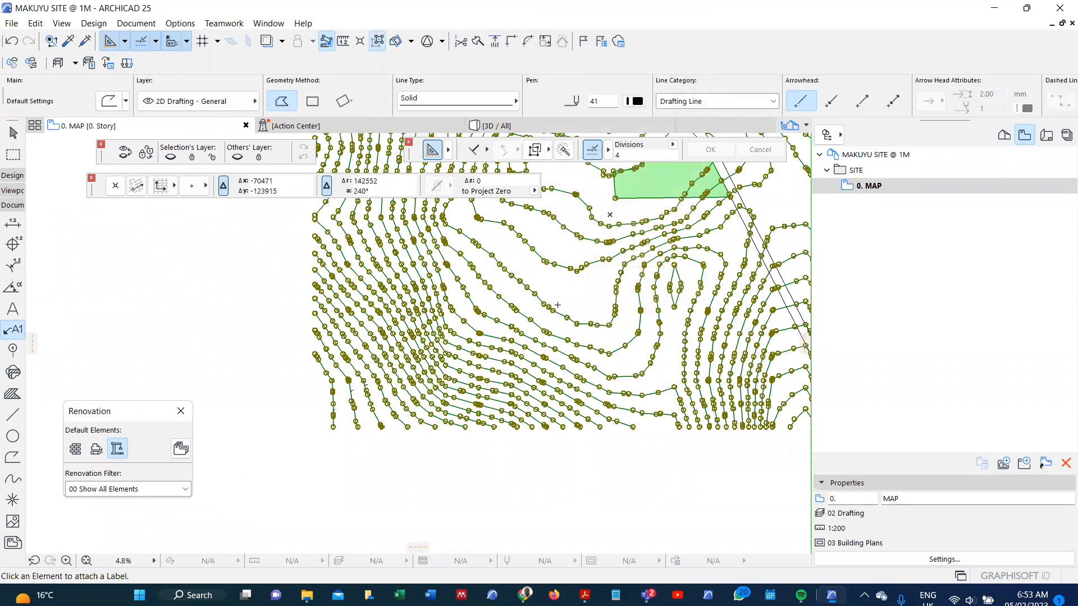
{"action": "key", "text": "Escape"}
{"action": "left_click", "coordinate": [555, 309], "text": "shift"}
{"action": "scroll", "coordinate": [392, 430], "scroll_direction": "up", "scroll_amount": 2}
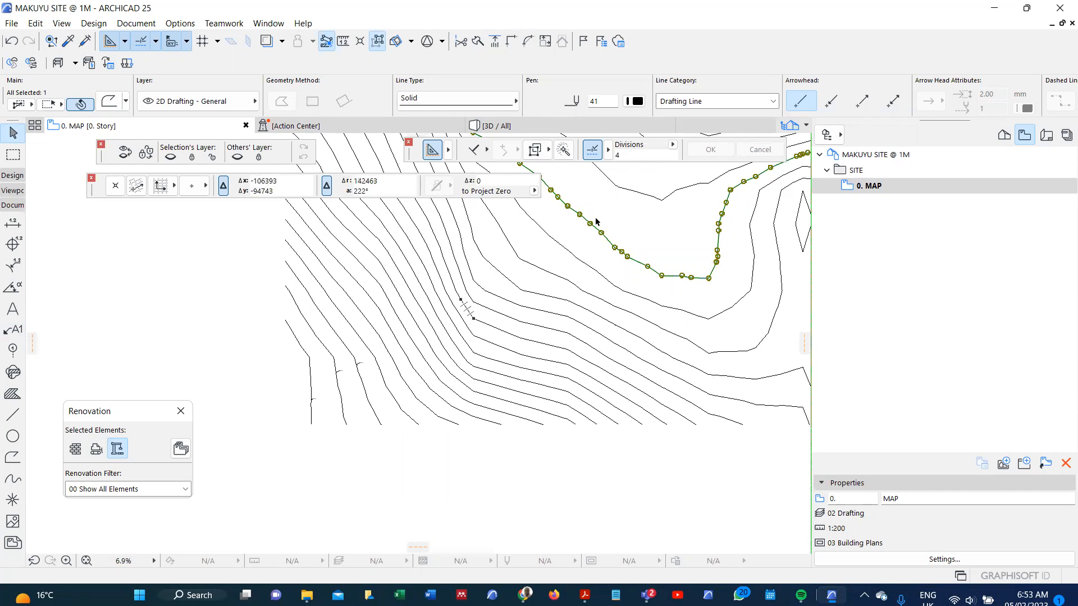
Pick up the settings of the +02000 label for labelling further contours
{"action": "scroll", "coordinate": [349, 361], "scroll_direction": "up", "scroll_amount": 8}
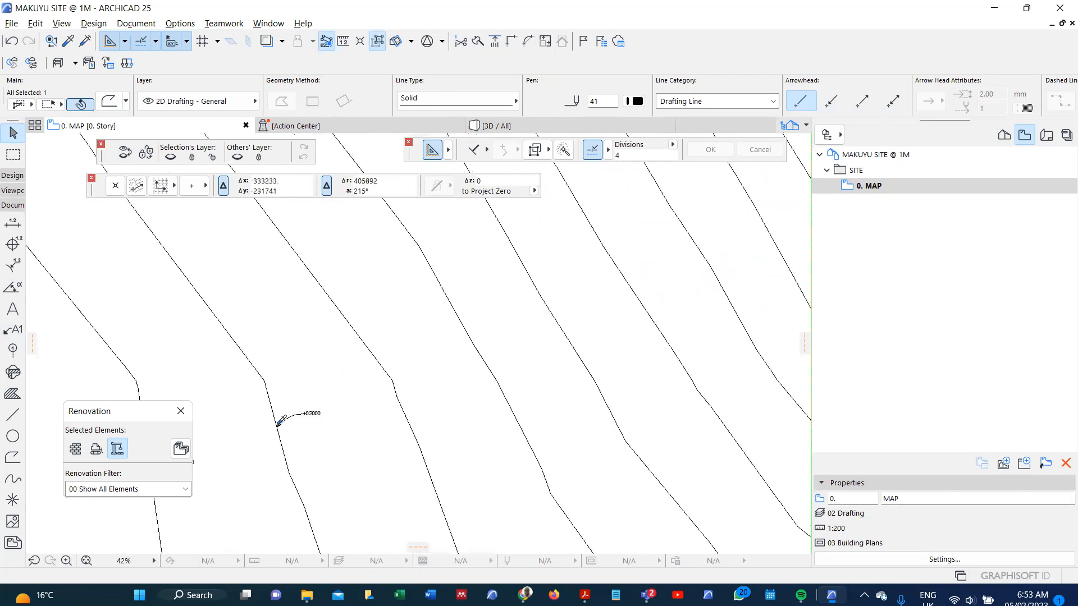
{"action": "left_click", "coordinate": [287, 415]}
{"action": "scroll", "coordinate": [486, 266], "scroll_direction": "down", "scroll_amount": 8}
{"action": "scroll", "coordinate": [537, 277], "scroll_direction": "up", "scroll_amount": 5}
{"action": "key", "text": "Escape"}
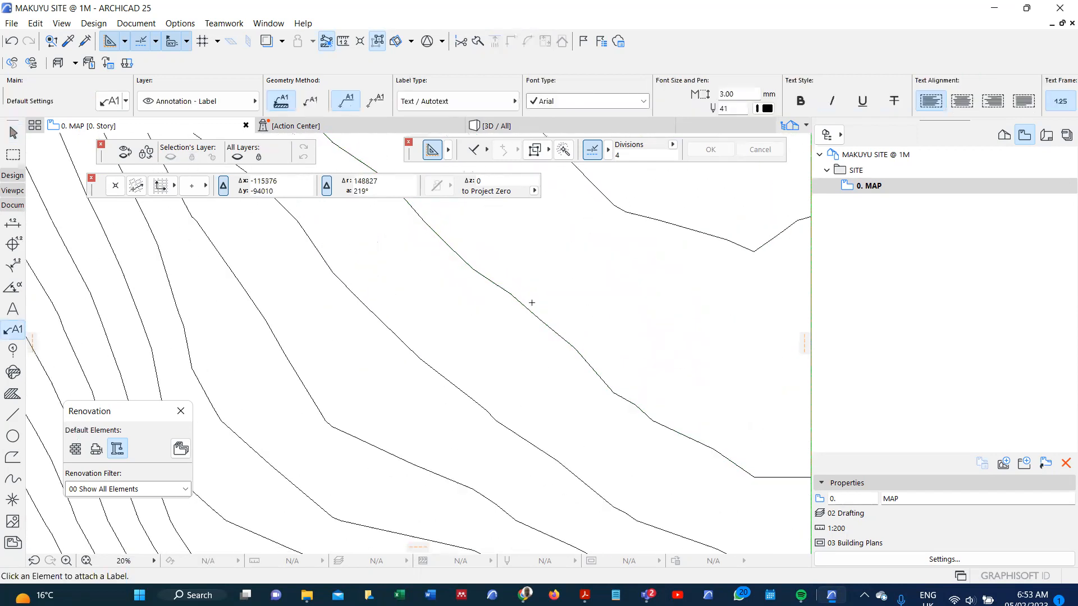
Attach a label to the contour southwest of the green plot and set its text to +19000
{"action": "left_click", "coordinate": [527, 307]}
{"action": "scroll", "coordinate": [533, 310], "scroll_direction": "up", "scroll_amount": 9}
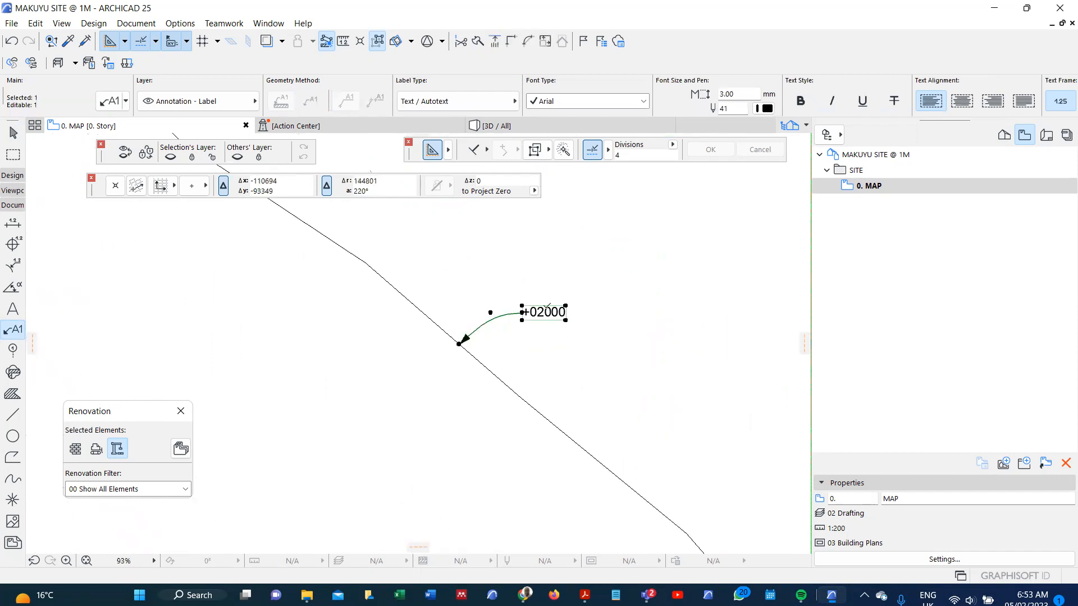
{"action": "double_click", "coordinate": [542, 315]}
{"action": "key", "text": "BackSpace"}
{"action": "key", "text": "BackSpace"}
{"action": "type", "text": "19"}
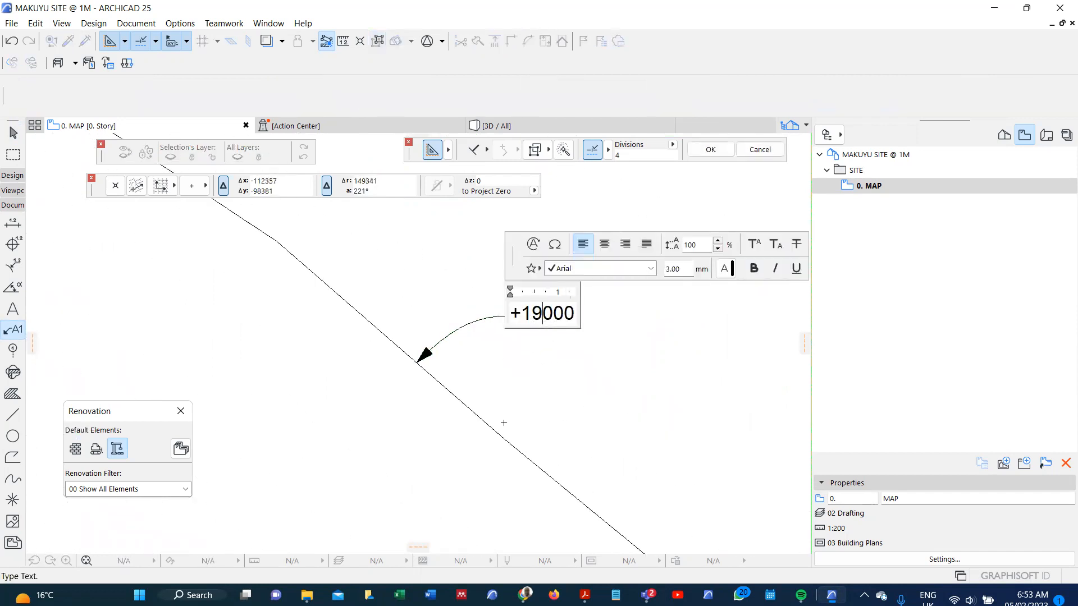
{"action": "key", "text": "Escape"}
Attach a label to the small closed contour west of the green plot and set its text to +23000
{"action": "scroll", "coordinate": [424, 415], "scroll_direction": "down", "scroll_amount": 13}
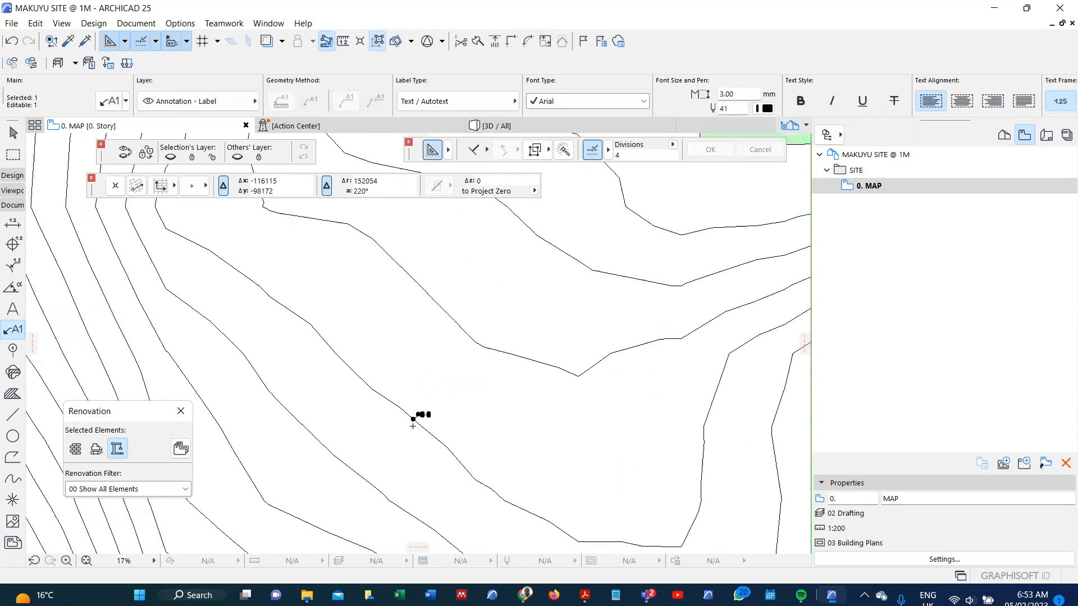
{"action": "scroll", "coordinate": [431, 408], "scroll_direction": "down", "scroll_amount": 1}
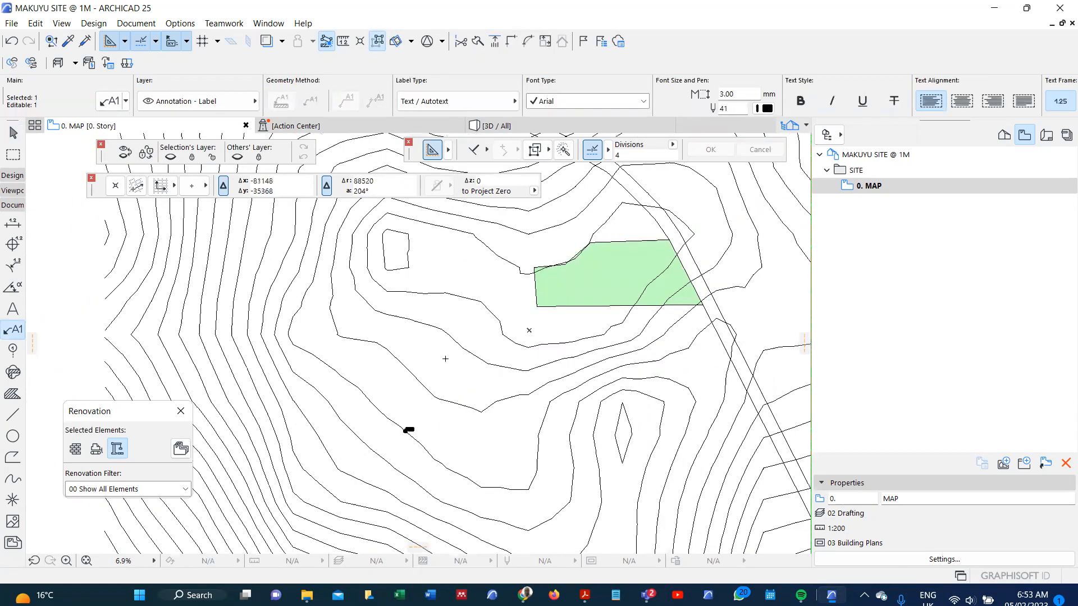
{"action": "scroll", "coordinate": [414, 272], "scroll_direction": "up", "scroll_amount": 6}
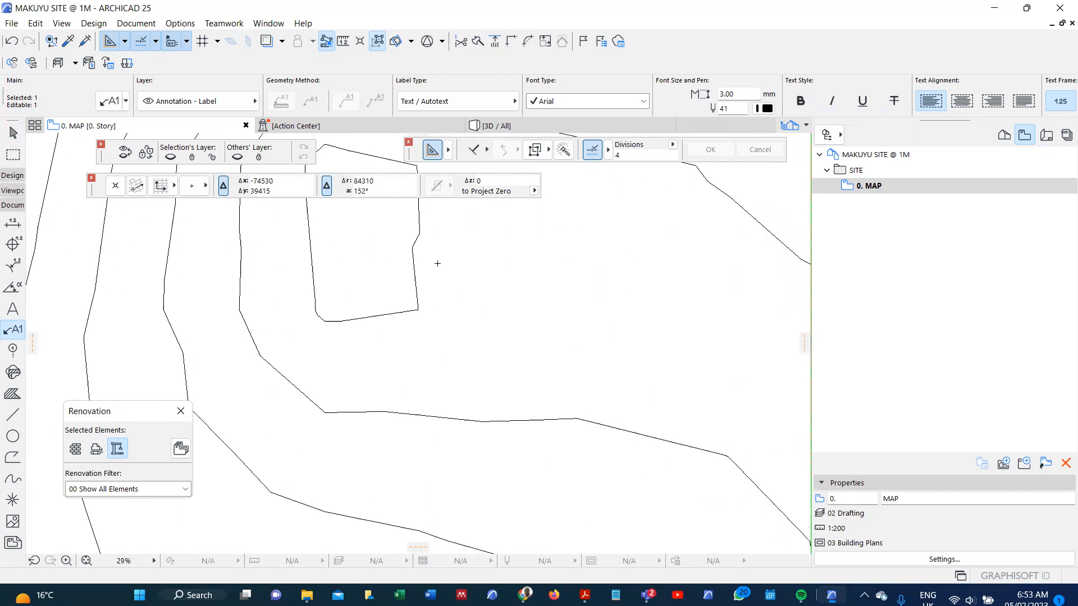
{"action": "key", "text": "Escape"}
{"action": "left_click", "coordinate": [434, 265]}
{"action": "scroll", "coordinate": [432, 265], "scroll_direction": "up", "scroll_amount": 6}
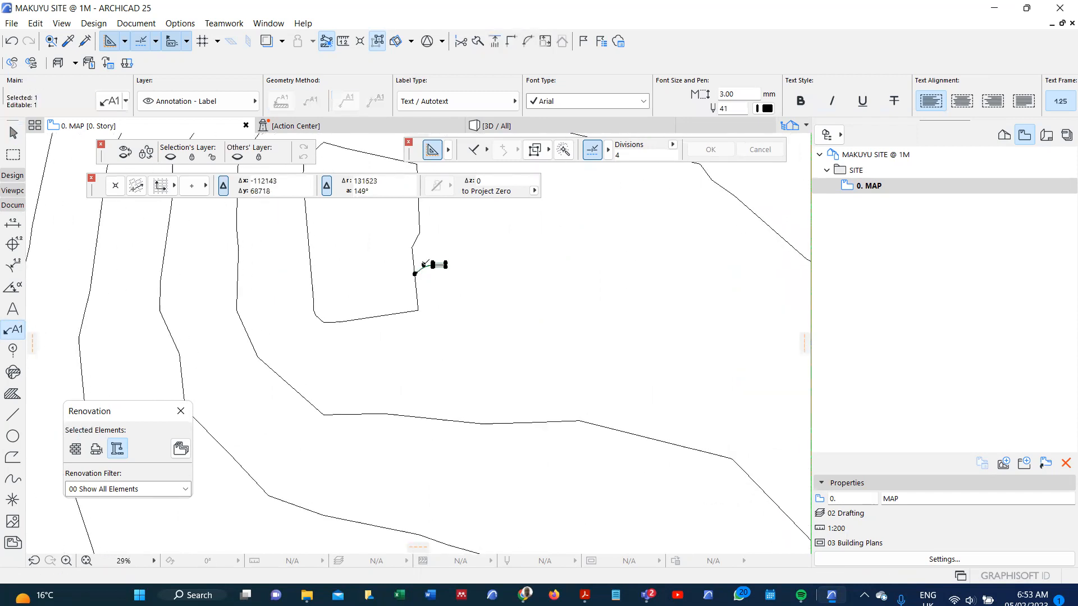
{"action": "double_click", "coordinate": [470, 265]}
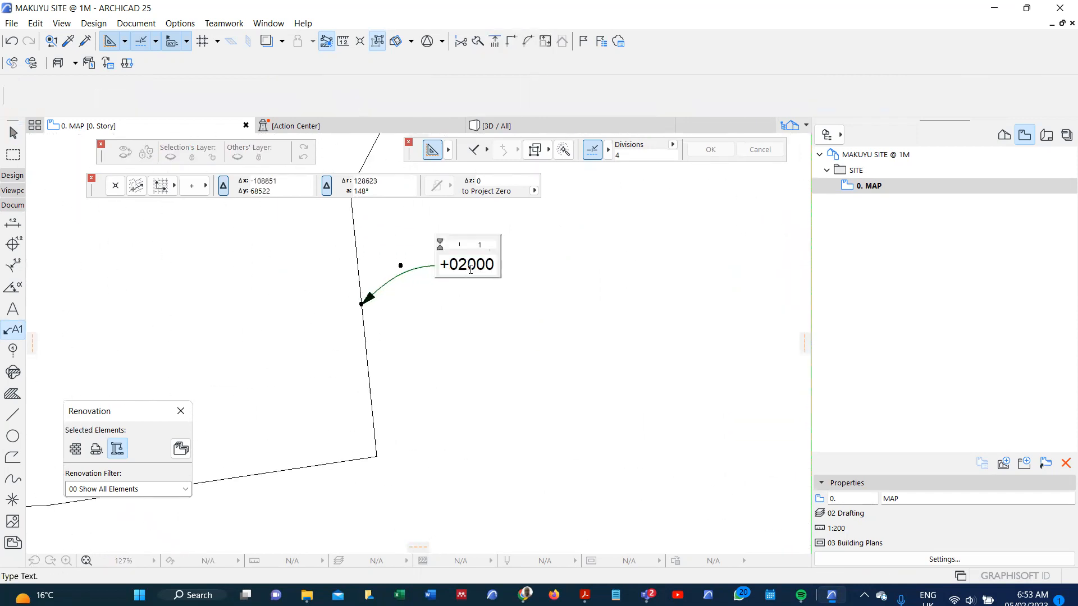
{"action": "key", "text": "BackSpace"}
{"action": "key", "text": "BackSpace"}
{"action": "type", "text": "23"}
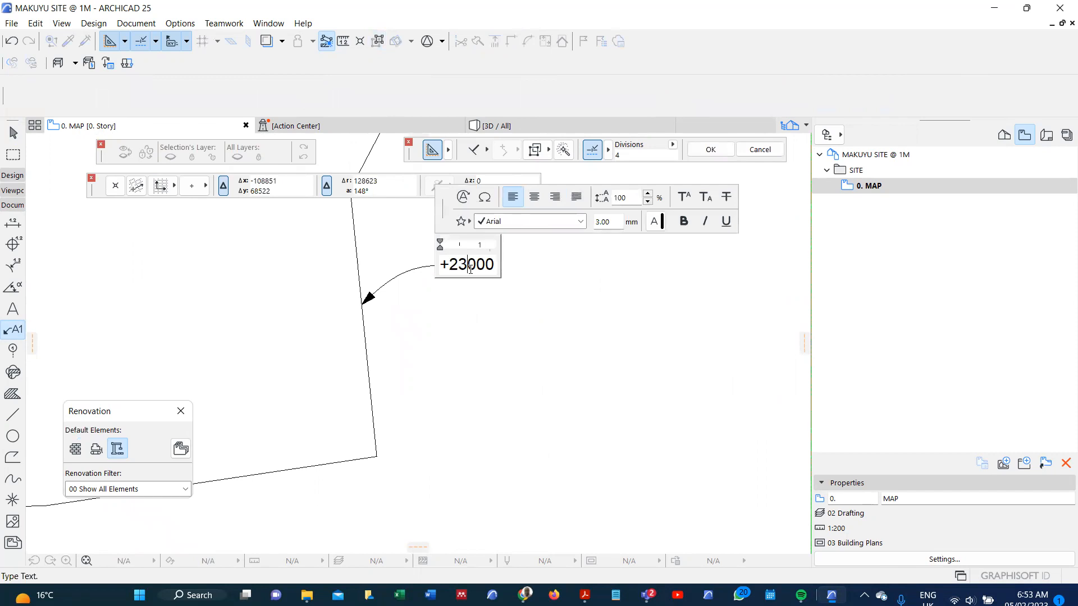
{"action": "left_click", "coordinate": [453, 333]}
{"action": "scroll", "coordinate": [388, 269], "scroll_direction": "down", "scroll_amount": 12}
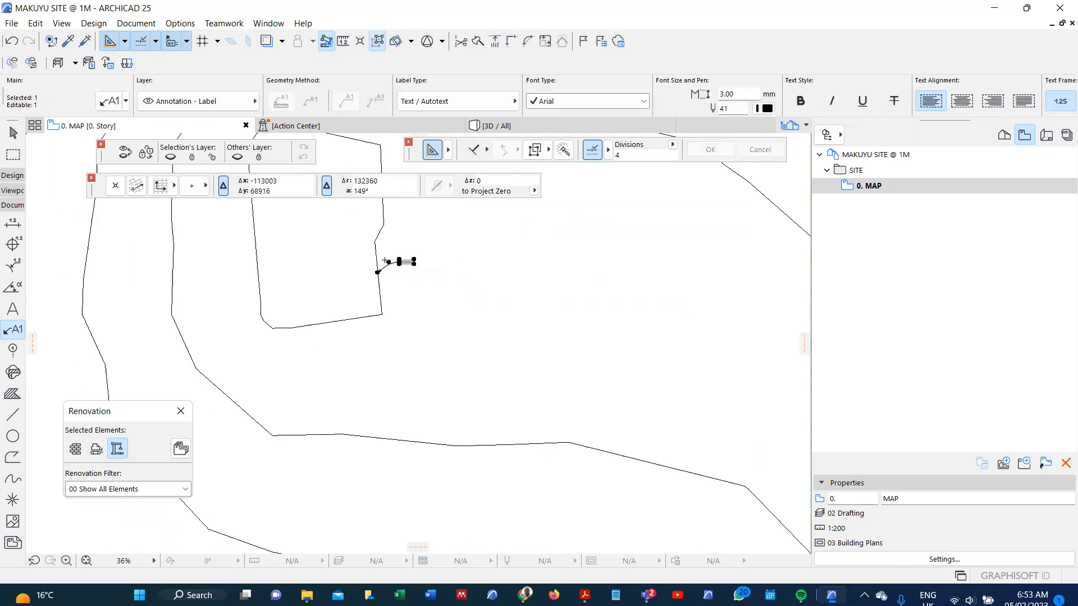
{"action": "scroll", "coordinate": [452, 420], "scroll_direction": "up", "scroll_amount": 2}
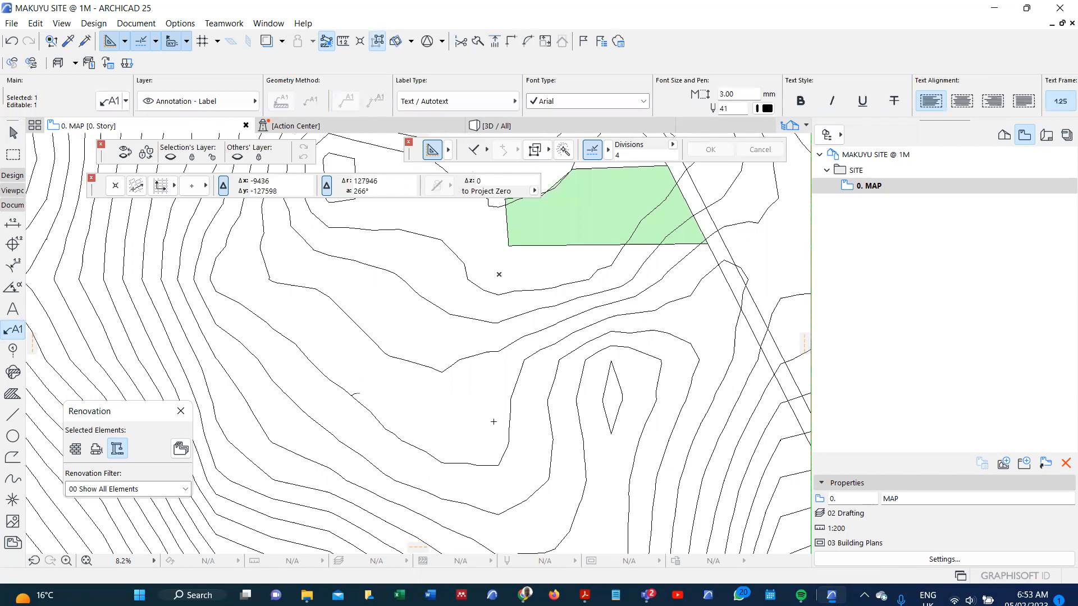
{"action": "scroll", "coordinate": [530, 361], "scroll_direction": "down", "scroll_amount": 1}
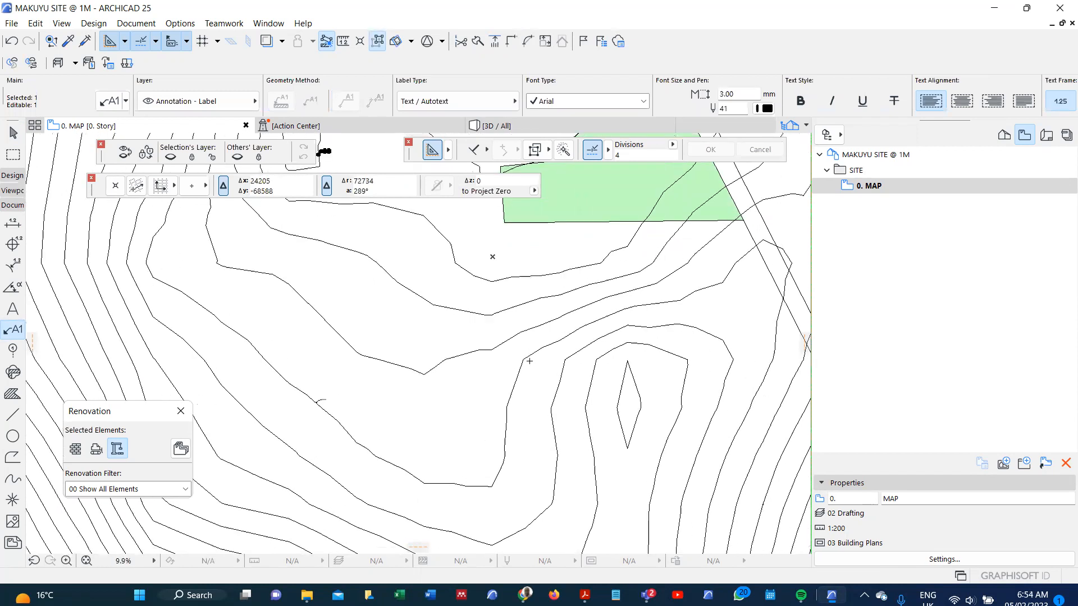
{"action": "scroll", "coordinate": [530, 361], "scroll_direction": "down", "scroll_amount": 1}
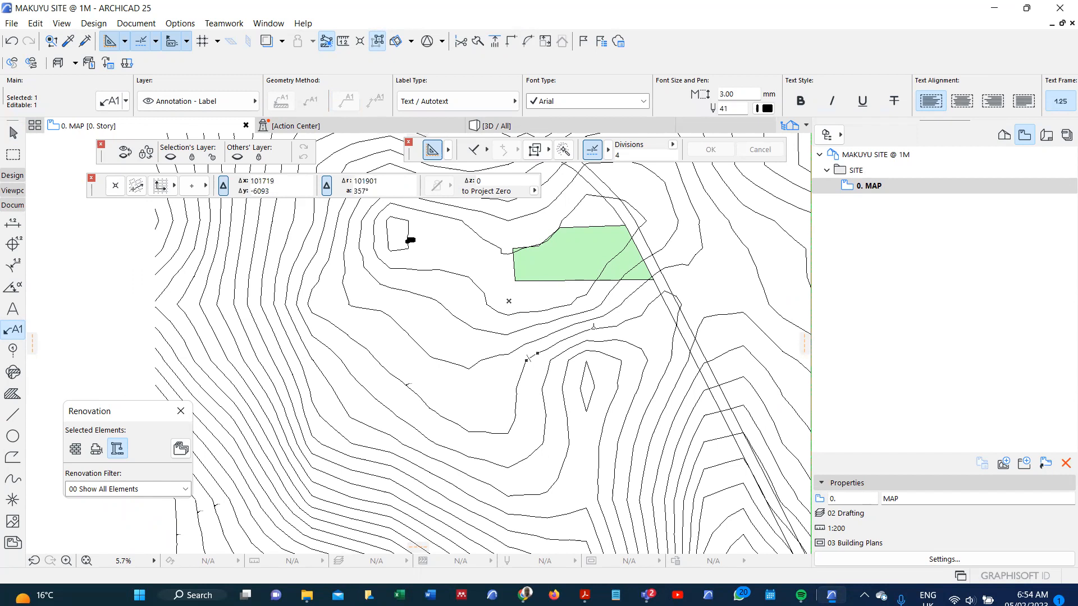
Select the contours southwest of the green plot one by one to trace their courses around the site
{"action": "scroll", "coordinate": [599, 328], "scroll_direction": "up", "scroll_amount": 1}
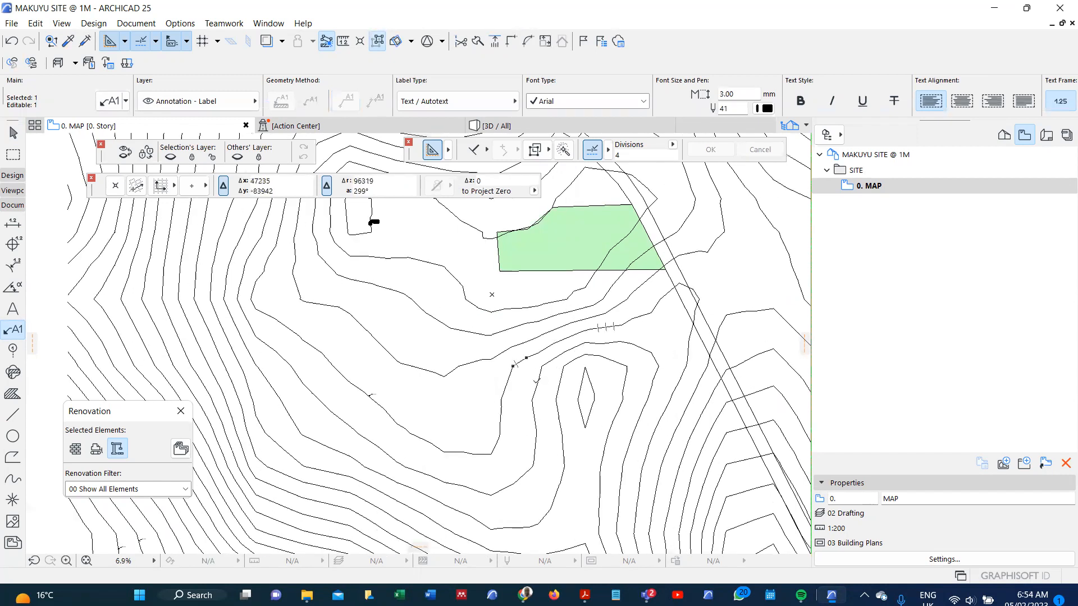
{"action": "scroll", "coordinate": [491, 294], "scroll_direction": "down", "scroll_amount": 3}
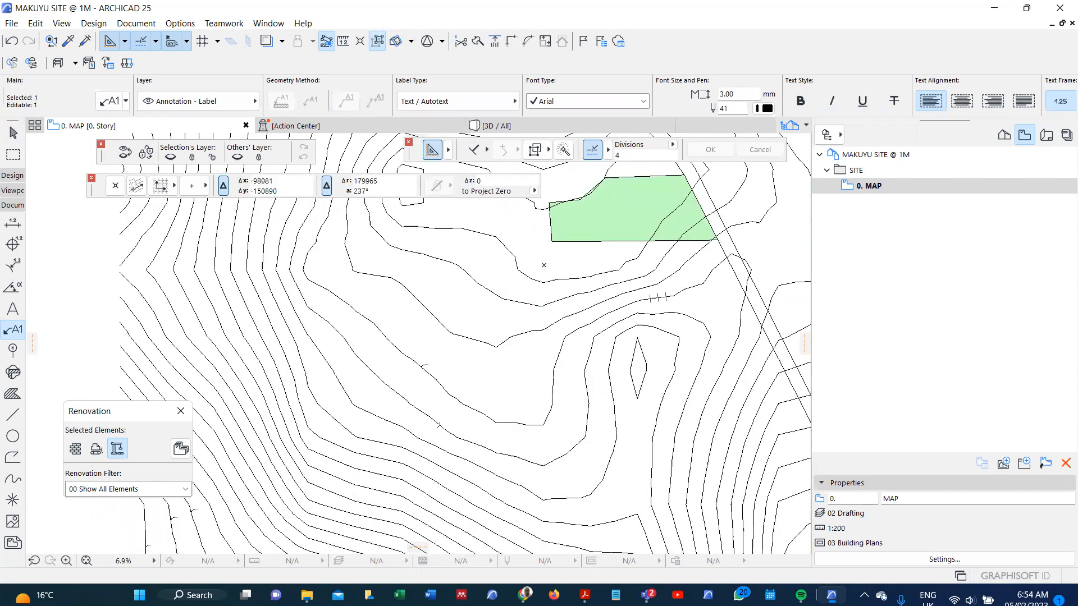
{"action": "right_click", "coordinate": [440, 422]}
{"action": "key", "text": "Escape"}
{"action": "scroll", "coordinate": [436, 420], "scroll_direction": "down", "scroll_amount": 3}
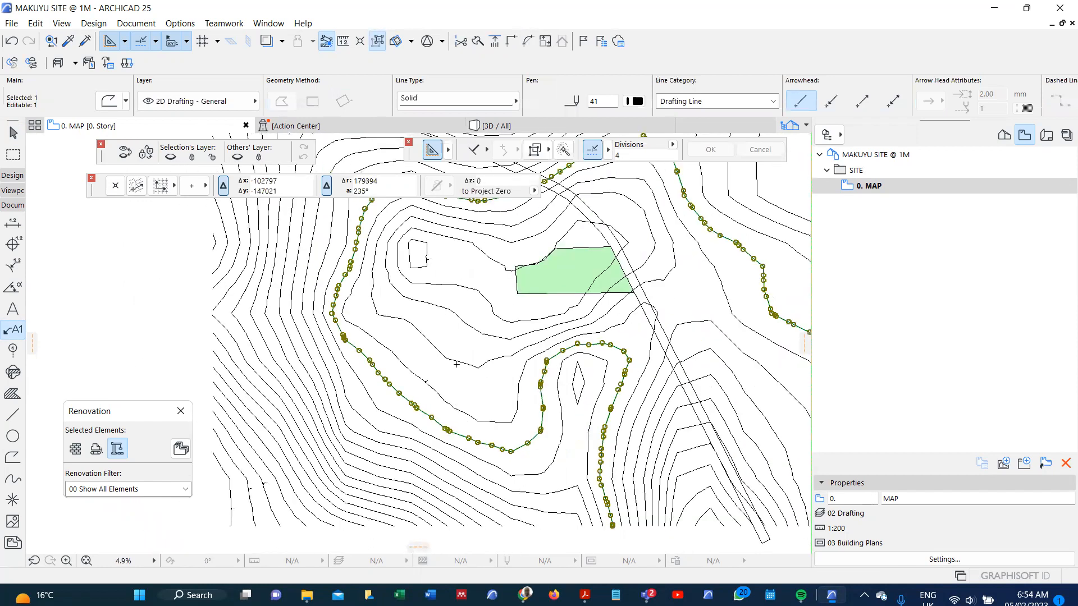
{"action": "scroll", "coordinate": [436, 421], "scroll_direction": "up", "scroll_amount": 2}
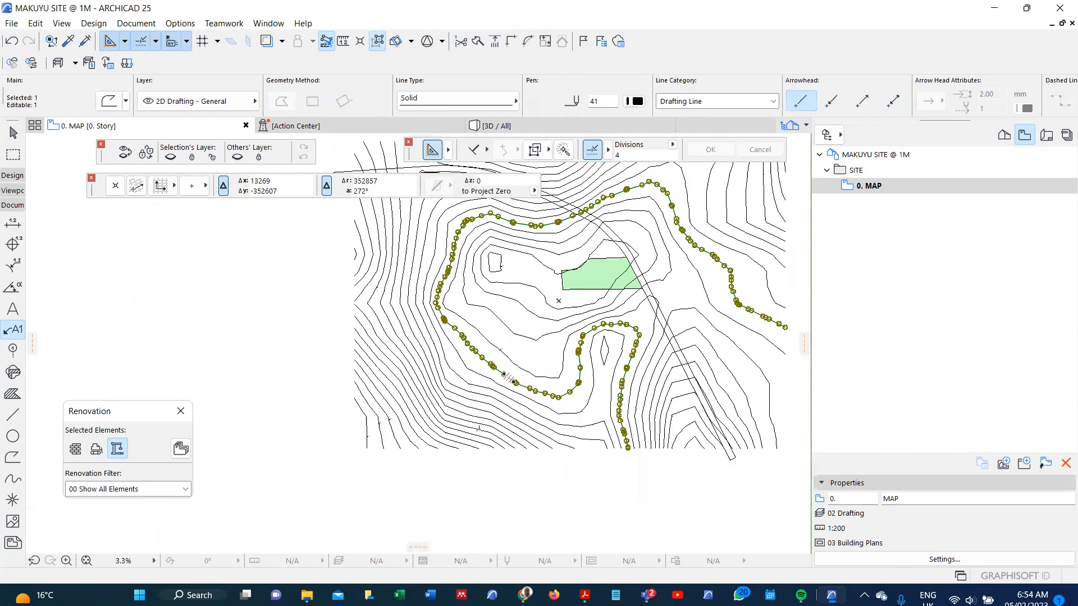
{"action": "middle_click_drag", "start_coordinate": [483, 497], "coordinate": [550, 418]}
{"action": "right_click", "coordinate": [552, 431]}
{"action": "key", "text": "Escape"}
{"action": "right_click", "coordinate": [603, 420]}
{"action": "key", "text": "Escape"}
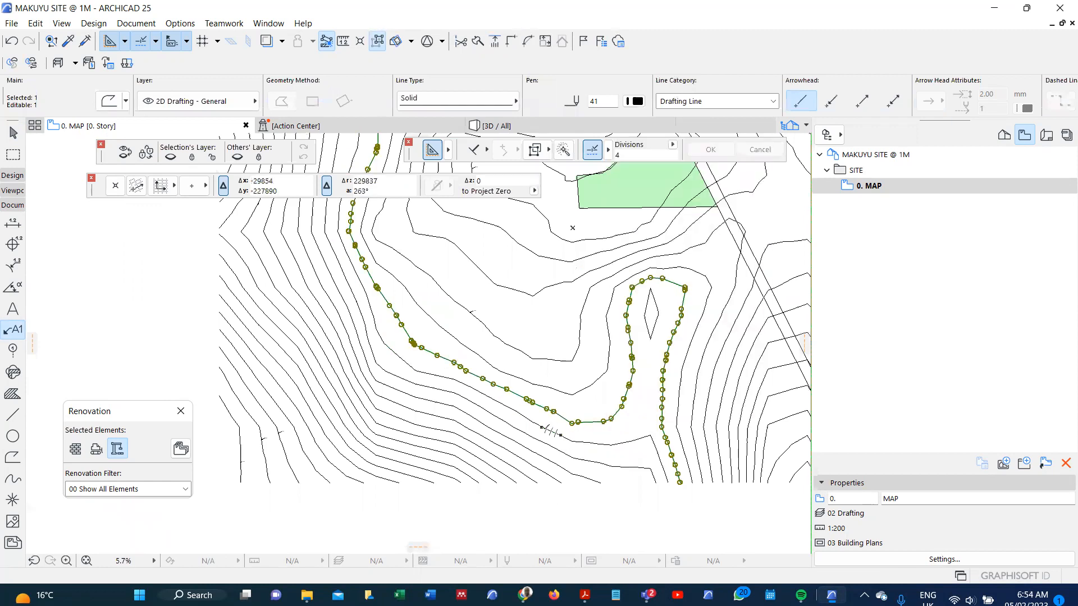
{"action": "scroll", "coordinate": [533, 441], "scroll_direction": "down", "scroll_amount": 4}
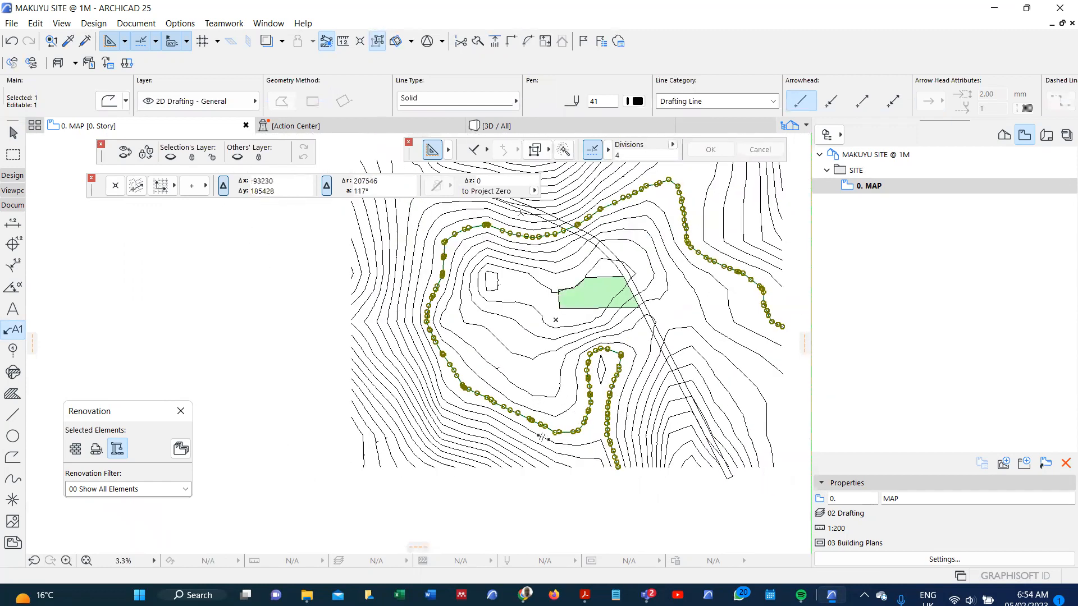
{"action": "scroll", "coordinate": [488, 270], "scroll_direction": "up", "scroll_amount": 6}
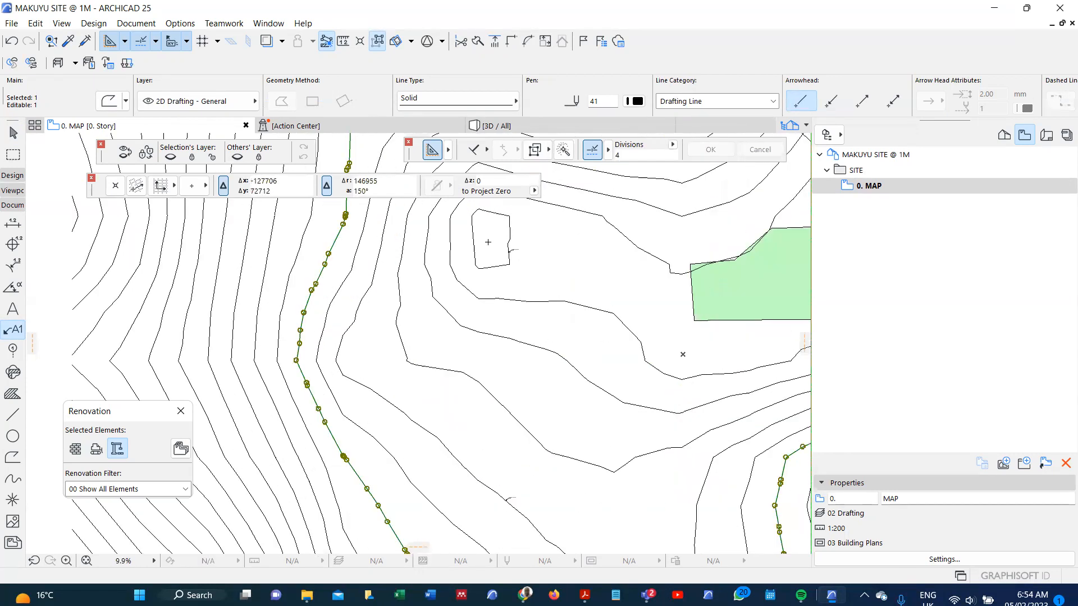
{"action": "key", "text": "Escape"}
Draw a rectangular line frame of about 830000 by 500000 from the contour map's southwest area to its northeast corner
{"action": "scroll", "coordinate": [488, 247], "scroll_direction": "down", "scroll_amount": 8}
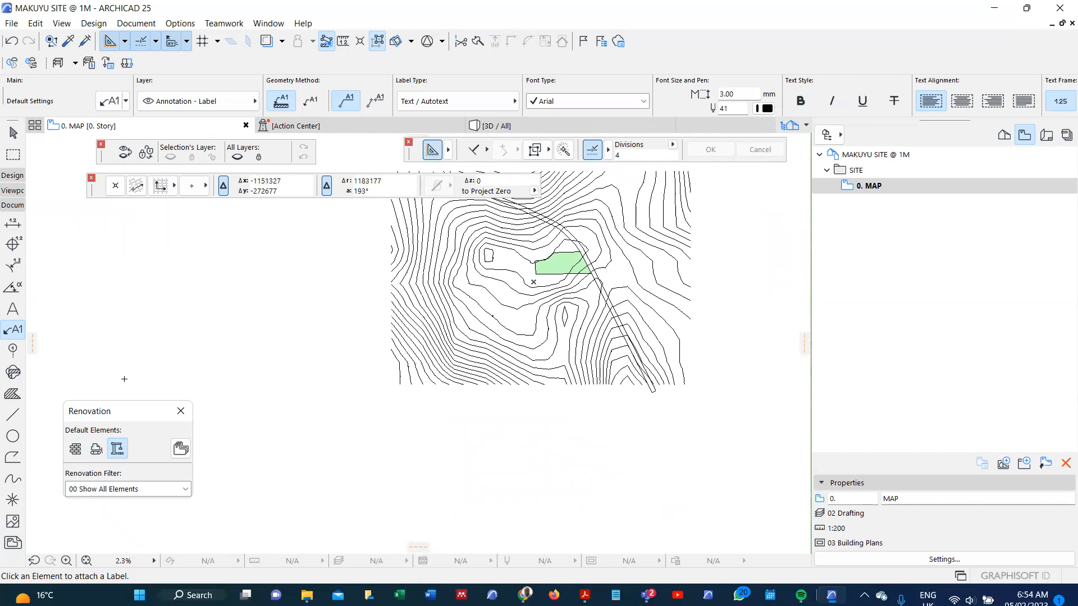
{"action": "left_click", "coordinate": [14, 416]}
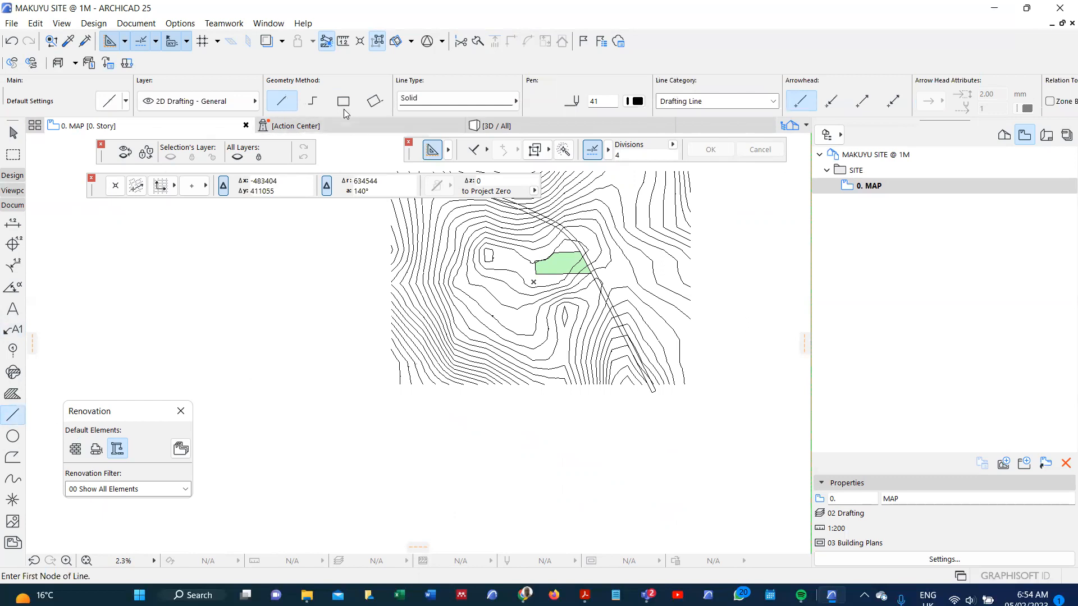
{"action": "left_click", "coordinate": [344, 102]}
{"action": "scroll", "coordinate": [392, 359], "scroll_direction": "up", "scroll_amount": 3}
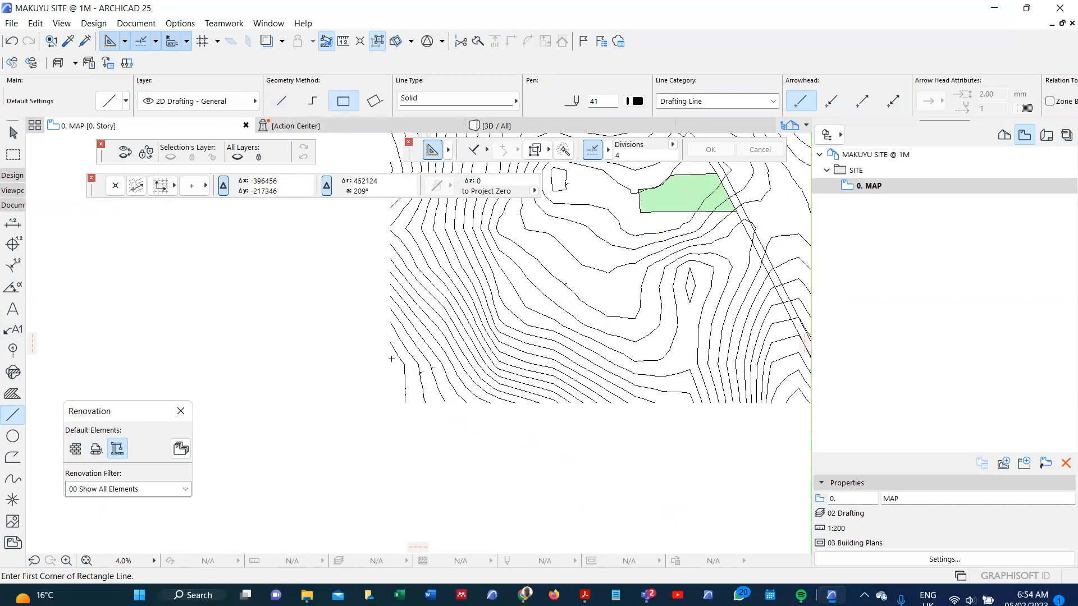
{"action": "left_click", "coordinate": [393, 342]}
{"action": "scroll", "coordinate": [426, 373], "scroll_direction": "down", "scroll_amount": 3}
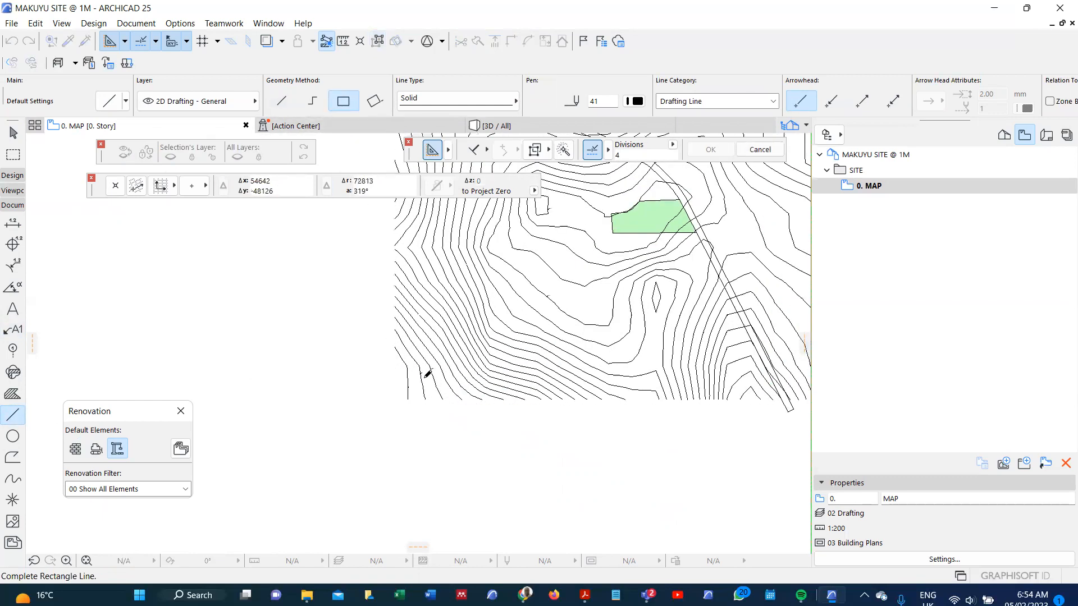
{"action": "scroll", "coordinate": [567, 295], "scroll_direction": "up", "scroll_amount": 5}
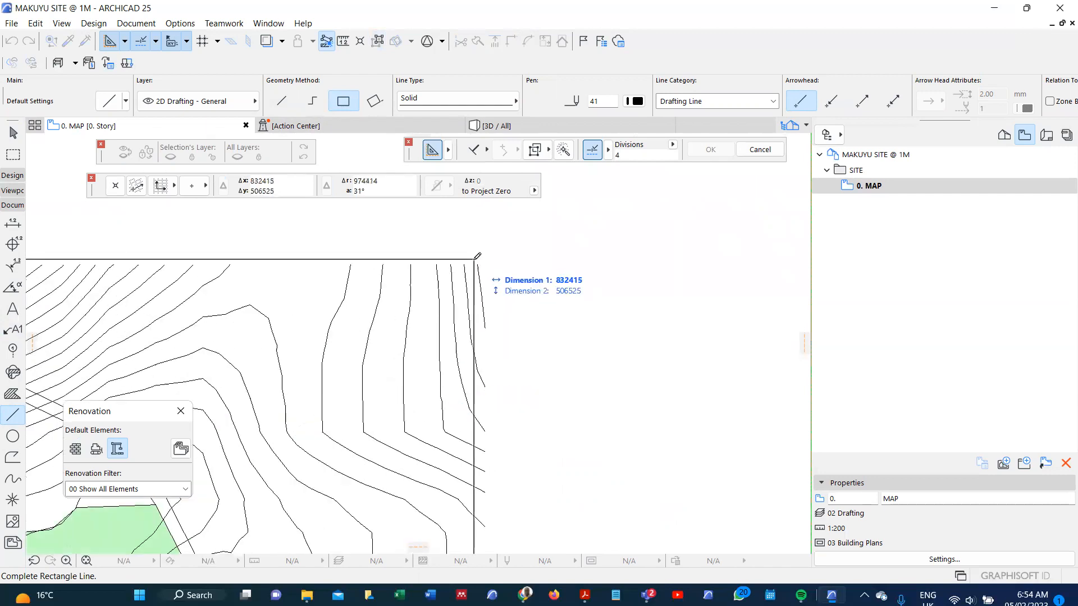
{"action": "left_click", "coordinate": [478, 264]}
Select the frame's four lines and offset its east edge outward to the eastern contour ends
{"action": "right_click", "coordinate": [420, 266]}
{"action": "left_click", "coordinate": [421, 265]}
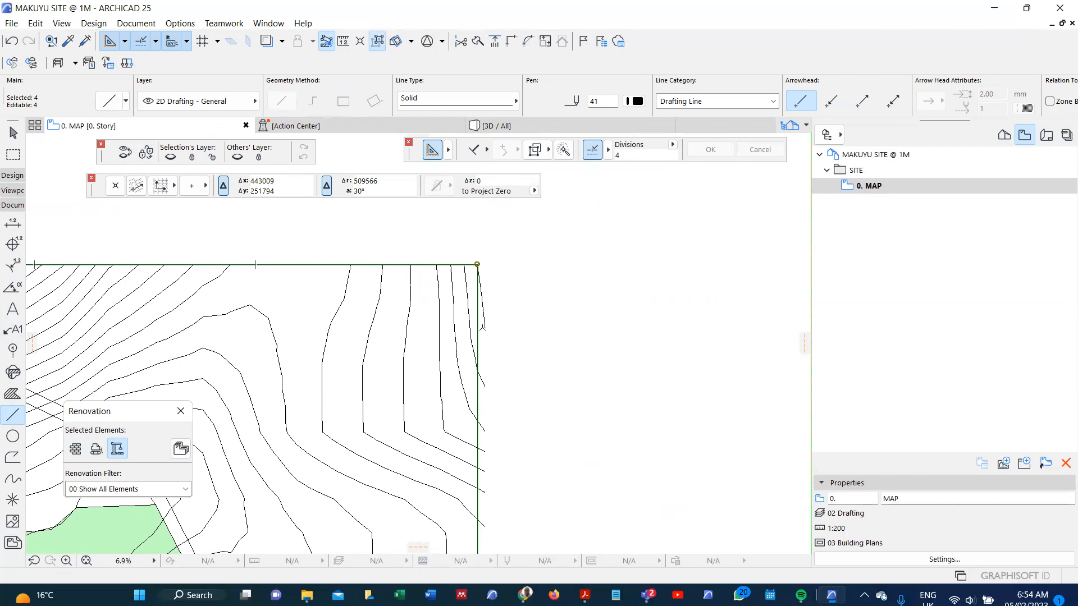
{"action": "left_click", "coordinate": [477, 328]}
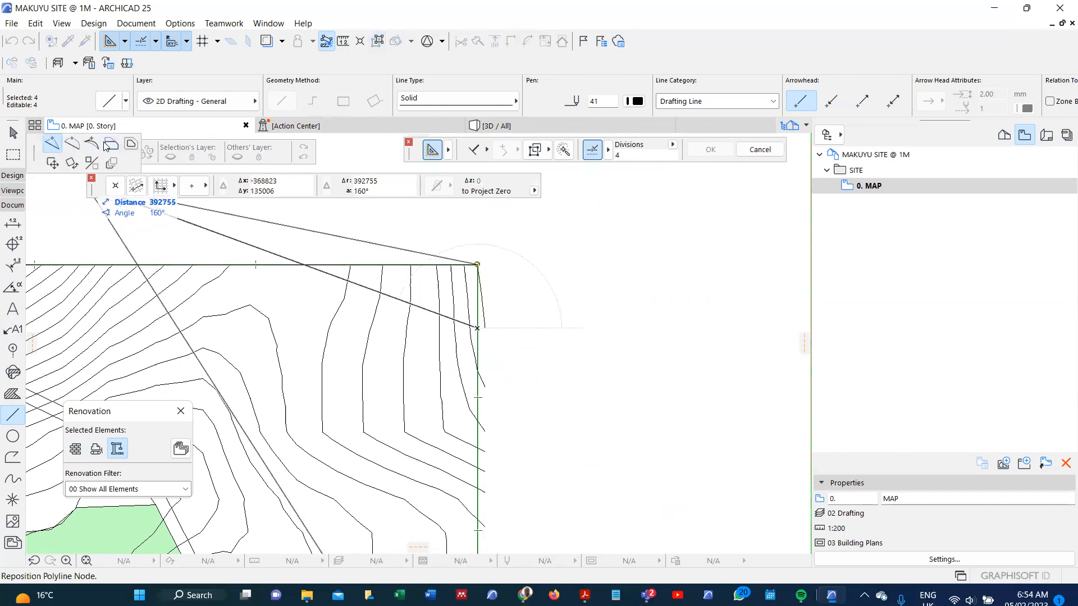
{"action": "scroll", "coordinate": [488, 416], "scroll_direction": "up", "scroll_amount": 3}
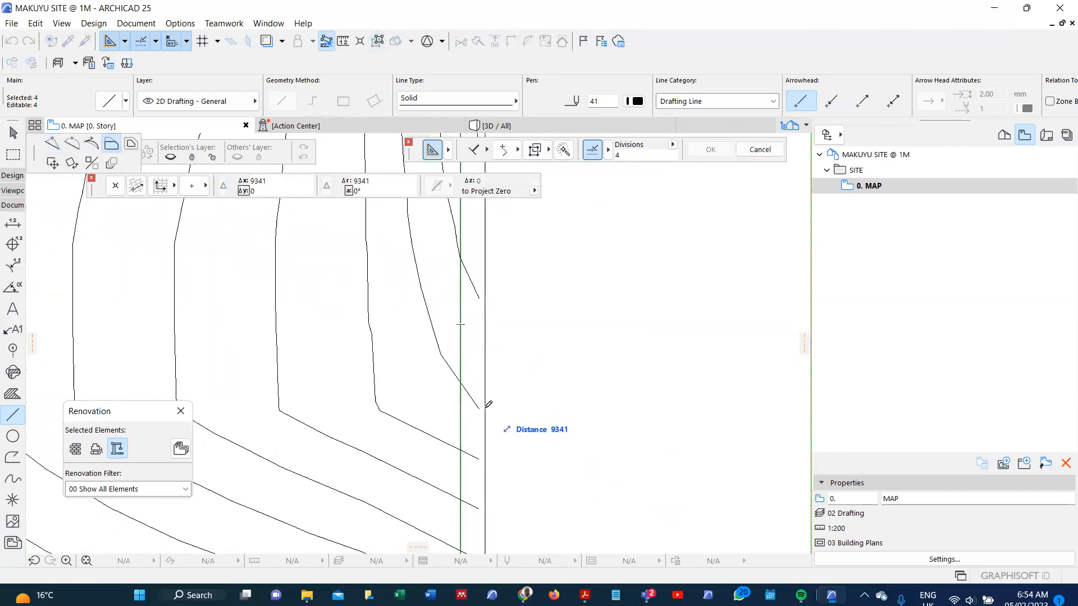
{"action": "scroll", "coordinate": [483, 396], "scroll_direction": "down", "scroll_amount": 10}
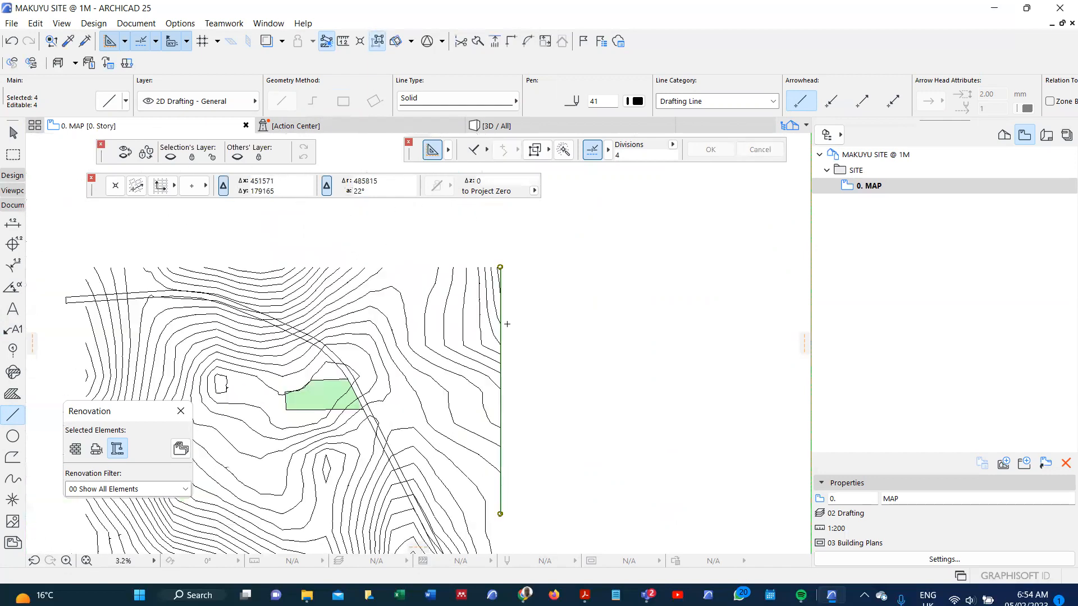
Offset the frame's south edge outward by about 98920 to the southern contour ends
{"action": "scroll", "coordinate": [486, 371], "scroll_direction": "up", "scroll_amount": 8}
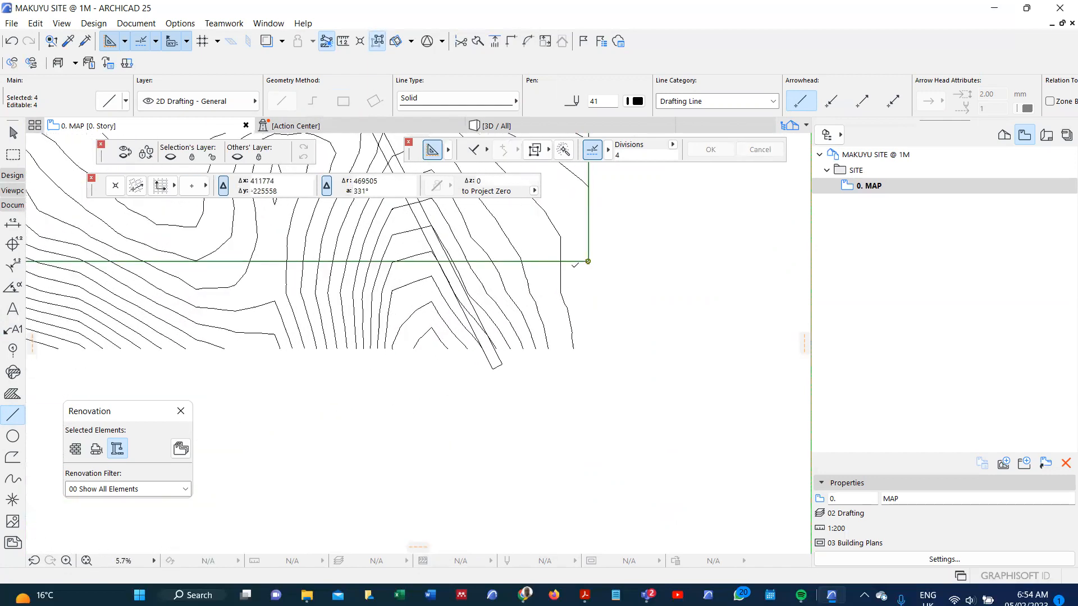
{"action": "left_click", "coordinate": [579, 262]}
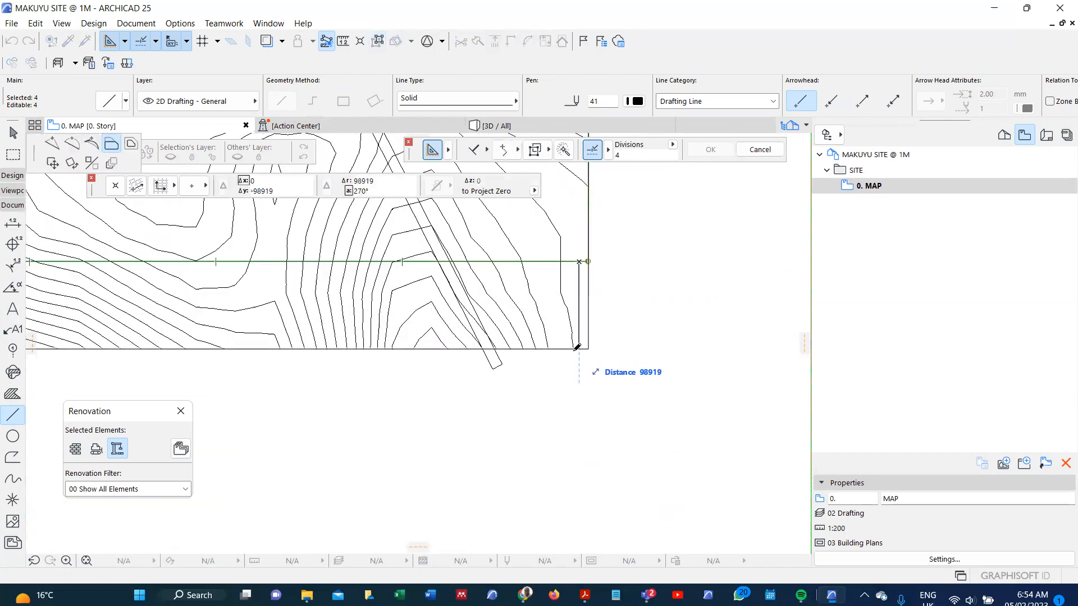
{"action": "scroll", "coordinate": [577, 352], "scroll_direction": "down", "scroll_amount": 5}
{"action": "scroll", "coordinate": [577, 352], "scroll_direction": "up", "scroll_amount": 3}
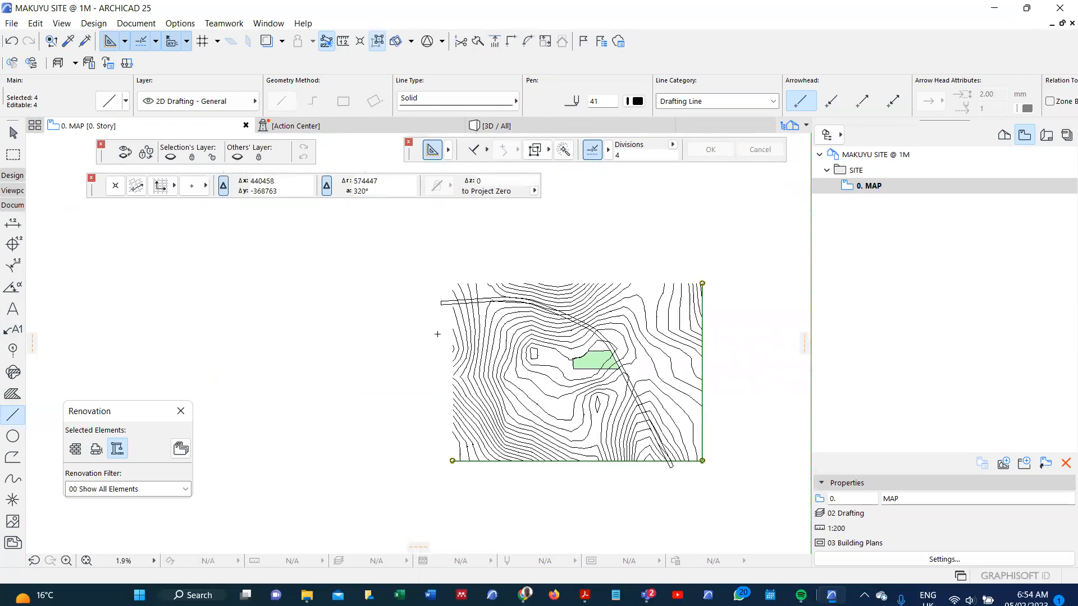
Offset the frame's west edge outward and bring it back in line with the western contour ends
{"action": "scroll", "coordinate": [457, 313], "scroll_direction": "up", "scroll_amount": 5}
{"action": "left_click", "coordinate": [450, 311]}
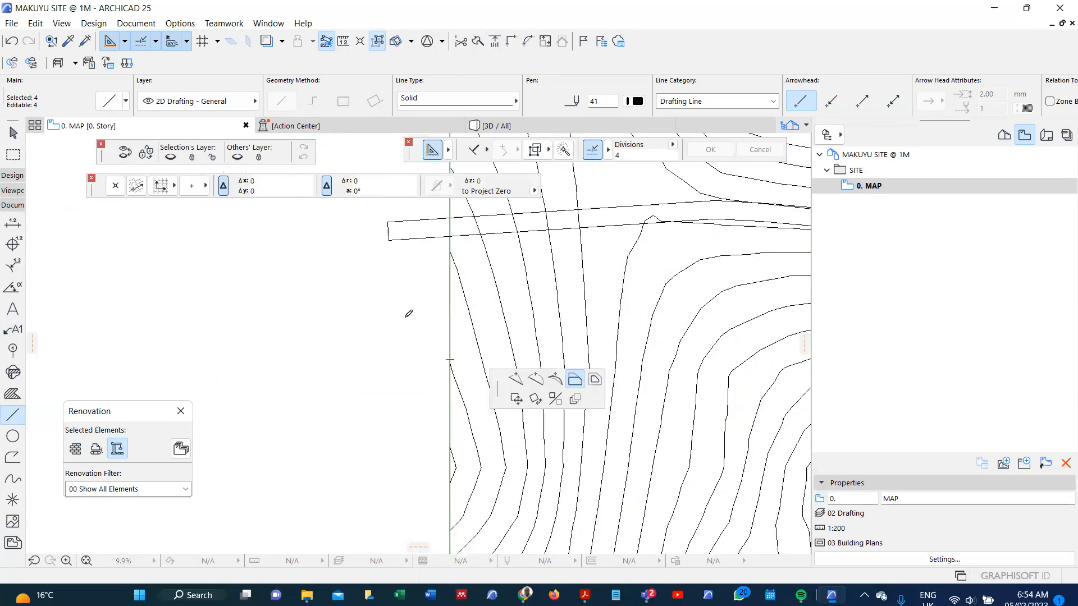
{"action": "left_click", "coordinate": [372, 321]}
{"action": "left_click", "coordinate": [370, 325]}
{"action": "left_click", "coordinate": [494, 393]}
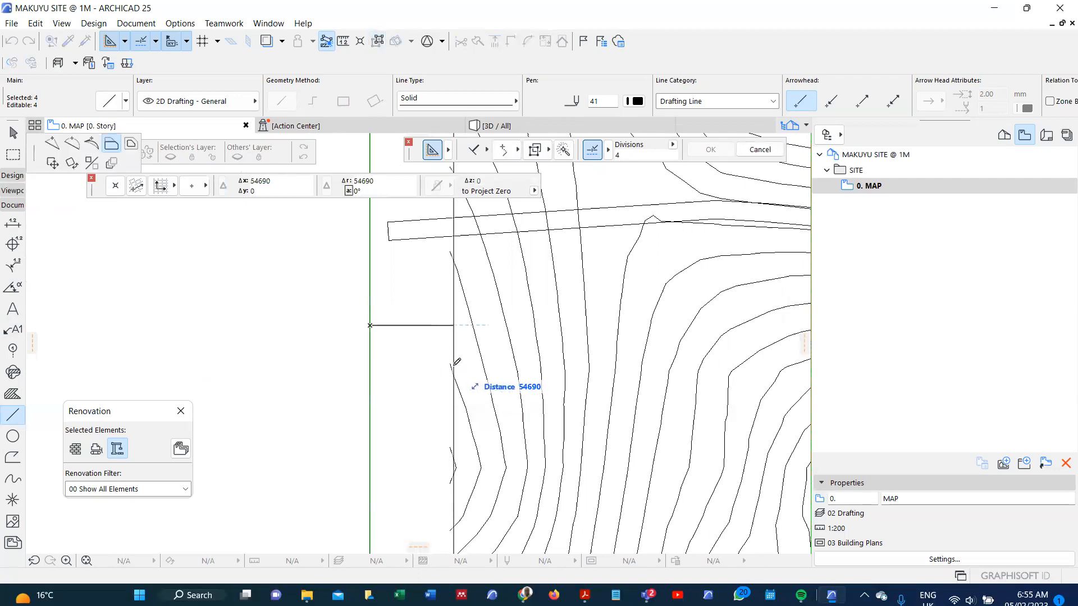
{"action": "left_click", "coordinate": [451, 361]}
Offset the frame's north edge outward and bring it back by about 50530 to the northern contour ends
{"action": "scroll", "coordinate": [444, 354], "scroll_direction": "down", "scroll_amount": 4}
{"action": "scroll", "coordinate": [431, 344], "scroll_direction": "up", "scroll_amount": 4}
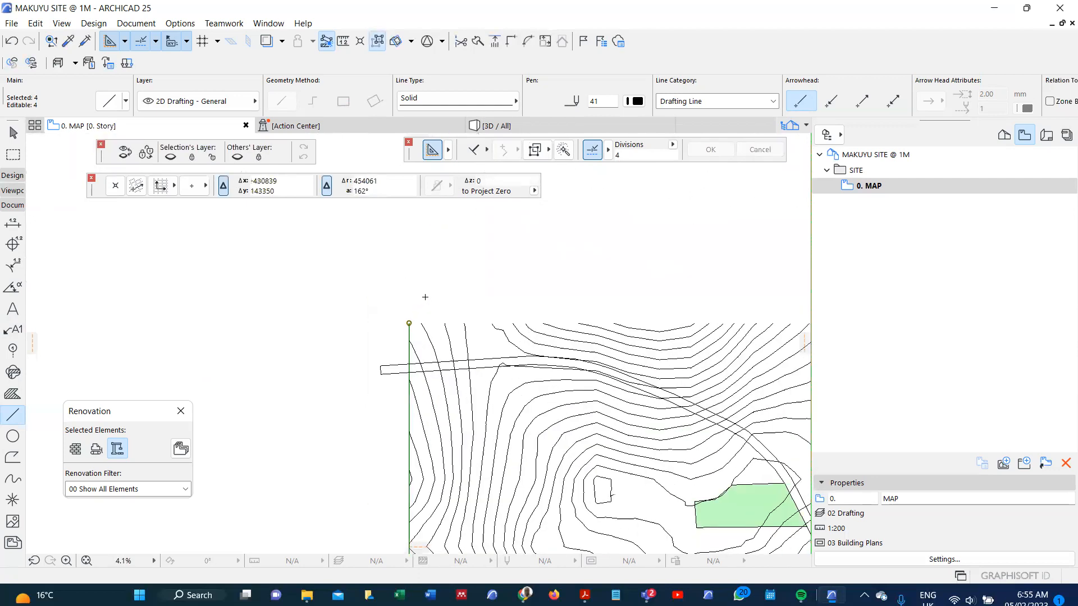
{"action": "left_click", "coordinate": [431, 352]}
{"action": "left_click", "coordinate": [454, 276]}
{"action": "left_click", "coordinate": [454, 276]}
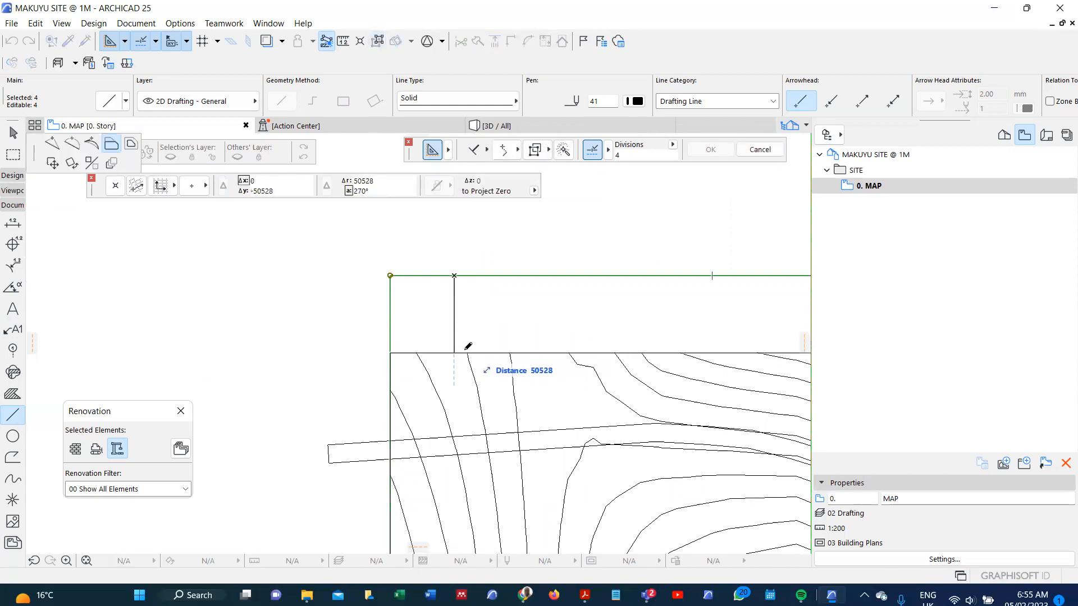
{"action": "left_click", "coordinate": [455, 351]}
Examine where the contour ends meet the frame near its northwest and southwest corners
{"action": "scroll", "coordinate": [424, 343], "scroll_direction": "down", "scroll_amount": 2}
{"action": "scroll", "coordinate": [424, 343], "scroll_direction": "up", "scroll_amount": 9}
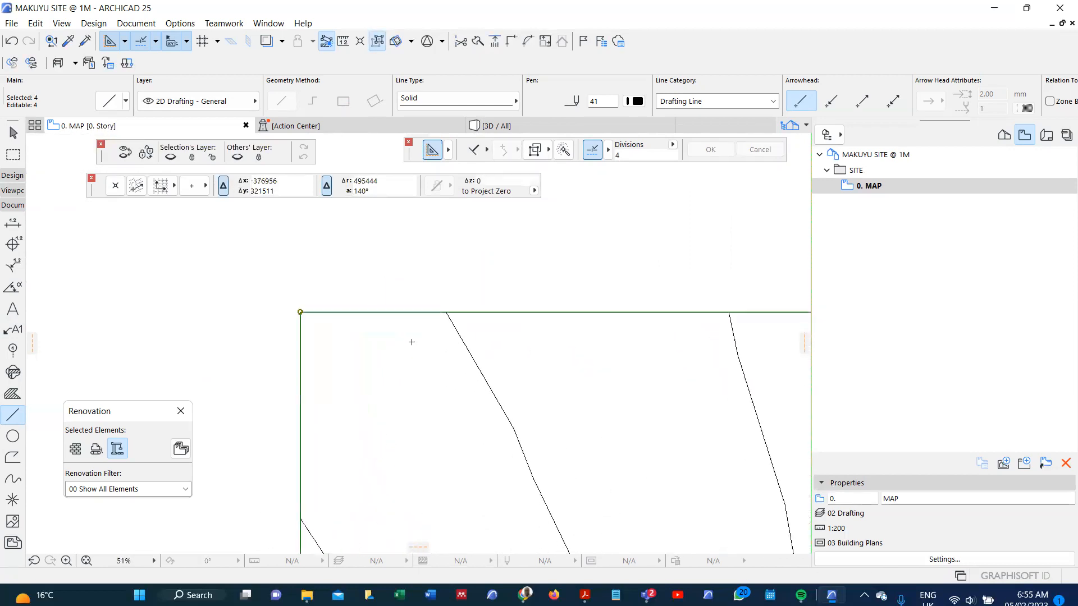
{"action": "key", "text": "Escape"}
{"action": "scroll", "coordinate": [485, 262], "scroll_direction": "up", "scroll_amount": 8}
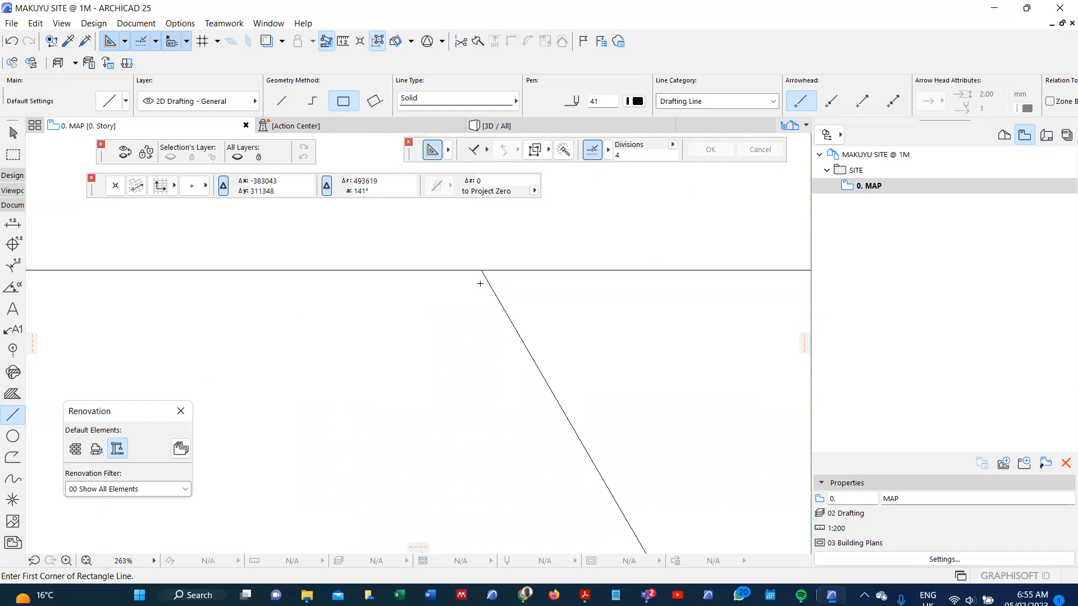
{"action": "scroll", "coordinate": [460, 262], "scroll_direction": "down", "scroll_amount": 15}
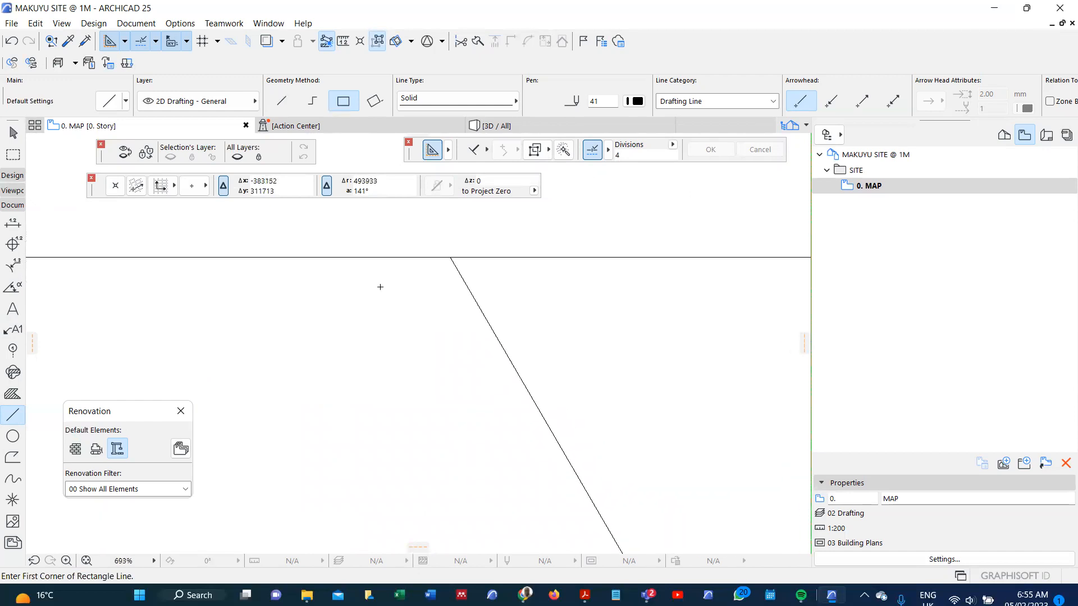
{"action": "scroll", "coordinate": [430, 278], "scroll_direction": "down", "scroll_amount": 4}
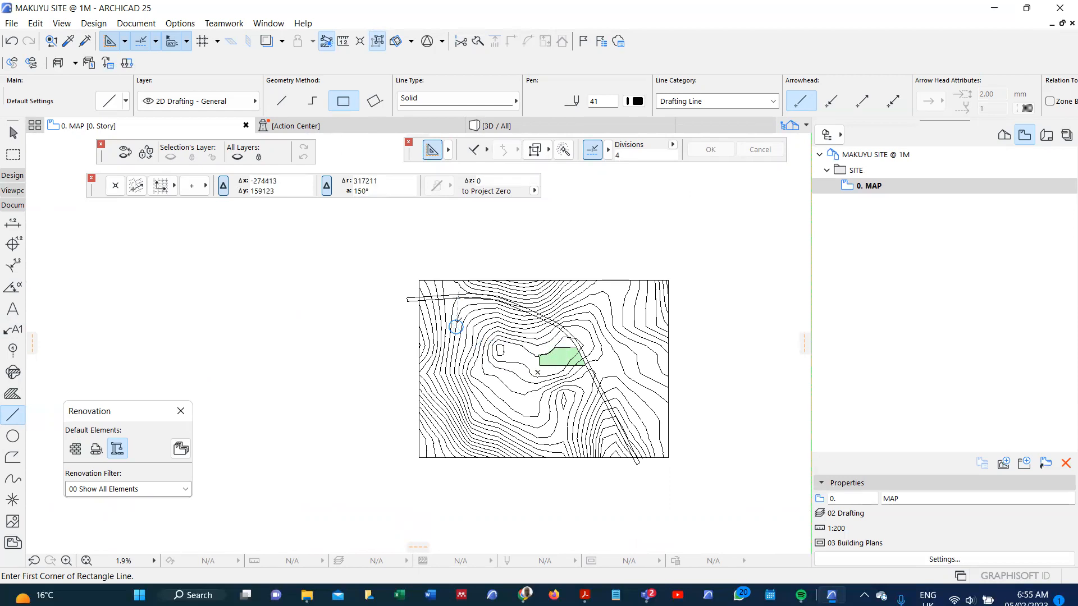
{"action": "scroll", "coordinate": [432, 443], "scroll_direction": "up", "scroll_amount": 6}
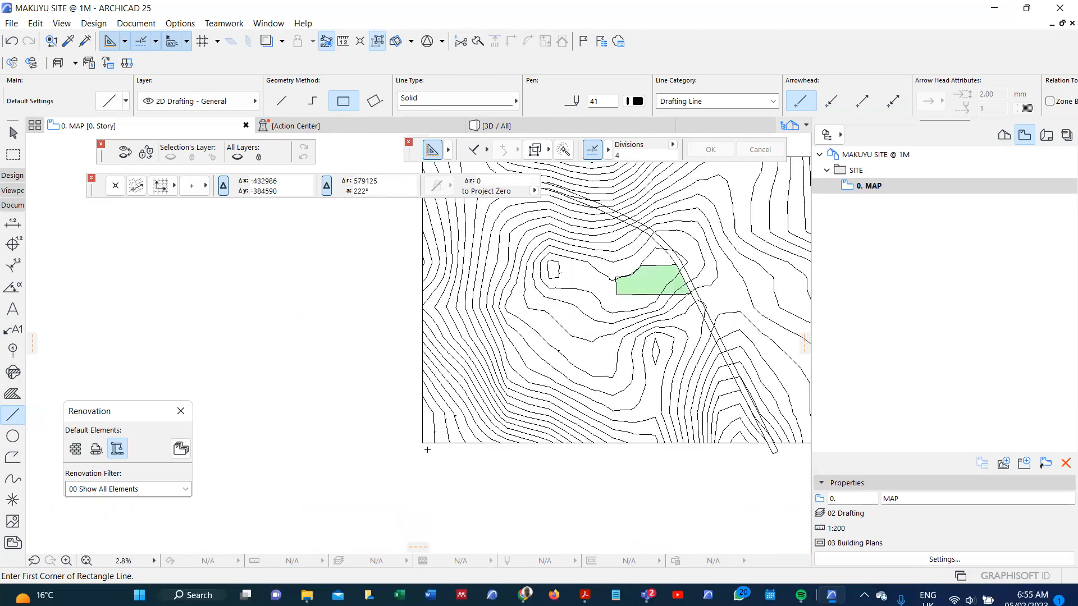
{"action": "scroll", "coordinate": [458, 381], "scroll_direction": "up", "scroll_amount": 2}
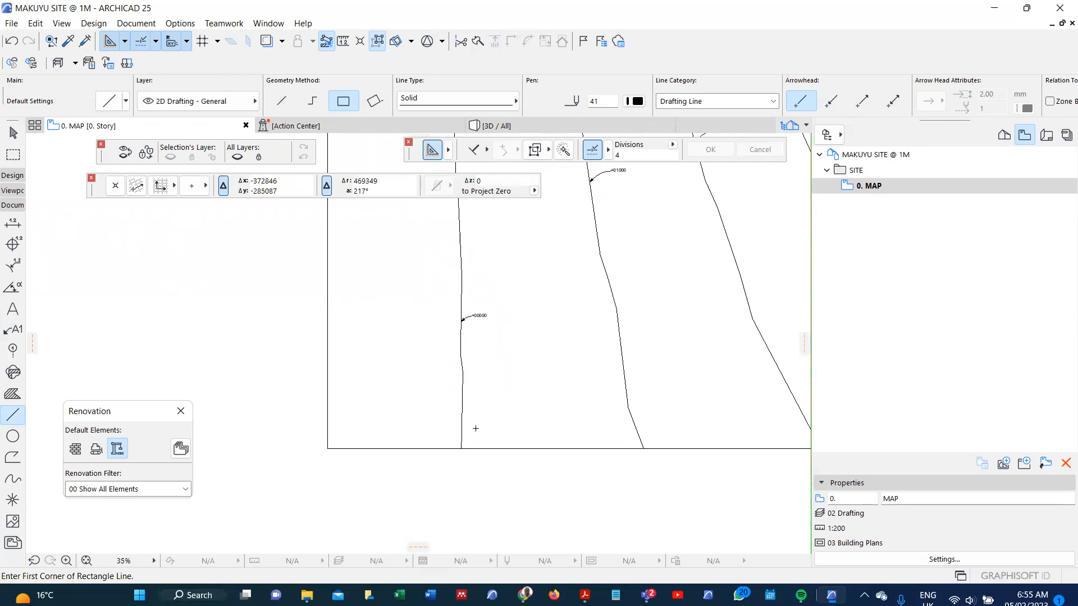
{"action": "scroll", "coordinate": [453, 452], "scroll_direction": "up", "scroll_amount": 8}
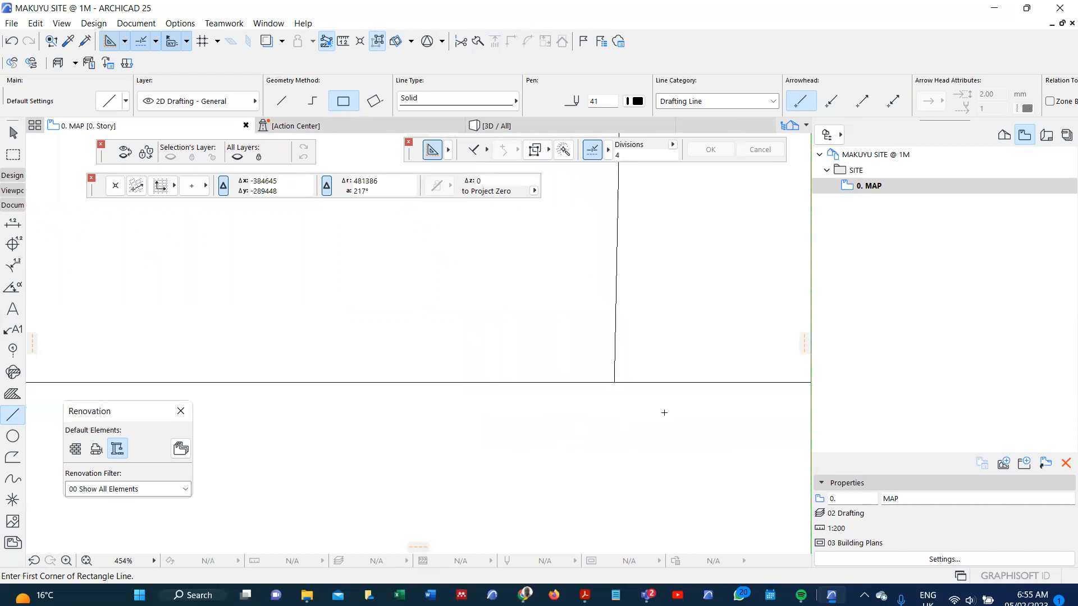
{"action": "scroll", "coordinate": [584, 376], "scroll_direction": "up", "scroll_amount": 4}
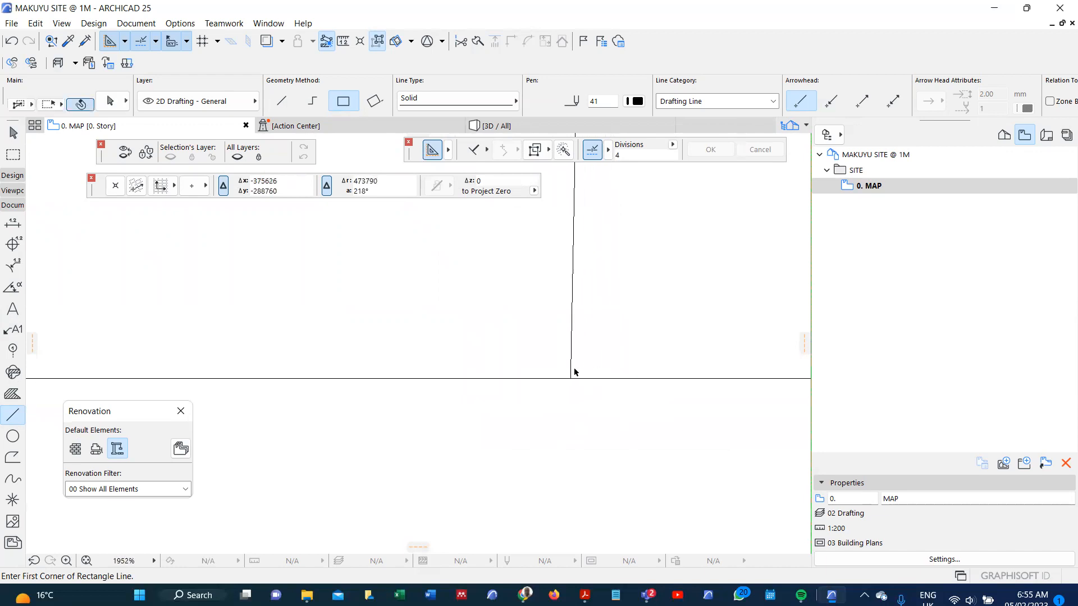
Try to reposition the southern end node of the +00000 contour away from the frame, and undo the edit
{"action": "left_click", "coordinate": [570, 377]}
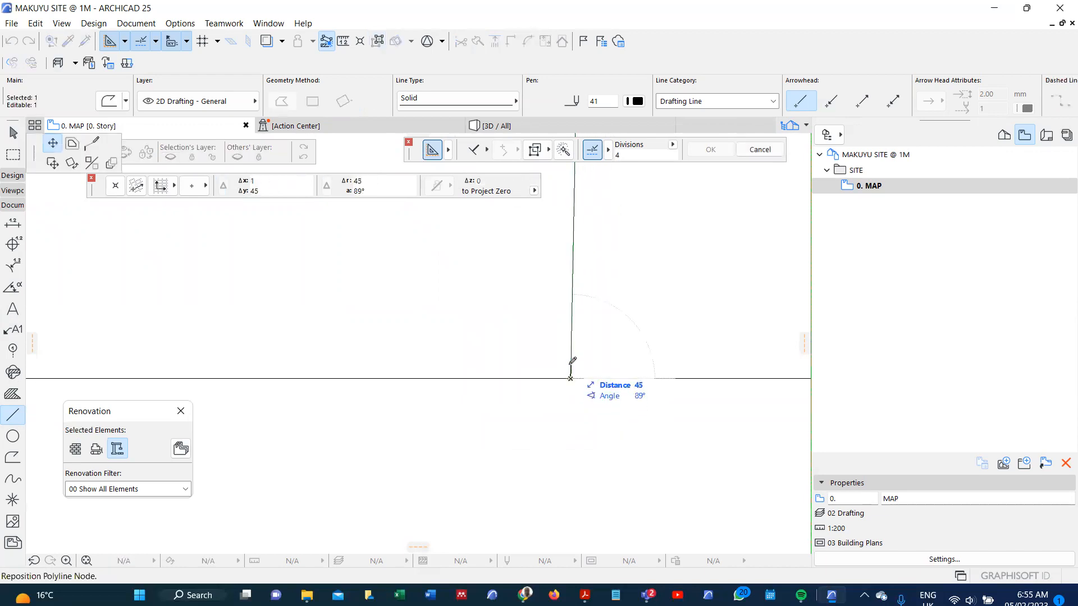
{"action": "scroll", "coordinate": [569, 375], "scroll_direction": "up", "scroll_amount": 3}
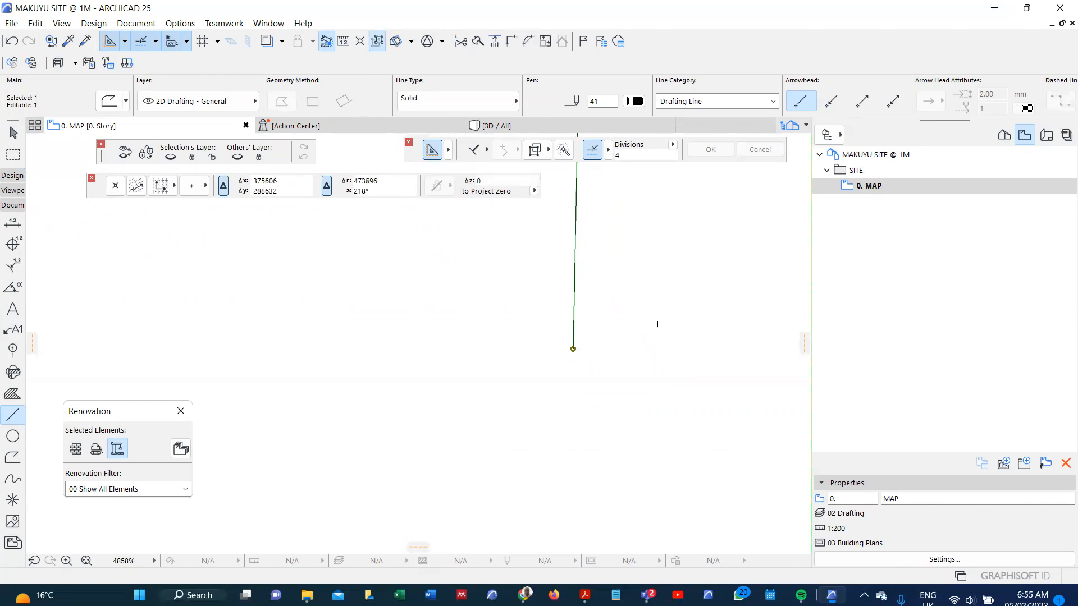
{"action": "scroll", "coordinate": [557, 388], "scroll_direction": "up", "scroll_amount": 3}
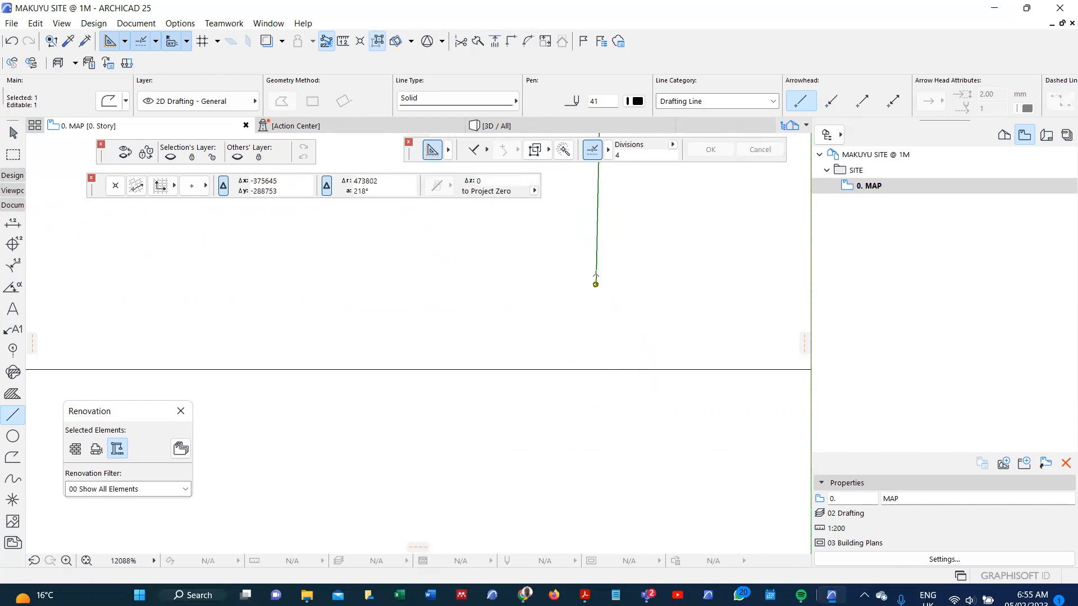
{"action": "key", "text": "ctrl+z"}
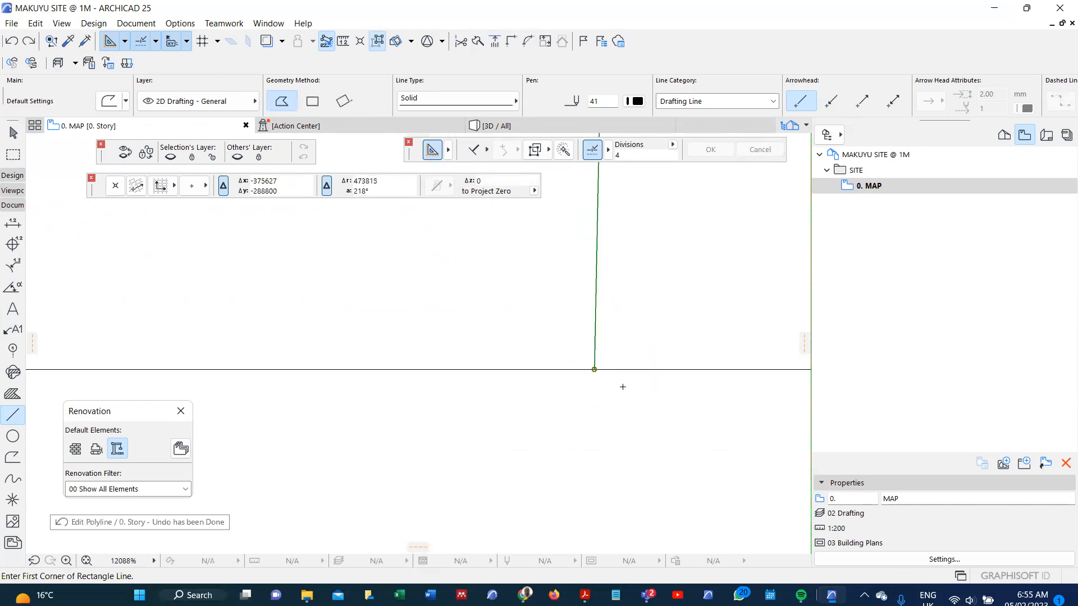
Offset all edges of the rectangular frame inward by 50 from its southwest corner, and clear the selection
{"action": "scroll", "coordinate": [640, 386], "scroll_direction": "down", "scroll_amount": 3}
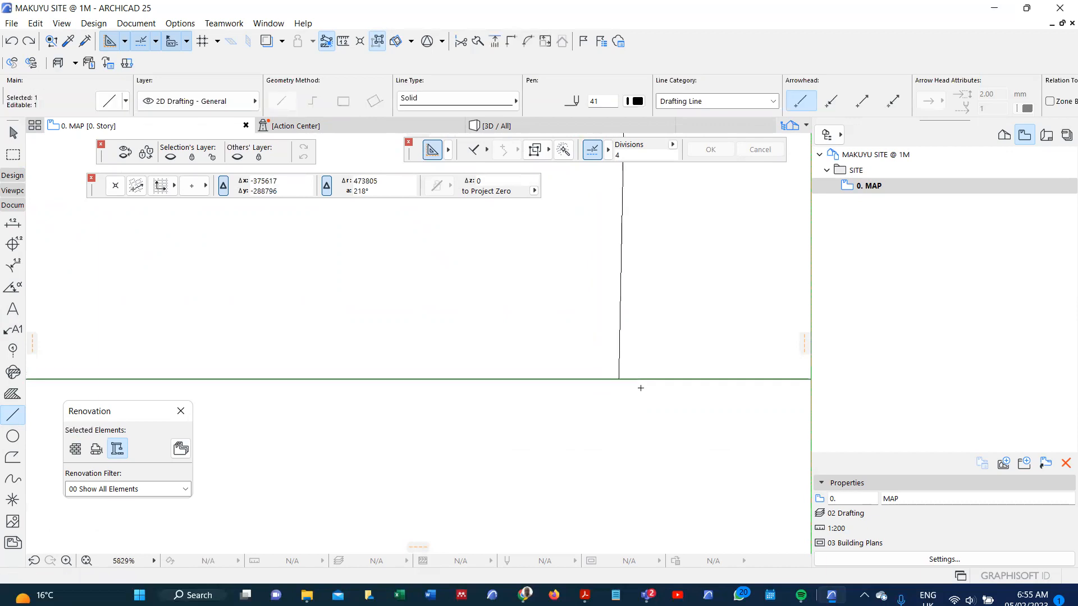
{"action": "scroll", "coordinate": [642, 391], "scroll_direction": "down", "scroll_amount": 15}
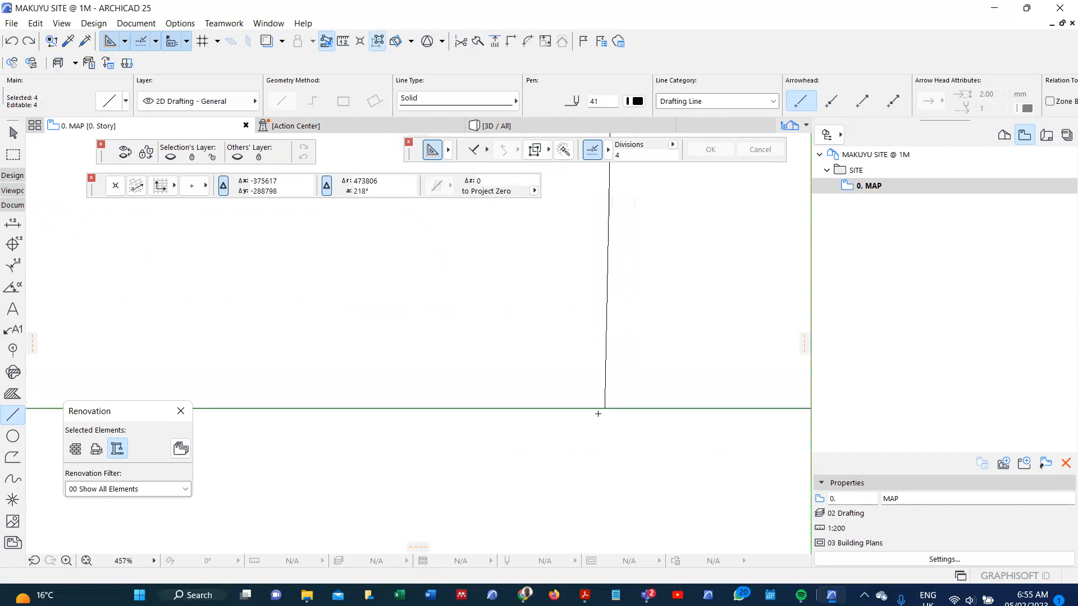
{"action": "scroll", "coordinate": [478, 414], "scroll_direction": "up", "scroll_amount": 6}
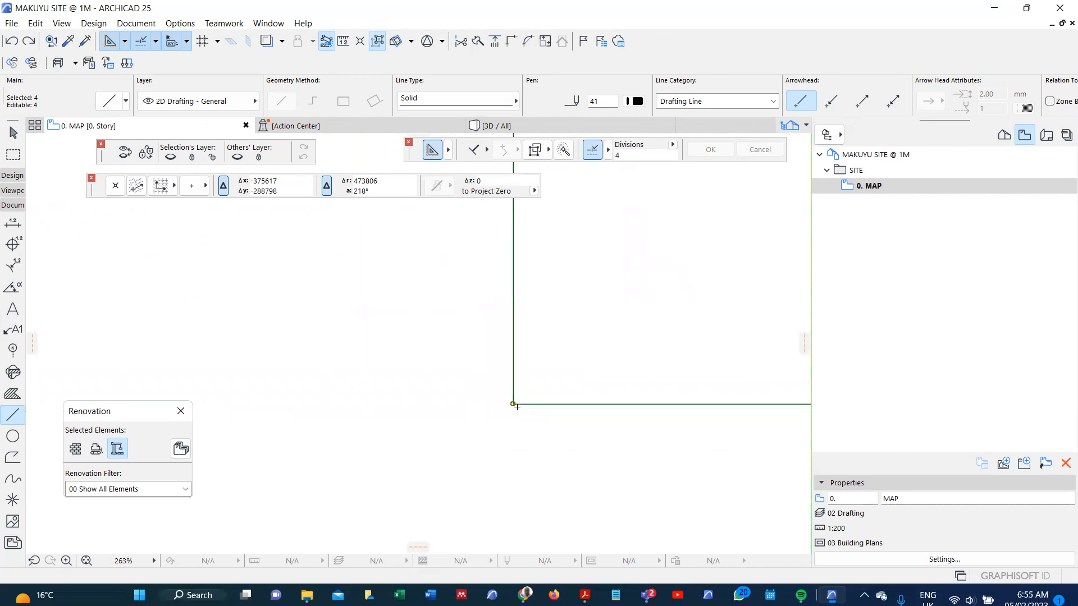
{"action": "left_click", "coordinate": [513, 403]}
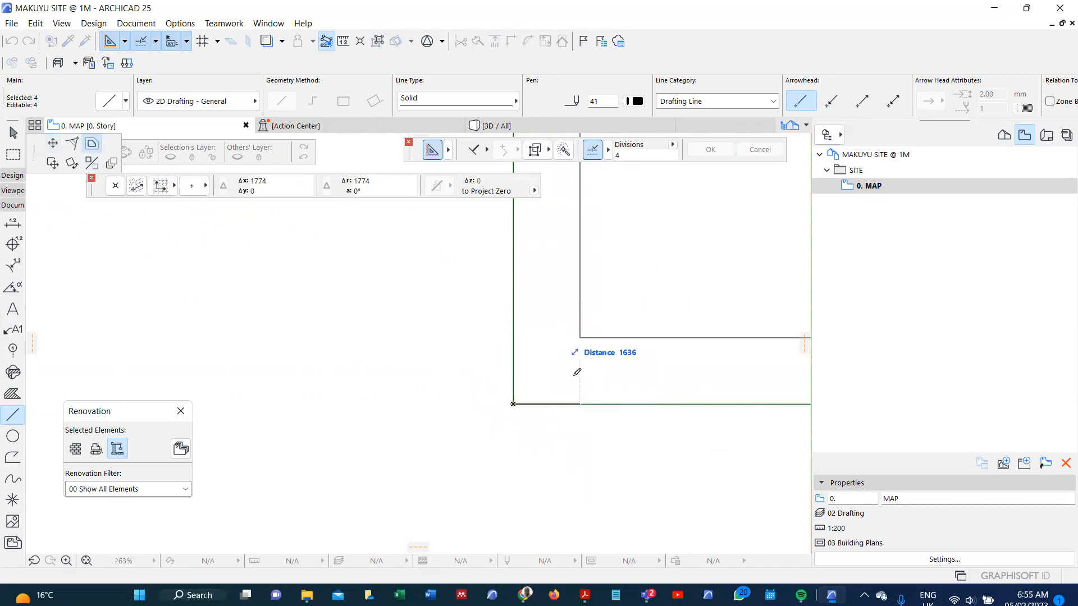
{"action": "key", "text": "Tab"}
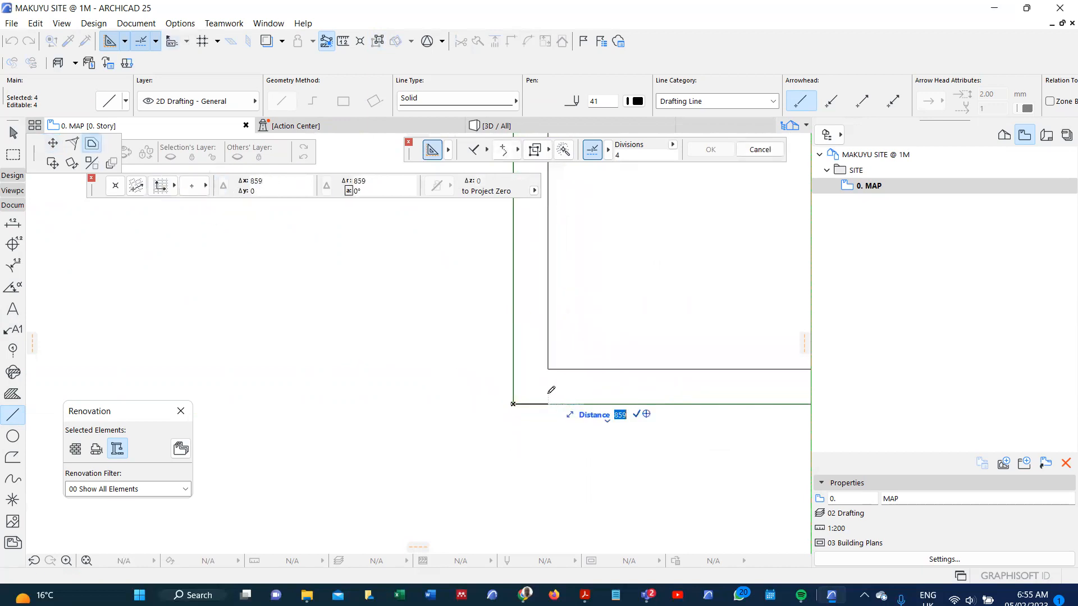
{"action": "type", "text": "50"}
{"action": "key", "text": "Return"}
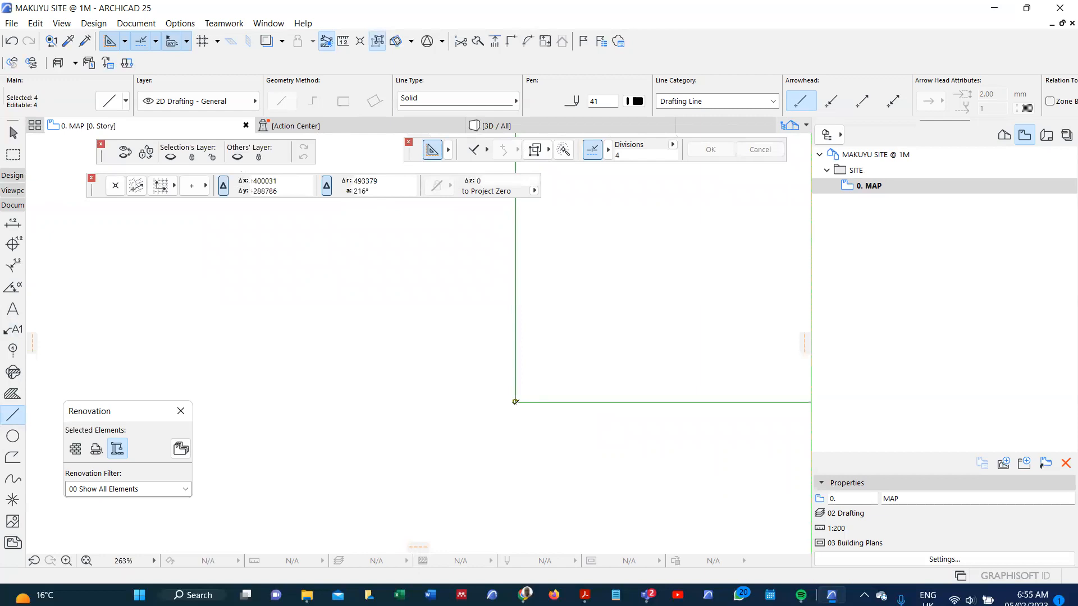
{"action": "scroll", "coordinate": [515, 402], "scroll_direction": "down", "scroll_amount": 5}
{"action": "scroll", "coordinate": [689, 416], "scroll_direction": "up", "scroll_amount": 15}
{"action": "key", "text": "Escape"}
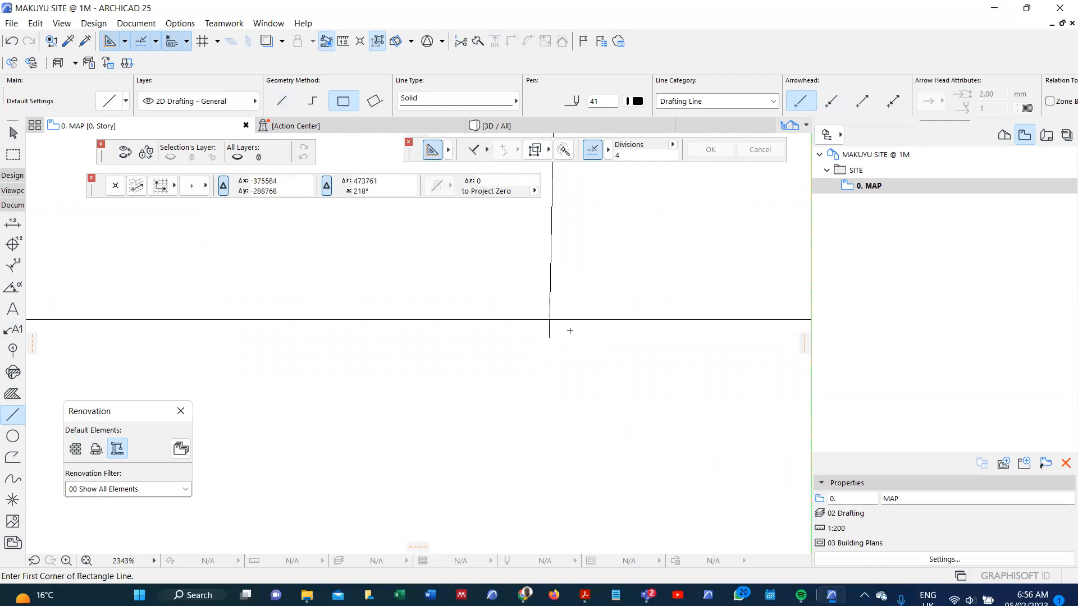
Activate the Mesh tool and accept its default settings
{"action": "scroll", "coordinate": [544, 404], "scroll_direction": "down", "scroll_amount": 10}
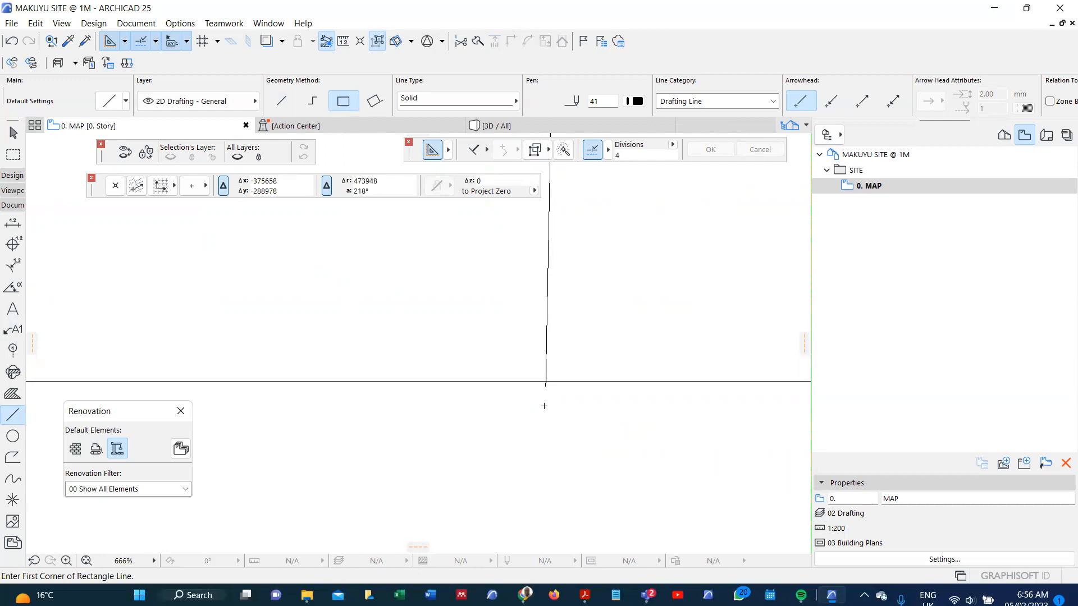
{"action": "scroll", "coordinate": [544, 406], "scroll_direction": "down", "scroll_amount": 12}
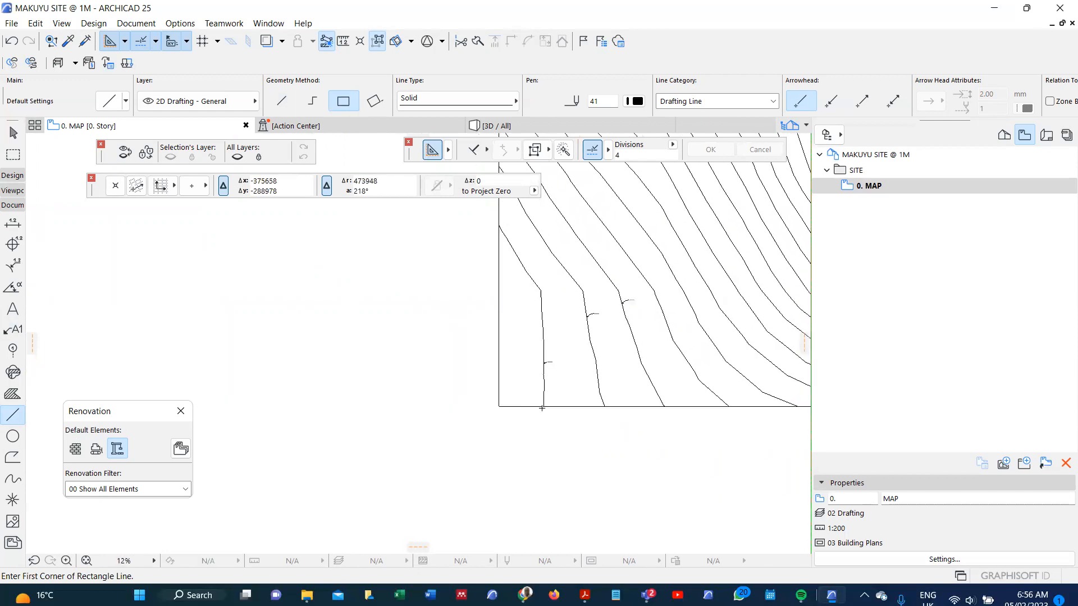
{"action": "scroll", "coordinate": [509, 391], "scroll_direction": "down", "scroll_amount": 4}
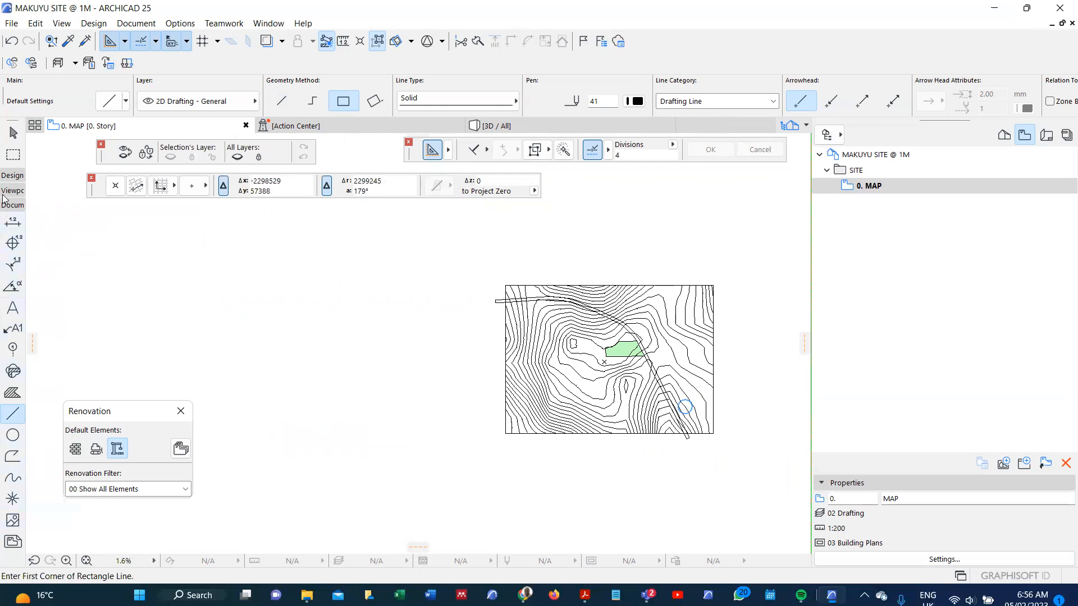
{"action": "left_click", "coordinate": [10, 176]}
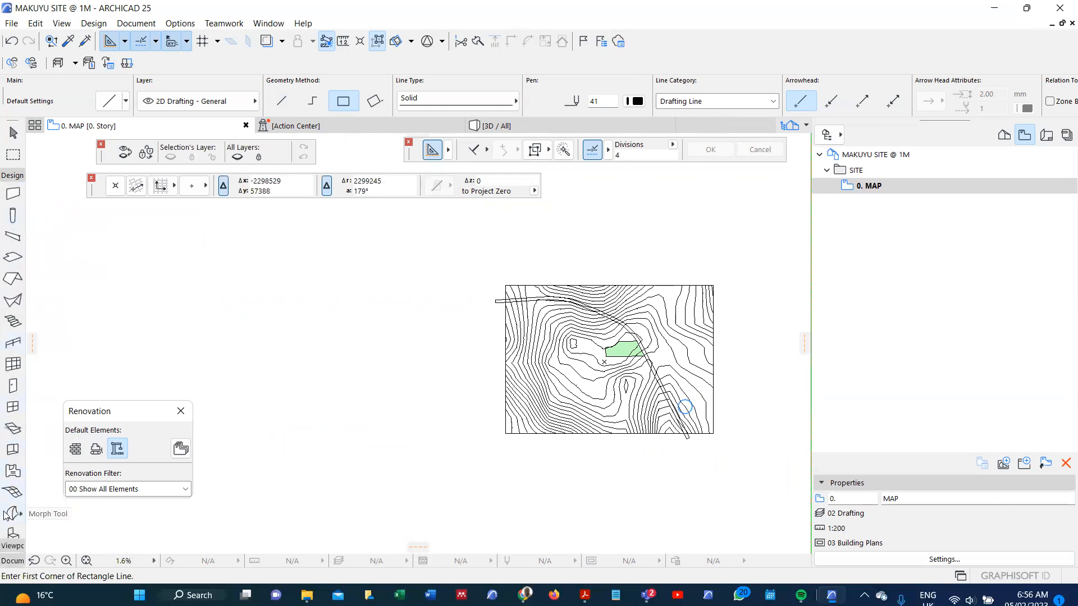
{"action": "double_click", "coordinate": [12, 493]}
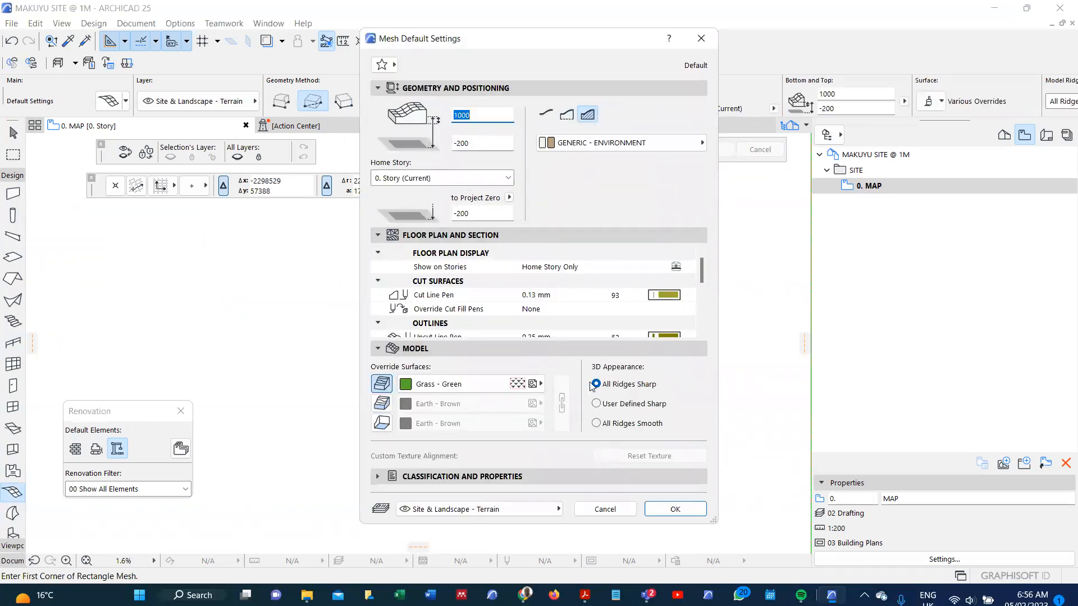
{"action": "left_click", "coordinate": [673, 509]}
Draw a rectangular mesh over the whole frame, from its southwest corner to its northeast corner
{"action": "scroll", "coordinate": [482, 434], "scroll_direction": "up", "scroll_amount": 4}
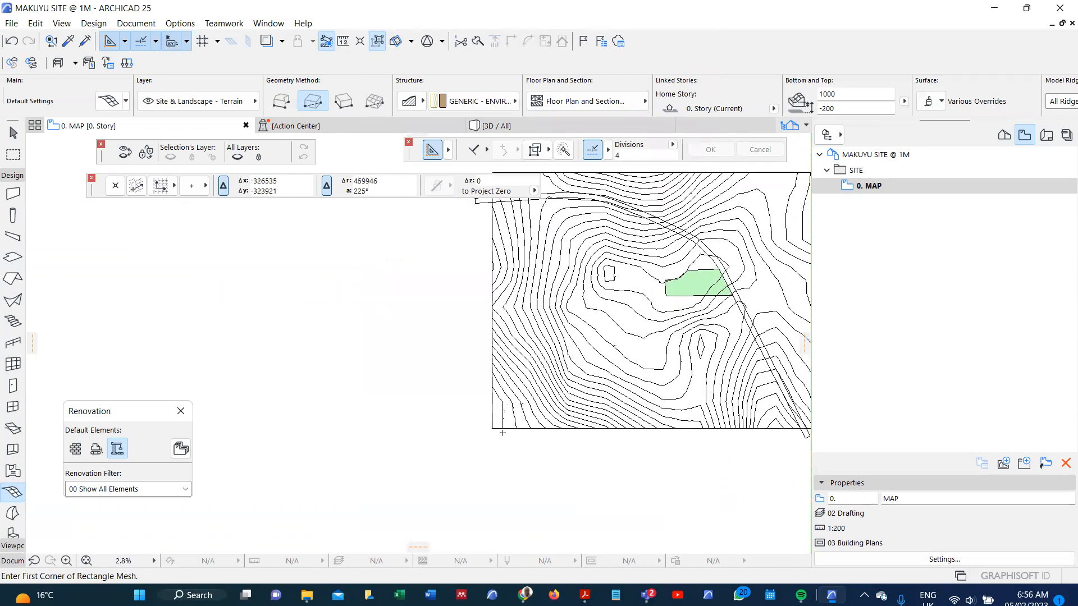
{"action": "scroll", "coordinate": [482, 434], "scroll_direction": "up", "scroll_amount": 6}
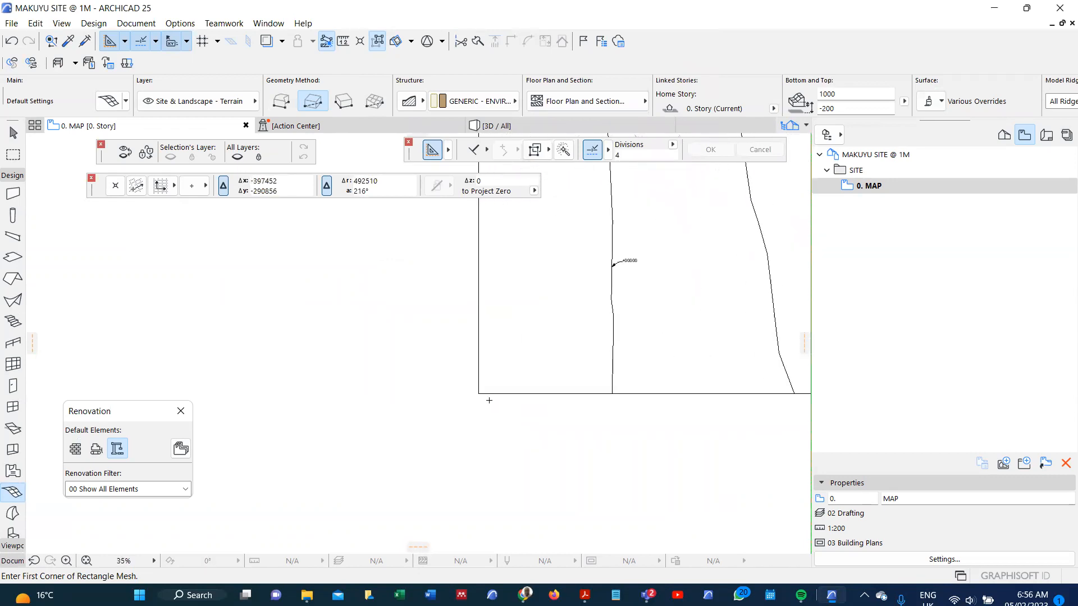
{"action": "left_click", "coordinate": [480, 392]}
{"action": "scroll", "coordinate": [457, 397], "scroll_direction": "down", "scroll_amount": 6}
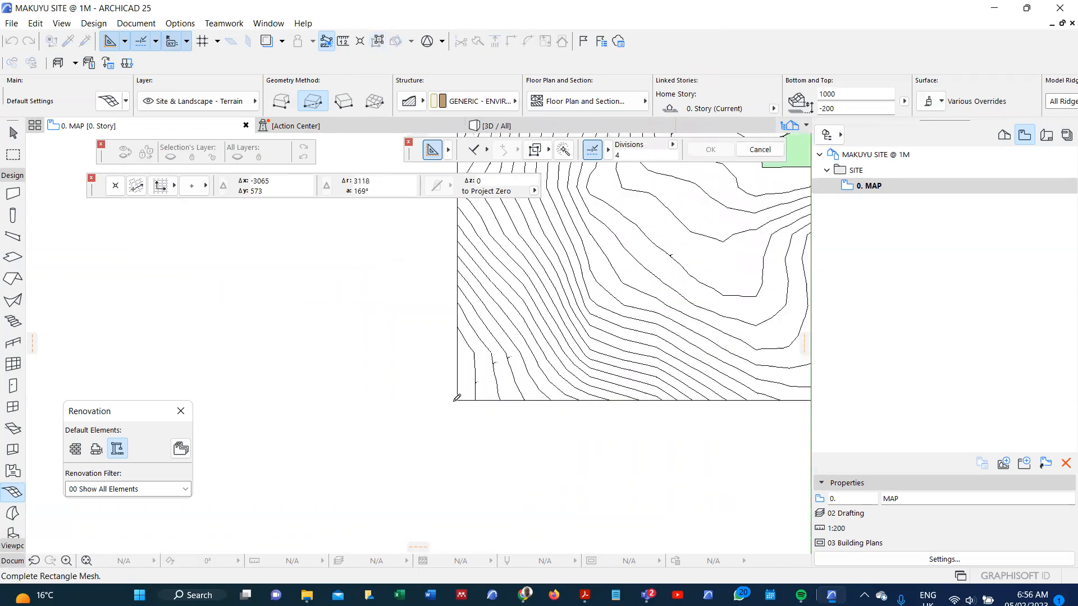
{"action": "scroll", "coordinate": [717, 190], "scroll_direction": "up", "scroll_amount": 8}
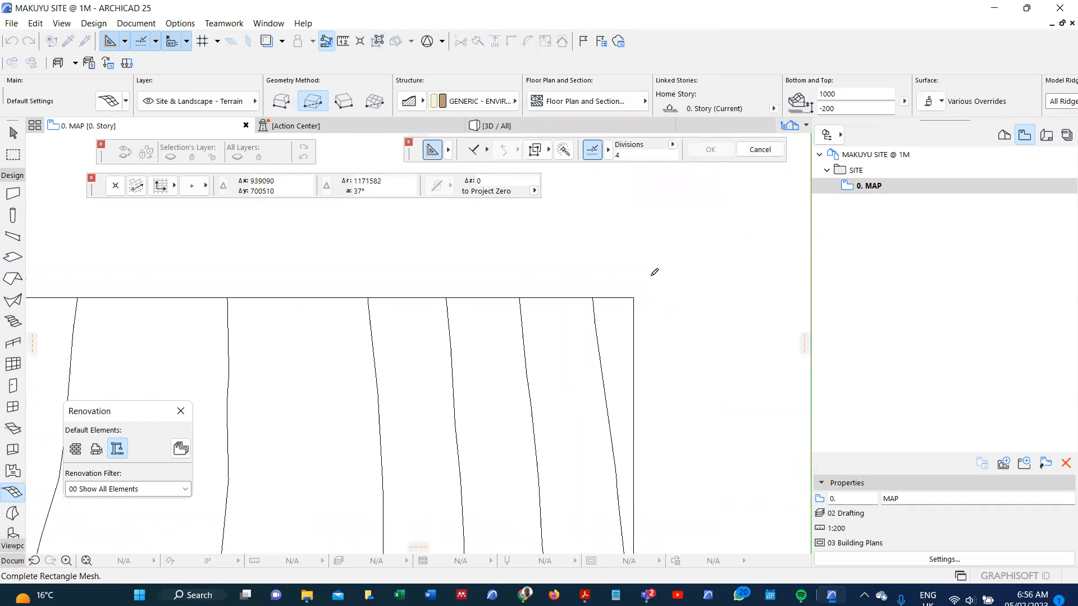
{"action": "left_click", "coordinate": [626, 307]}
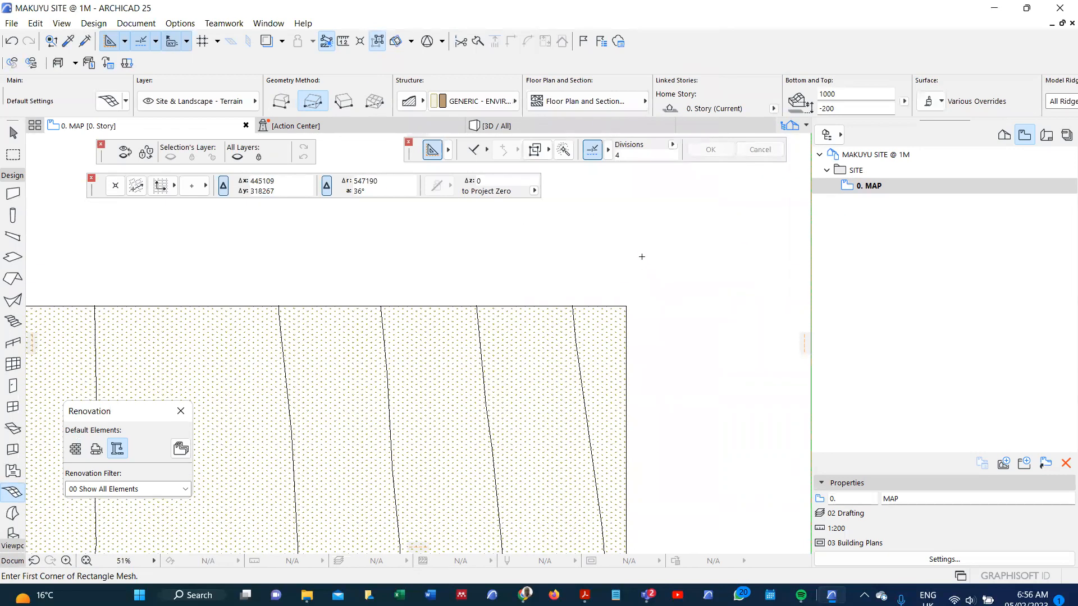
Select the terrain mesh, inspect it in 3D from another angle, and return to the floor plan
{"action": "scroll", "coordinate": [557, 340], "scroll_direction": "down", "scroll_amount": 10}
{"action": "scroll", "coordinate": [485, 391], "scroll_direction": "up", "scroll_amount": 5}
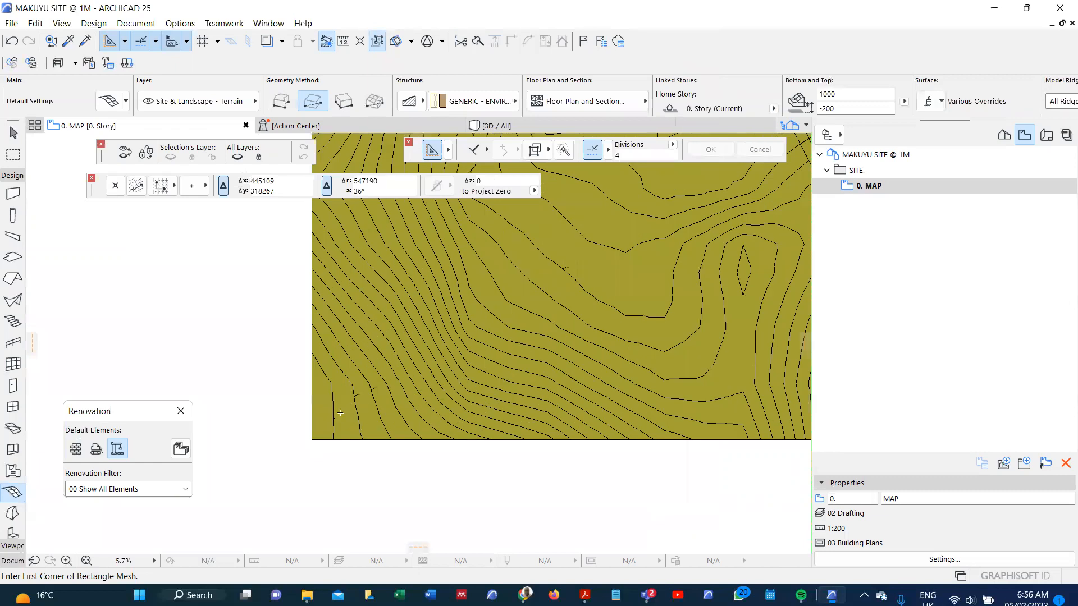
{"action": "left_click", "coordinate": [328, 420], "text": "shift"}
{"action": "right_click", "coordinate": [263, 368]}
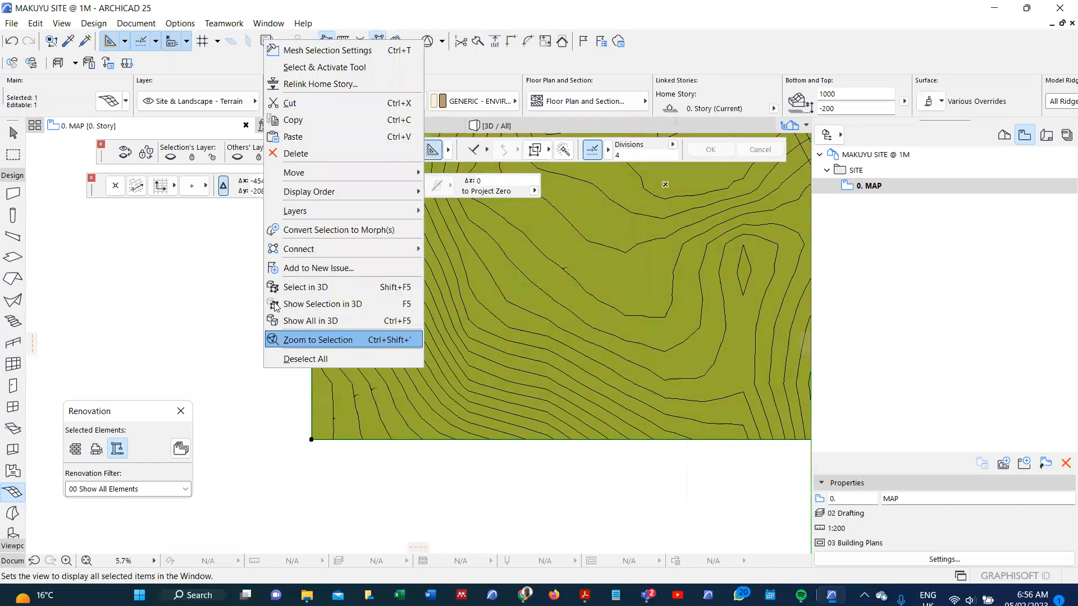
{"action": "left_click", "coordinate": [378, 287]}
{"action": "middle_click_drag", "start_coordinate": [414, 337], "coordinate": [556, 356], "text": "shift"}
{"action": "key", "text": "F2"}
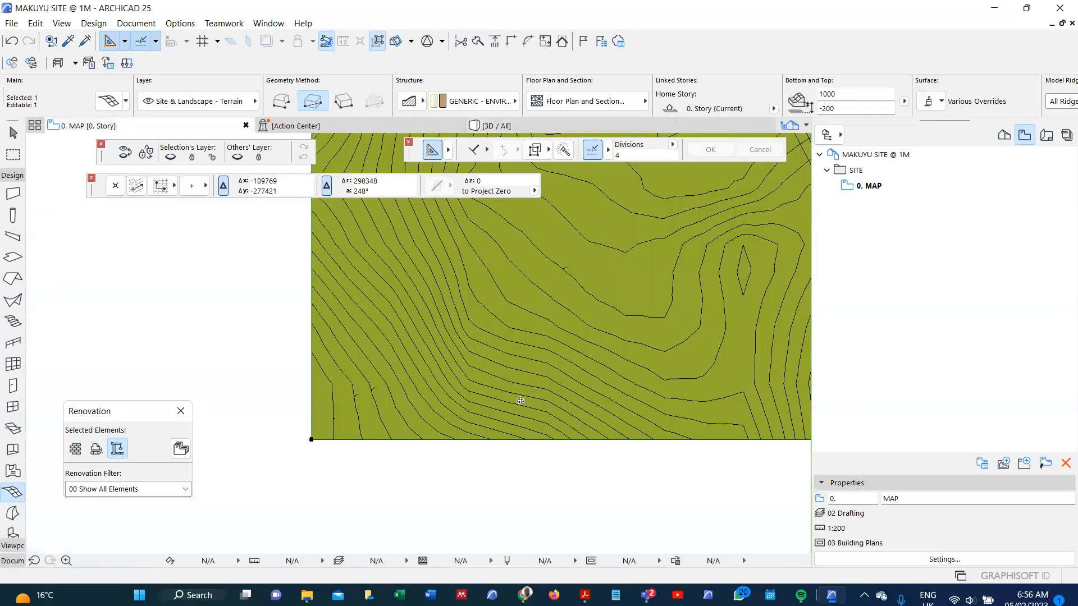
Select the terrain mesh at its southwest corner and activate its tool for editing
{"action": "scroll", "coordinate": [332, 420], "scroll_direction": "up", "scroll_amount": 2}
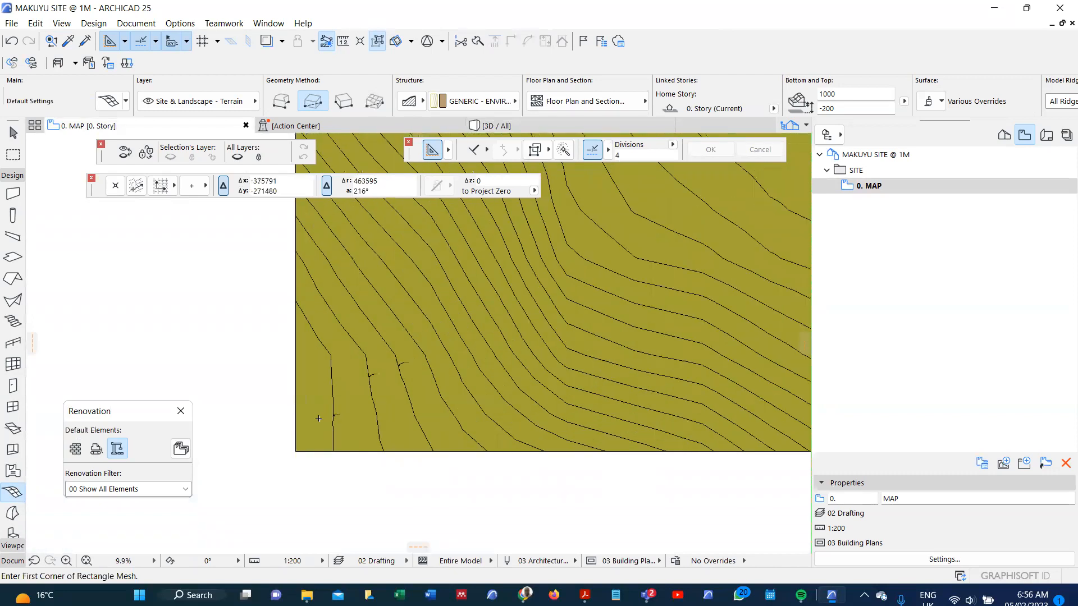
{"action": "left_click", "coordinate": [294, 450], "text": "shift"}
{"action": "right_click", "coordinate": [251, 323]}
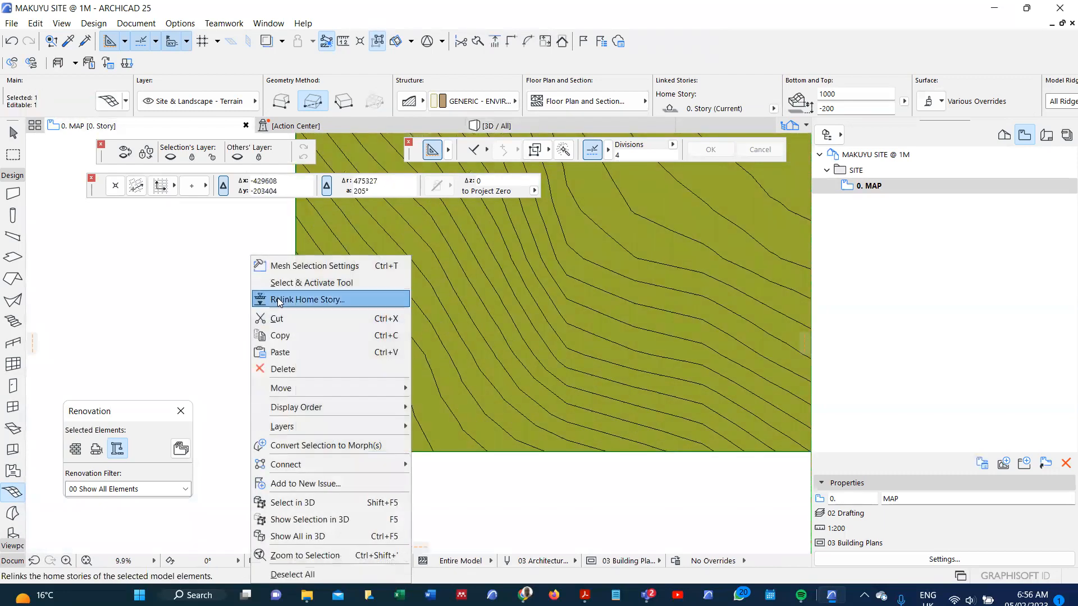
{"action": "left_click", "coordinate": [307, 283]}
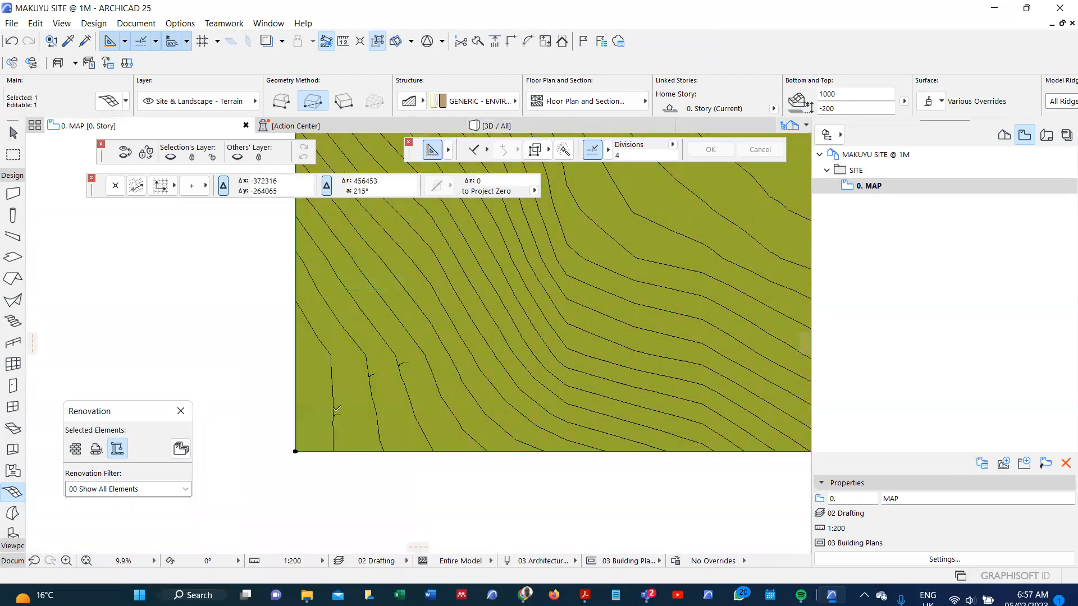
Add new points to the mesh by tracing the +00000 contour with the Magic Wand, using Fit to User Ridges
{"action": "scroll", "coordinate": [337, 409], "scroll_direction": "up", "scroll_amount": 1}
{"action": "scroll", "coordinate": [336, 396], "scroll_direction": "up", "scroll_amount": 2}
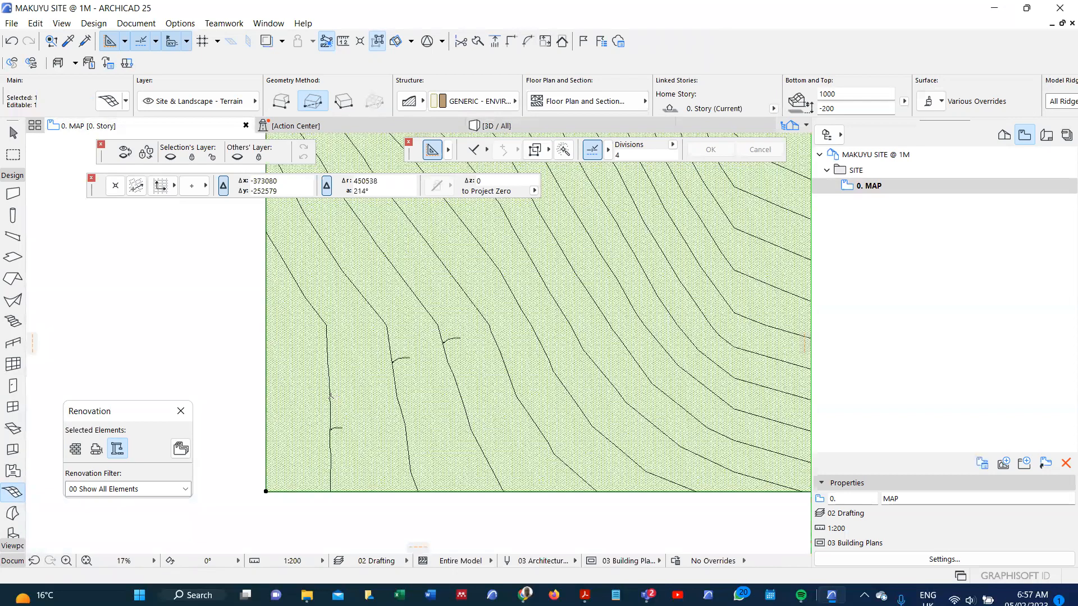
{"action": "scroll", "coordinate": [330, 397], "scroll_direction": "up", "scroll_amount": 2}
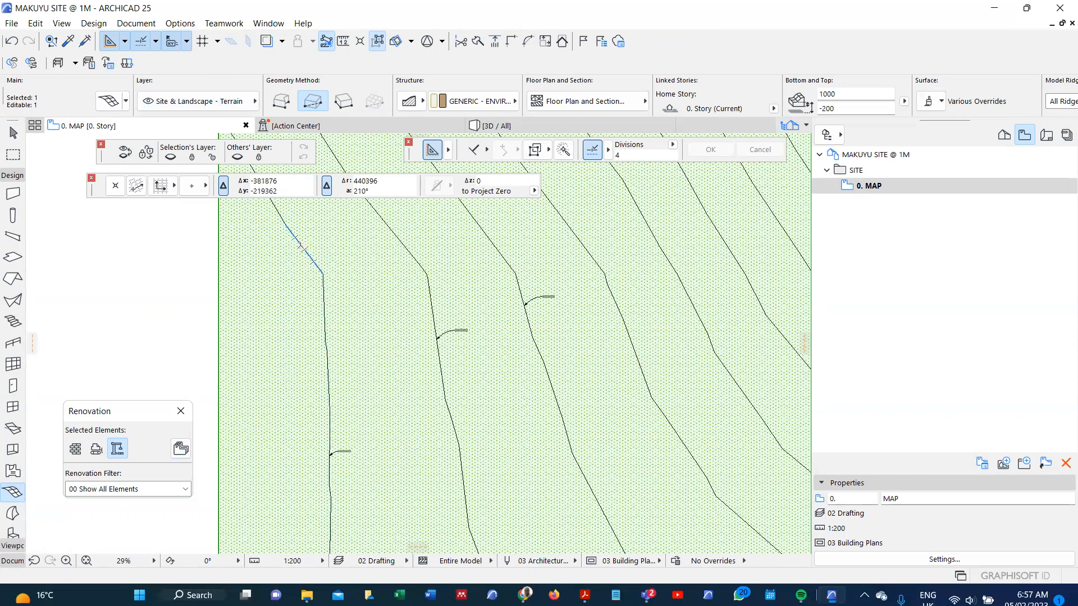
{"action": "scroll", "coordinate": [318, 392], "scroll_direction": "down", "scroll_amount": 2}
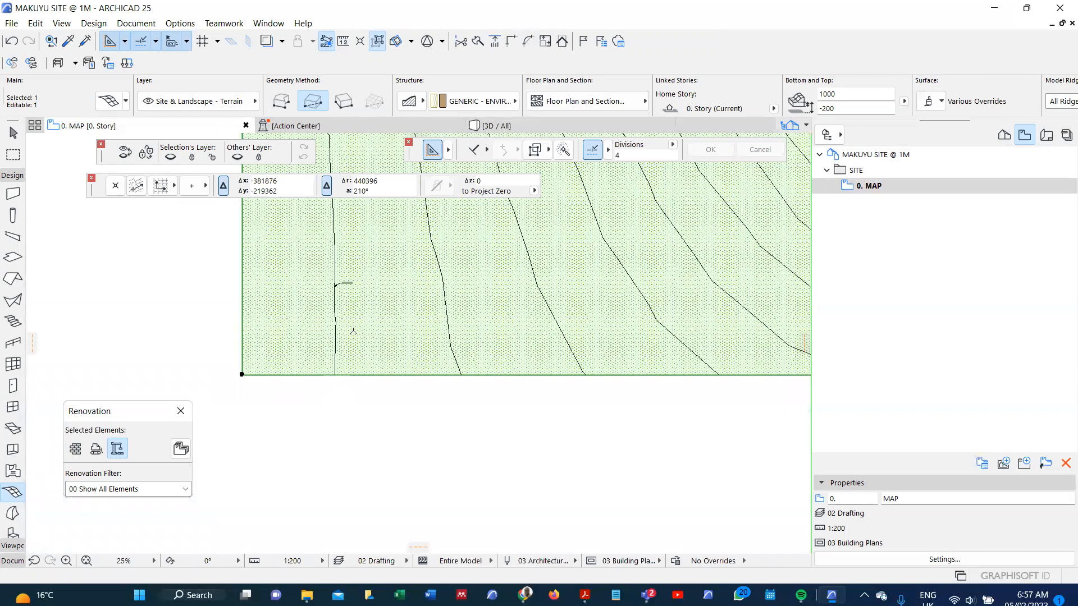
{"action": "scroll", "coordinate": [353, 331], "scroll_direction": "up", "scroll_amount": 6}
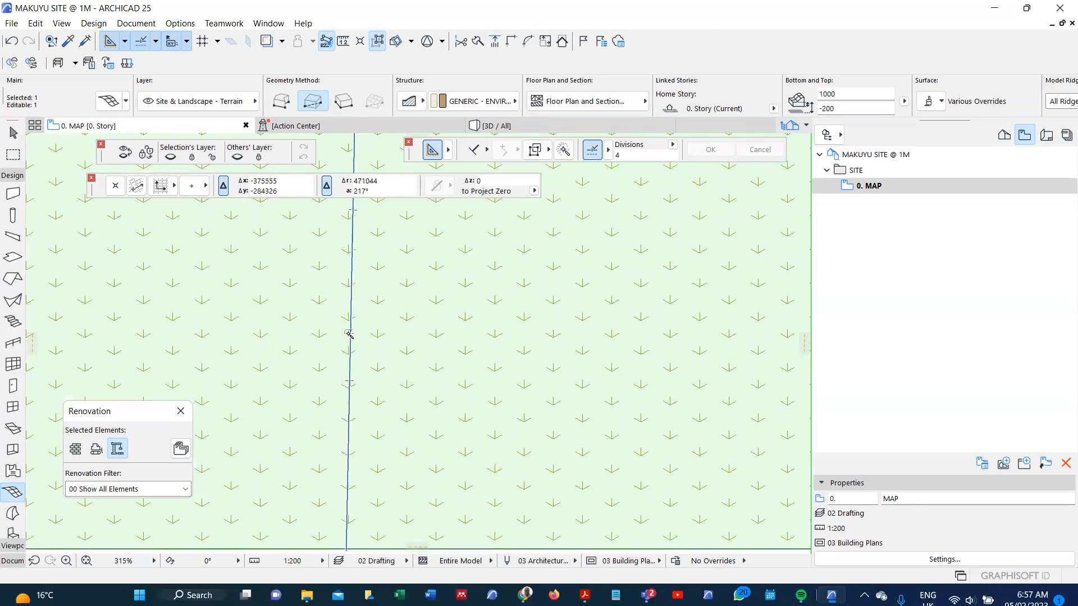
{"action": "left_click", "coordinate": [348, 335]}
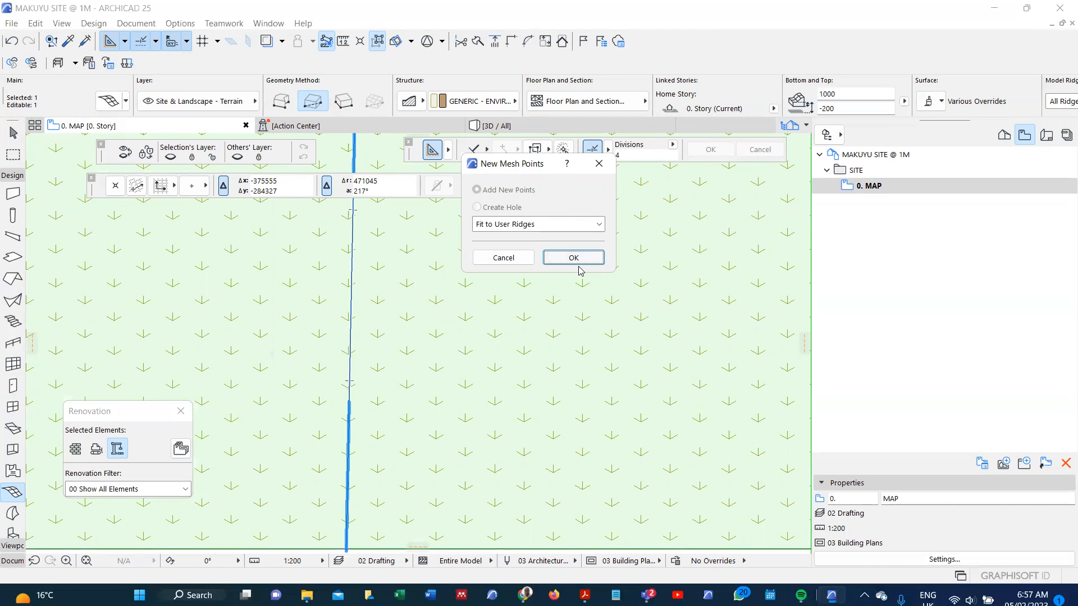
{"action": "left_click", "coordinate": [599, 225]}
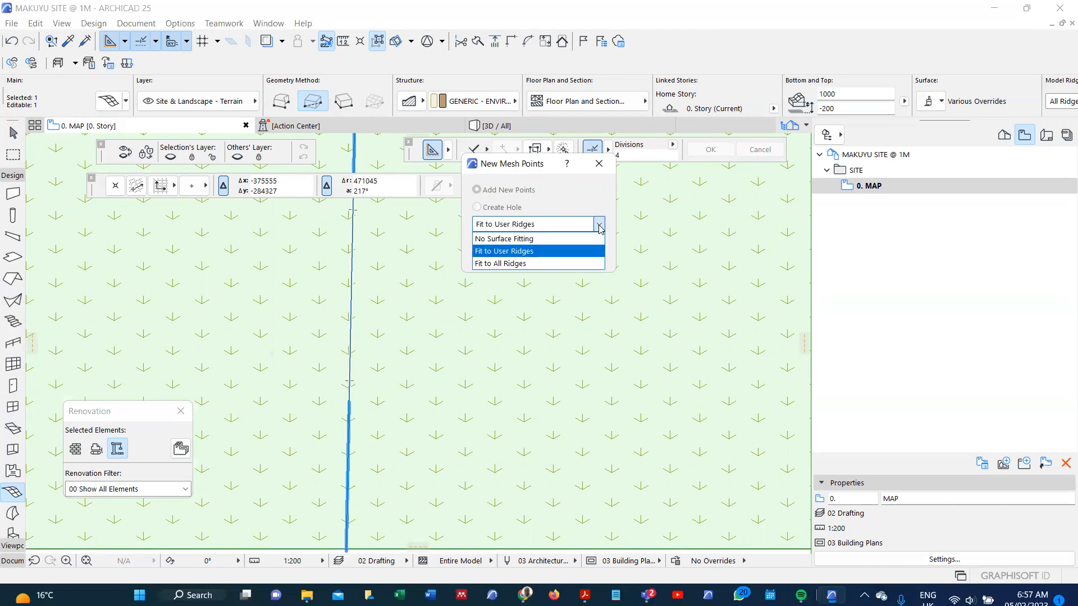
{"action": "left_click", "coordinate": [600, 225]}
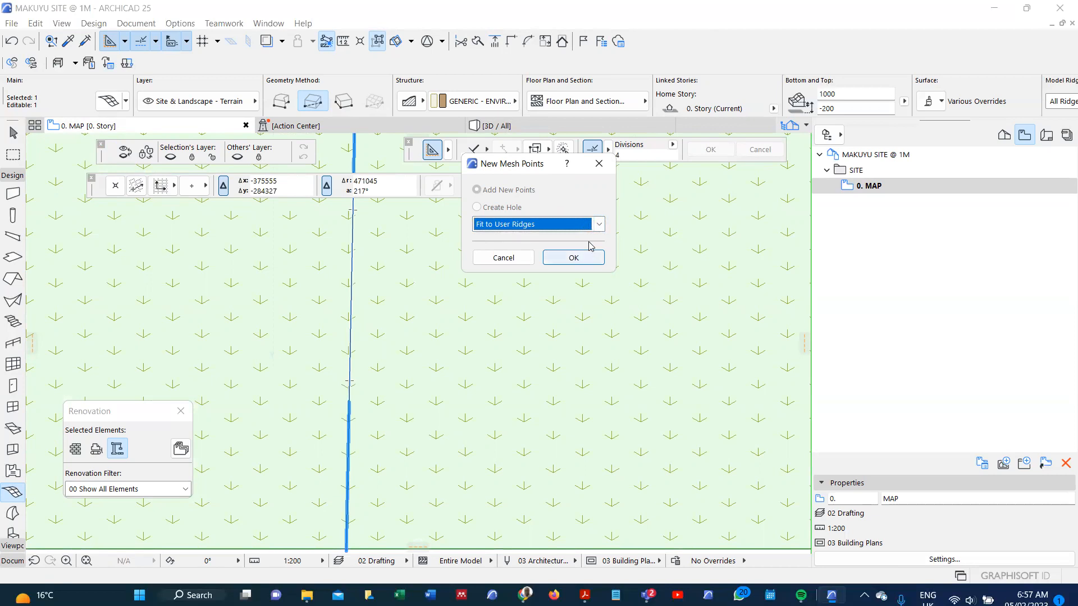
{"action": "left_click", "coordinate": [600, 227]}
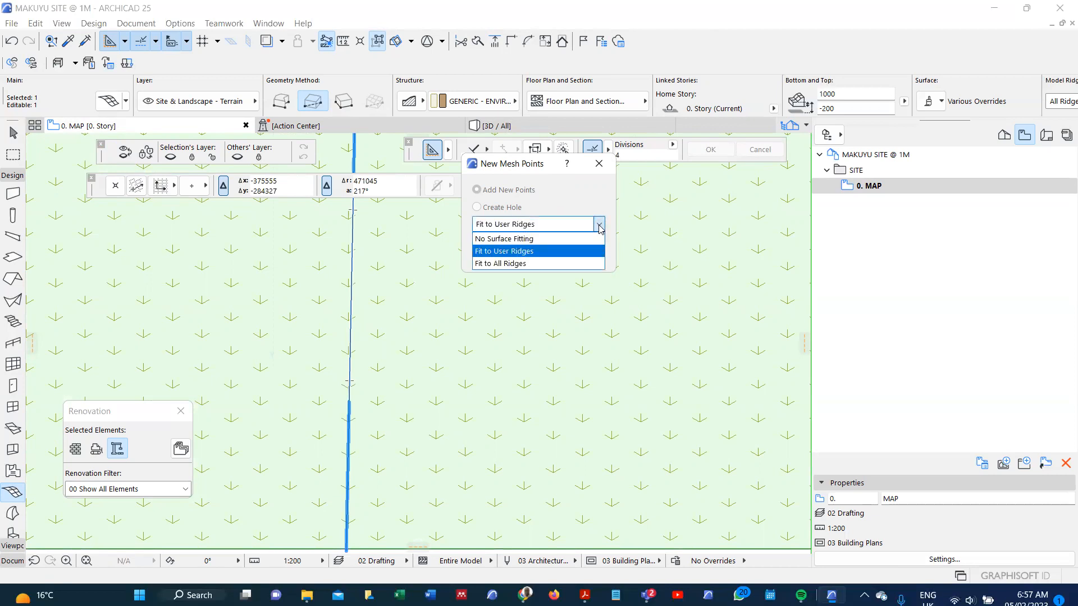
{"action": "left_click", "coordinate": [601, 227]}
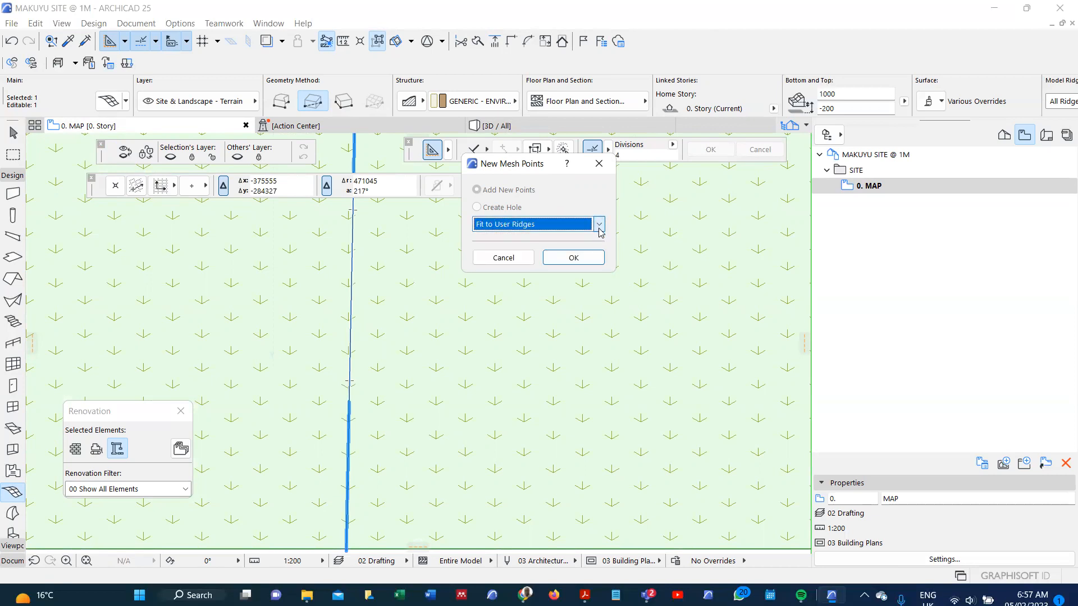
{"action": "left_click", "coordinate": [573, 258]}
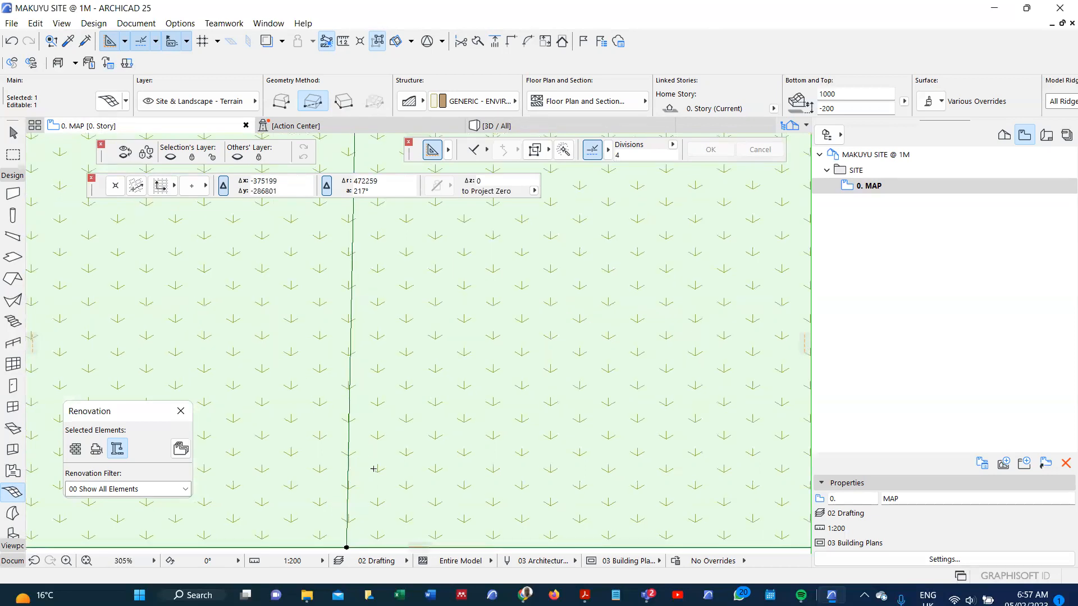
{"action": "scroll", "coordinate": [376, 483], "scroll_direction": "down", "scroll_amount": 3}
{"action": "scroll", "coordinate": [373, 494], "scroll_direction": "down", "scroll_amount": 3}
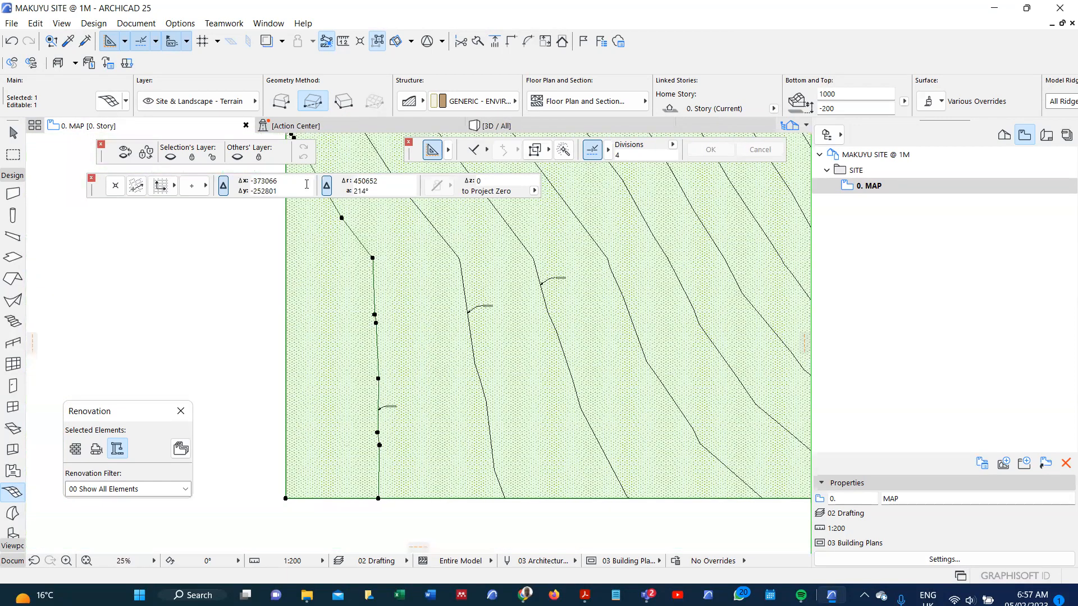
{"action": "scroll", "coordinate": [383, 398], "scroll_direction": "up", "scroll_amount": 3}
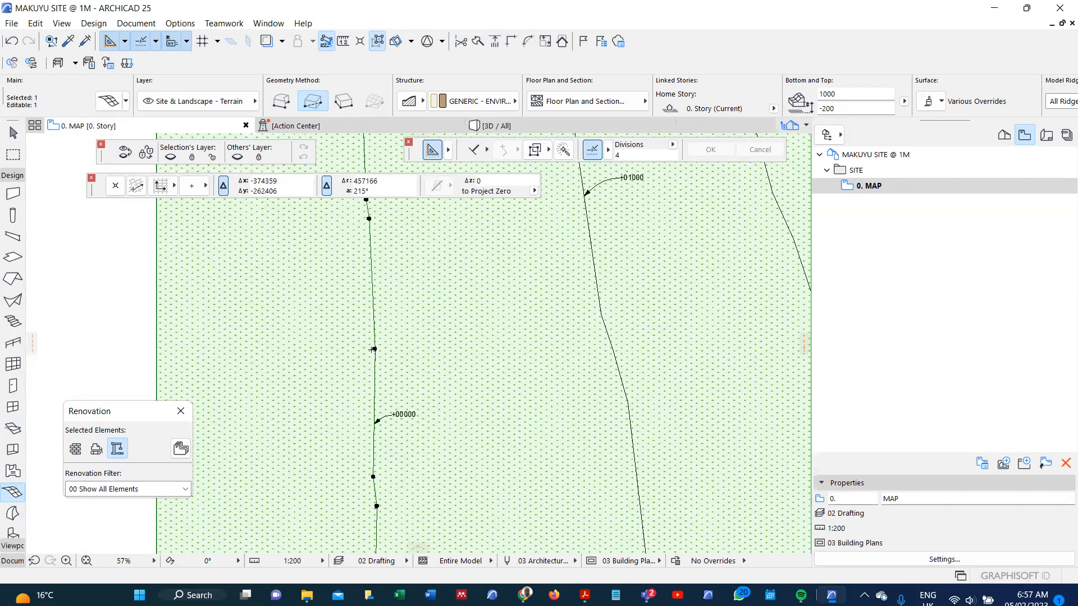
Add mesh points along the +01000 and +02000 contours with the Magic Wand, using Fit to User Ridges
{"action": "scroll", "coordinate": [371, 369], "scroll_direction": "up", "scroll_amount": 1}
{"action": "scroll", "coordinate": [376, 383], "scroll_direction": "down", "scroll_amount": 2}
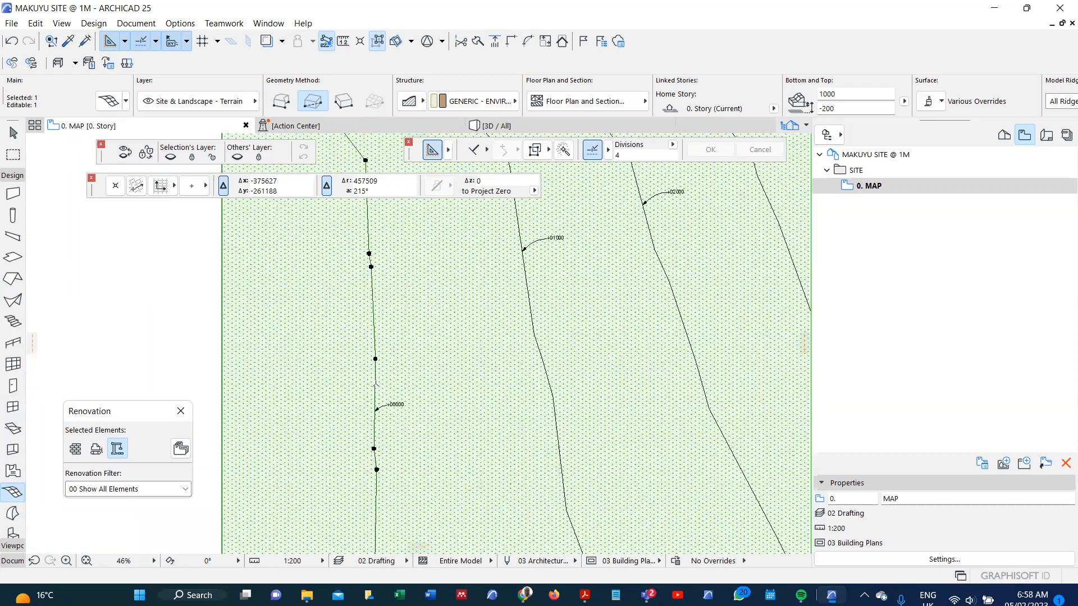
{"action": "scroll", "coordinate": [378, 276], "scroll_direction": "down", "scroll_amount": 2}
{"action": "scroll", "coordinate": [515, 451], "scroll_direction": "up", "scroll_amount": 4}
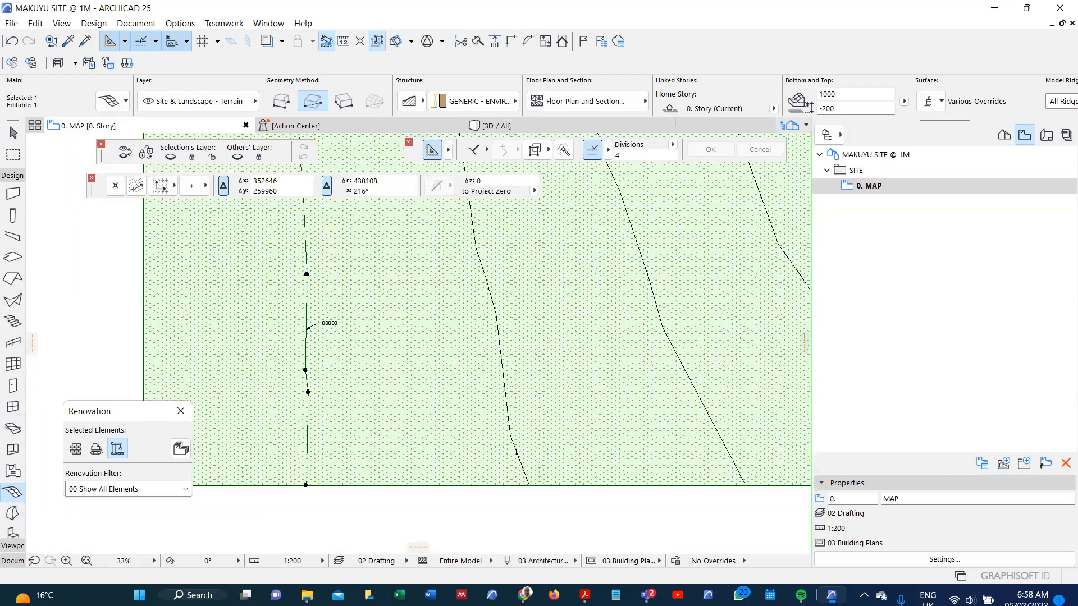
{"action": "left_click", "coordinate": [526, 418]}
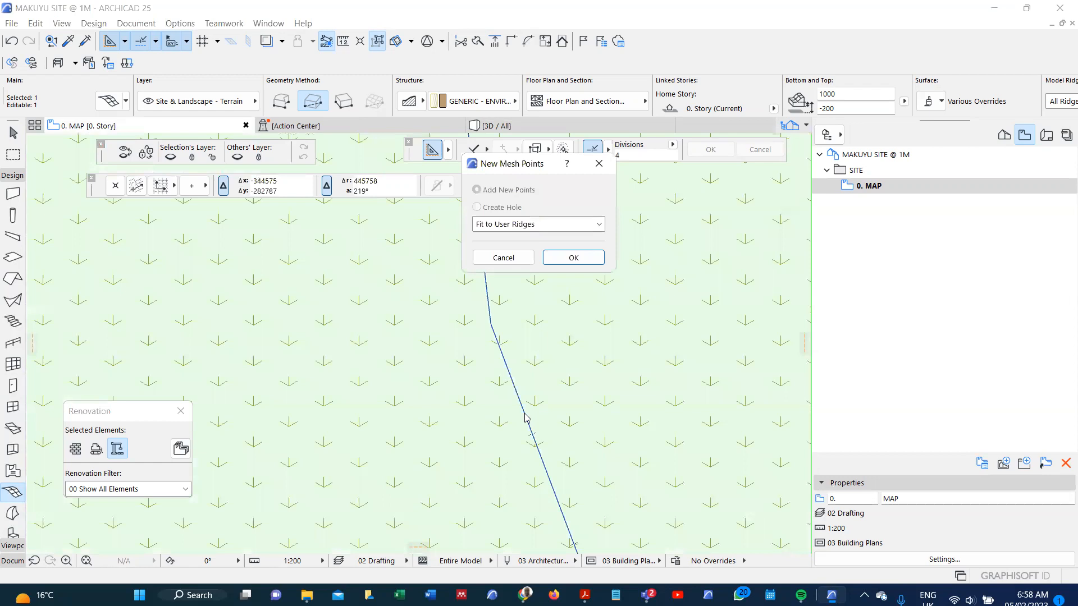
{"action": "left_click", "coordinate": [573, 258]}
{"action": "scroll", "coordinate": [543, 389], "scroll_direction": "down", "scroll_amount": 3}
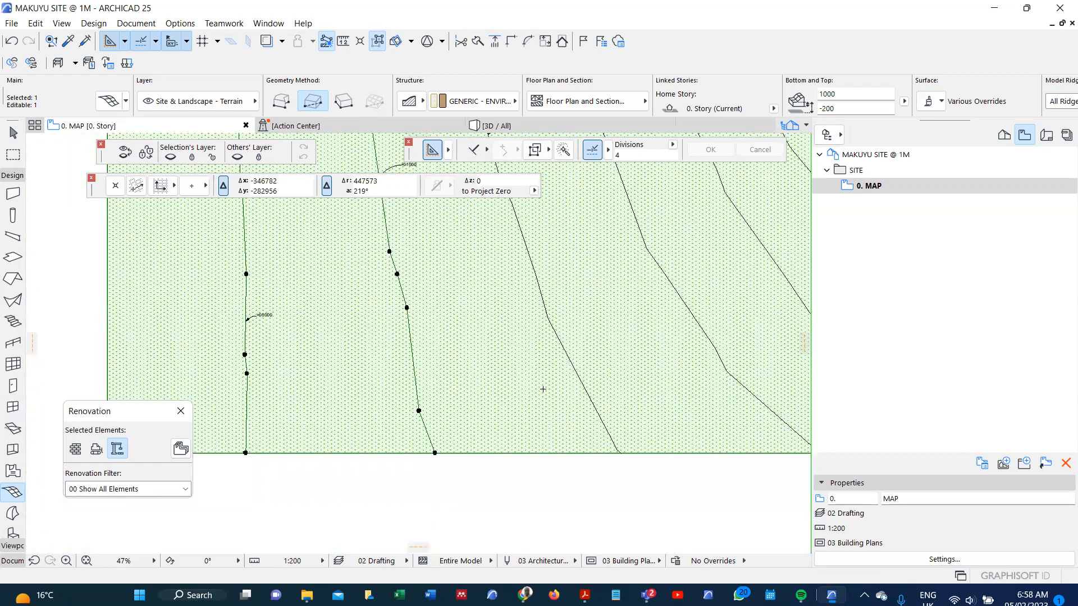
{"action": "scroll", "coordinate": [493, 427], "scroll_direction": "up", "scroll_amount": 4}
{"action": "left_click", "coordinate": [345, 283]}
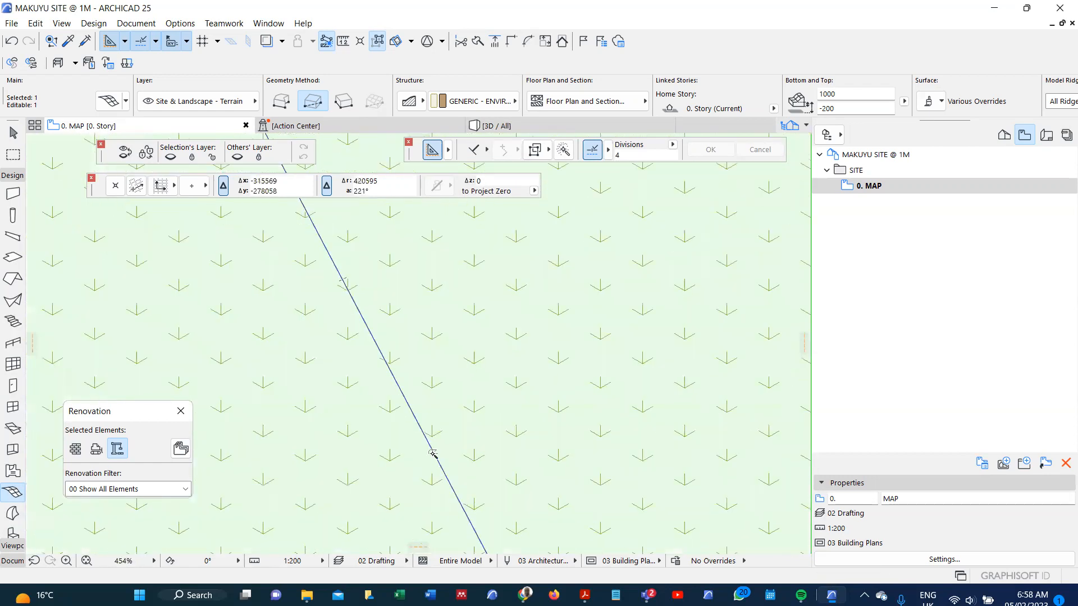
{"action": "left_click", "coordinate": [573, 258]}
Trace the third and fourth contours east of +00000 with the Magic Wand, adding mesh points with Fit to User Ridges
{"action": "scroll", "coordinate": [340, 318], "scroll_direction": "down", "scroll_amount": 2}
{"action": "scroll", "coordinate": [493, 362], "scroll_direction": "up", "scroll_amount": 5}
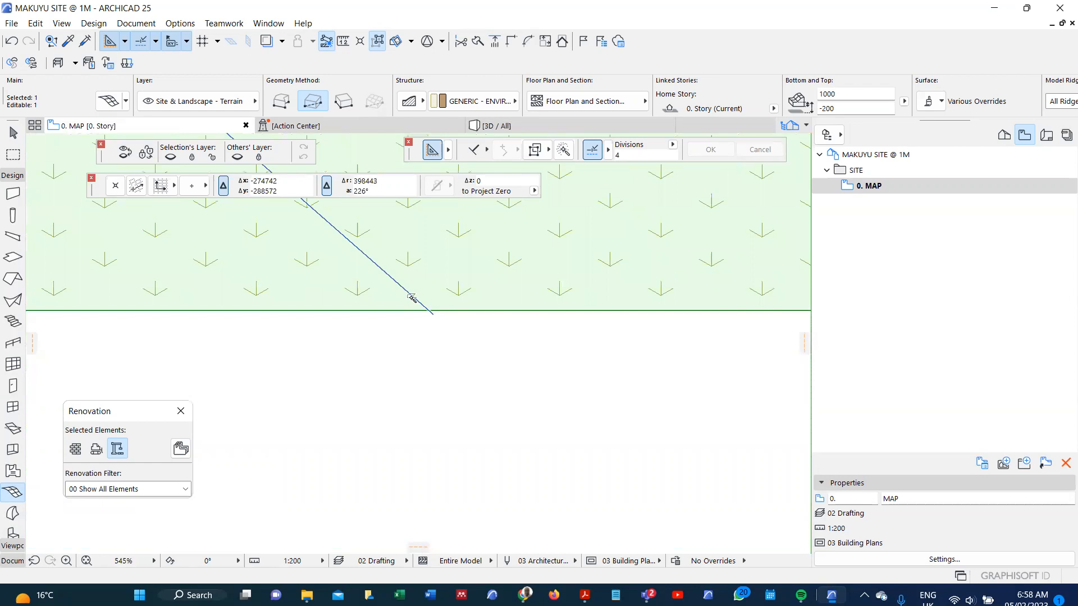
{"action": "left_click", "coordinate": [412, 298]}
{"action": "left_click", "coordinate": [570, 256]}
{"action": "scroll", "coordinate": [342, 326], "scroll_direction": "down", "scroll_amount": 5}
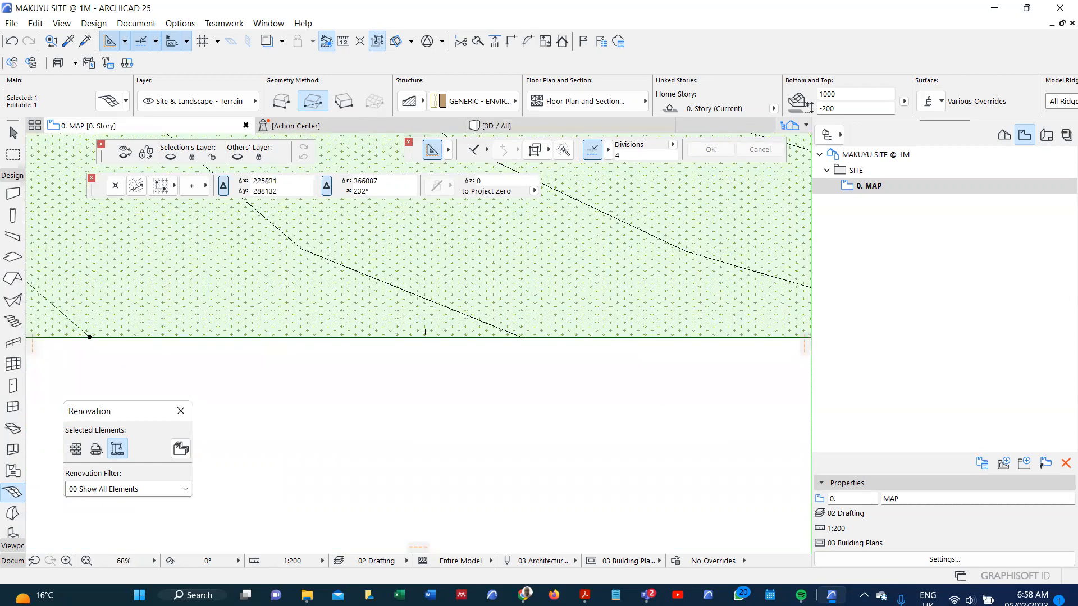
{"action": "scroll", "coordinate": [425, 332], "scroll_direction": "up", "scroll_amount": 5}
{"action": "left_click", "coordinate": [348, 369]}
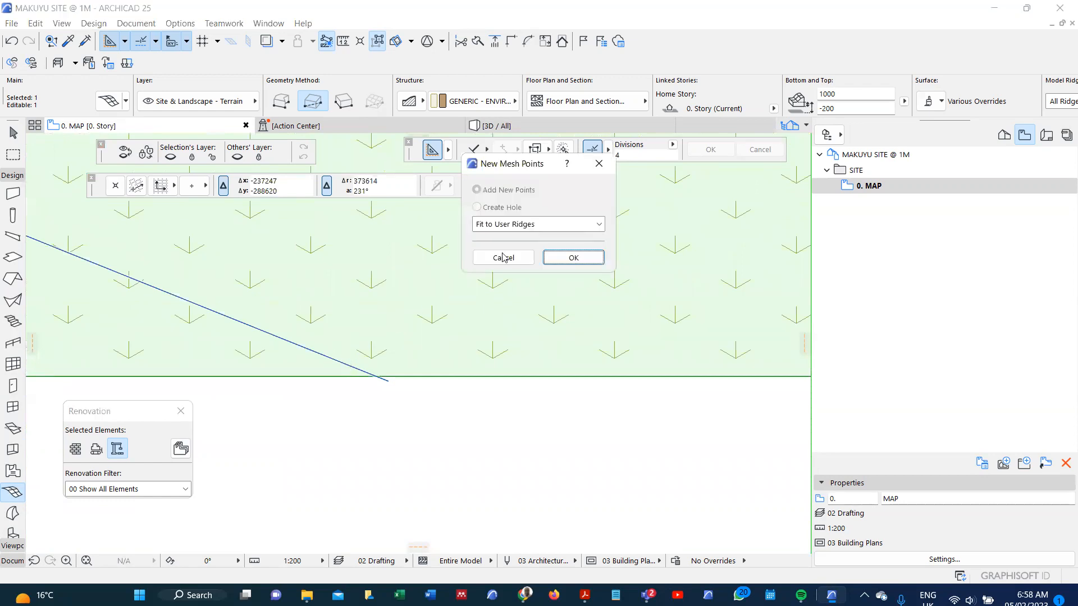
{"action": "left_click", "coordinate": [568, 256]}
Add mesh points along the fifth and sixth contours east of +00000 with the Magic Wand, using Fit to User Ridges
{"action": "scroll", "coordinate": [394, 393], "scroll_direction": "down", "scroll_amount": 2}
{"action": "scroll", "coordinate": [393, 393], "scroll_direction": "down", "scroll_amount": 4}
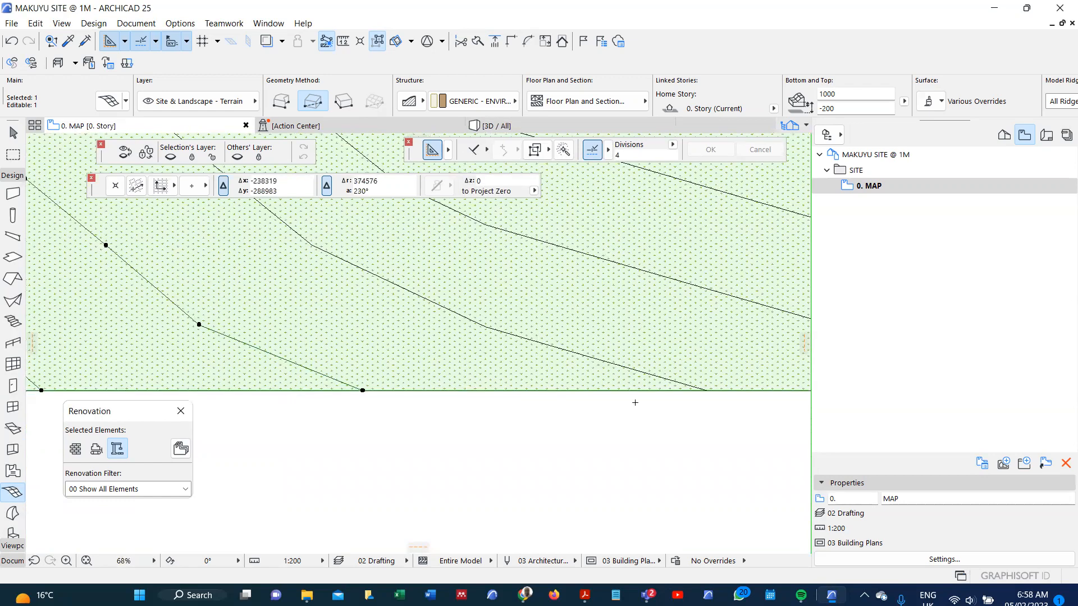
{"action": "scroll", "coordinate": [625, 415], "scroll_direction": "up", "scroll_amount": 3}
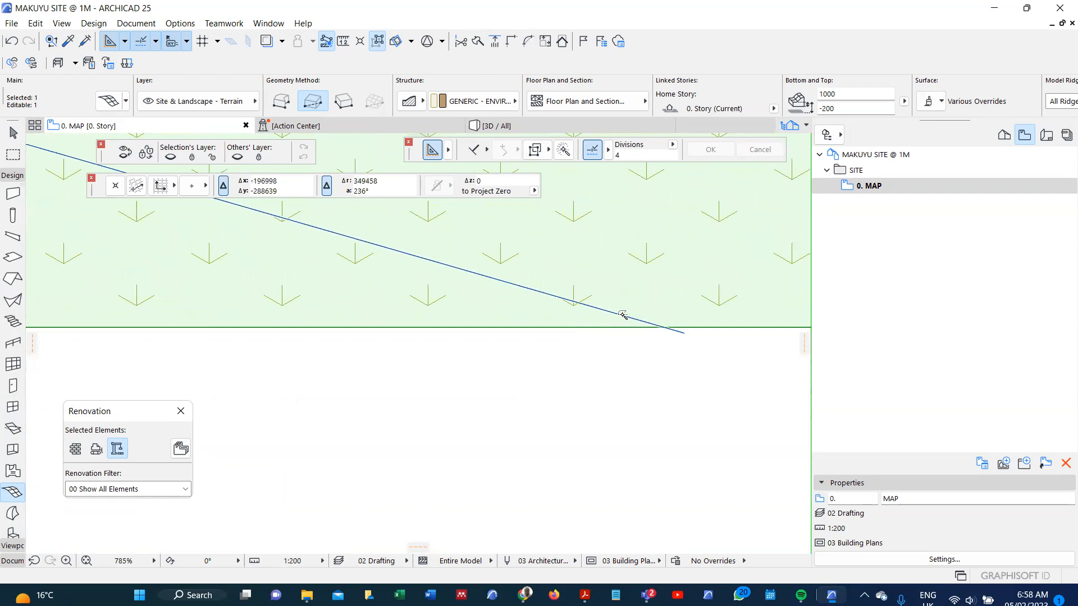
{"action": "left_click", "coordinate": [623, 318]}
{"action": "left_click", "coordinate": [574, 256]}
{"action": "scroll", "coordinate": [283, 381], "scroll_direction": "down", "scroll_amount": 2}
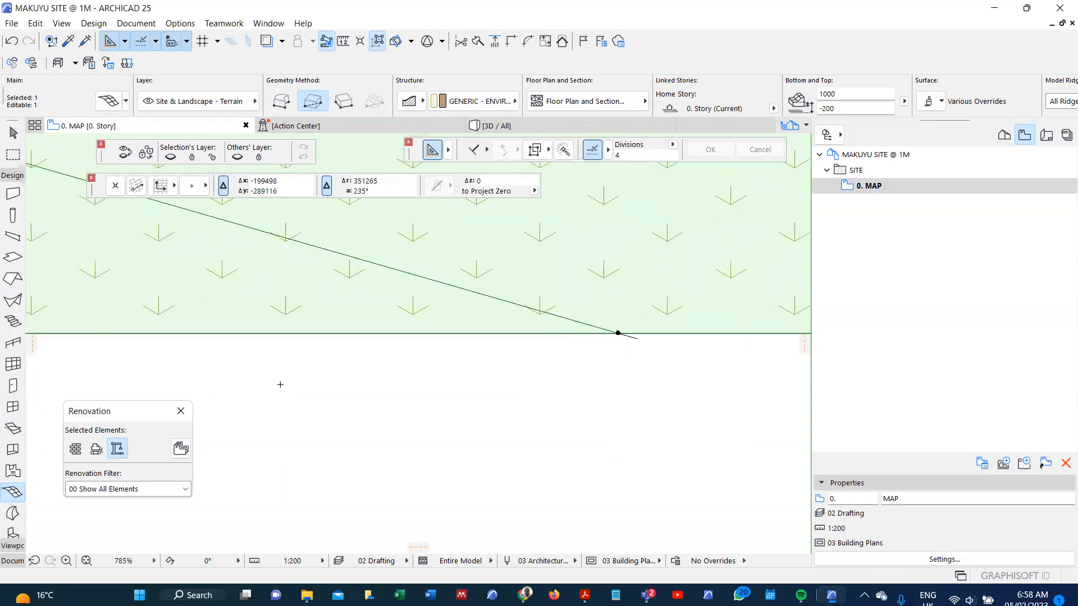
{"action": "scroll", "coordinate": [288, 388], "scroll_direction": "down", "scroll_amount": 3}
{"action": "scroll", "coordinate": [499, 374], "scroll_direction": "up", "scroll_amount": 7}
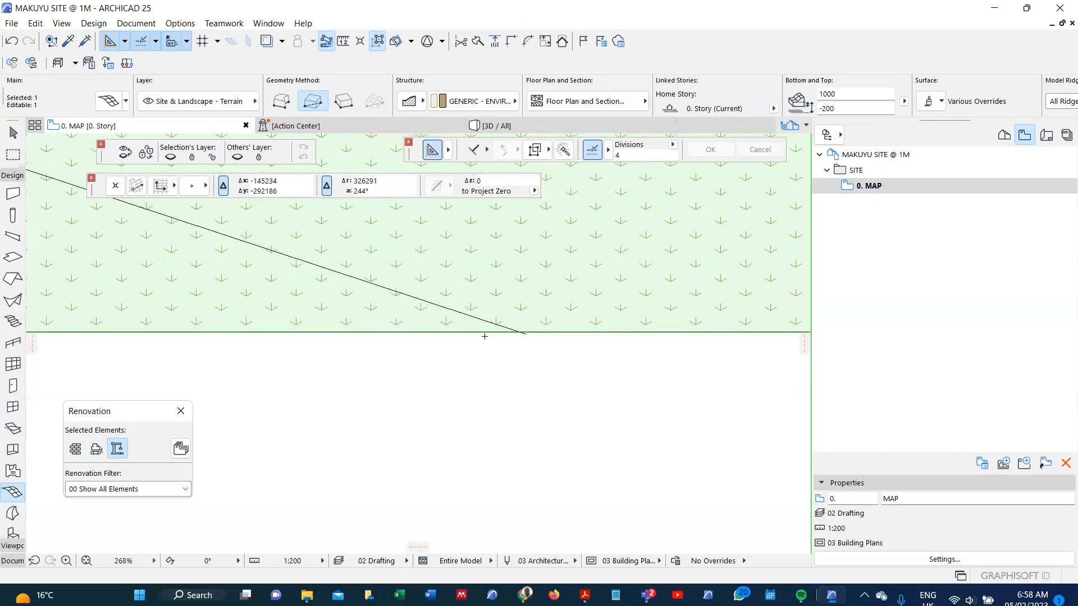
{"action": "double_click", "coordinate": [559, 310]}
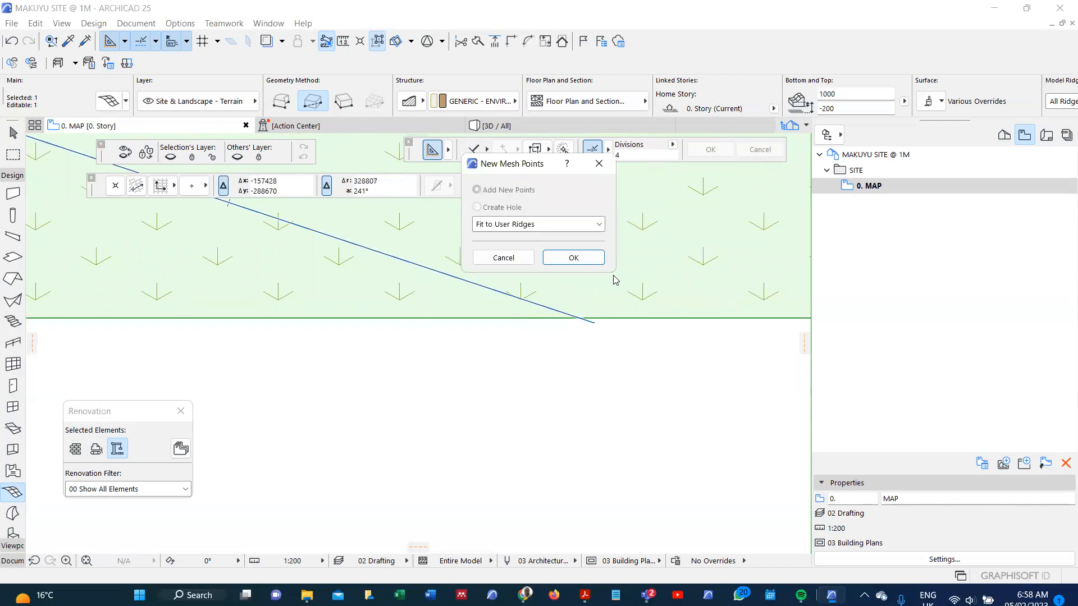
{"action": "left_click", "coordinate": [568, 255]}
Trace the seventh and eighth contours east of +00000 near the mesh's south edge with the Magic Wand, fitting them to user ridges
{"action": "scroll", "coordinate": [348, 435], "scroll_direction": "down", "scroll_amount": 3}
{"action": "scroll", "coordinate": [361, 437], "scroll_direction": "down", "scroll_amount": 4}
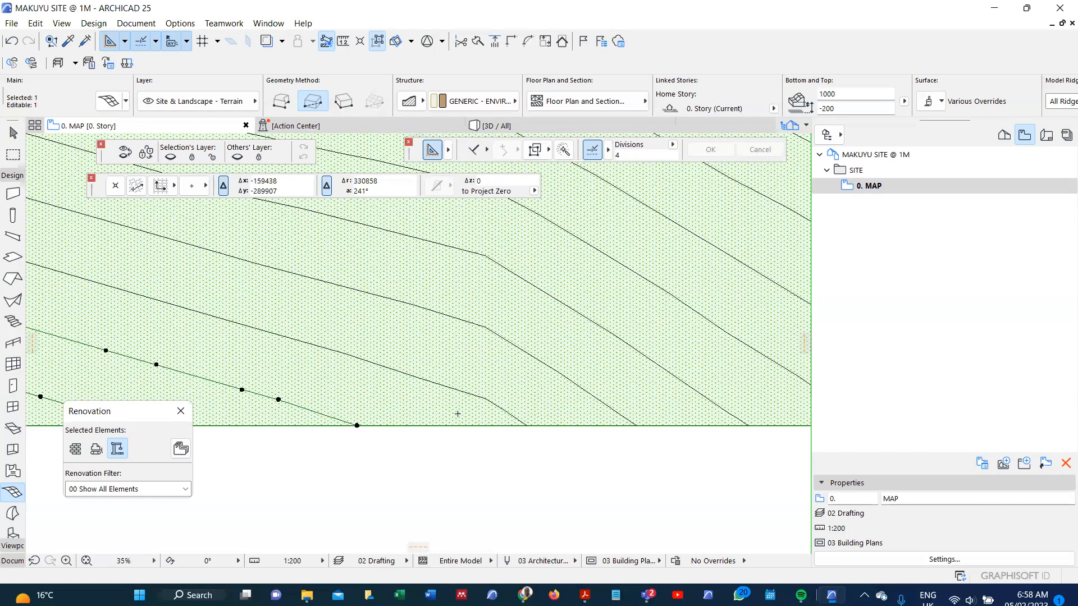
{"action": "scroll", "coordinate": [457, 414], "scroll_direction": "up", "scroll_amount": 7}
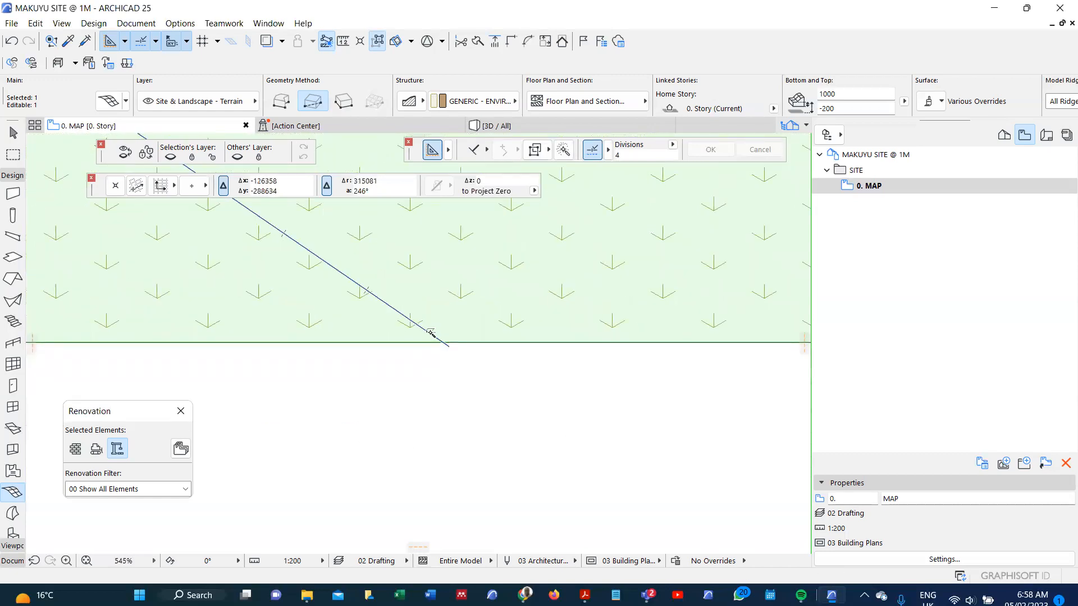
{"action": "double_click", "coordinate": [430, 332]}
{"action": "left_click", "coordinate": [573, 258]}
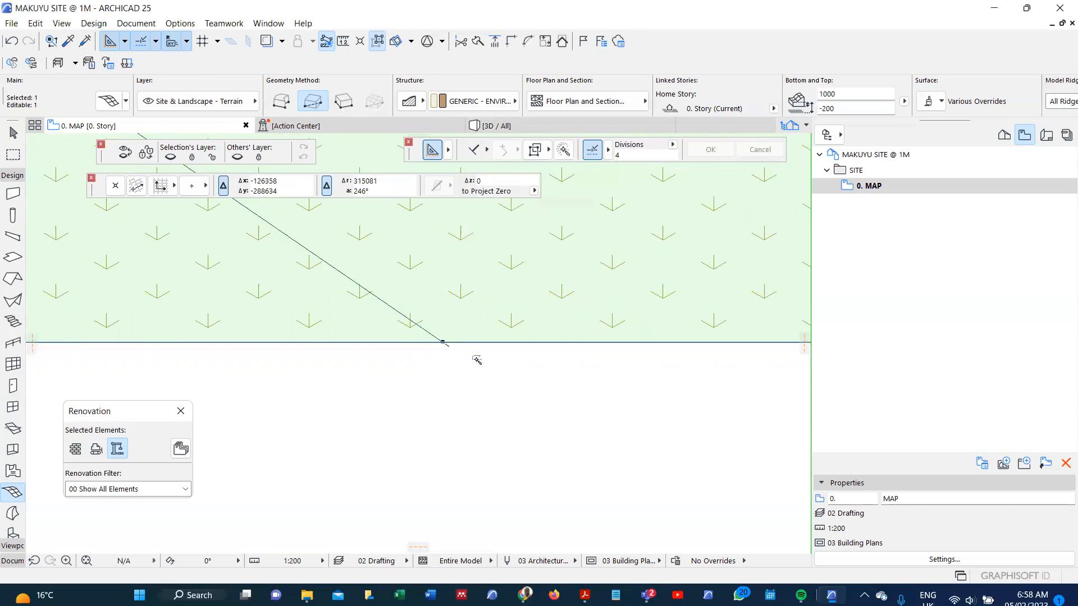
{"action": "scroll", "coordinate": [421, 435], "scroll_direction": "down", "scroll_amount": 5}
{"action": "scroll", "coordinate": [412, 446], "scroll_direction": "down", "scroll_amount": 6}
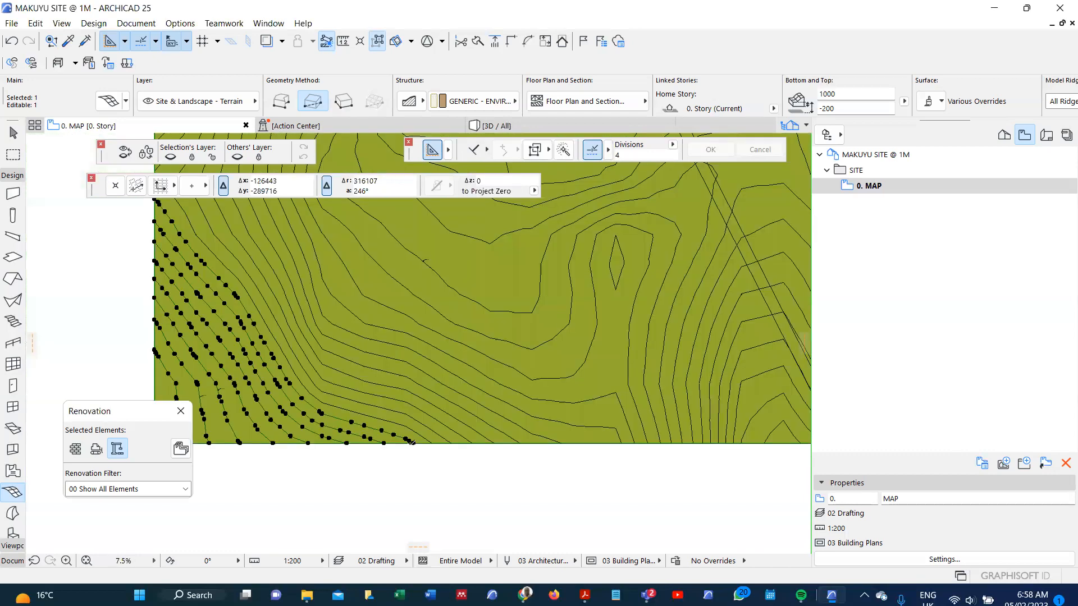
{"action": "scroll", "coordinate": [418, 390], "scroll_direction": "up", "scroll_amount": 4}
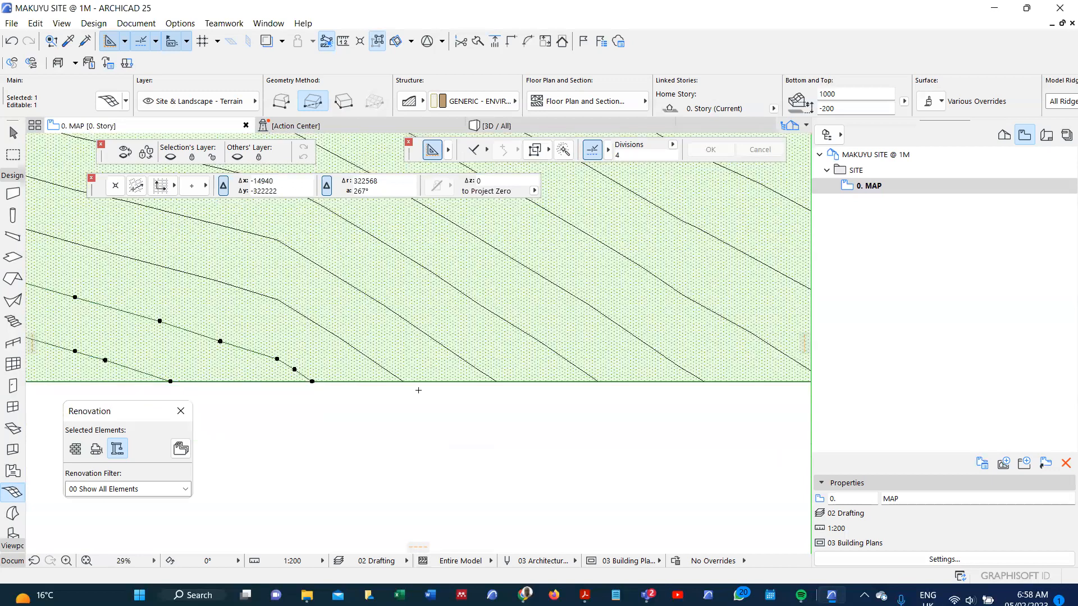
{"action": "scroll", "coordinate": [364, 305], "scroll_direction": "up", "scroll_amount": 6}
{"action": "double_click", "coordinate": [362, 272]}
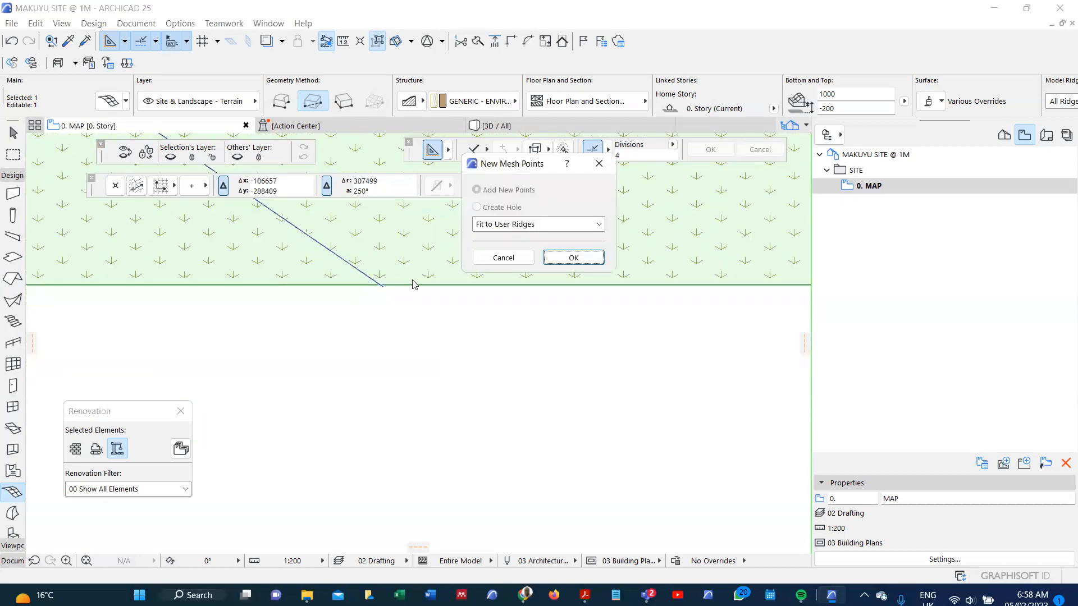
{"action": "left_click", "coordinate": [573, 258]}
Add mesh points along the ninth and tenth contours east of +00000 with the Magic Wand, using Fit to User Ridges
{"action": "scroll", "coordinate": [293, 421], "scroll_direction": "down", "scroll_amount": 4}
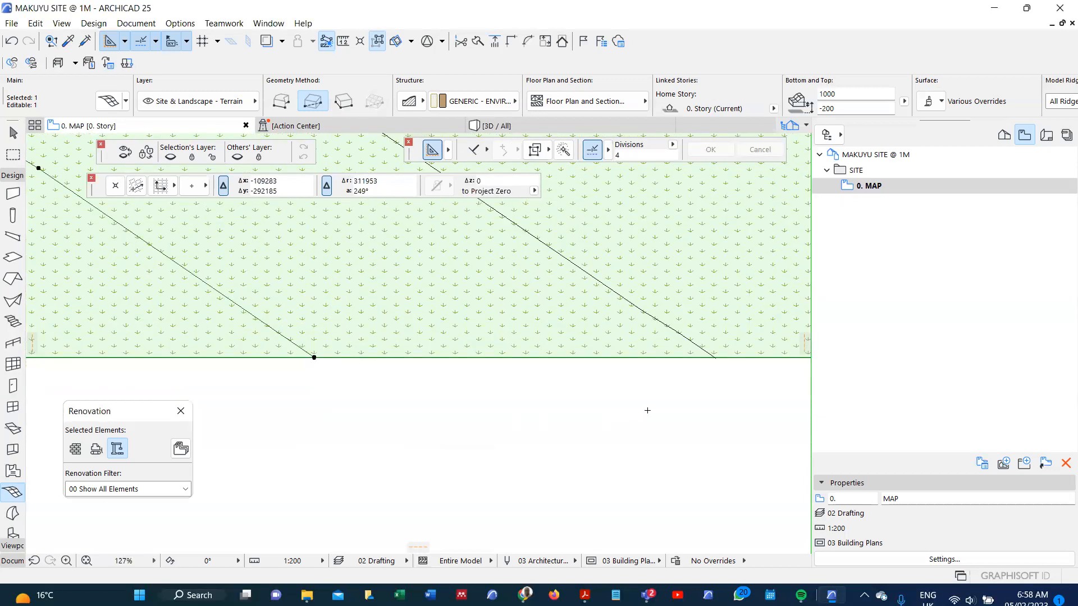
{"action": "scroll", "coordinate": [185, 388], "scroll_direction": "up", "scroll_amount": 5}
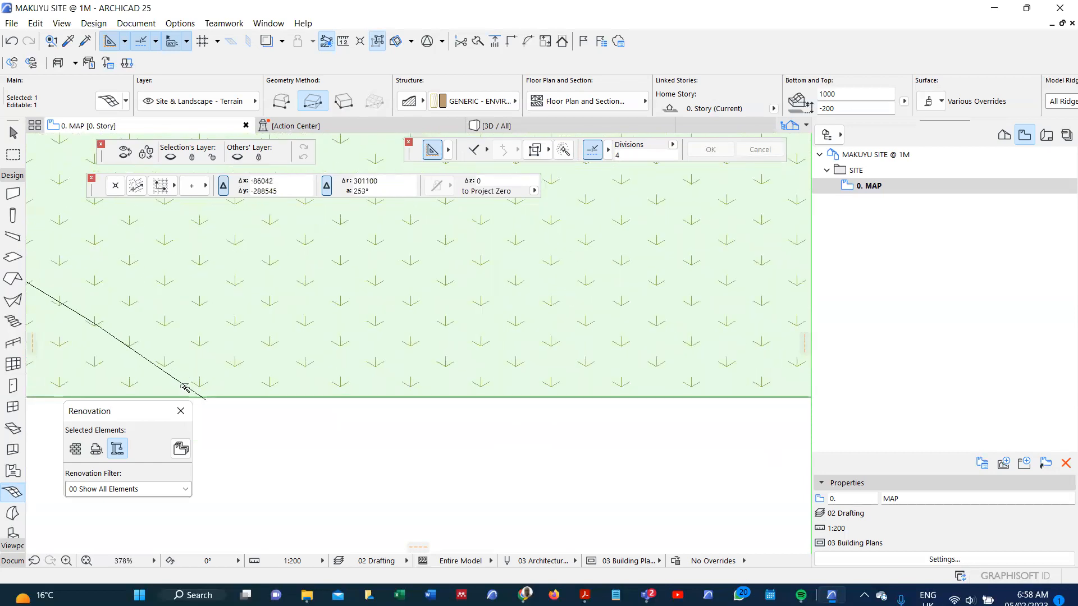
{"action": "double_click", "coordinate": [186, 391]}
{"action": "left_click", "coordinate": [571, 258]}
{"action": "scroll", "coordinate": [368, 363], "scroll_direction": "down", "scroll_amount": 2}
{"action": "scroll", "coordinate": [663, 399], "scroll_direction": "down", "scroll_amount": 1}
{"action": "scroll", "coordinate": [562, 354], "scroll_direction": "up", "scroll_amount": 5}
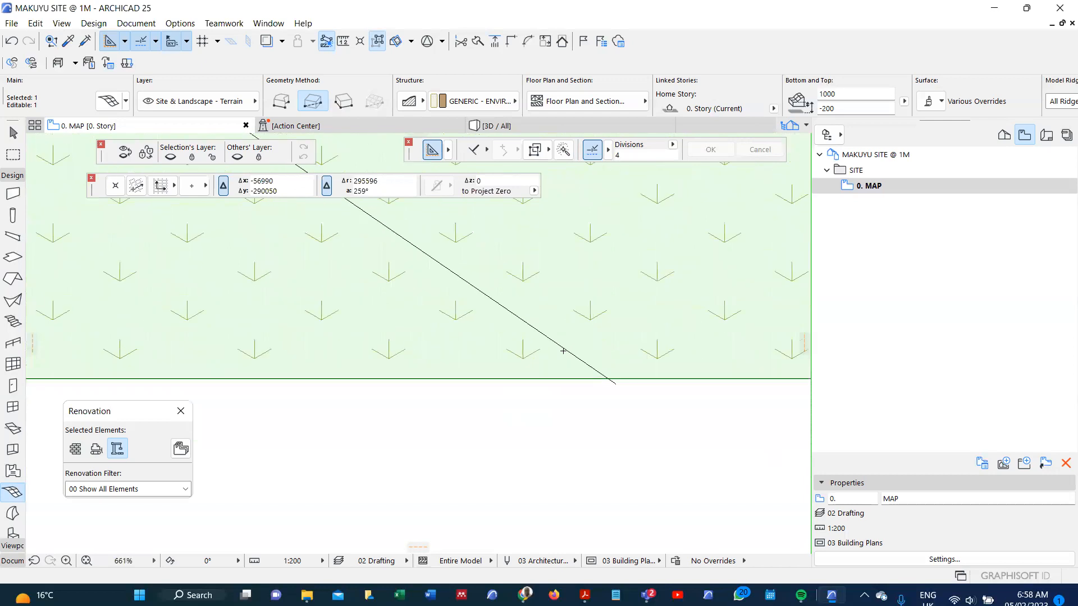
{"action": "double_click", "coordinate": [567, 349]}
{"action": "left_click", "coordinate": [573, 258]}
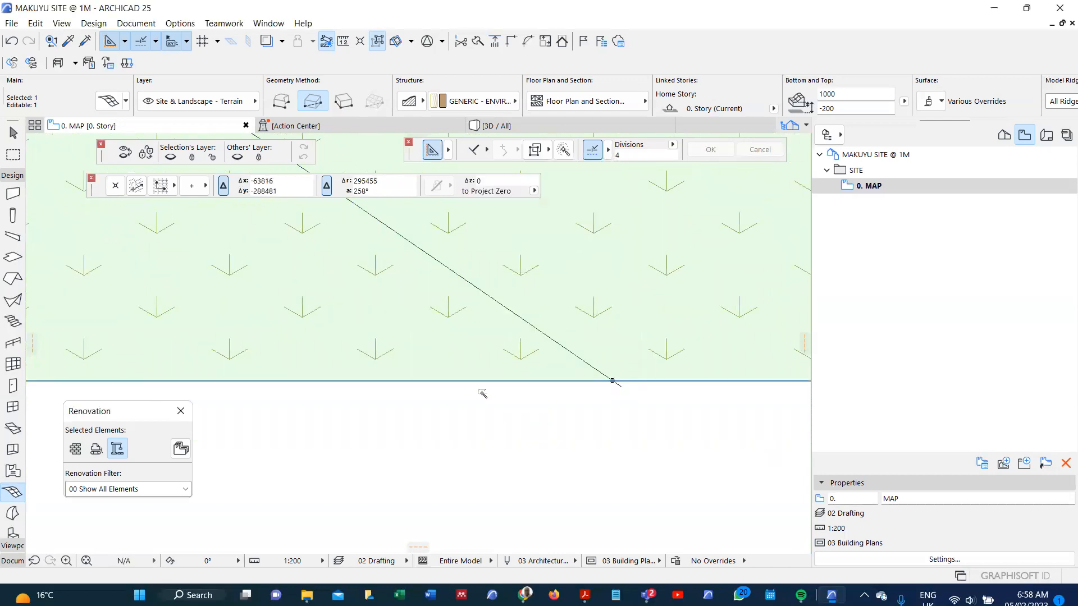
Trace the eleventh and twelfth contours east of +00000 with the Magic Wand, adding their points to the mesh with Fit to User Ridges
{"action": "scroll", "coordinate": [389, 429], "scroll_direction": "down", "scroll_amount": 3}
{"action": "scroll", "coordinate": [389, 429], "scroll_direction": "down", "scroll_amount": 6}
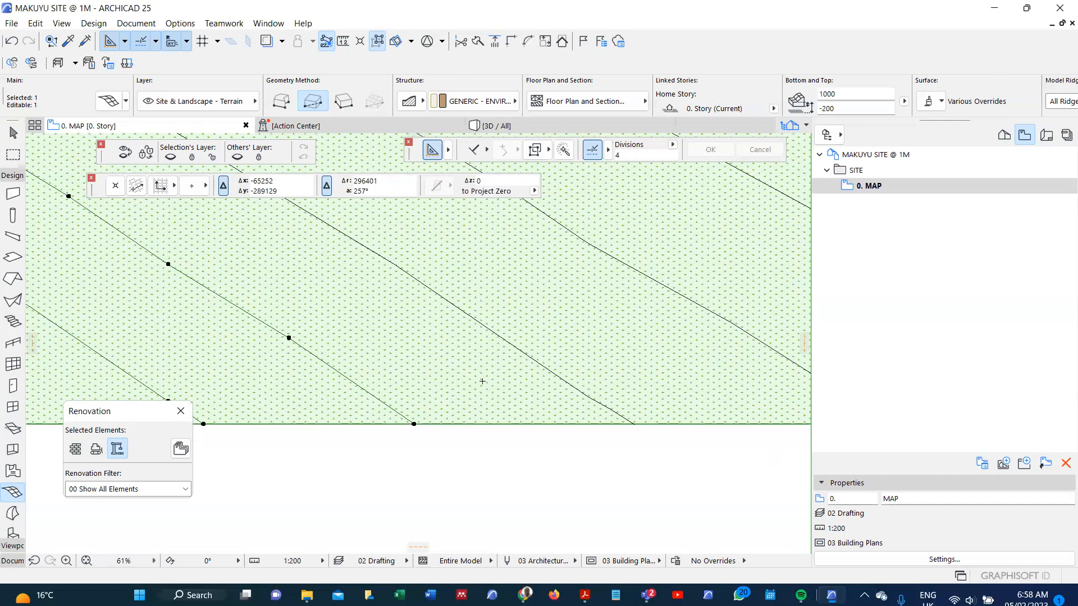
{"action": "scroll", "coordinate": [483, 348], "scroll_direction": "up", "scroll_amount": 6}
{"action": "double_click", "coordinate": [486, 322]}
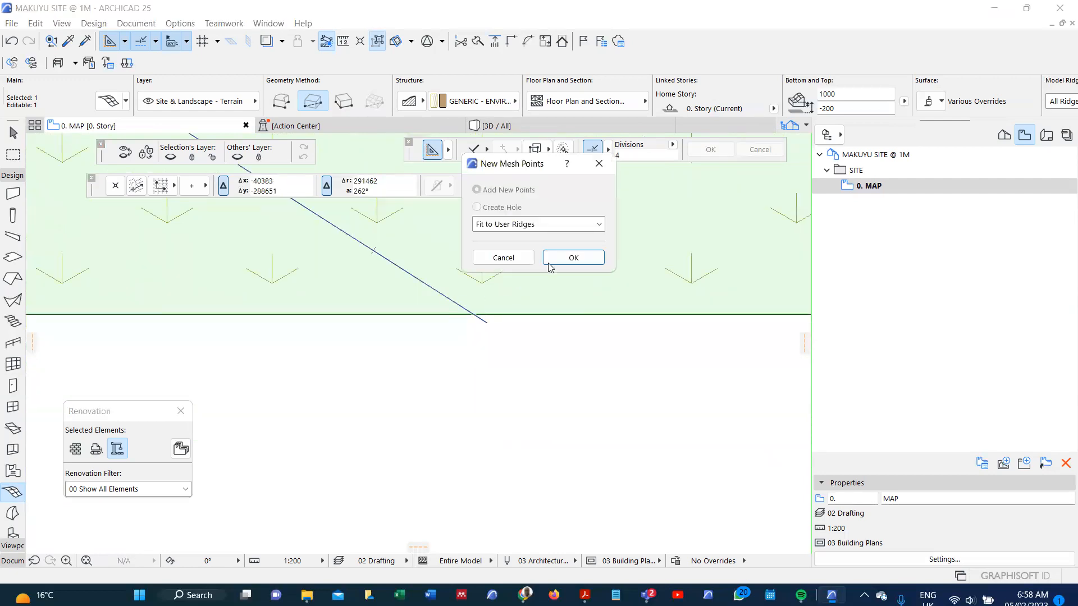
{"action": "left_click", "coordinate": [562, 258]}
{"action": "scroll", "coordinate": [469, 359], "scroll_direction": "down", "scroll_amount": 4}
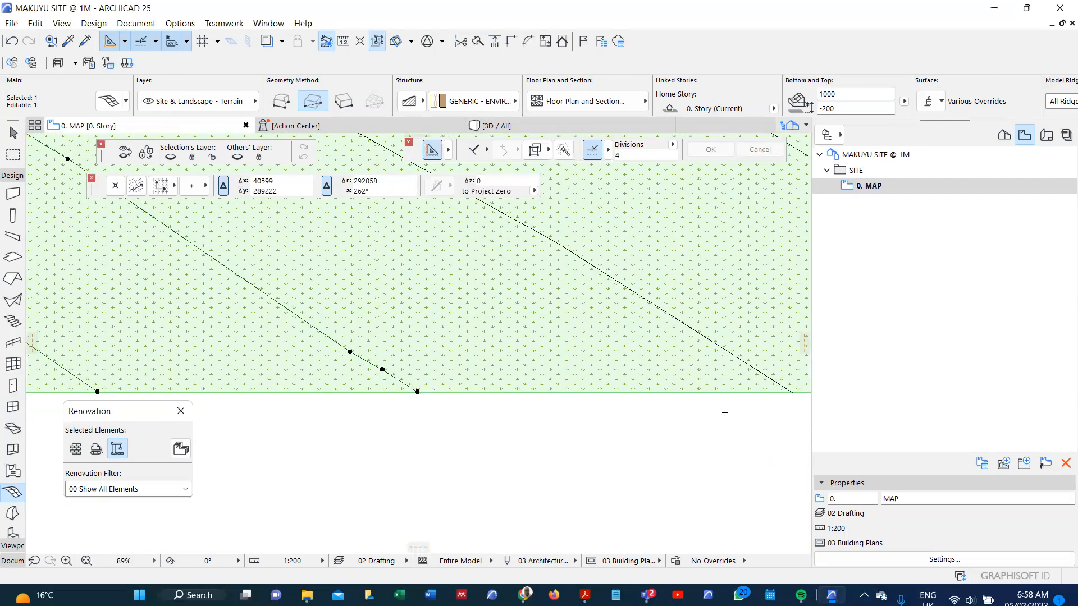
{"action": "scroll", "coordinate": [498, 398], "scroll_direction": "down", "scroll_amount": 4}
{"action": "scroll", "coordinate": [390, 358], "scroll_direction": "up", "scroll_amount": 8}
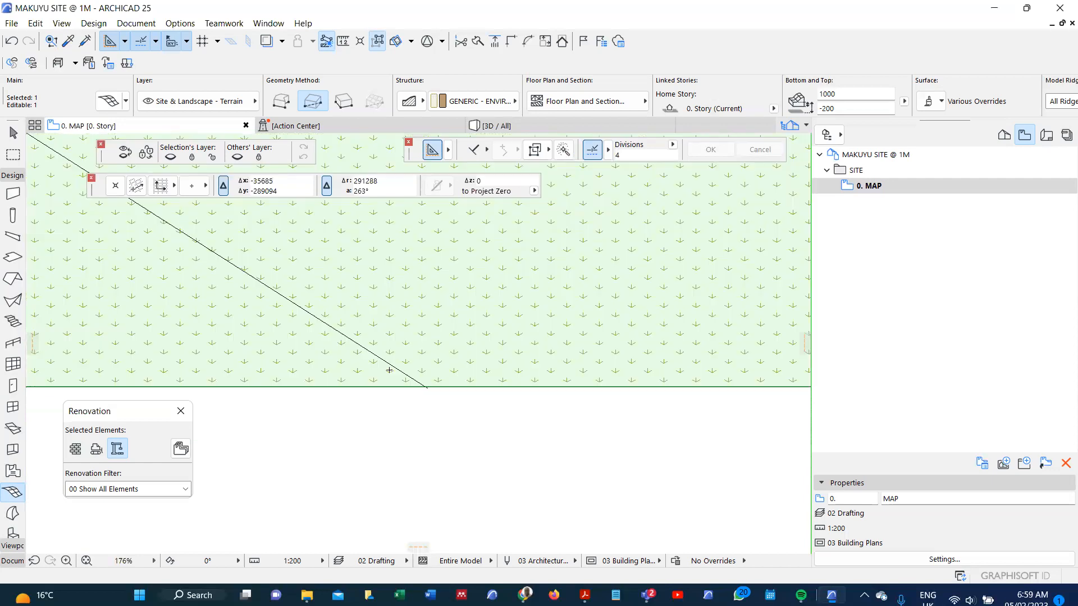
{"action": "double_click", "coordinate": [425, 339]}
{"action": "left_click", "coordinate": [564, 260]}
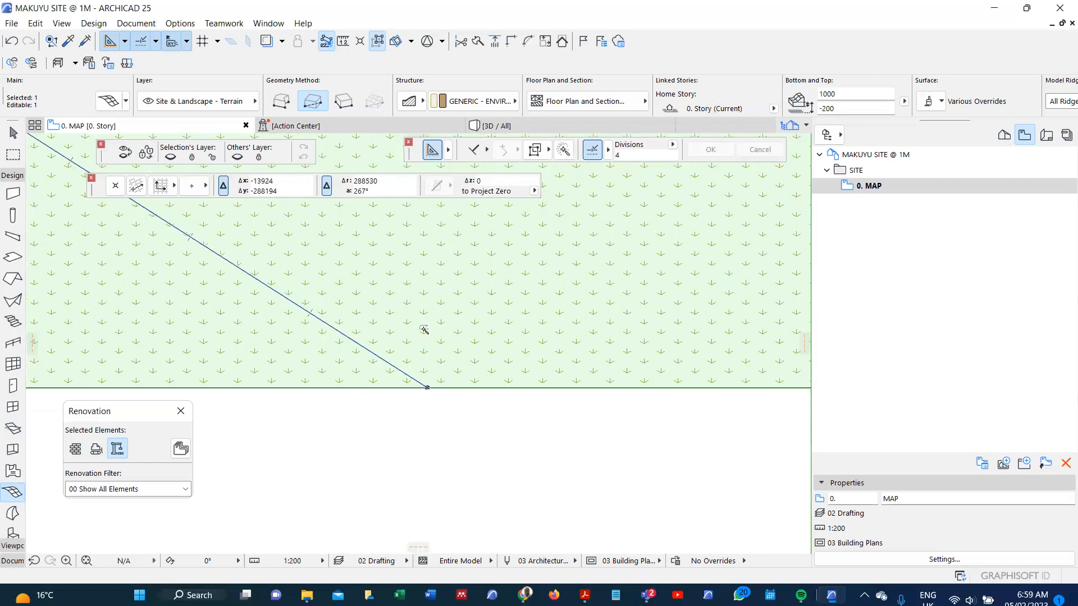
Add mesh points along the thirteenth and fourteenth contours east of +00000 with the Magic Wand, using Fit to User Ridges
{"action": "scroll", "coordinate": [408, 363], "scroll_direction": "down", "scroll_amount": 2}
{"action": "scroll", "coordinate": [363, 339], "scroll_direction": "down", "scroll_amount": 5}
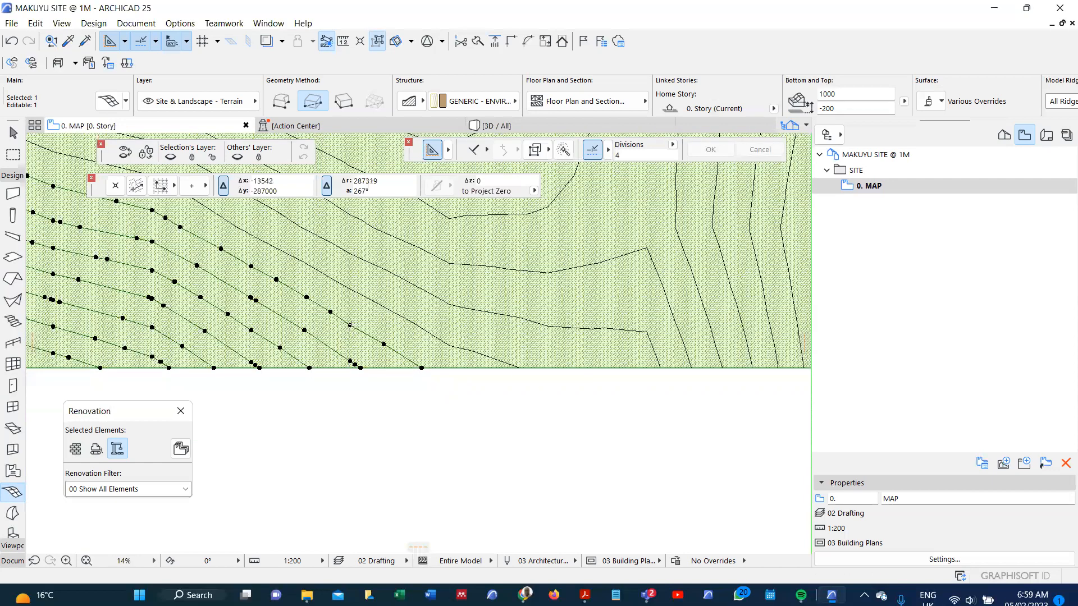
{"action": "scroll", "coordinate": [350, 324], "scroll_direction": "up", "scroll_amount": 9}
{"action": "left_click", "coordinate": [370, 300]}
{"action": "left_click", "coordinate": [570, 259]}
{"action": "scroll", "coordinate": [421, 346], "scroll_direction": "down", "scroll_amount": 7}
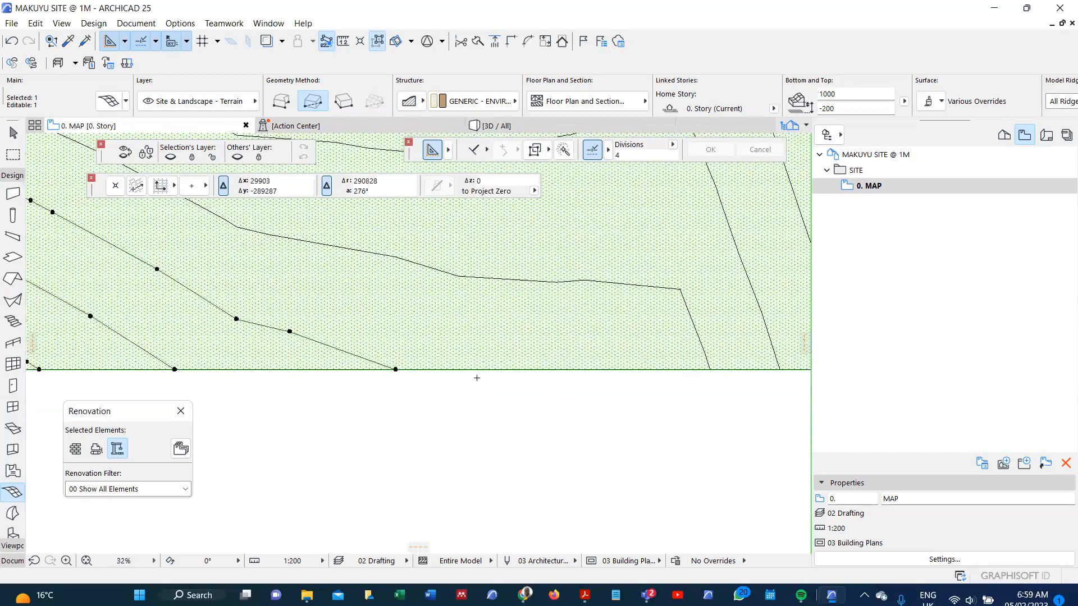
{"action": "scroll", "coordinate": [553, 366], "scroll_direction": "down", "scroll_amount": 2}
{"action": "scroll", "coordinate": [600, 339], "scroll_direction": "up", "scroll_amount": 5}
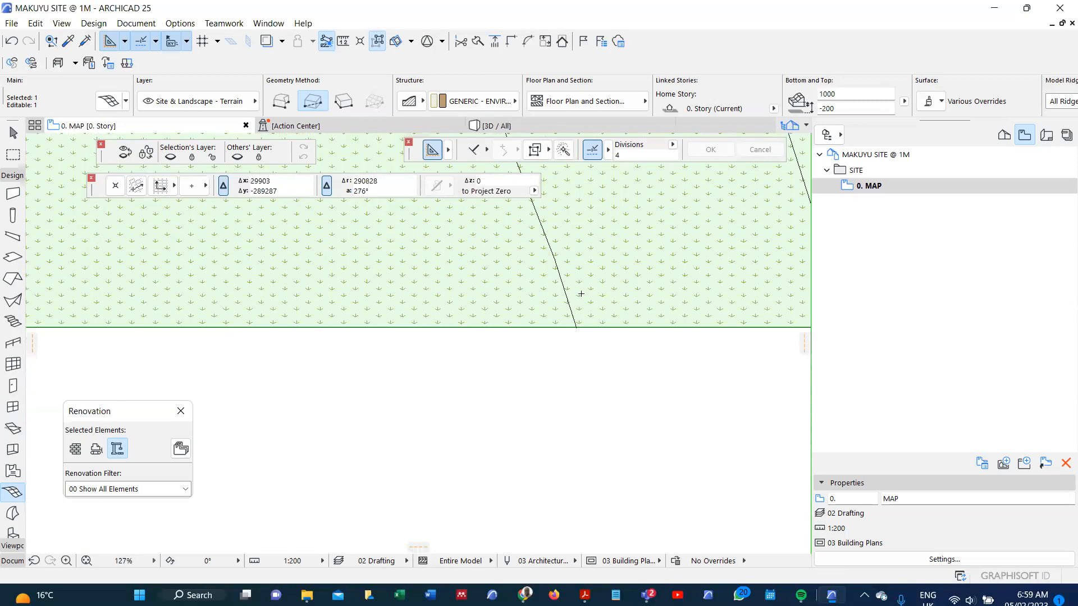
{"action": "left_click", "coordinate": [567, 298]}
{"action": "left_click", "coordinate": [592, 263]}
Trace the next two steep contours along the south edge, fifteenth and sixteenth east of +00000, with the Magic Wand and Fit to User Ridges
{"action": "scroll", "coordinate": [625, 415], "scroll_direction": "down", "scroll_amount": 2}
{"action": "scroll", "coordinate": [607, 383], "scroll_direction": "down", "scroll_amount": 2}
{"action": "scroll", "coordinate": [428, 333], "scroll_direction": "up", "scroll_amount": 4}
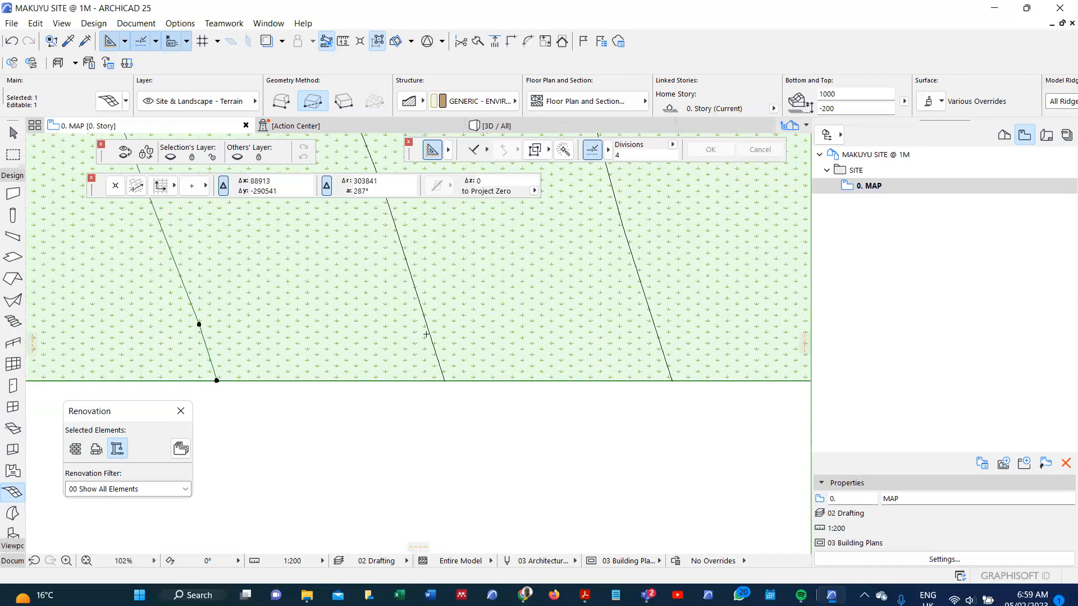
{"action": "left_click", "coordinate": [427, 339]}
{"action": "left_click", "coordinate": [573, 258]}
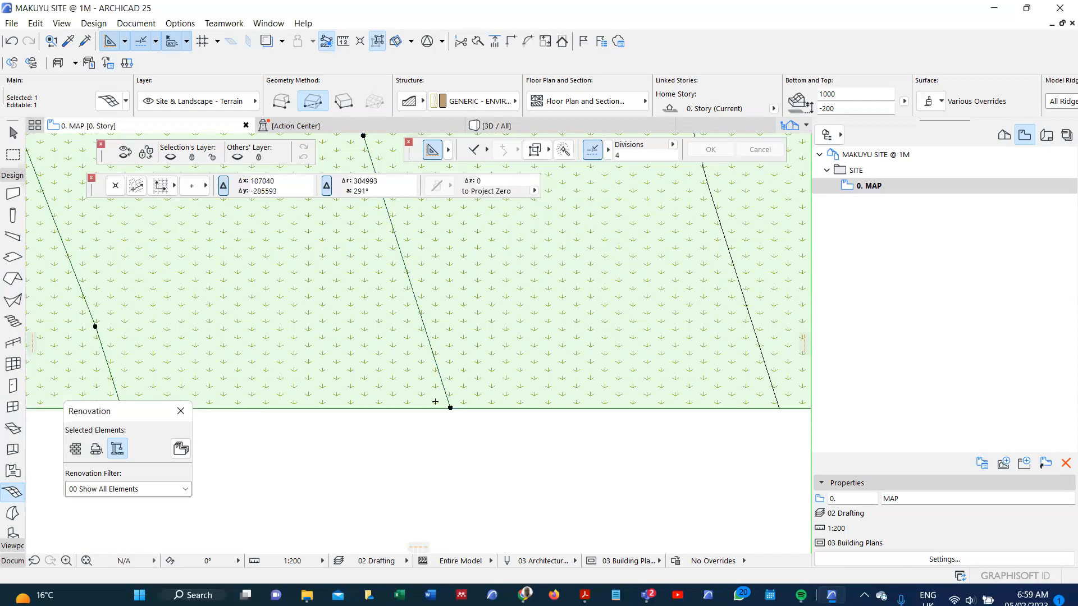
{"action": "scroll", "coordinate": [585, 442], "scroll_direction": "down", "scroll_amount": 2}
{"action": "scroll", "coordinate": [430, 344], "scroll_direction": "up", "scroll_amount": 5}
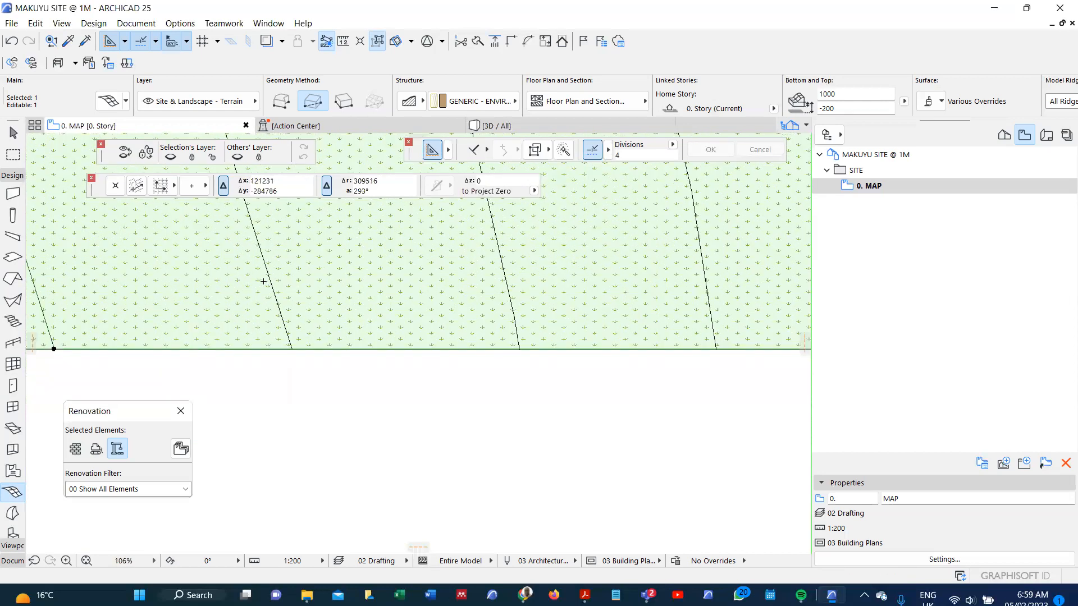
{"action": "left_click", "coordinate": [272, 295]}
{"action": "left_click", "coordinate": [574, 258]}
{"action": "scroll", "coordinate": [501, 366], "scroll_direction": "down", "scroll_amount": 5}
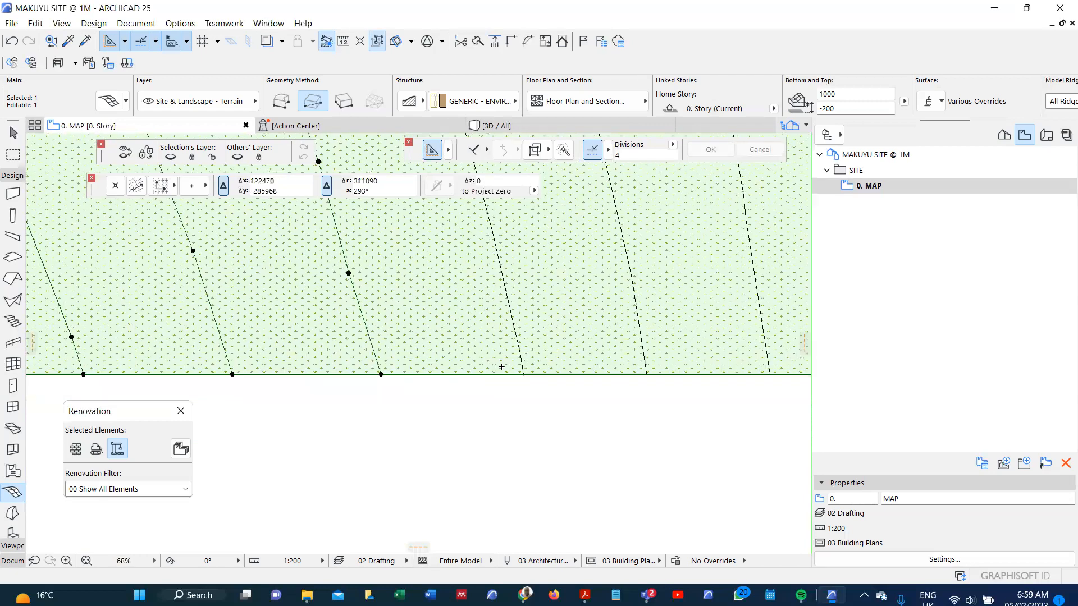
Add mesh points along the seventeenth and eighteenth contours east of +00000 with the Magic Wand, using Fit to User Ridges
{"action": "scroll", "coordinate": [549, 340], "scroll_direction": "up", "scroll_amount": 2}
{"action": "left_click", "coordinate": [543, 344]}
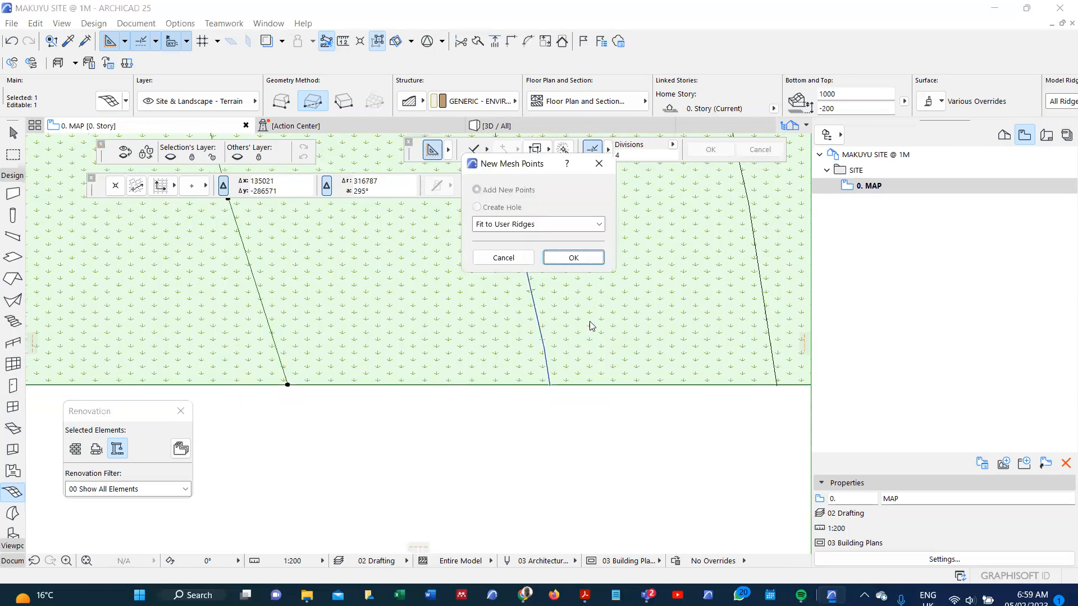
{"action": "left_click", "coordinate": [572, 256]}
{"action": "scroll", "coordinate": [357, 379], "scroll_direction": "down", "scroll_amount": 8}
{"action": "scroll", "coordinate": [435, 373], "scroll_direction": "up", "scroll_amount": 6}
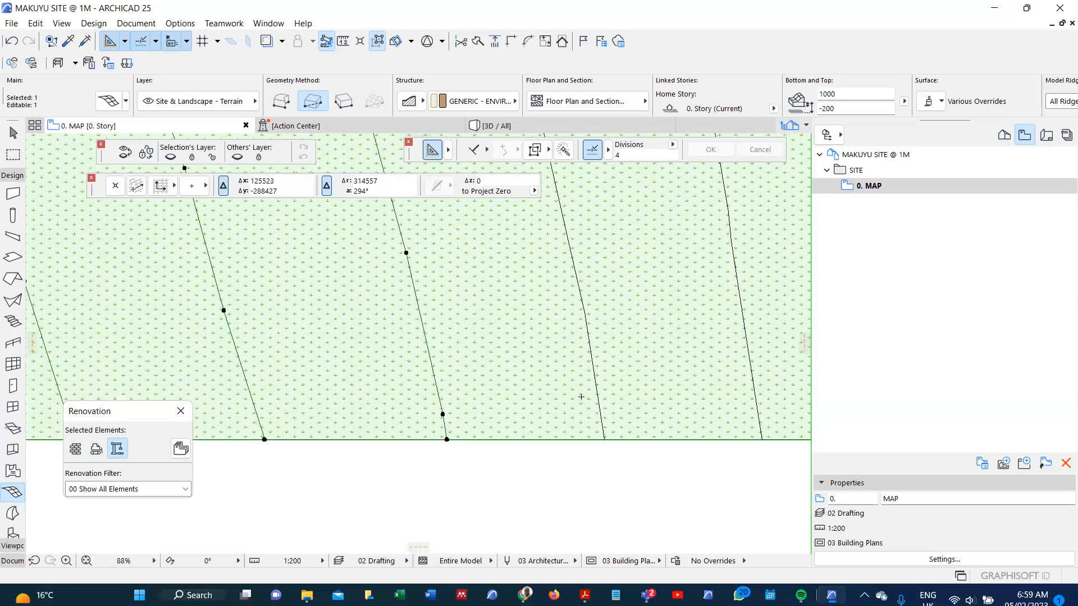
{"action": "left_click", "coordinate": [584, 313]}
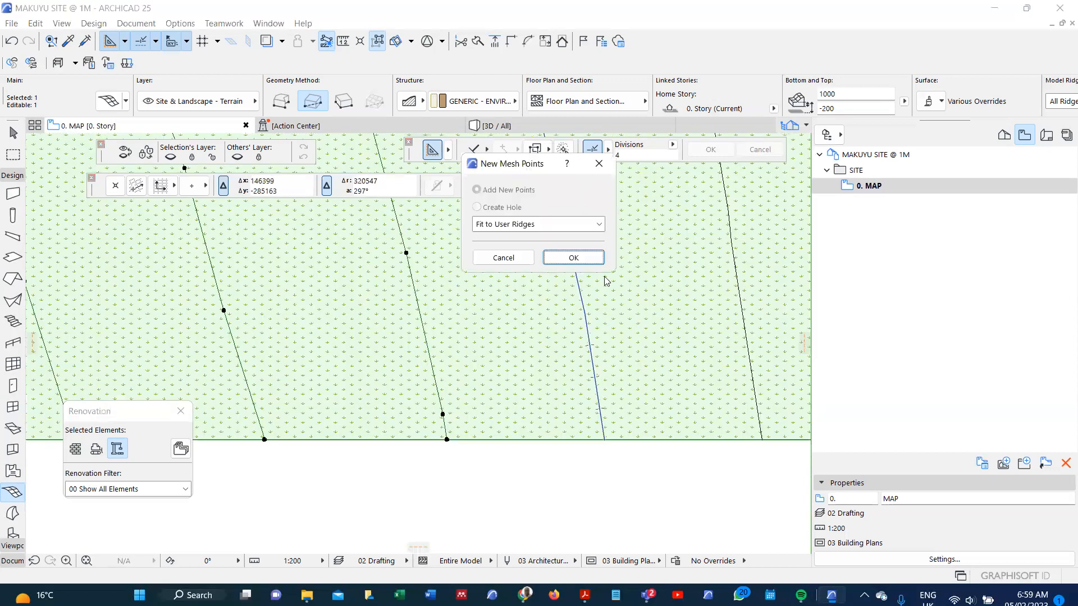
{"action": "left_click", "coordinate": [573, 257]}
Trace the nineteenth and twentieth contours east of +00000 into the mesh with the Magic Wand and Fit to User Ridges
{"action": "scroll", "coordinate": [438, 408], "scroll_direction": "down", "scroll_amount": 5}
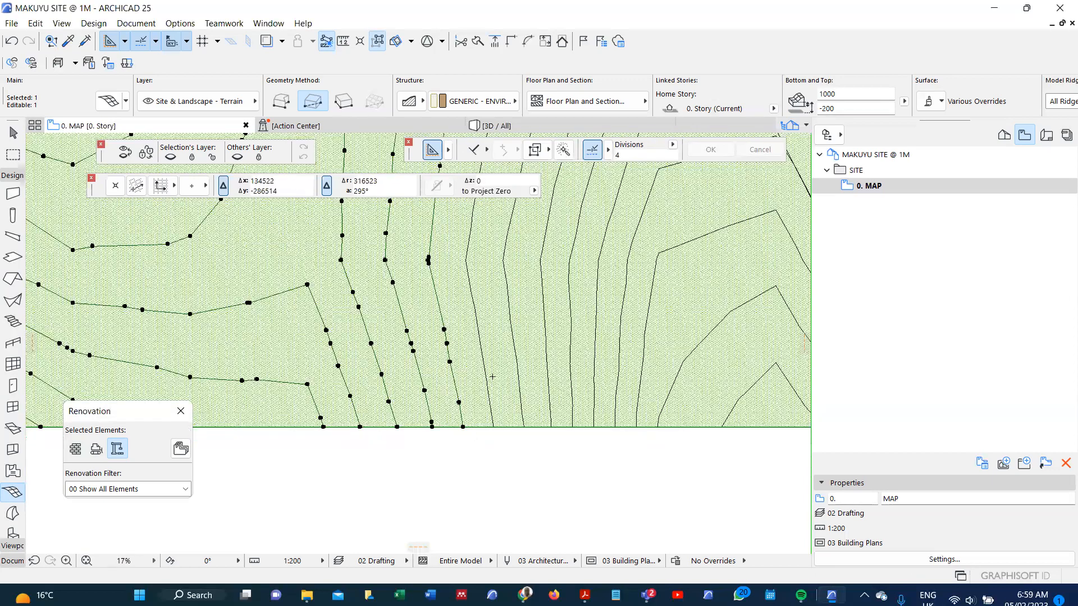
{"action": "scroll", "coordinate": [504, 371], "scroll_direction": "up", "scroll_amount": 4}
{"action": "left_click", "coordinate": [511, 357]}
{"action": "left_click", "coordinate": [567, 255]}
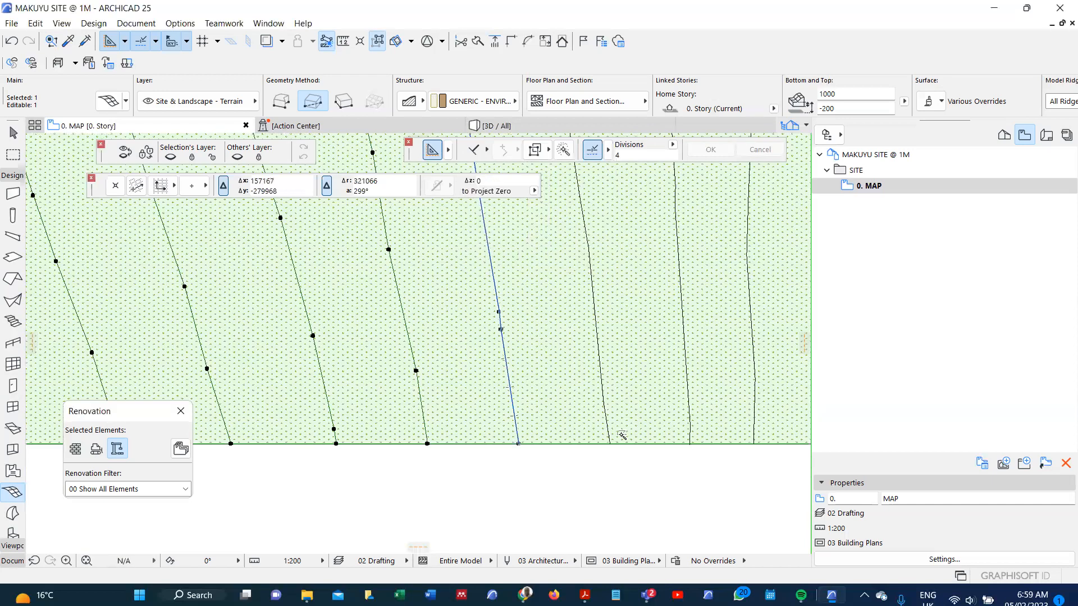
{"action": "left_click", "coordinate": [602, 399]}
{"action": "left_click", "coordinate": [568, 256]}
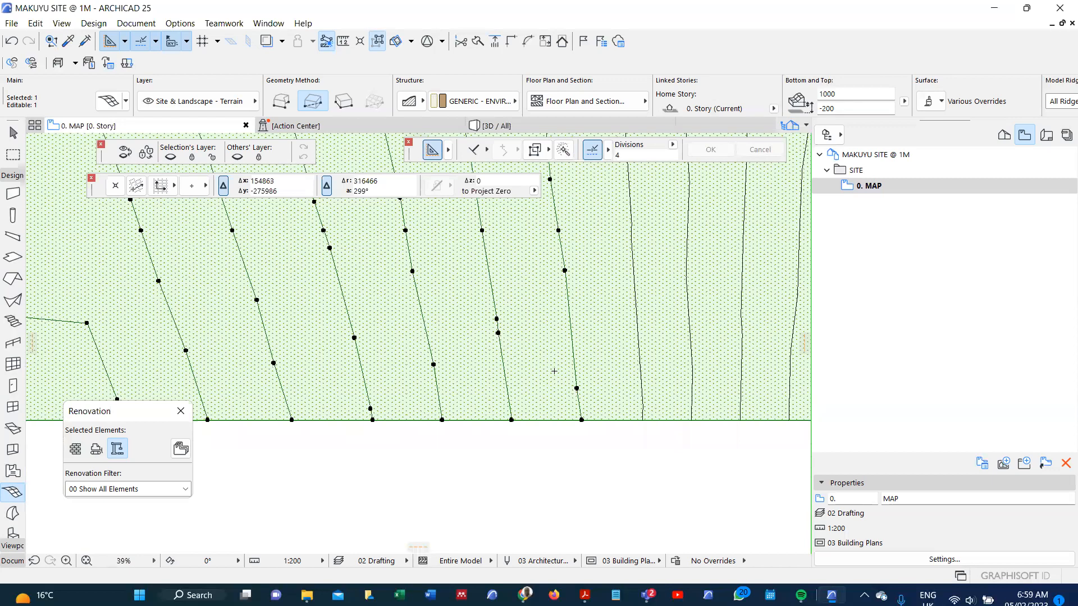
Add the twenty-first and twenty-second contours east of +00000 to the mesh with the Magic Wand, using Fit to User Ridges
{"action": "scroll", "coordinate": [556, 364], "scroll_direction": "down", "scroll_amount": 3}
{"action": "scroll", "coordinate": [599, 347], "scroll_direction": "up", "scroll_amount": 2}
{"action": "left_click", "coordinate": [599, 344]}
{"action": "left_click", "coordinate": [564, 257]}
{"action": "scroll", "coordinate": [497, 388], "scroll_direction": "down", "scroll_amount": 1}
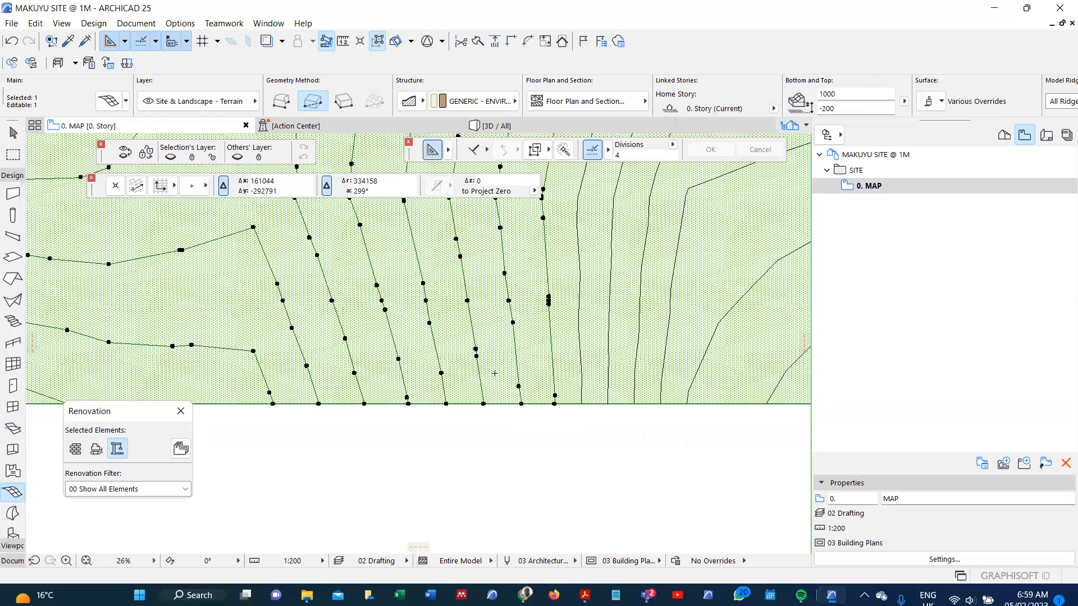
{"action": "scroll", "coordinate": [494, 373], "scroll_direction": "up", "scroll_amount": 1}
{"action": "left_click", "coordinate": [489, 393]}
{"action": "left_click", "coordinate": [574, 259]}
Trace the remaining three steep contours before the peaked pair on the south edge with the Magic Wand and Fit to User Ridges
{"action": "left_click", "coordinate": [538, 398]}
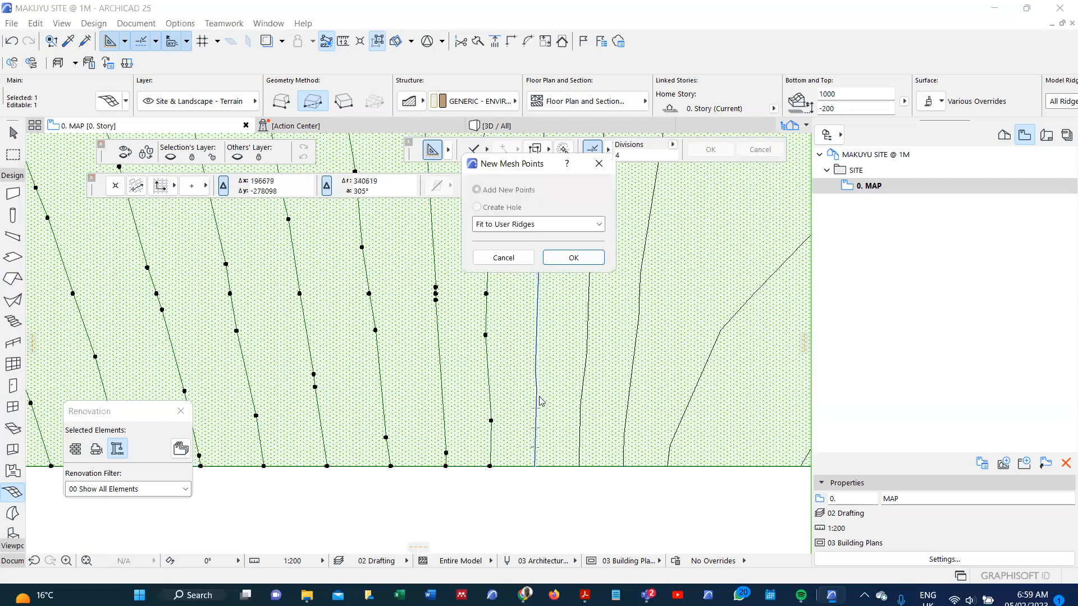
{"action": "left_click", "coordinate": [572, 262]}
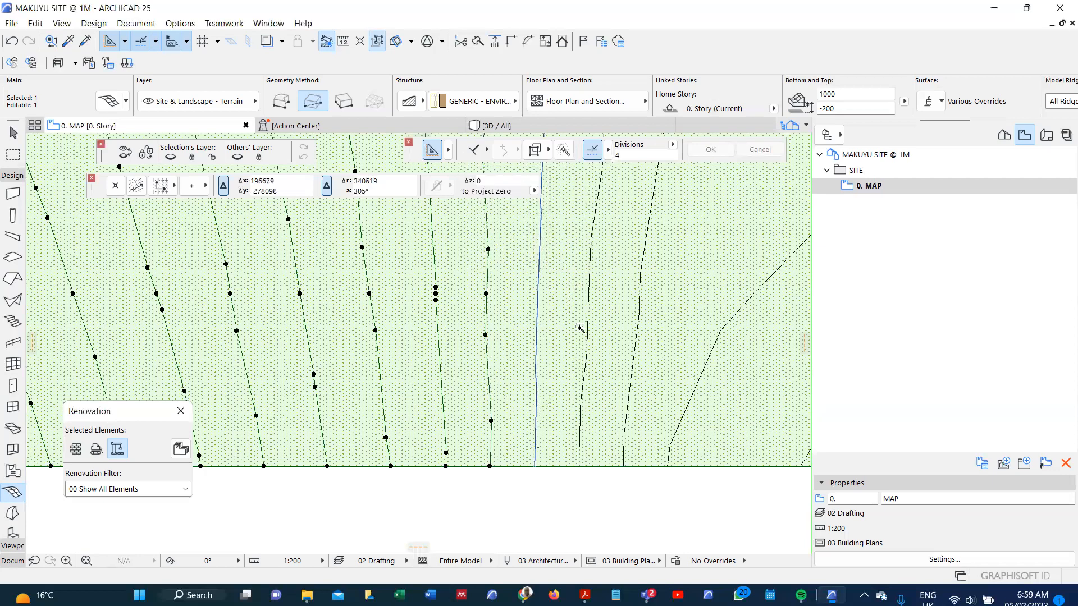
{"action": "left_click", "coordinate": [580, 417]}
{"action": "left_click", "coordinate": [573, 258]}
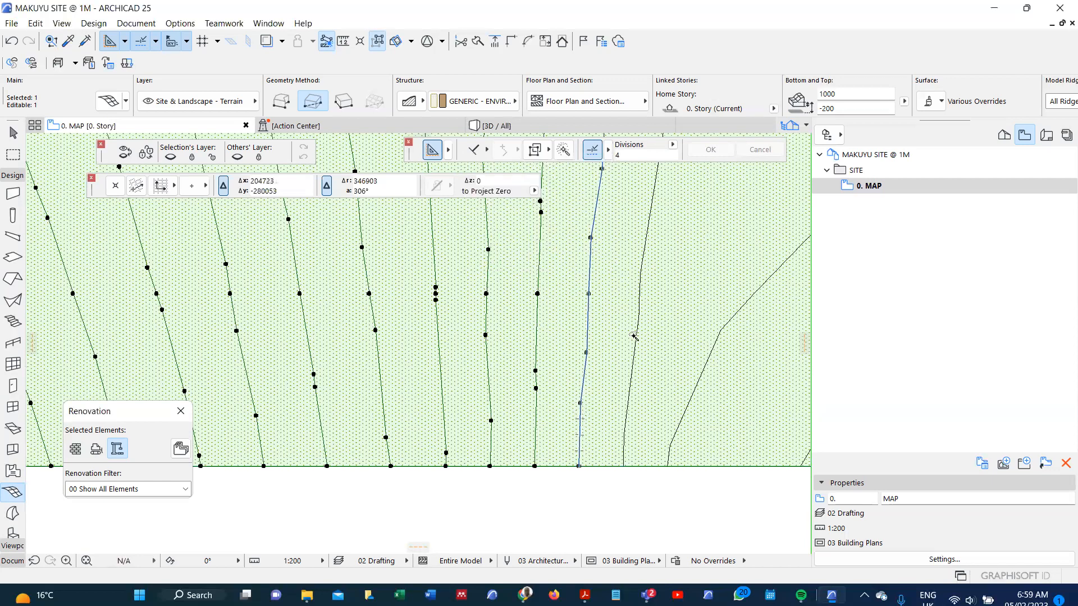
{"action": "left_click", "coordinate": [627, 415]}
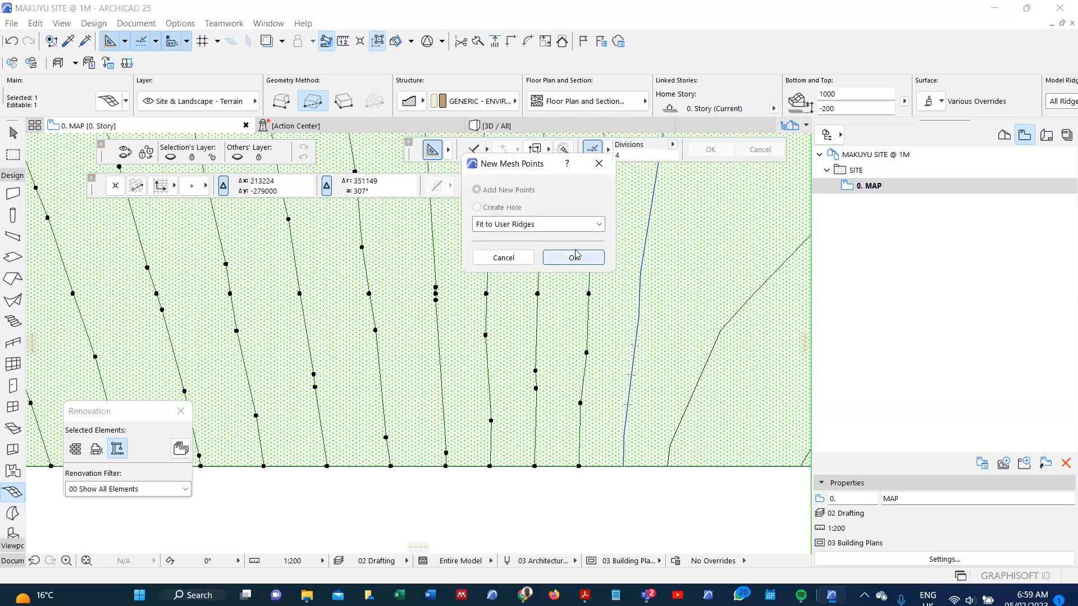
{"action": "left_click", "coordinate": [573, 258]}
Add mesh points along the two peaked contours on the south edge with the Magic Wand, using Fit to User Ridges
{"action": "scroll", "coordinate": [499, 456], "scroll_direction": "down", "scroll_amount": 1}
{"action": "scroll", "coordinate": [466, 427], "scroll_direction": "down", "scroll_amount": 3}
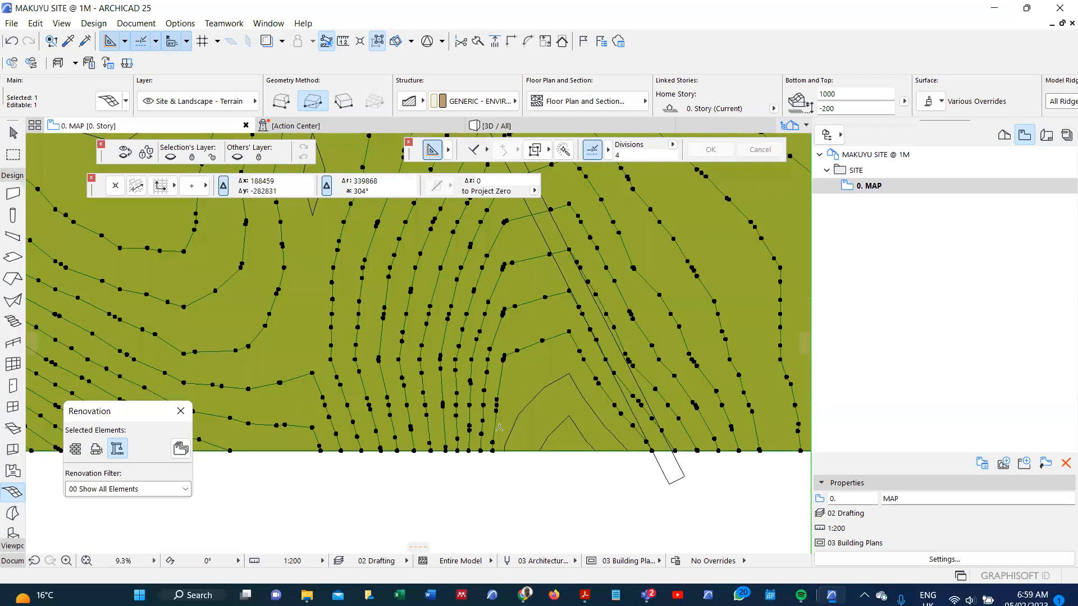
{"action": "scroll", "coordinate": [478, 421], "scroll_direction": "up", "scroll_amount": 3}
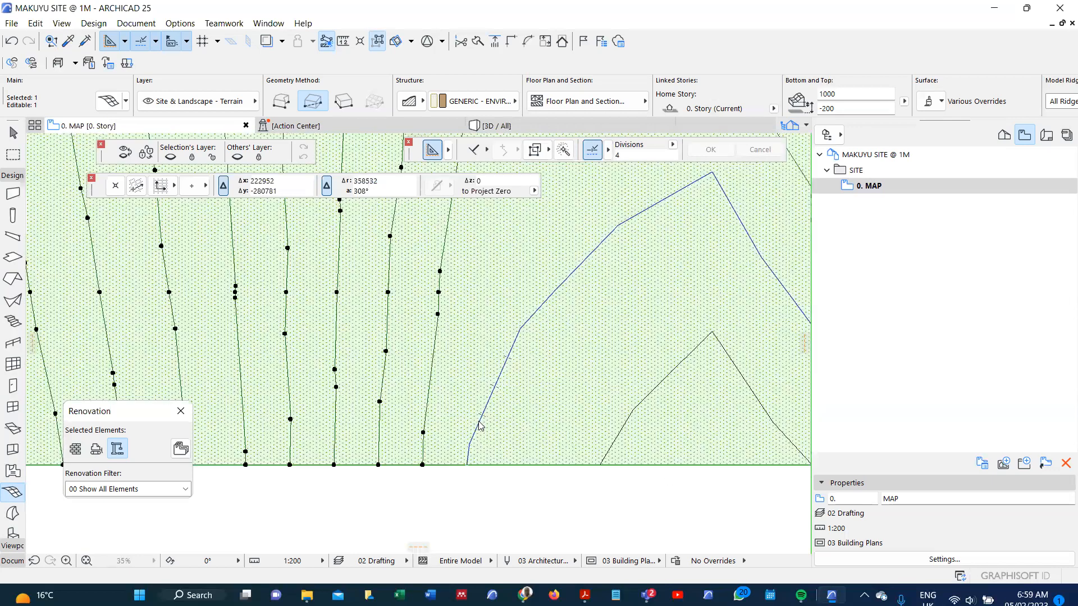
{"action": "left_click", "coordinate": [564, 259]}
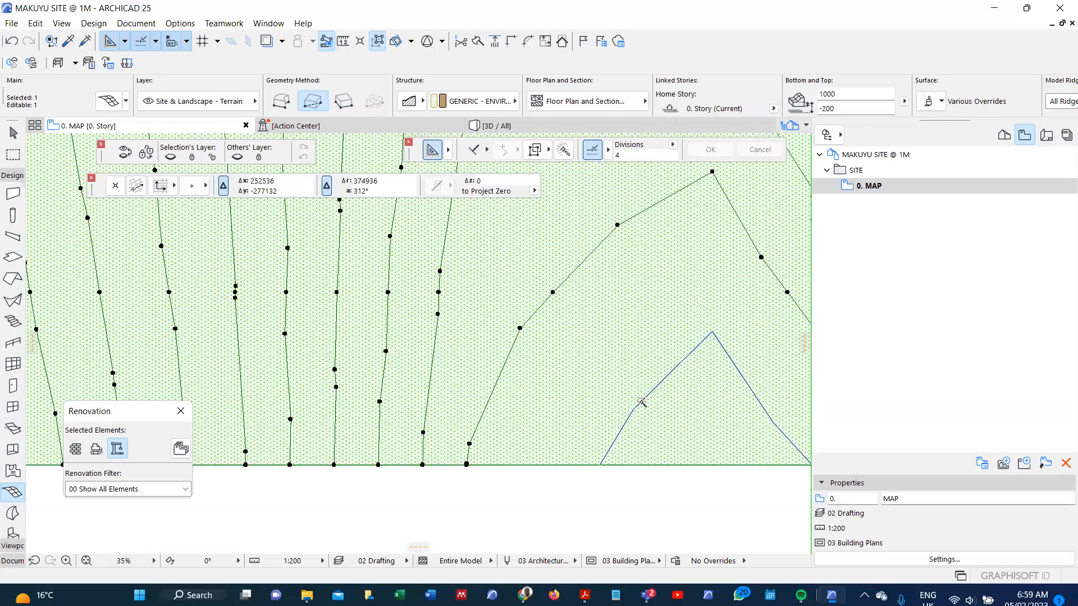
{"action": "left_click", "coordinate": [634, 292]}
{"action": "left_click", "coordinate": [573, 255]}
Trace the small diamond-shaped closed contour south of the site's centre as new mesh points fitted to user ridges
{"action": "scroll", "coordinate": [487, 433], "scroll_direction": "down", "scroll_amount": 1}
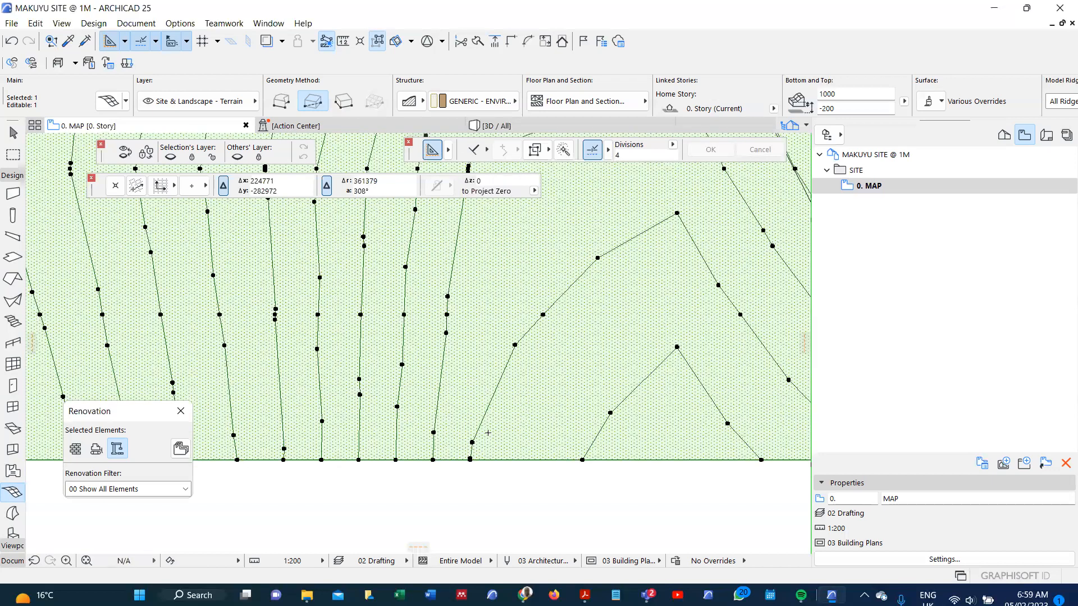
{"action": "scroll", "coordinate": [554, 438], "scroll_direction": "down", "scroll_amount": 4}
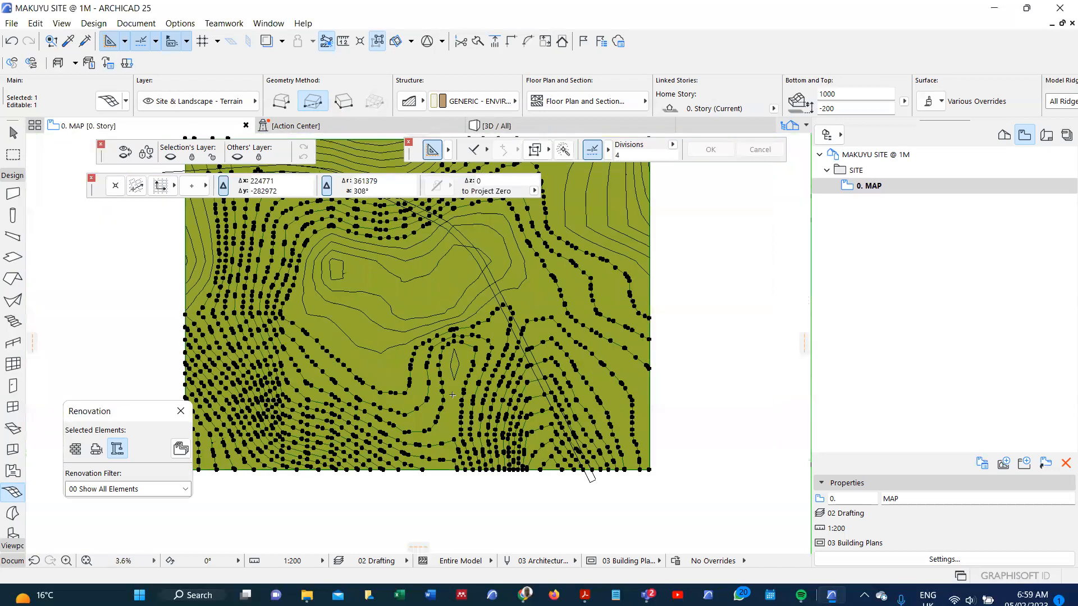
{"action": "scroll", "coordinate": [452, 395], "scroll_direction": "down", "scroll_amount": 1}
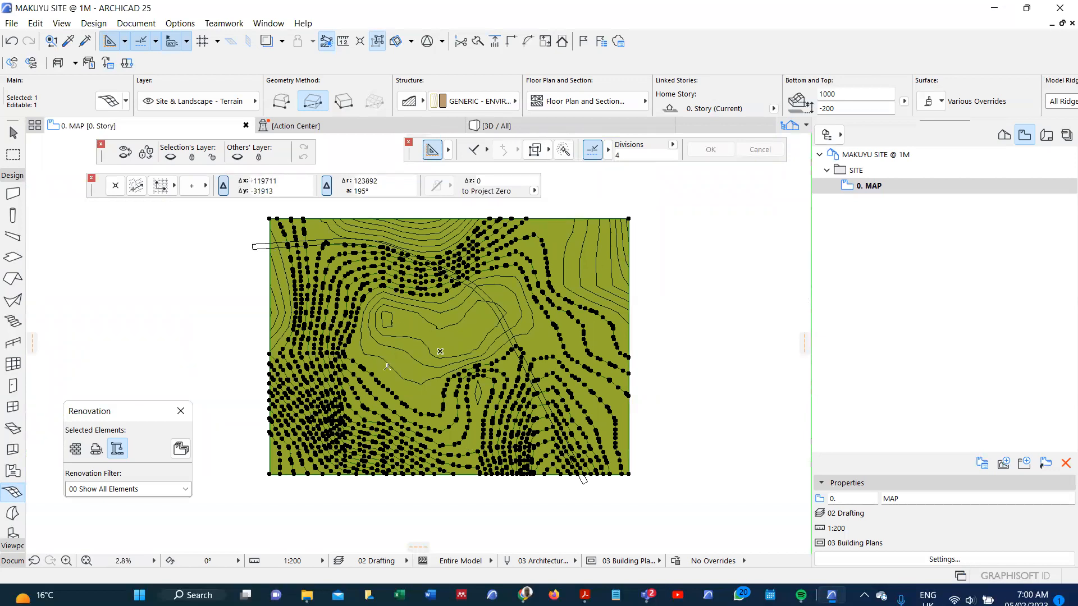
{"action": "scroll", "coordinate": [449, 386], "scroll_direction": "up", "scroll_amount": 2}
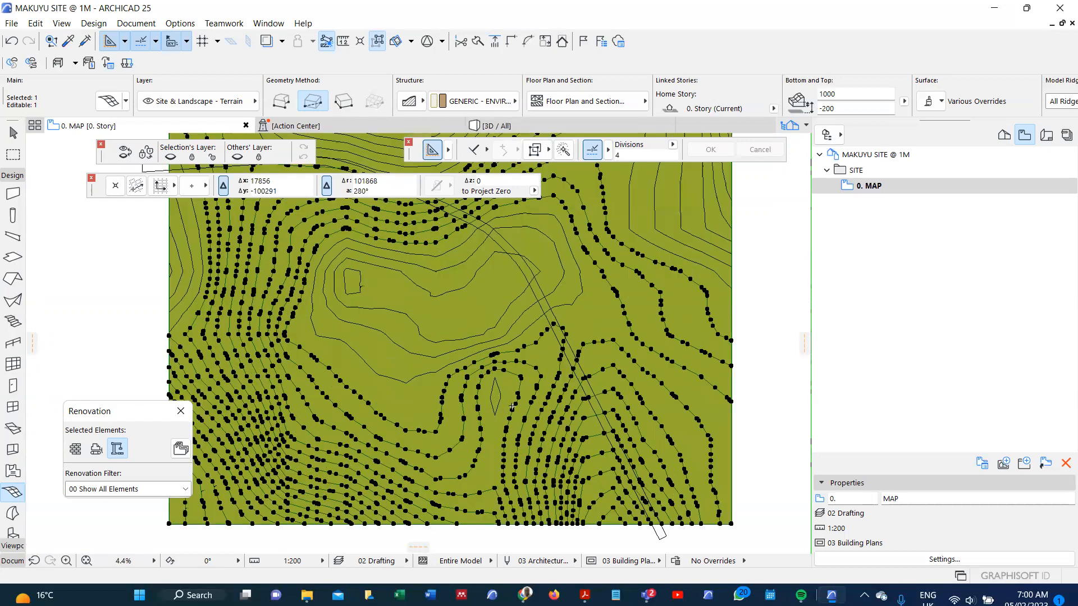
{"action": "scroll", "coordinate": [512, 407], "scroll_direction": "up", "scroll_amount": 2}
{"action": "left_click", "coordinate": [536, 408]}
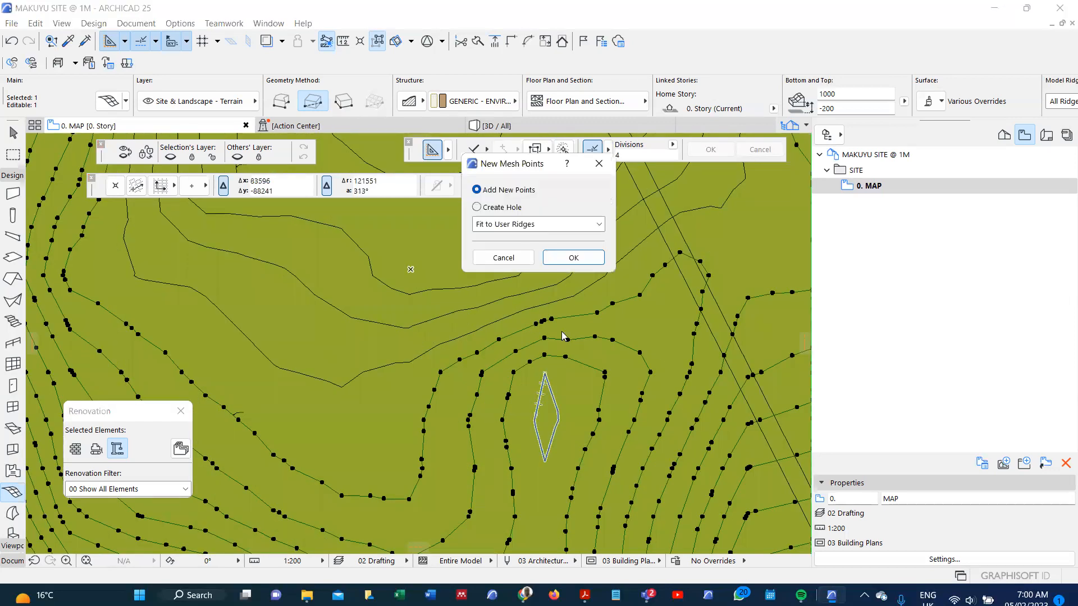
{"action": "left_click", "coordinate": [573, 258]}
Trace the three large nested closed contours in the middle of the site as new mesh points fitted to user ridges
{"action": "left_click", "coordinate": [378, 367]}
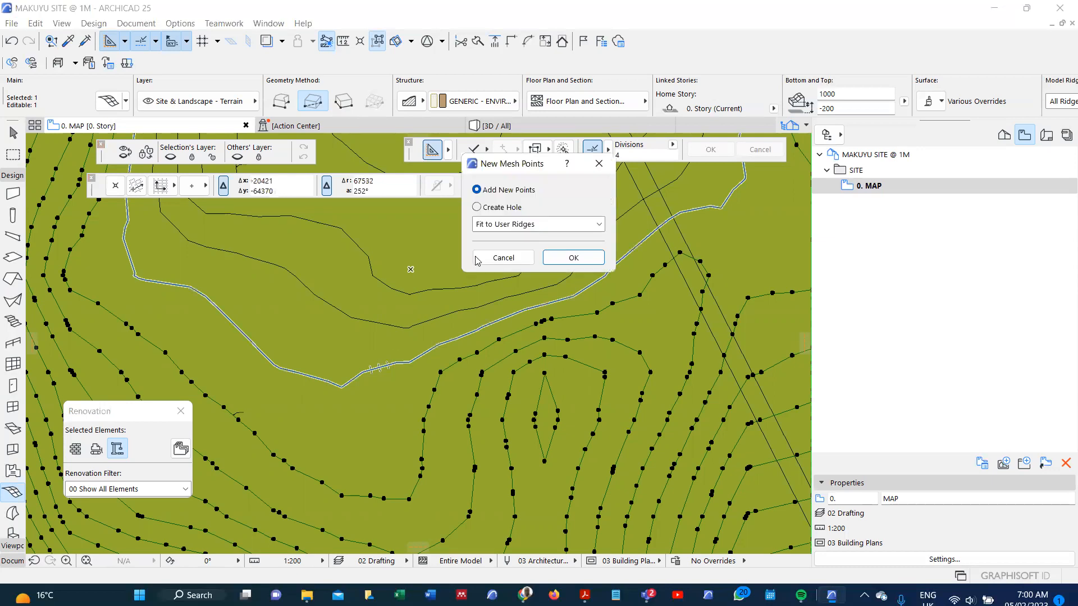
{"action": "left_click", "coordinate": [574, 258]}
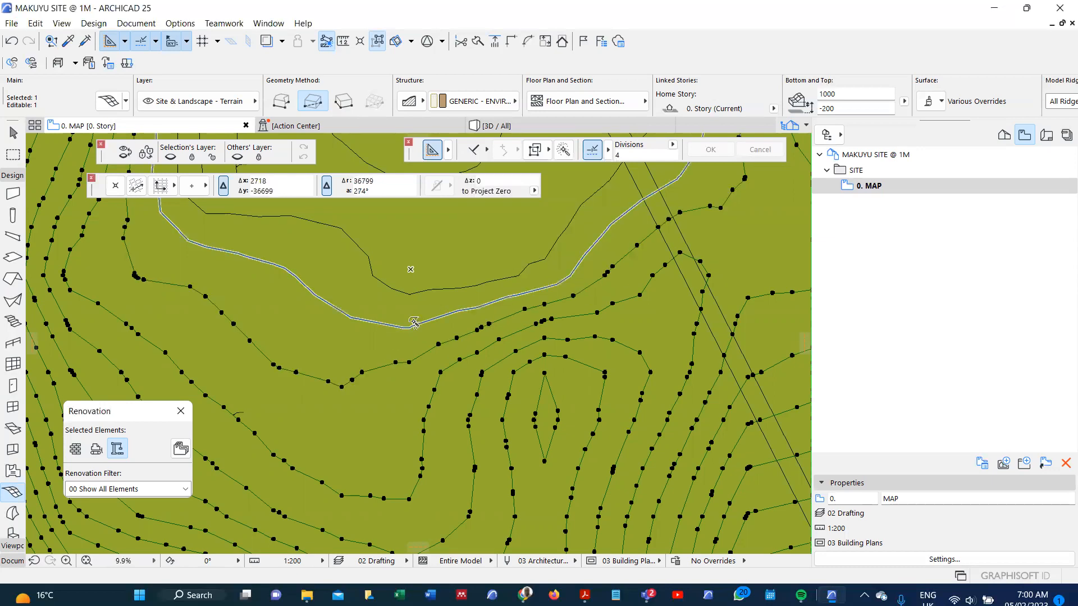
{"action": "left_click", "coordinate": [415, 325]}
{"action": "left_click", "coordinate": [573, 258]}
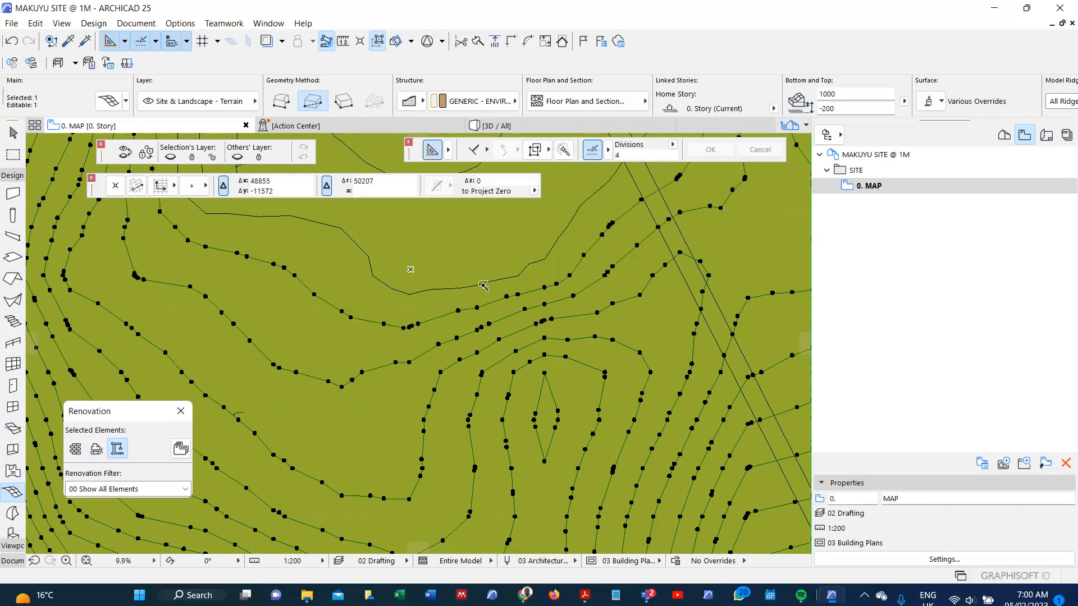
{"action": "left_click", "coordinate": [484, 287]}
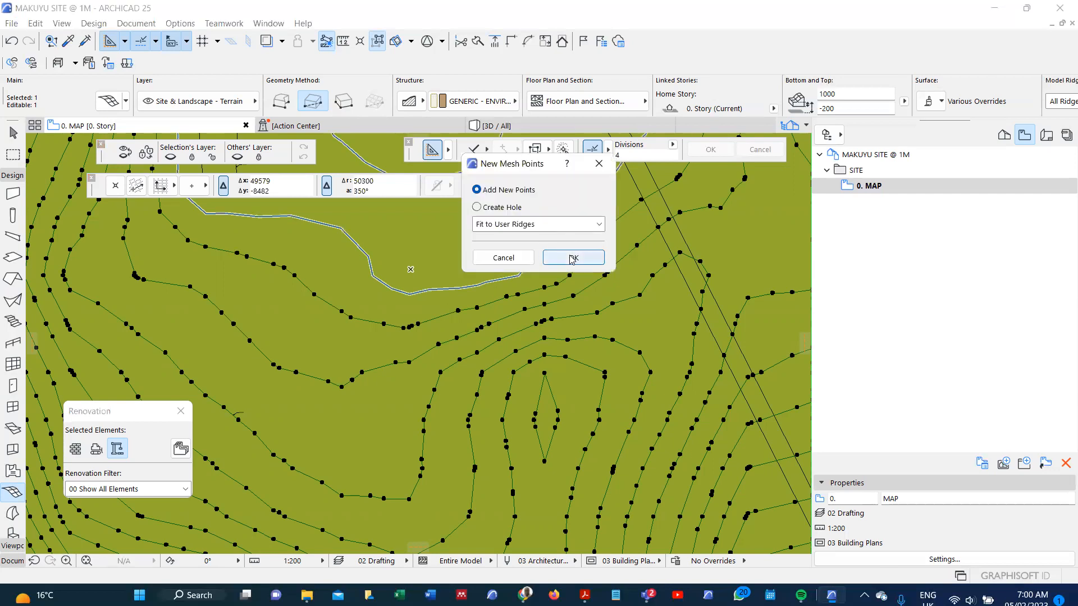
{"action": "left_click", "coordinate": [574, 258]}
Add new mesh points around the small innermost closed contour with the Magic Wand, using Fit to User Ridges
{"action": "scroll", "coordinate": [425, 302], "scroll_direction": "down", "scroll_amount": 5}
{"action": "scroll", "coordinate": [419, 345], "scroll_direction": "up", "scroll_amount": 5}
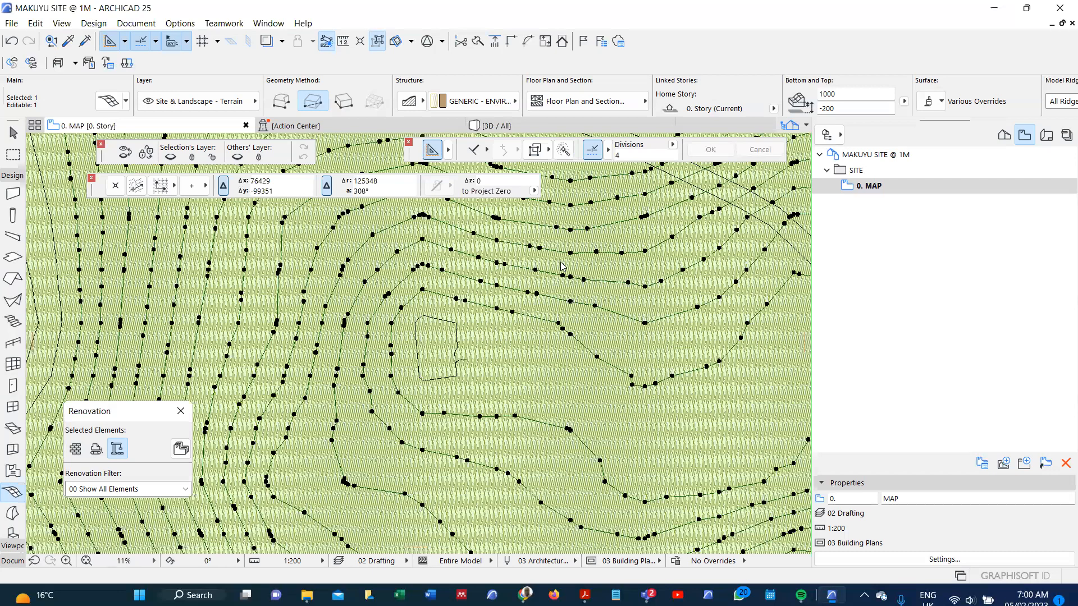
{"action": "left_click", "coordinate": [553, 342]}
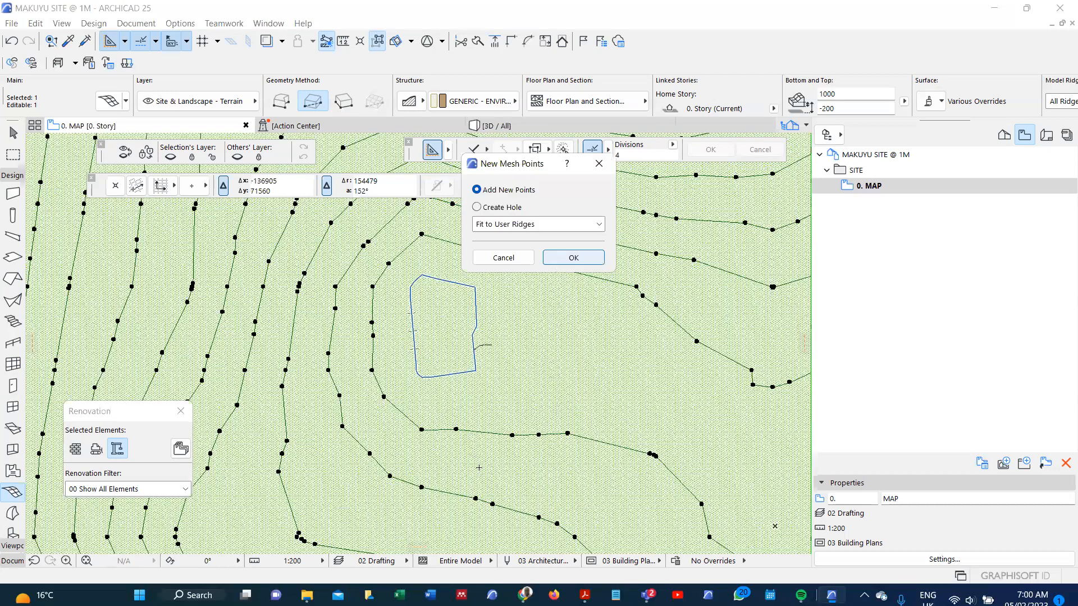
{"action": "key", "text": "Return"}
Trace the first two untraced contours curving to the west edge, working outward, with the Magic Wand and Fit to User Ridges
{"action": "scroll", "coordinate": [474, 449], "scroll_direction": "up", "scroll_amount": 3}
{"action": "left_click", "coordinate": [471, 429]}
{"action": "left_click", "coordinate": [522, 289]}
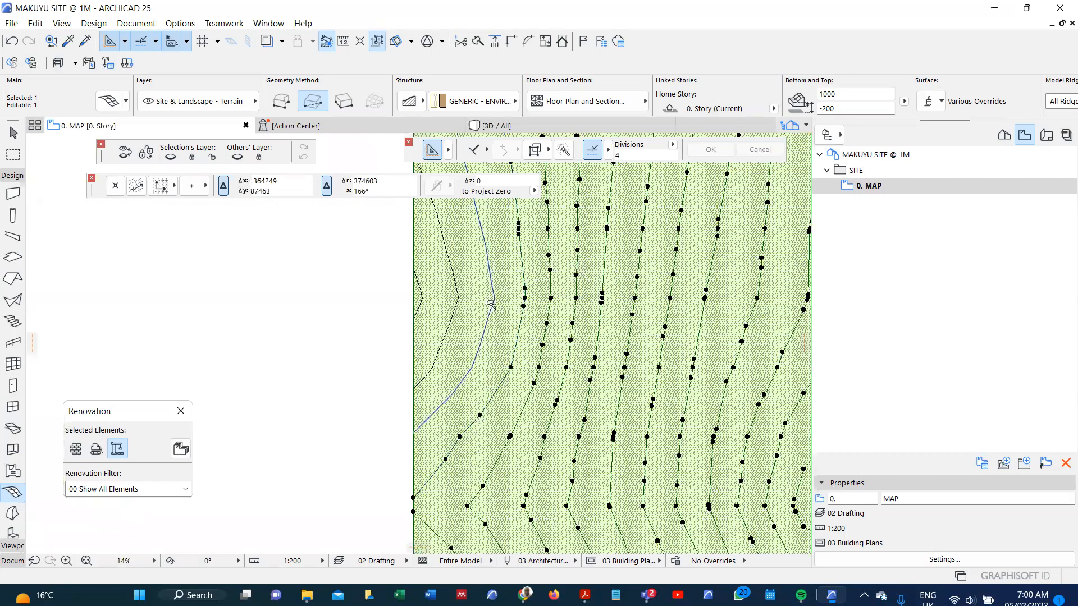
{"action": "left_click", "coordinate": [492, 305]}
{"action": "left_click", "coordinate": [562, 259]}
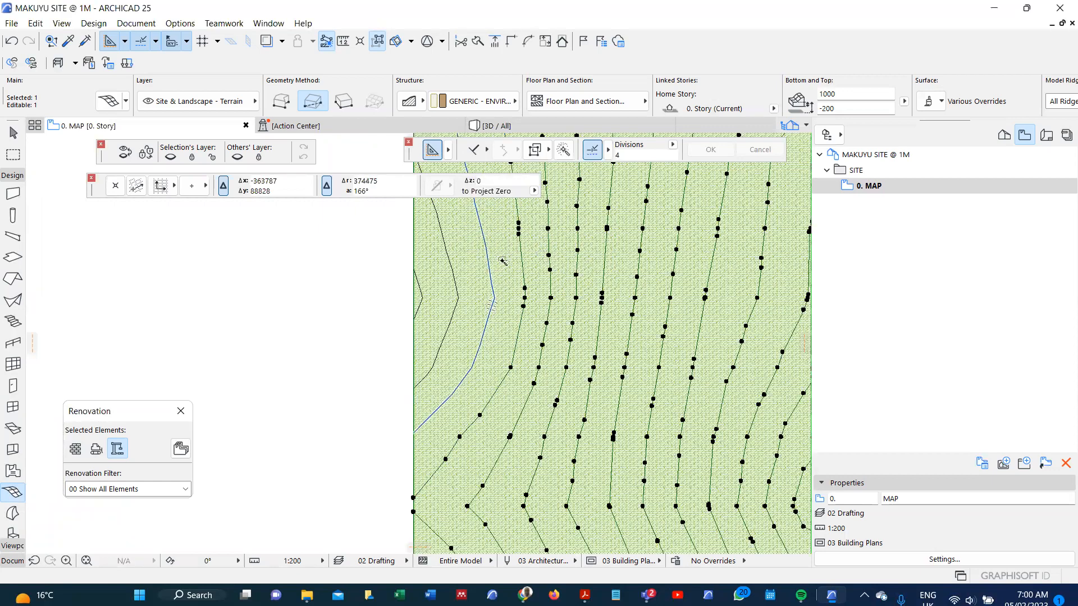
Add the last two contours at the west edge, including the small outermost one, to the mesh with Fit to User Ridges
{"action": "left_click", "coordinate": [451, 260]}
{"action": "left_click", "coordinate": [570, 256]}
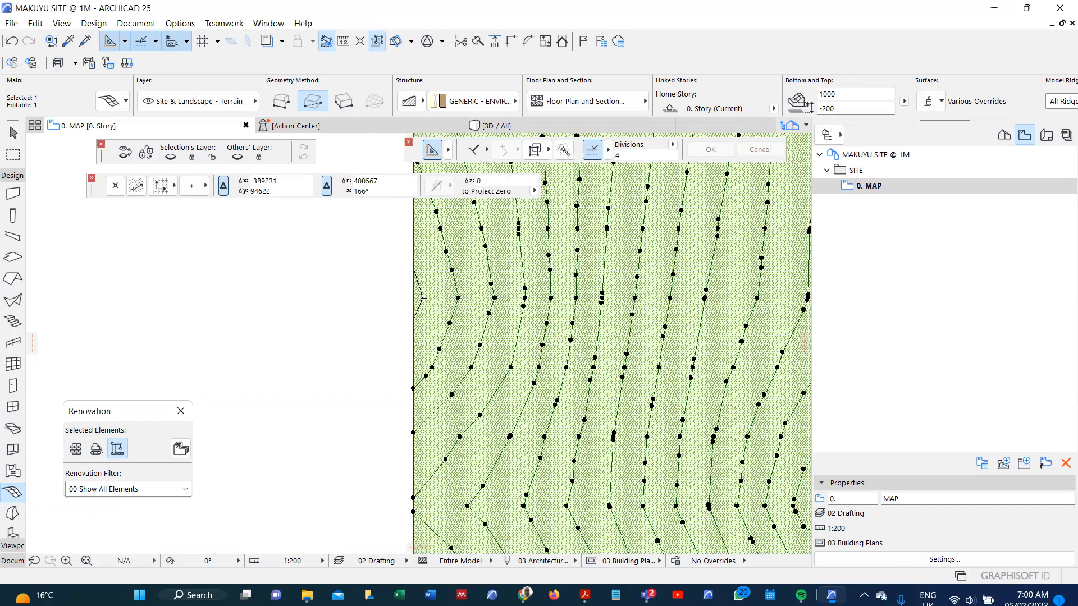
{"action": "scroll", "coordinate": [416, 330], "scroll_direction": "up", "scroll_amount": 5}
{"action": "left_click", "coordinate": [421, 332]}
{"action": "left_click", "coordinate": [570, 258]}
{"action": "scroll", "coordinate": [464, 444], "scroll_direction": "down", "scroll_amount": 4}
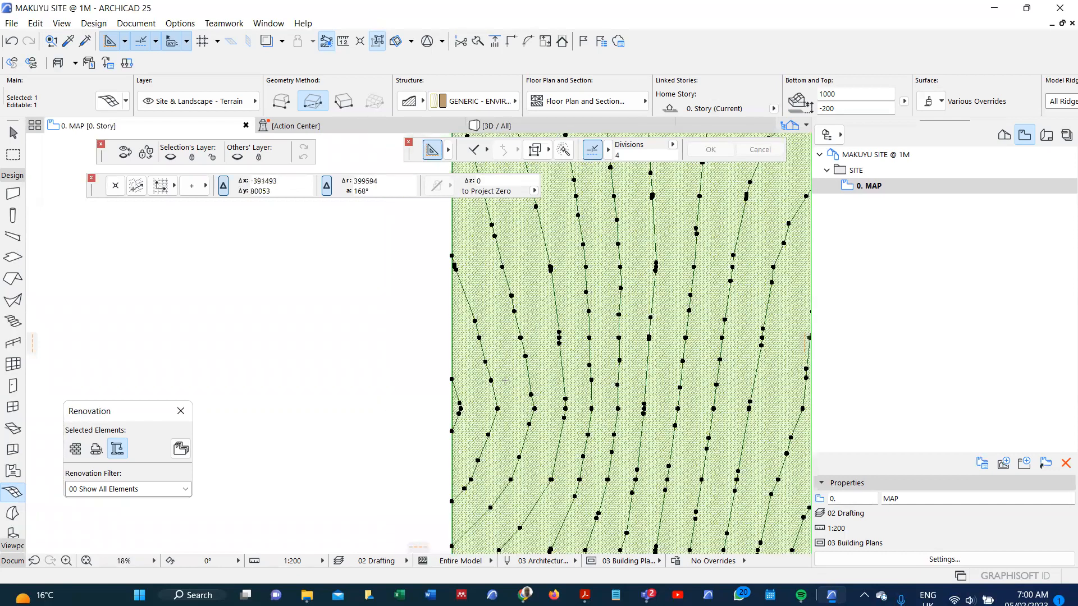
Trace the two southernmost untraced contours below the north edge with the Magic Wand, using Fit to User Ridges
{"action": "scroll", "coordinate": [504, 380], "scroll_direction": "down", "scroll_amount": 2}
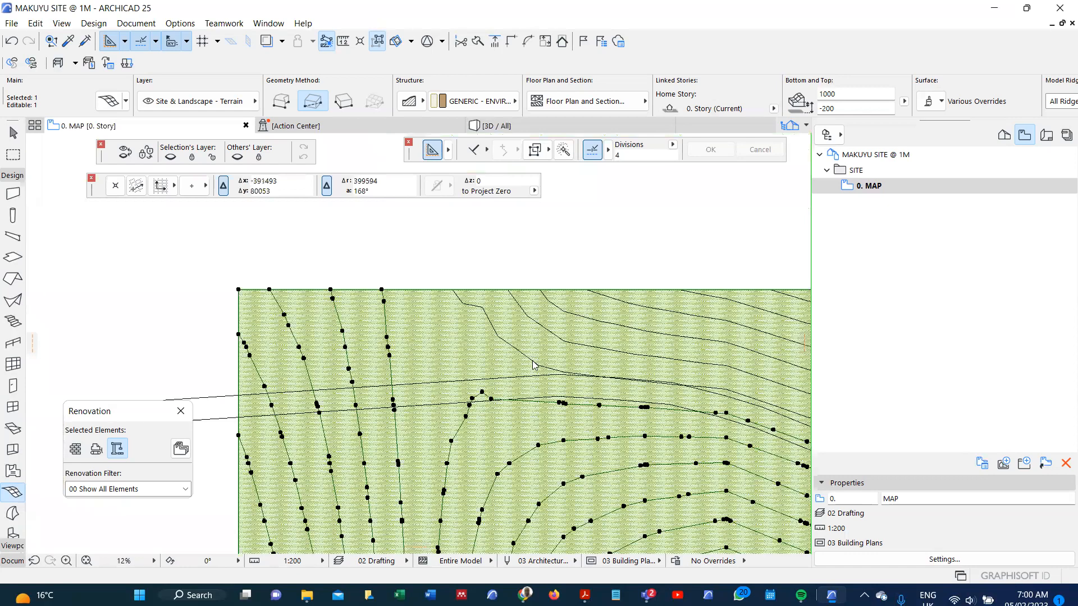
{"action": "left_click", "coordinate": [532, 365]}
{"action": "left_click", "coordinate": [563, 258]}
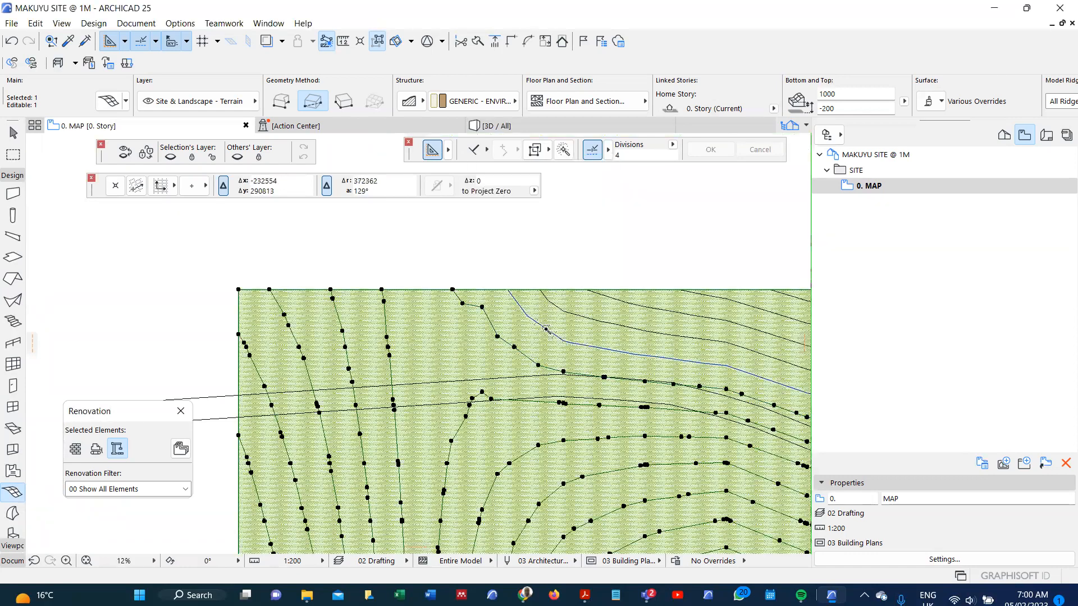
{"action": "left_click", "coordinate": [546, 328]}
{"action": "left_click", "coordinate": [595, 260]}
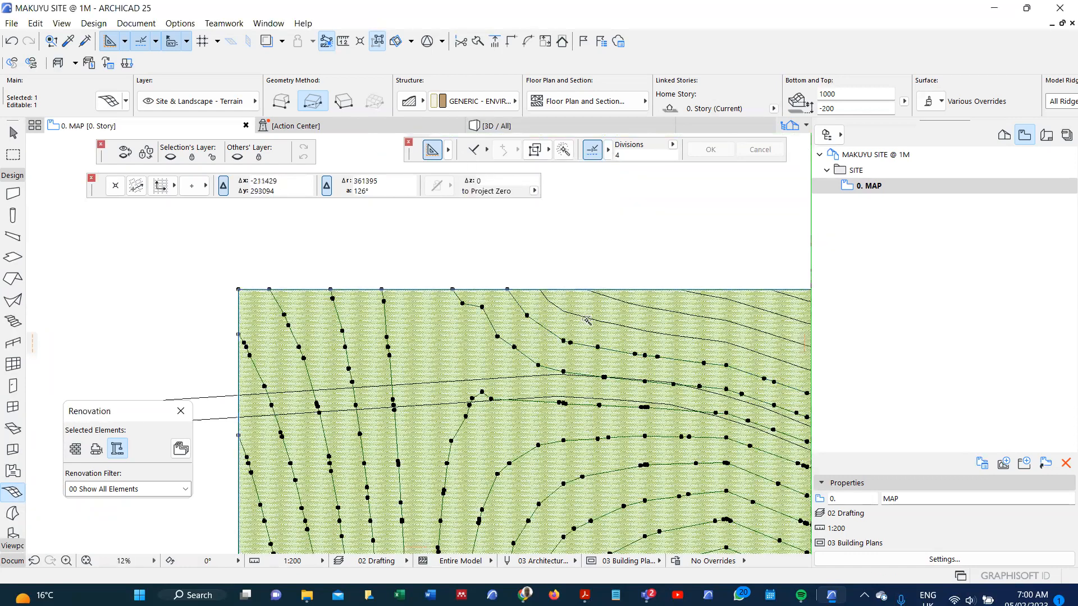
Add mesh points along the next two contours toward the north edge with the Magic Wand and Fit to User Ridges
{"action": "left_click", "coordinate": [585, 320]}
{"action": "left_click", "coordinate": [592, 257]}
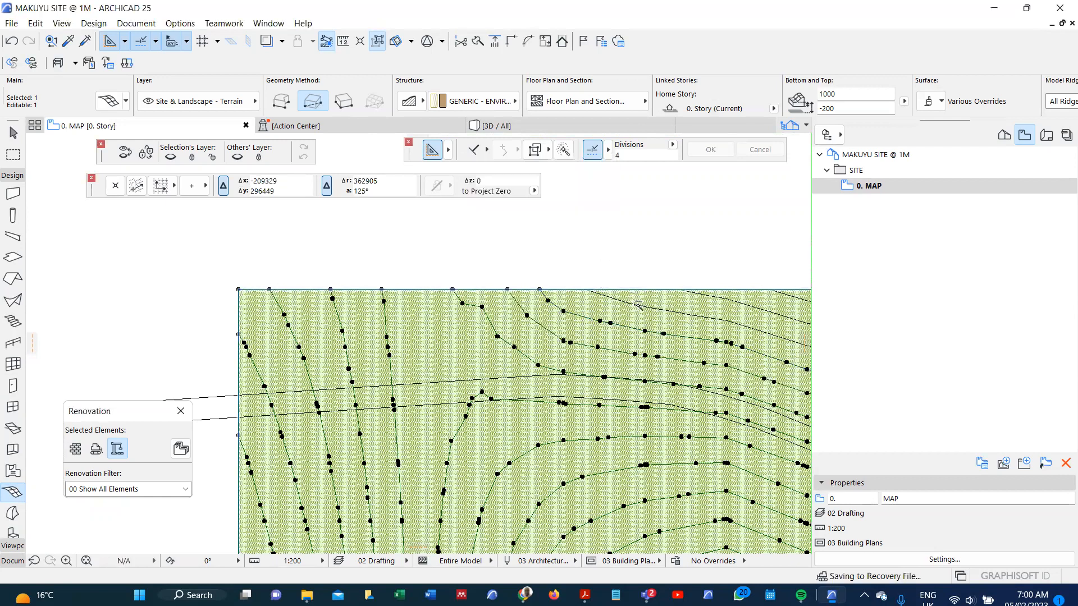
{"action": "left_click", "coordinate": [638, 306]}
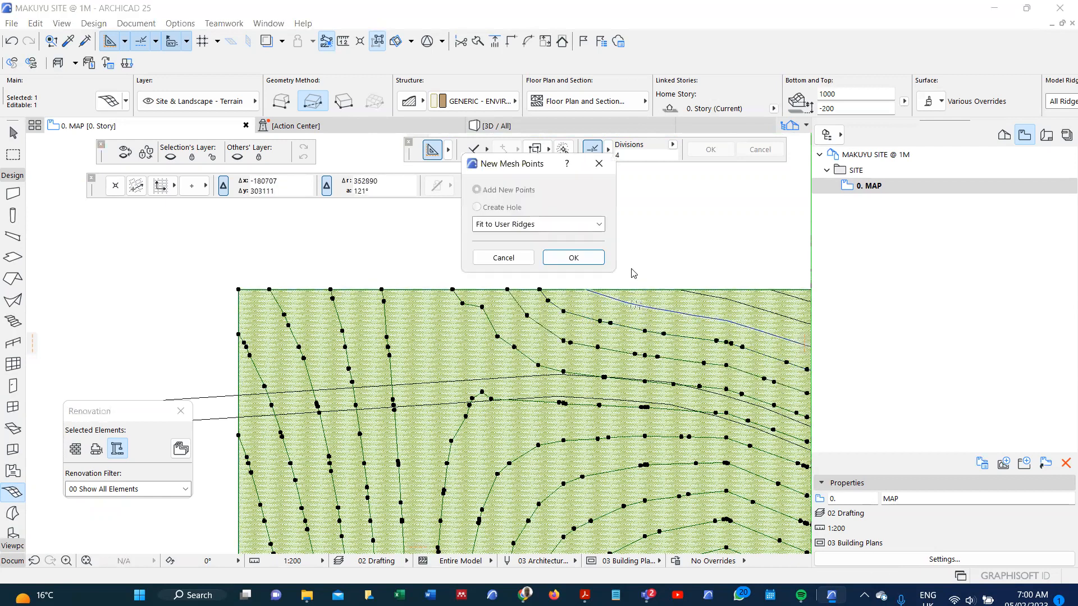
{"action": "left_click", "coordinate": [587, 259]}
{"action": "scroll", "coordinate": [634, 342], "scroll_direction": "up", "scroll_amount": 2}
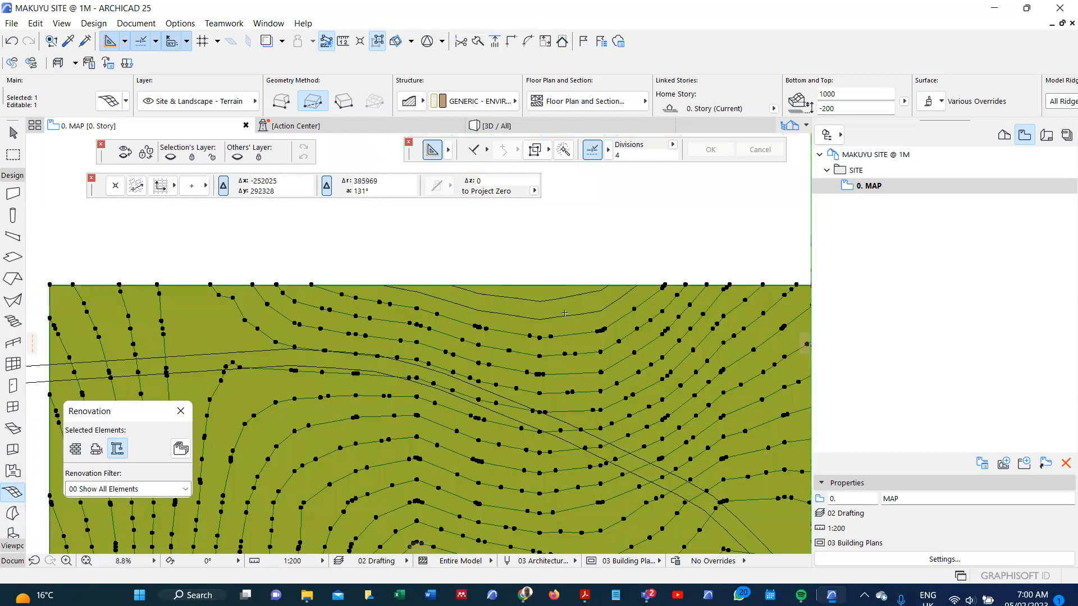
Trace the last two untraced contours at the north edge into the mesh with Fit to User Ridges
{"action": "left_click", "coordinate": [599, 256]}
{"action": "left_click", "coordinate": [588, 259]}
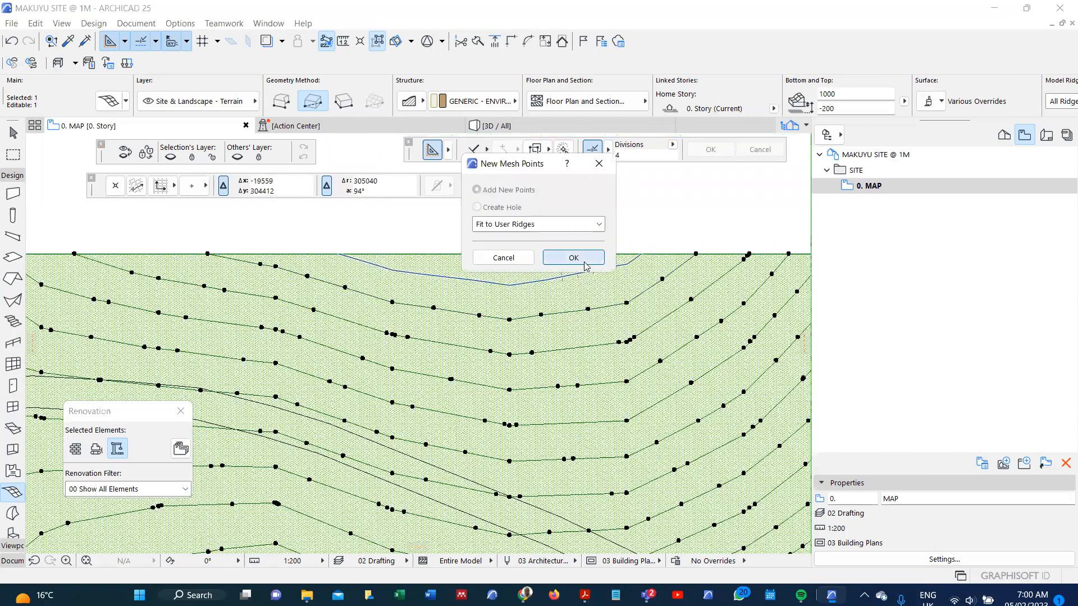
{"action": "left_click", "coordinate": [571, 258]}
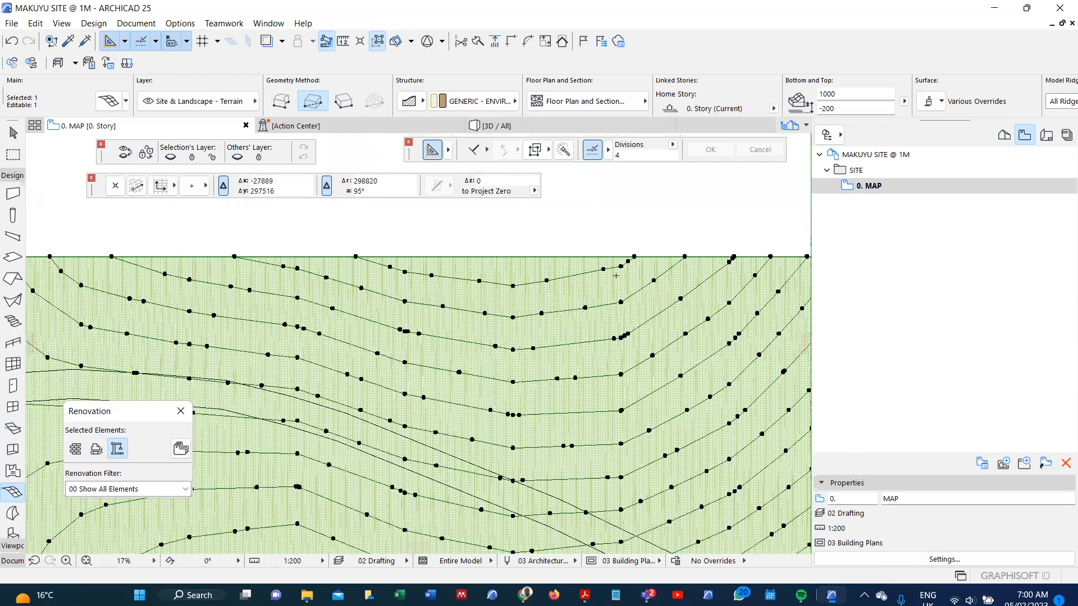
Add the first two untraced contours near the east edge, working outward, to the mesh with the Magic Wand and Fit to User Ridges
{"action": "scroll", "coordinate": [616, 275], "scroll_direction": "down", "scroll_amount": 5}
{"action": "middle_click_drag", "start_coordinate": [616, 286], "coordinate": [495, 248]}
{"action": "scroll", "coordinate": [725, 342], "scroll_direction": "up", "scroll_amount": 3}
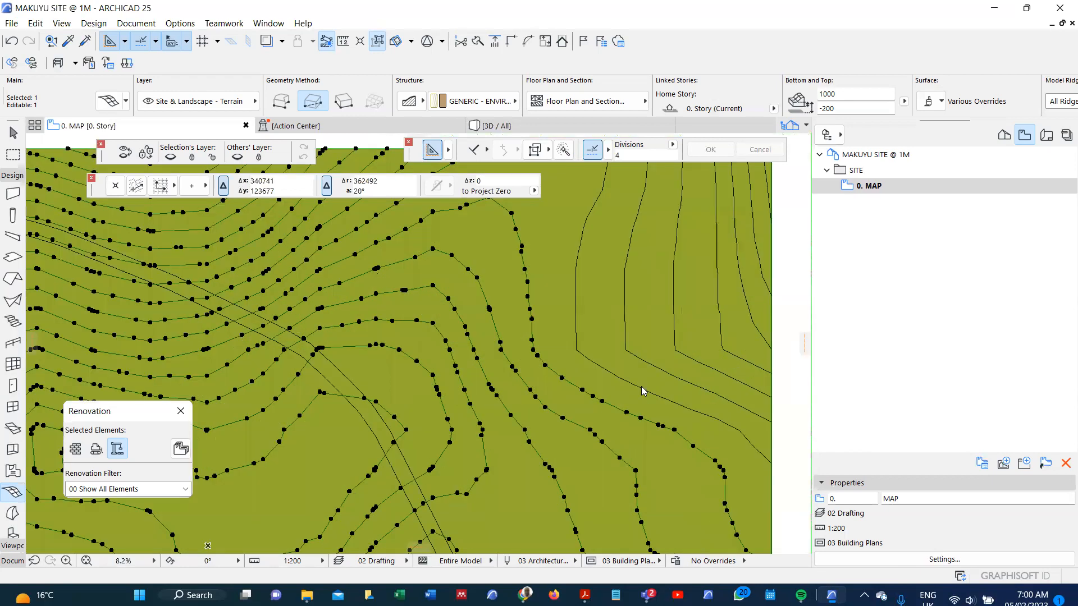
{"action": "left_click", "coordinate": [643, 392]}
{"action": "left_click", "coordinate": [567, 258]}
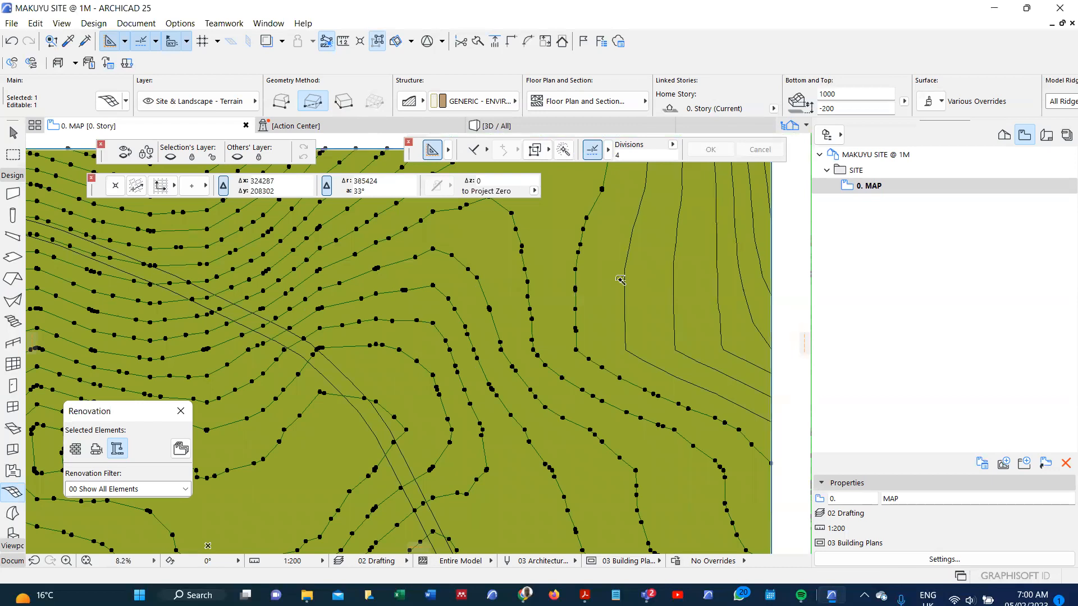
{"action": "left_click", "coordinate": [625, 290]}
{"action": "left_click", "coordinate": [572, 258]}
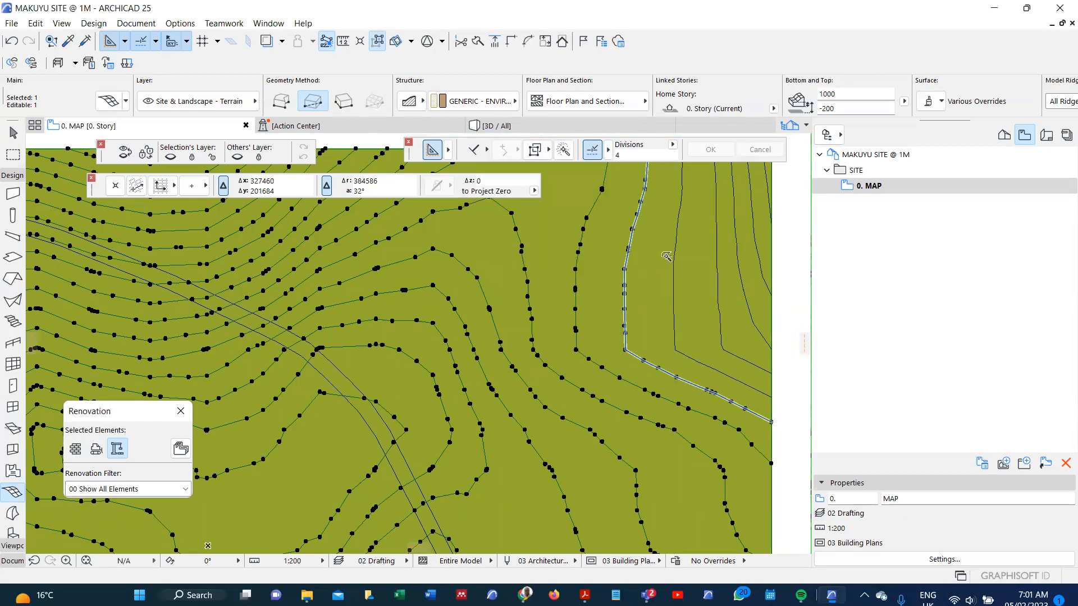
Trace the next two contours toward the east edge with the Magic Wand, fitting the new mesh points to user ridges
{"action": "left_click", "coordinate": [674, 250]}
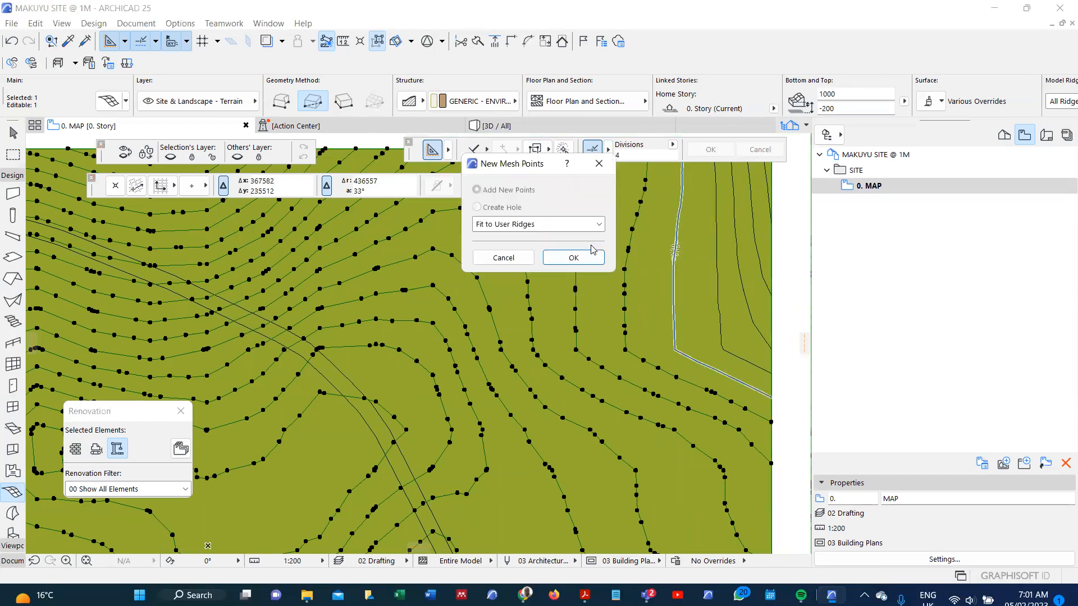
{"action": "left_click", "coordinate": [570, 257]}
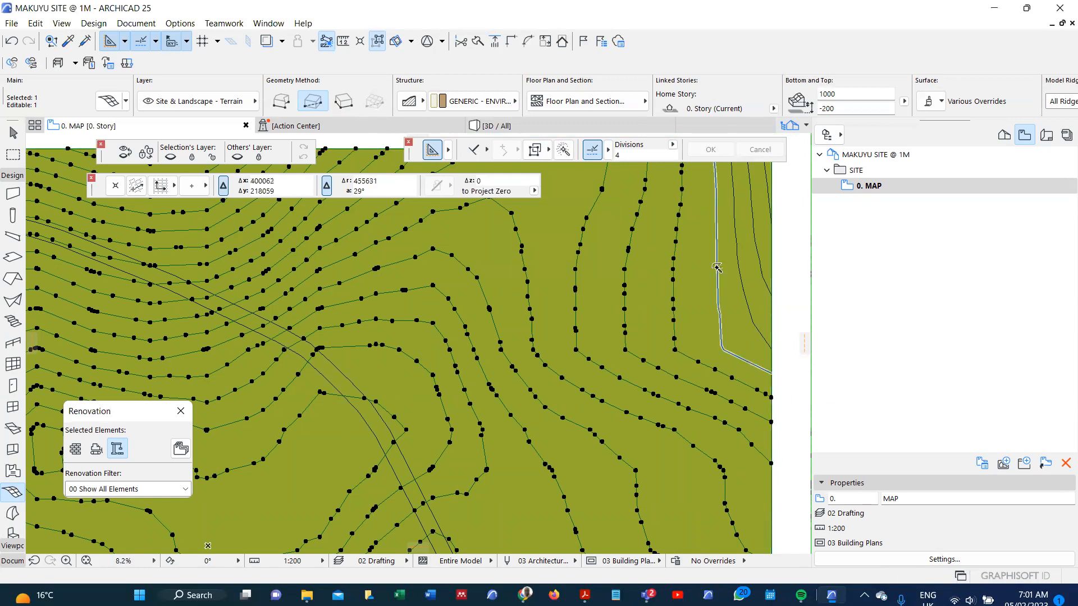
{"action": "left_click", "coordinate": [717, 267]}
{"action": "left_click", "coordinate": [571, 257]}
{"action": "scroll", "coordinate": [696, 304], "scroll_direction": "down", "scroll_amount": 2}
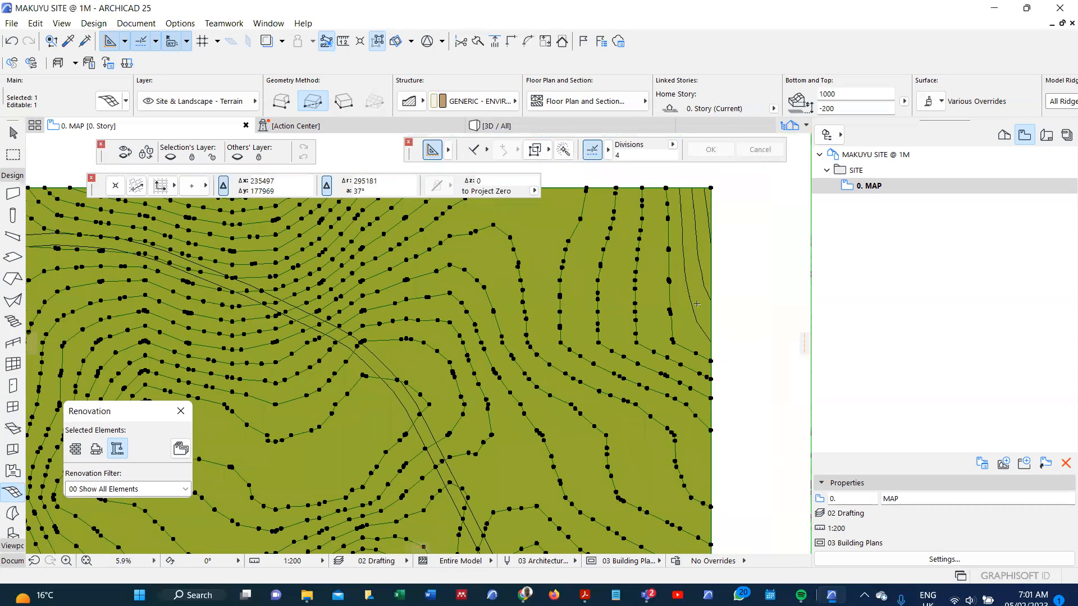
Add the remaining short contours in the mesh's northeast corner as ridges with the Magic Wand and Fit to User Ridges
{"action": "scroll", "coordinate": [528, 281], "scroll_direction": "up", "scroll_amount": 2}
{"action": "left_click", "coordinate": [526, 281]}
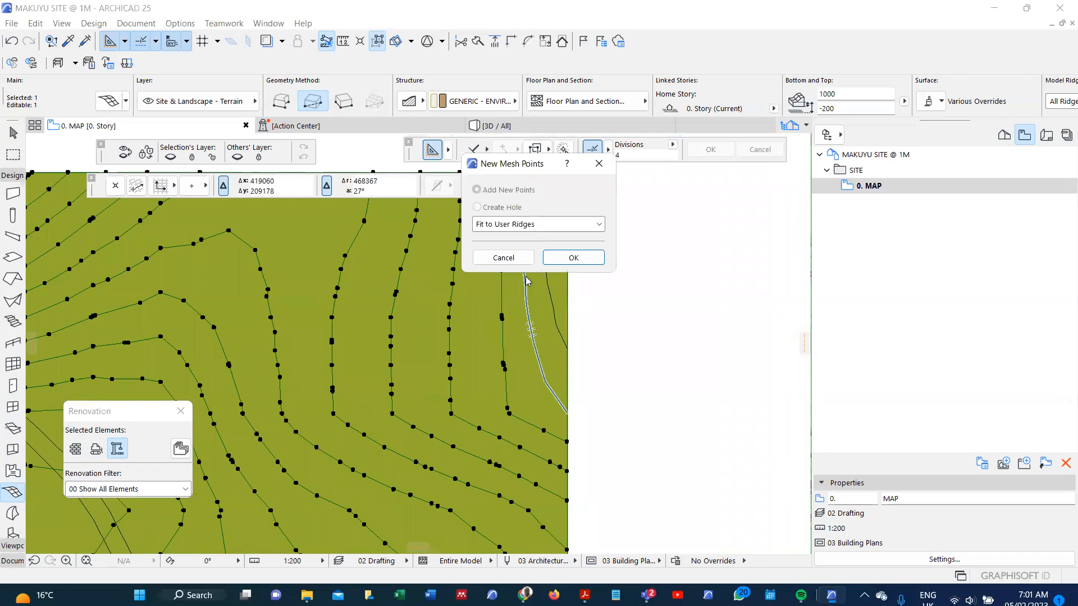
{"action": "left_click", "coordinate": [569, 257]}
{"action": "left_click", "coordinate": [547, 277]}
{"action": "left_click", "coordinate": [568, 256]}
{"action": "left_click", "coordinate": [562, 221]}
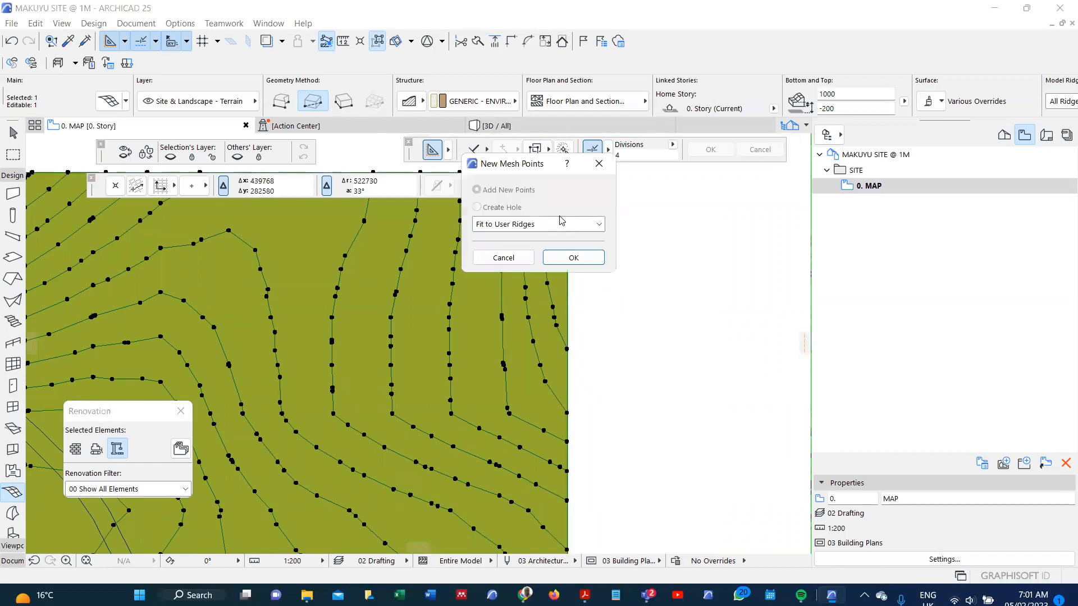
{"action": "left_click", "coordinate": [572, 258]}
Examine the fully traced mesh and the elevation labels on the contours at its southwest corner
{"action": "scroll", "coordinate": [606, 239], "scroll_direction": "down", "scroll_amount": 1}
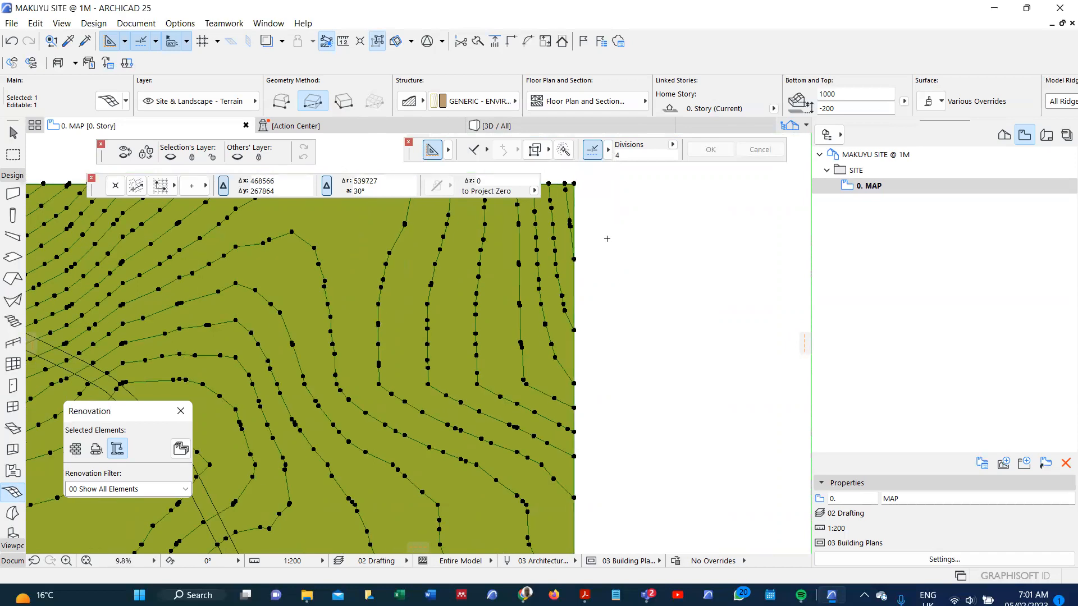
{"action": "scroll", "coordinate": [607, 238], "scroll_direction": "down", "scroll_amount": 4}
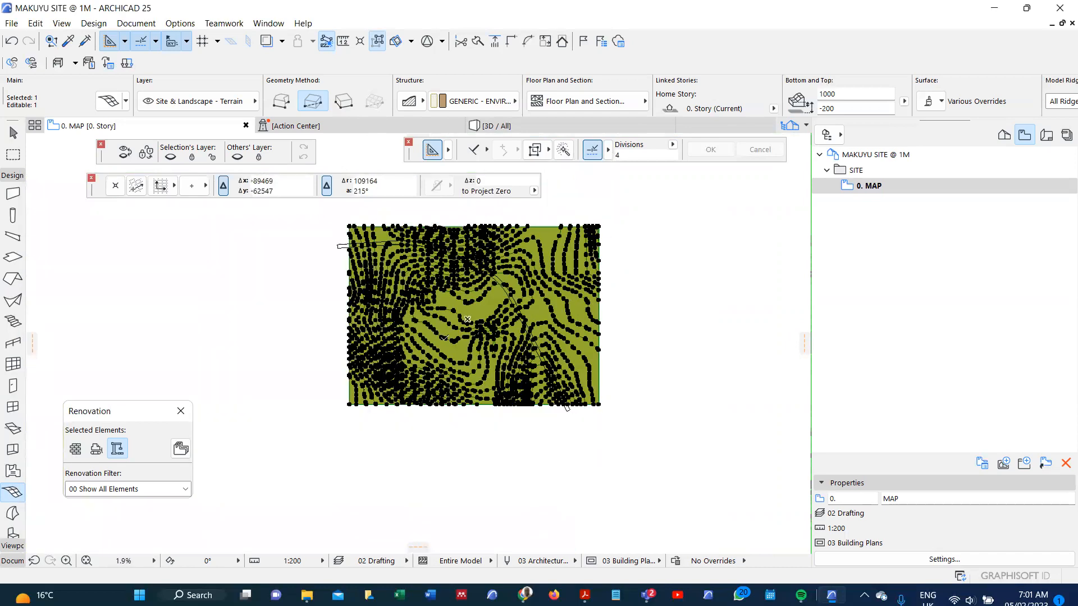
{"action": "scroll", "coordinate": [375, 409], "scroll_direction": "up", "scroll_amount": 3}
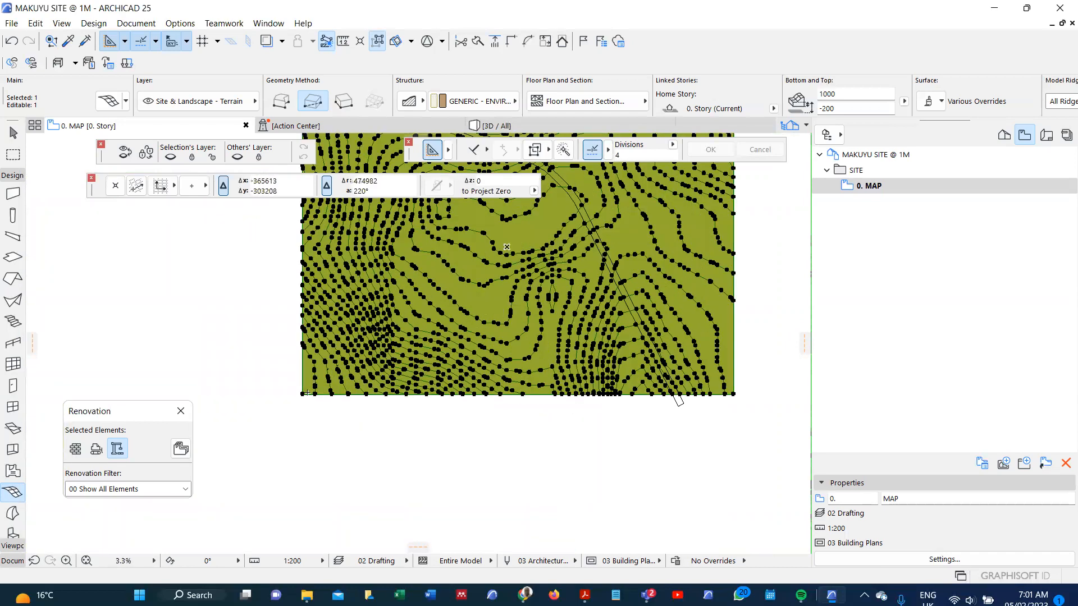
{"action": "scroll", "coordinate": [309, 384], "scroll_direction": "up", "scroll_amount": 2}
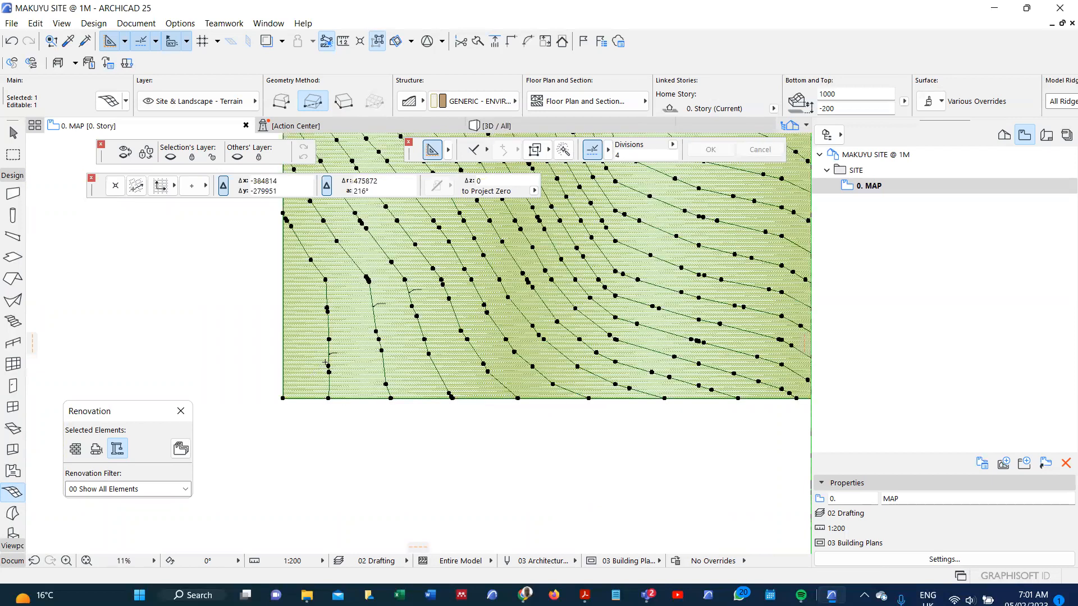
{"action": "scroll", "coordinate": [327, 364], "scroll_direction": "up", "scroll_amount": 2}
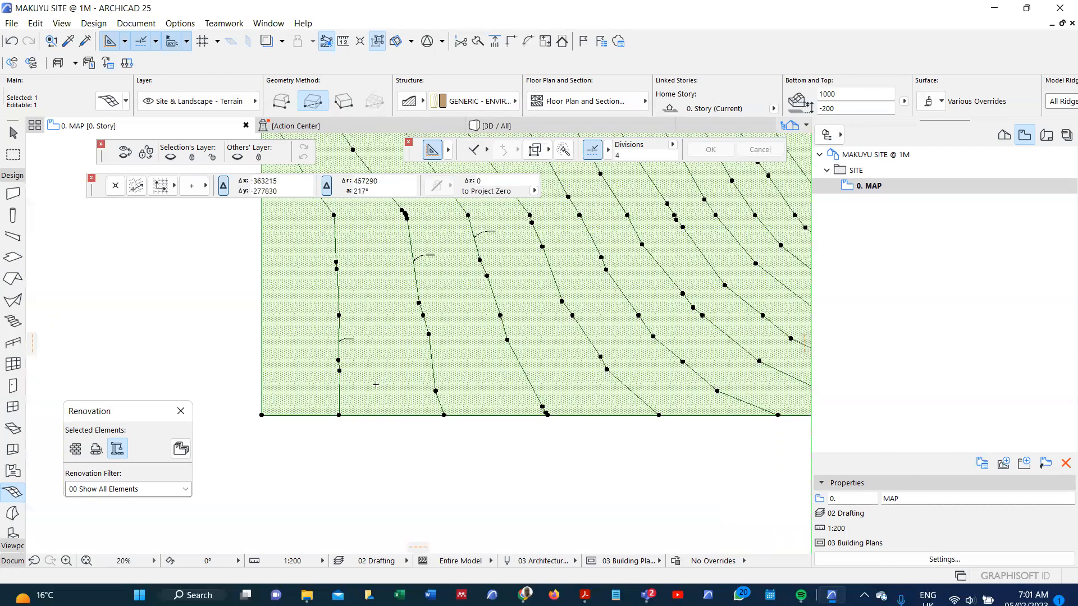
{"action": "scroll", "coordinate": [328, 410], "scroll_direction": "up", "scroll_amount": 1}
{"action": "scroll", "coordinate": [327, 410], "scroll_direction": "up", "scroll_amount": 2}
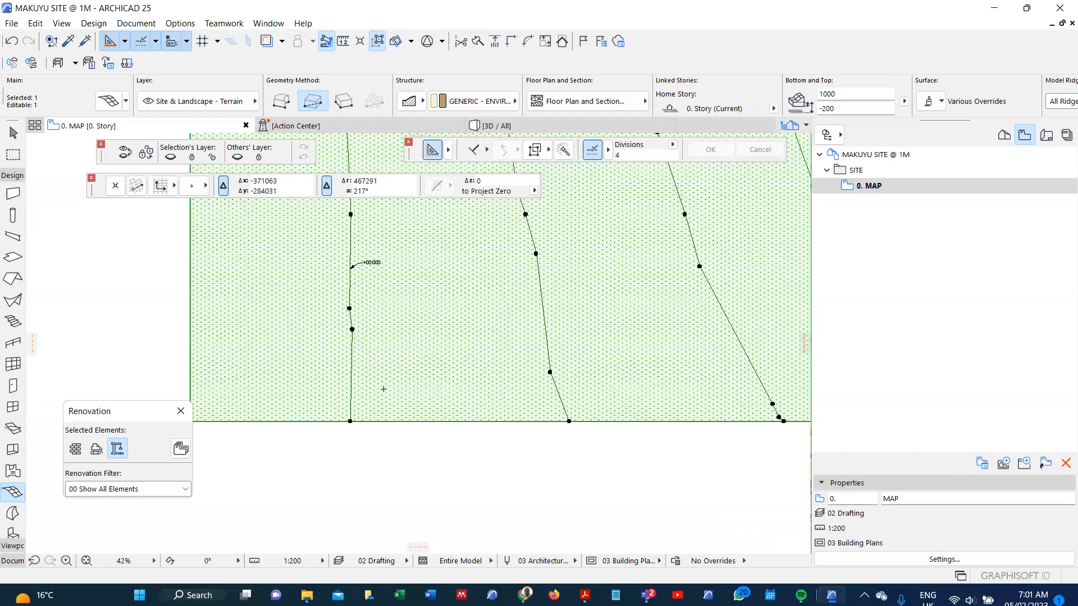
{"action": "scroll", "coordinate": [408, 385], "scroll_direction": "down", "scroll_amount": 2}
{"action": "scroll", "coordinate": [407, 385], "scroll_direction": "down", "scroll_amount": 2}
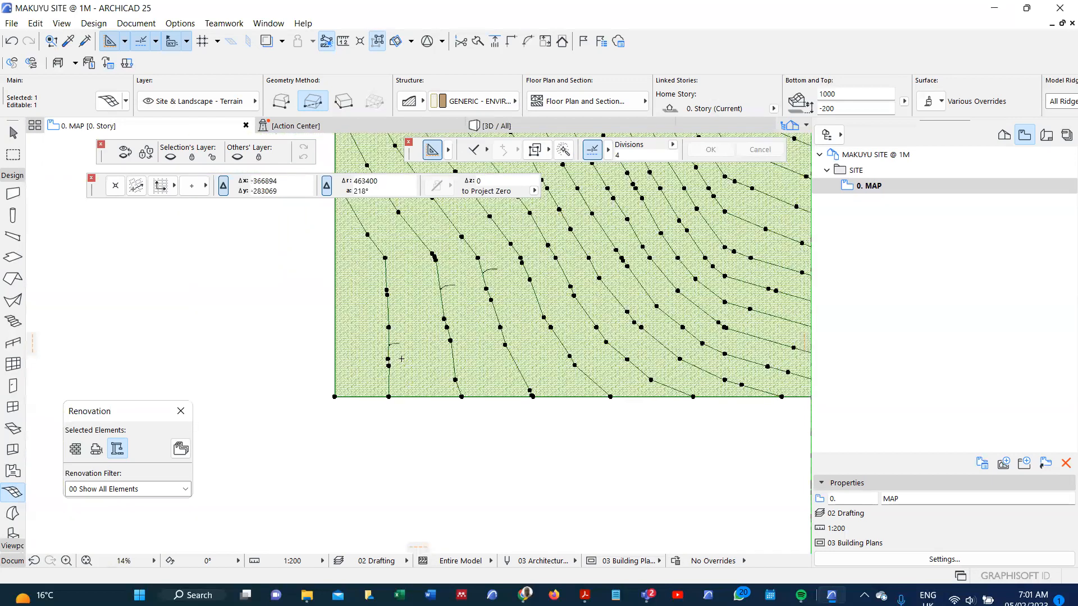
{"action": "scroll", "coordinate": [401, 359], "scroll_direction": "up", "scroll_amount": 4}
{"action": "scroll", "coordinate": [407, 353], "scroll_direction": "down", "scroll_amount": 1}
{"action": "scroll", "coordinate": [407, 352], "scroll_direction": "down", "scroll_amount": 2}
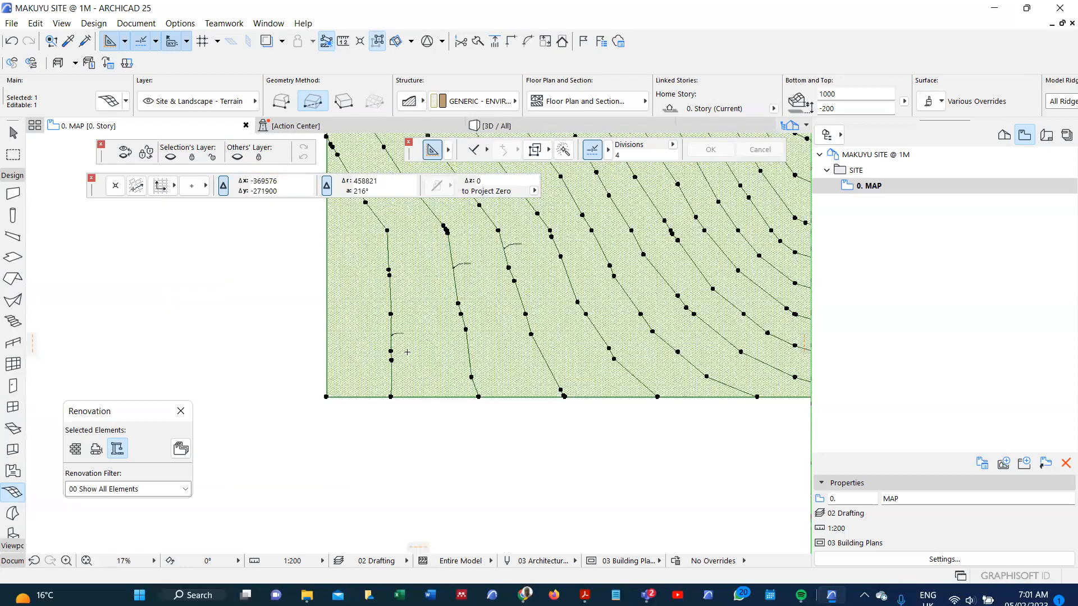
{"action": "scroll", "coordinate": [390, 246], "scroll_direction": "down", "scroll_amount": 1}
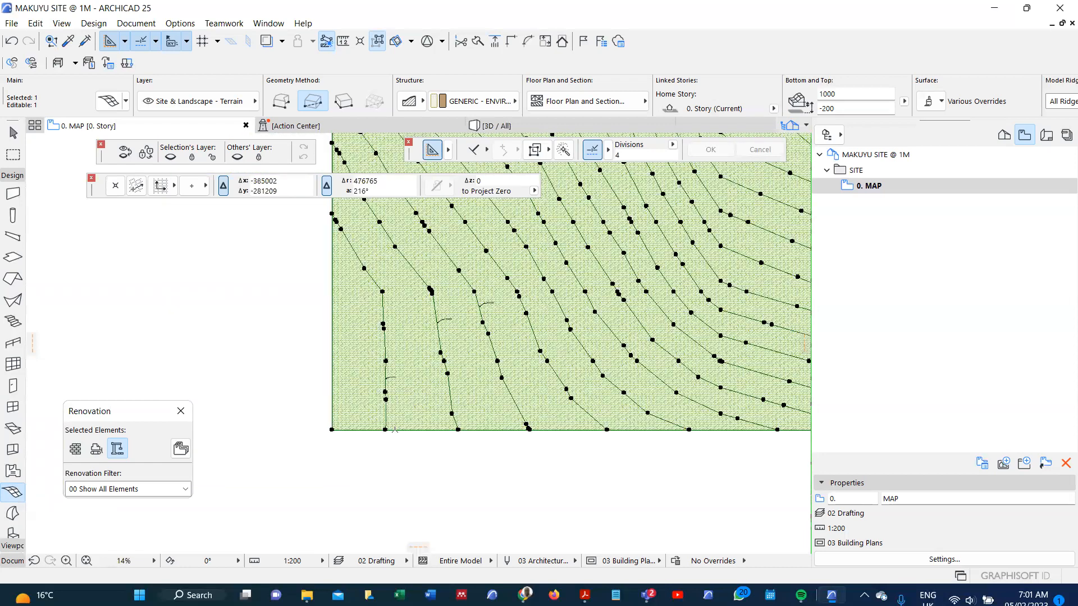
Set the mesh point height of the westernmost contour at the southwest corner to 0, with Apply to All enabled
{"action": "scroll", "coordinate": [395, 430], "scroll_direction": "up", "scroll_amount": 5}
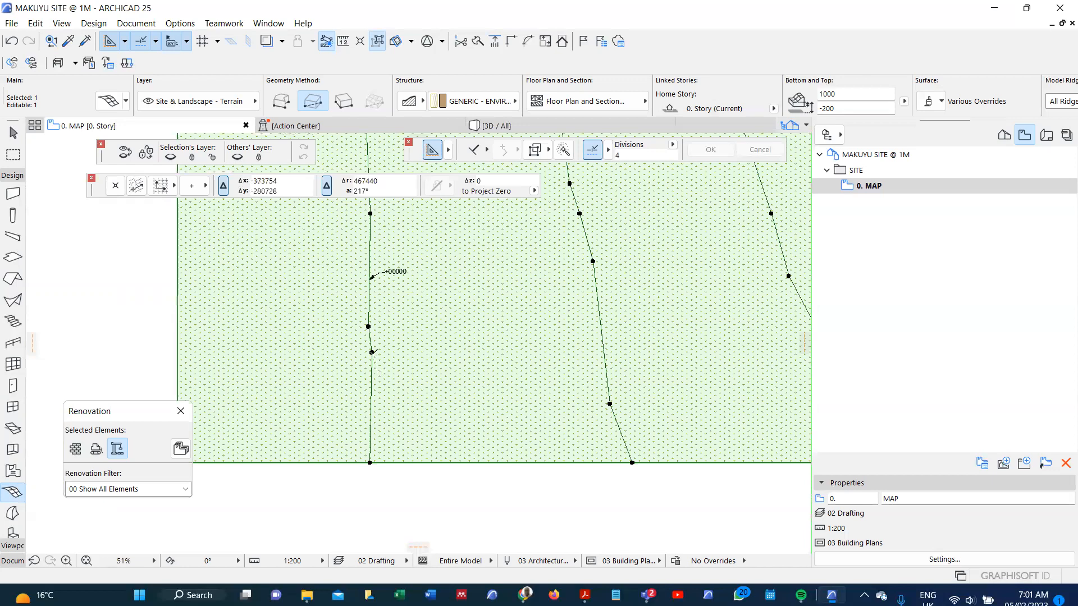
{"action": "left_click", "coordinate": [372, 352]}
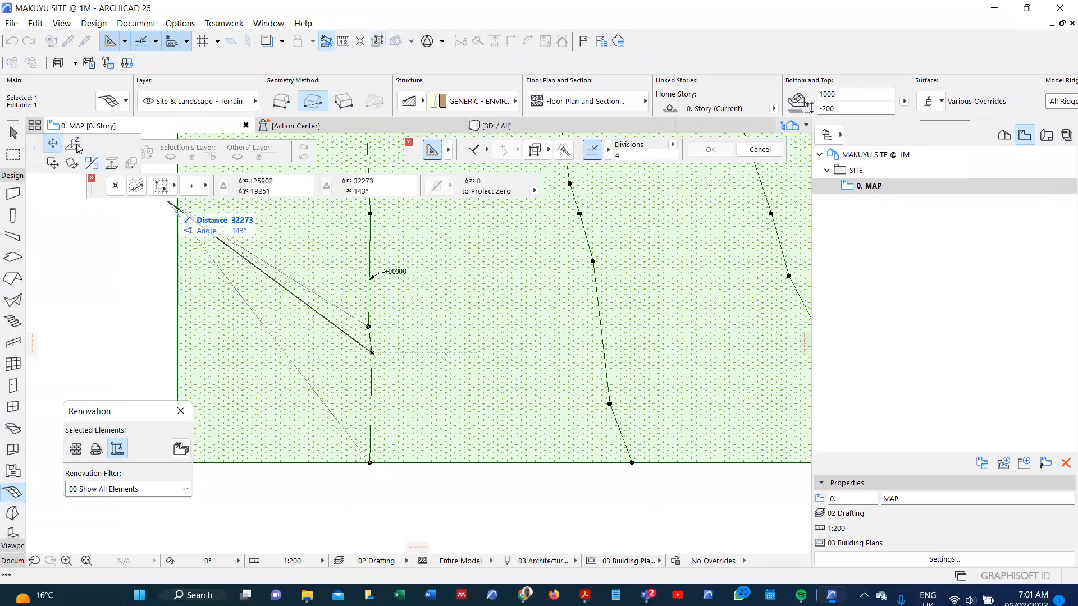
{"action": "left_click", "coordinate": [72, 144]}
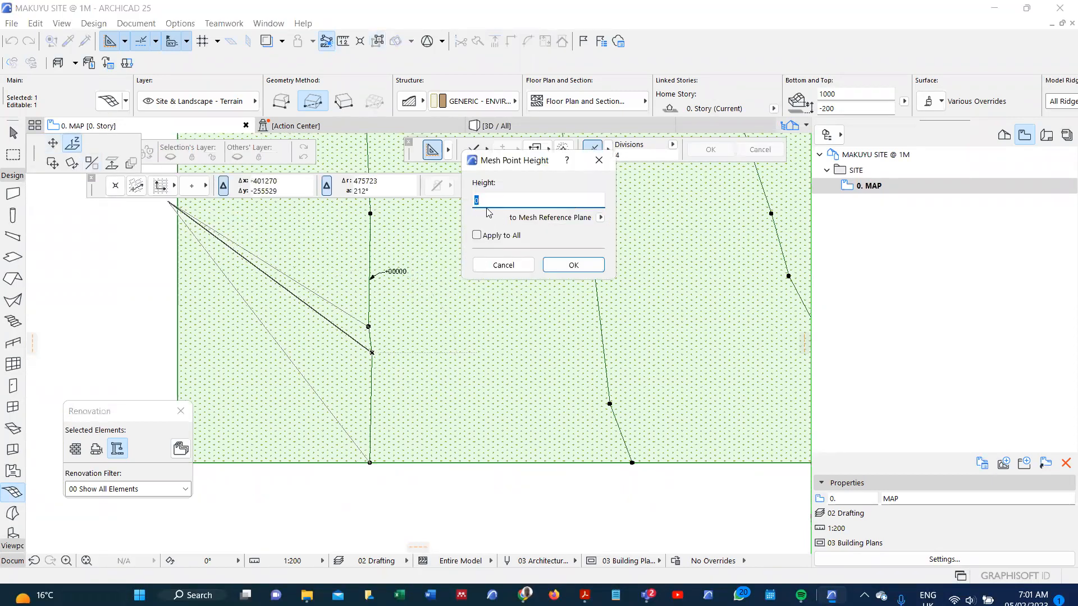
{"action": "left_click", "coordinate": [477, 236]}
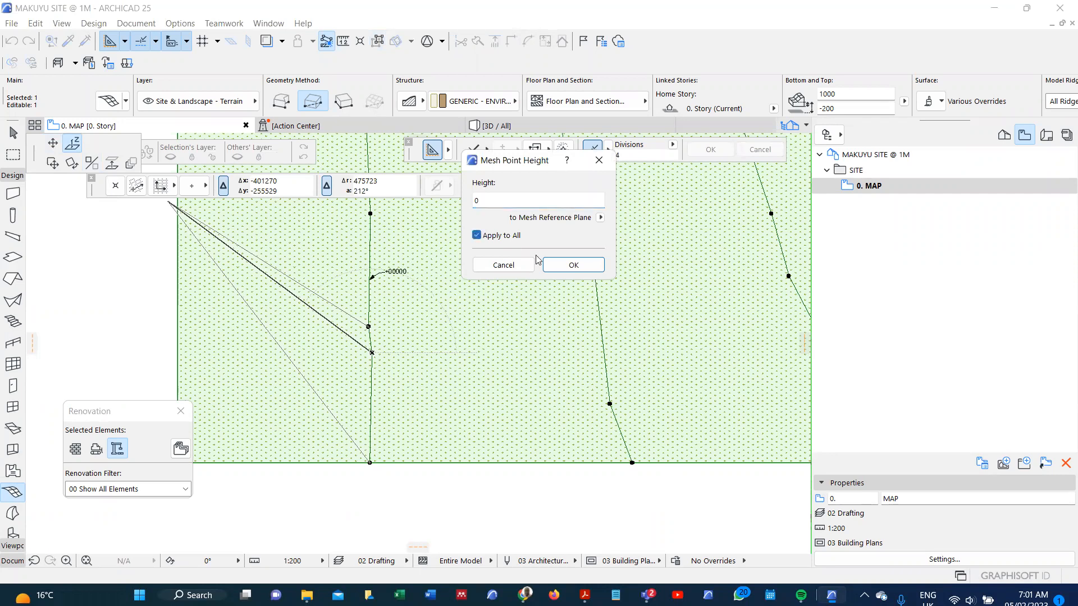
{"action": "left_click", "coordinate": [564, 271]}
Elevate the second contour from the southwest corner to a mesh point height of 1000, applied to all its points
{"action": "scroll", "coordinate": [531, 361], "scroll_direction": "down", "scroll_amount": 5}
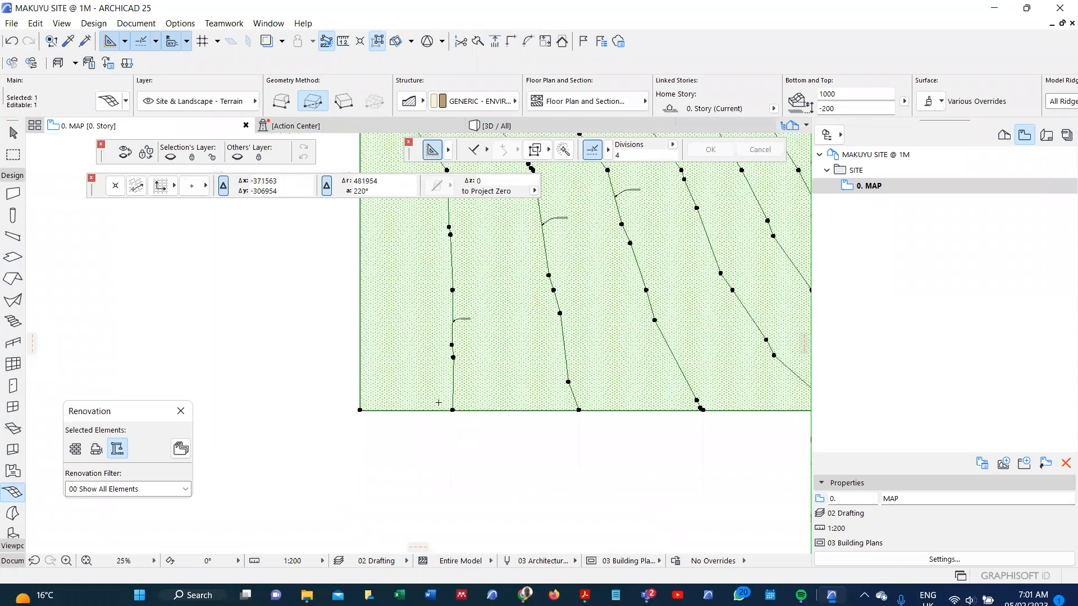
{"action": "scroll", "coordinate": [416, 348], "scroll_direction": "down", "scroll_amount": 1}
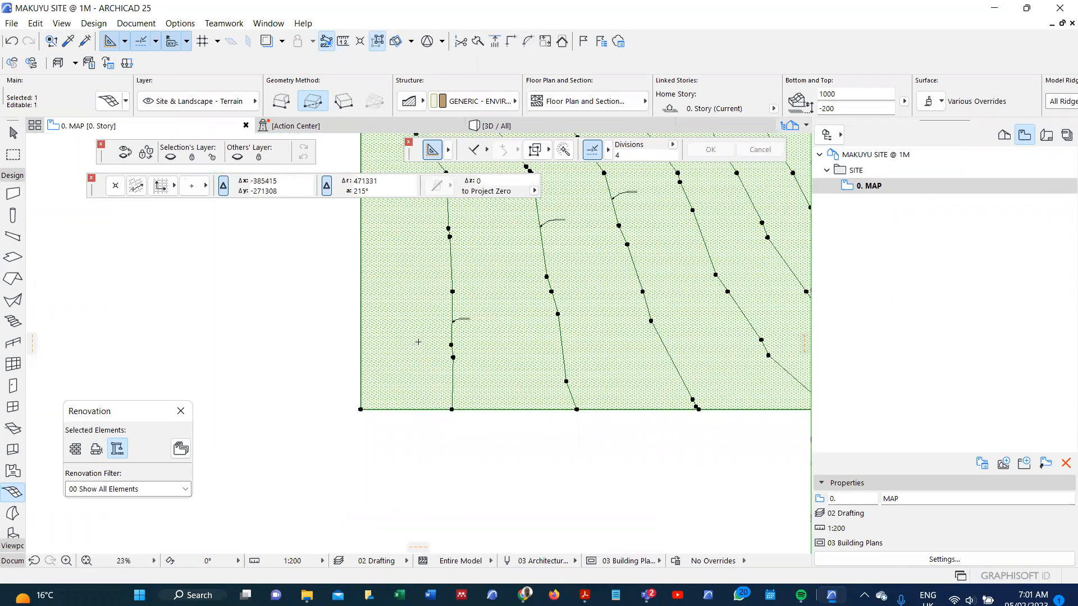
{"action": "scroll", "coordinate": [419, 342], "scroll_direction": "down", "scroll_amount": 3}
{"action": "scroll", "coordinate": [498, 275], "scroll_direction": "up", "scroll_amount": 5}
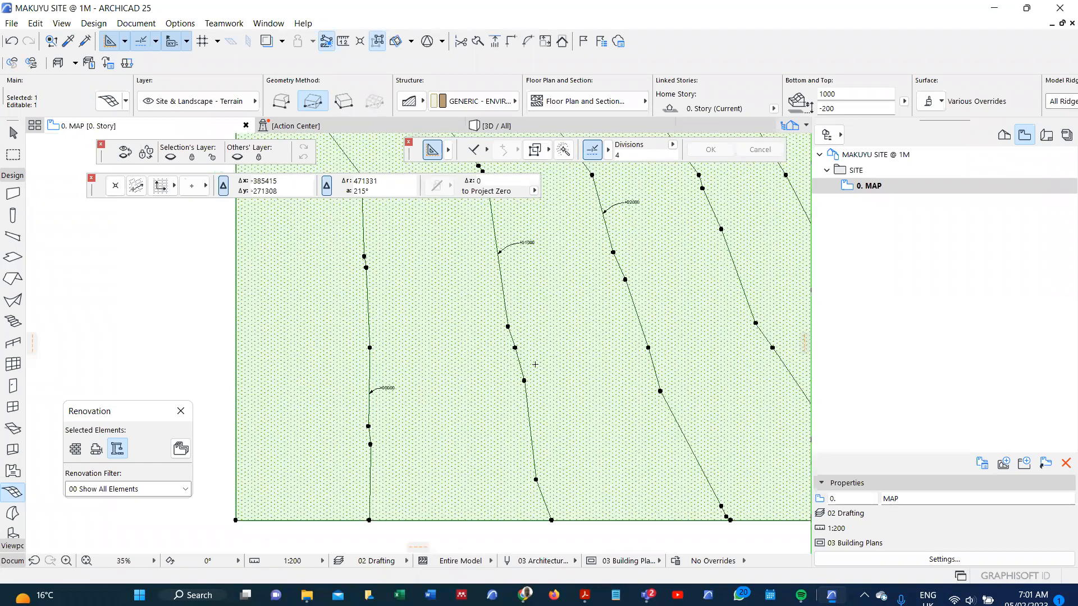
{"action": "scroll", "coordinate": [538, 404], "scroll_direction": "up", "scroll_amount": 3}
{"action": "left_click", "coordinate": [528, 397]}
{"action": "type", "text": "1000"}
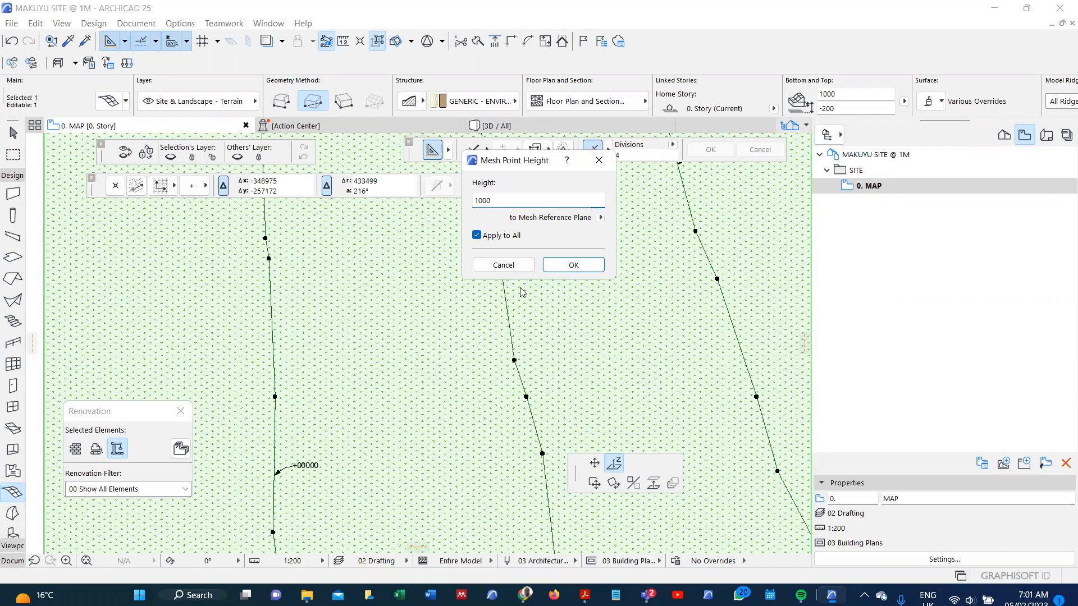
{"action": "left_click", "coordinate": [573, 265]}
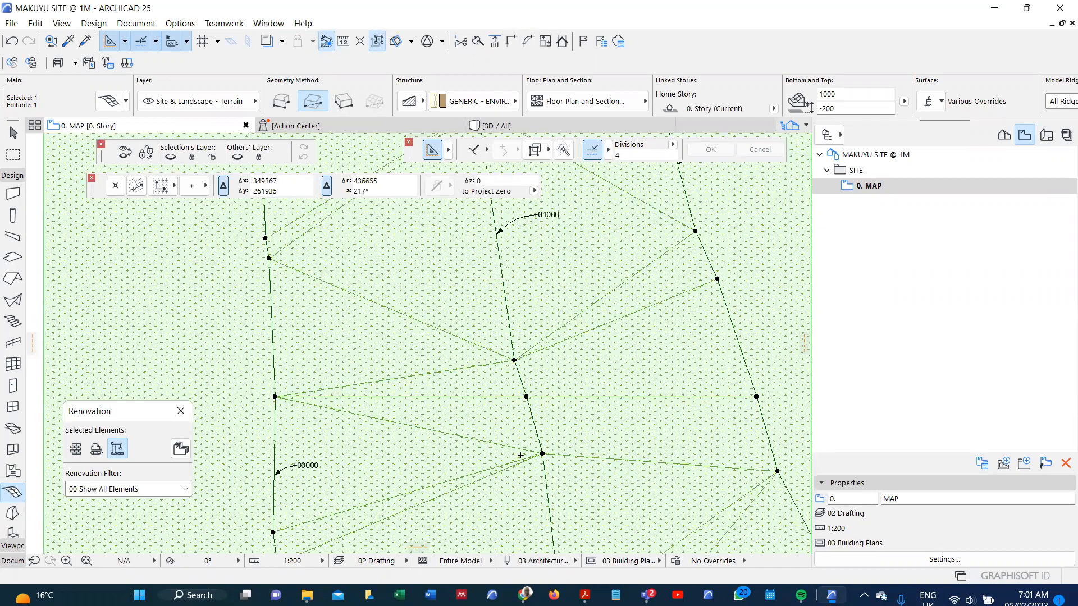
Set the mesh point height of the third contour from the southwest corner to 2000, applied to all its points
{"action": "scroll", "coordinate": [518, 487], "scroll_direction": "down", "scroll_amount": 5}
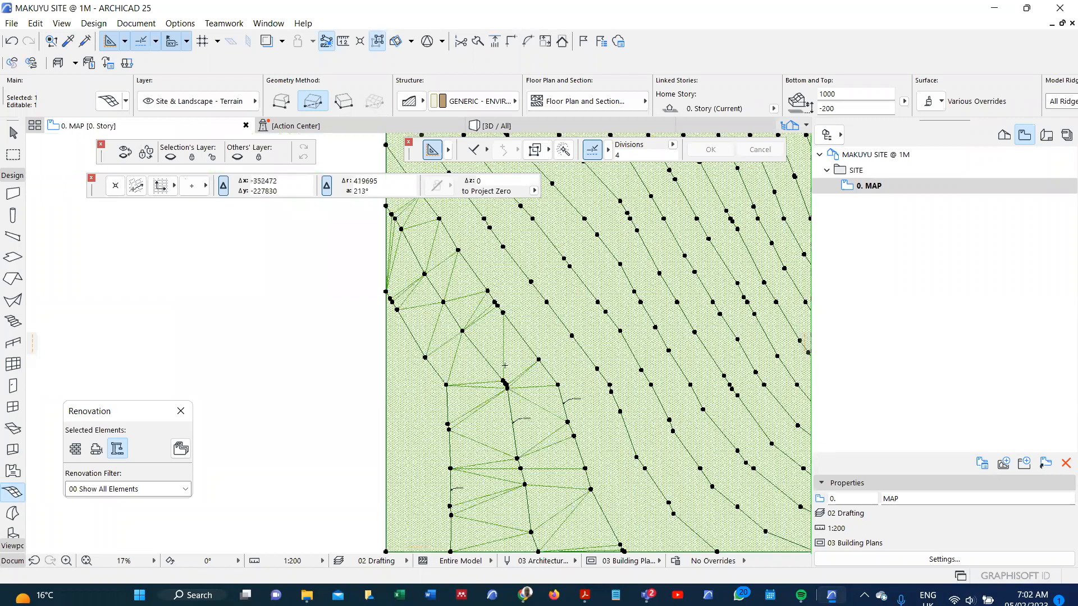
{"action": "scroll", "coordinate": [504, 355], "scroll_direction": "down", "scroll_amount": 1}
{"action": "scroll", "coordinate": [525, 469], "scroll_direction": "up", "scroll_amount": 2}
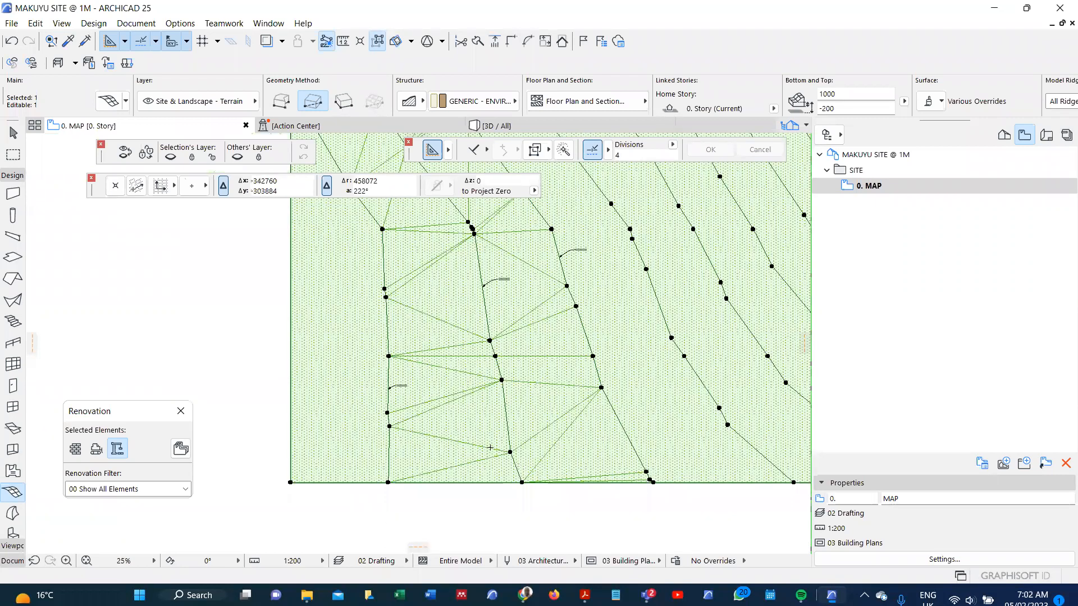
{"action": "scroll", "coordinate": [525, 467], "scroll_direction": "up", "scroll_amount": 3}
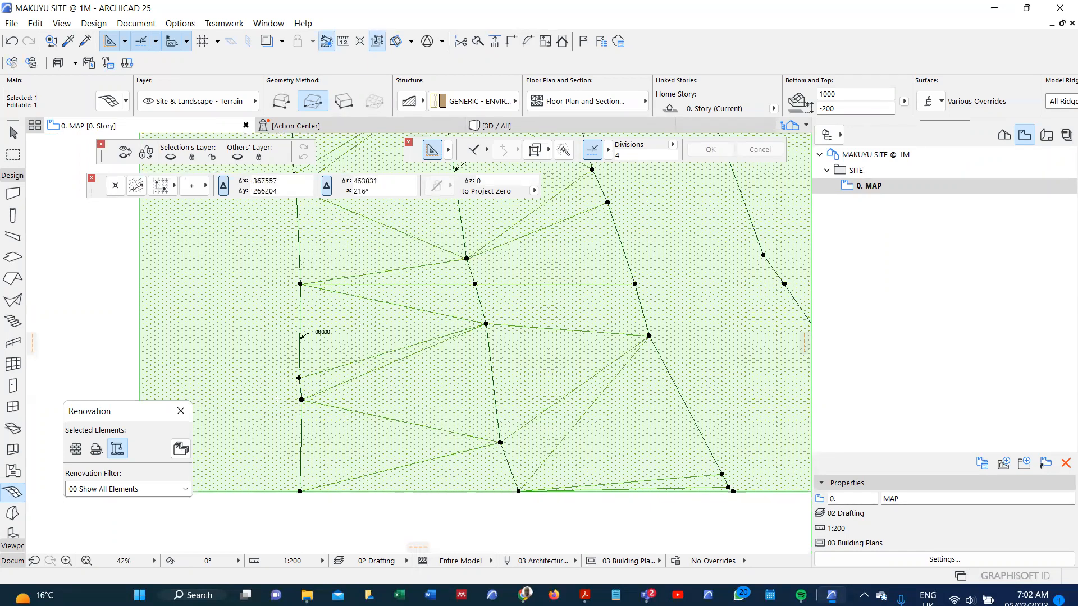
{"action": "scroll", "coordinate": [420, 421], "scroll_direction": "down", "scroll_amount": 1}
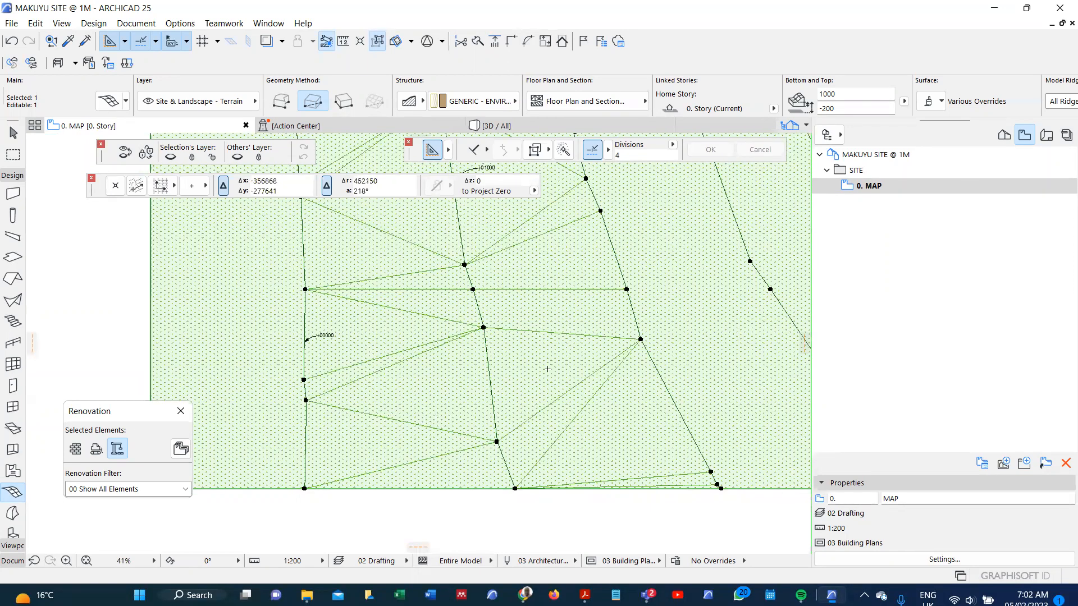
{"action": "scroll", "coordinate": [548, 369], "scroll_direction": "down", "scroll_amount": 3}
{"action": "scroll", "coordinate": [464, 294], "scroll_direction": "up", "scroll_amount": 4}
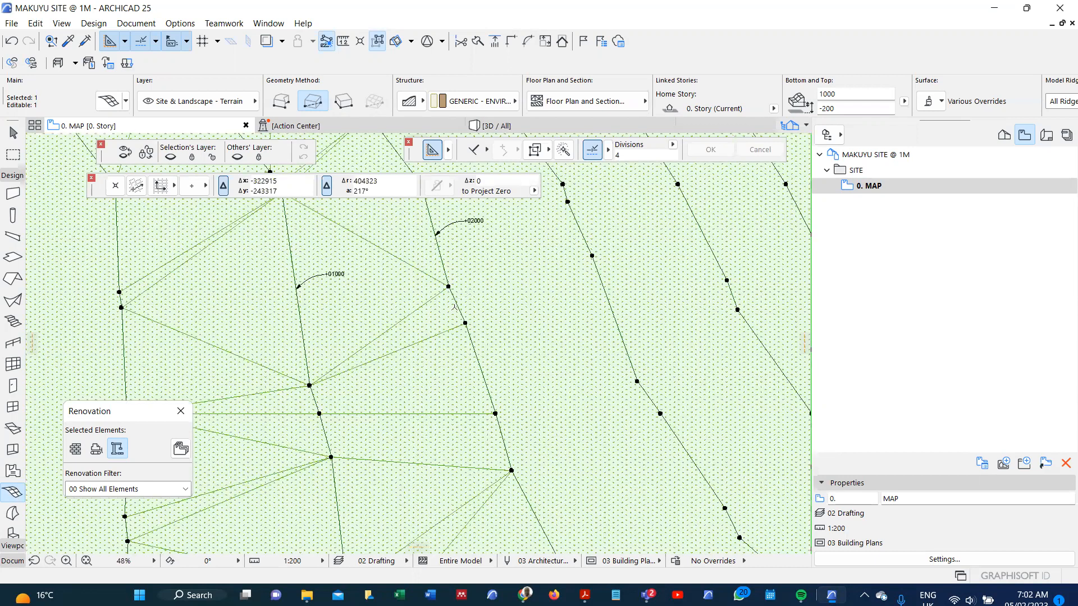
{"action": "scroll", "coordinate": [457, 321], "scroll_direction": "up", "scroll_amount": 1}
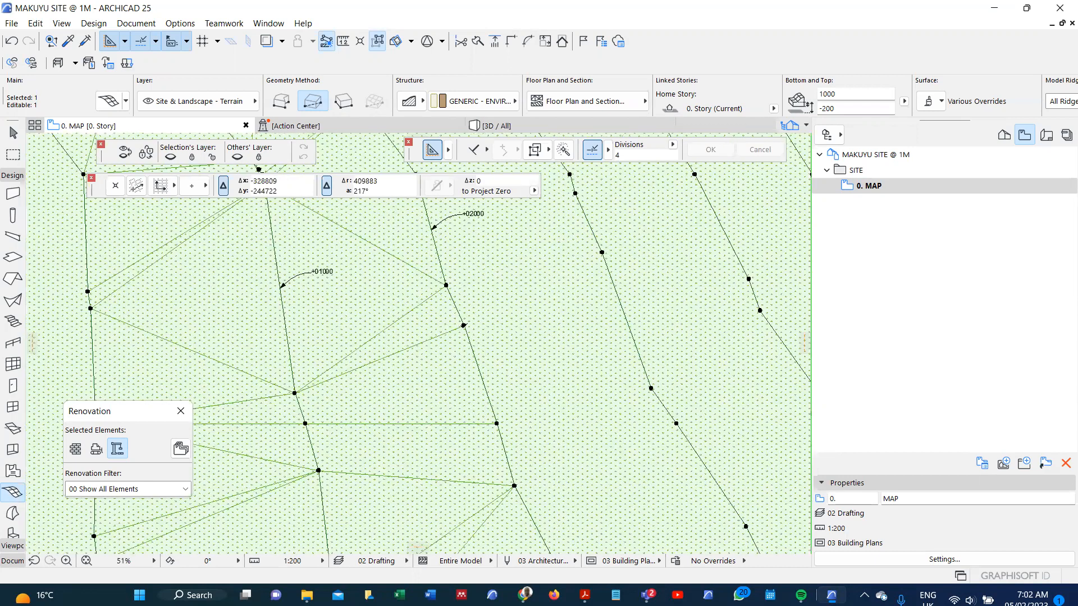
{"action": "left_click", "coordinate": [499, 321]}
{"action": "type", "text": "2000"}
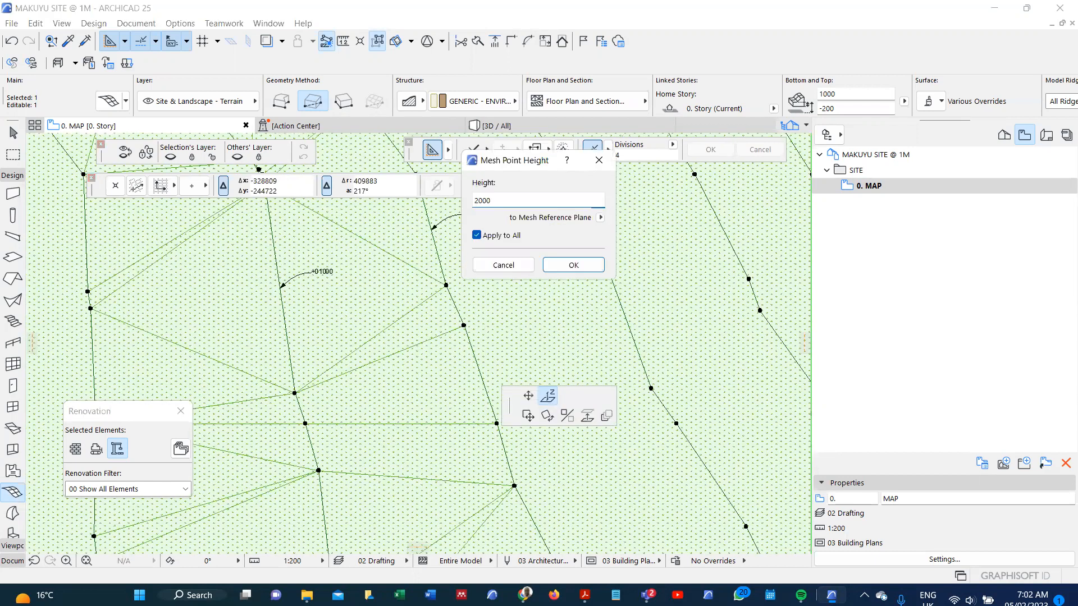
{"action": "key", "text": "Return"}
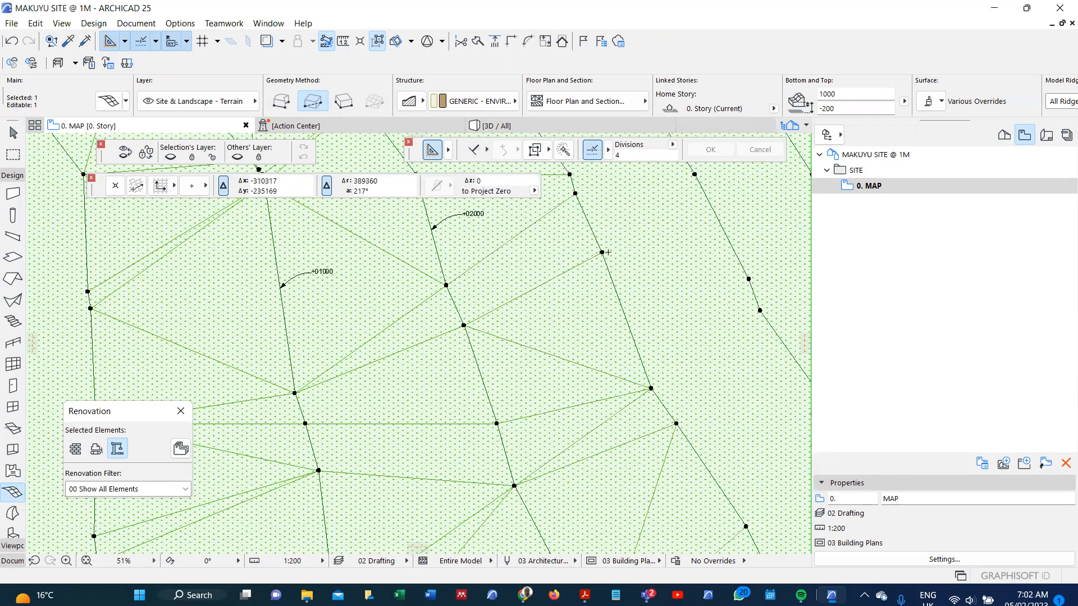
Elevate the fourth and fifth contours from the southwest corner to 3000 and 4000, with Apply to All enabled
{"action": "left_click", "coordinate": [603, 253]}
{"action": "type", "text": "3000"}
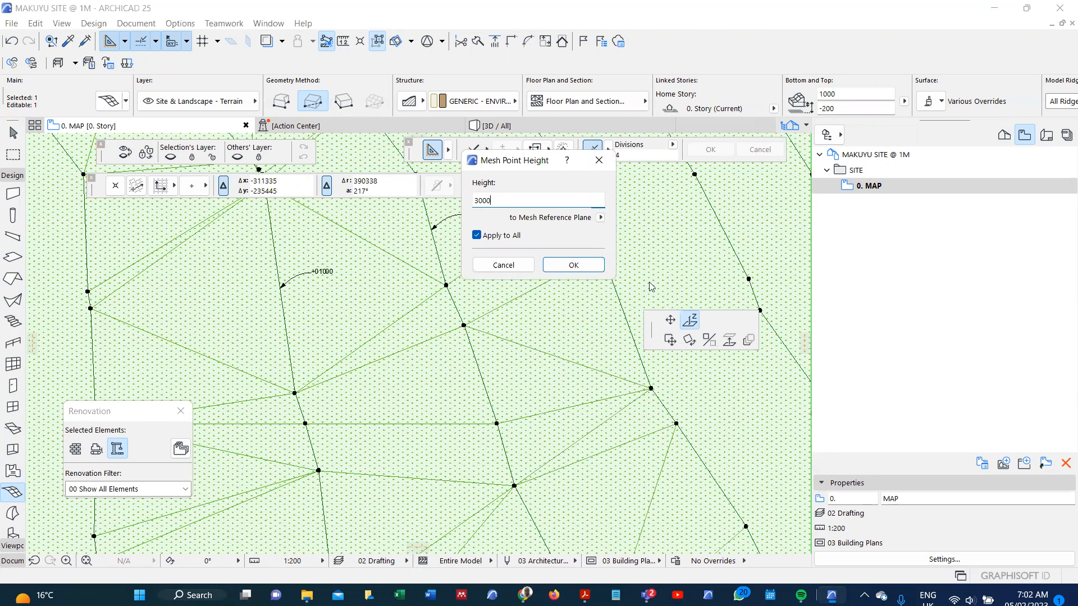
{"action": "left_click_drag", "start_coordinate": [505, 199], "coordinate": [438, 202]}
{"action": "left_click", "coordinate": [573, 265]}
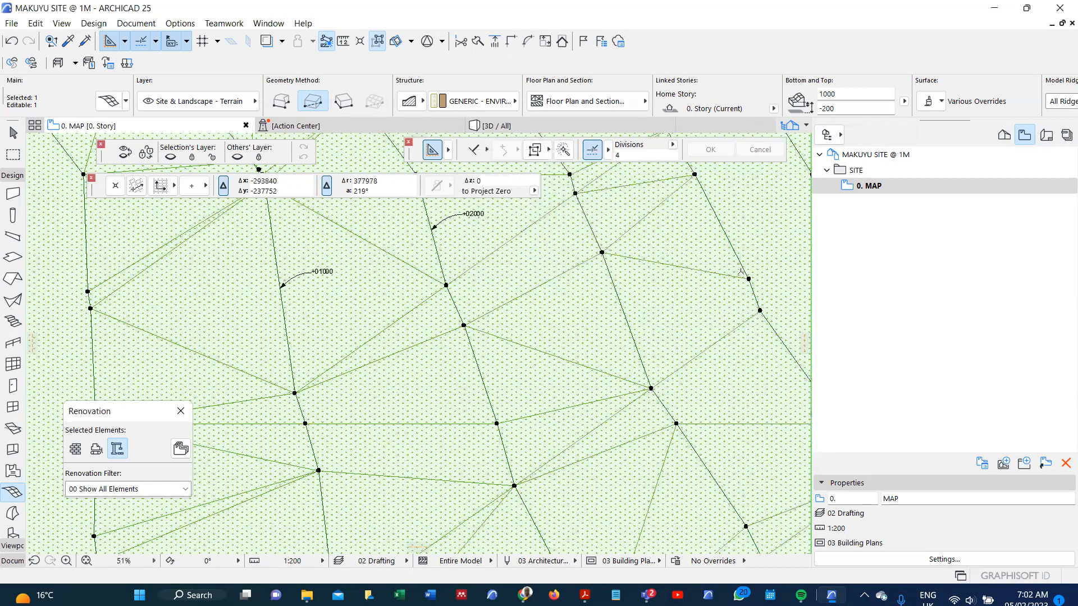
{"action": "left_click", "coordinate": [749, 279]}
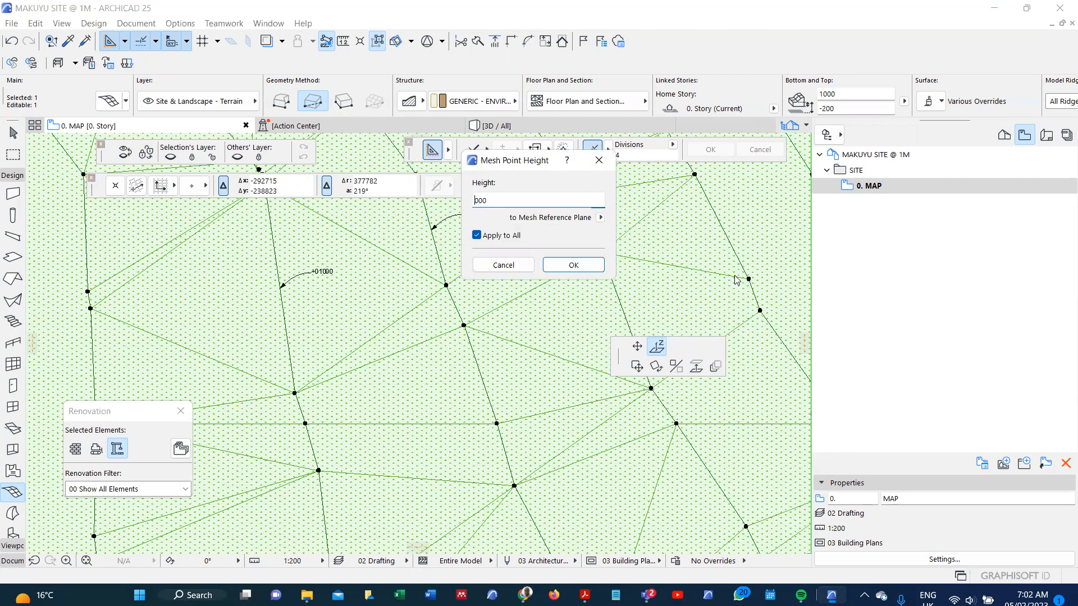
{"action": "type", "text": "4"}
{"action": "key", "text": "Return"}
Elevate the sixth and seventh contours to mesh point heights of 5000 and 6000, applied to all their points
{"action": "scroll", "coordinate": [462, 353], "scroll_direction": "down", "scroll_amount": 1}
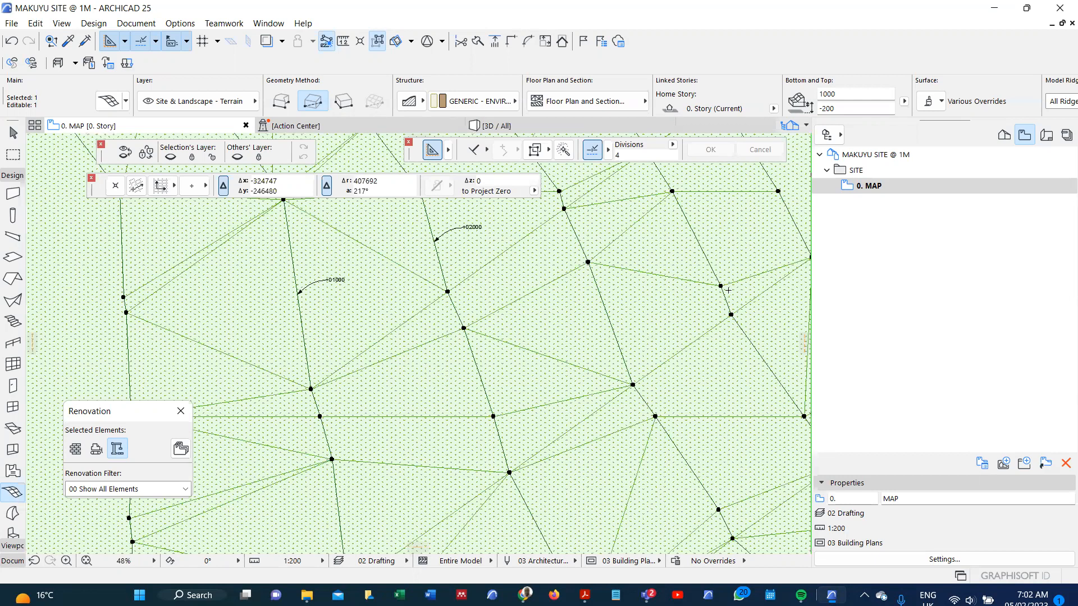
{"action": "scroll", "coordinate": [529, 308], "scroll_direction": "down", "scroll_amount": 2}
{"action": "left_click", "coordinate": [544, 330]}
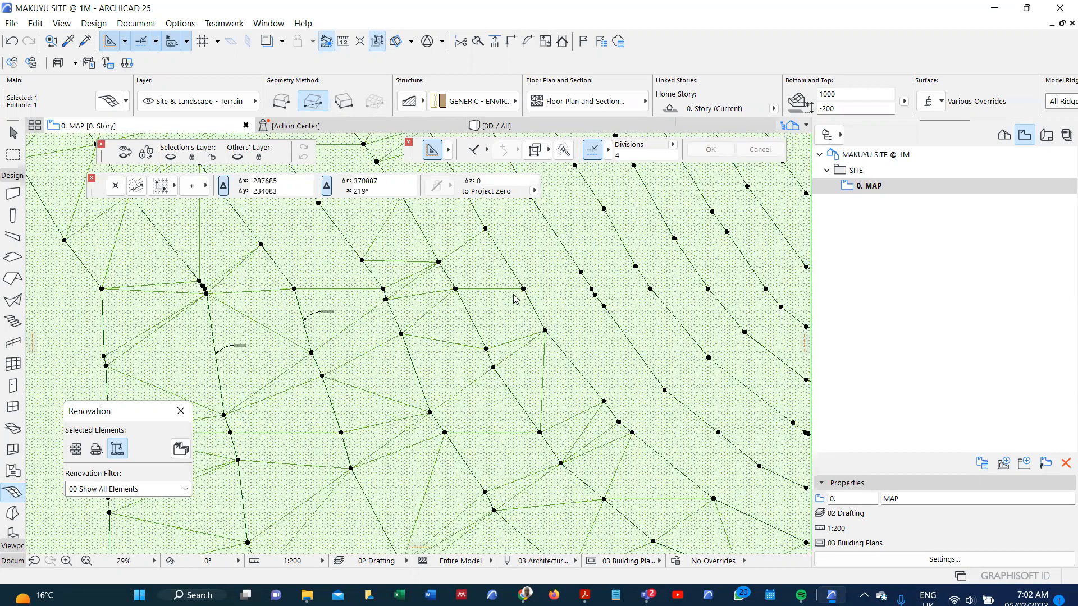
{"action": "type", "text": "1000"}
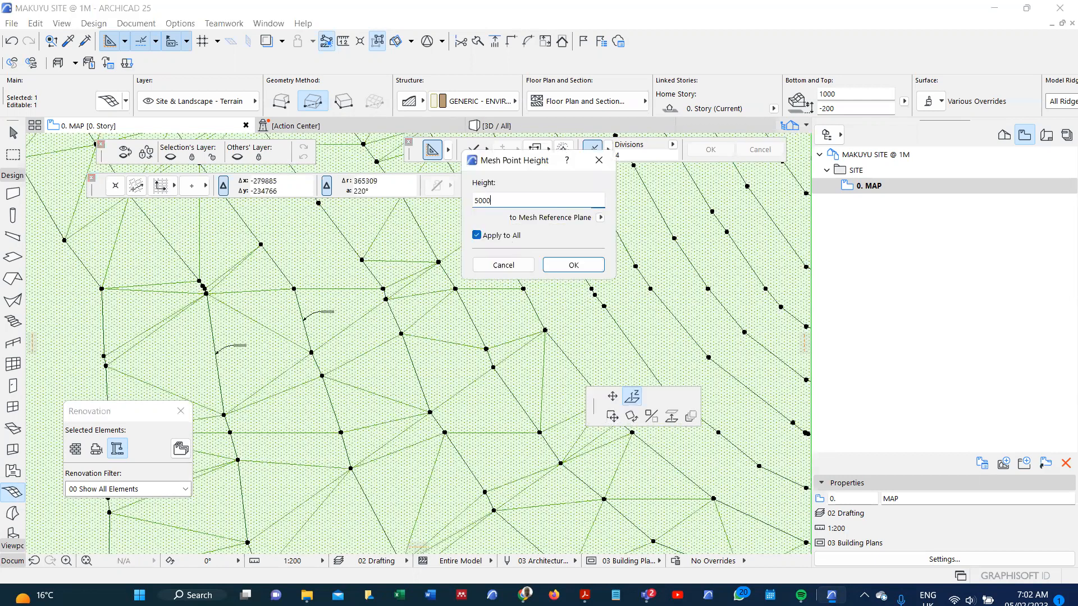
{"action": "key", "text": "Return"}
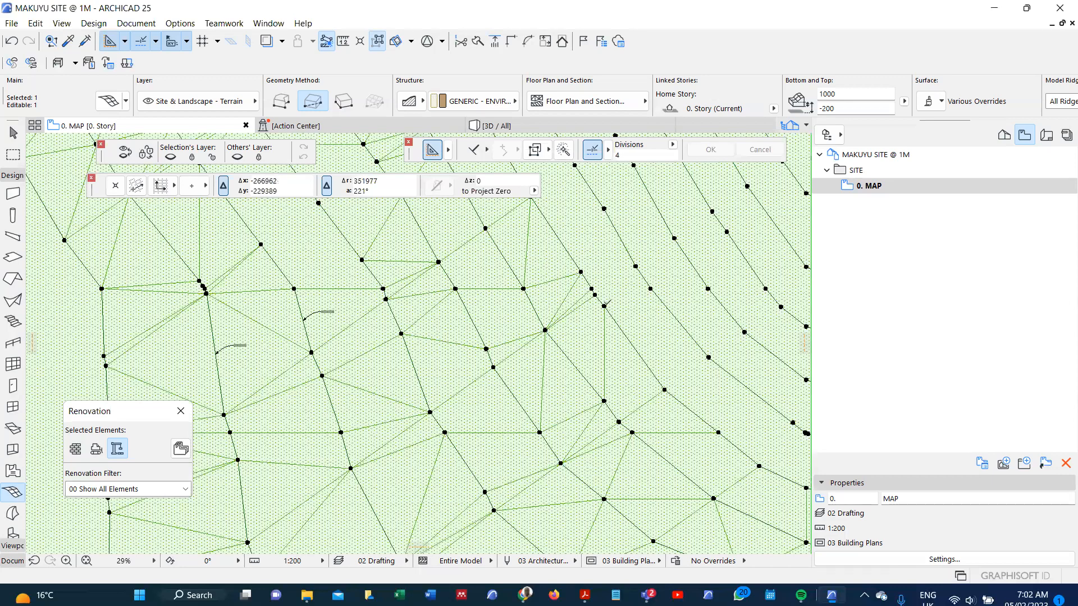
{"action": "left_click", "coordinate": [604, 306]}
{"action": "type", "text": "6000"}
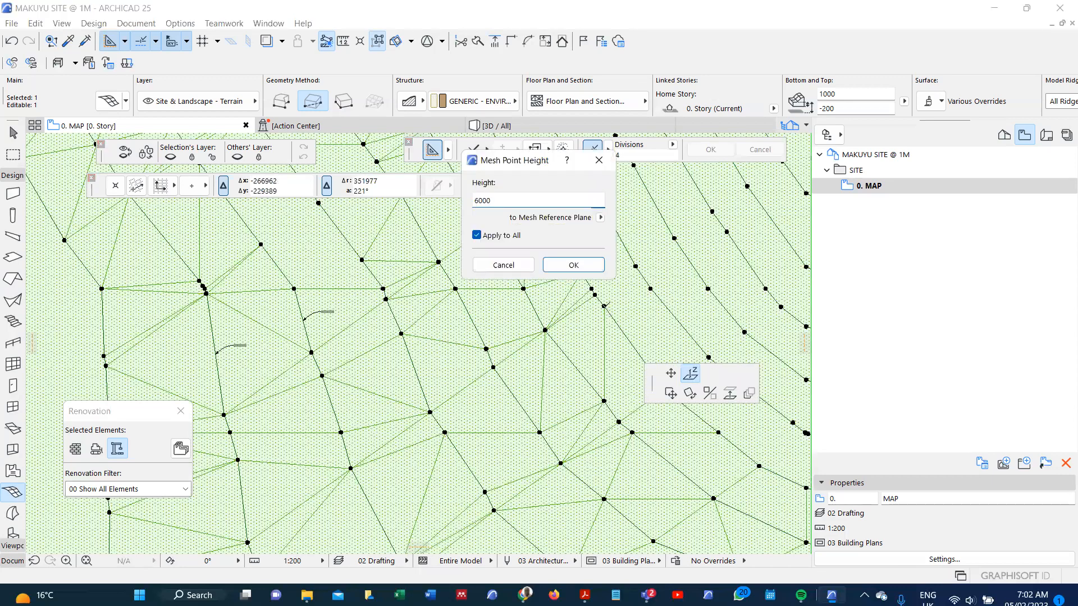
{"action": "key", "text": "Return"}
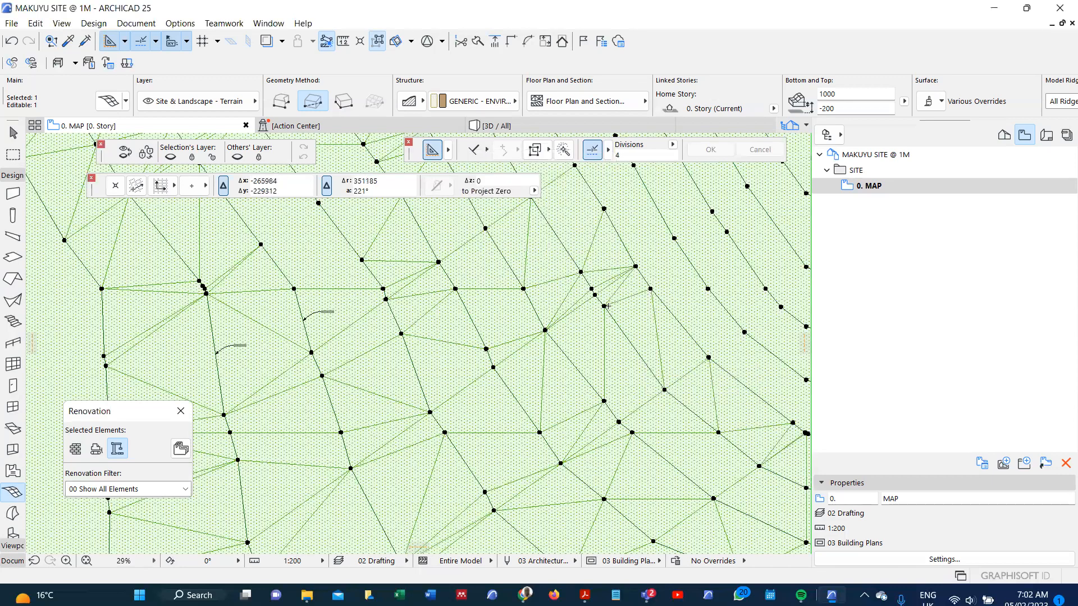
Raise the eighth and ninth contours to mesh point heights of 7000 and 8000 along their full length
{"action": "left_click", "coordinate": [651, 290]}
{"action": "left_click", "coordinate": [652, 290]}
{"action": "type", "text": "7000"}
{"action": "key", "text": "Return"}
{"action": "left_click", "coordinate": [709, 289]}
{"action": "left_click", "coordinate": [709, 289]}
{"action": "type", "text": "8000"}
{"action": "key", "text": "Return"}
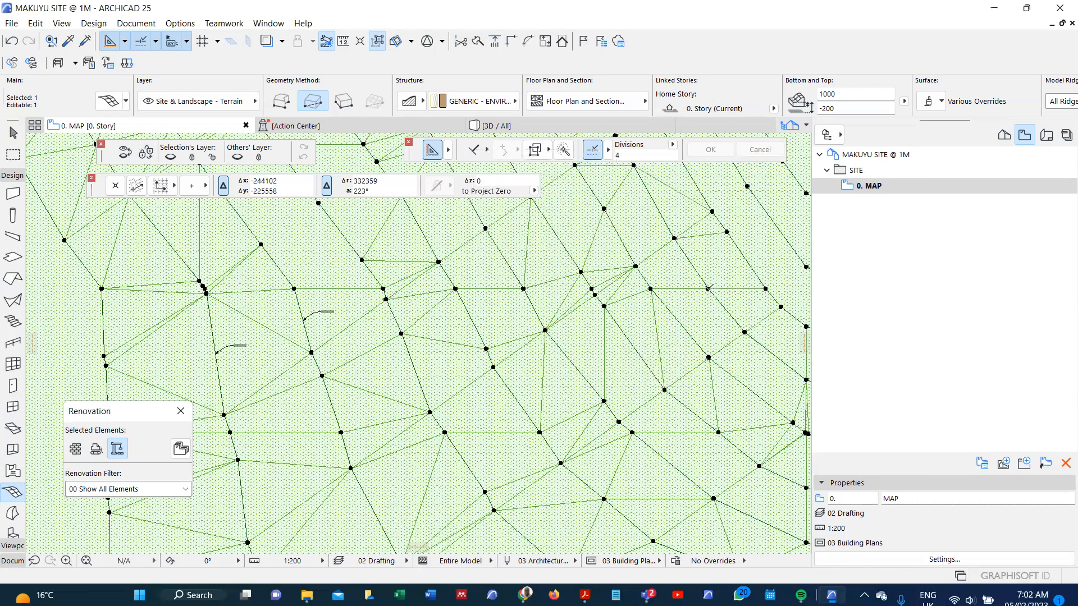
Raise the tenth and eleventh contours in turn, continuing the 1000 height interval after the 8000 contour
{"action": "left_click", "coordinate": [765, 288]}
{"action": "left_click", "coordinate": [766, 288]}
{"action": "type", "text": "900"}
{"action": "key", "text": "Return"}
{"action": "scroll", "coordinate": [564, 364], "scroll_direction": "down", "scroll_amount": 1}
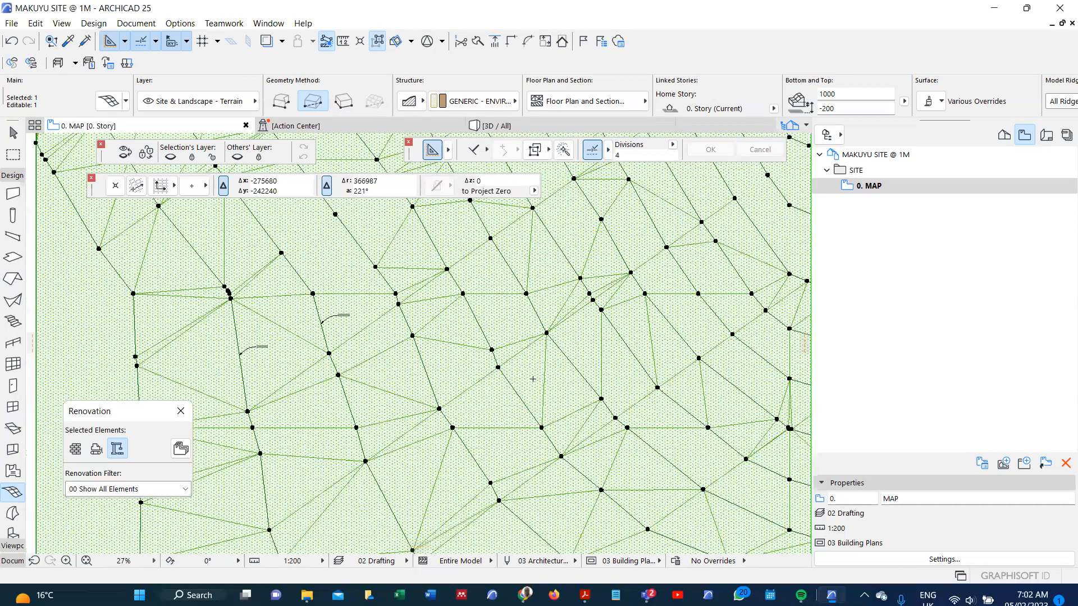
{"action": "scroll", "coordinate": [628, 355], "scroll_direction": "down", "scroll_amount": 4}
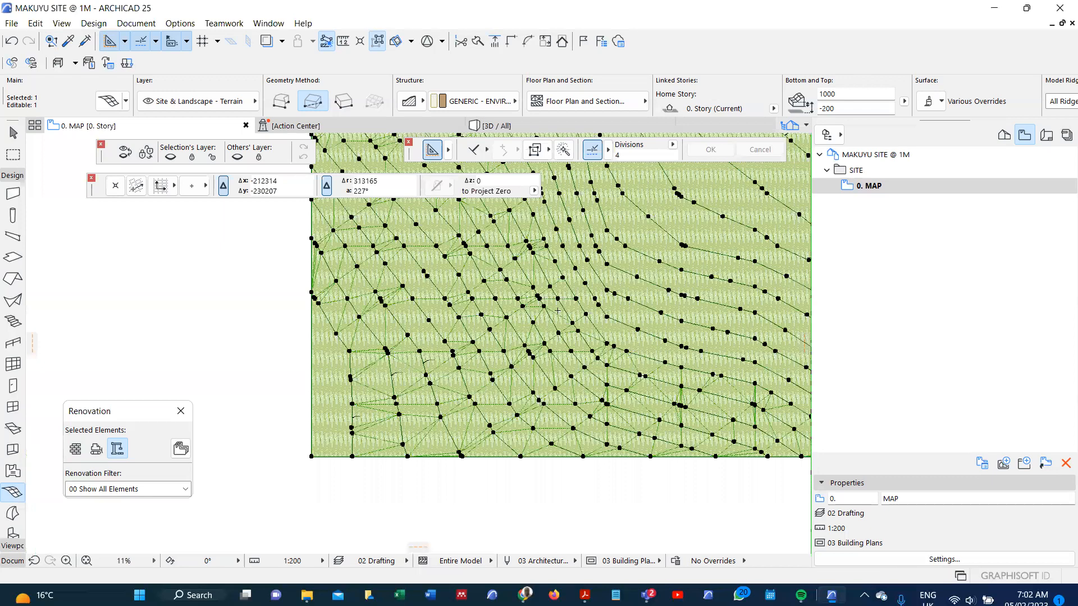
{"action": "scroll", "coordinate": [558, 311], "scroll_direction": "up", "scroll_amount": 2}
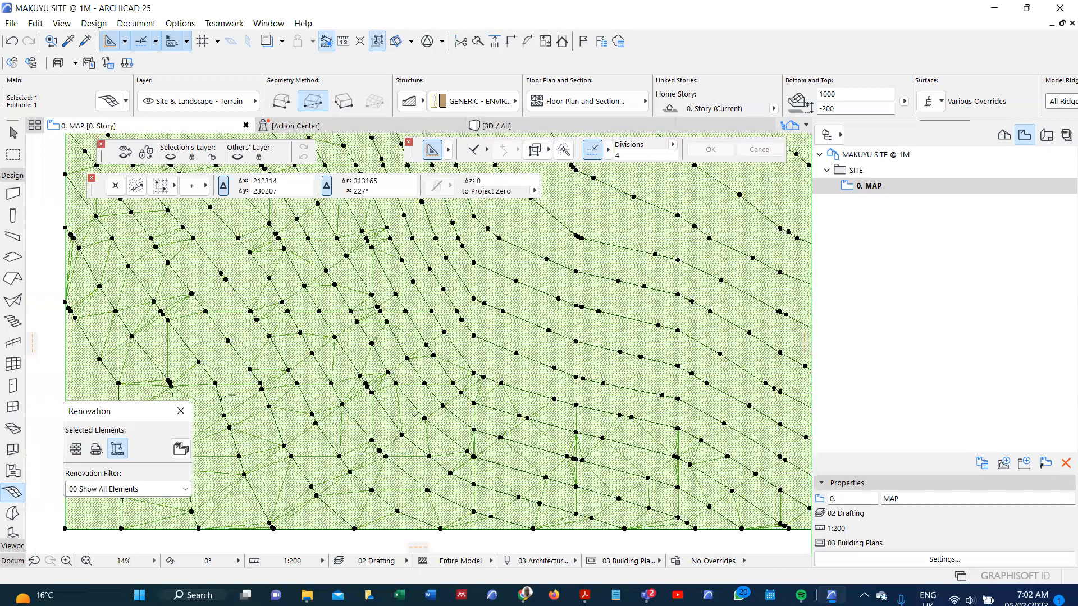
{"action": "scroll", "coordinate": [417, 414], "scroll_direction": "up", "scroll_amount": 4}
{"action": "left_click", "coordinate": [414, 419]}
{"action": "type", "text": "10"}
{"action": "key", "text": "Return"}
Set the twelfth contour's points to a height of 11000 and the thirteenth contour's points one 1000 interval higher
{"action": "left_click", "coordinate": [513, 371]}
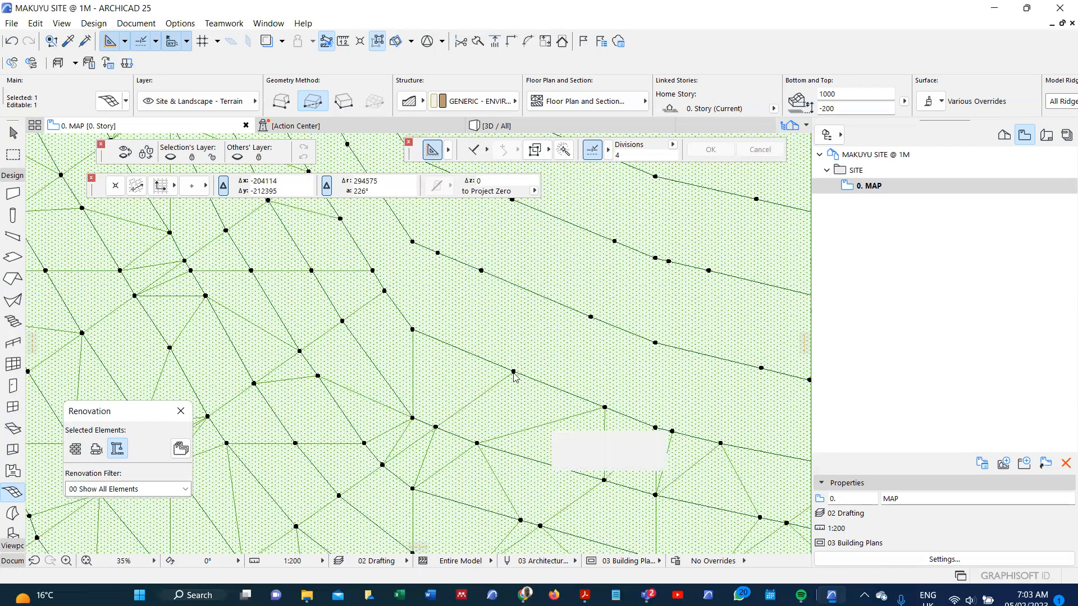
{"action": "left_click", "coordinate": [513, 371]}
{"action": "type", "text": "11000"}
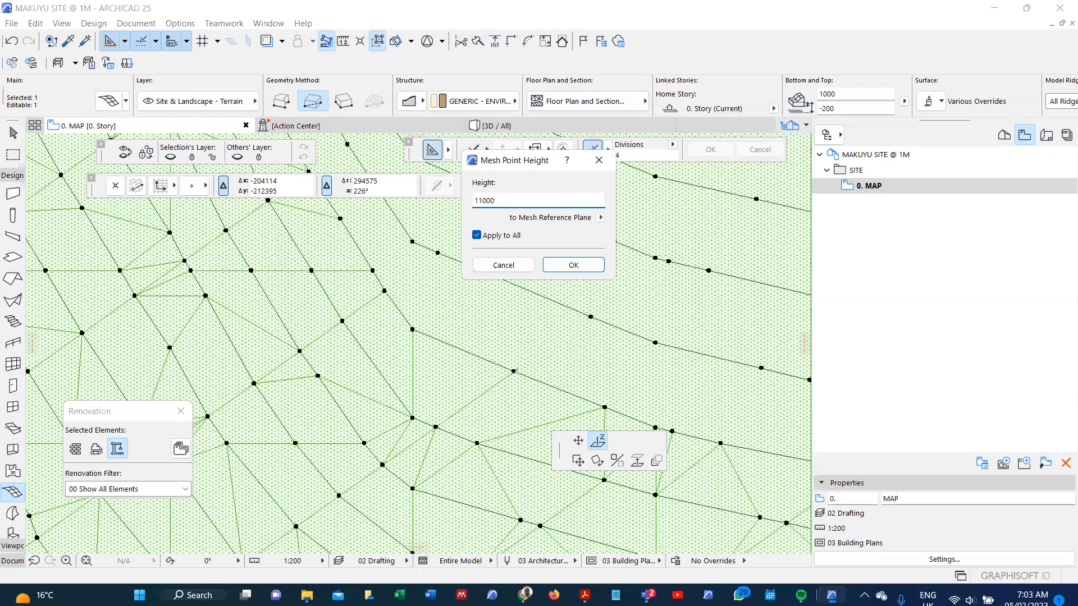
{"action": "key", "text": "Return"}
{"action": "left_click", "coordinate": [592, 317]}
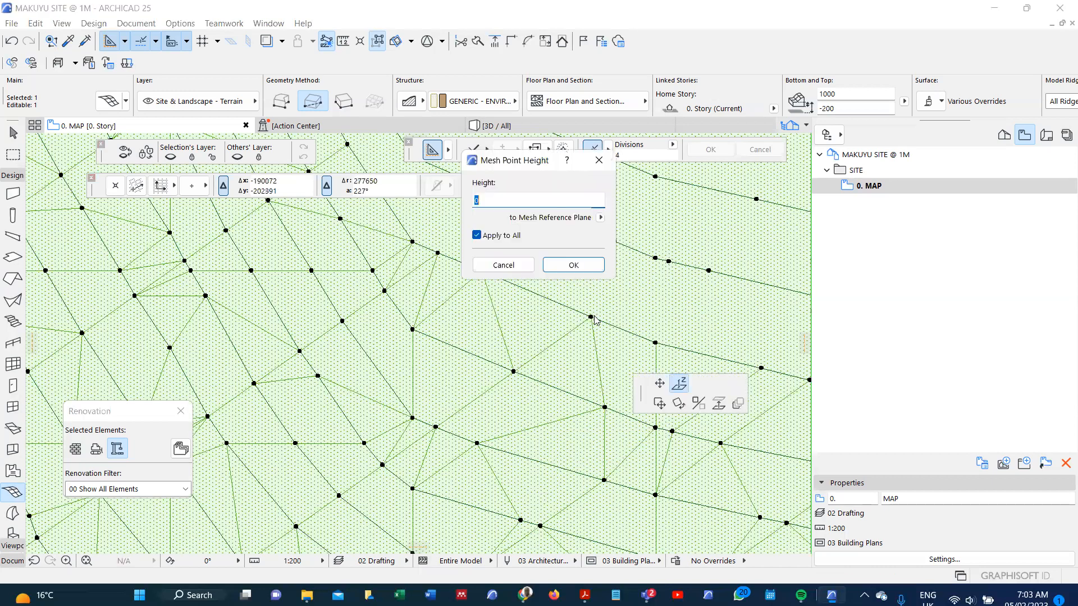
{"action": "type", "text": "1"}
{"action": "key", "text": "Return"}
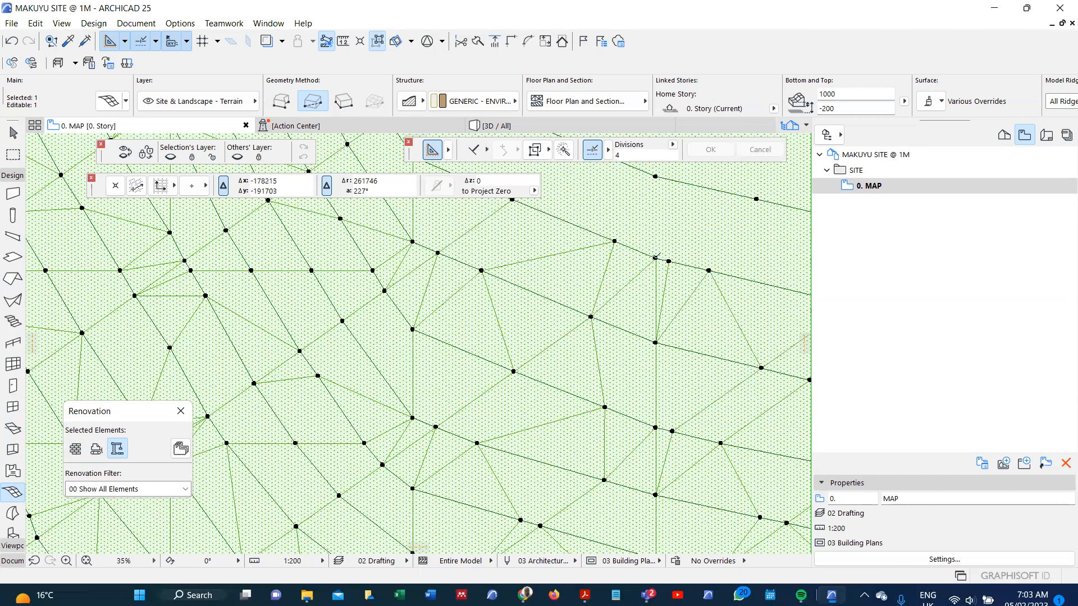
Elevate the fourteenth contour to 13000 and the fifteenth contour to 14000, applied to all their points
{"action": "left_click", "coordinate": [655, 258]}
{"action": "type", "text": "13000"}
{"action": "key", "text": "Return"}
{"action": "scroll", "coordinate": [391, 428], "scroll_direction": "down", "scroll_amount": 1}
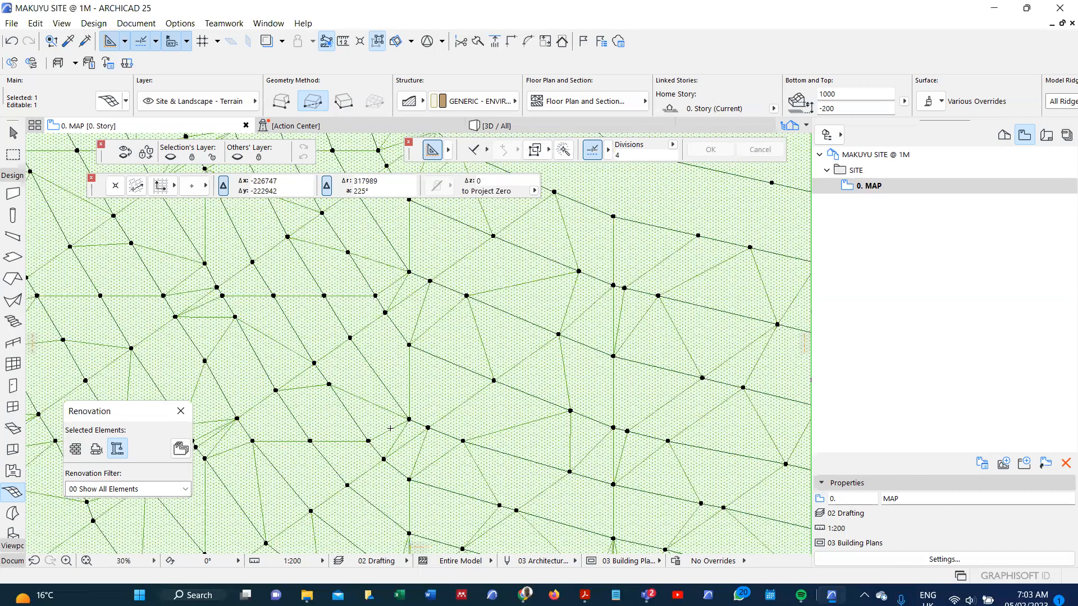
{"action": "scroll", "coordinate": [466, 418], "scroll_direction": "down", "scroll_amount": 1}
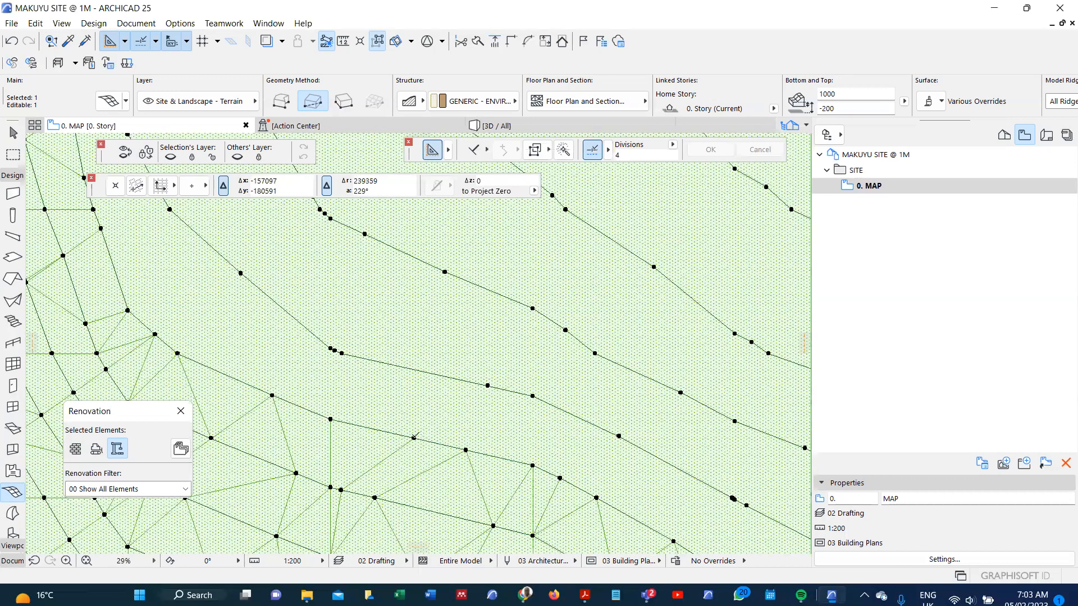
{"action": "left_click", "coordinate": [413, 438]}
{"action": "left_click", "coordinate": [499, 504]}
{"action": "type", "text": "14000"}
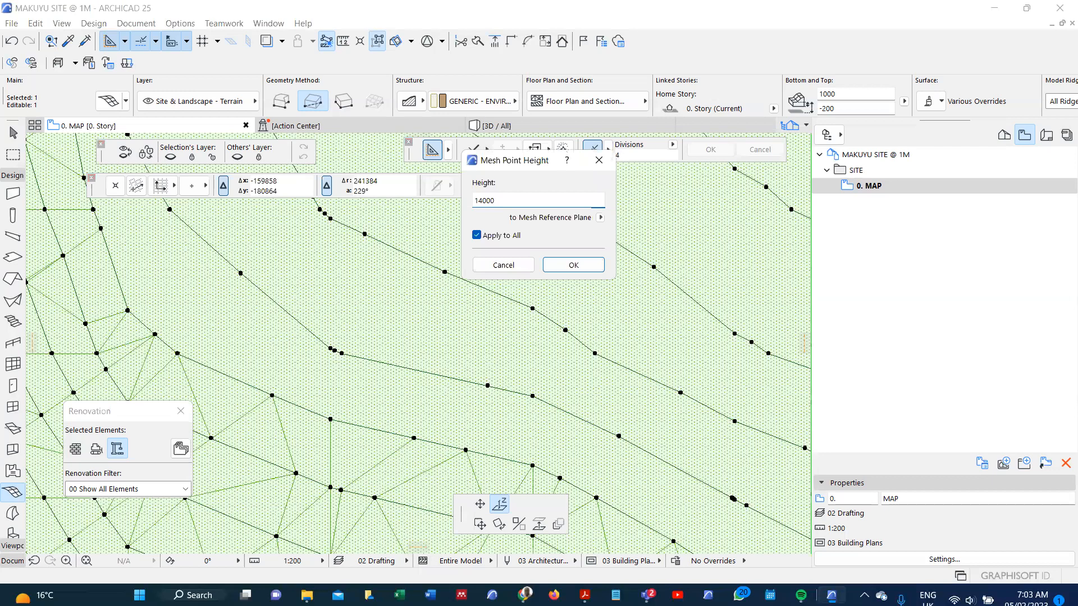
{"action": "key", "text": "Return"}
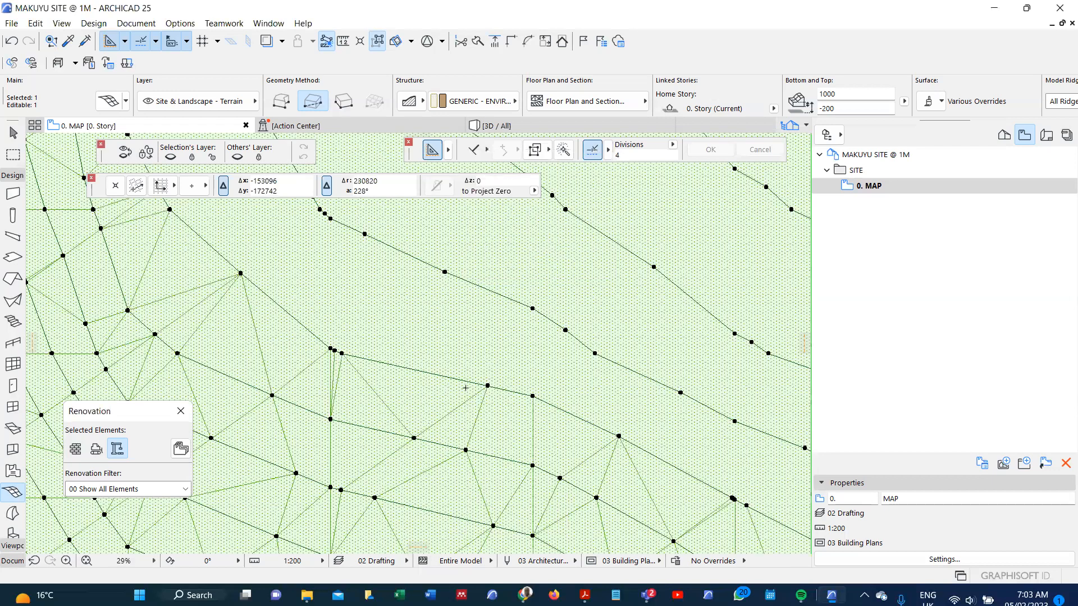
Raise the sixteenth contour to 15000 and set the heights of the two neighbouring contours to its northeast, following the 1000 interval
{"action": "left_click", "coordinate": [487, 386]}
{"action": "type", "text": "15000"}
{"action": "key", "text": "Return"}
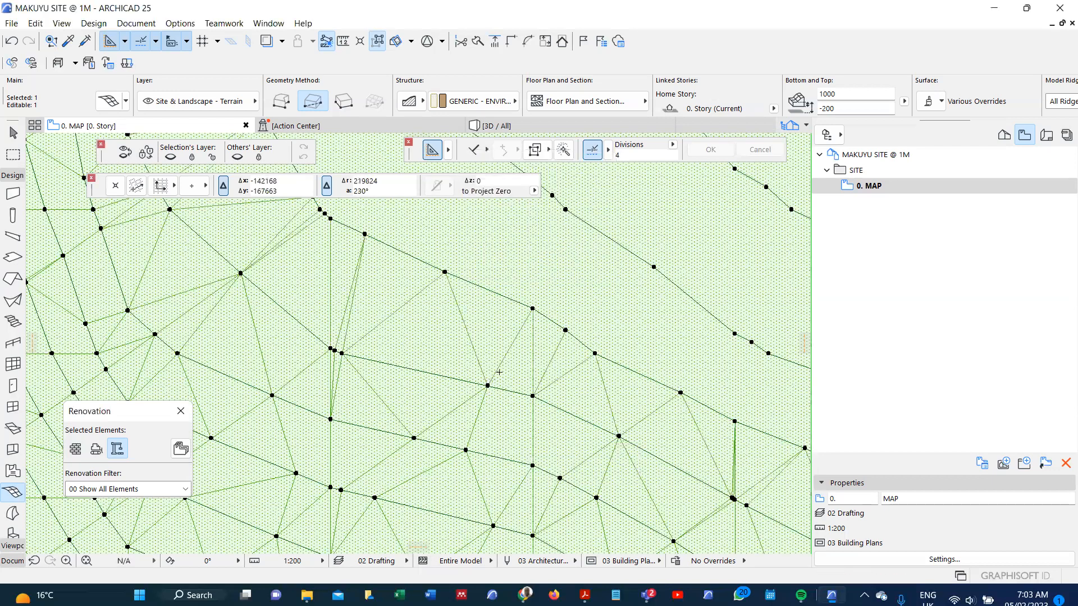
{"action": "left_click", "coordinate": [532, 308]}
{"action": "type", "text": "15000"}
{"action": "key", "text": "Return"}
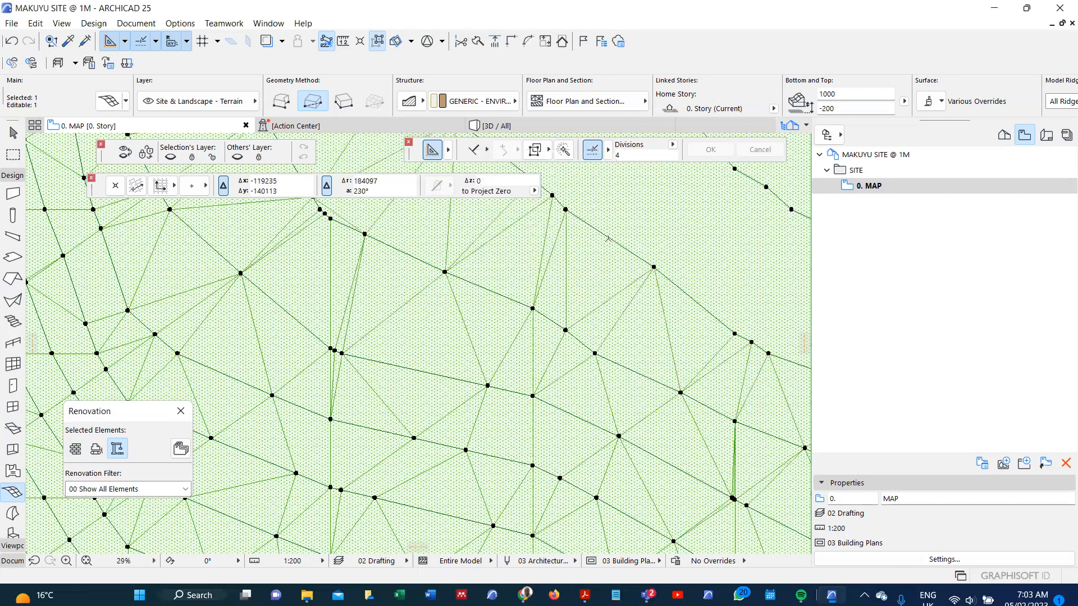
{"action": "left_click", "coordinate": [654, 267]}
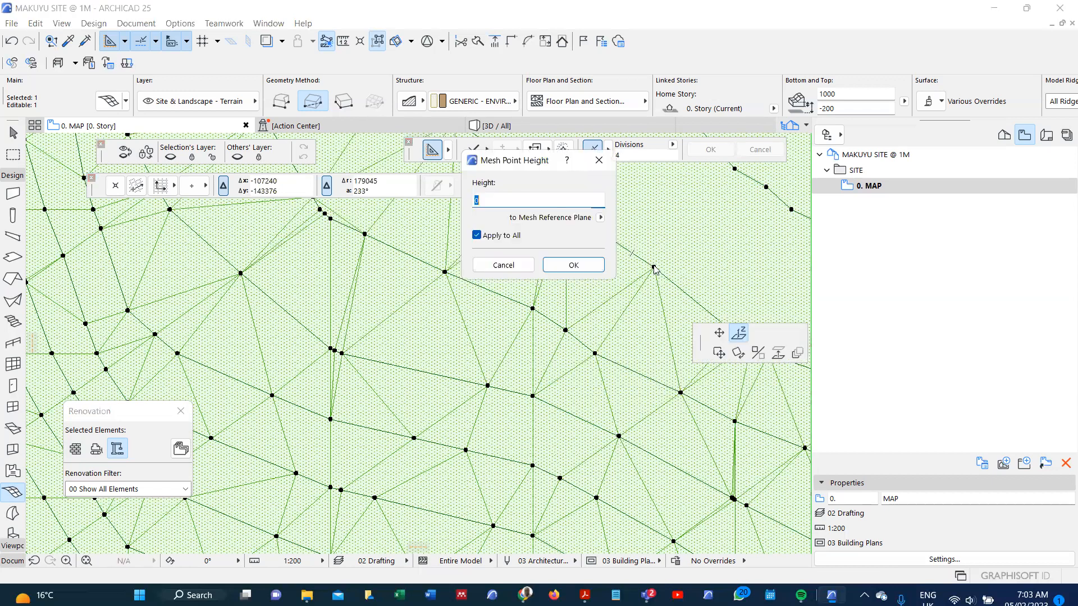
{"action": "type", "text": "15000"}
{"action": "key", "text": "Return"}
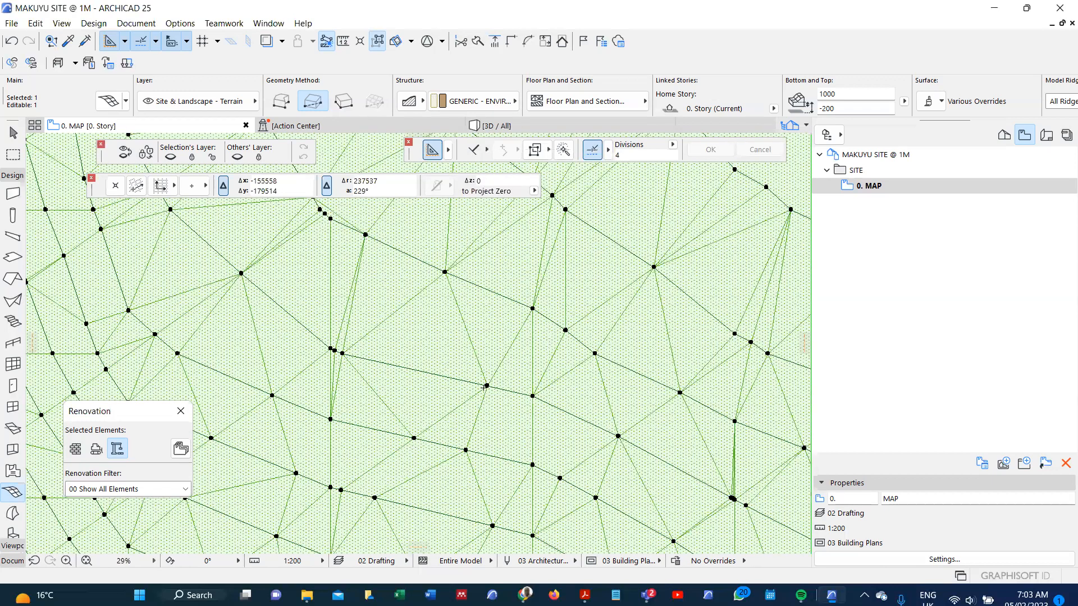
Set the height of the next contour to the northeast, following the 1000 interval and applying it to all its points
{"action": "scroll", "coordinate": [485, 387], "scroll_direction": "down", "scroll_amount": 4}
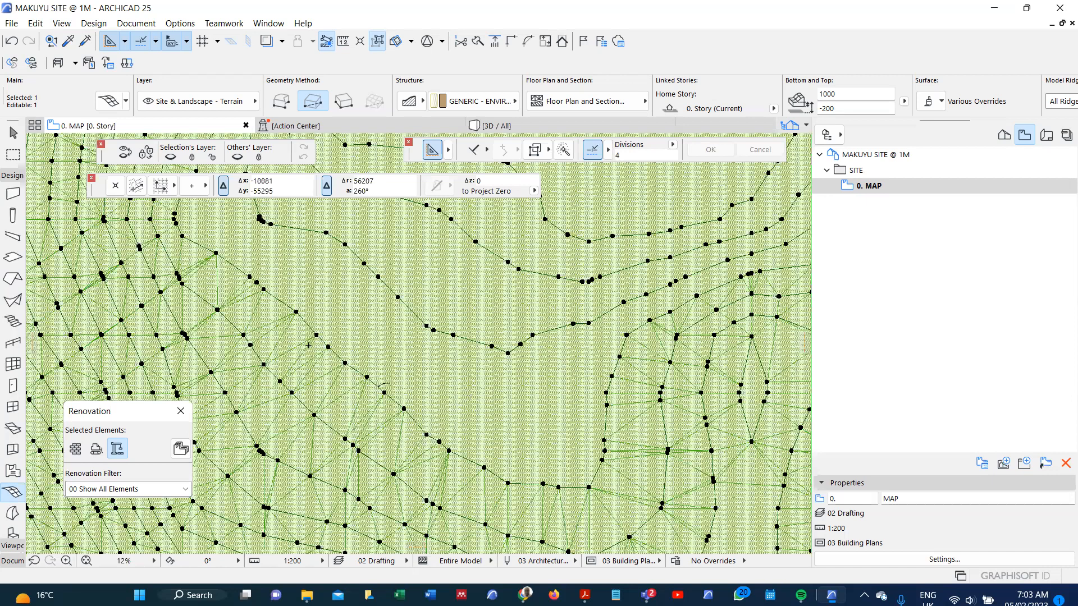
{"action": "scroll", "coordinate": [280, 319], "scroll_direction": "up", "scroll_amount": 8}
{"action": "scroll", "coordinate": [409, 317], "scroll_direction": "down", "scroll_amount": 5}
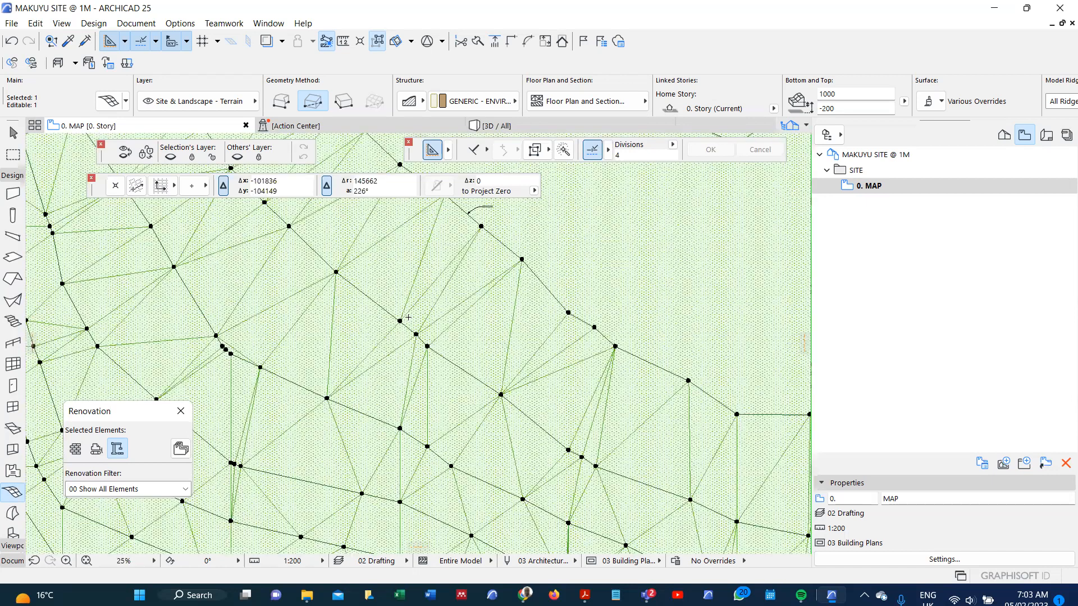
{"action": "scroll", "coordinate": [433, 357], "scroll_direction": "up", "scroll_amount": 2}
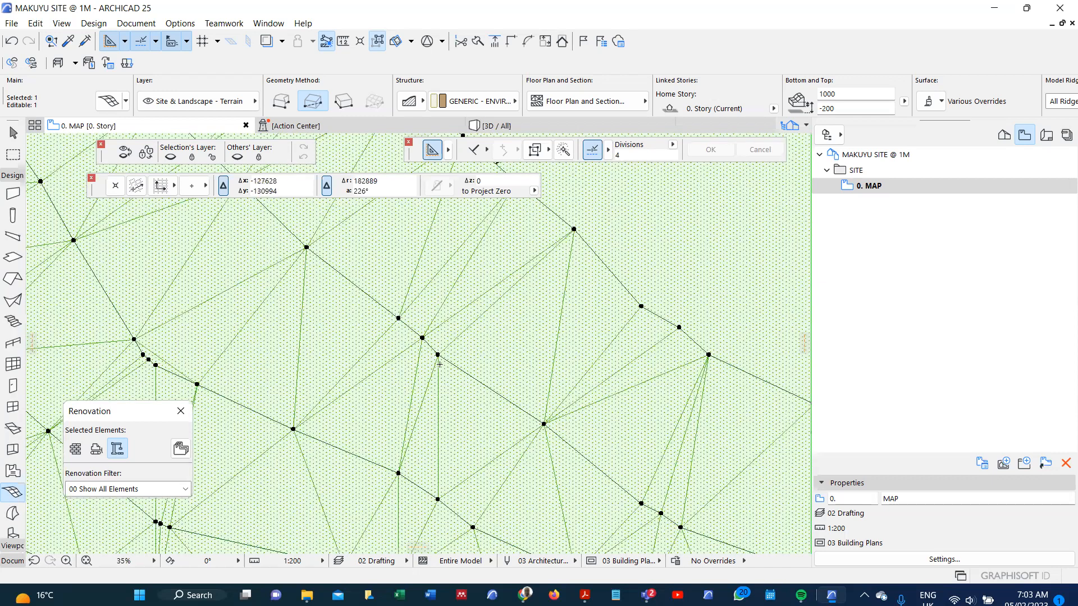
{"action": "left_click", "coordinate": [438, 355]}
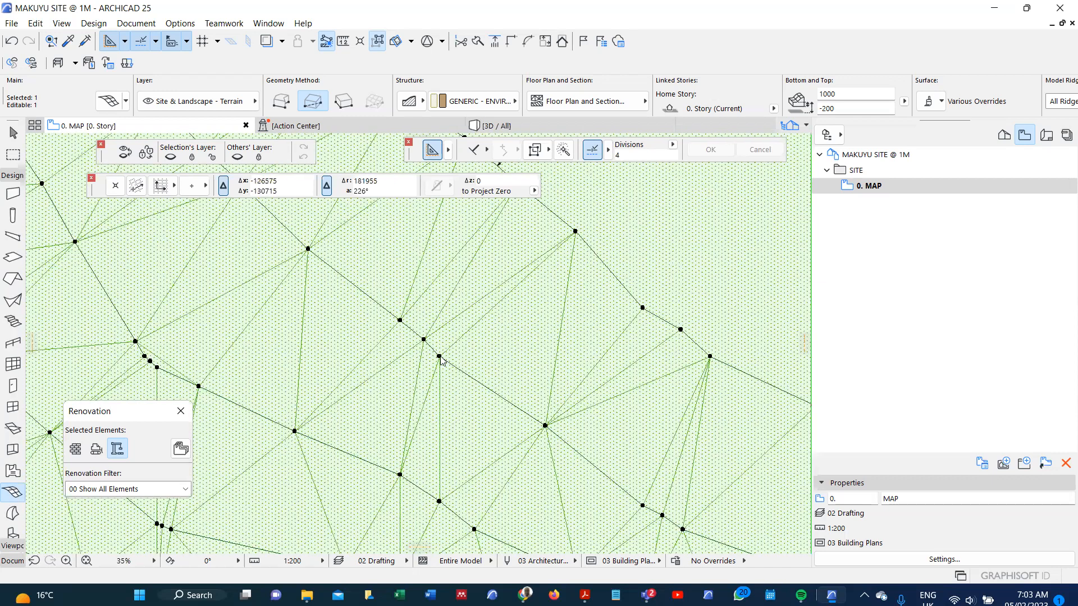
{"action": "left_click", "coordinate": [589, 268]}
Find the labelled contour bordering the flat central area on its southwest side and set all its points to a height of 18000
{"action": "scroll", "coordinate": [435, 425], "scroll_direction": "down", "scroll_amount": 10}
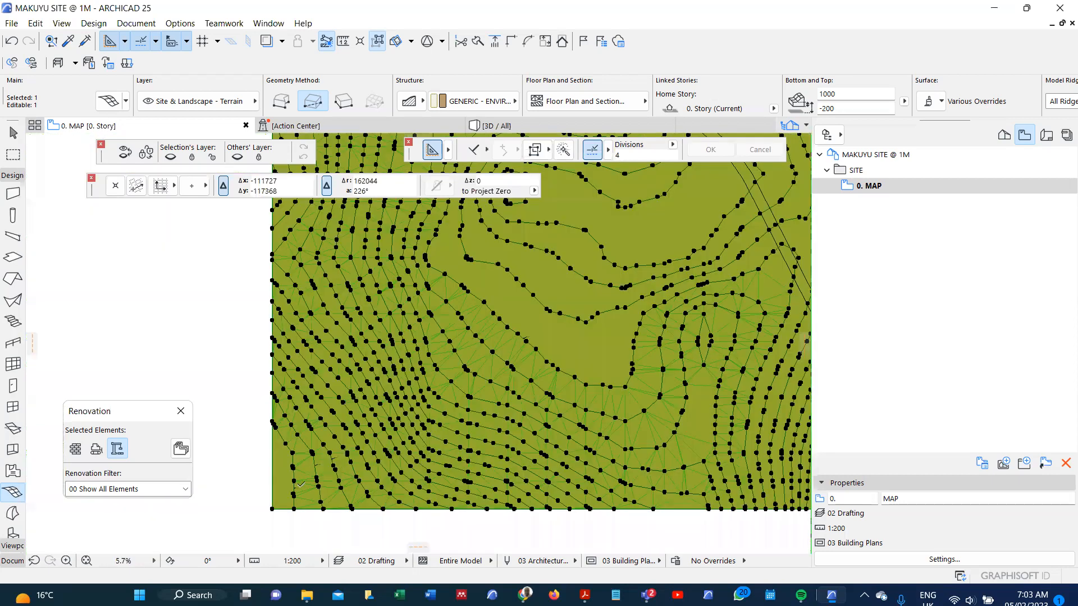
{"action": "scroll", "coordinate": [441, 307], "scroll_direction": "up", "scroll_amount": 5}
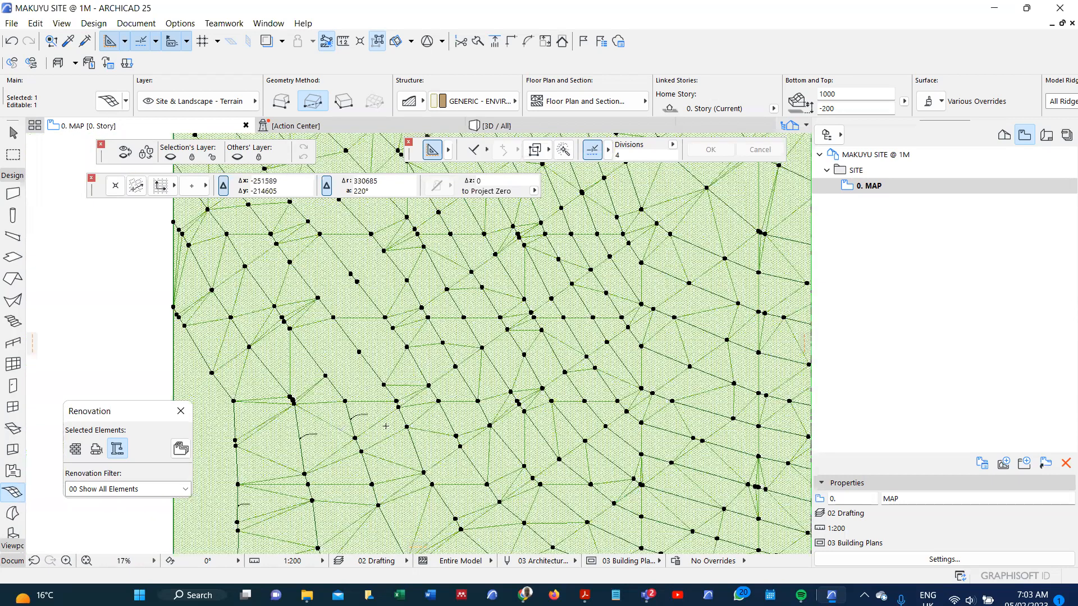
{"action": "scroll", "coordinate": [390, 432], "scroll_direction": "down", "scroll_amount": 4}
{"action": "scroll", "coordinate": [506, 393], "scroll_direction": "up", "scroll_amount": 3}
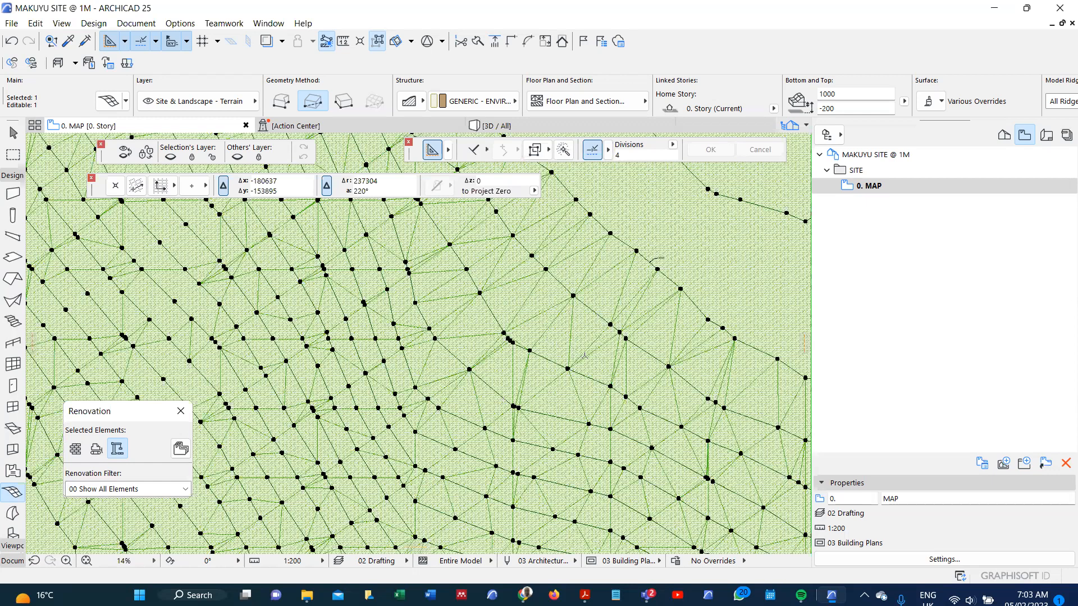
{"action": "scroll", "coordinate": [584, 355], "scroll_direction": "up", "scroll_amount": 7}
{"action": "scroll", "coordinate": [467, 285], "scroll_direction": "down", "scroll_amount": 3}
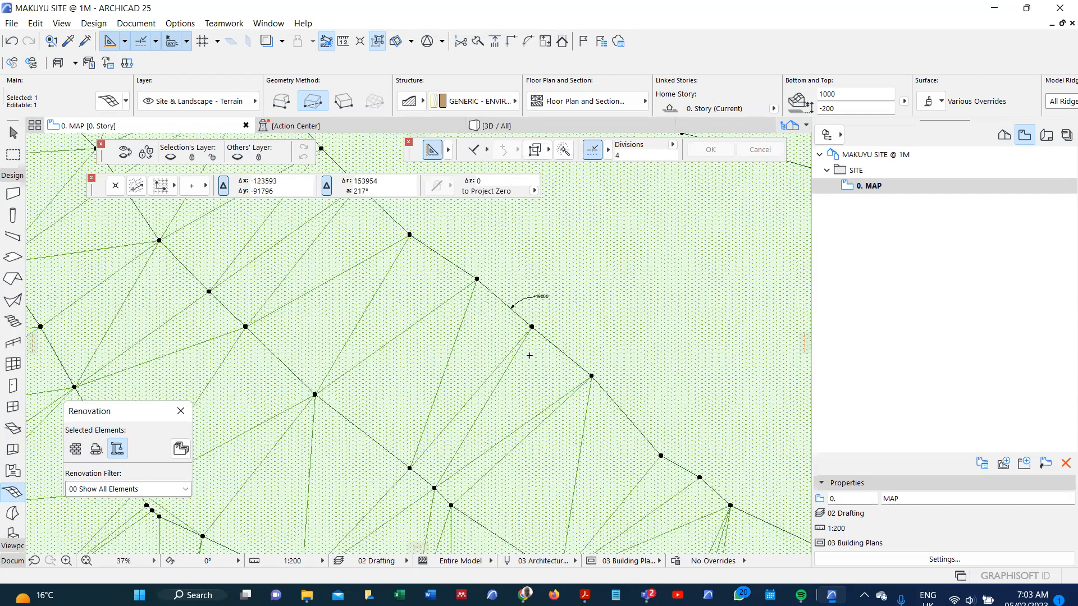
{"action": "scroll", "coordinate": [576, 323], "scroll_direction": "up", "scroll_amount": 3}
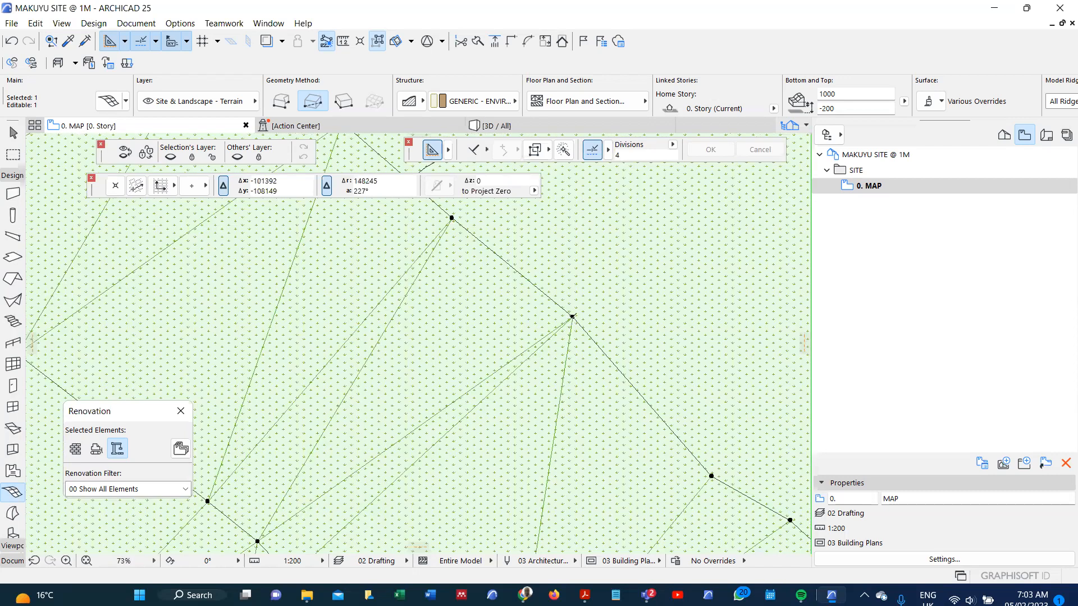
{"action": "left_click", "coordinate": [572, 316]}
{"action": "type", "text": "18000"}
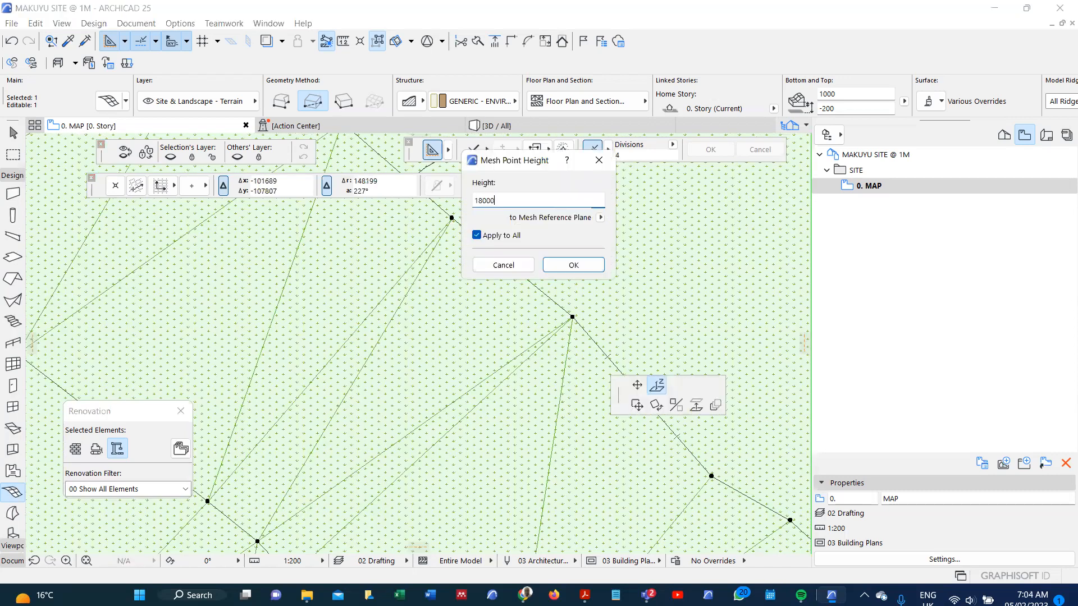
{"action": "key", "text": "Return"}
Raise the next two contours inward of the 18000 contour in turn, one 1000 interval apart, applied to all their points
{"action": "scroll", "coordinate": [511, 341], "scroll_direction": "down", "scroll_amount": 3}
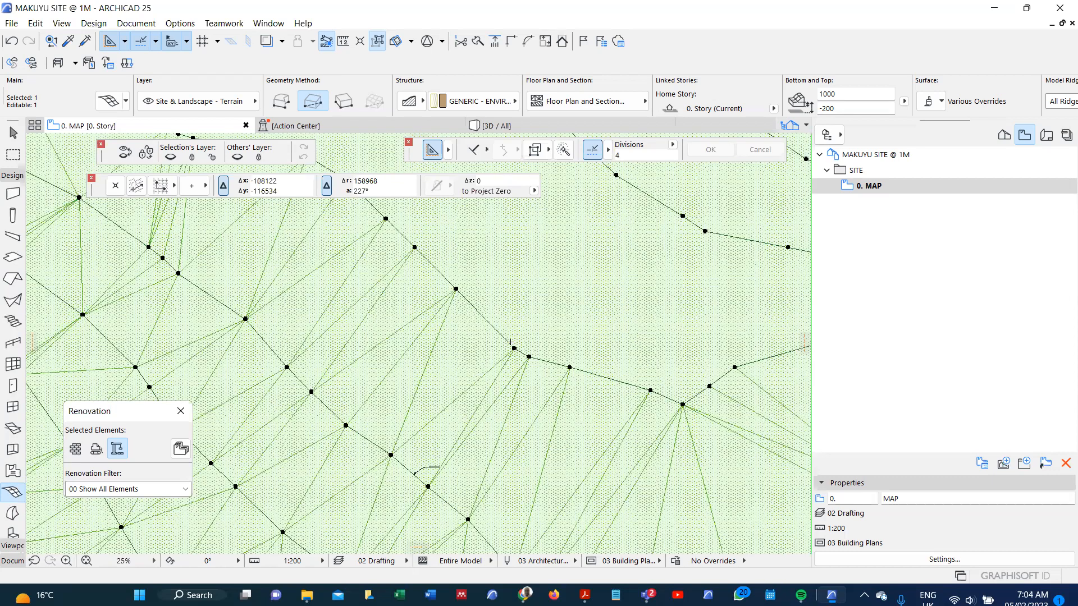
{"action": "left_click", "coordinate": [515, 349]}
{"action": "left_click", "coordinate": [601, 415]}
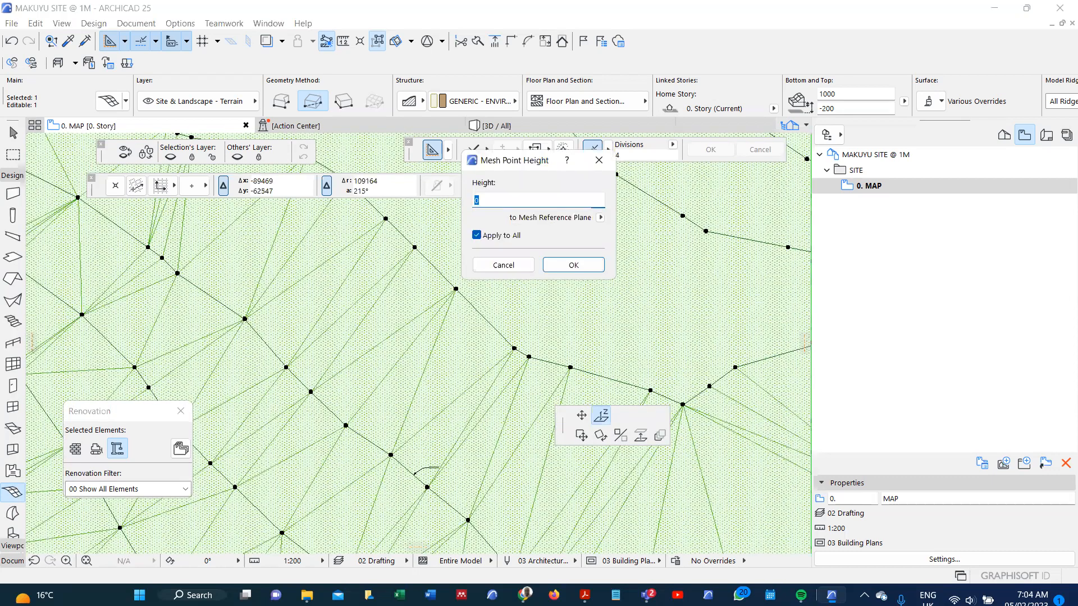
{"action": "key", "text": "Return"}
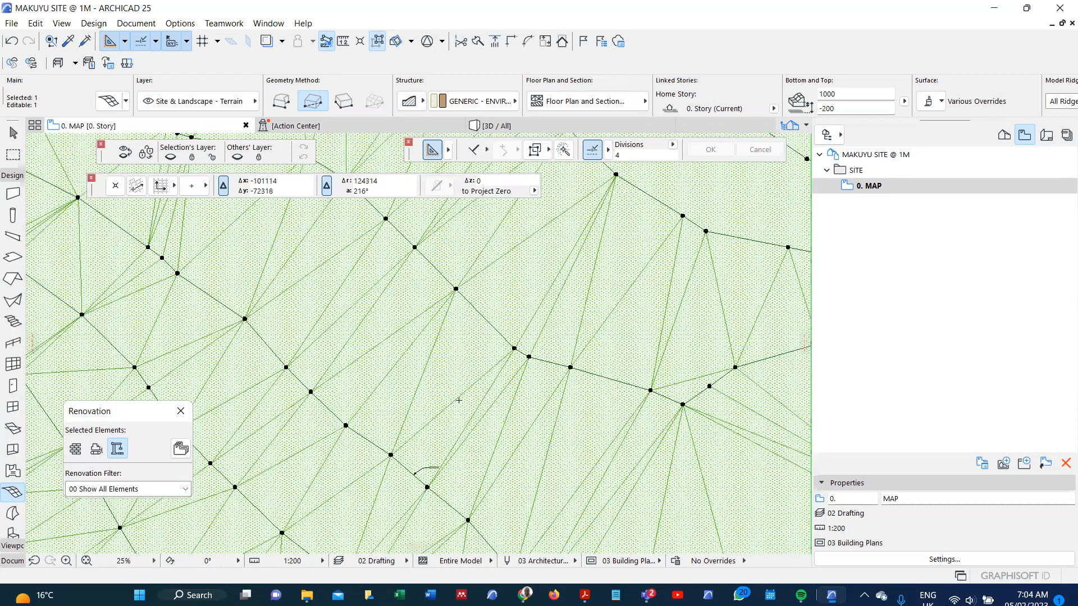
{"action": "scroll", "coordinate": [500, 348], "scroll_direction": "down", "scroll_amount": 1}
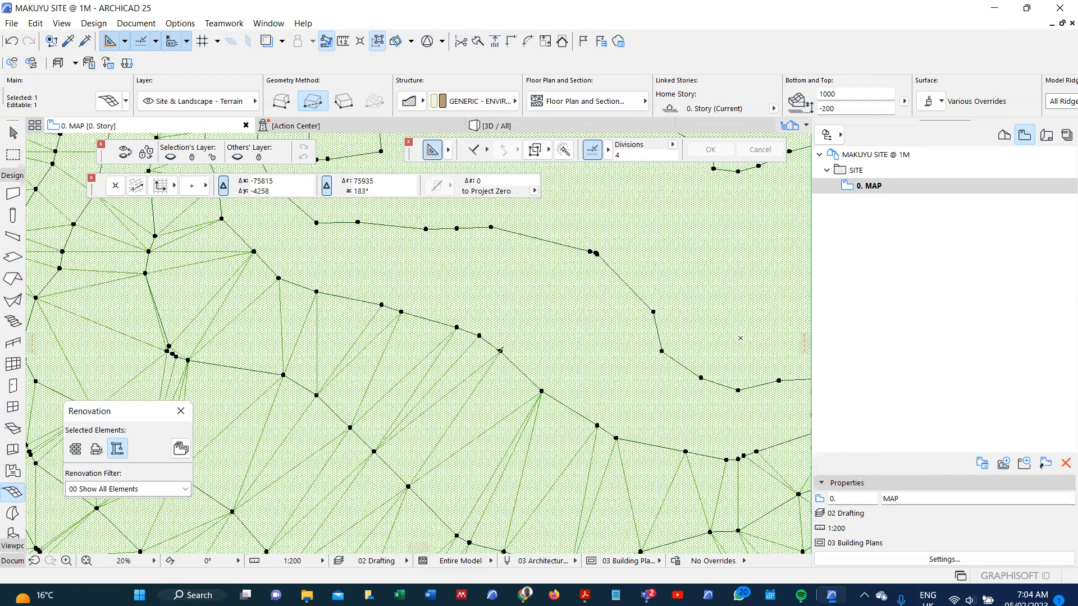
{"action": "left_click", "coordinate": [500, 352]}
{"action": "left_click", "coordinate": [584, 419]}
{"action": "type", "text": "1003"}
{"action": "key", "text": "Return"}
Set the height of the contour just south of the small closed contour, and raise the closed contour labelled +23000 to 23000
{"action": "scroll", "coordinate": [432, 392], "scroll_direction": "up", "scroll_amount": 1}
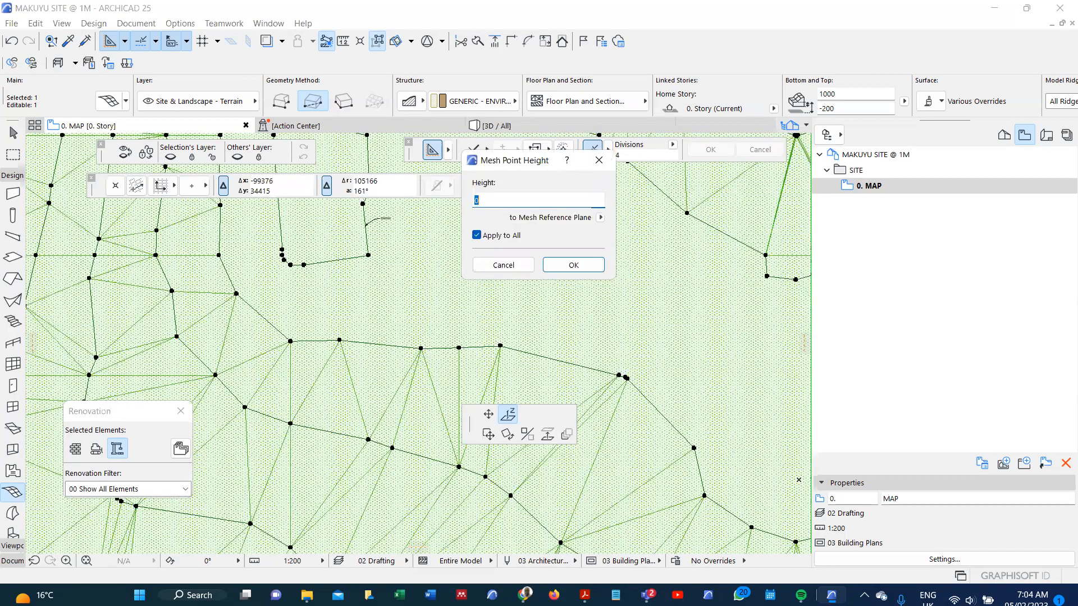
{"action": "type", "text": "15000"}
{"action": "key", "text": "Return"}
{"action": "scroll", "coordinate": [422, 362], "scroll_direction": "down", "scroll_amount": 1}
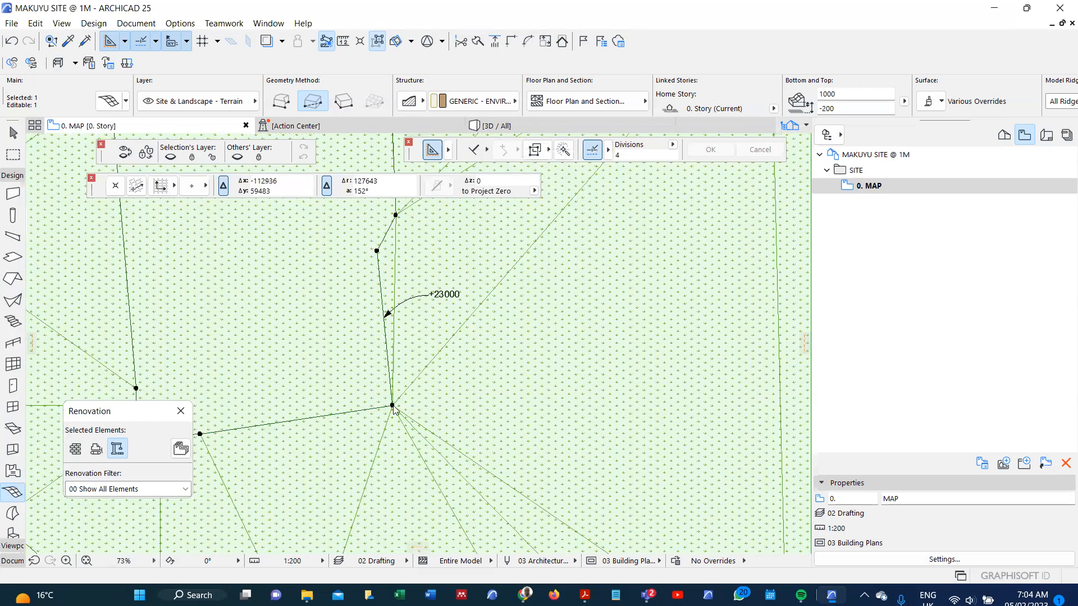
{"action": "left_click", "coordinate": [393, 407]}
{"action": "type", "text": "23000"}
{"action": "key", "text": "Return"}
Examine the contours across the western, southern and southeastern parts of the mesh for ones still without an assigned height
{"action": "scroll", "coordinate": [472, 332], "scroll_direction": "down", "scroll_amount": 1}
{"action": "scroll", "coordinate": [472, 332], "scroll_direction": "down", "scroll_amount": 12}
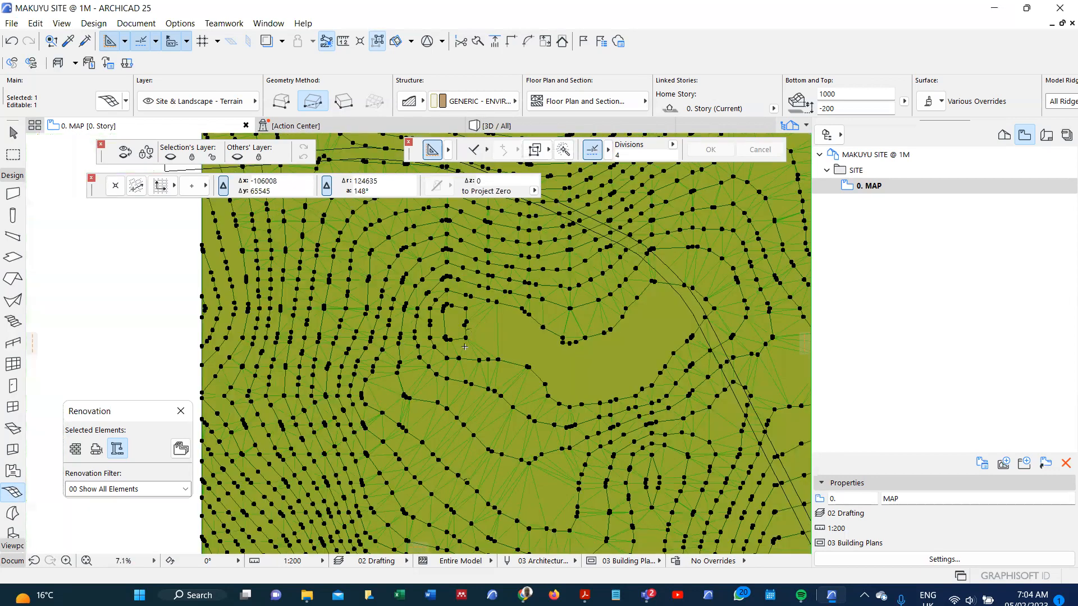
{"action": "scroll", "coordinate": [483, 401], "scroll_direction": "up", "scroll_amount": 2}
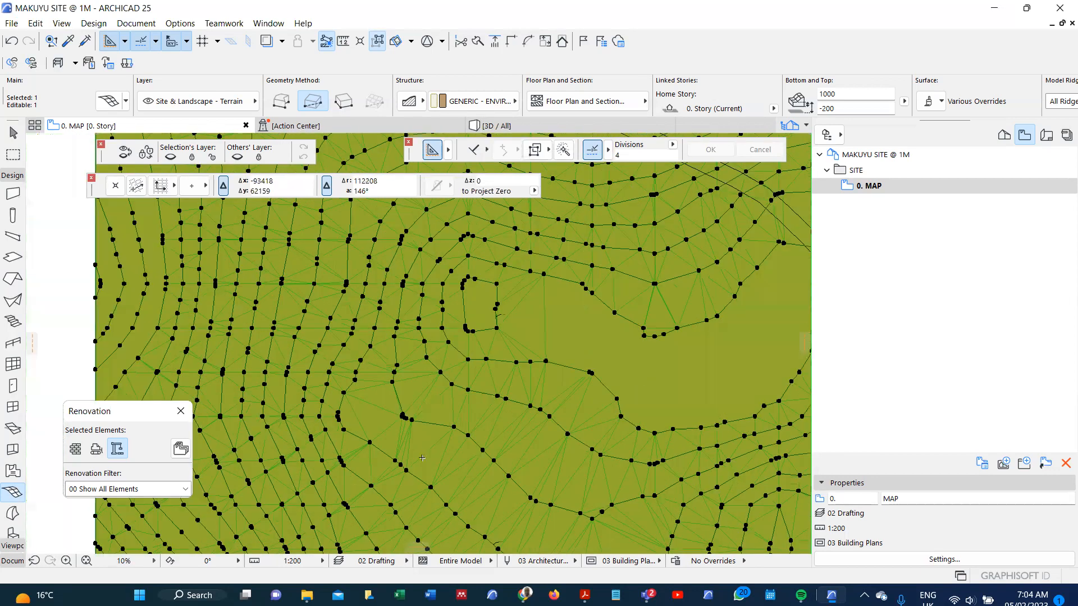
{"action": "scroll", "coordinate": [574, 354], "scroll_direction": "up", "scroll_amount": 2}
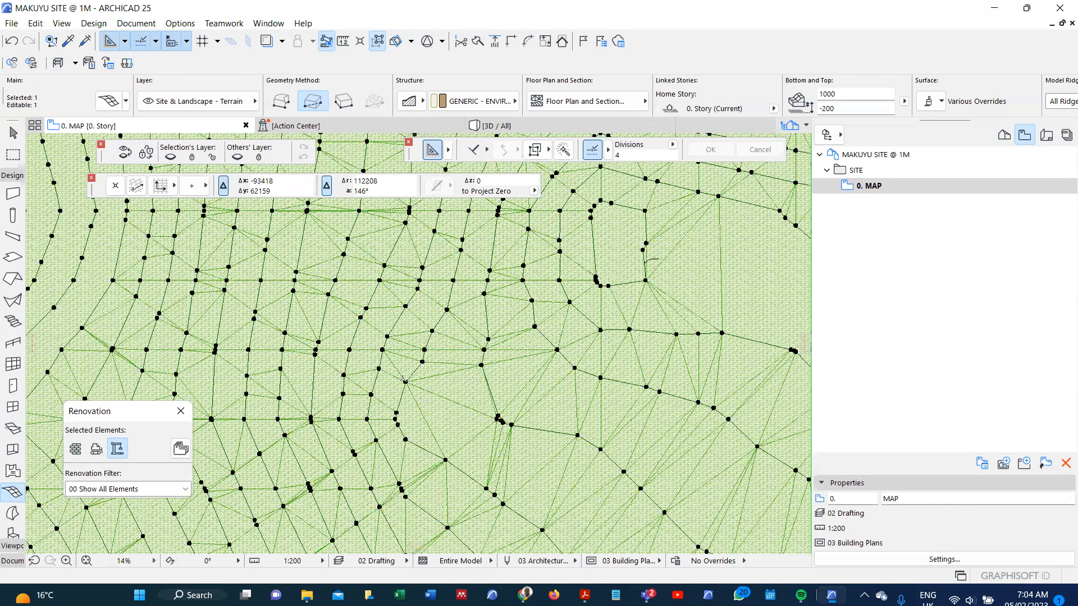
{"action": "scroll", "coordinate": [504, 369], "scroll_direction": "up", "scroll_amount": 2}
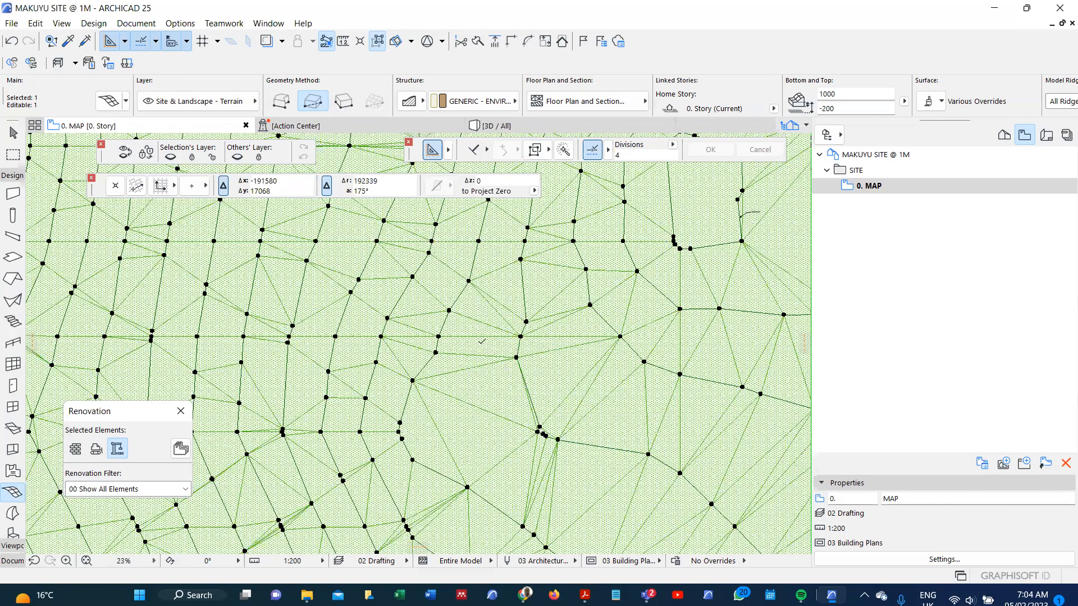
{"action": "scroll", "coordinate": [471, 333], "scroll_direction": "down", "scroll_amount": 8}
{"action": "scroll", "coordinate": [594, 435], "scroll_direction": "up", "scroll_amount": 3}
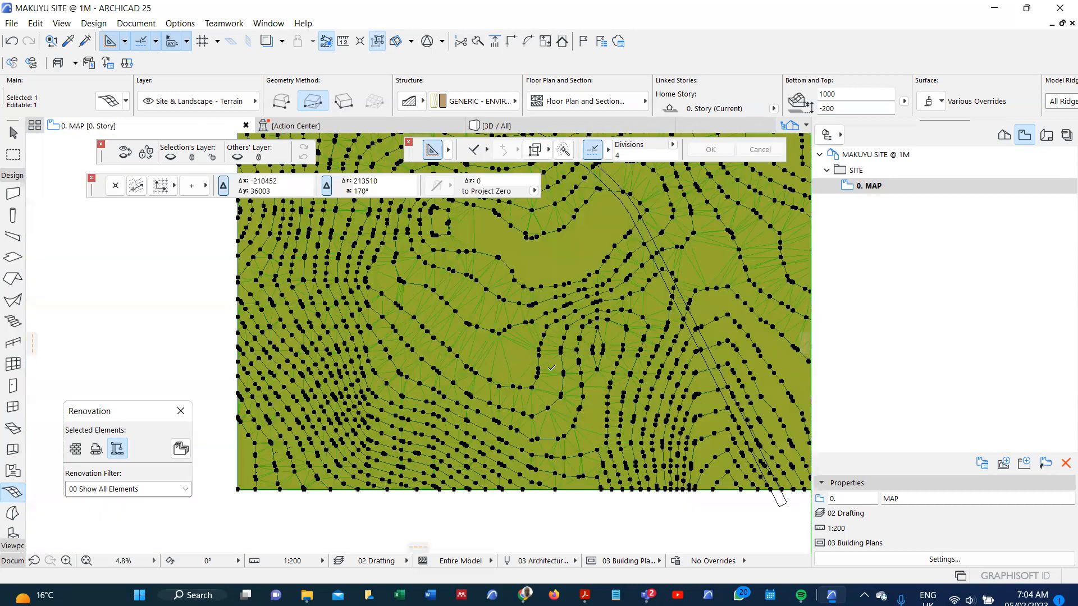
{"action": "scroll", "coordinate": [450, 371], "scroll_direction": "up", "scroll_amount": 3}
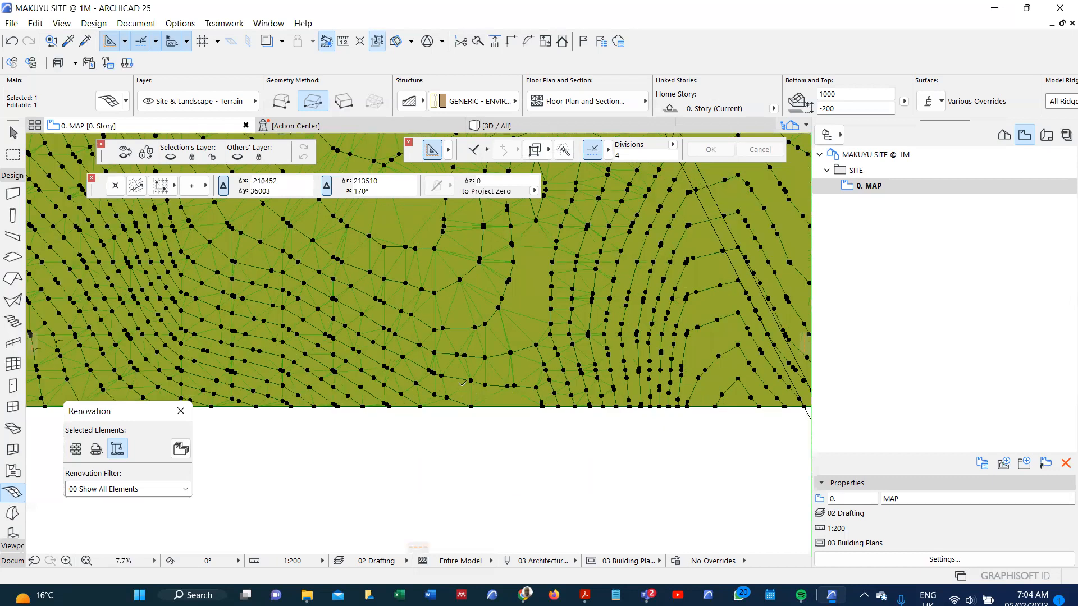
{"action": "scroll", "coordinate": [440, 360], "scroll_direction": "up", "scroll_amount": 4}
{"action": "scroll", "coordinate": [506, 368], "scroll_direction": "down", "scroll_amount": 7}
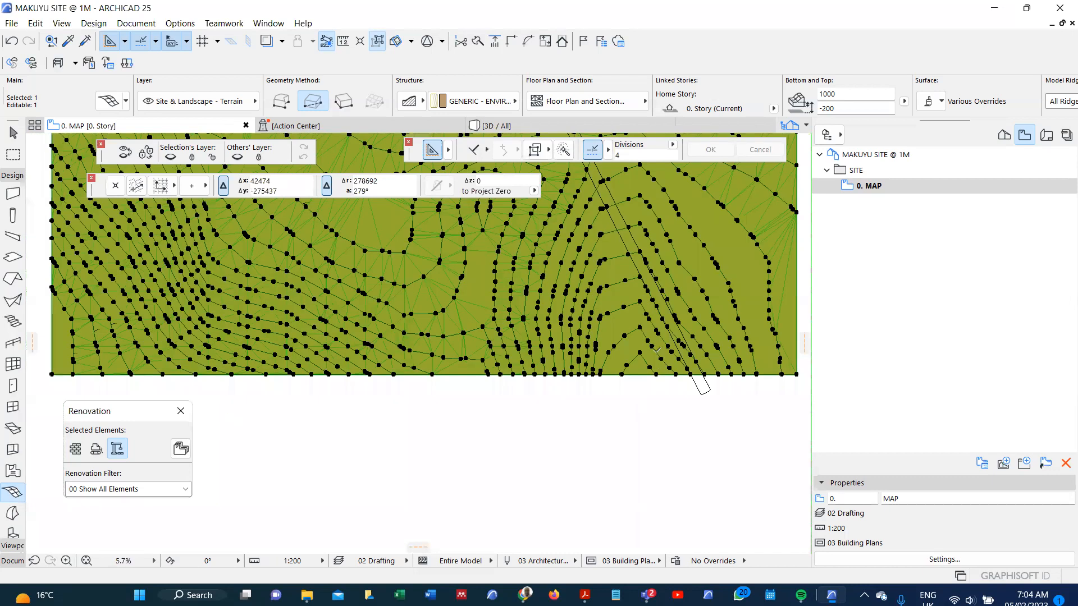
{"action": "scroll", "coordinate": [662, 365], "scroll_direction": "up", "scroll_amount": 7}
{"action": "scroll", "coordinate": [605, 332], "scroll_direction": "down", "scroll_amount": 5}
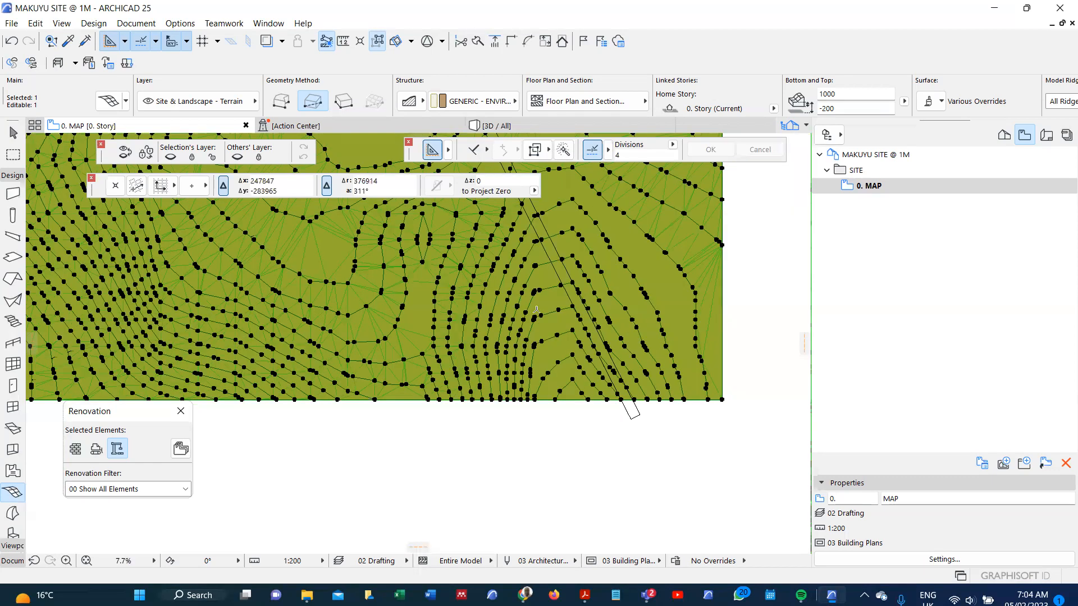
{"action": "scroll", "coordinate": [488, 244], "scroll_direction": "up", "scroll_amount": 4}
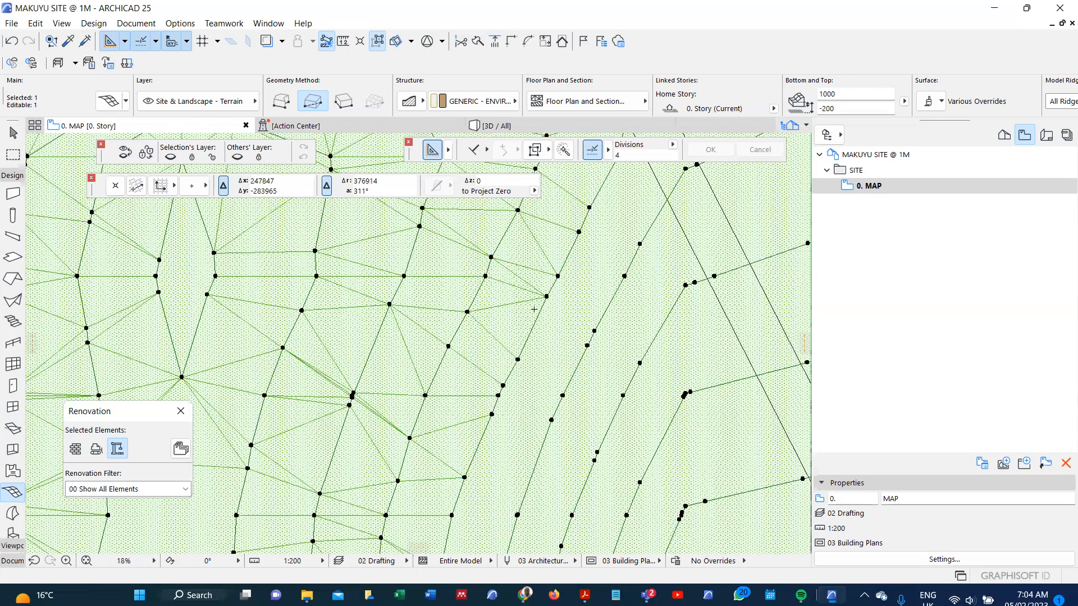
{"action": "scroll", "coordinate": [546, 300], "scroll_direction": "up", "scroll_amount": 1}
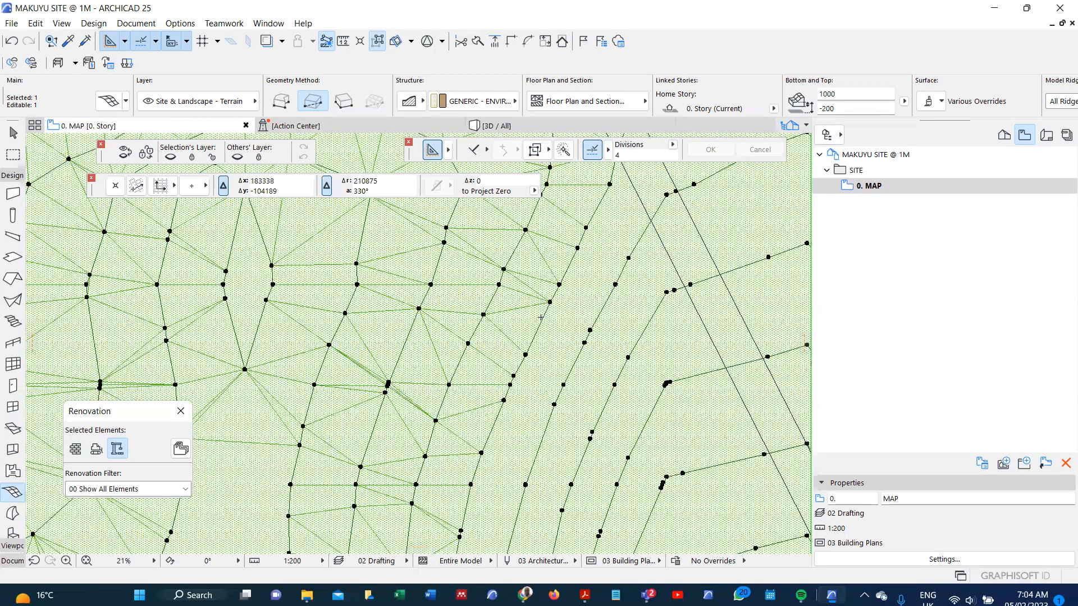
Check the mesh point heights on the first flat contour east of the raised ones and on the raised contour beside it
{"action": "scroll", "coordinate": [542, 307], "scroll_direction": "down", "scroll_amount": 5}
{"action": "scroll", "coordinate": [540, 279], "scroll_direction": "up", "scroll_amount": 3}
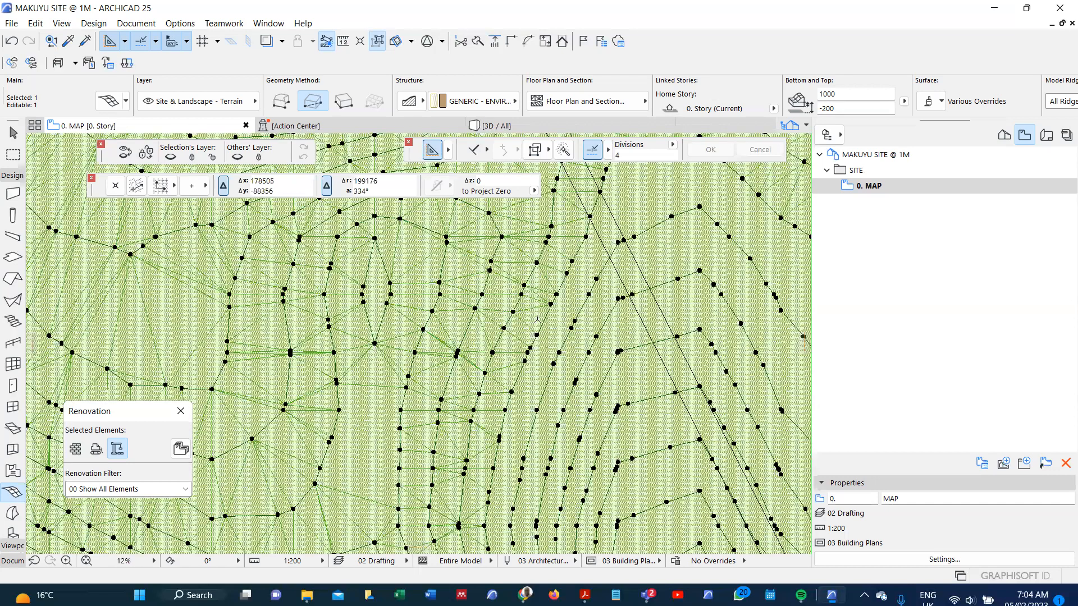
{"action": "scroll", "coordinate": [512, 300], "scroll_direction": "up", "scroll_amount": 2}
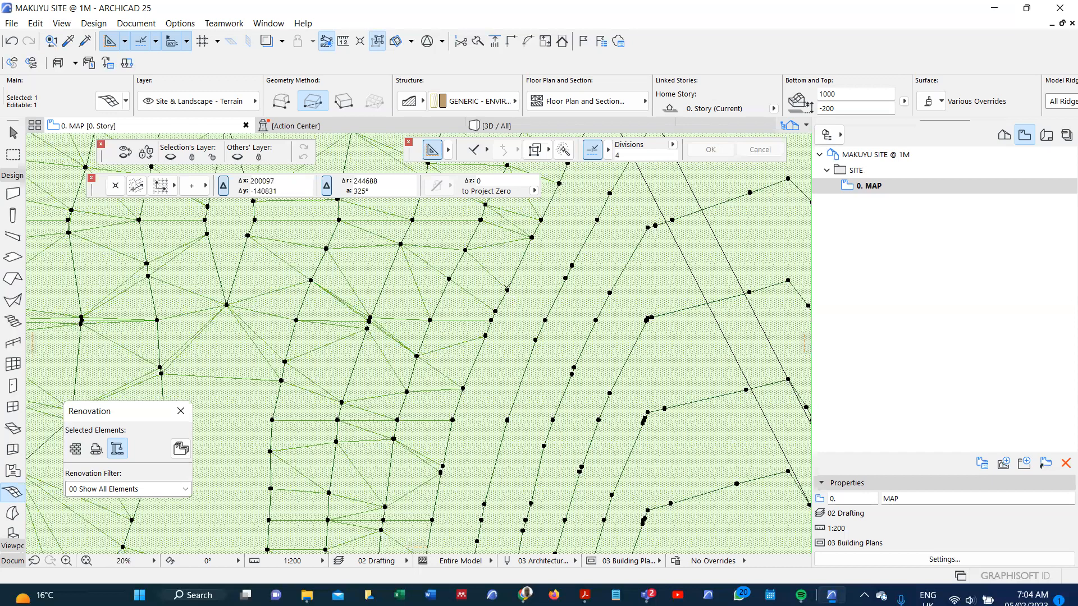
{"action": "scroll", "coordinate": [508, 291], "scroll_direction": "up", "scroll_amount": 2}
{"action": "left_click", "coordinate": [507, 289]}
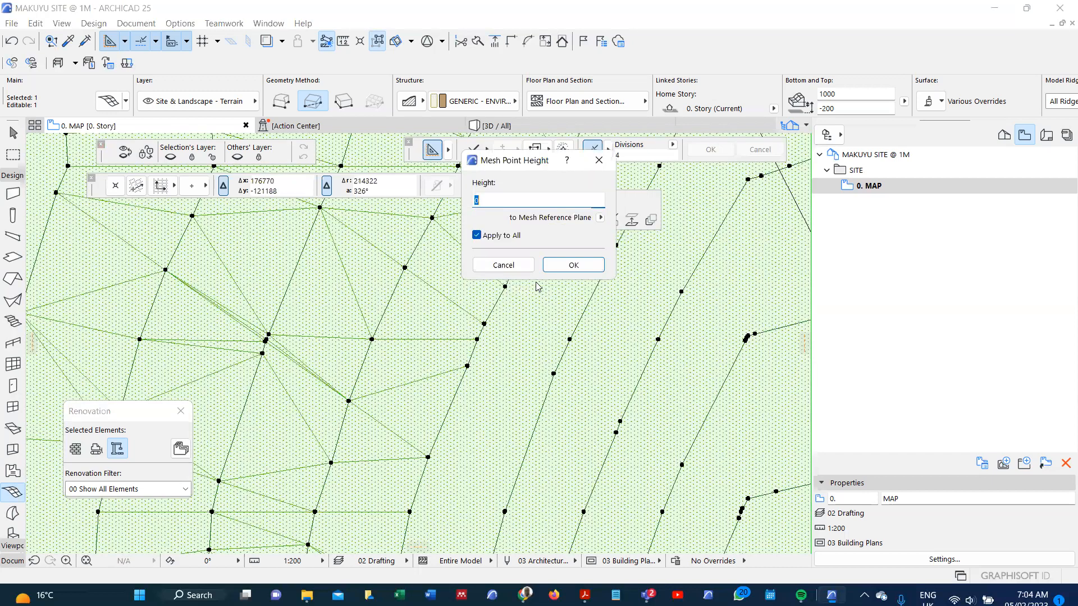
{"action": "left_click", "coordinate": [563, 274]}
{"action": "scroll", "coordinate": [565, 374], "scroll_direction": "down", "scroll_amount": 1}
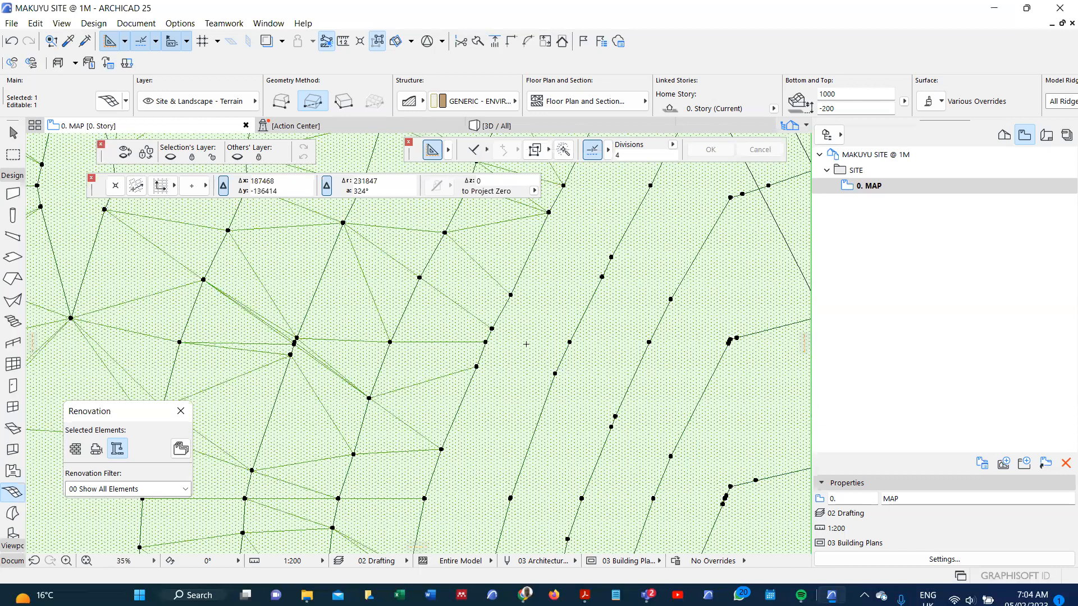
{"action": "scroll", "coordinate": [526, 343], "scroll_direction": "down", "scroll_amount": 1}
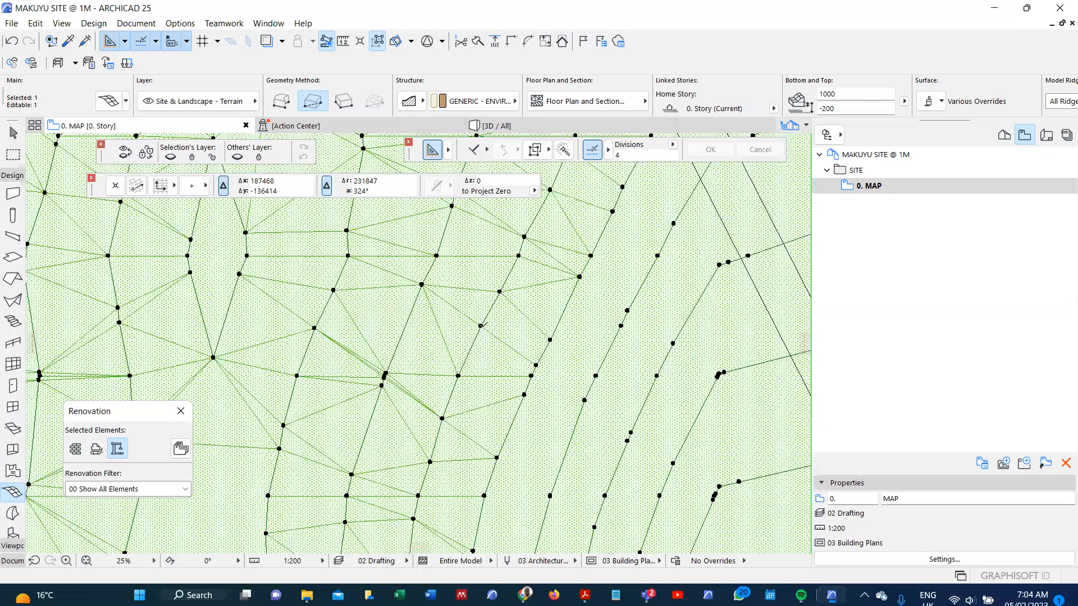
{"action": "left_click", "coordinate": [481, 326]}
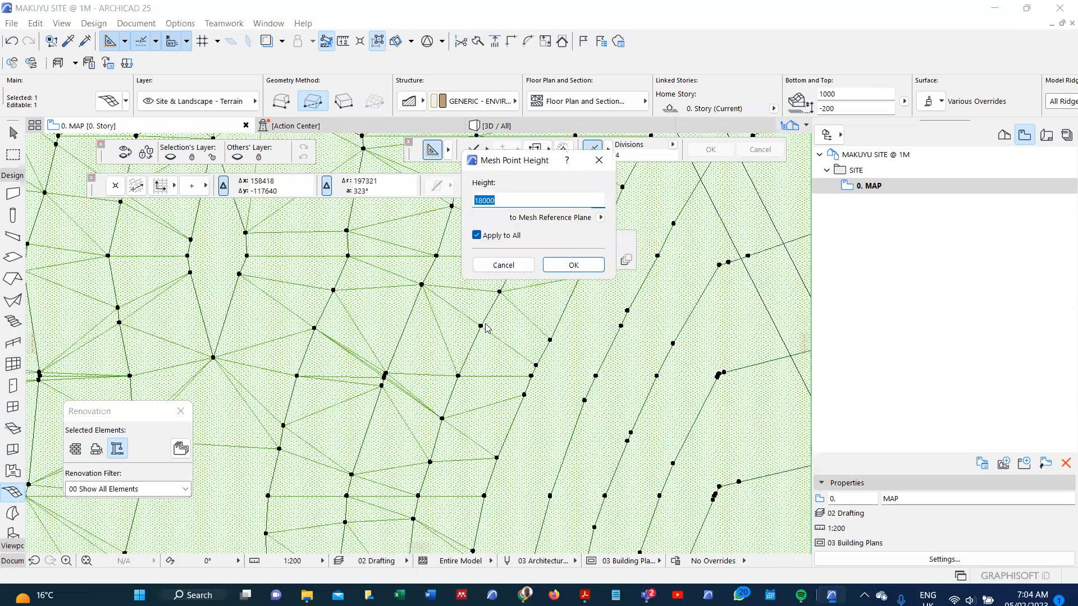
{"action": "left_click", "coordinate": [573, 265]}
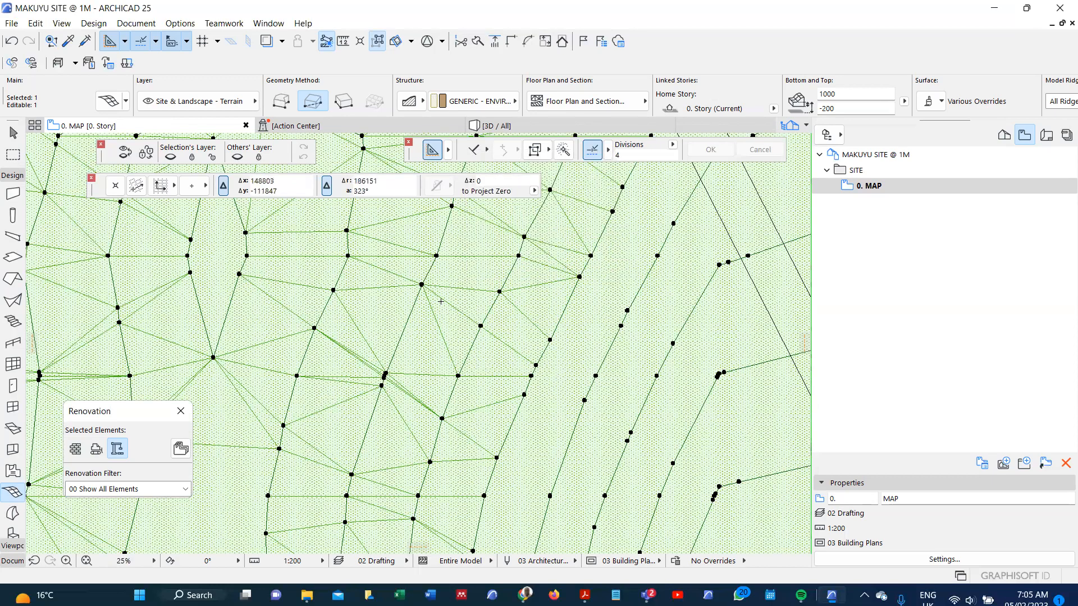
Check the mesh point heights on the next two raised contours further west
{"action": "left_click", "coordinate": [452, 206]}
{"action": "left_click", "coordinate": [486, 196]}
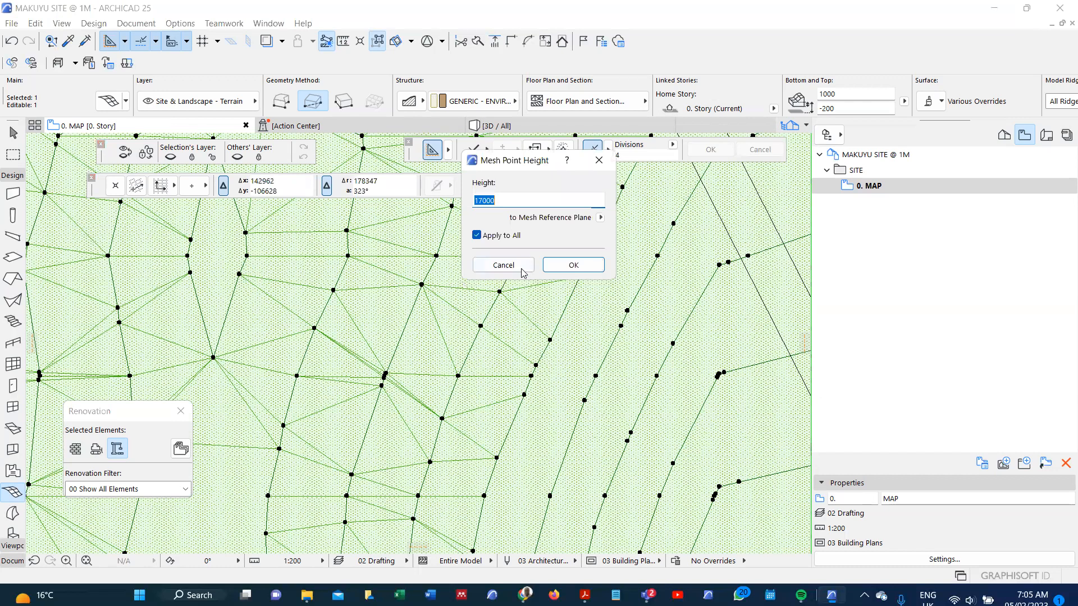
{"action": "left_click", "coordinate": [563, 271]}
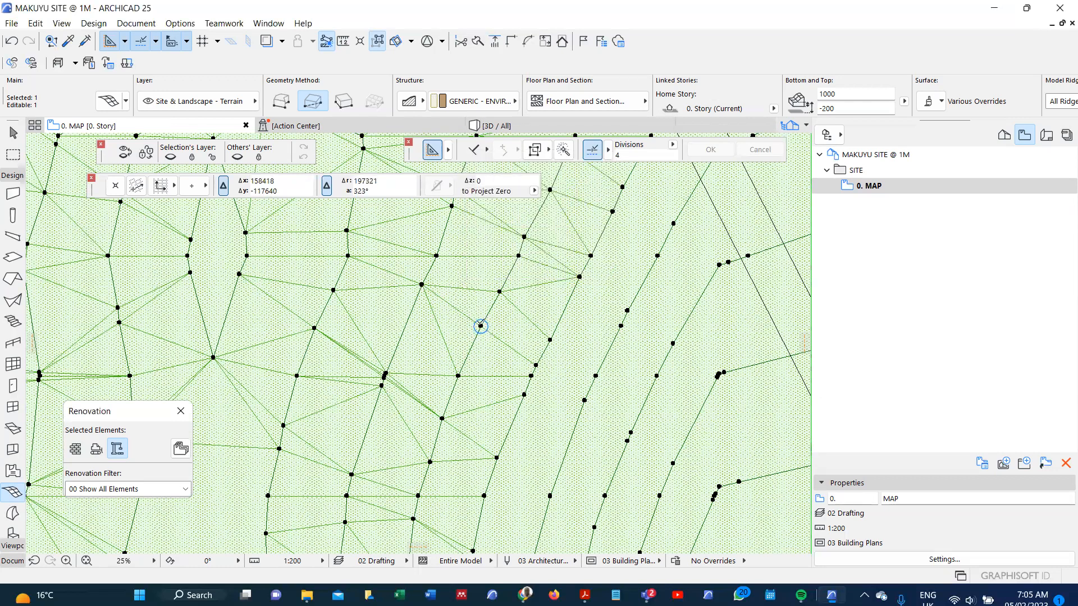
{"action": "scroll", "coordinate": [480, 324], "scroll_direction": "down", "scroll_amount": 2}
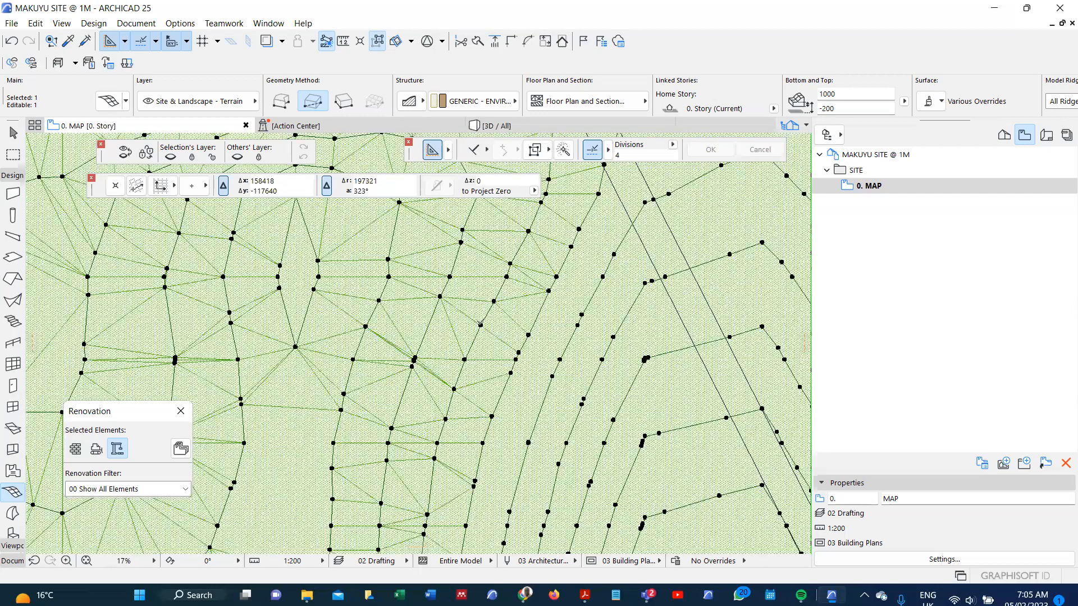
{"action": "scroll", "coordinate": [481, 324], "scroll_direction": "down", "scroll_amount": 2}
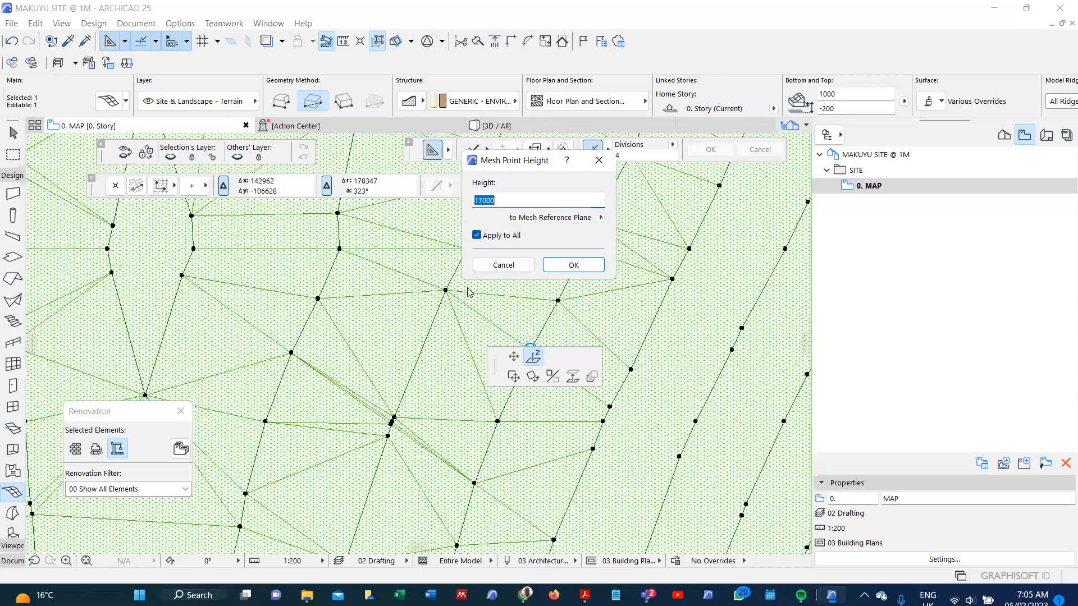
{"action": "left_click", "coordinate": [573, 266]}
{"action": "left_click", "coordinate": [339, 249]}
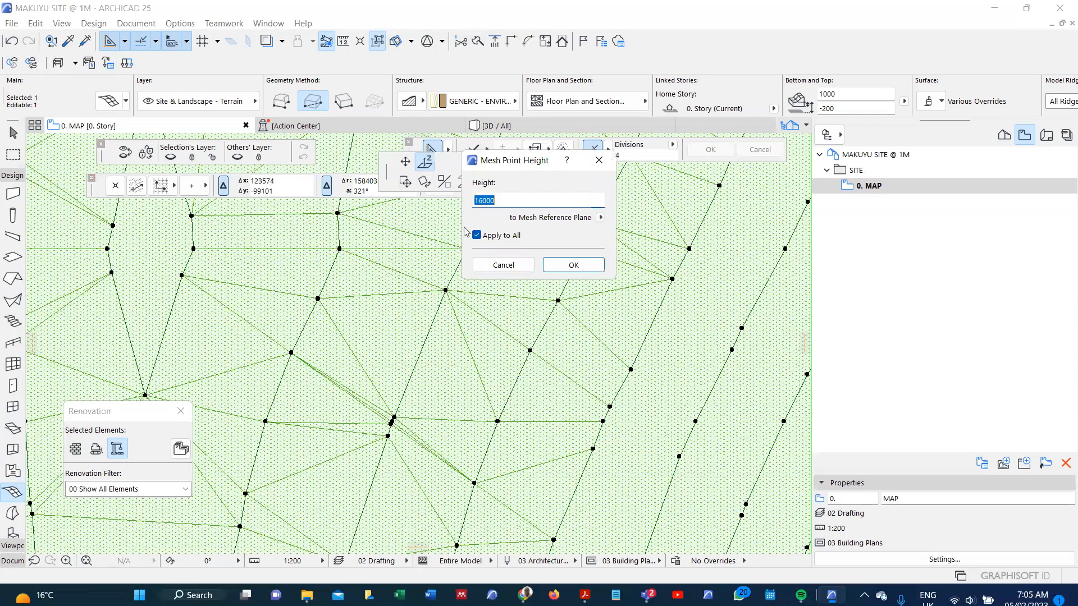
{"action": "left_click", "coordinate": [571, 265]}
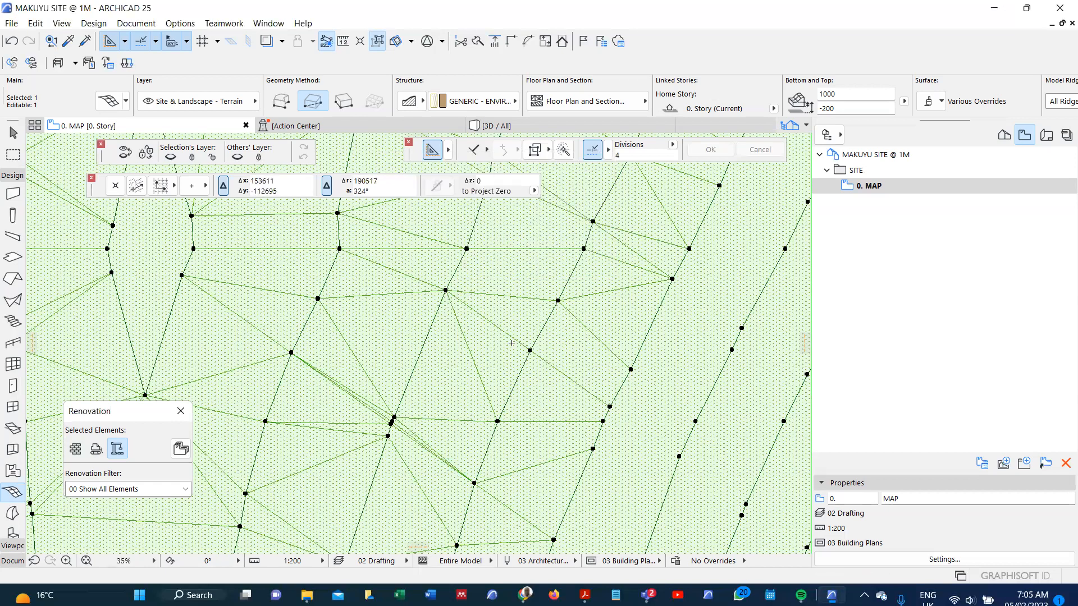
Set the first flat contour east of the 18000 contour to a height of 19000 for all points, and check it at another point
{"action": "left_click", "coordinate": [610, 406]}
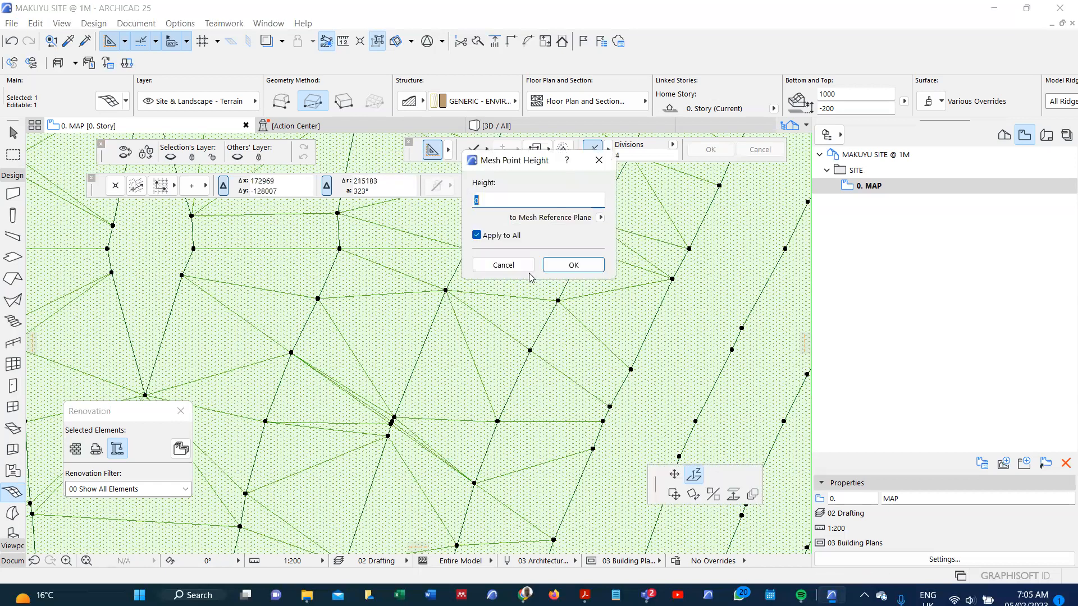
{"action": "type", "text": "19000"}
{"action": "key", "text": "Return"}
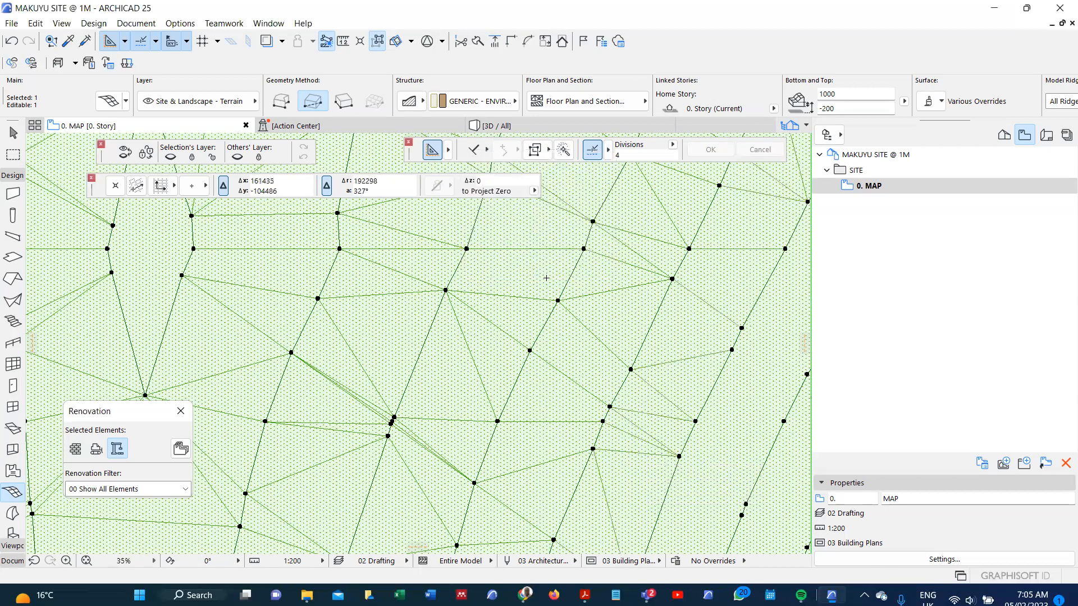
{"action": "left_click", "coordinate": [631, 369]}
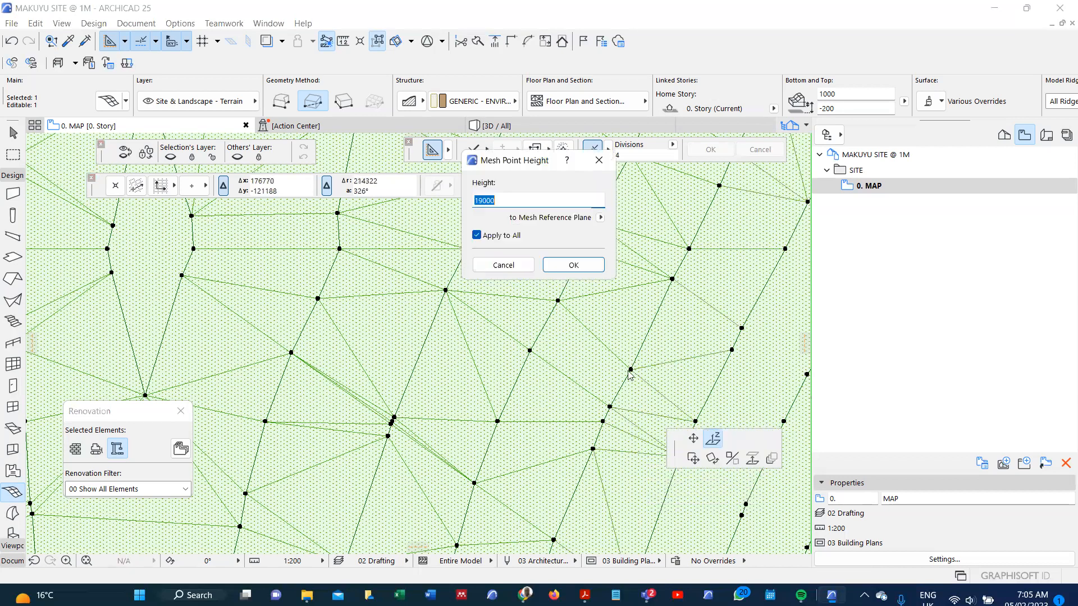
{"action": "left_click", "coordinate": [575, 266]}
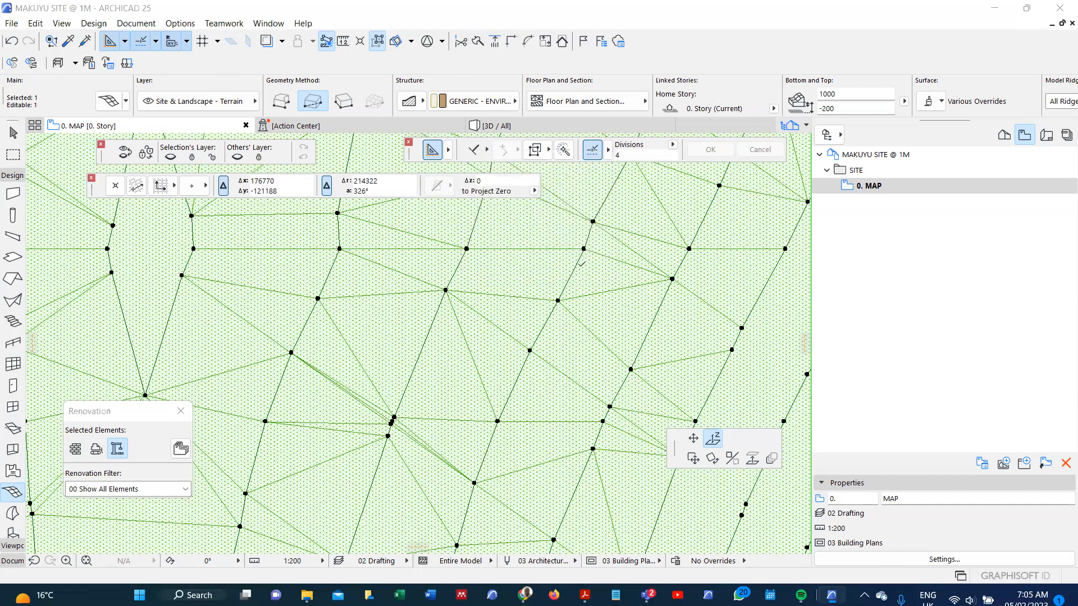
Set the contour directly east of the 19000 contour to a mesh point height of 20000, applied to all its points
{"action": "left_click", "coordinate": [695, 421]}
{"action": "type", "text": "20"}
{"action": "key", "text": "Return"}
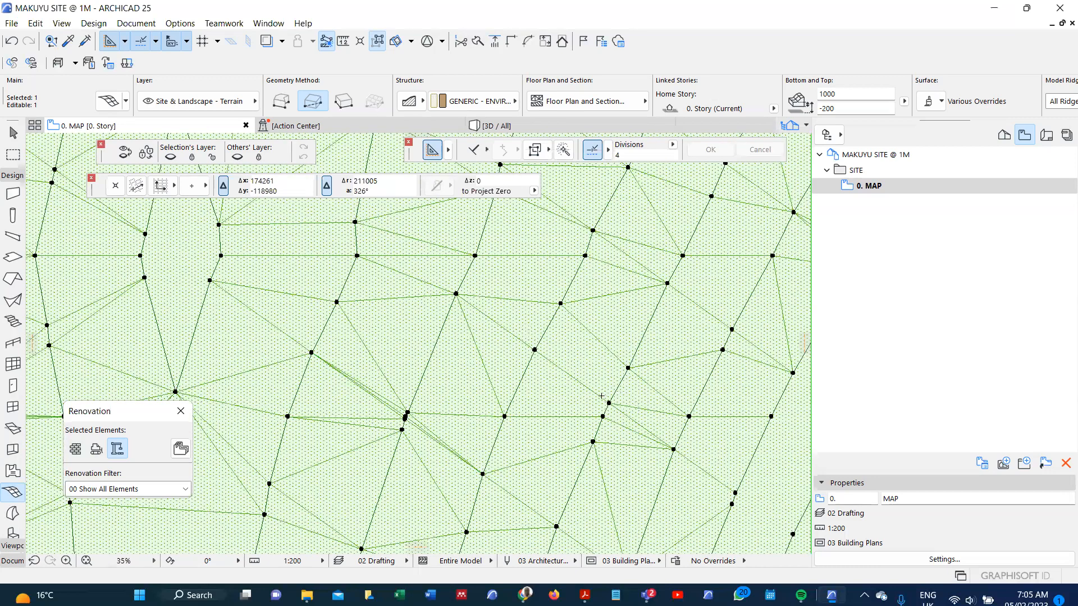
Near the mesh's south edge, set the next flat contour to a height of 21000 for all points, and check the contour west of it
{"action": "scroll", "coordinate": [601, 396], "scroll_direction": "down", "scroll_amount": 4}
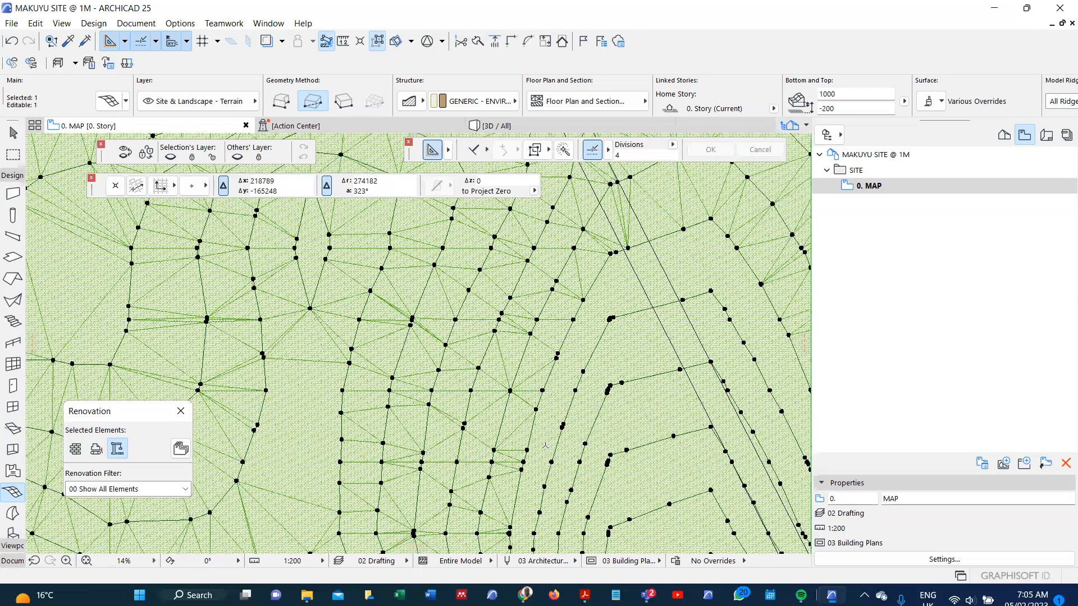
{"action": "scroll", "coordinate": [536, 456], "scroll_direction": "up", "scroll_amount": 4}
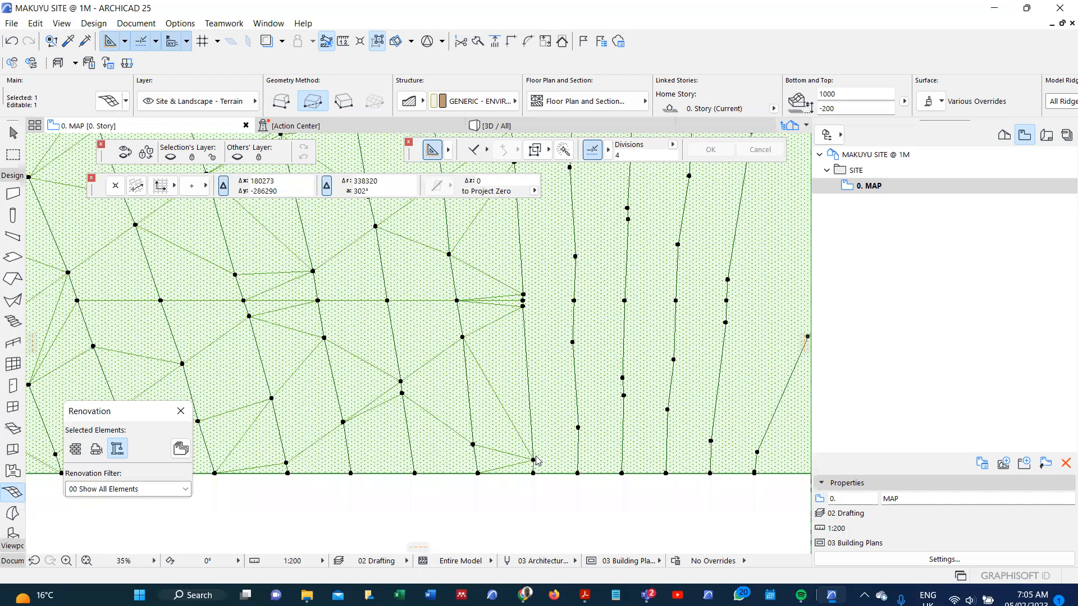
{"action": "left_click", "coordinate": [534, 460]}
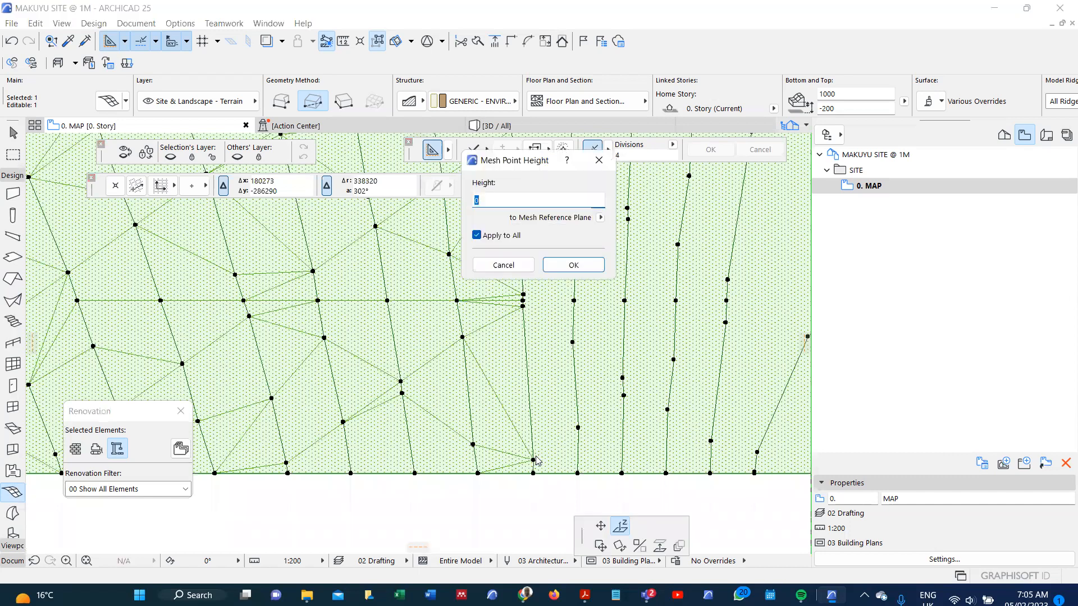
{"action": "type", "text": "21000"}
{"action": "key", "text": "Return"}
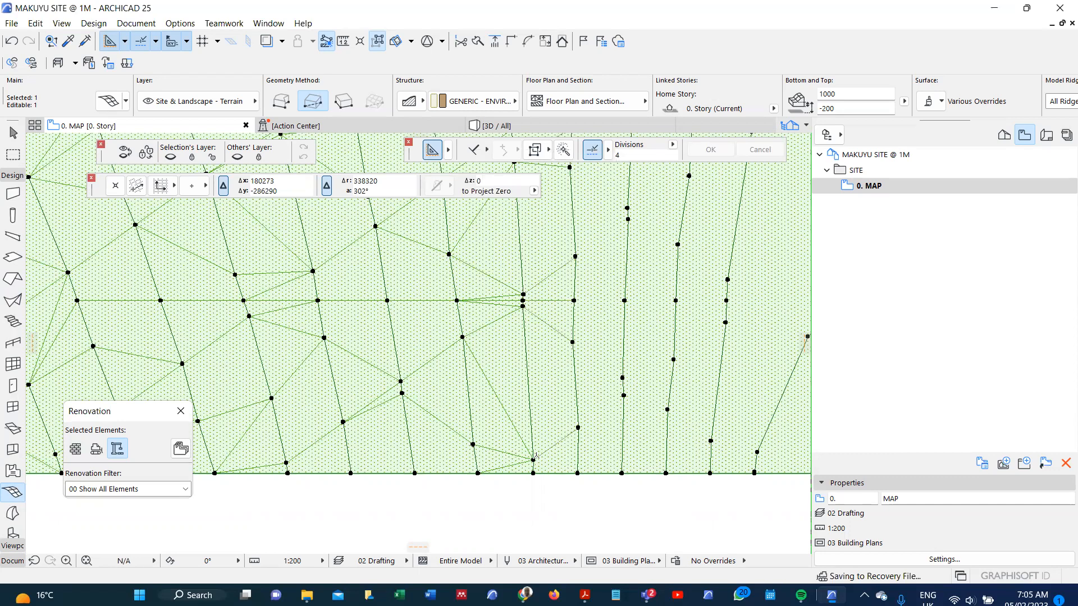
{"action": "left_click", "coordinate": [473, 445]}
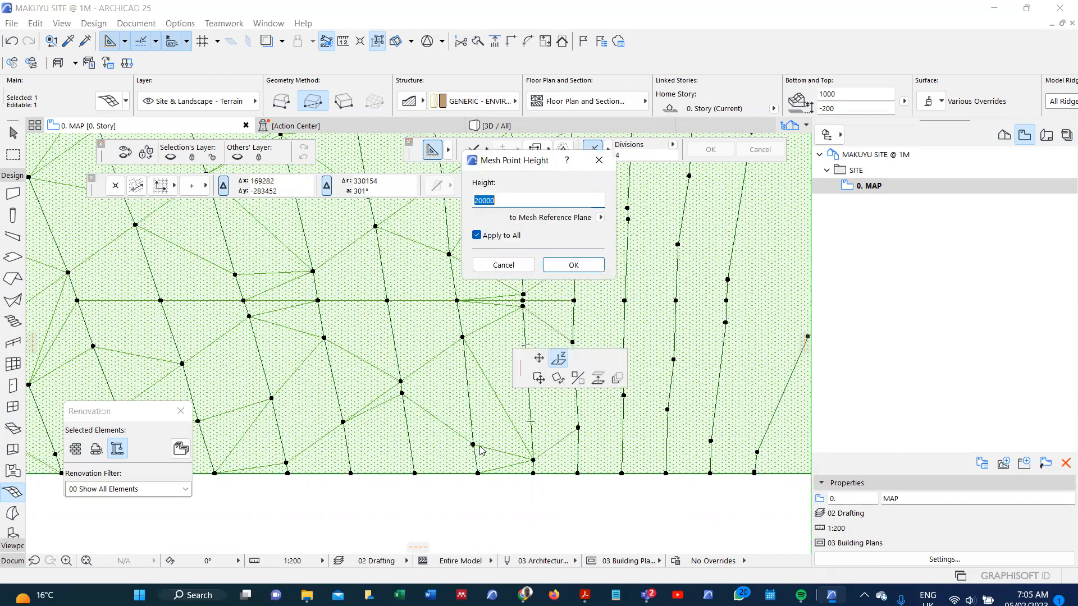
{"action": "left_click", "coordinate": [593, 268]}
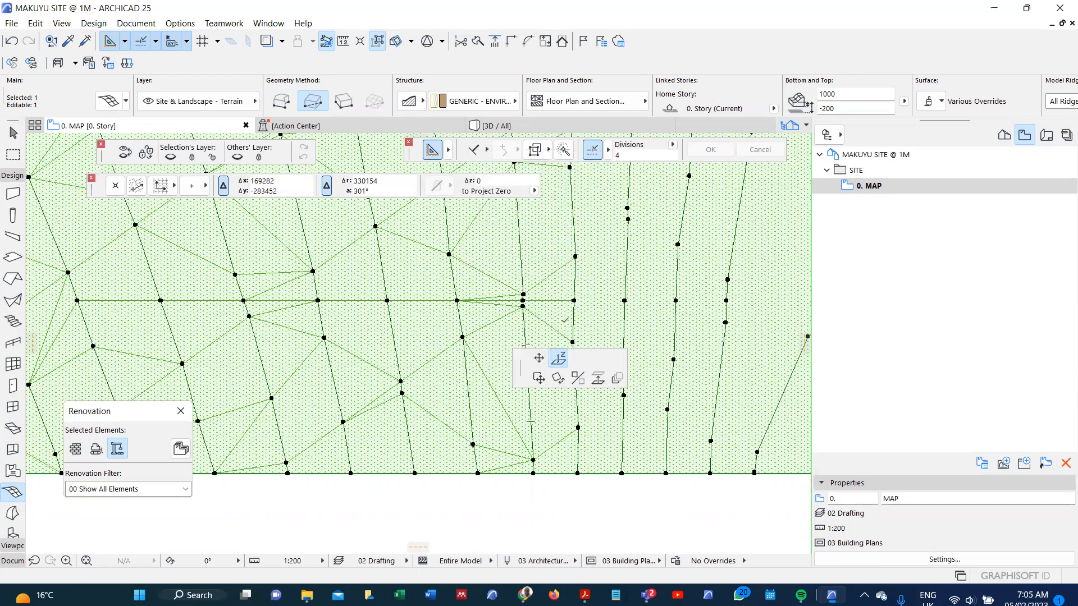
Set the contour east of the 21000 one to 22000, and give the following contour its next height in the sequence, applied to all points
{"action": "left_click", "coordinate": [578, 427]}
{"action": "type", "text": "20000"}
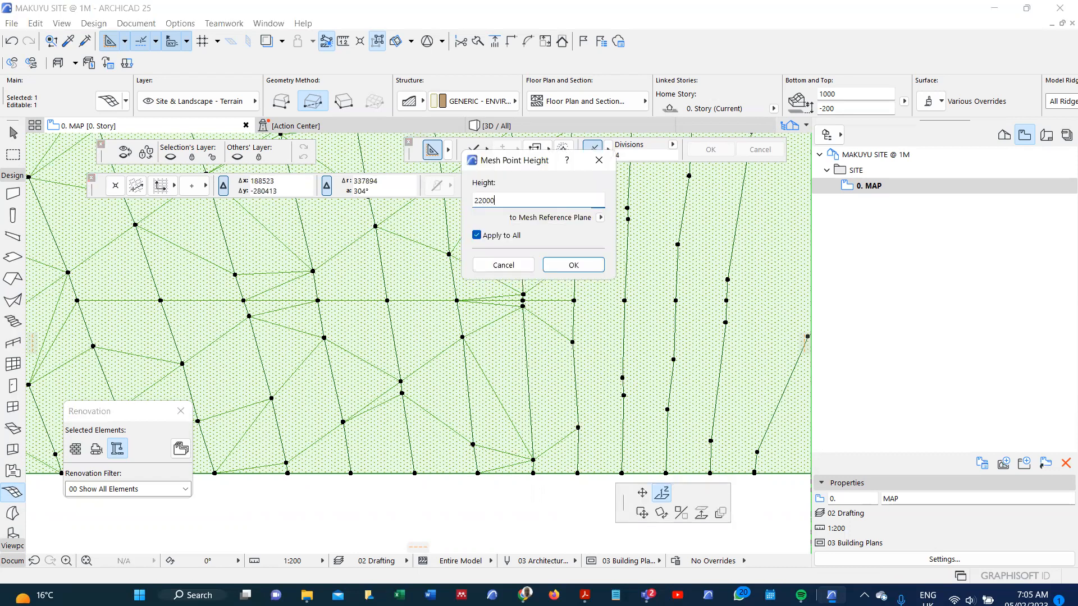
{"action": "key", "text": "Return"}
{"action": "left_click", "coordinate": [624, 396]}
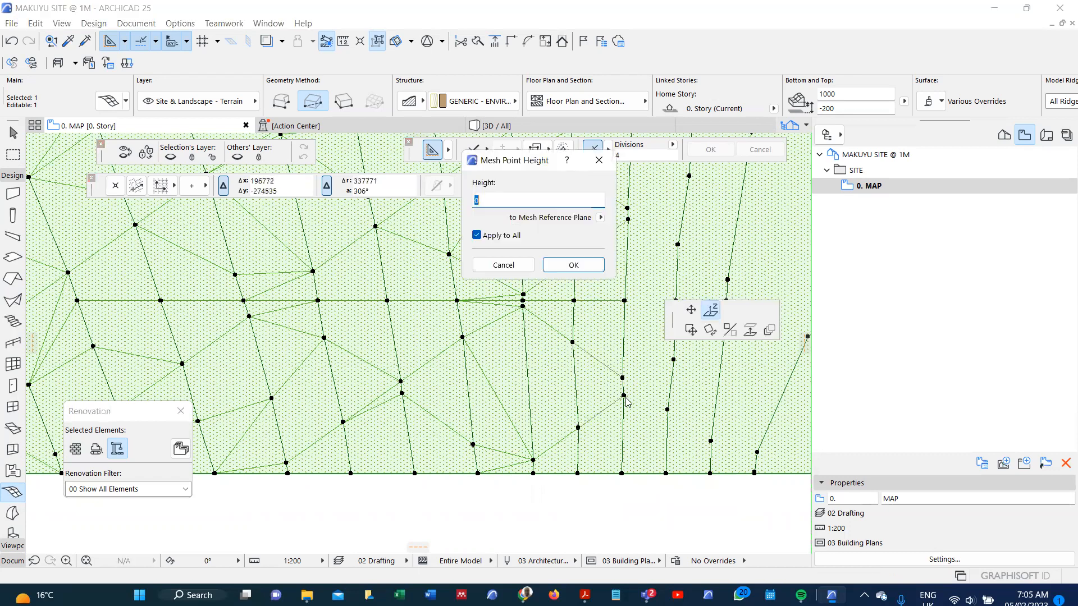
{"action": "type", "text": "20000"}
{"action": "key", "text": "Return"}
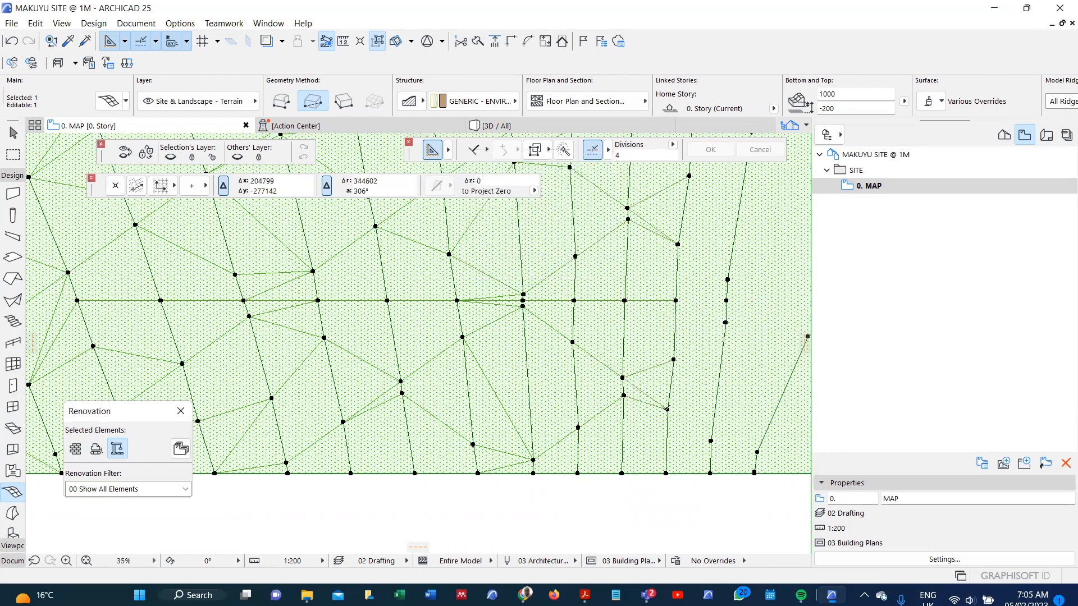
Set the next two flat contours to the east to mesh point heights of 24000 and 25000, applied to all their points
{"action": "left_click", "coordinate": [667, 410]}
{"action": "type", "text": "24000"}
{"action": "key", "text": "Return"}
{"action": "left_click", "coordinate": [725, 324]}
{"action": "type", "text": "250"}
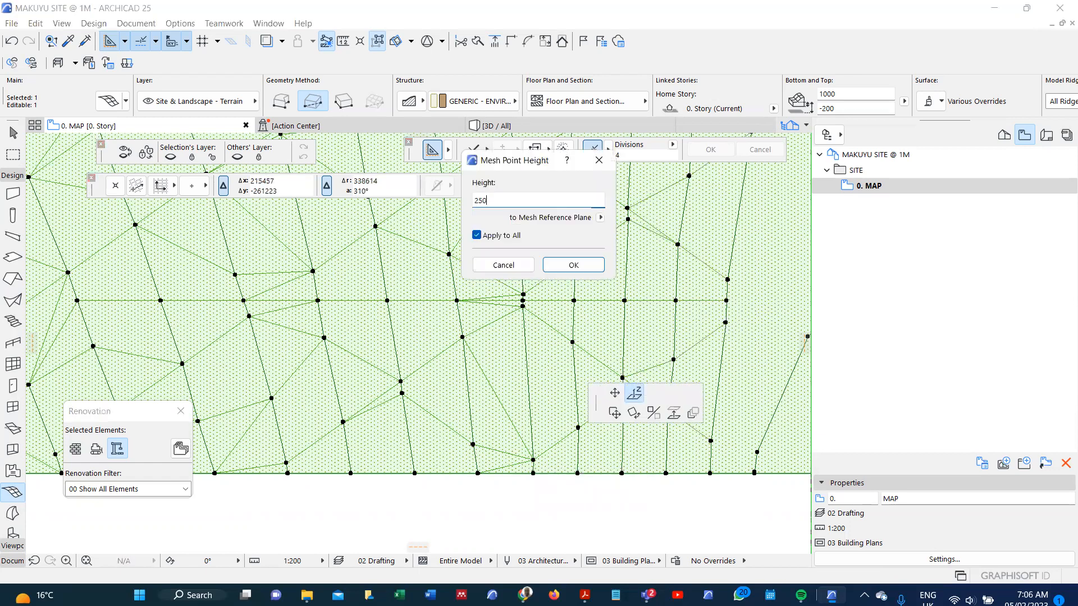
{"action": "type", "text": "0"}
{"action": "key", "text": "Return"}
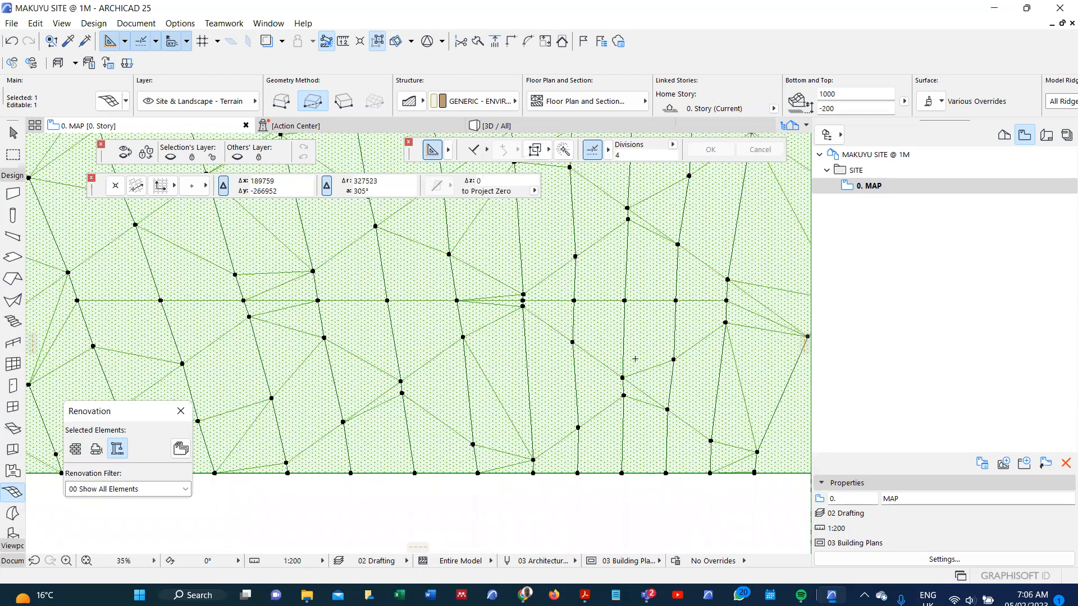
Set the next two contours east of the 25000 one to mesh point heights of 26000 and 27000, applied to all their points
{"action": "scroll", "coordinate": [569, 364], "scroll_direction": "down", "scroll_amount": 3}
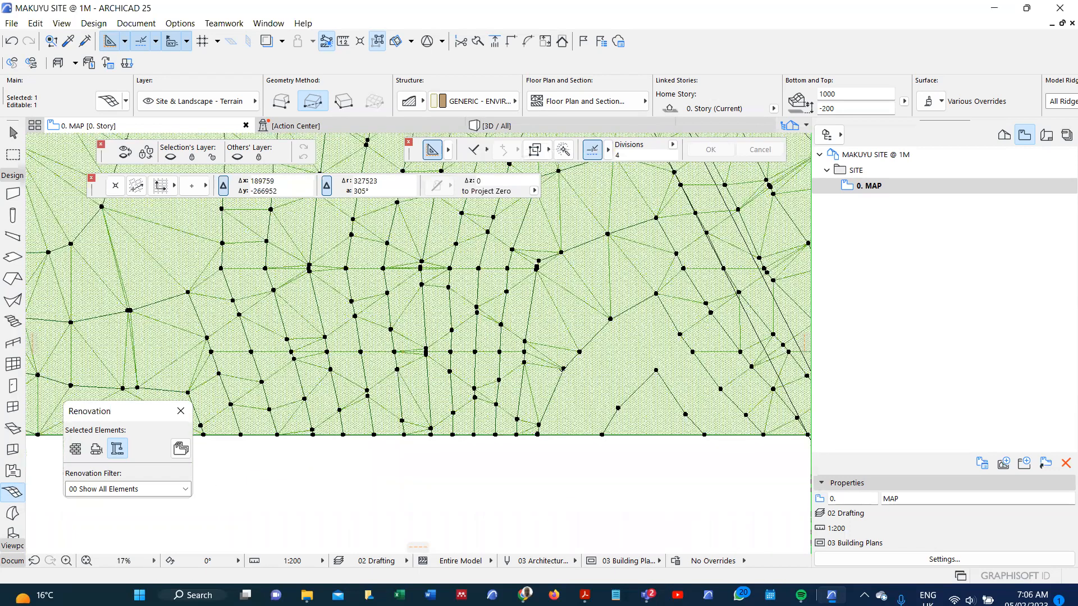
{"action": "scroll", "coordinate": [564, 370], "scroll_direction": "up", "scroll_amount": 1}
{"action": "left_click", "coordinate": [564, 370]}
{"action": "type", "text": "26000"}
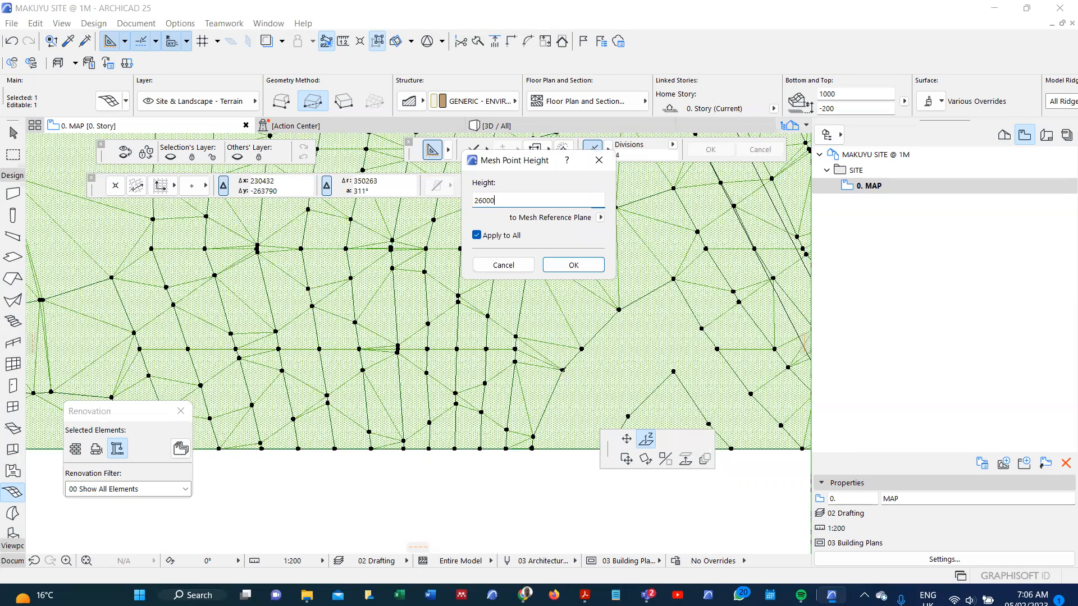
{"action": "key", "text": "Return"}
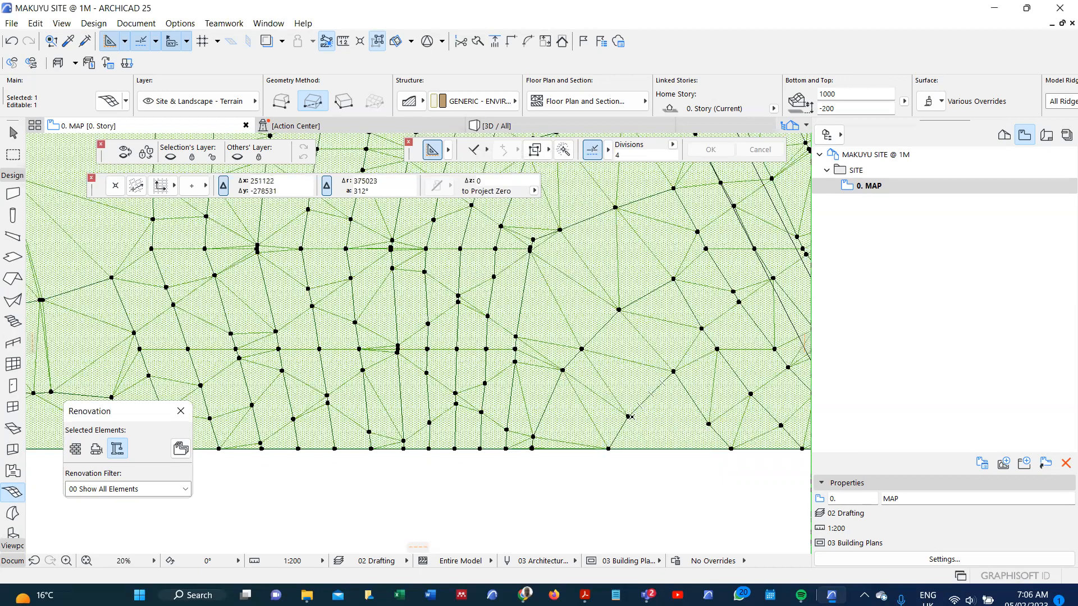
{"action": "left_click", "coordinate": [628, 416]}
{"action": "type", "text": "27000"}
{"action": "key", "text": "Return"}
{"action": "scroll", "coordinate": [591, 427], "scroll_direction": "down", "scroll_amount": 8}
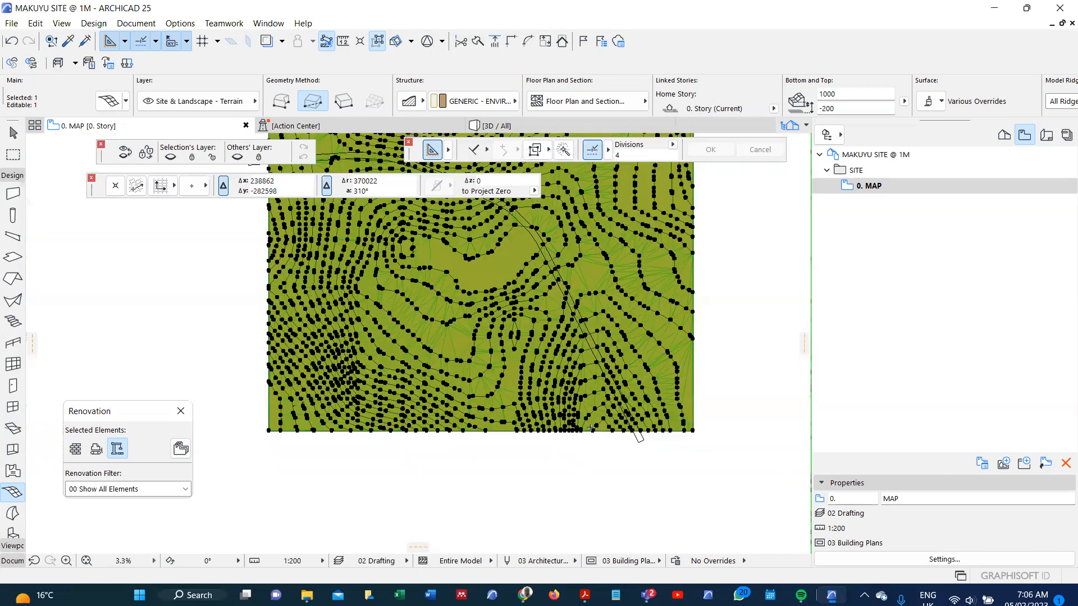
{"action": "scroll", "coordinate": [638, 437], "scroll_direction": "down", "scroll_amount": 2}
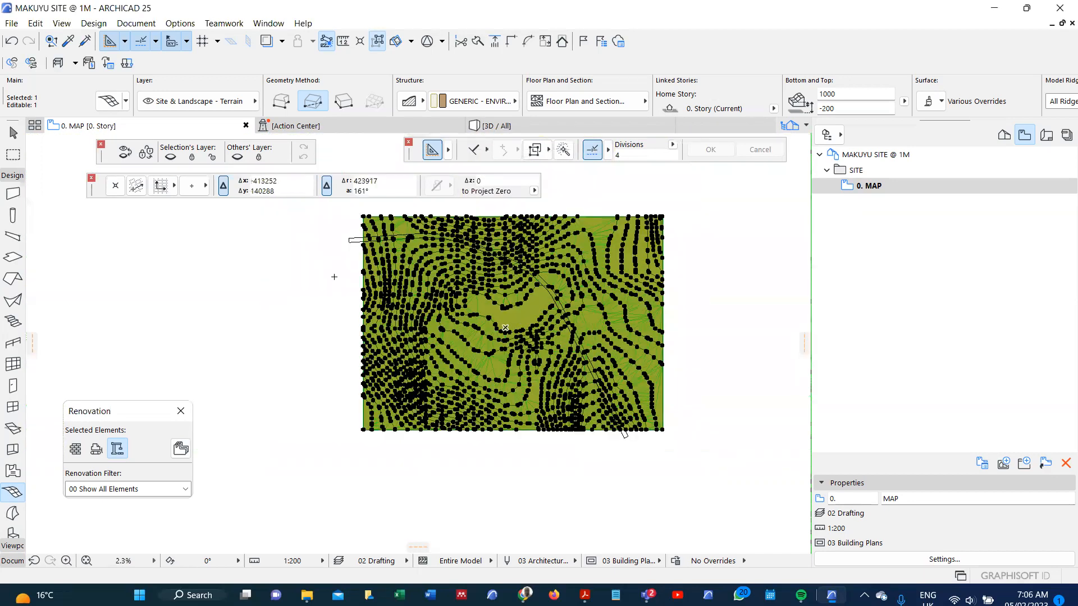
{"action": "scroll", "coordinate": [341, 268], "scroll_direction": "up", "scroll_amount": 2}
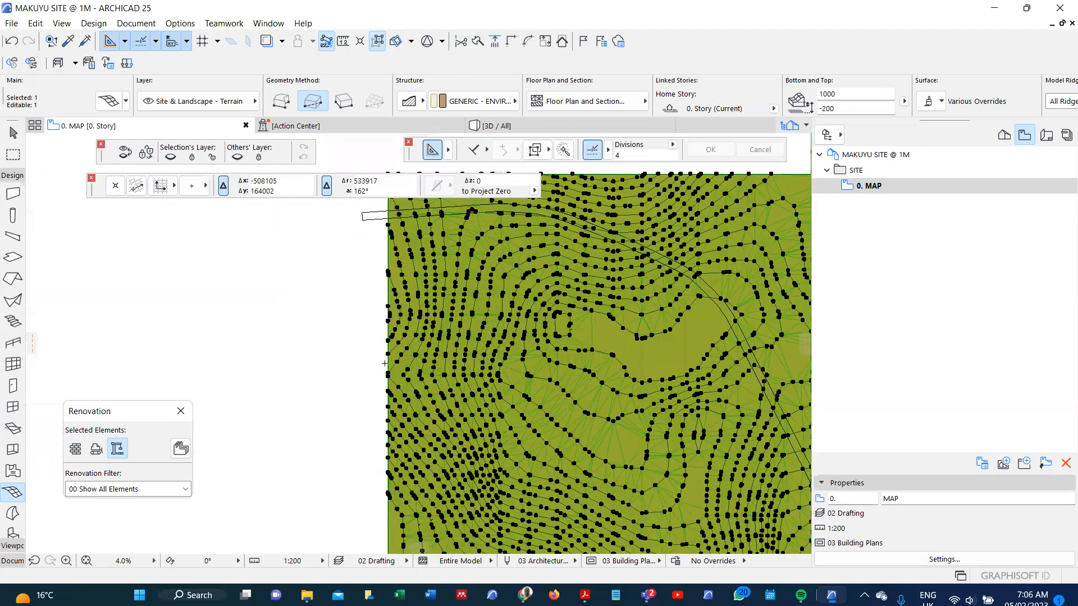
Check the mesh point heights of three neighbouring contours near the mesh's west edge
{"action": "scroll", "coordinate": [385, 364], "scroll_direction": "up", "scroll_amount": 7}
{"action": "scroll", "coordinate": [361, 368], "scroll_direction": "up", "scroll_amount": 1}
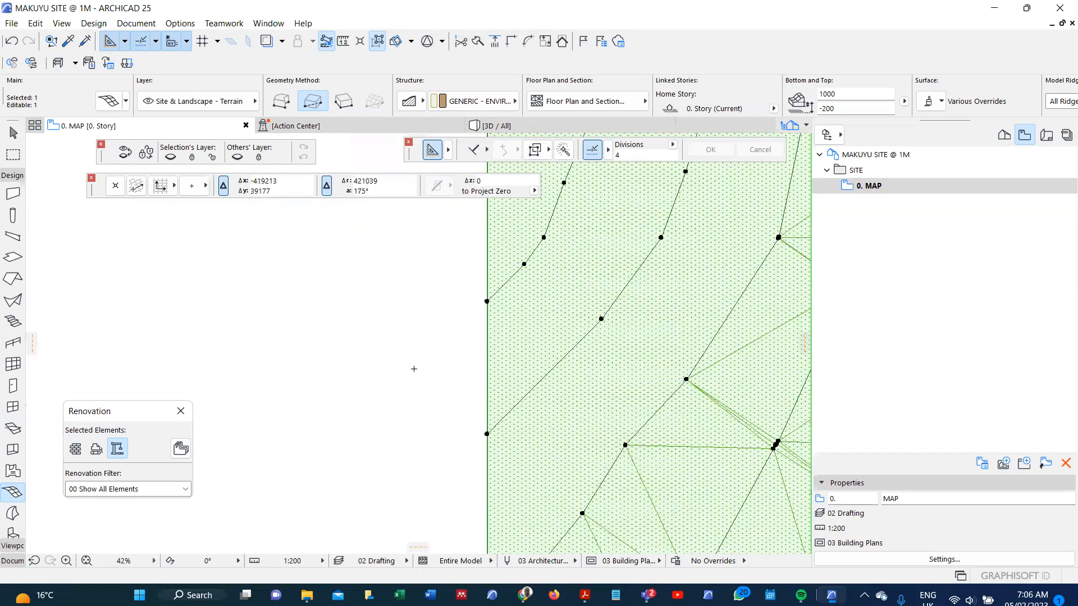
{"action": "scroll", "coordinate": [546, 411], "scroll_direction": "down", "scroll_amount": 1}
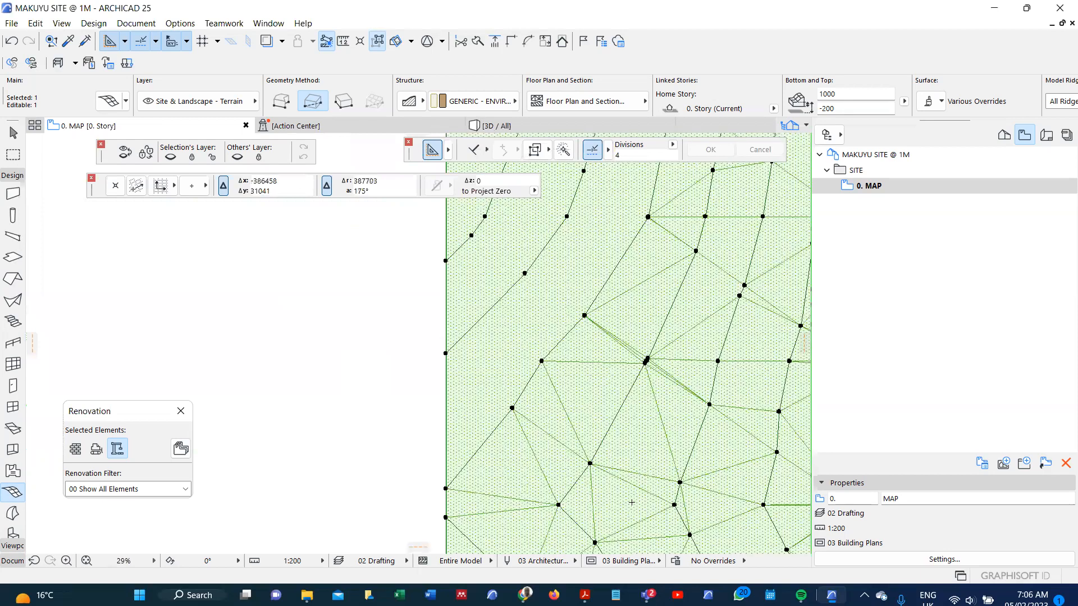
{"action": "scroll", "coordinate": [714, 507], "scroll_direction": "up", "scroll_amount": 2}
{"action": "left_click", "coordinate": [706, 506]}
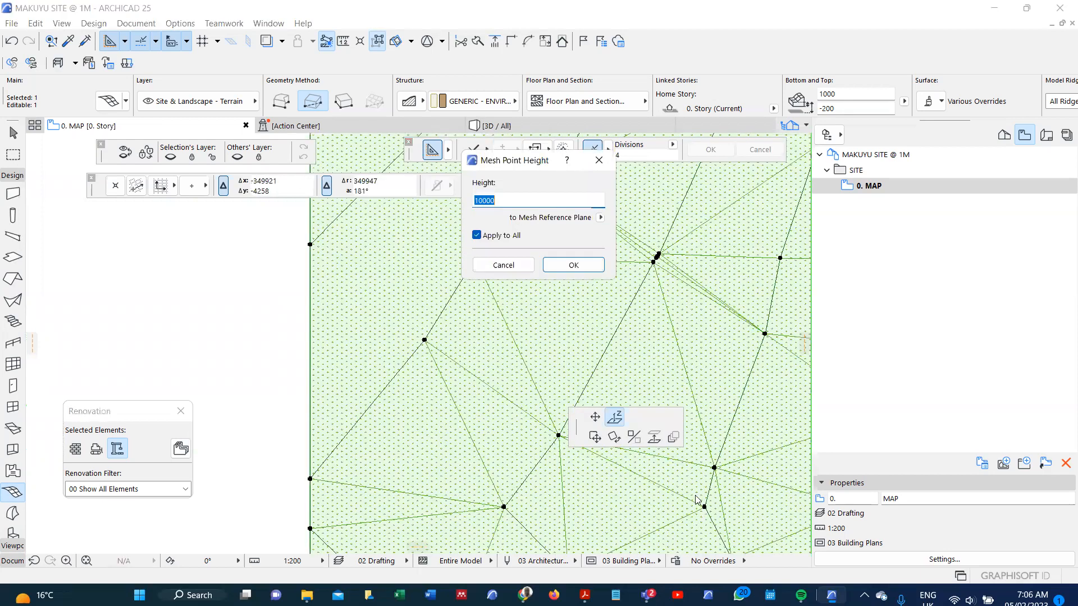
{"action": "left_click", "coordinate": [572, 265]}
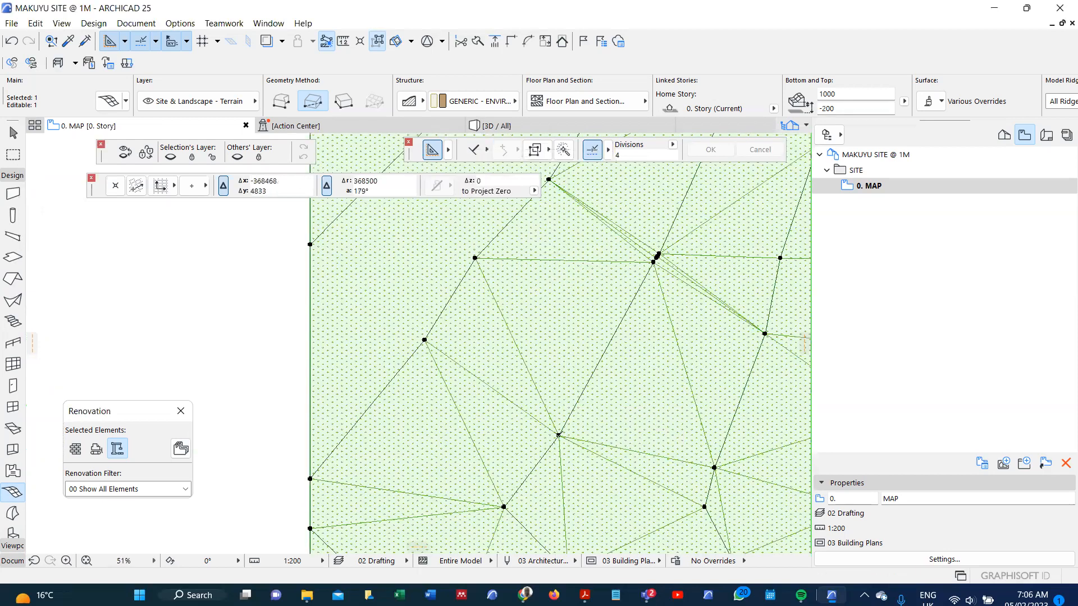
{"action": "left_click", "coordinate": [559, 436]}
{"action": "left_click", "coordinate": [571, 265]}
{"action": "left_click", "coordinate": [558, 435]}
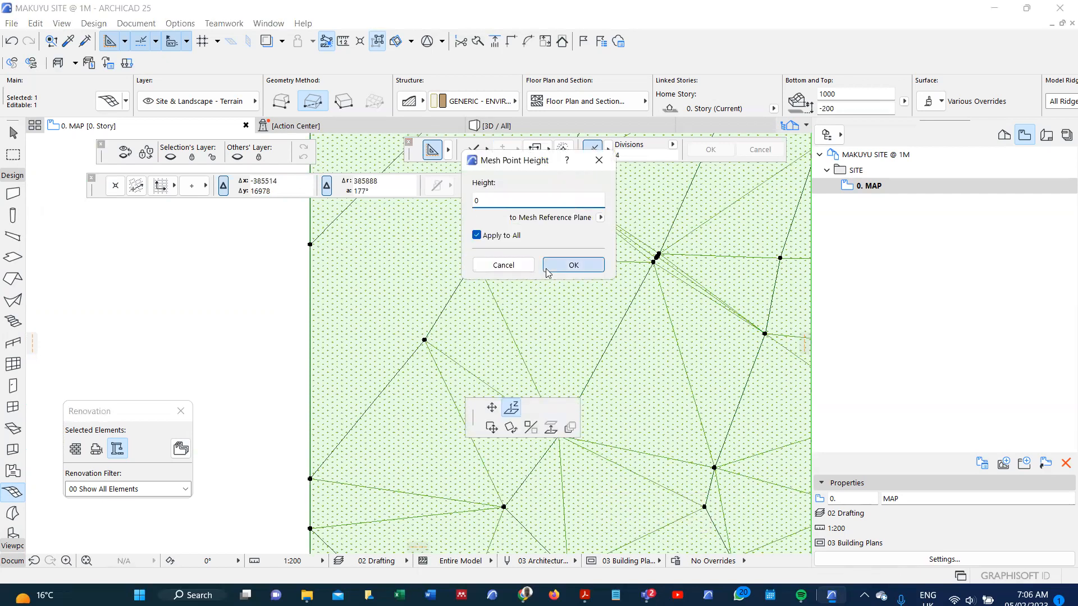
{"action": "left_click", "coordinate": [571, 265]}
Set the next two flat contours toward the west edge to mesh point heights of 7000 and 6000, applied to all their points
{"action": "scroll", "coordinate": [504, 314], "scroll_direction": "down", "scroll_amount": 3}
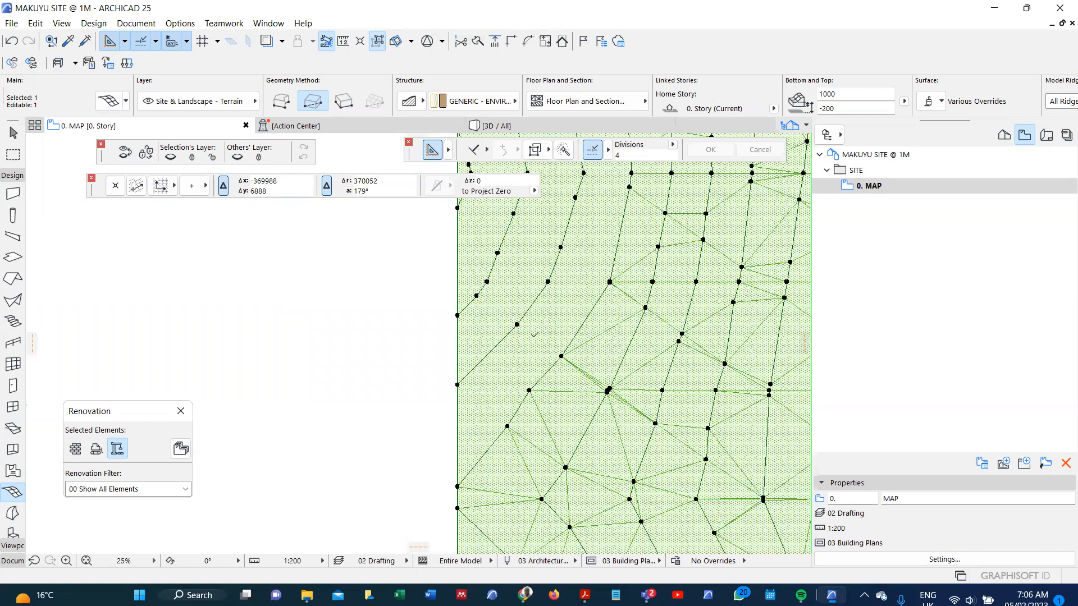
{"action": "scroll", "coordinate": [534, 334], "scroll_direction": "up", "scroll_amount": 3}
{"action": "left_click", "coordinate": [532, 337]}
{"action": "type", "text": "7000"}
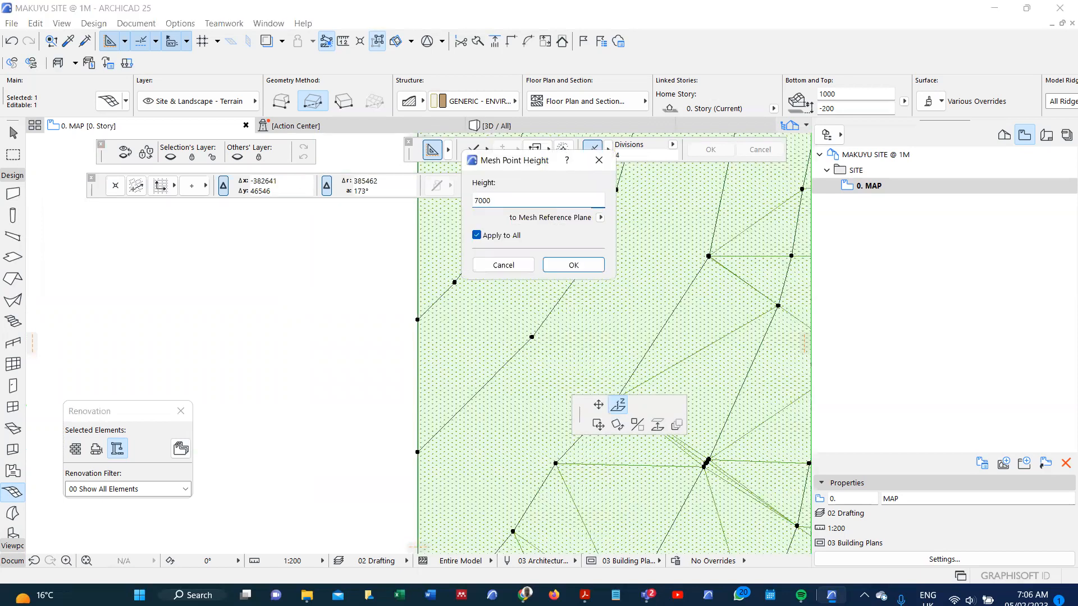
{"action": "key", "text": "Return"}
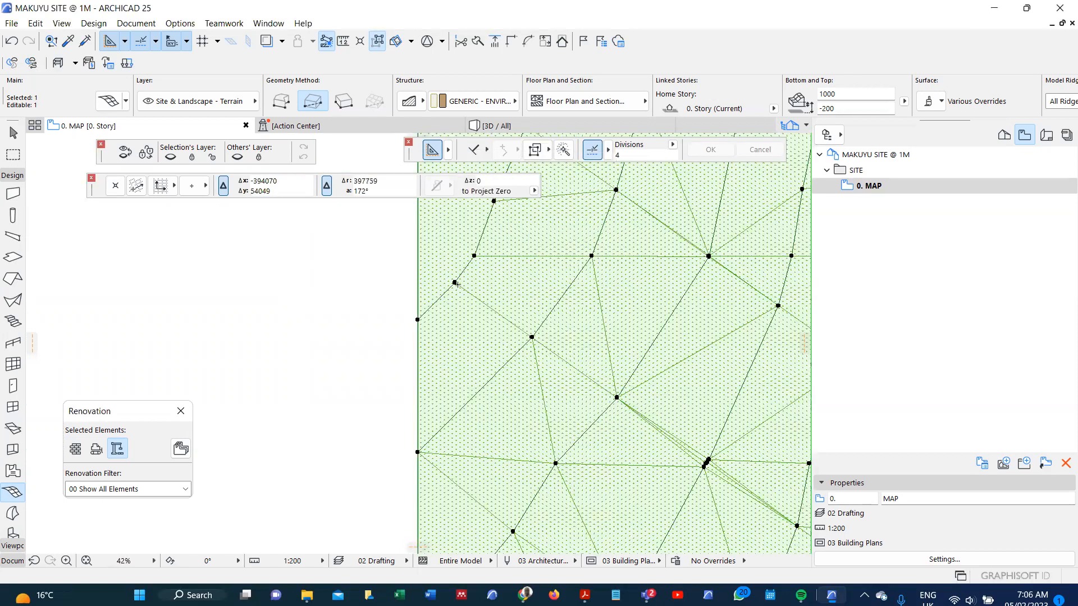
{"action": "left_click", "coordinate": [455, 282]}
{"action": "type", "text": "6000"}
{"action": "key", "text": "Return"}
Set the following contour at the mesh's west edge to a mesh point height of 5000 for all its points
{"action": "scroll", "coordinate": [471, 326], "scroll_direction": "down", "scroll_amount": 3}
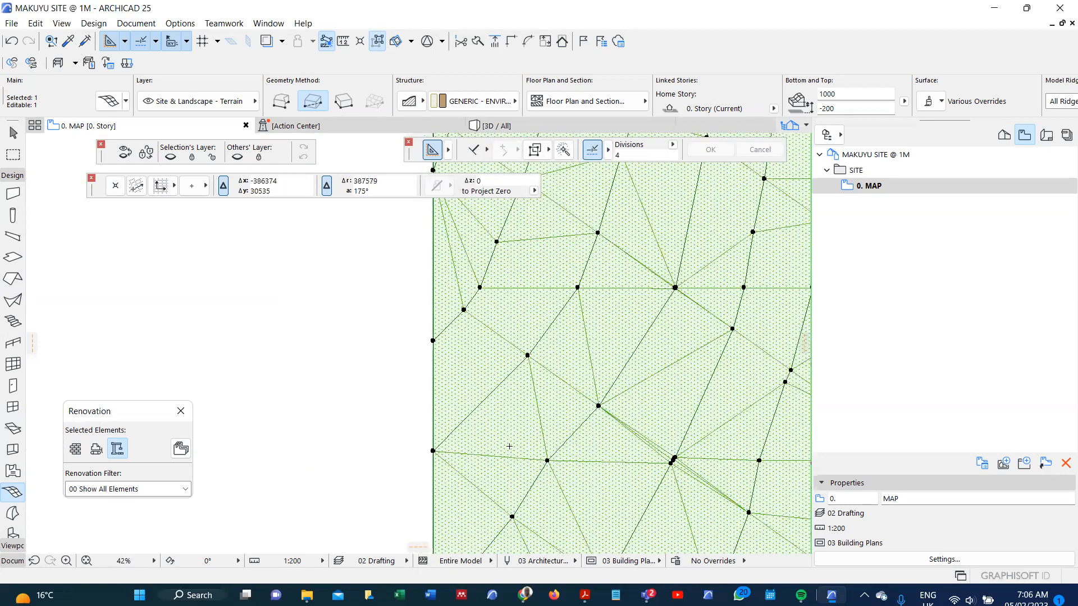
{"action": "scroll", "coordinate": [504, 301], "scroll_direction": "up", "scroll_amount": 3}
{"action": "left_click", "coordinate": [501, 302]}
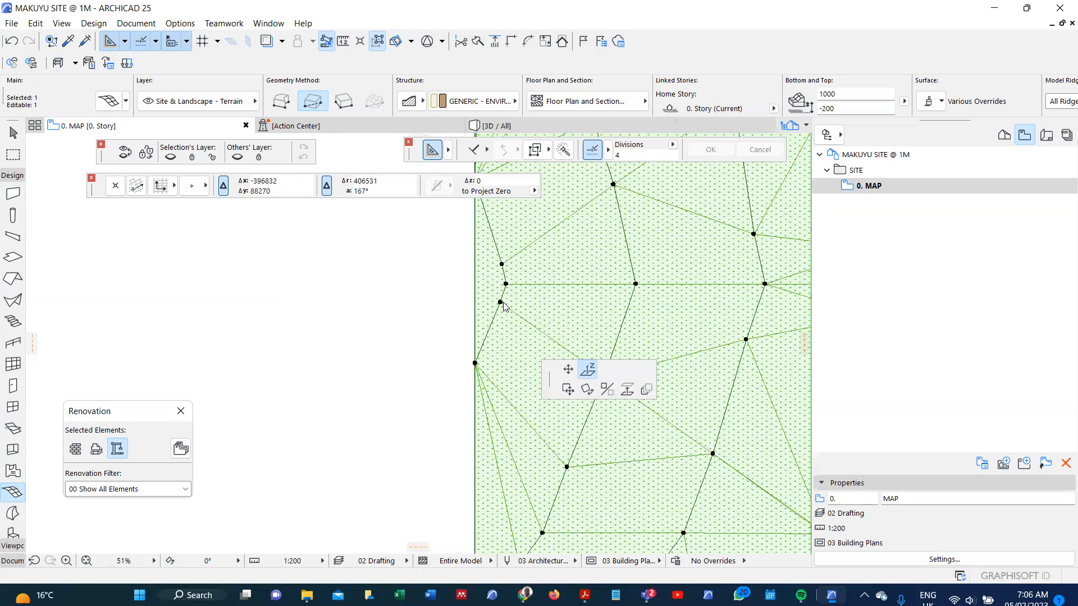
{"action": "type", "text": "5000"}
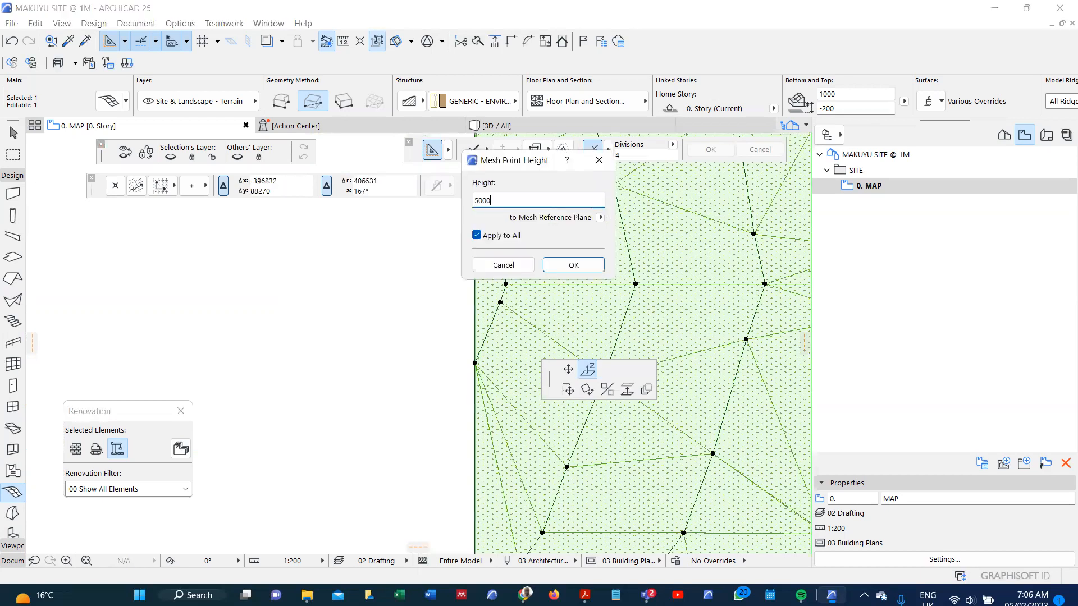
{"action": "key", "text": "Return"}
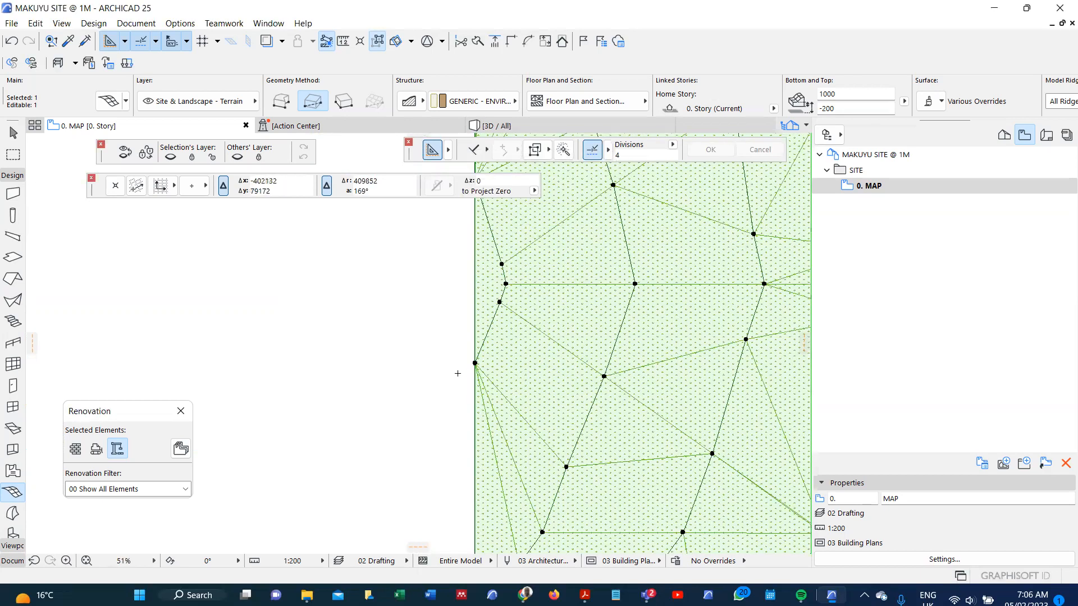
Examine the mesh's west edge, northwest corner and southeast area for contours that still need a height
{"action": "scroll", "coordinate": [447, 249], "scroll_direction": "down", "scroll_amount": 3}
{"action": "scroll", "coordinate": [440, 355], "scroll_direction": "down", "scroll_amount": 3}
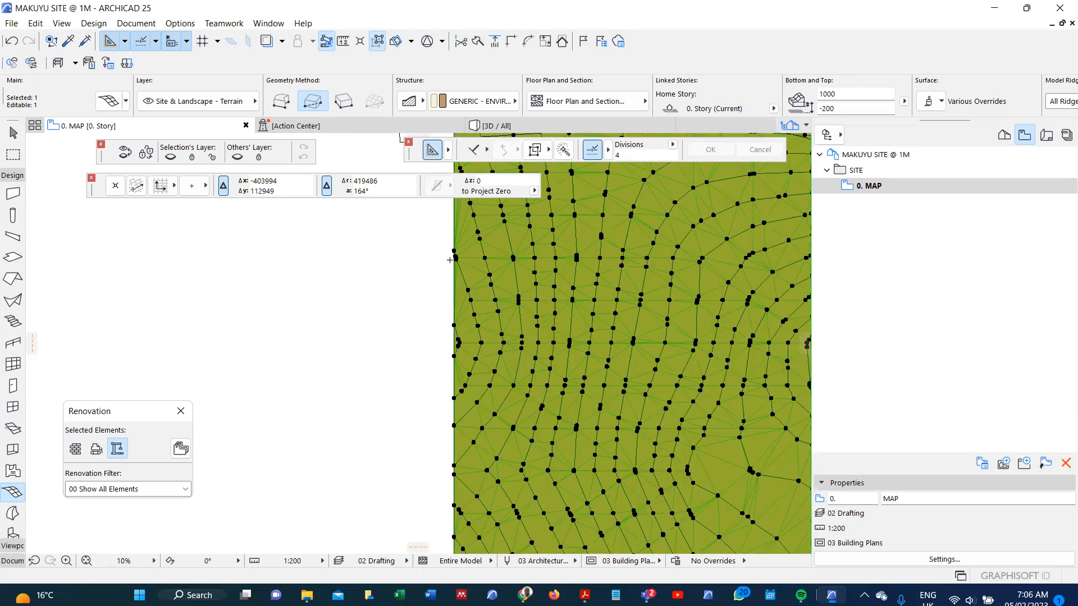
{"action": "scroll", "coordinate": [450, 260], "scroll_direction": "up", "scroll_amount": 2}
{"action": "scroll", "coordinate": [539, 360], "scroll_direction": "up", "scroll_amount": 2}
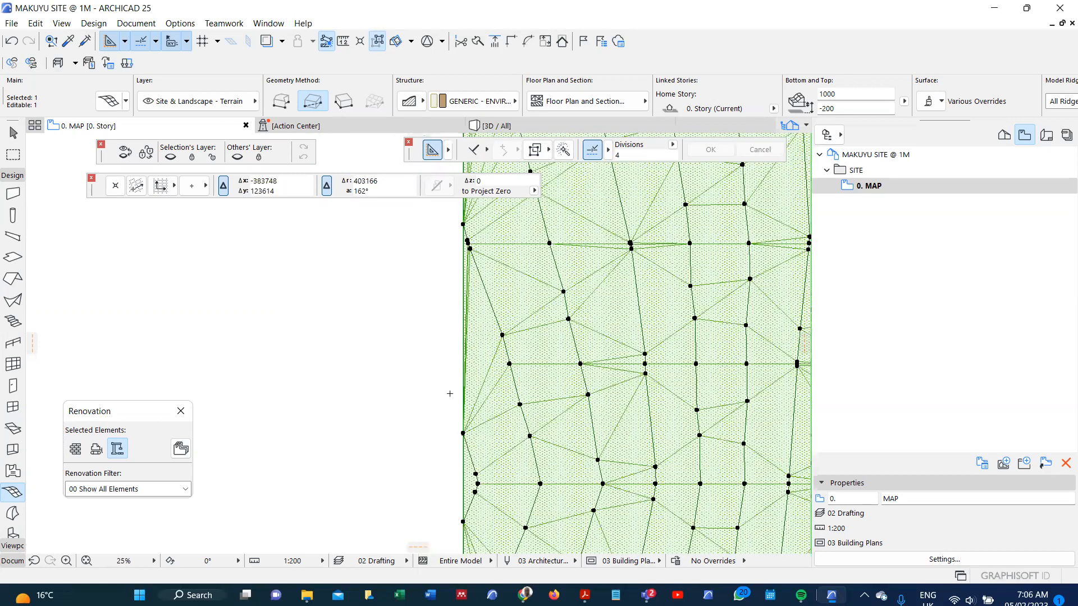
{"action": "scroll", "coordinate": [449, 394], "scroll_direction": "up", "scroll_amount": 3}
{"action": "scroll", "coordinate": [414, 389], "scroll_direction": "down", "scroll_amount": 4}
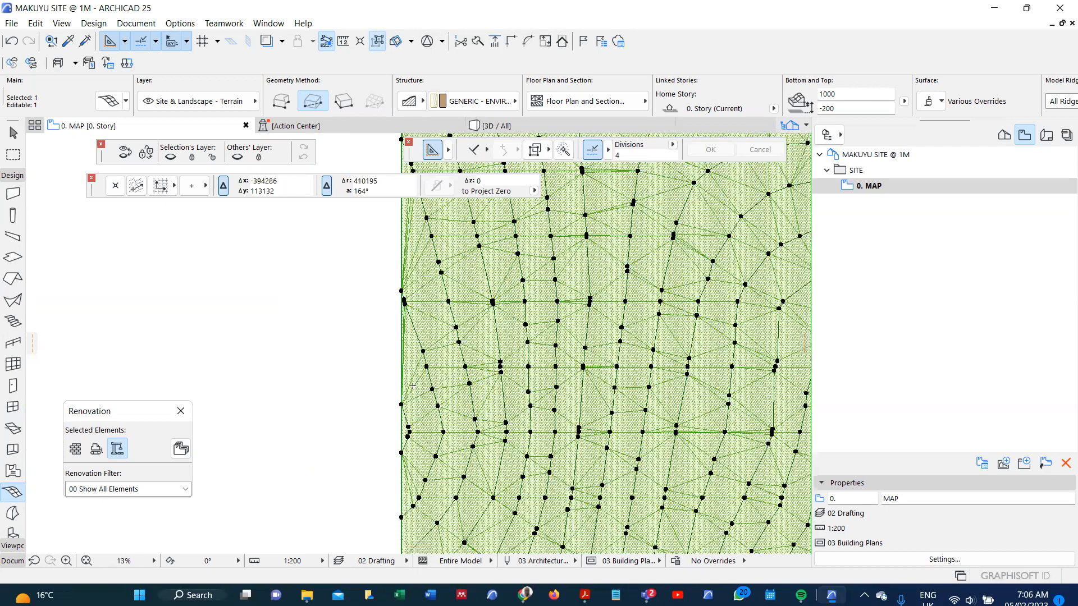
{"action": "scroll", "coordinate": [420, 341], "scroll_direction": "up", "scroll_amount": 2}
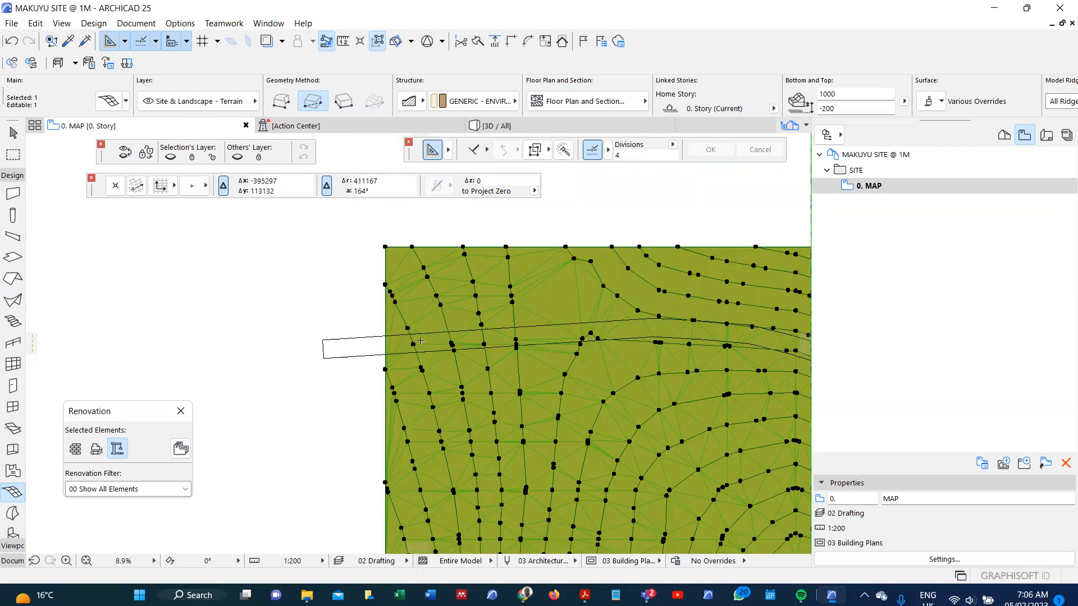
{"action": "scroll", "coordinate": [399, 323], "scroll_direction": "down", "scroll_amount": 5}
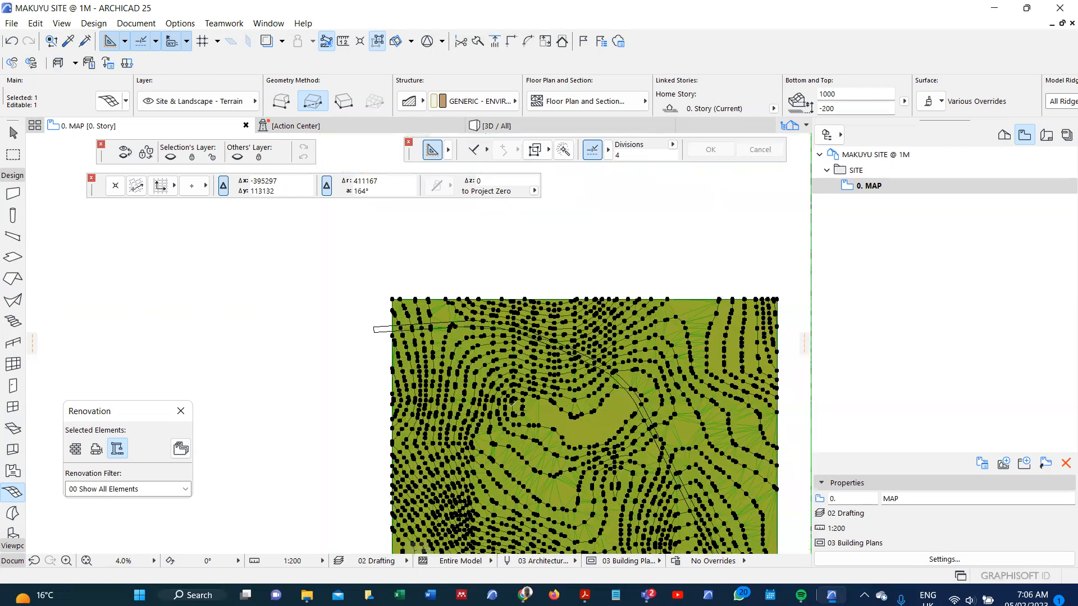
{"action": "scroll", "coordinate": [512, 404], "scroll_direction": "up", "scroll_amount": 2}
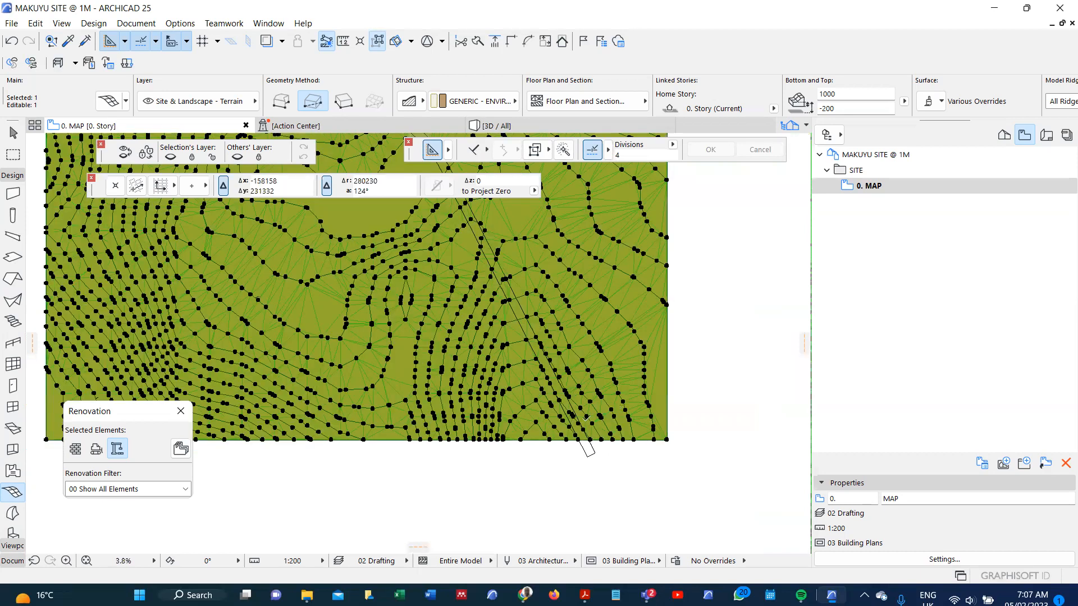
{"action": "scroll", "coordinate": [573, 437], "scroll_direction": "up", "scroll_amount": 4}
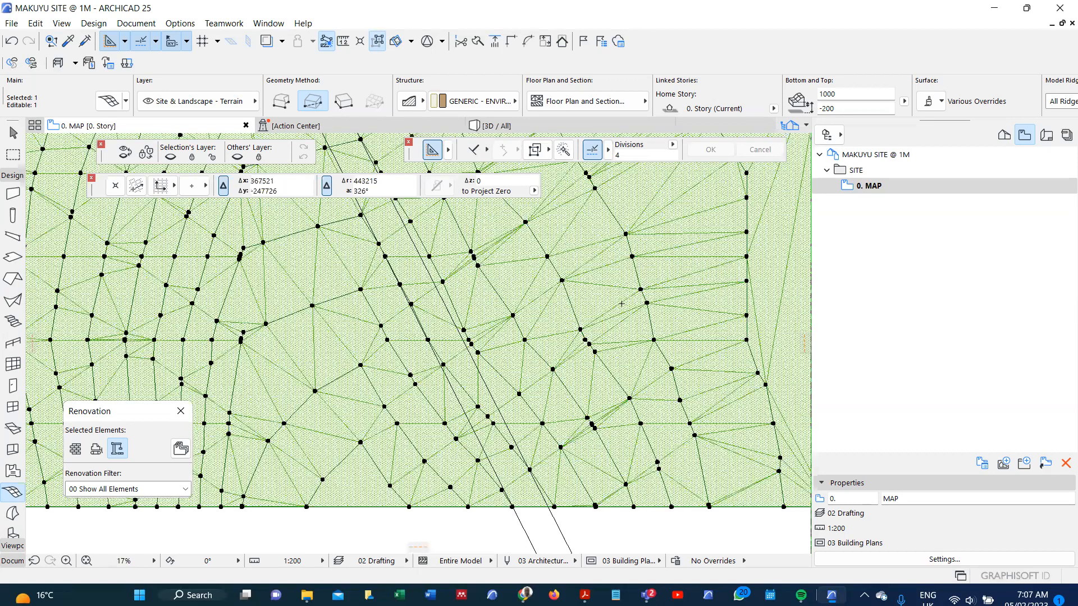
{"action": "scroll", "coordinate": [607, 417], "scroll_direction": "down", "scroll_amount": 4}
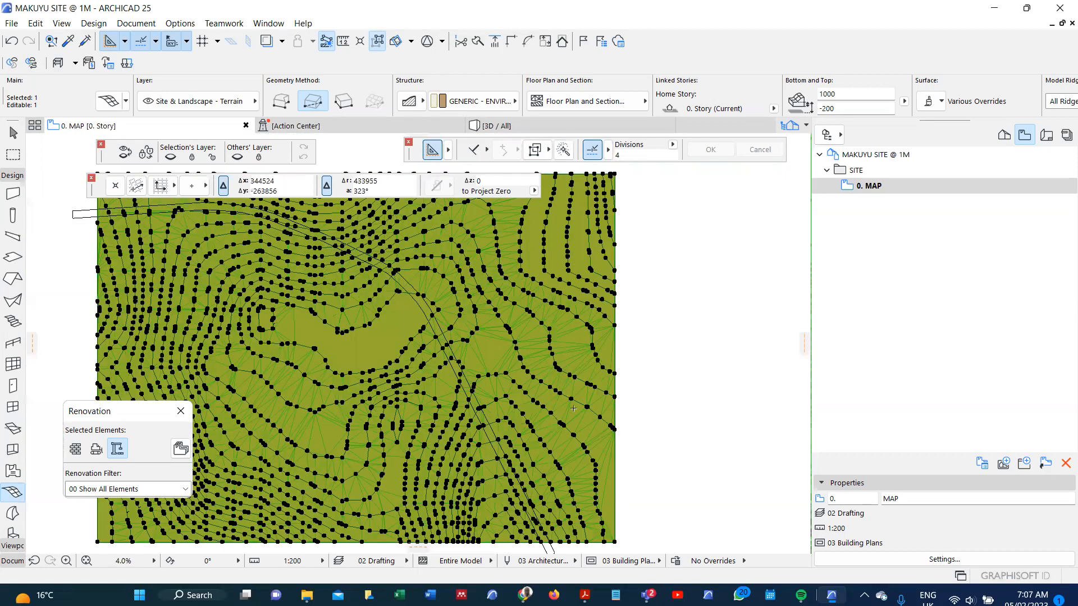
{"action": "scroll", "coordinate": [574, 408], "scroll_direction": "down", "scroll_amount": 1}
In the mesh's eastern part, check two contours' heights and set the adjacent flat contour to the northeast to 15000 for all points
{"action": "scroll", "coordinate": [506, 341], "scroll_direction": "up", "scroll_amount": 3}
{"action": "scroll", "coordinate": [397, 355], "scroll_direction": "up", "scroll_amount": 3}
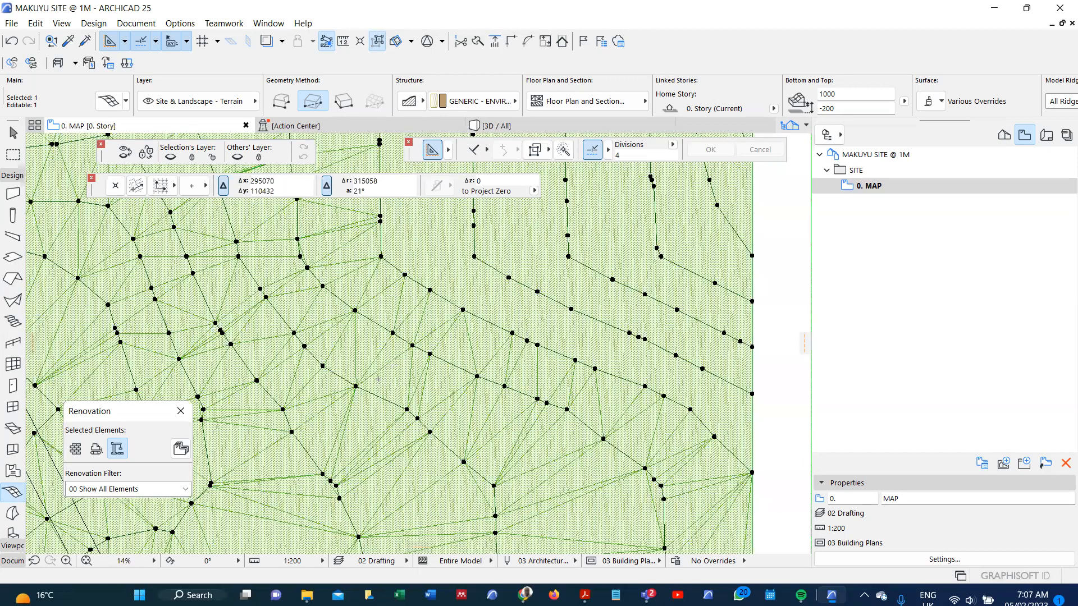
{"action": "scroll", "coordinate": [346, 390], "scroll_direction": "up", "scroll_amount": 1}
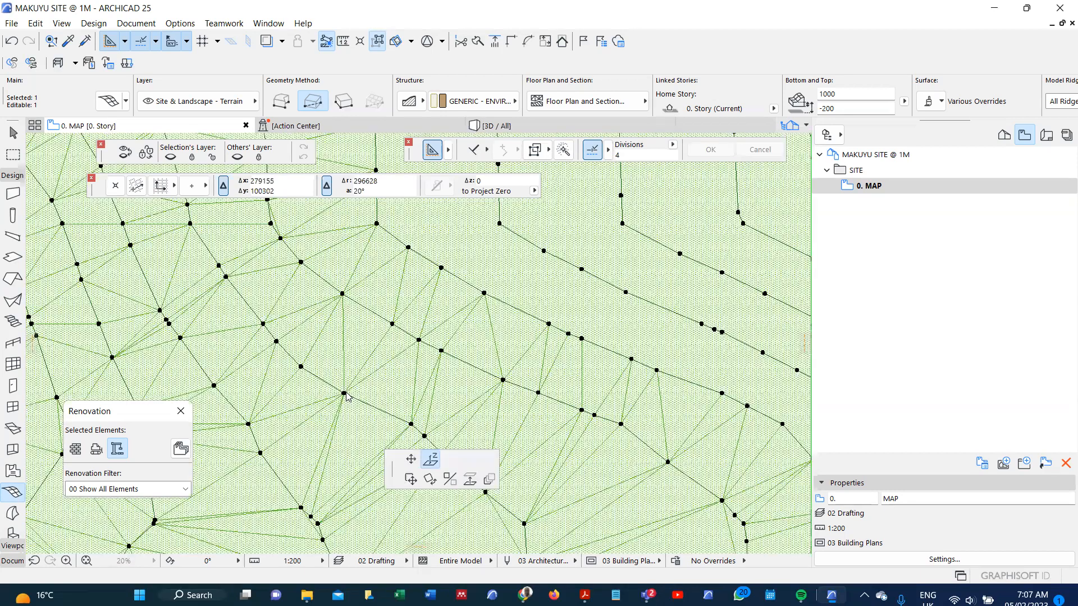
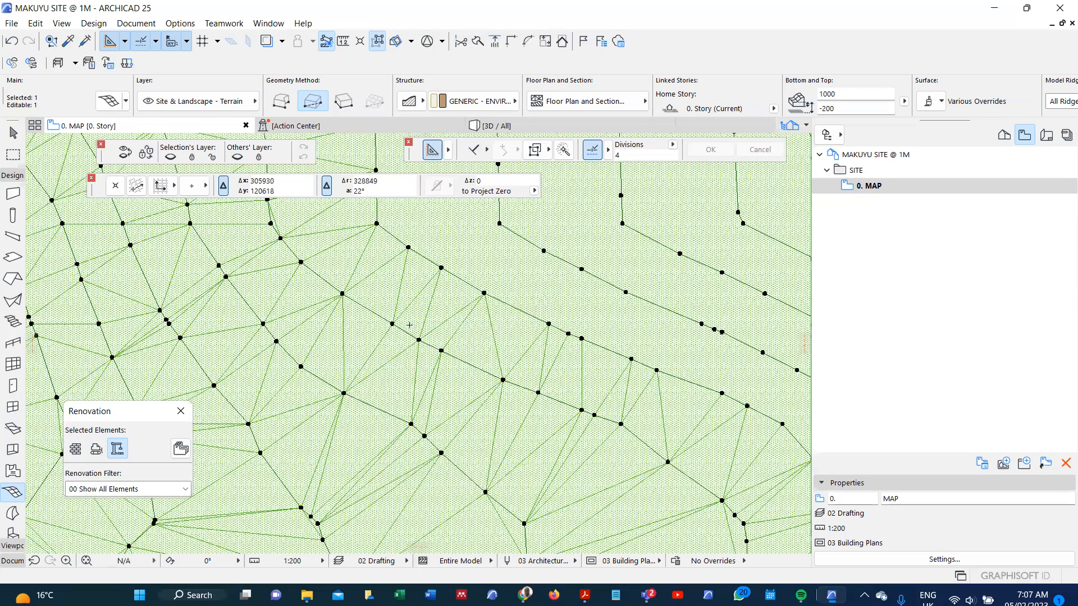
{"action": "left_click", "coordinate": [392, 324]}
{"action": "left_click", "coordinate": [562, 268]}
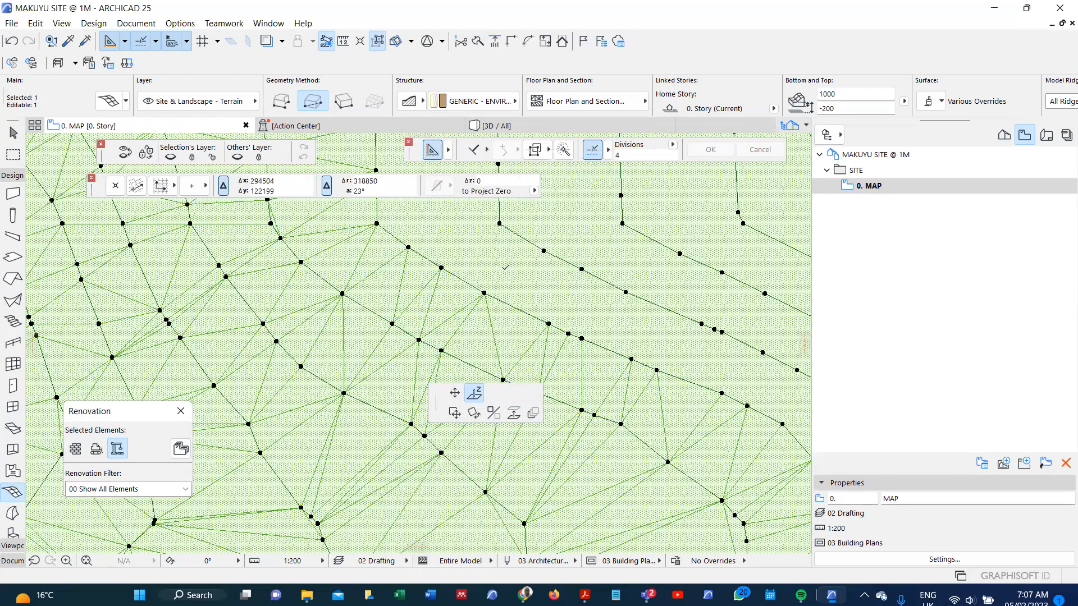
{"action": "left_click", "coordinate": [441, 268]}
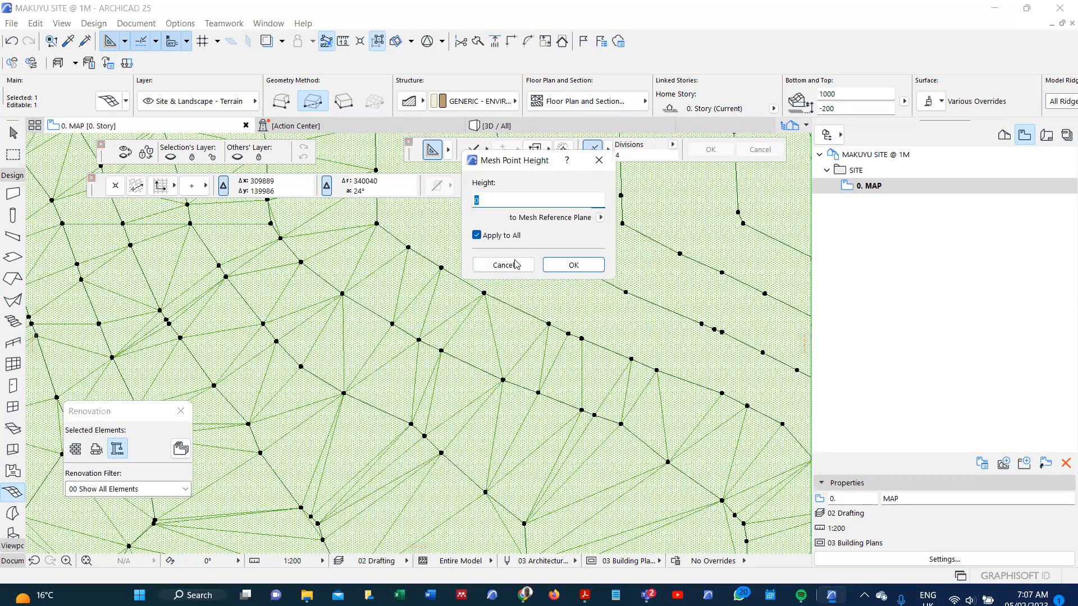
{"action": "type", "text": "15"}
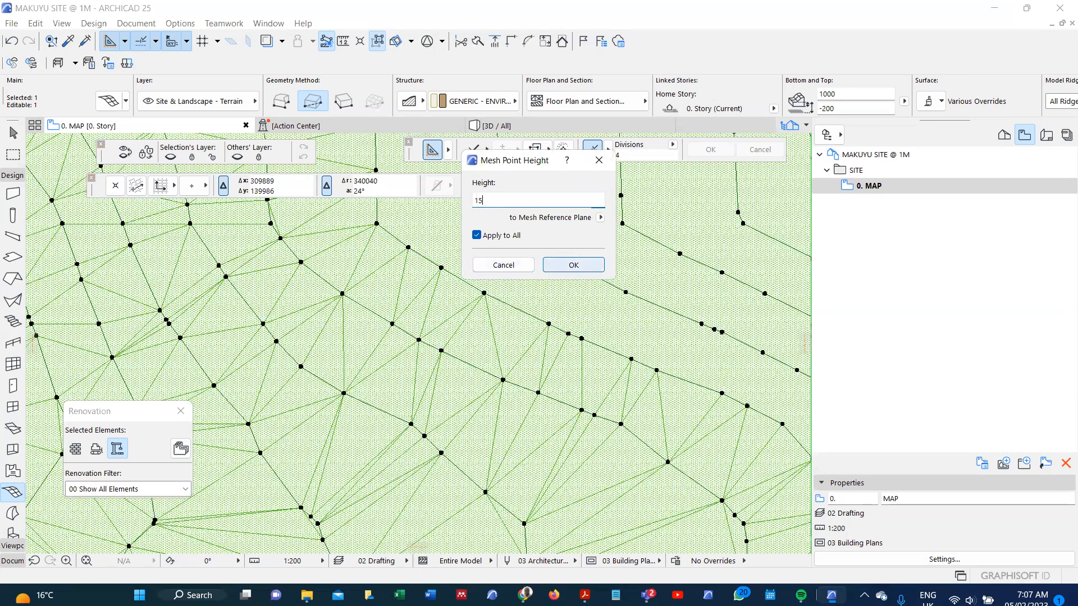
{"action": "type", "text": "000"}
{"action": "key", "text": "Return"}
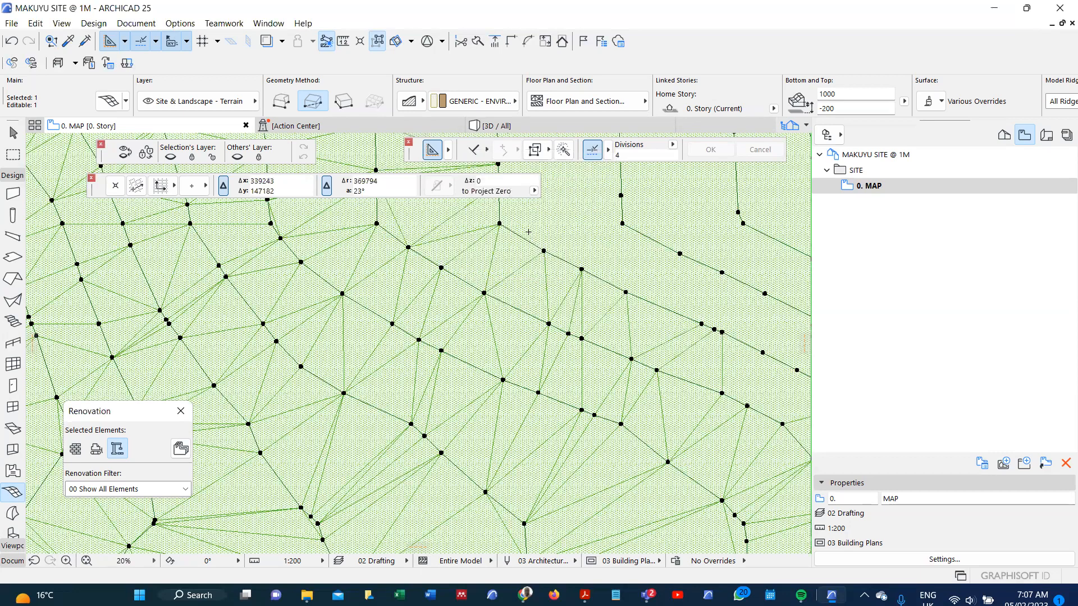
Recheck the 15000 contour's height and set the flat contour northeast of it to 14000 for all its points
{"action": "left_click", "coordinate": [442, 269]}
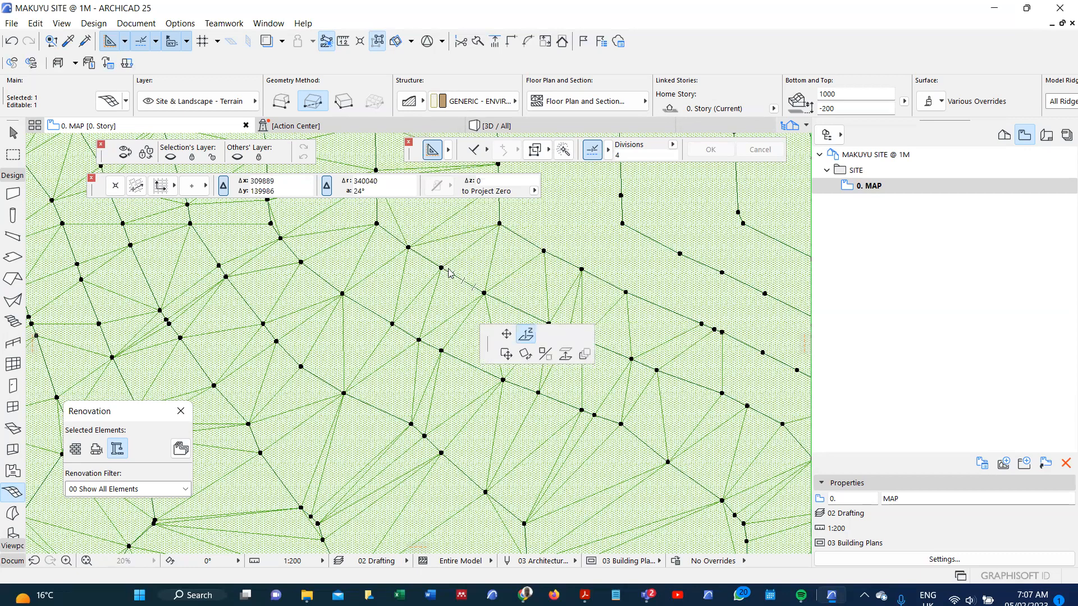
{"action": "left_click", "coordinate": [526, 334]}
{"action": "left_click", "coordinate": [564, 265]}
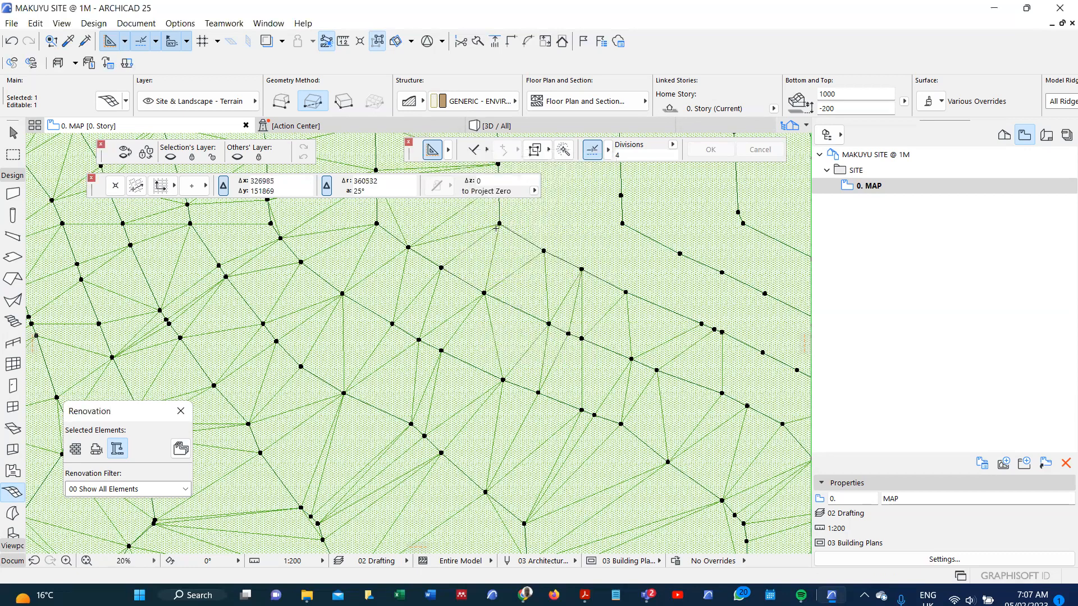
{"action": "left_click", "coordinate": [498, 227]}
{"action": "left_click", "coordinate": [583, 292]}
{"action": "type", "text": "14000"}
{"action": "key", "text": "Return"}
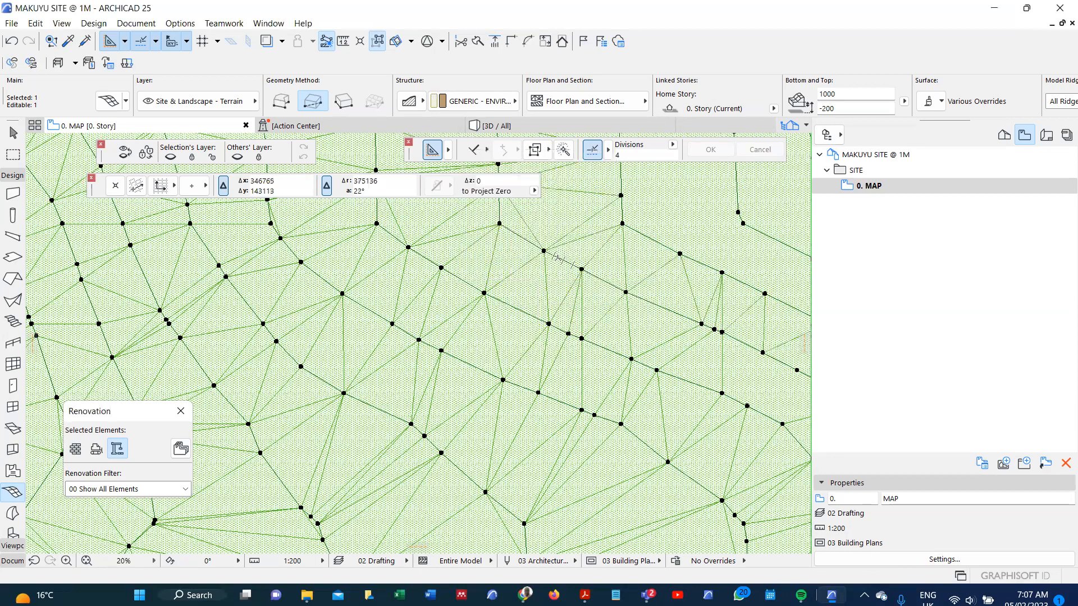
Set the next two contours northeast of the 14000 one to mesh point heights of 13000 and 12000, applied to all their points
{"action": "left_click", "coordinate": [622, 224]}
{"action": "left_click", "coordinate": [621, 245]}
{"action": "type", "text": "13000"}
{"action": "key", "text": "Return"}
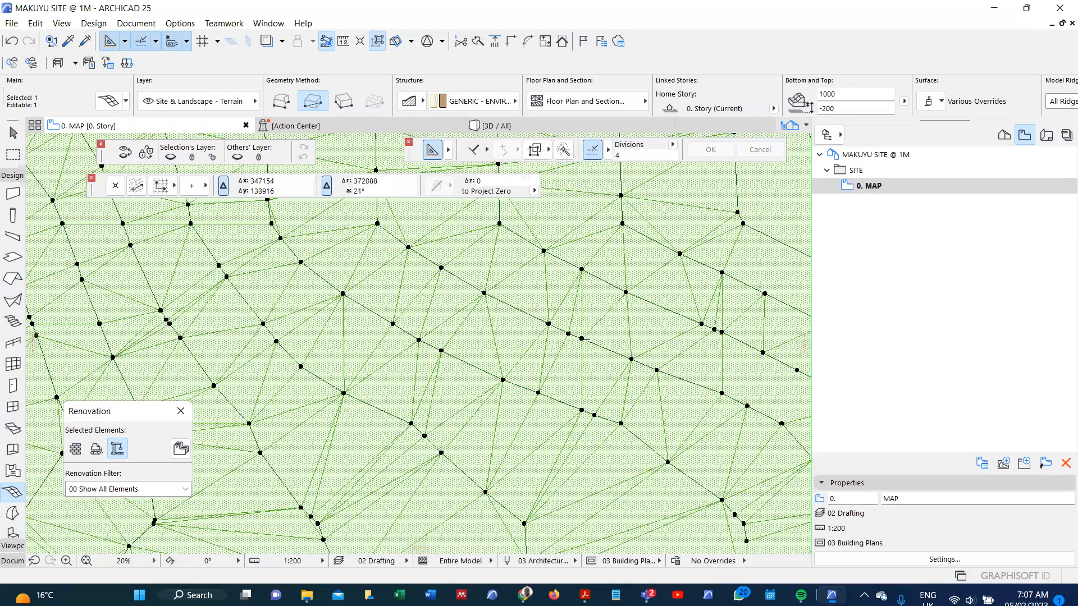
{"action": "middle_click_drag", "start_coordinate": [744, 224], "coordinate": [572, 334]}
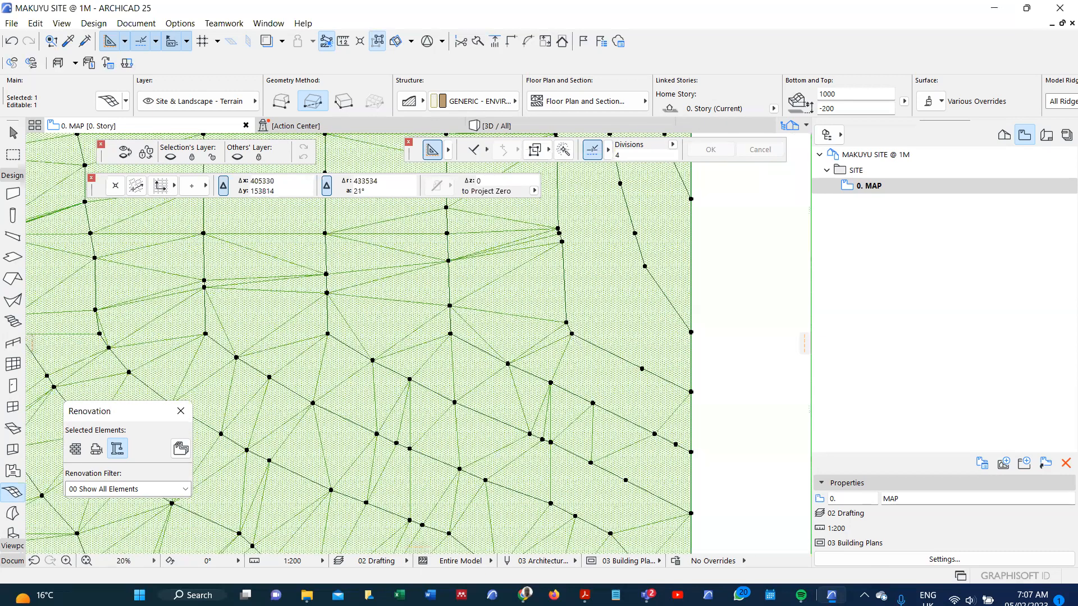
{"action": "left_click", "coordinate": [572, 334]}
{"action": "type", "text": "12000"}
{"action": "key", "text": "Return"}
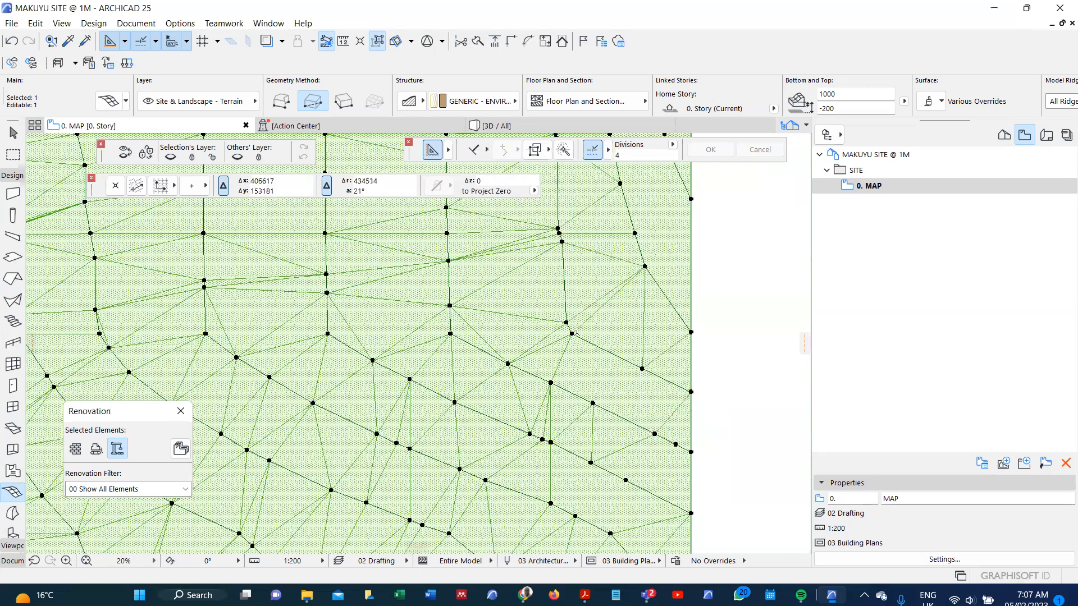
Give the flat contour northeast of the 12000 one its next height in the sequence, applied to all its points
{"action": "left_click", "coordinate": [645, 265]}
{"action": "left_click", "coordinate": [646, 266]}
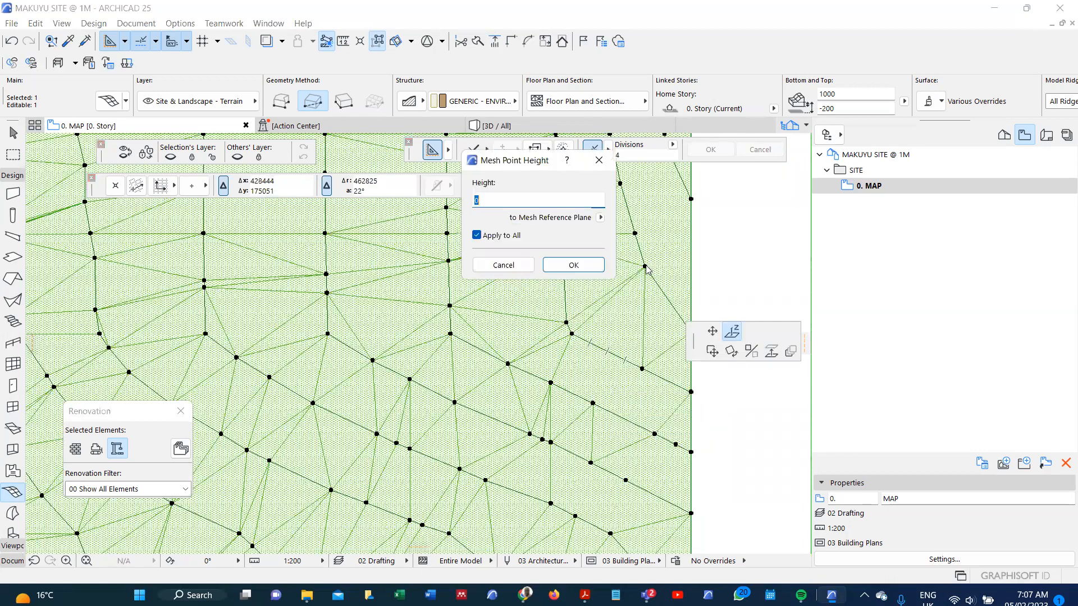
{"action": "key", "text": "Return"}
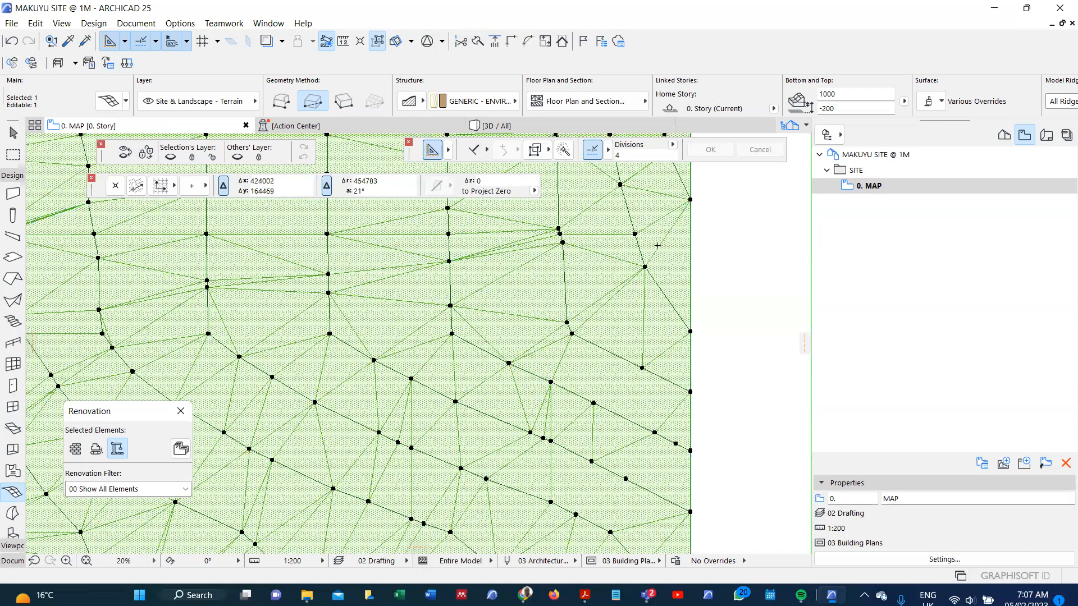
Give the next flat contour toward the mesh's eastern edge its height in the sequence and set the easternmost to 9000, for all points
{"action": "scroll", "coordinate": [657, 245], "scroll_direction": "up", "scroll_amount": 1}
{"action": "type", "text": "10"}
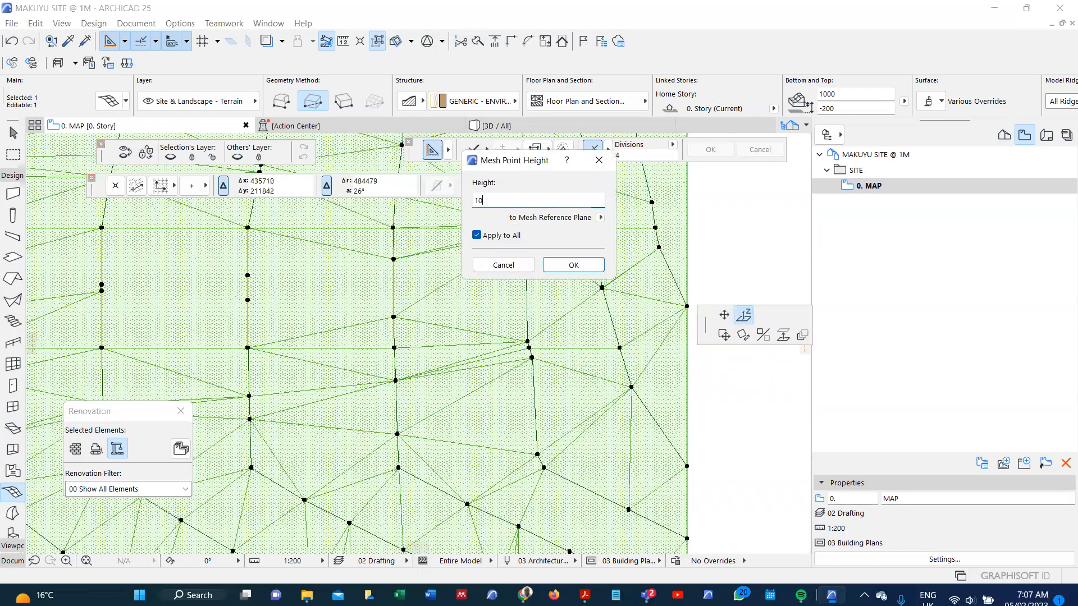
{"action": "key", "text": "Return"}
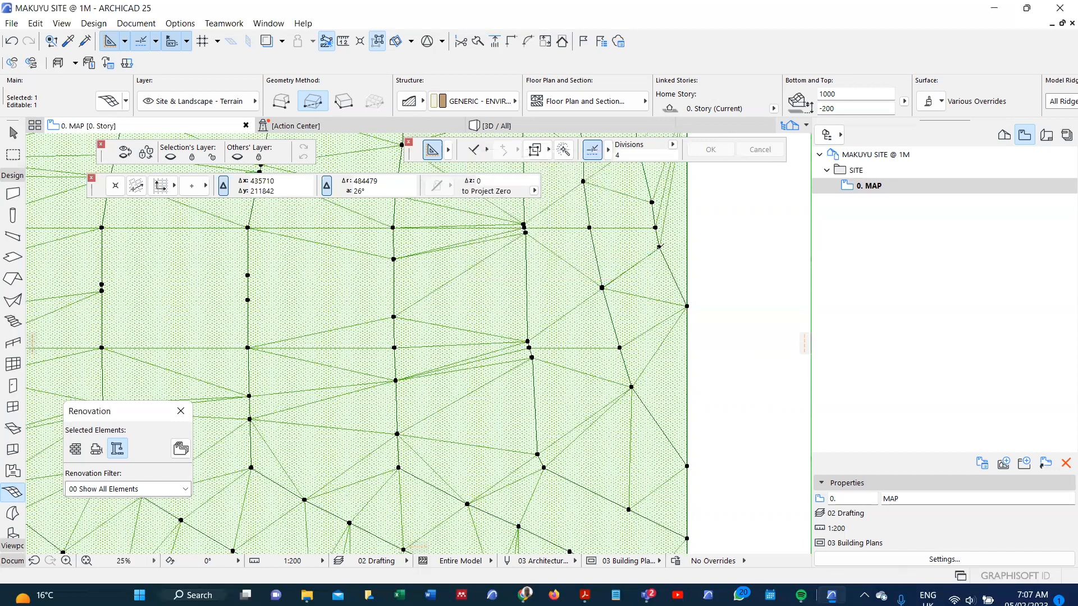
{"action": "scroll", "coordinate": [625, 348], "scroll_direction": "down", "scroll_amount": 1}
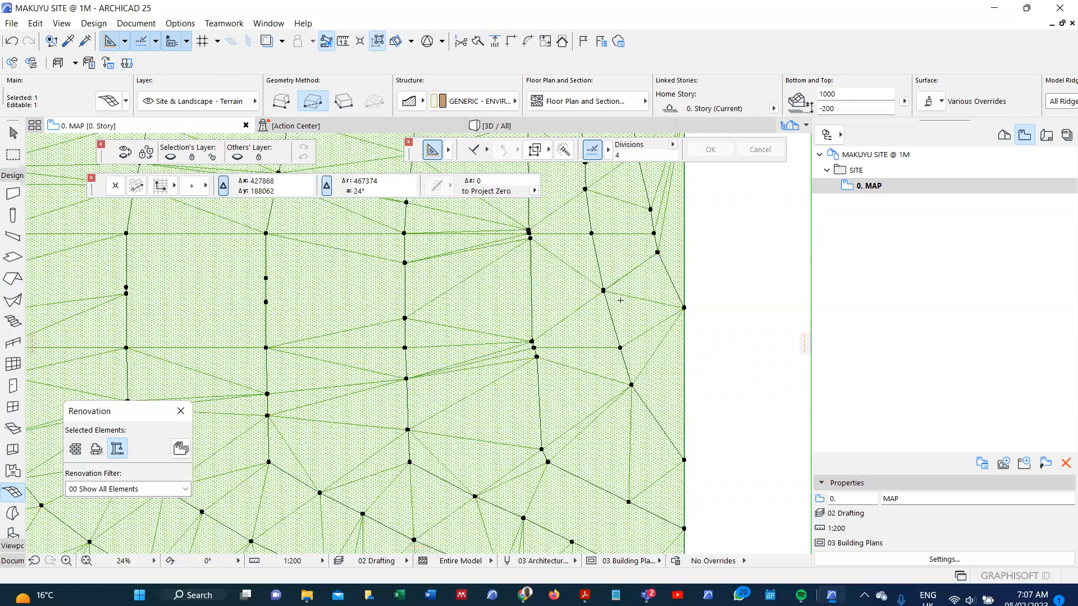
{"action": "scroll", "coordinate": [621, 301], "scroll_direction": "up", "scroll_amount": 1}
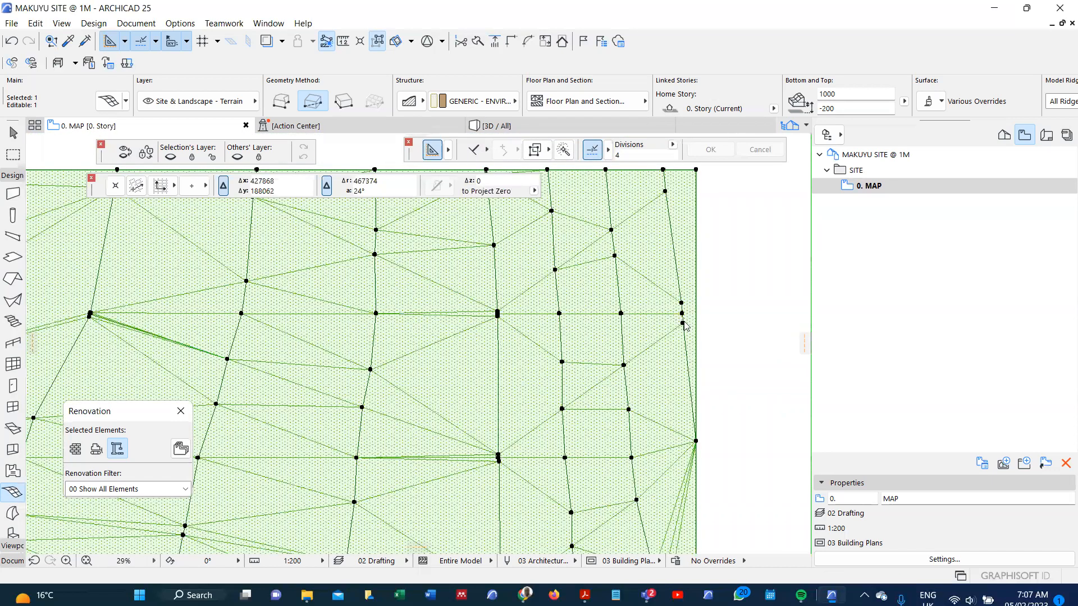
{"action": "left_click", "coordinate": [682, 324]}
{"action": "type", "text": "900"}
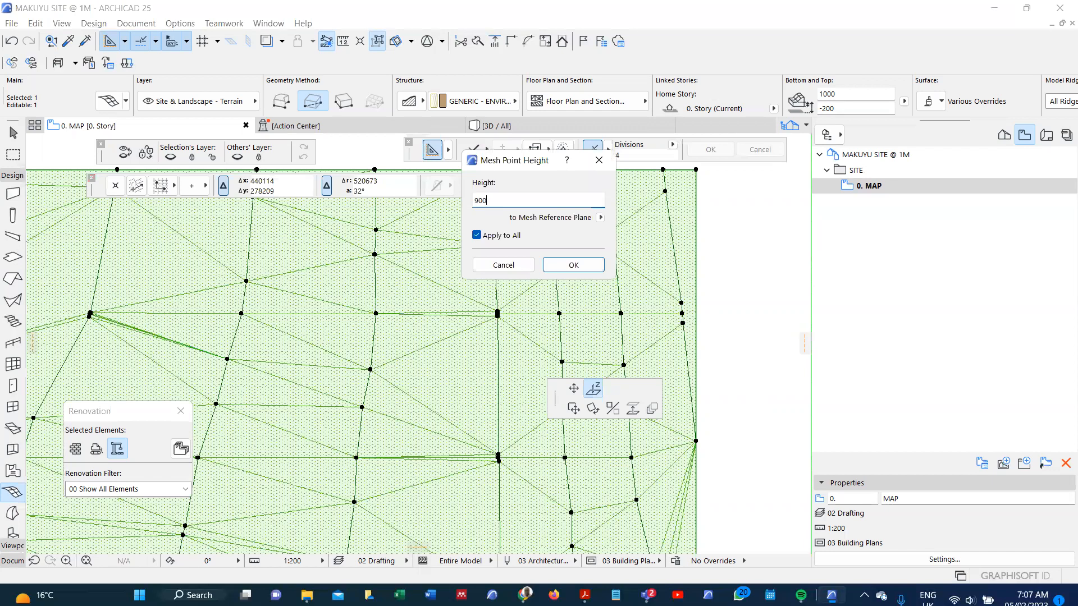
{"action": "type", "text": "0"}
{"action": "key", "text": "Return"}
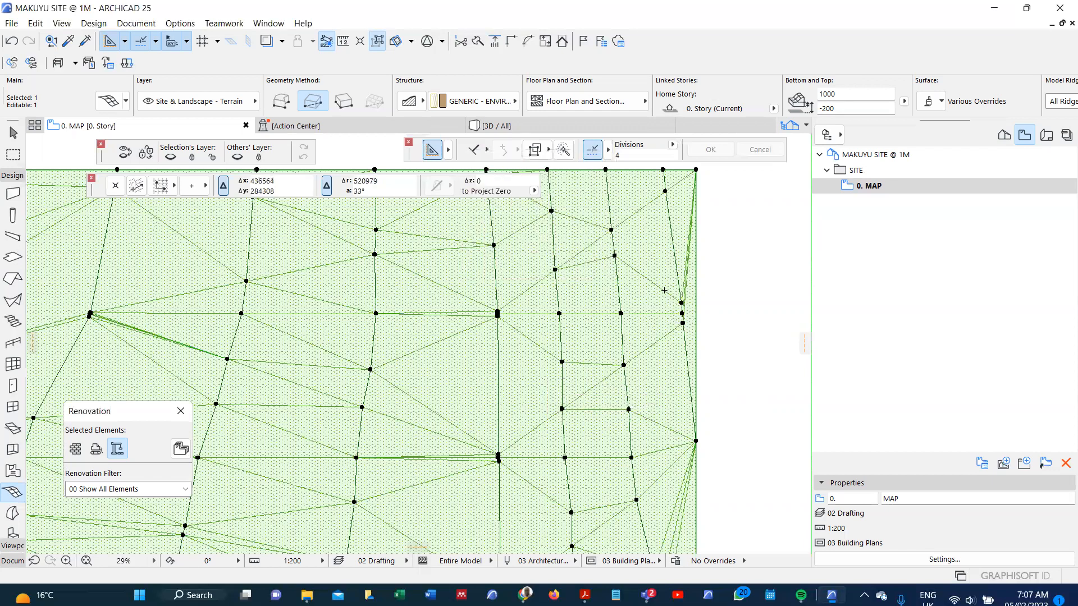
Show the selected mesh in 3D and examine the terrain surface from several angles for contours left flat
{"action": "scroll", "coordinate": [647, 220], "scroll_direction": "down", "scroll_amount": 1}
{"action": "scroll", "coordinate": [645, 225], "scroll_direction": "down", "scroll_amount": 6}
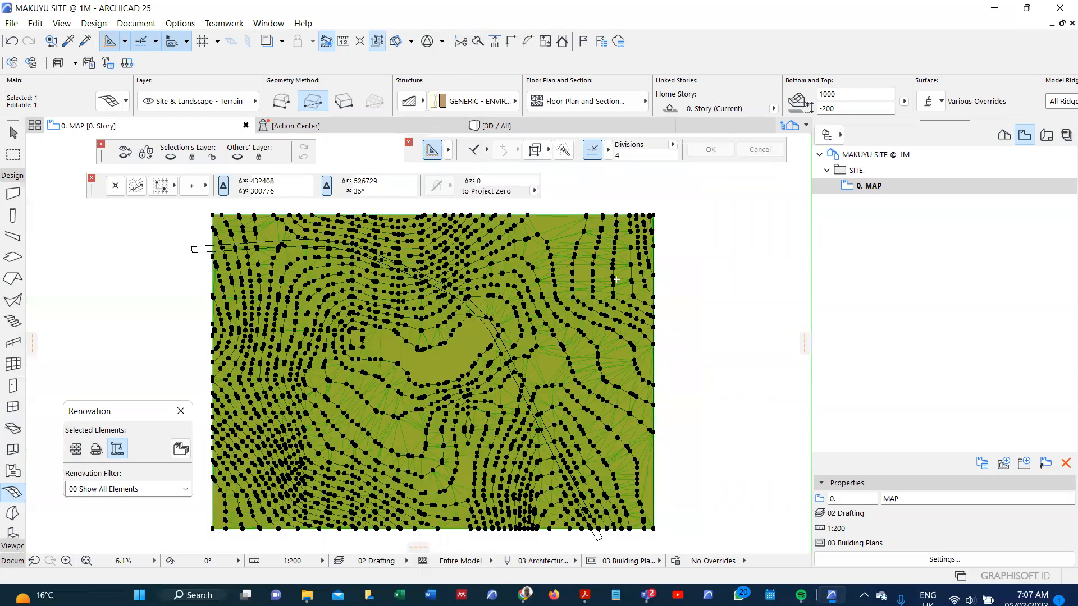
{"action": "scroll", "coordinate": [490, 304], "scroll_direction": "down", "scroll_amount": 3}
{"action": "right_click", "coordinate": [534, 497]}
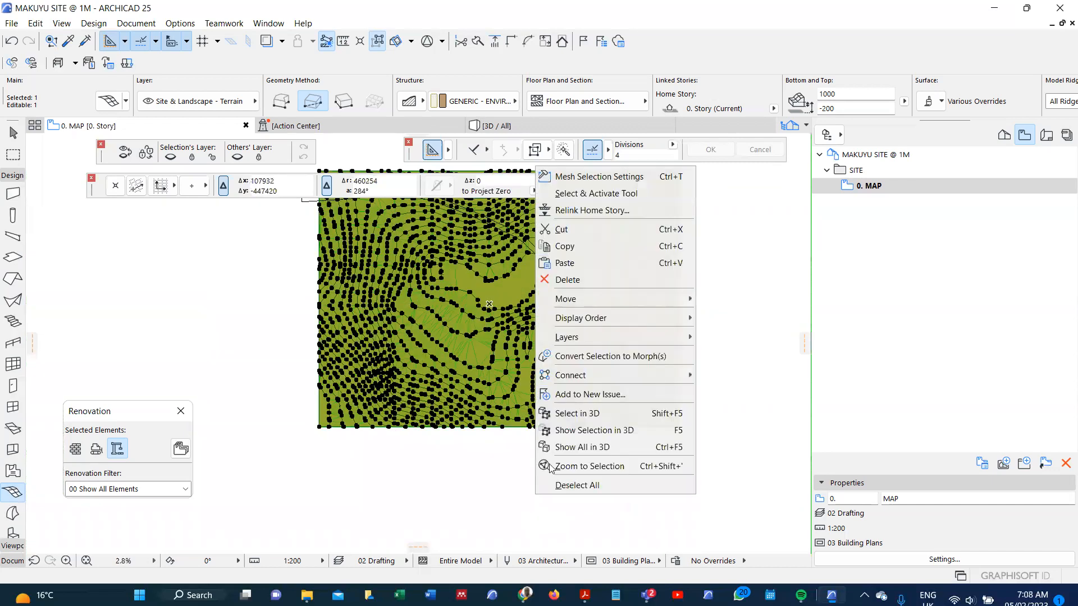
{"action": "left_click", "coordinate": [621, 414]}
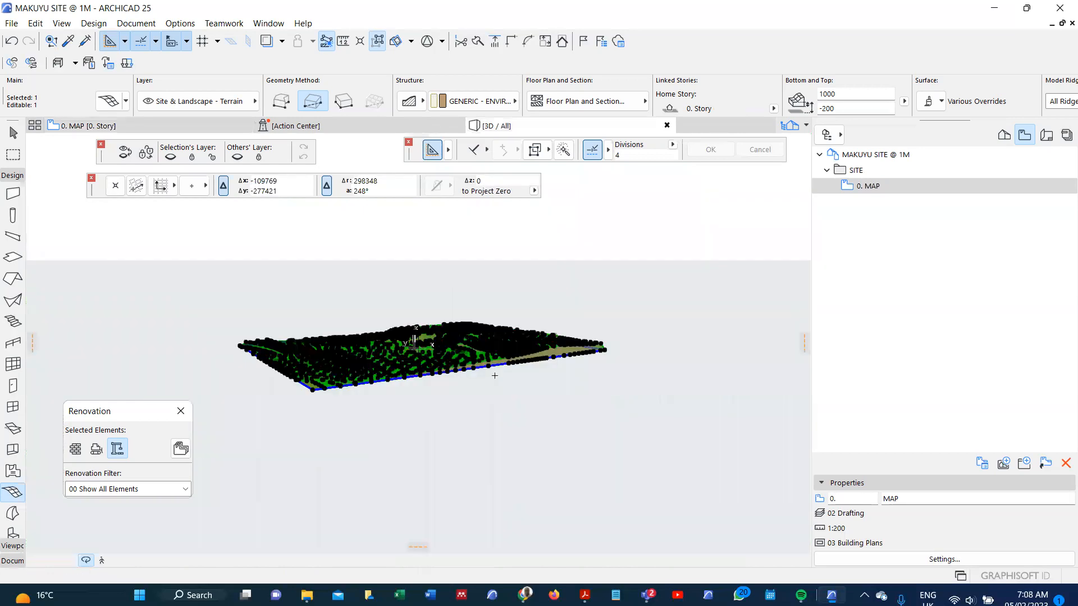
{"action": "mouse_move", "coordinate": [568, 343]}
{"action": "middle_mouse_down", "text": "shift"}
{"action": "mouse_move", "coordinate": [431, 332]}
{"action": "mouse_move", "coordinate": [447, 313]}
{"action": "mouse_move", "coordinate": [441, 366]}
{"action": "mouse_move", "coordinate": [378, 428]}
{"action": "middle_mouse_up", "text": "shift"}
{"action": "scroll", "coordinate": [411, 376], "scroll_direction": "up", "scroll_amount": 5}
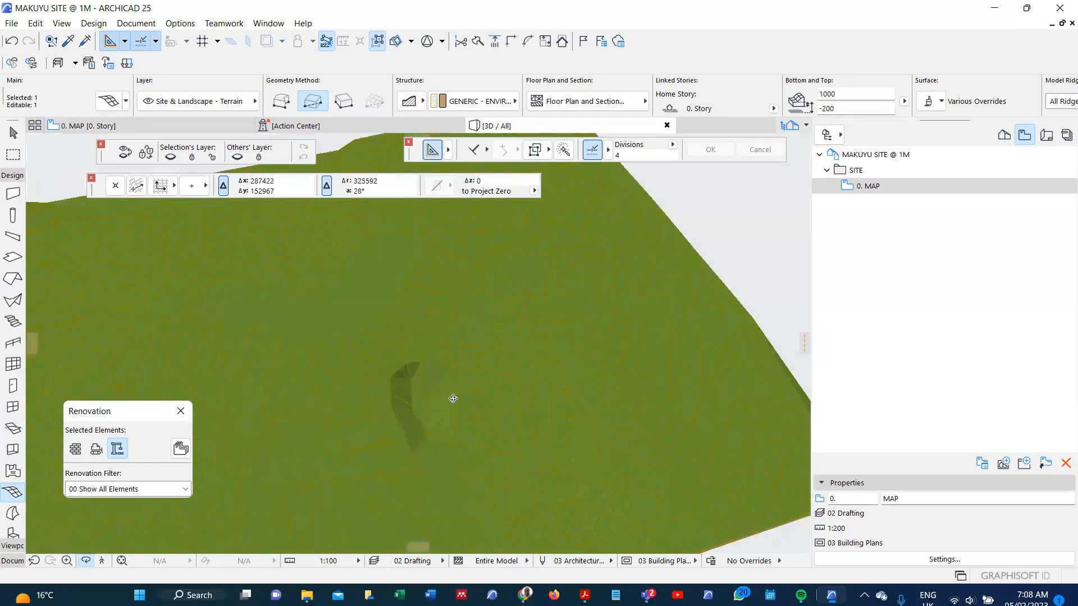
{"action": "middle_click_drag", "start_coordinate": [439, 416], "coordinate": [419, 407], "text": "shift"}
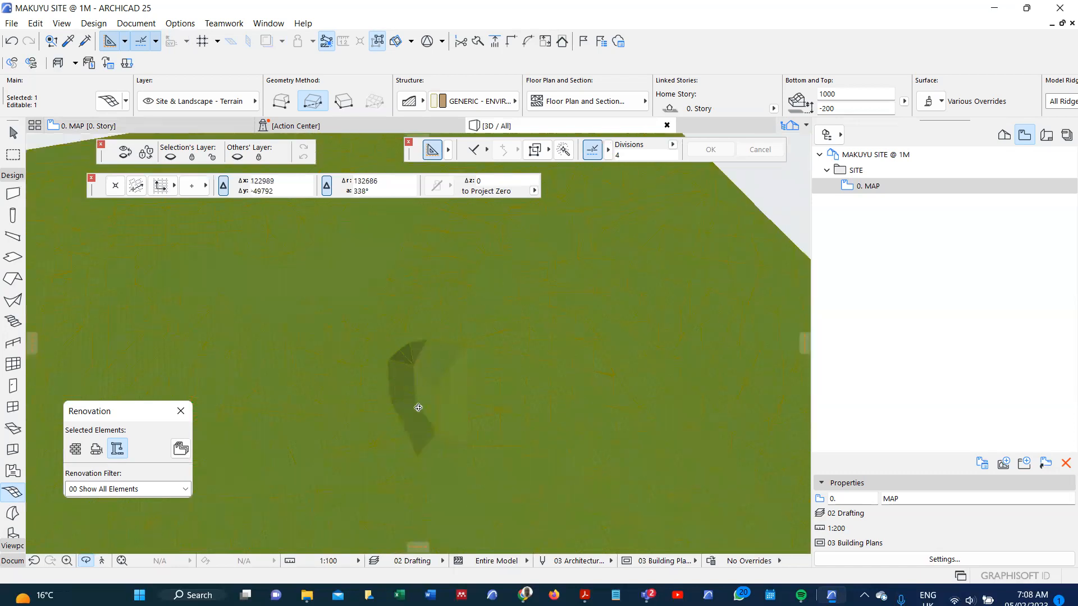
{"action": "scroll", "coordinate": [499, 354], "scroll_direction": "down", "scroll_amount": 5}
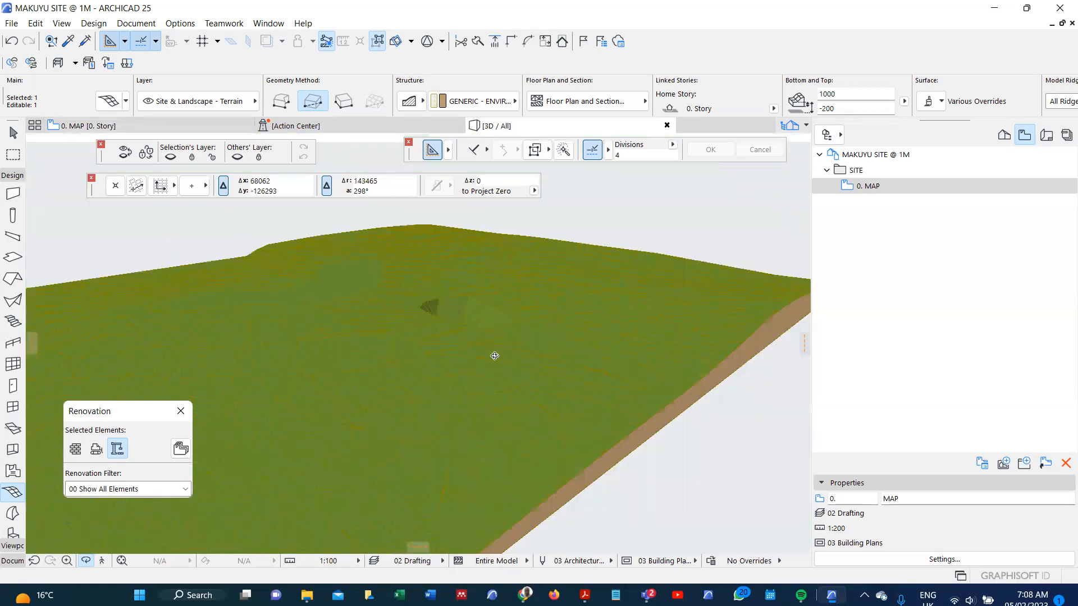
On the floor plan, check the contour west of the small closed lens-shaped one, then set the closed contour to 15000 for all points
{"action": "key", "text": "F2"}
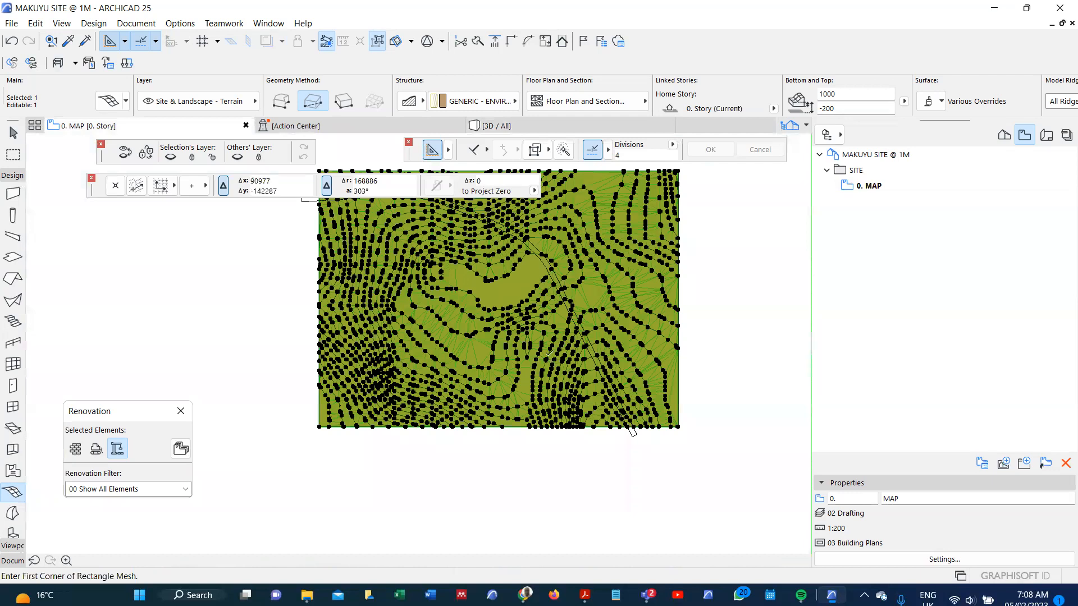
{"action": "scroll", "coordinate": [530, 379], "scroll_direction": "up", "scroll_amount": 5}
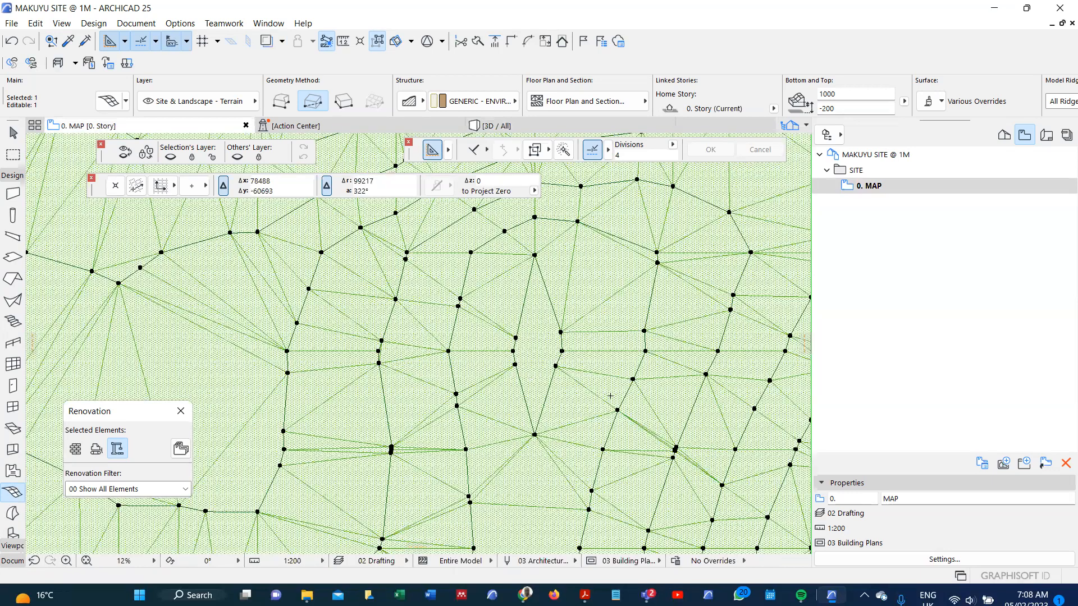
{"action": "scroll", "coordinate": [325, 268], "scroll_direction": "up", "scroll_amount": 3}
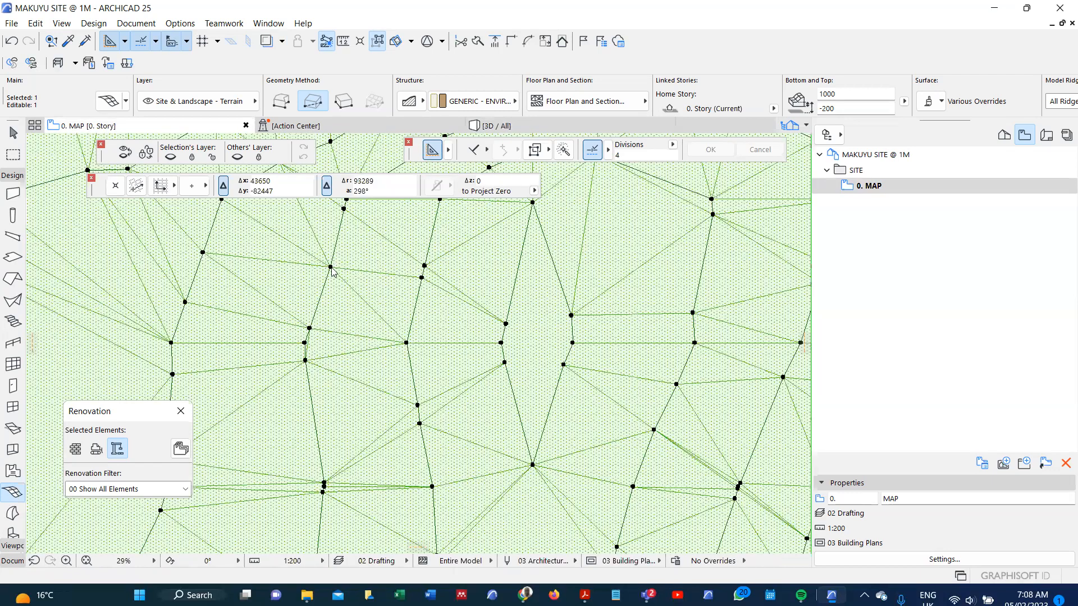
{"action": "left_click", "coordinate": [407, 342]}
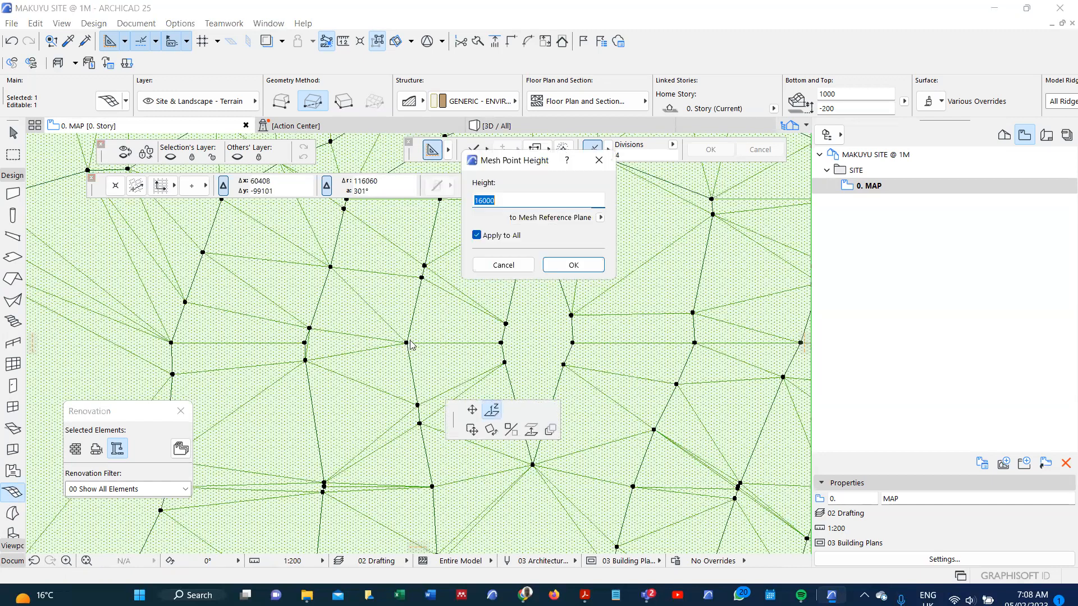
{"action": "left_click", "coordinate": [568, 262]}
{"action": "left_click", "coordinate": [506, 325]}
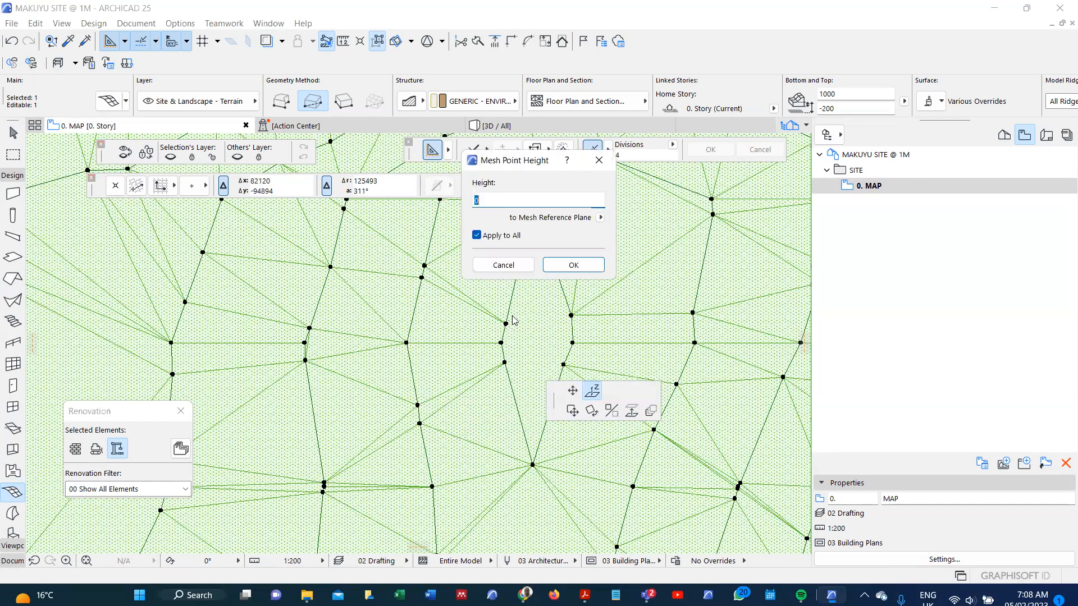
{"action": "type", "text": "15000"}
{"action": "key", "text": "Return"}
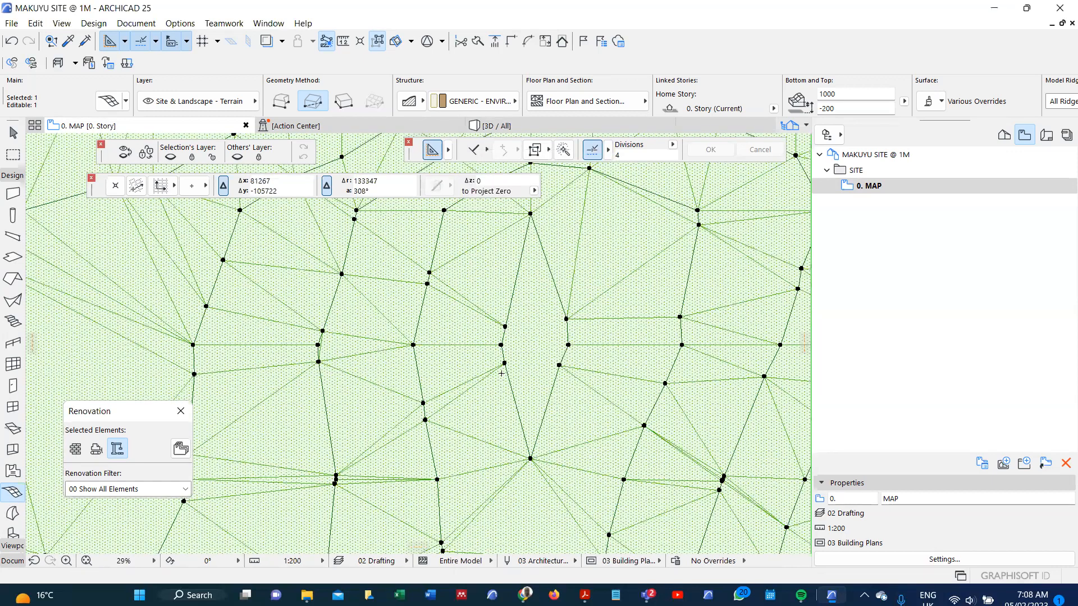
Isolate the mesh in 3D, deselect it and examine the relief along its western edge
{"action": "scroll", "coordinate": [502, 369], "scroll_direction": "down", "scroll_amount": 5}
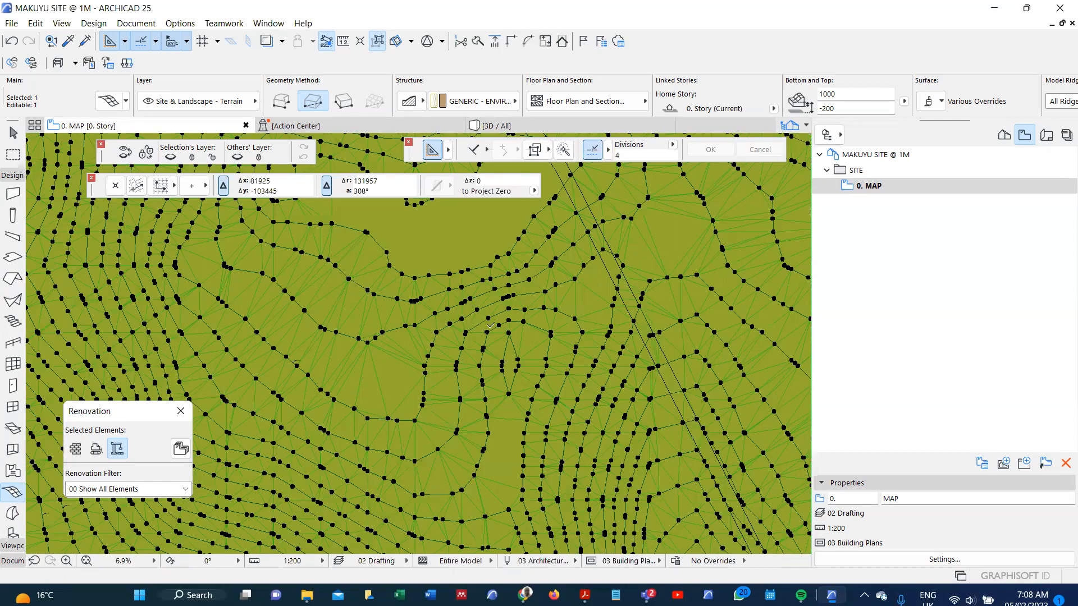
{"action": "key", "text": "F5"}
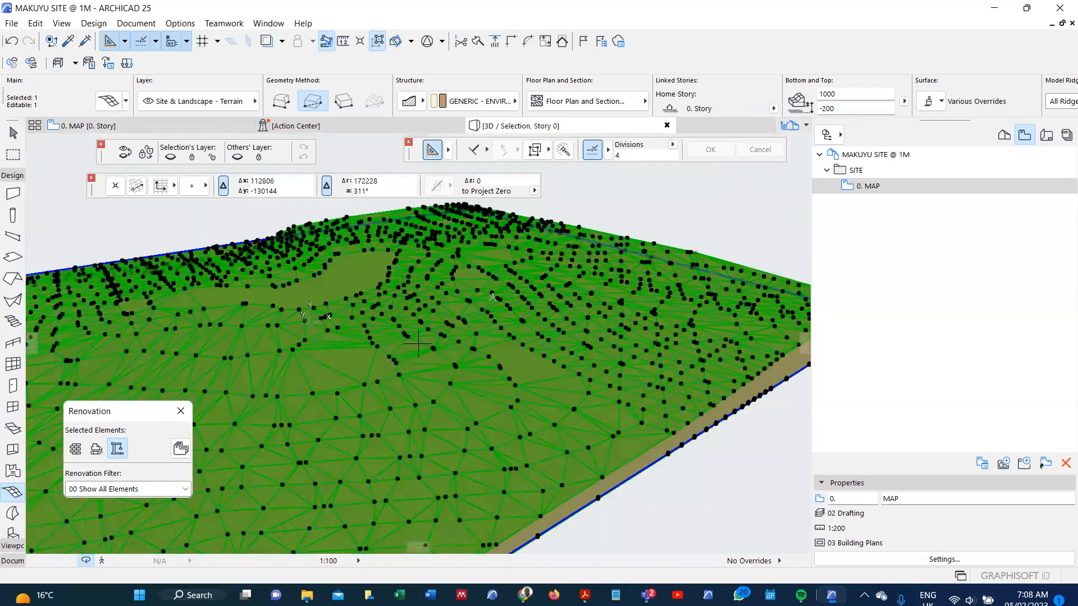
{"action": "key", "text": "Escape"}
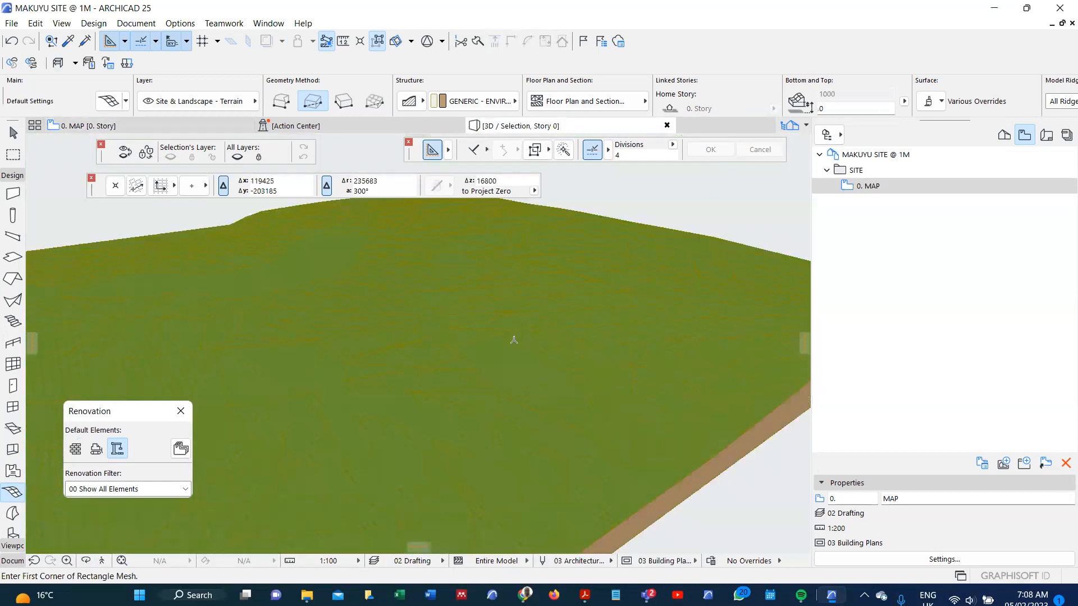
{"action": "scroll", "coordinate": [513, 340], "scroll_direction": "down", "scroll_amount": 3}
{"action": "middle_click_drag", "start_coordinate": [563, 336], "coordinate": [347, 433], "text": "shift"}
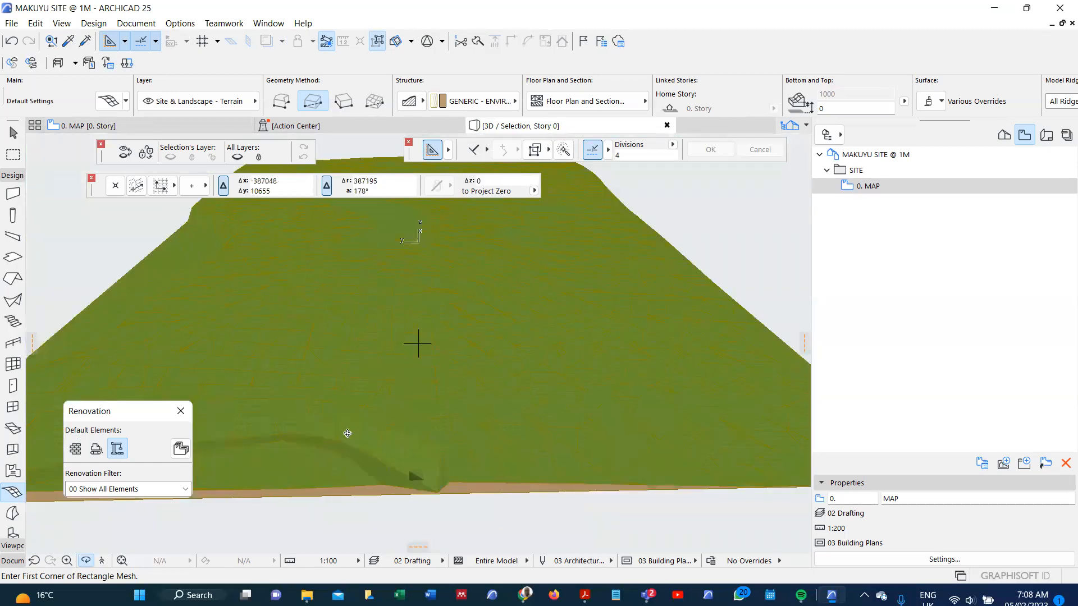
{"action": "mouse_move", "coordinate": [417, 477]}
{"action": "middle_mouse_down", "text": "shift"}
{"action": "mouse_move", "coordinate": [434, 474]}
{"action": "mouse_move", "coordinate": [455, 492]}
{"action": "mouse_move", "coordinate": [453, 481]}
{"action": "middle_mouse_up", "text": "shift"}
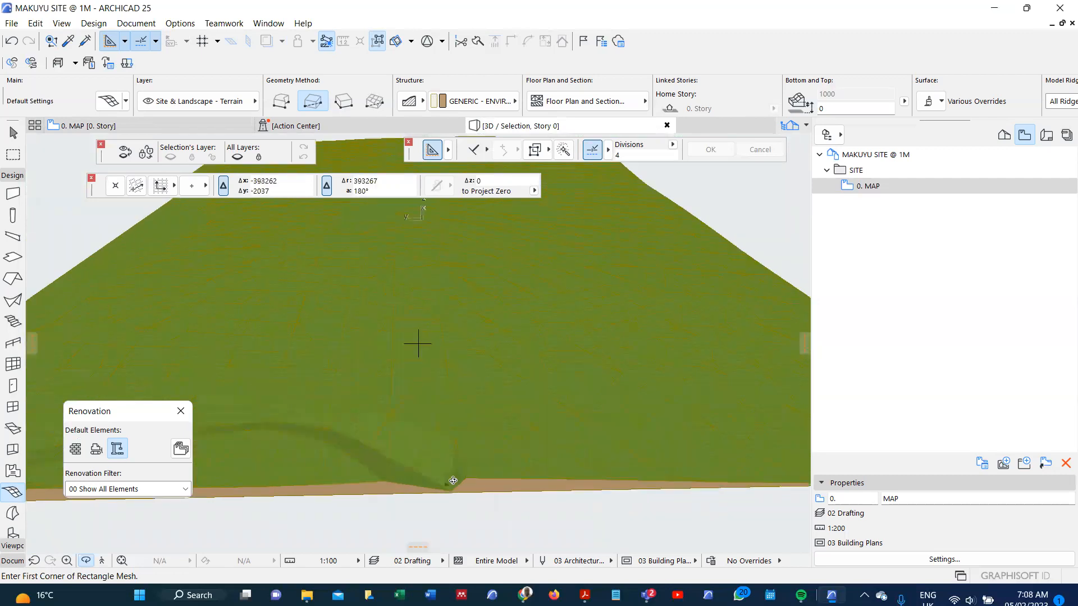
On the floor plan near the mesh's western edge, check the 9000 contour and set the adjacent contour to the west to 8000 for all points
{"action": "key", "text": "F2"}
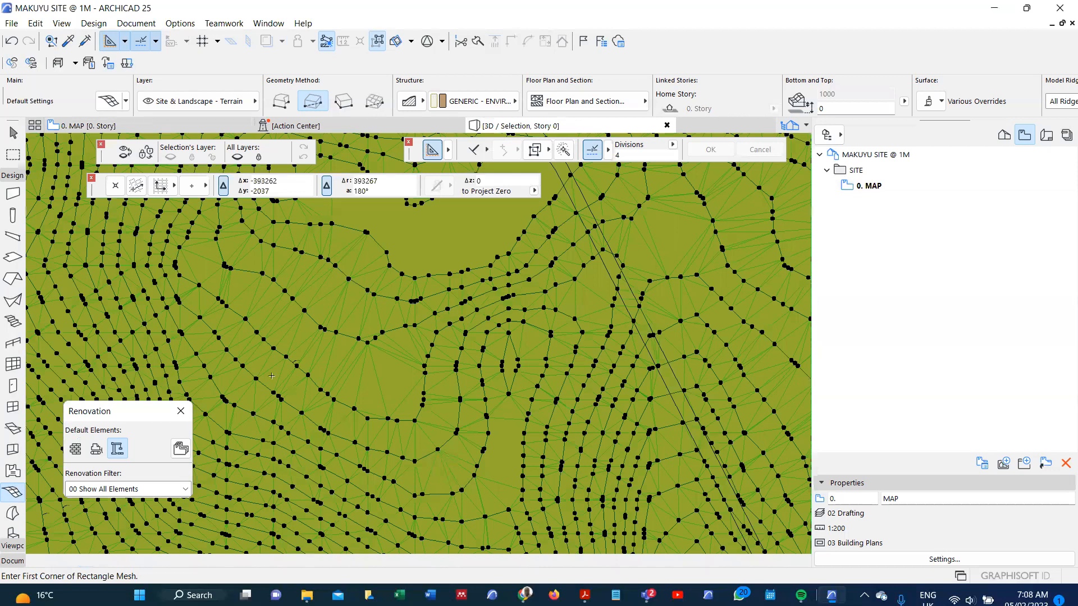
{"action": "scroll", "coordinate": [334, 410], "scroll_direction": "up", "scroll_amount": 5}
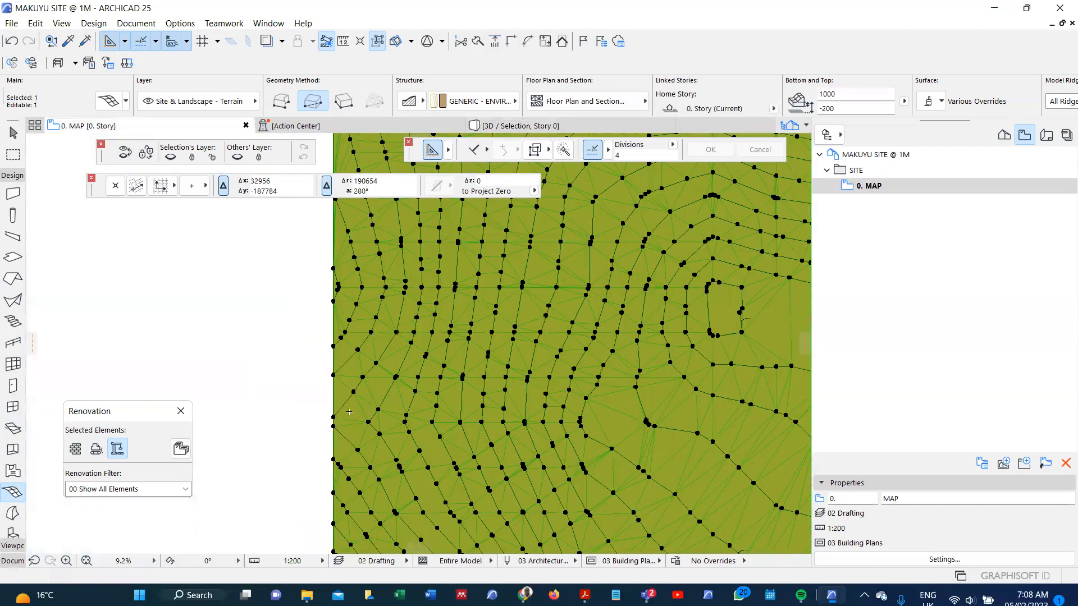
{"action": "scroll", "coordinate": [349, 412], "scroll_direction": "up", "scroll_amount": 1}
{"action": "scroll", "coordinate": [341, 450], "scroll_direction": "up", "scroll_amount": 3}
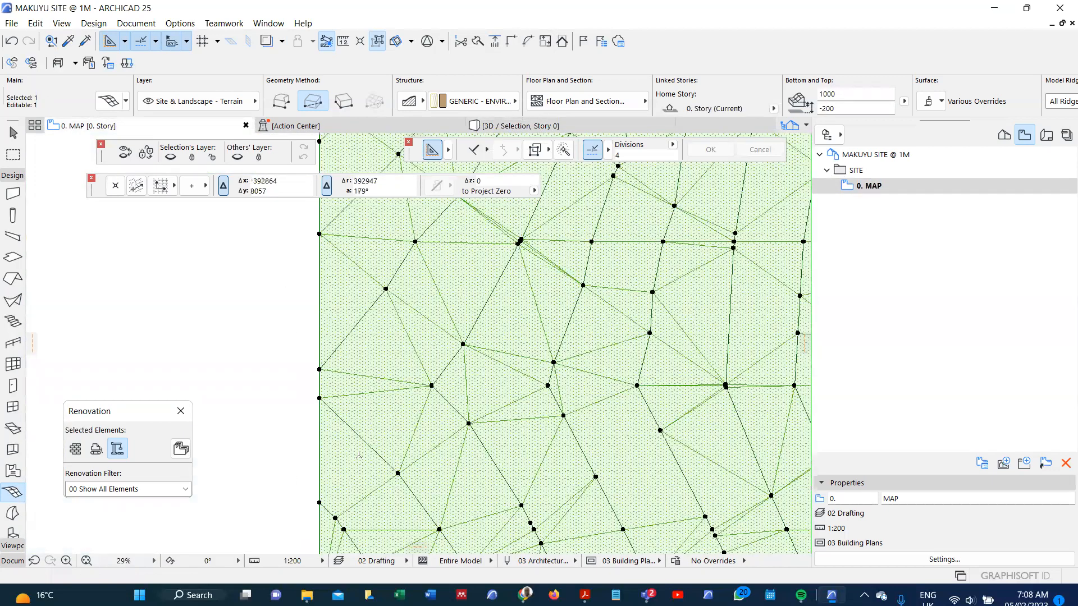
{"action": "scroll", "coordinate": [396, 471], "scroll_direction": "down", "scroll_amount": 1}
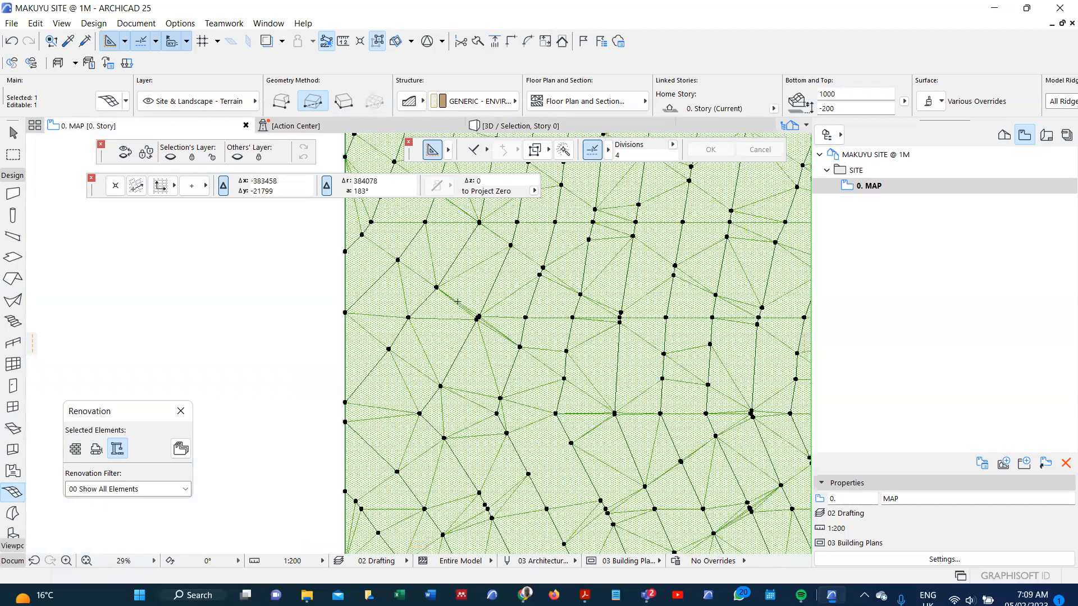
{"action": "scroll", "coordinate": [474, 325], "scroll_direction": "down", "scroll_amount": 2}
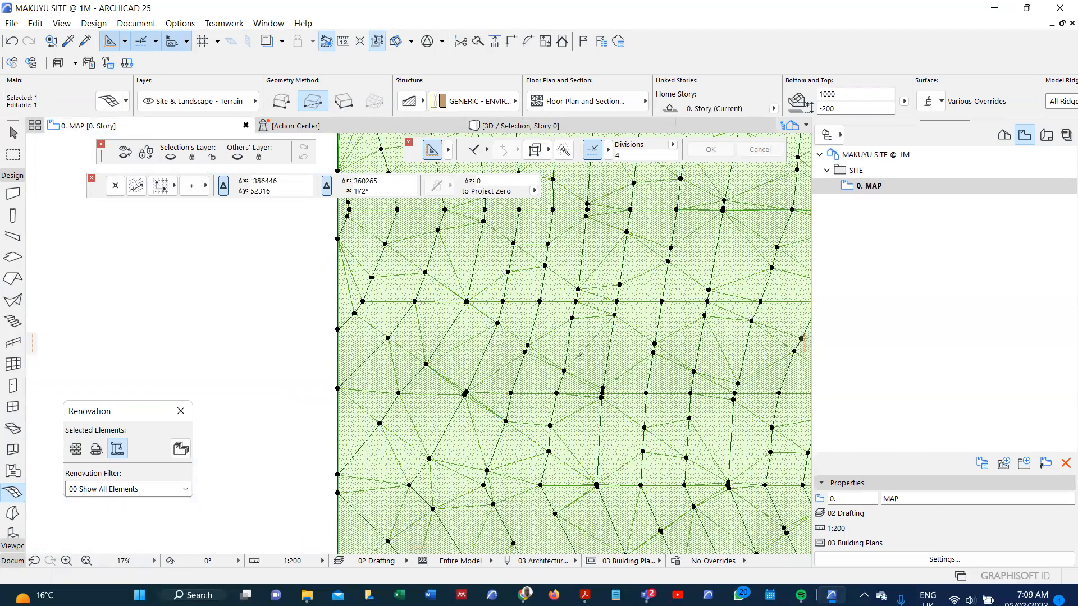
{"action": "scroll", "coordinate": [579, 355], "scroll_direction": "up", "scroll_amount": 3}
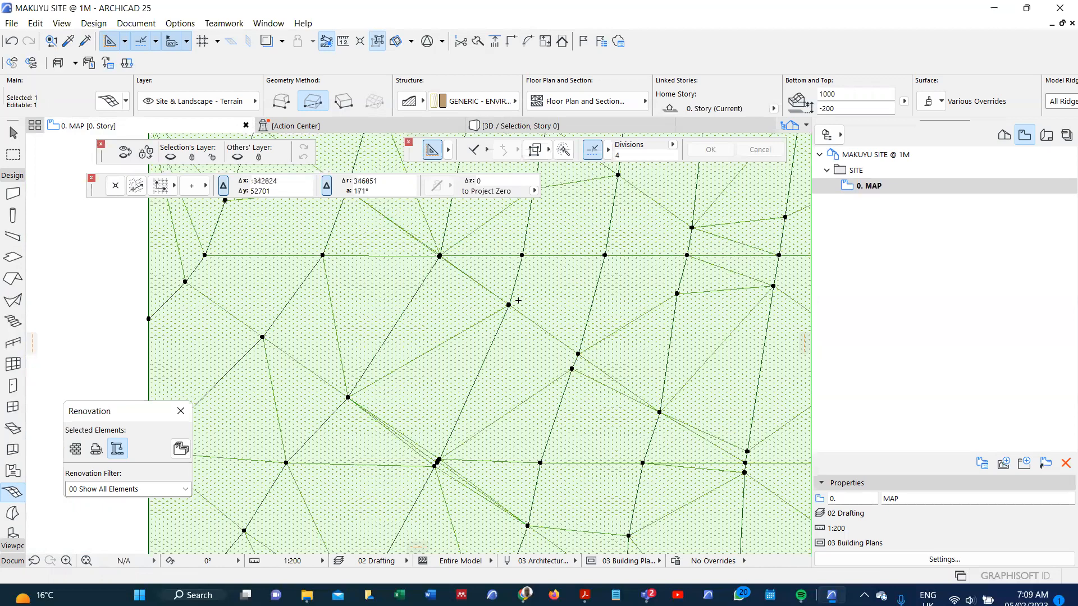
{"action": "left_click", "coordinate": [509, 305]}
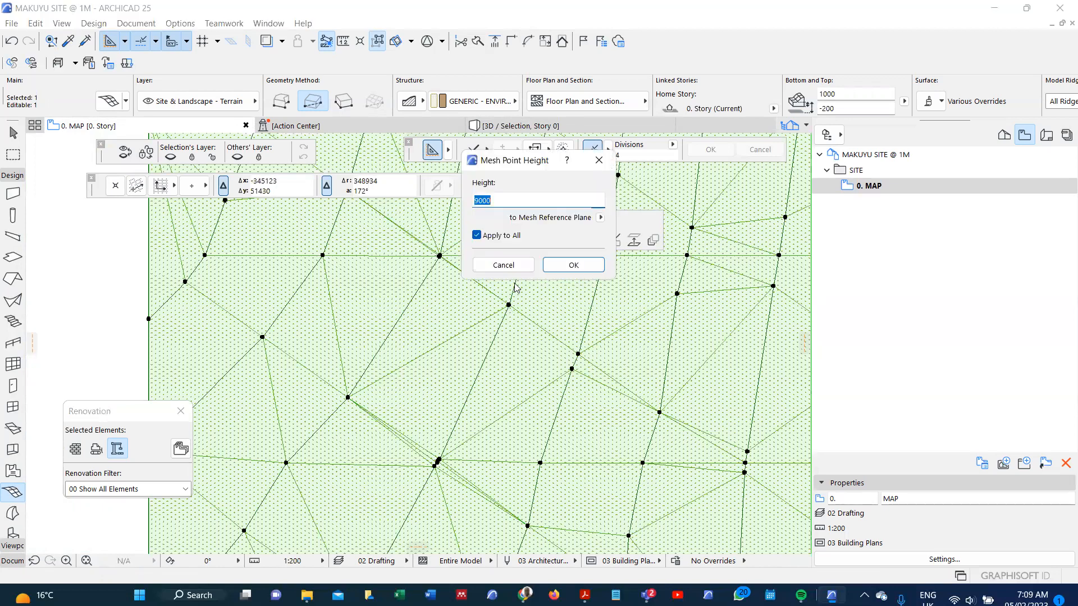
{"action": "left_click", "coordinate": [561, 265]}
{"action": "left_click", "coordinate": [440, 257]}
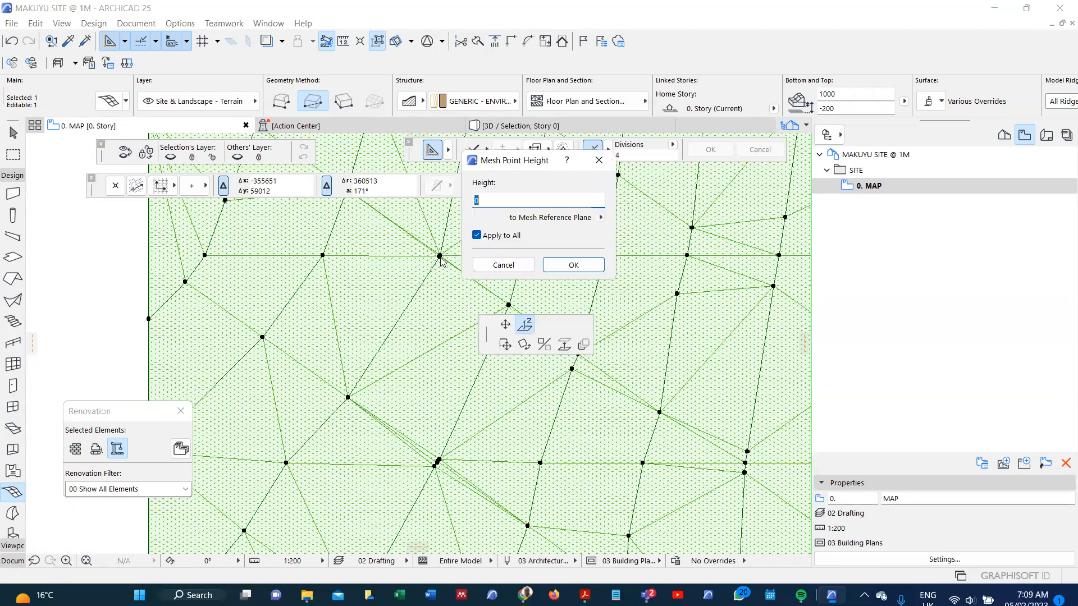
{"action": "type", "text": "8000"}
{"action": "key", "text": "Return"}
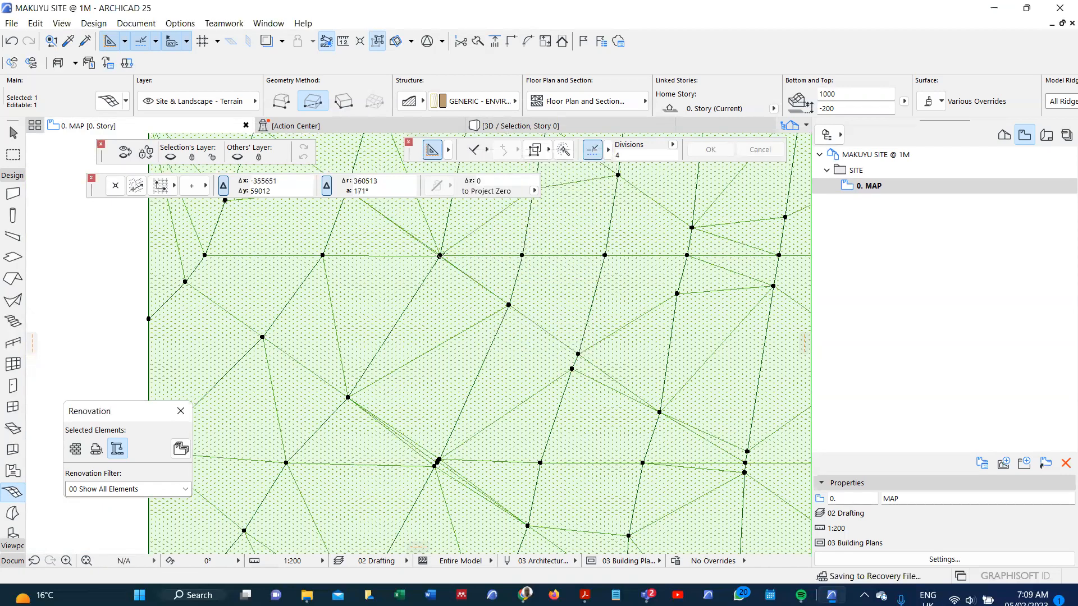
Check the height assigned to the next contour to the west, close to the mesh's western edge
{"action": "scroll", "coordinate": [367, 243], "scroll_direction": "down", "scroll_amount": 3}
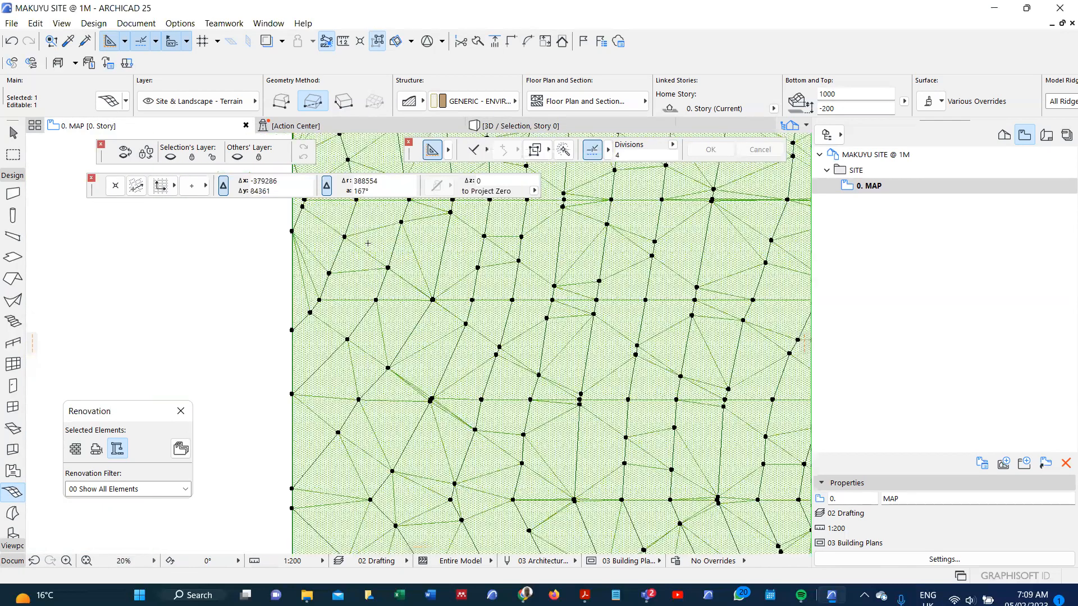
{"action": "scroll", "coordinate": [382, 262], "scroll_direction": "up", "scroll_amount": 2}
{"action": "left_click", "coordinate": [392, 272]}
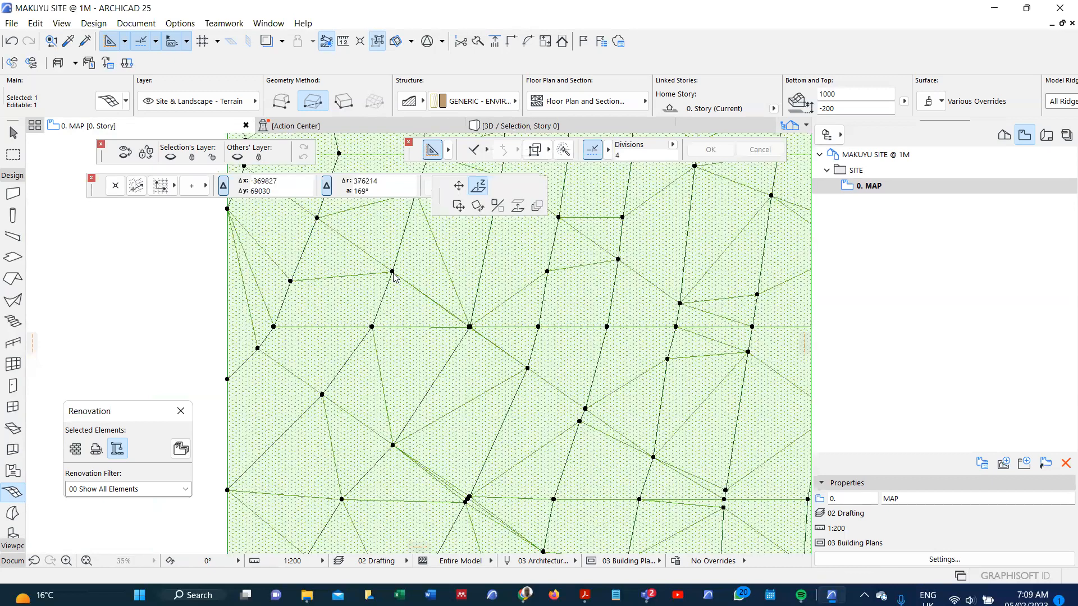
{"action": "left_click", "coordinate": [393, 273]}
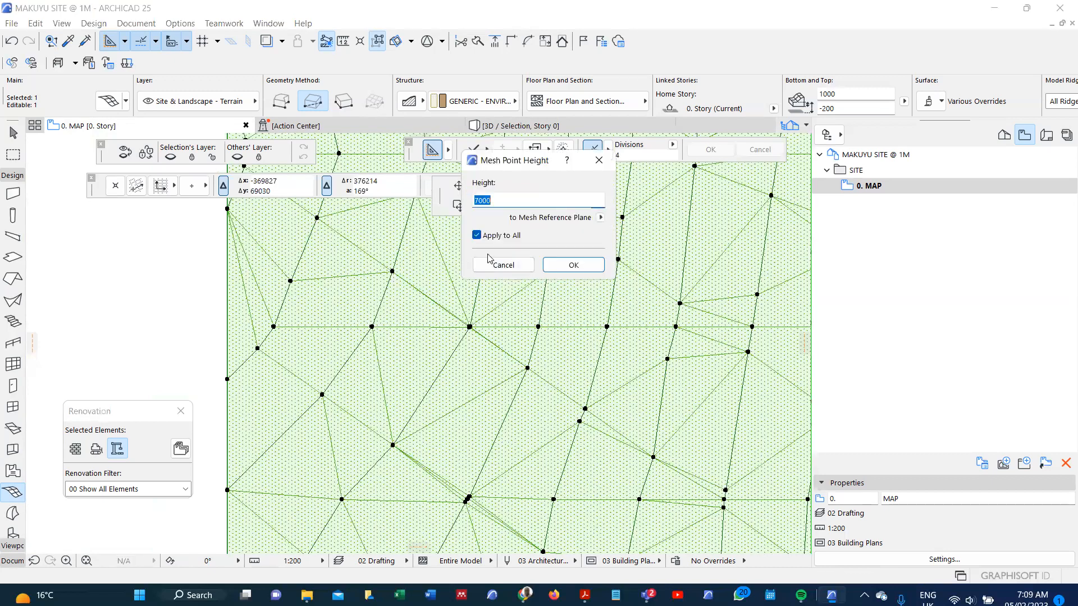
{"action": "left_click", "coordinate": [574, 265]}
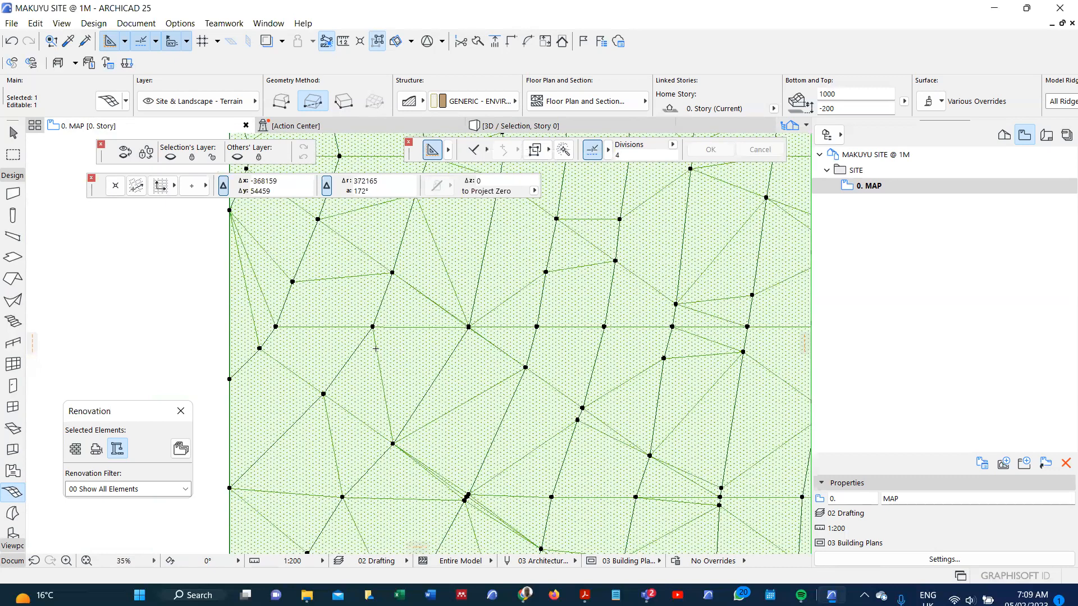
{"action": "scroll", "coordinate": [377, 347], "scroll_direction": "down", "scroll_amount": 1}
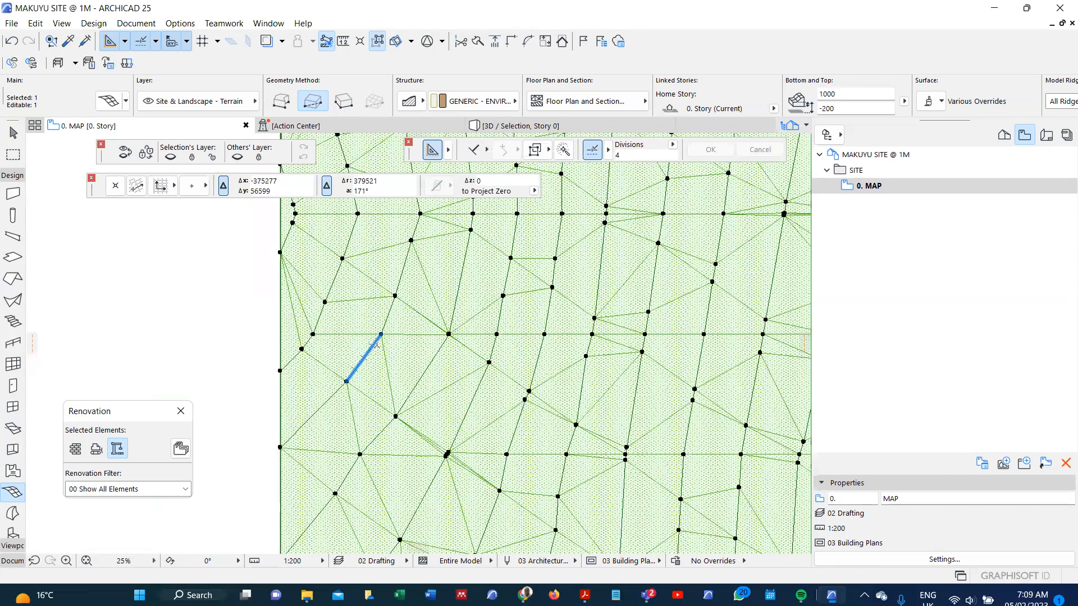
Return to the 3D view and examine the terrain slope from different angles for contours left flat
{"action": "key", "text": "F3"}
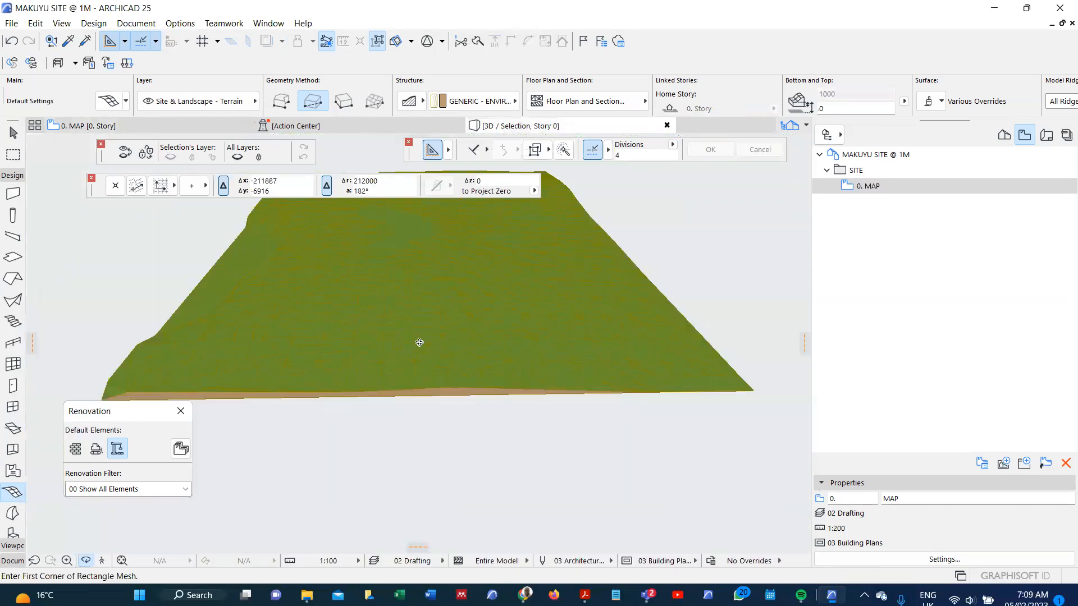
{"action": "middle_click_drag", "start_coordinate": [298, 349], "coordinate": [240, 416], "text": "shift"}
{"action": "middle_click_drag", "start_coordinate": [228, 353], "coordinate": [190, 316], "text": "shift"}
On the floor plan, check the heights of three consecutive contours around the road outline near the mesh's northern edge
{"action": "key", "text": "F2"}
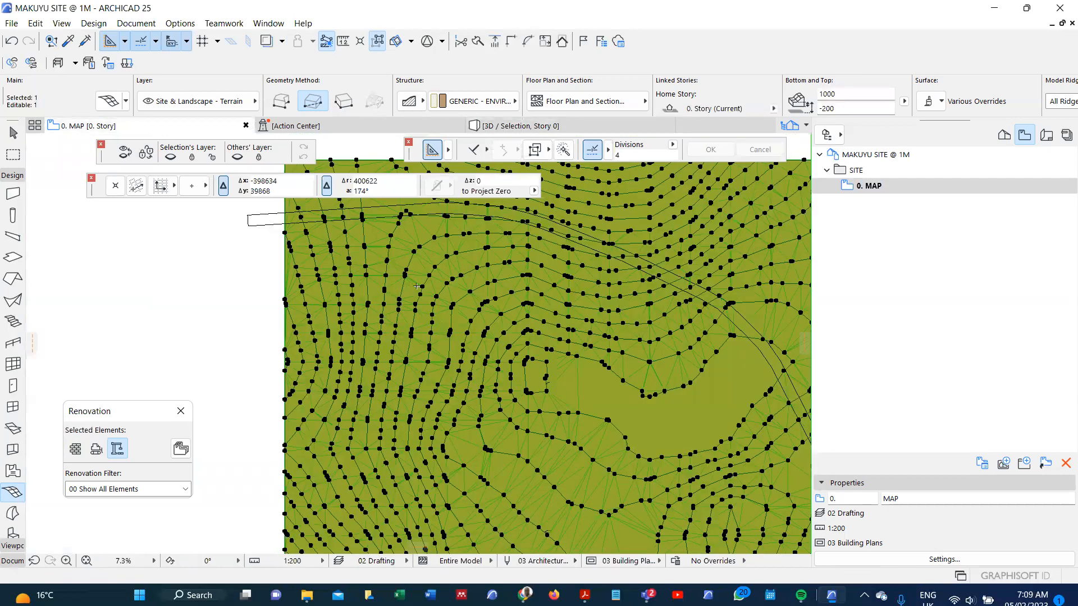
{"action": "scroll", "coordinate": [365, 350], "scroll_direction": "up", "scroll_amount": 3}
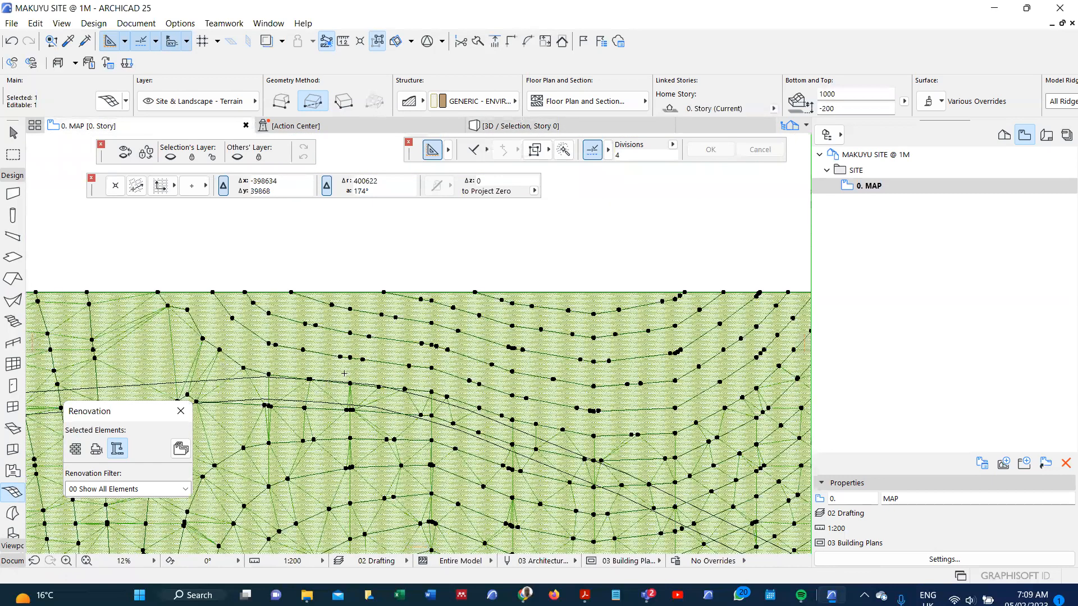
{"action": "scroll", "coordinate": [407, 425], "scroll_direction": "up", "scroll_amount": 3}
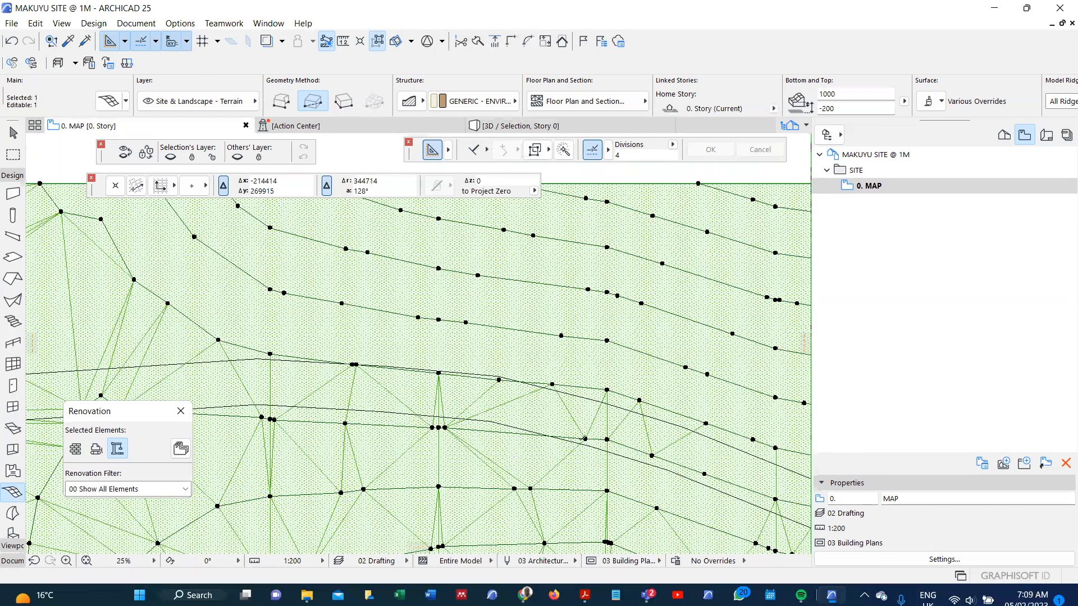
{"action": "scroll", "coordinate": [489, 339], "scroll_direction": "up", "scroll_amount": 2}
{"action": "scroll", "coordinate": [511, 477], "scroll_direction": "down", "scroll_amount": 1}
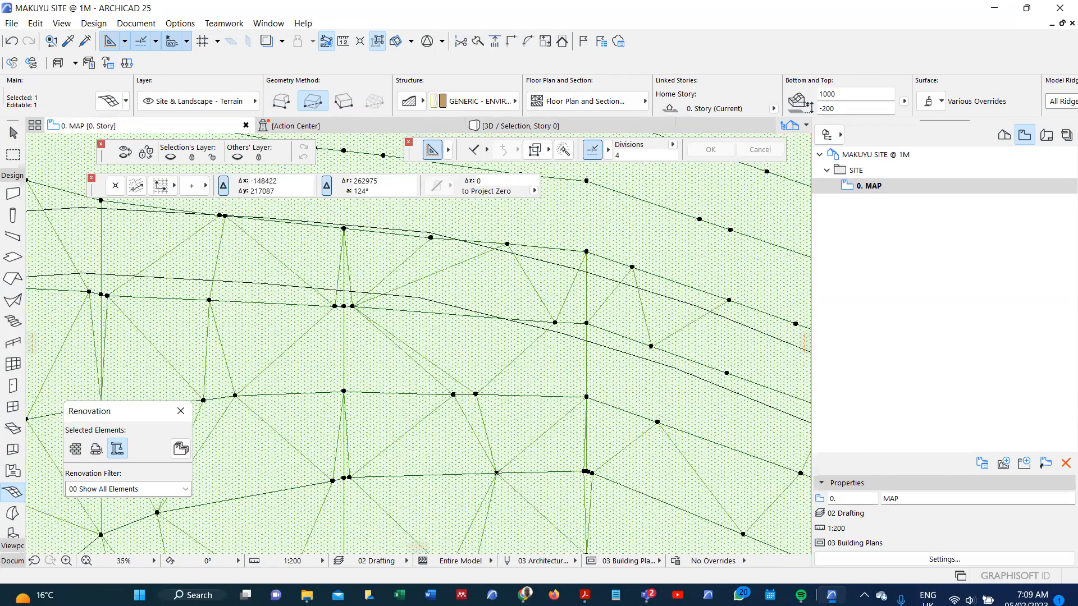
{"action": "left_click", "coordinate": [561, 305]}
{"action": "left_click", "coordinate": [575, 265]}
{"action": "left_click", "coordinate": [476, 395]}
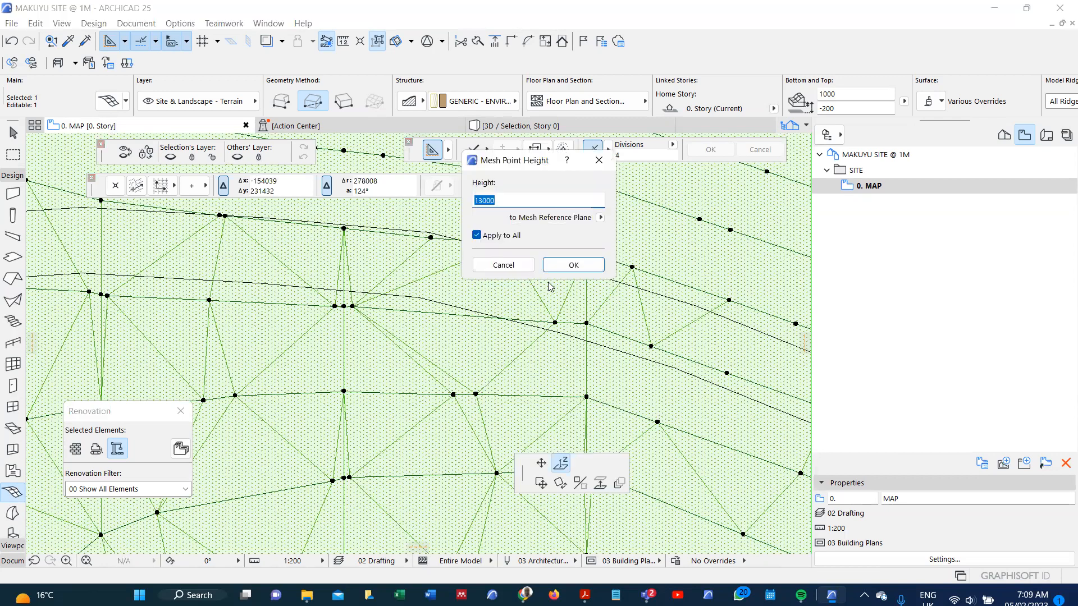
{"action": "left_click", "coordinate": [574, 264]}
{"action": "left_click", "coordinate": [555, 322]}
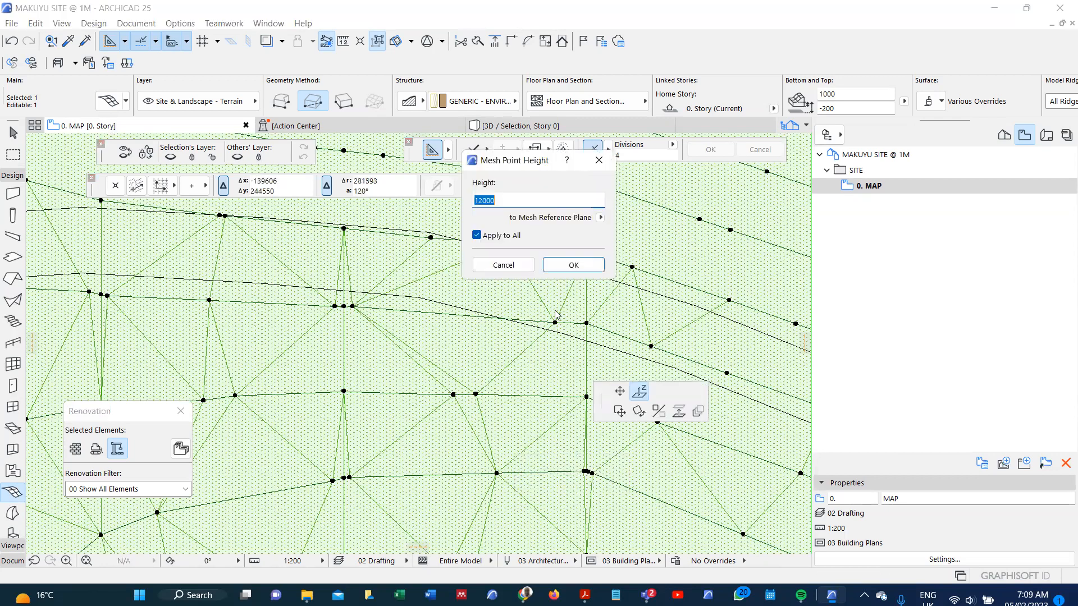
{"action": "left_click", "coordinate": [573, 264]}
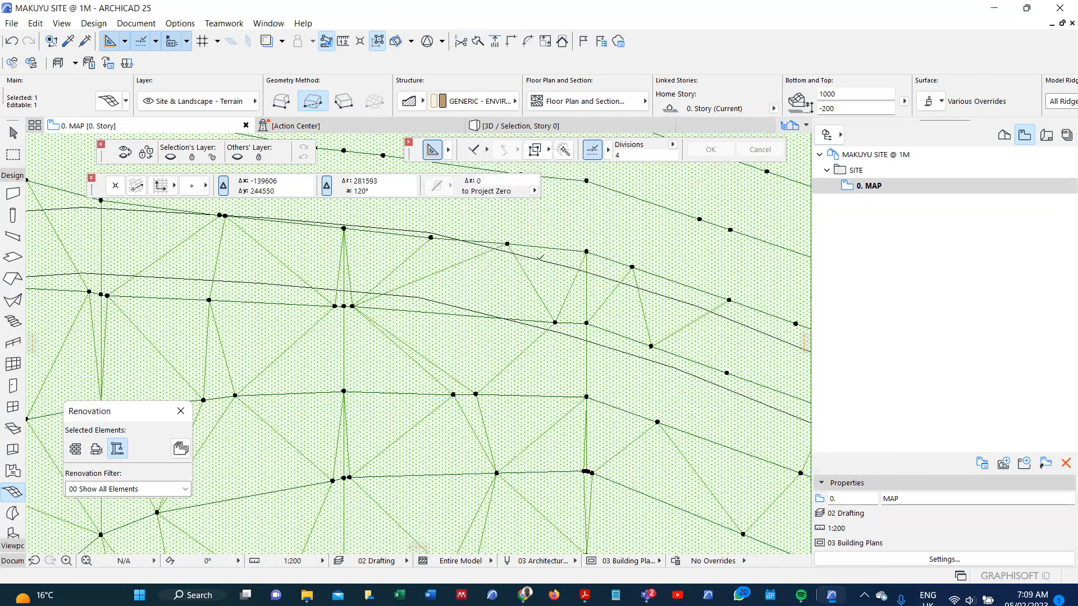
Set the contour just north of the 12000 contour to 11000 for all points
{"action": "left_click", "coordinate": [508, 244]}
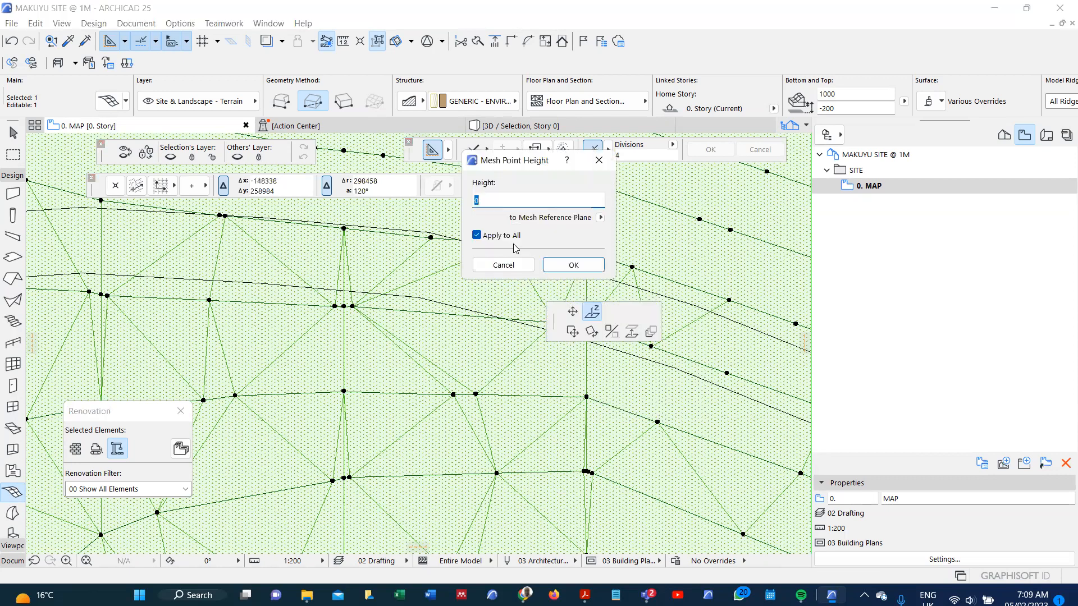
{"action": "type", "text": "11000"}
{"action": "left_click", "coordinate": [556, 268]}
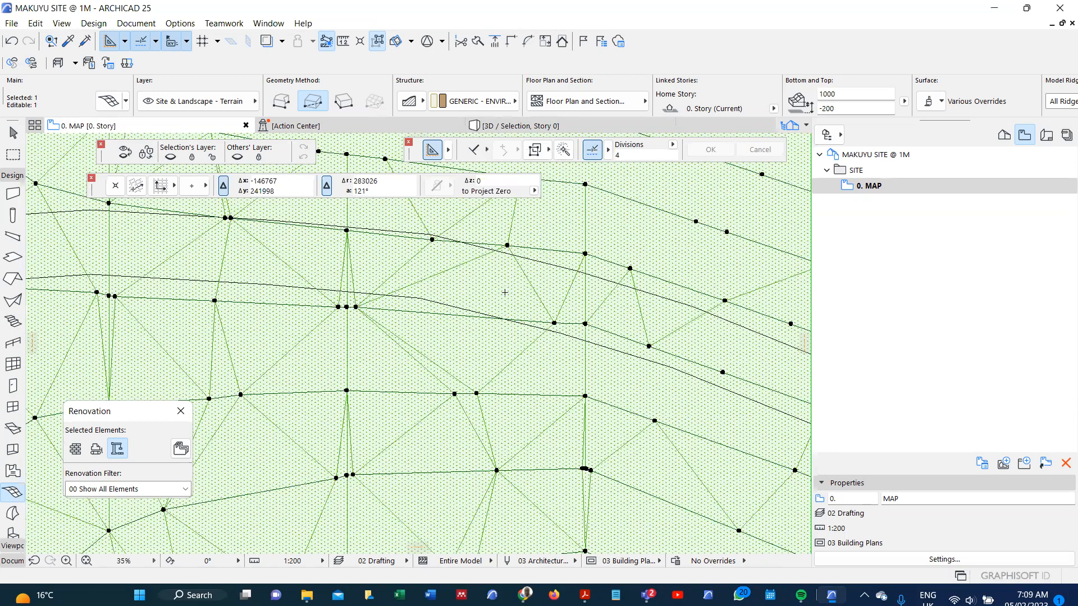
Set the next two contours north of the 11000 contour for all points, stepping the height down by 1000 each
{"action": "scroll", "coordinate": [504, 293], "scroll_direction": "down", "scroll_amount": 2}
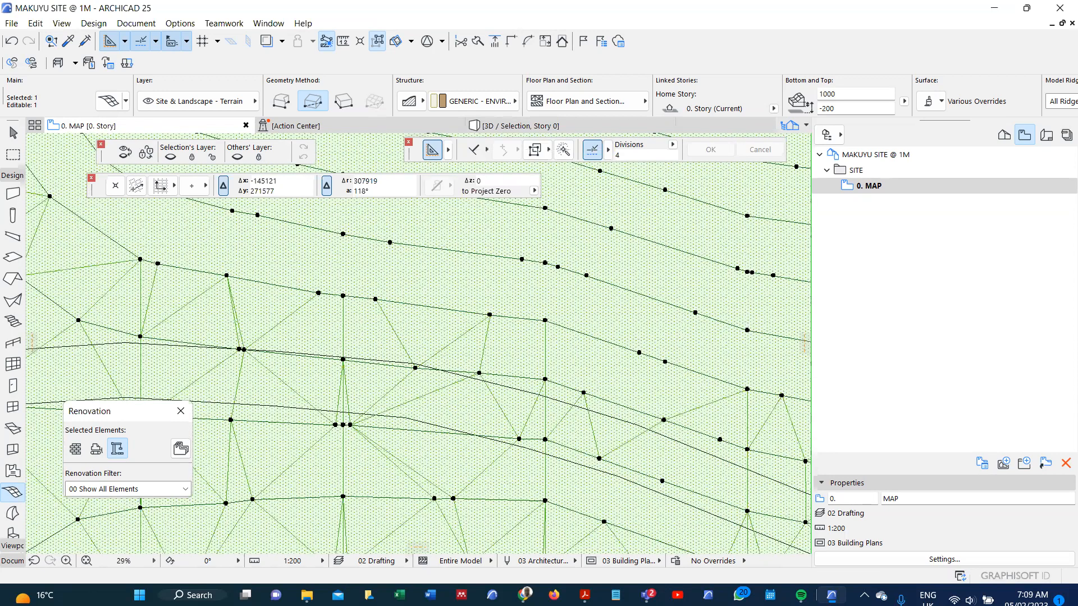
{"action": "left_click", "coordinate": [489, 315]}
{"action": "type", "text": "11000"}
{"action": "key", "text": "Return"}
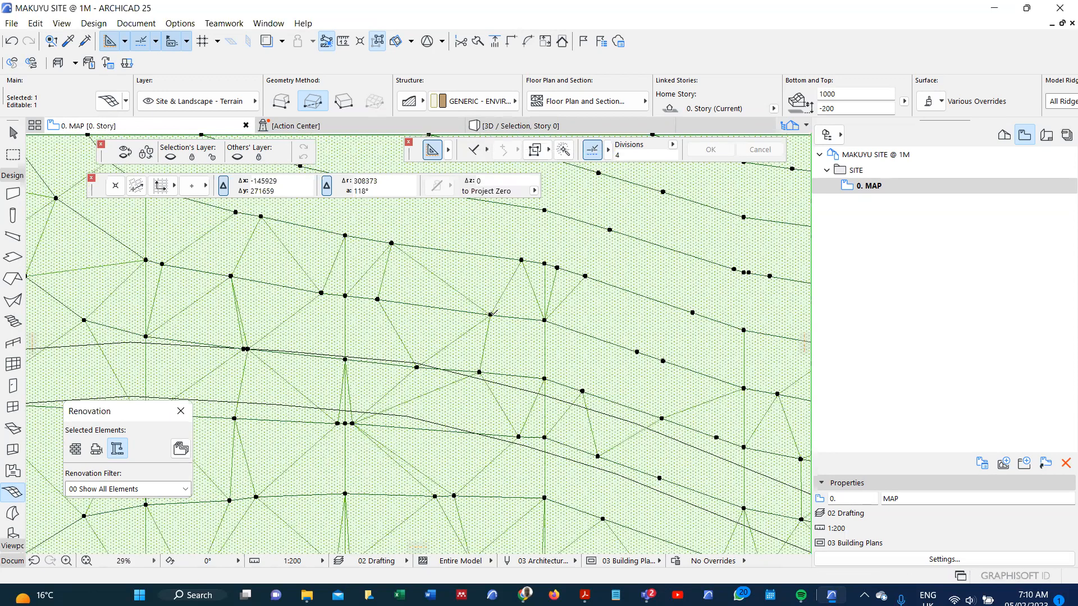
{"action": "scroll", "coordinate": [524, 275], "scroll_direction": "up", "scroll_amount": 1}
{"action": "left_click", "coordinate": [523, 276]}
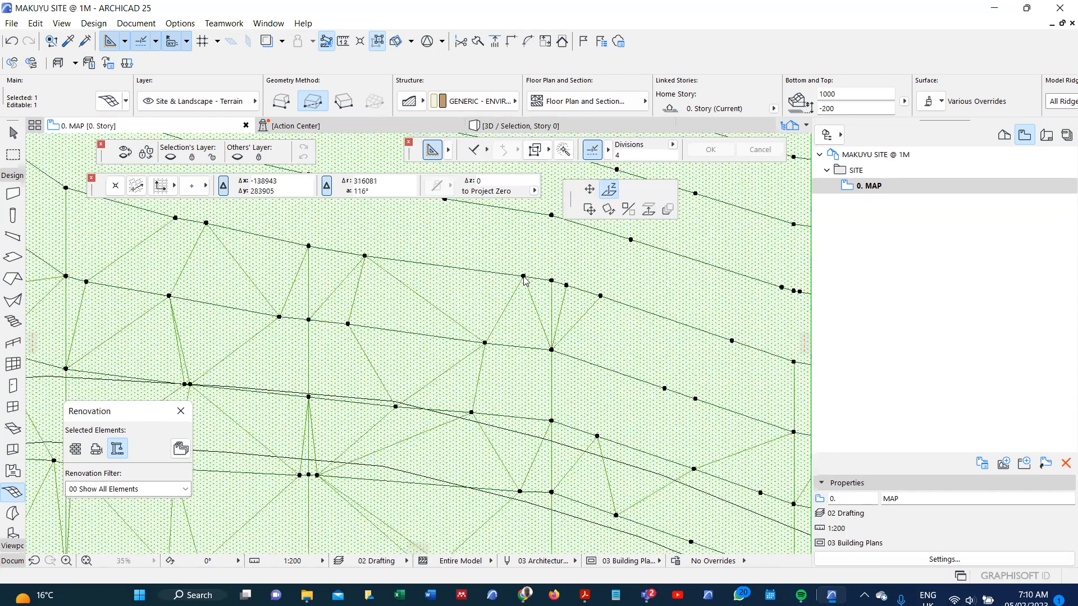
{"action": "left_click", "coordinate": [523, 276]}
{"action": "key", "text": "Return"}
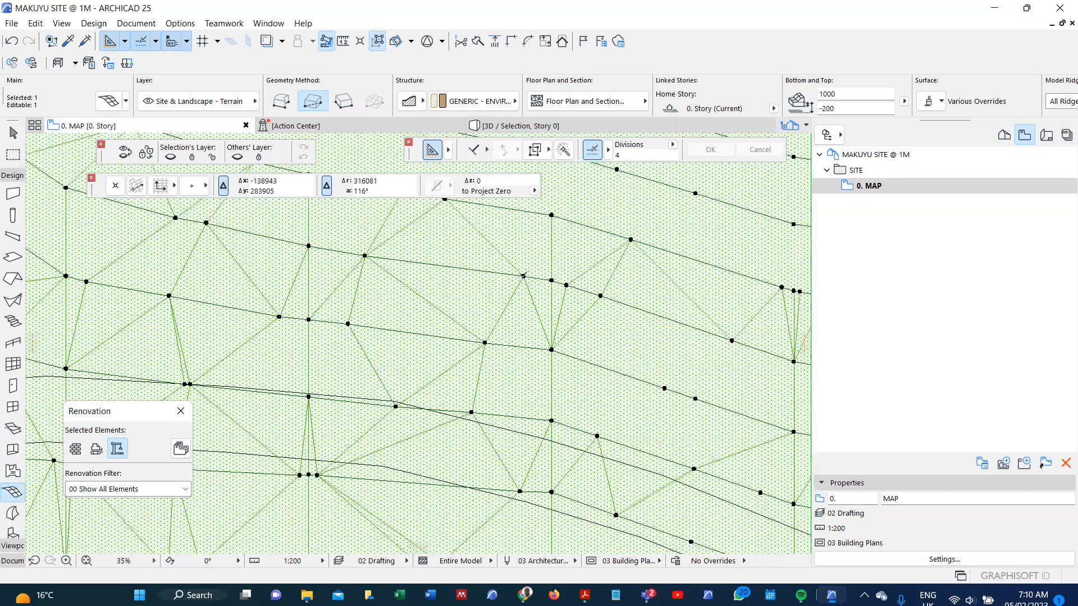
Set the following contour to the north to 8000 and the one beyond it to 7000, for all points
{"action": "scroll", "coordinate": [546, 247], "scroll_direction": "down", "scroll_amount": 1}
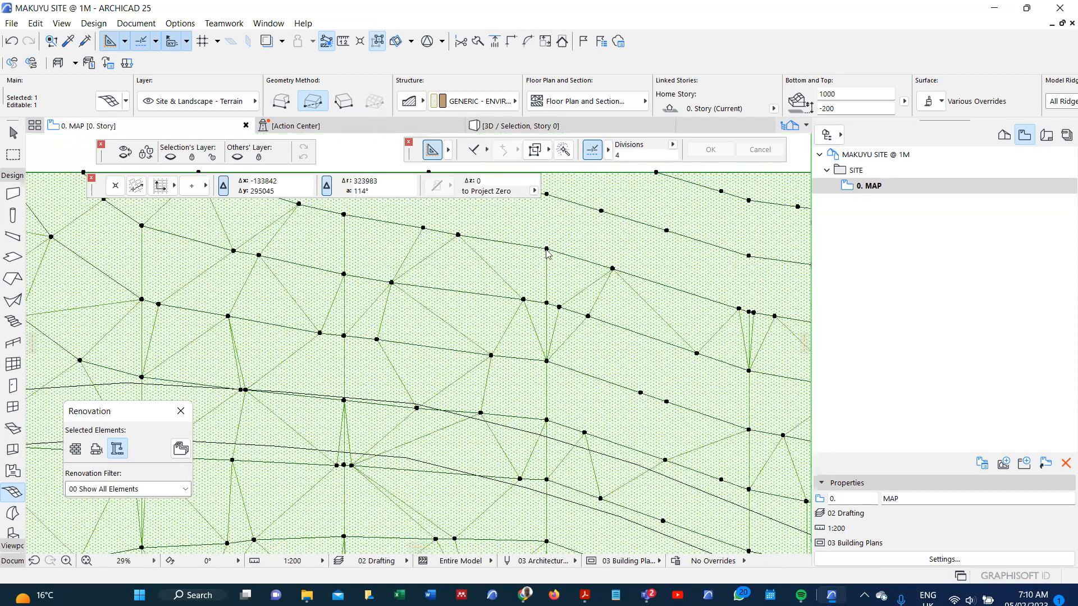
{"action": "left_click", "coordinate": [559, 307]}
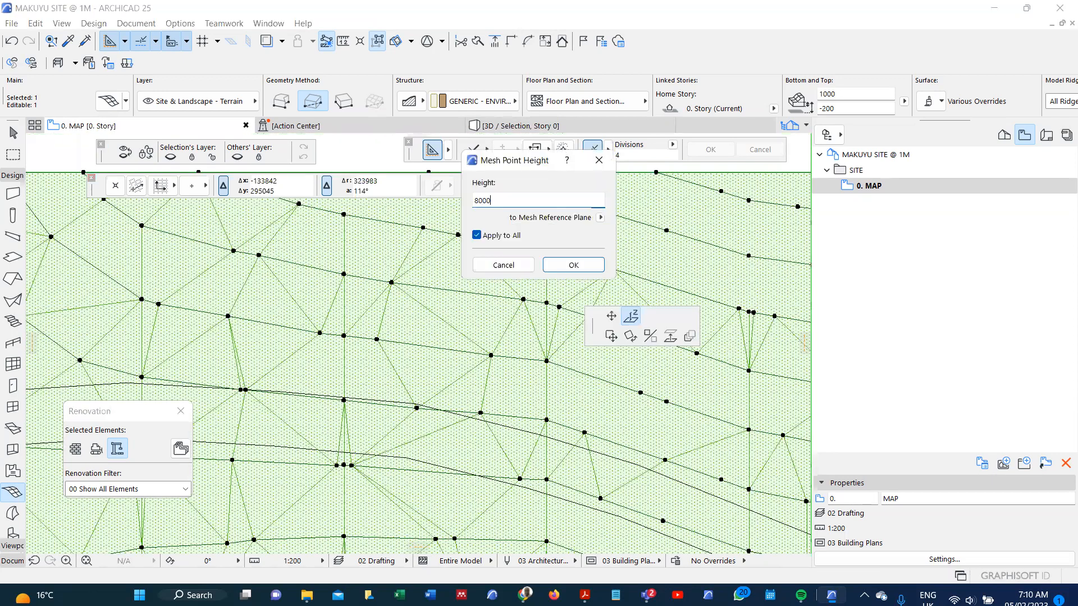
{"action": "key", "text": "Return"}
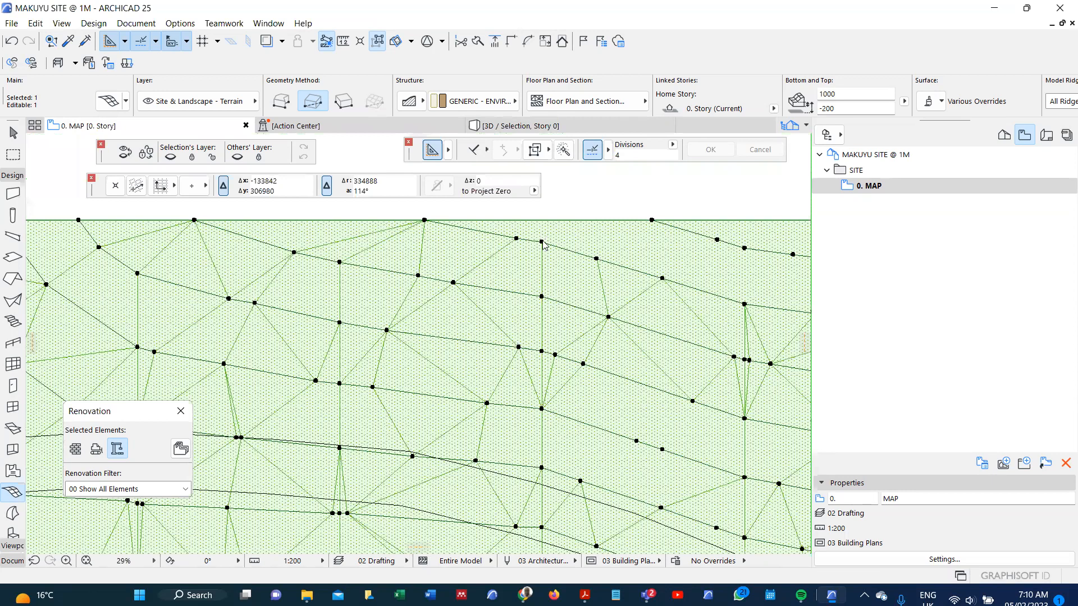
{"action": "left_click", "coordinate": [542, 243]}
{"action": "left_click", "coordinate": [541, 243]}
{"action": "type", "text": "7"}
{"action": "key", "text": "Return"}
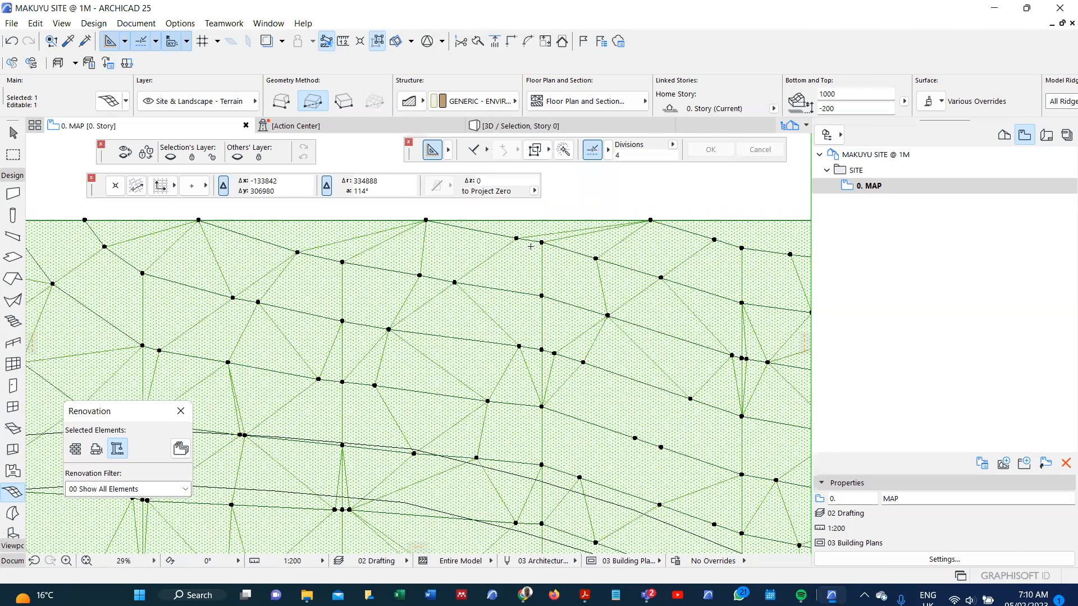
Continue the 1000 mm height sequence on the next contour along the mesh's northern edge, applied to all points
{"action": "scroll", "coordinate": [531, 247], "scroll_direction": "down", "scroll_amount": 3}
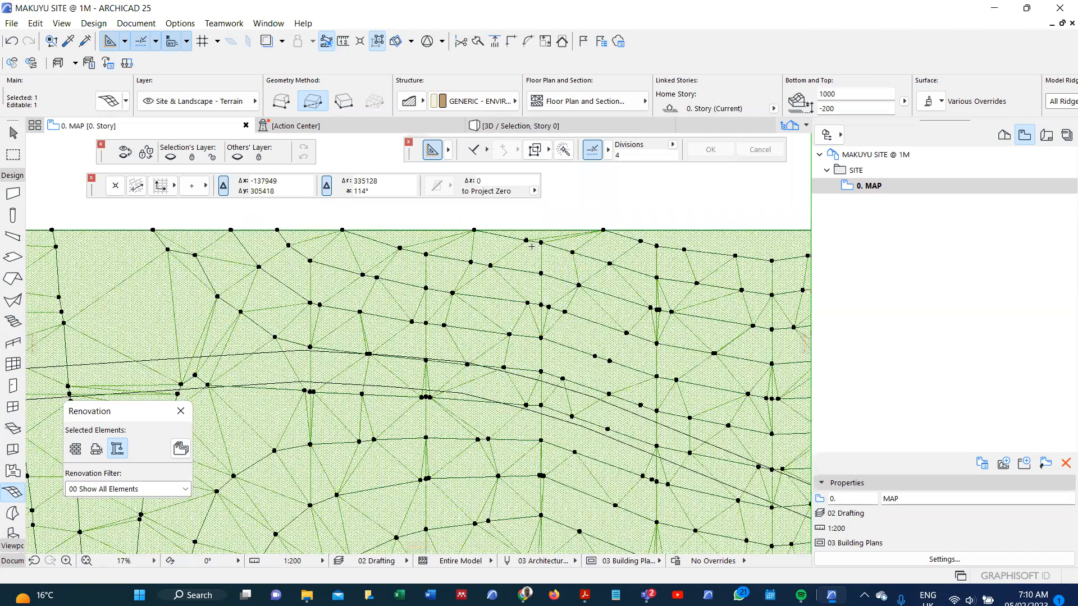
{"action": "left_click", "coordinate": [628, 250]}
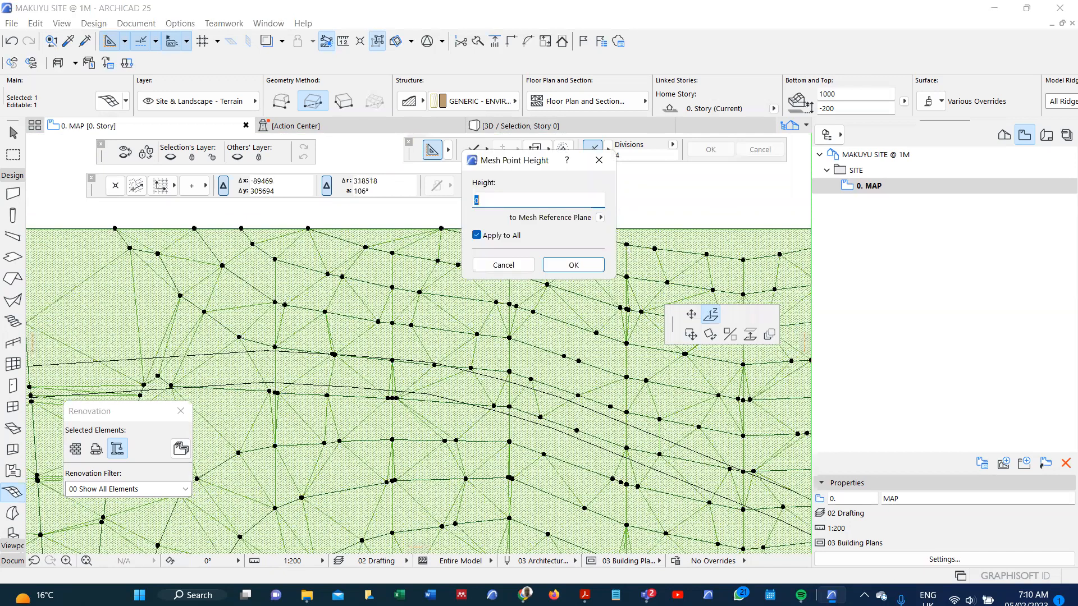
{"action": "left_click", "coordinate": [600, 264]}
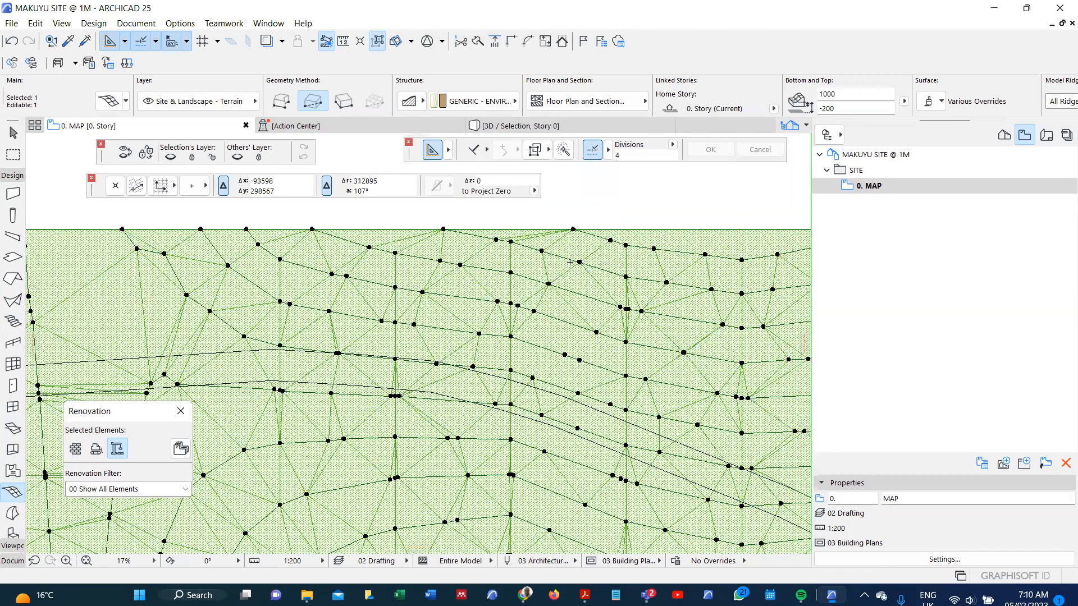
Show the mesh in 3D, deselect it and examine the terrain surface closely around its northwest corner
{"action": "scroll", "coordinate": [411, 267], "scroll_direction": "down", "scroll_amount": 3}
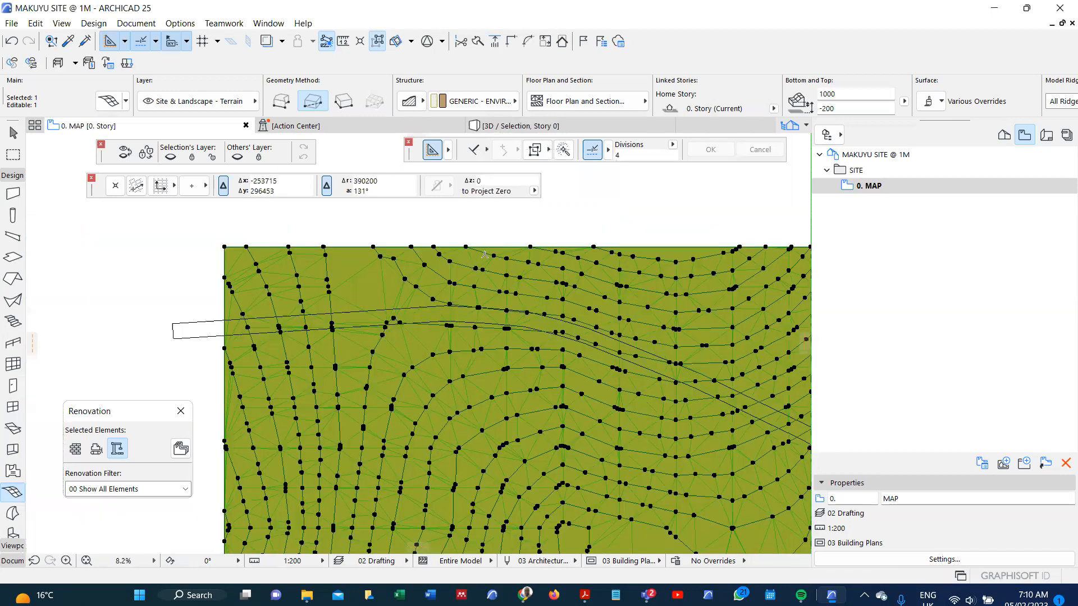
{"action": "key", "text": "F3"}
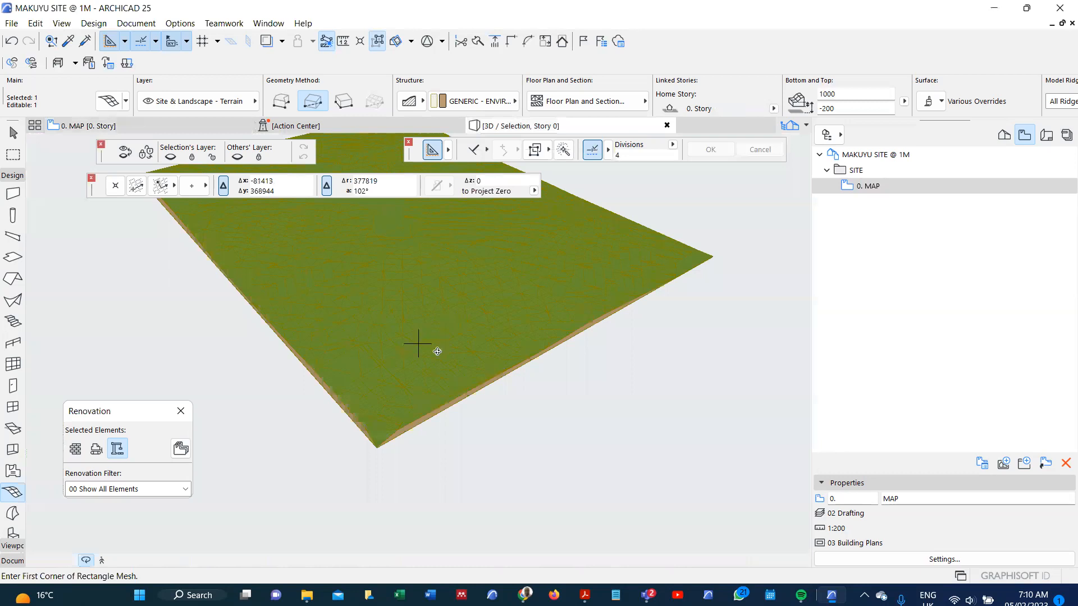
{"action": "key", "text": "Escape"}
{"action": "middle_click_drag", "start_coordinate": [443, 299], "coordinate": [289, 352], "text": "shift"}
{"action": "middle_click_drag", "start_coordinate": [421, 339], "coordinate": [411, 392], "text": "shift"}
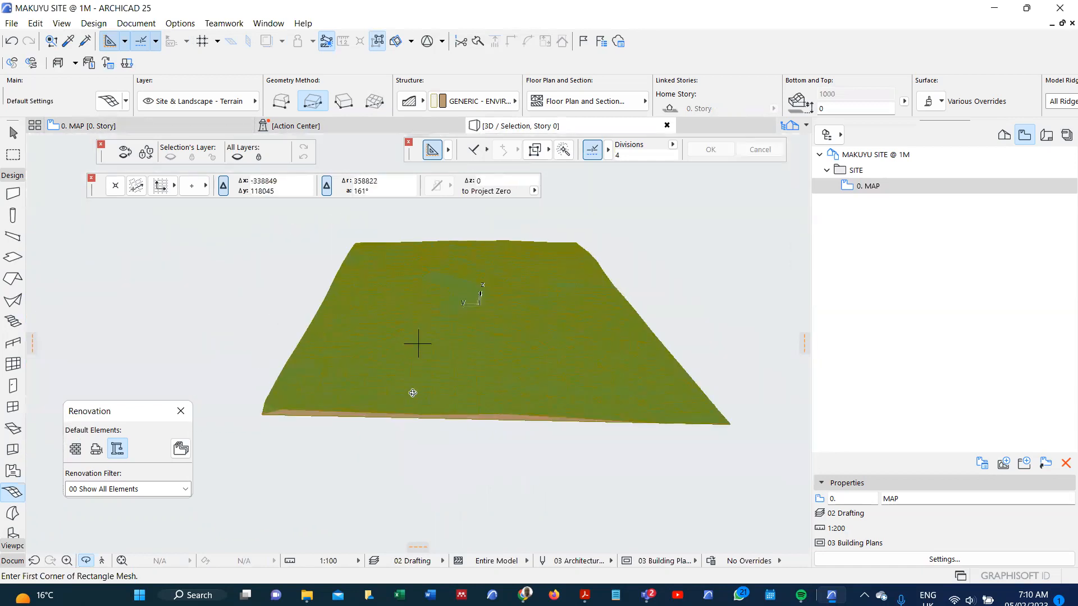
{"action": "scroll", "coordinate": [254, 418], "scroll_direction": "up", "scroll_amount": 3}
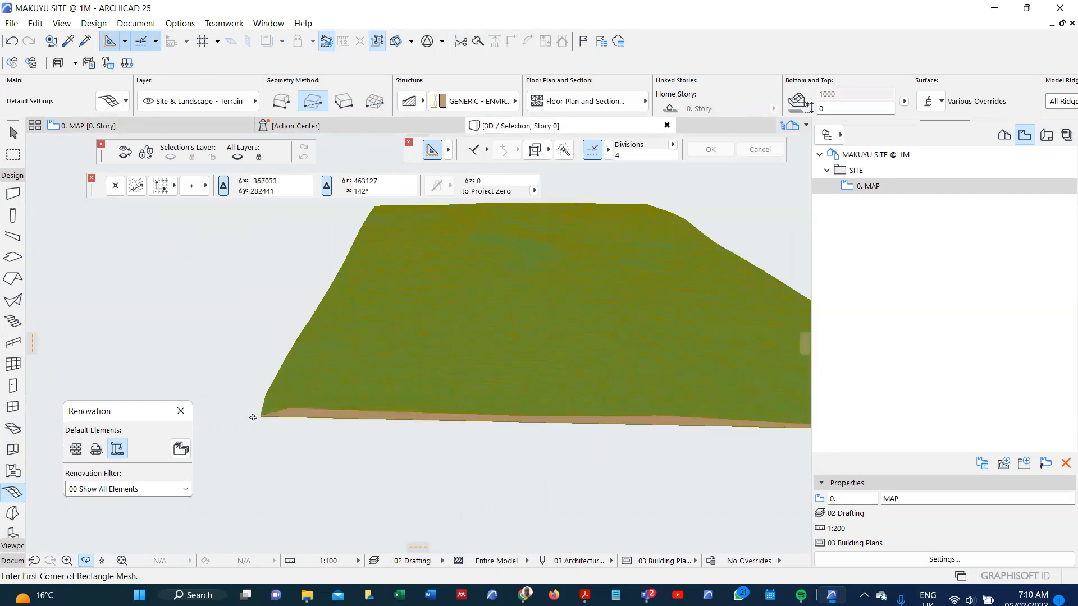
{"action": "scroll", "coordinate": [285, 406], "scroll_direction": "up", "scroll_amount": 2}
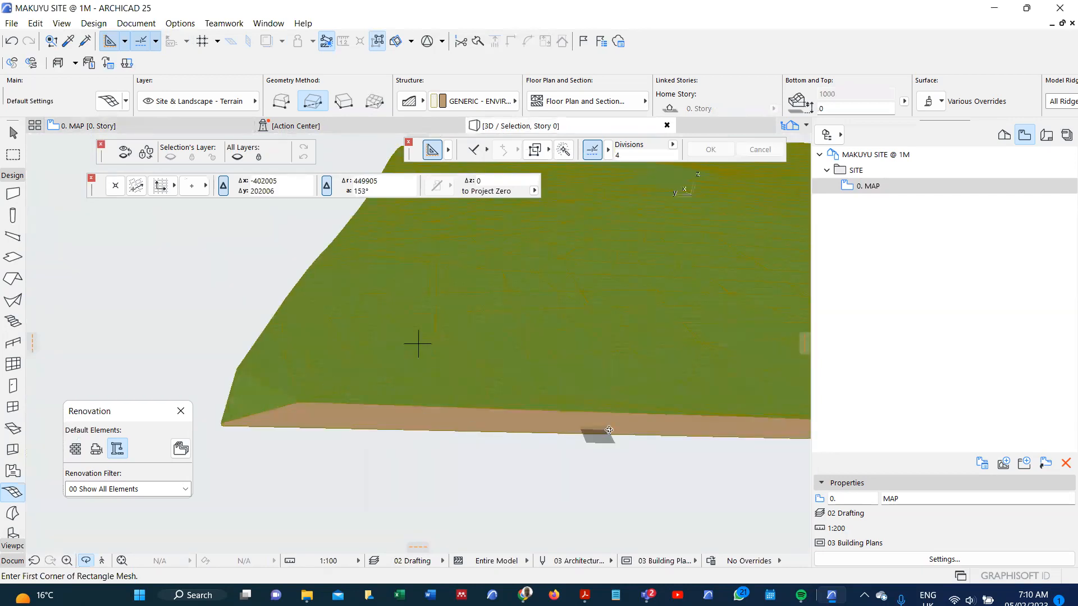
{"action": "scroll", "coordinate": [292, 409], "scroll_direction": "up", "scroll_amount": 3}
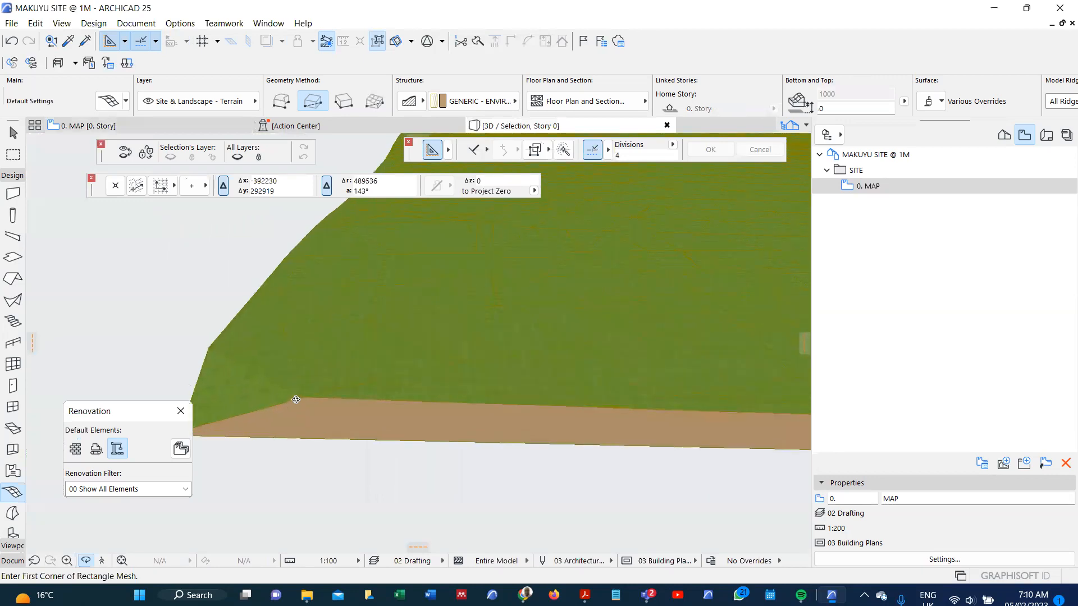
{"action": "scroll", "coordinate": [250, 417], "scroll_direction": "down", "scroll_amount": 1}
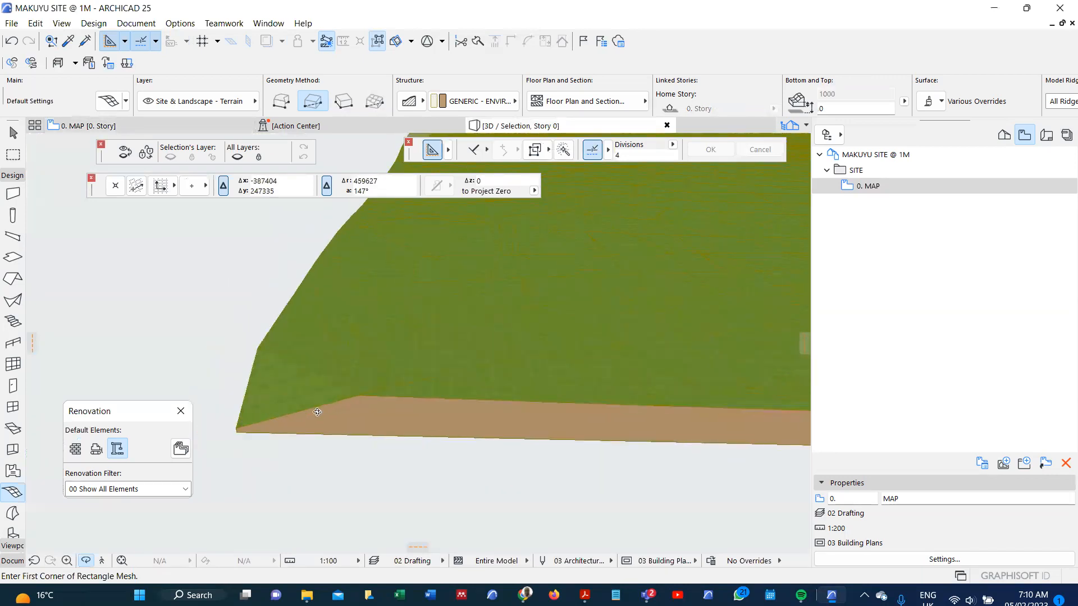
{"action": "scroll", "coordinate": [231, 428], "scroll_direction": "up", "scroll_amount": 3}
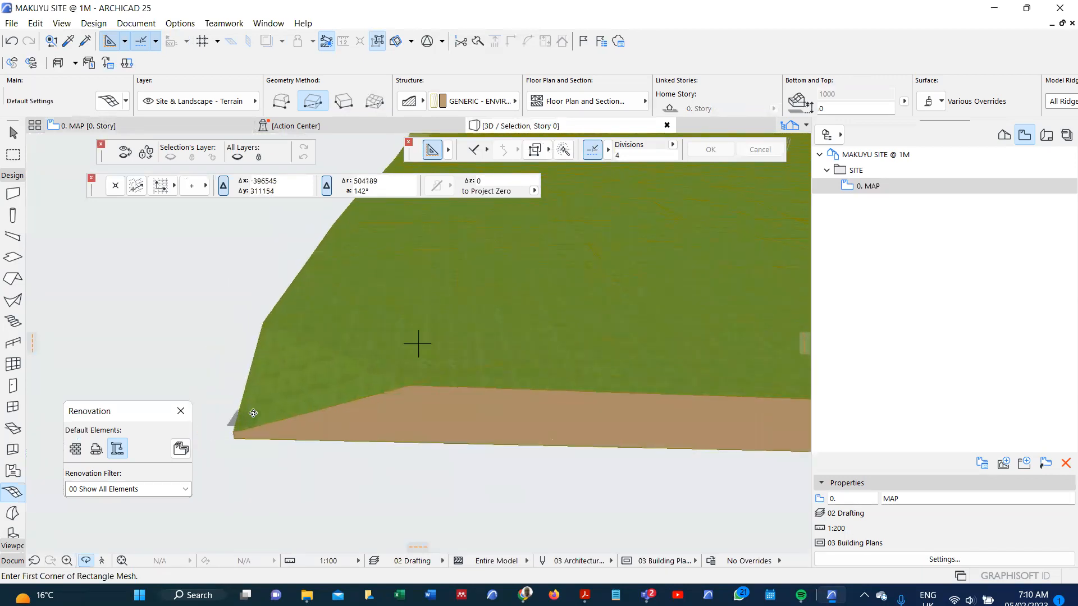
{"action": "scroll", "coordinate": [253, 413], "scroll_direction": "down", "scroll_amount": 3}
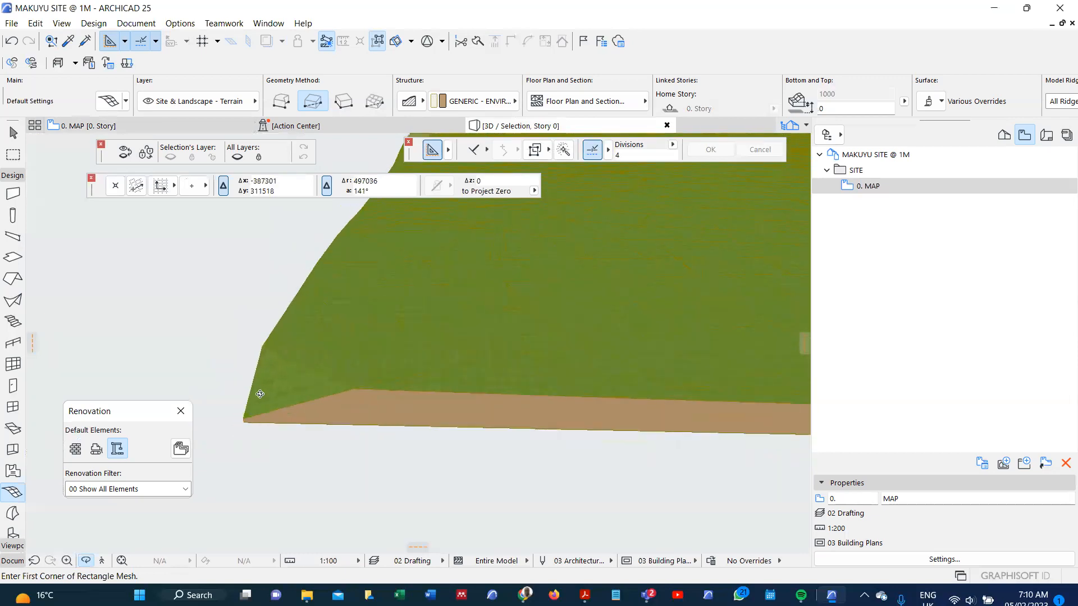
Inspect the terrain mesh's edges and corners in 3D, and find the southeast corner in the floor plan
{"action": "scroll", "coordinate": [257, 397], "scroll_direction": "down", "scroll_amount": 3}
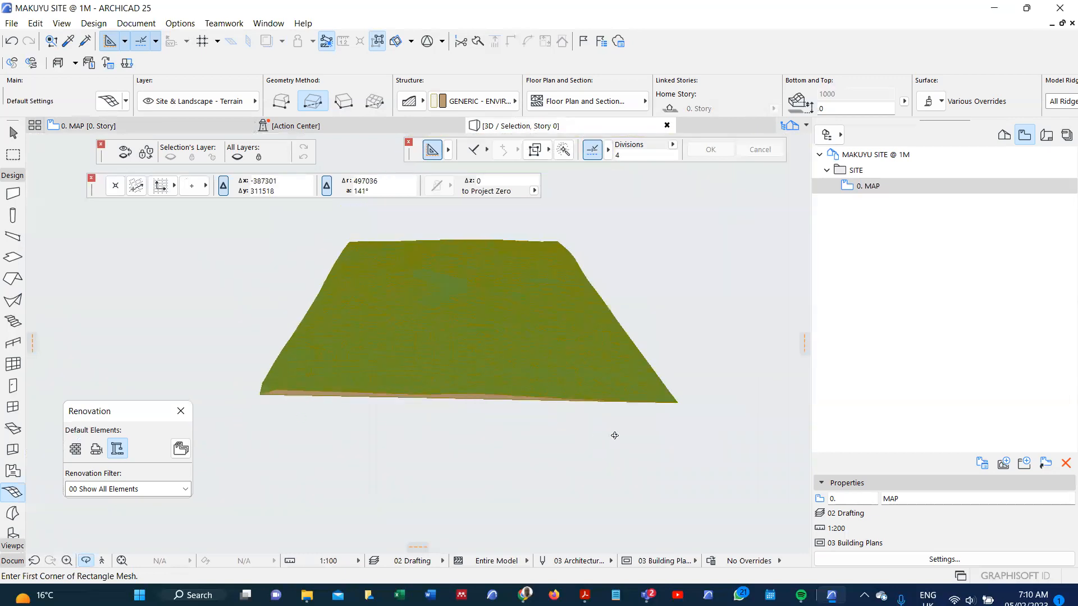
{"action": "middle_click_drag", "start_coordinate": [581, 433], "coordinate": [359, 379], "text": "shift"}
{"action": "middle_click_drag", "start_coordinate": [300, 362], "coordinate": [620, 342], "text": "shift"}
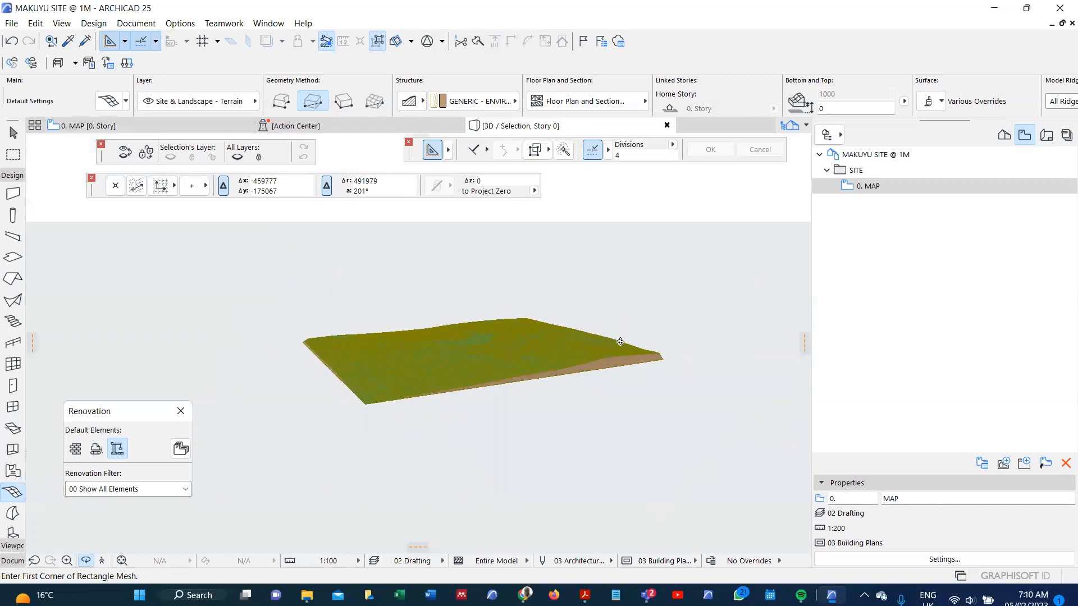
{"action": "middle_click_drag", "start_coordinate": [400, 364], "coordinate": [585, 470], "text": "shift"}
{"action": "scroll", "coordinate": [592, 461], "scroll_direction": "up", "scroll_amount": 3}
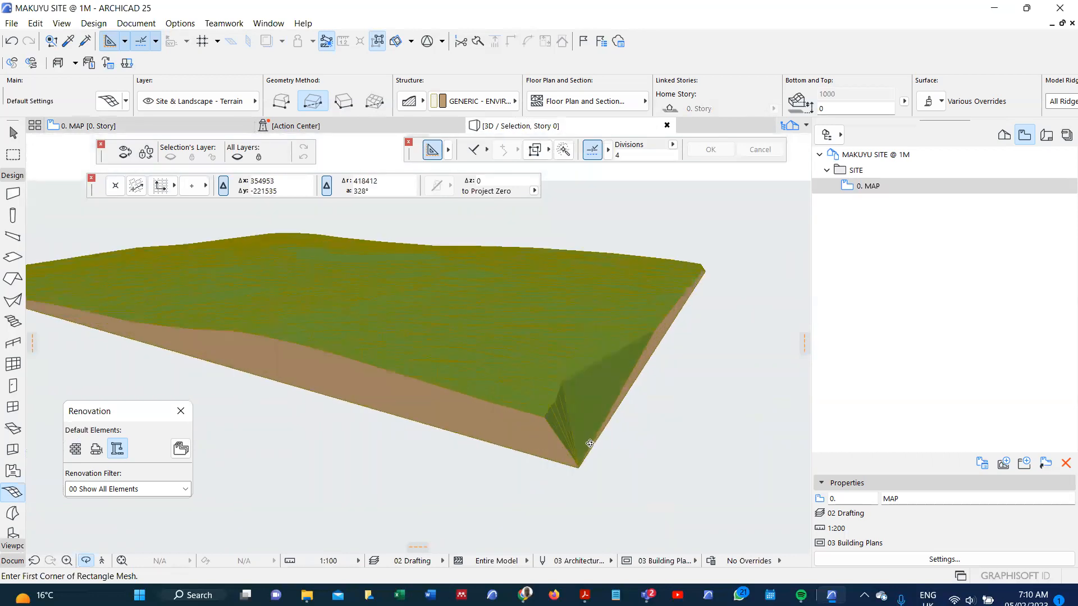
{"action": "key", "text": "F2"}
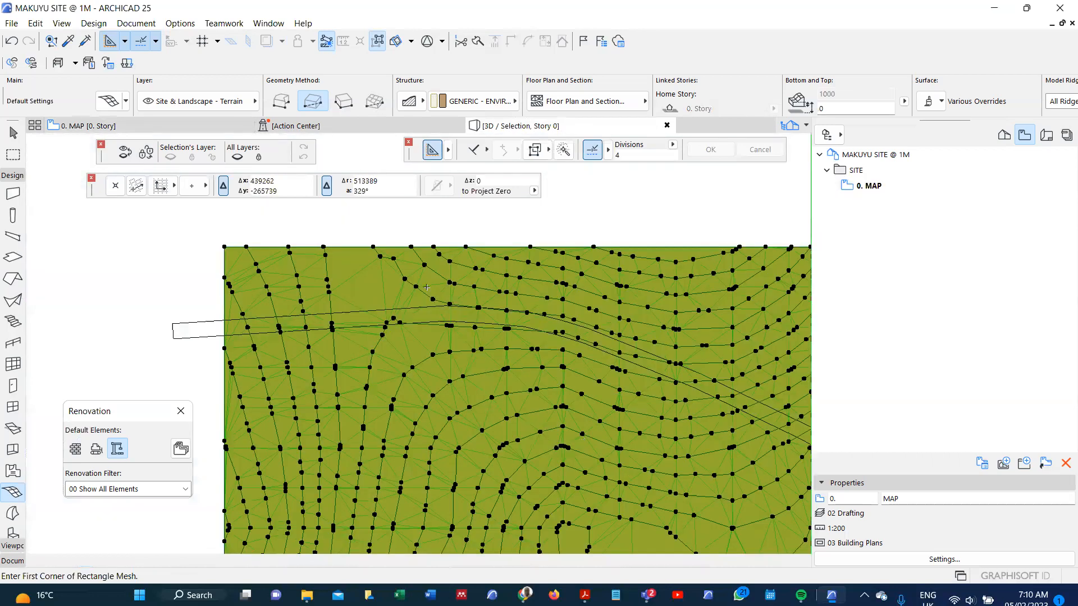
{"action": "scroll", "coordinate": [427, 287], "scroll_direction": "down", "scroll_amount": 6}
{"action": "scroll", "coordinate": [552, 305], "scroll_direction": "up", "scroll_amount": 4}
{"action": "scroll", "coordinate": [494, 341], "scroll_direction": "up", "scroll_amount": 5}
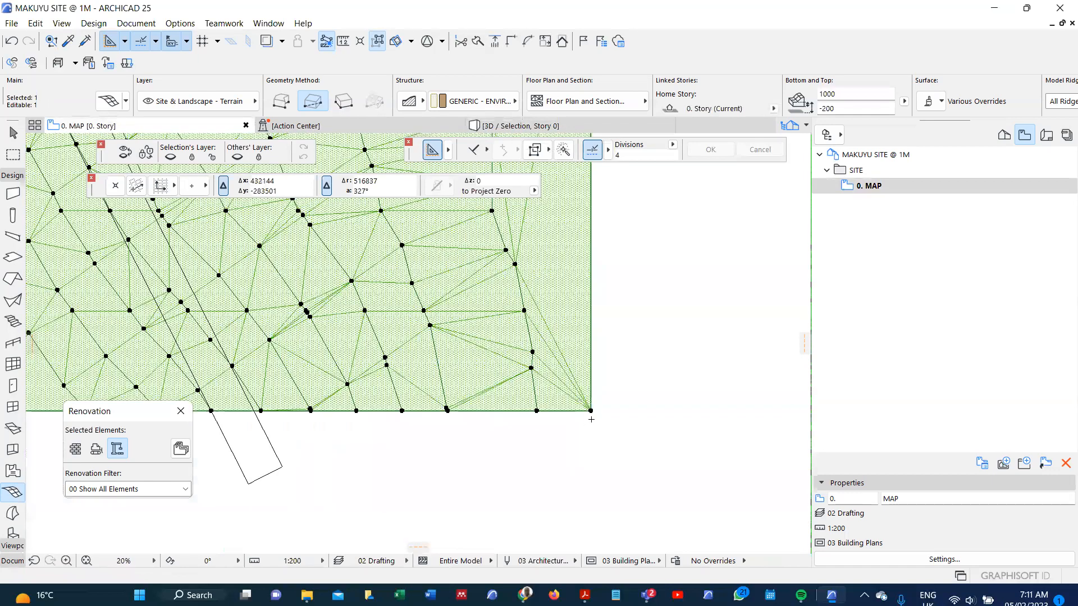
Check the height of the contour closest to the mesh's southeast corner, keeping its value
{"action": "scroll", "coordinate": [591, 419], "scroll_direction": "down", "scroll_amount": 1}
{"action": "scroll", "coordinate": [540, 331], "scroll_direction": "down", "scroll_amount": 2}
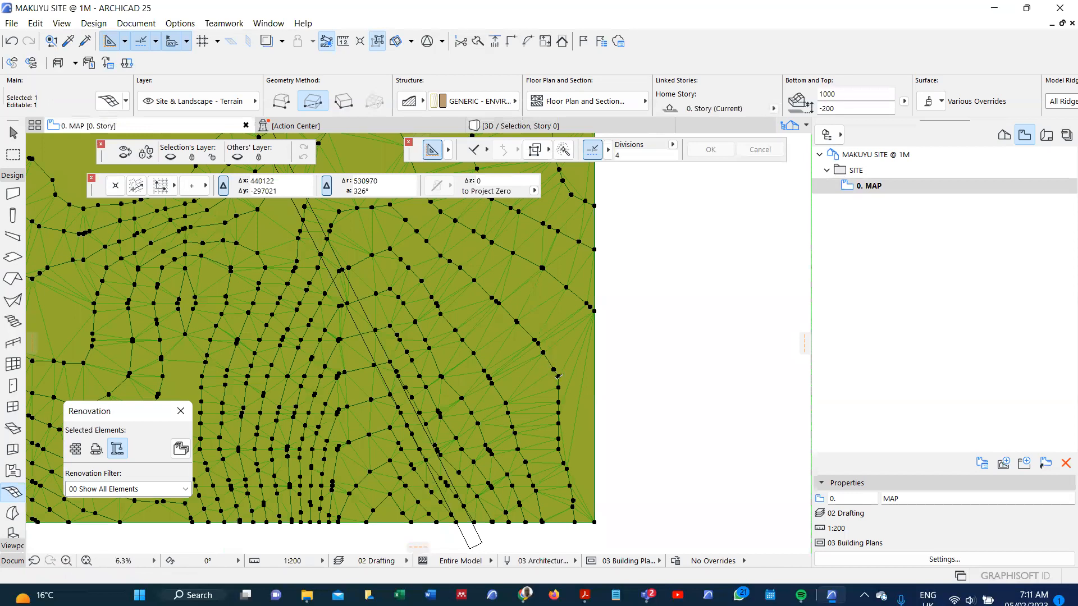
{"action": "scroll", "coordinate": [557, 377], "scroll_direction": "down", "scroll_amount": 1}
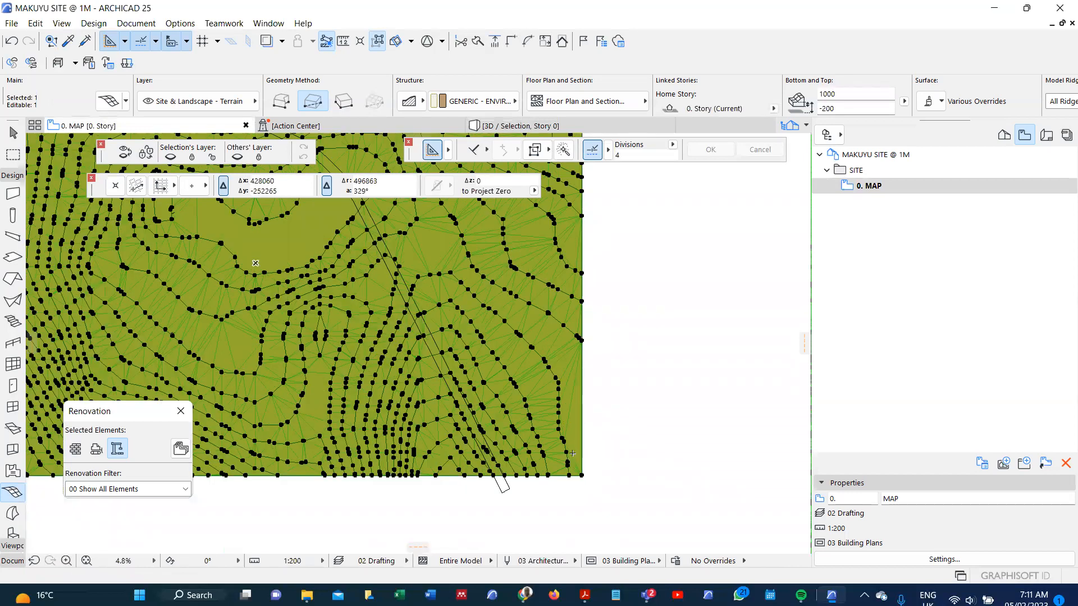
{"action": "scroll", "coordinate": [583, 479], "scroll_direction": "up", "scroll_amount": 1}
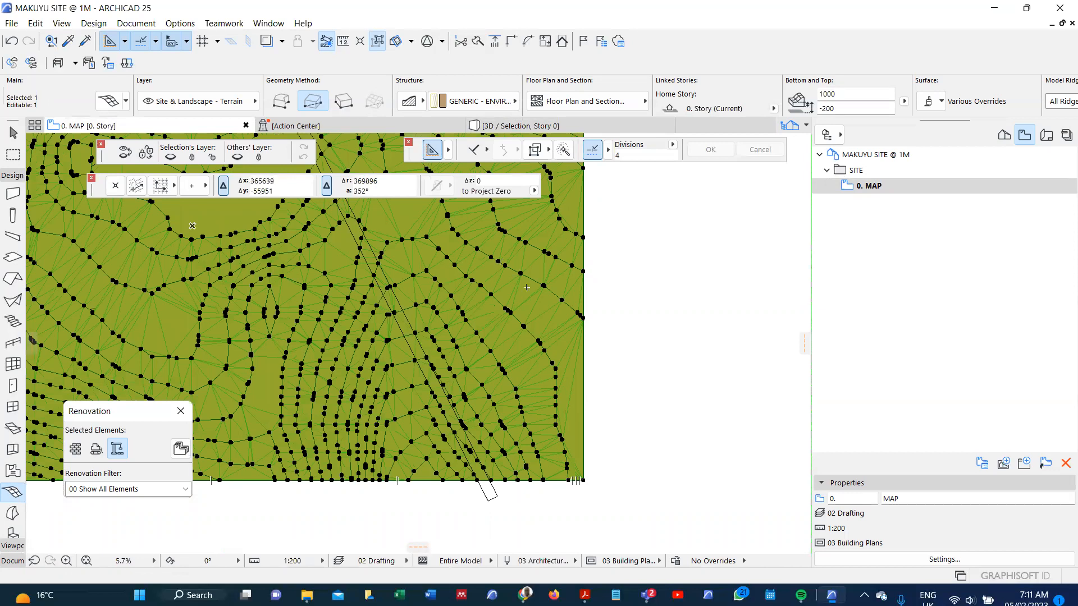
{"action": "scroll", "coordinate": [567, 458], "scroll_direction": "up", "scroll_amount": 6}
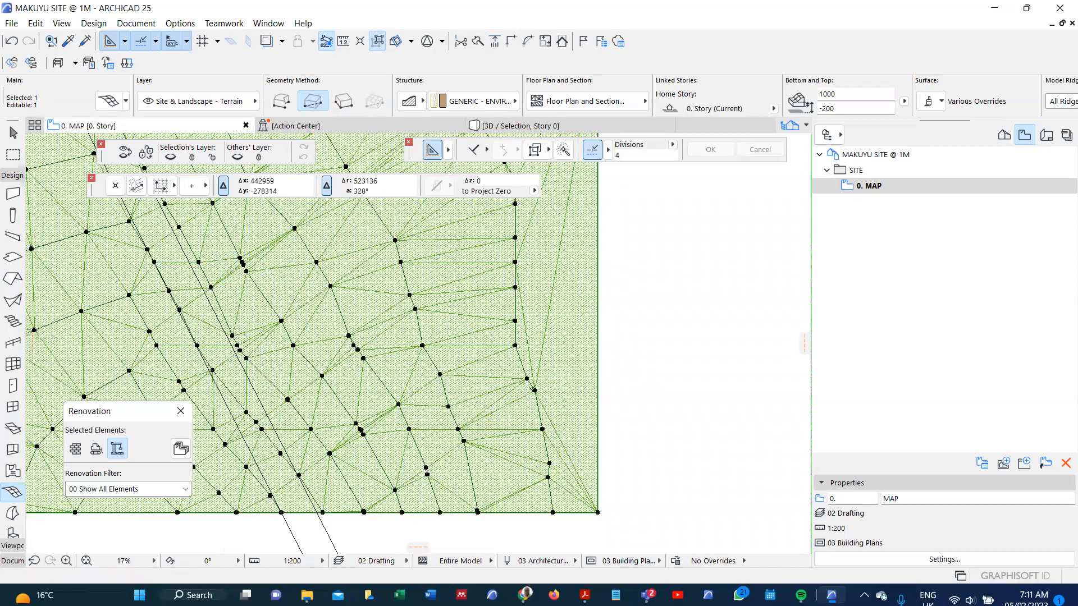
{"action": "double_click", "coordinate": [533, 394]}
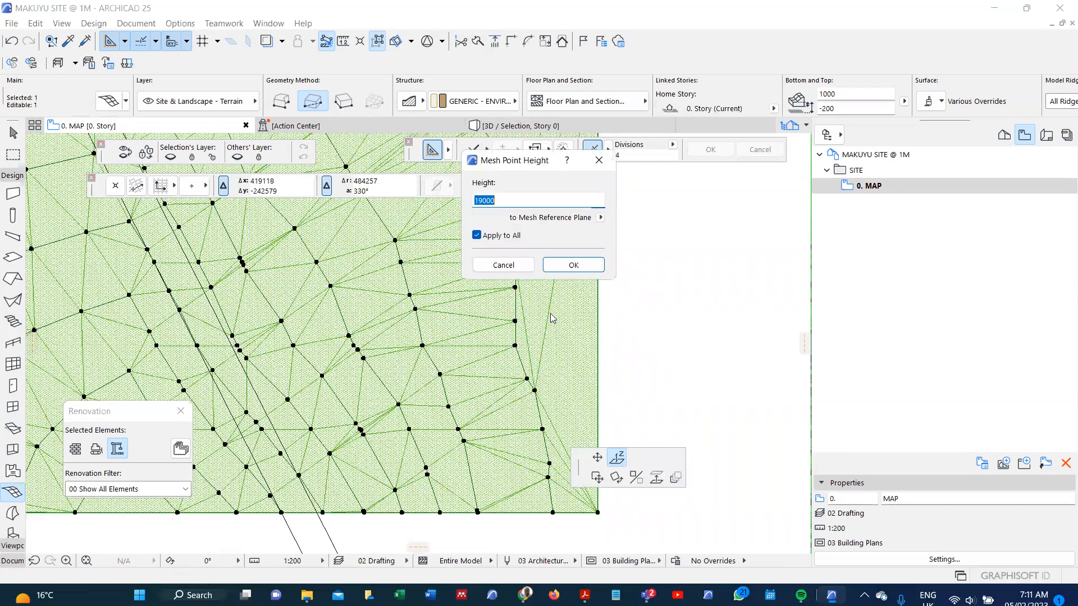
{"action": "left_click", "coordinate": [573, 265]}
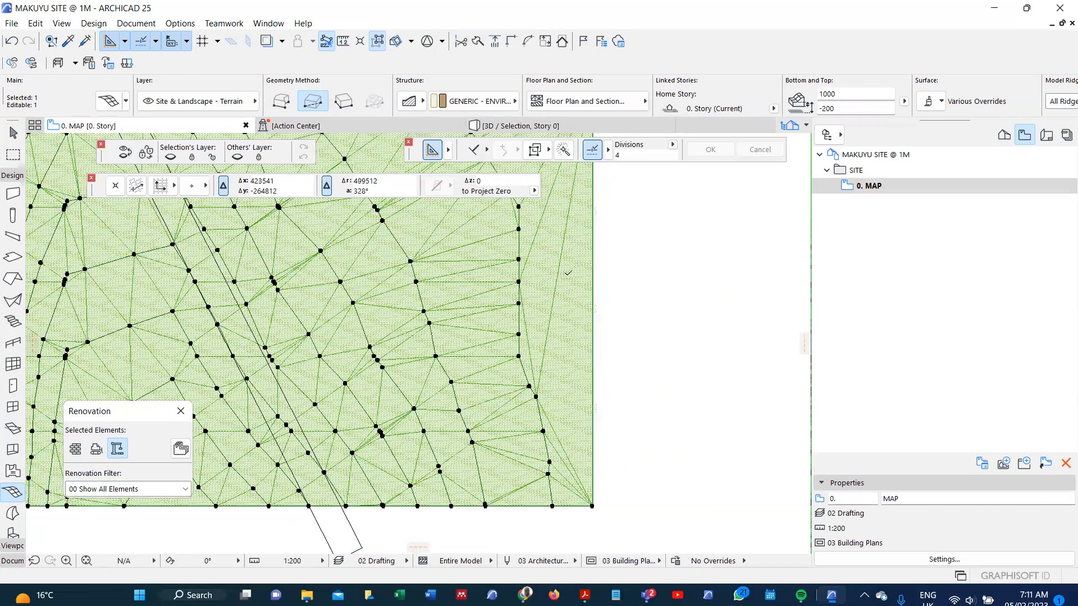
Set the height of the mesh's southeast corner point to 19700, for that point only
{"action": "scroll", "coordinate": [562, 303], "scroll_direction": "down", "scroll_amount": 1}
{"action": "scroll", "coordinate": [538, 388], "scroll_direction": "down", "scroll_amount": 2}
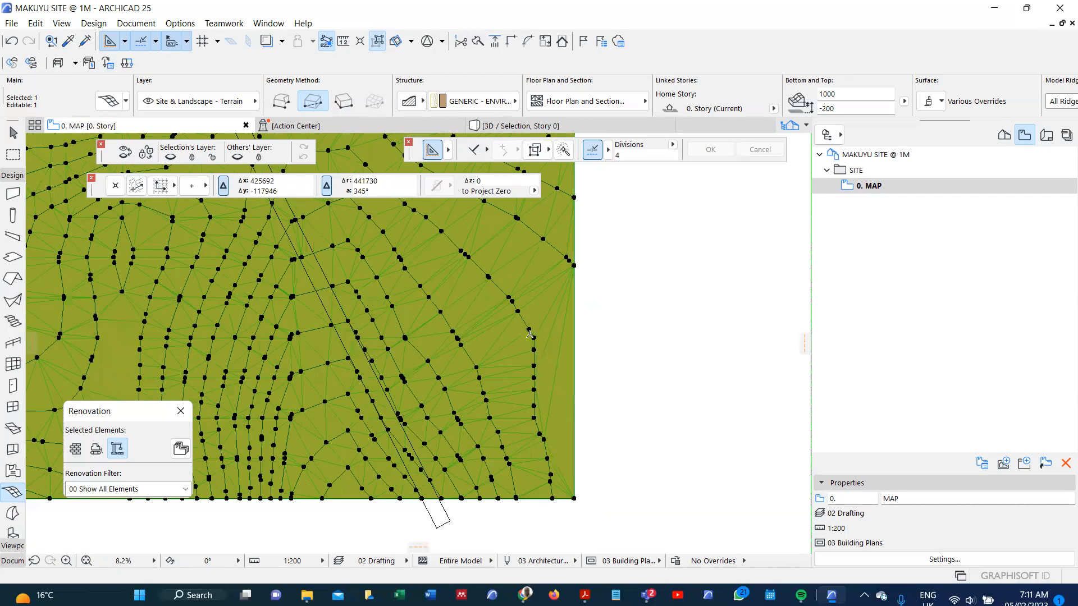
{"action": "scroll", "coordinate": [562, 379], "scroll_direction": "up", "scroll_amount": 1}
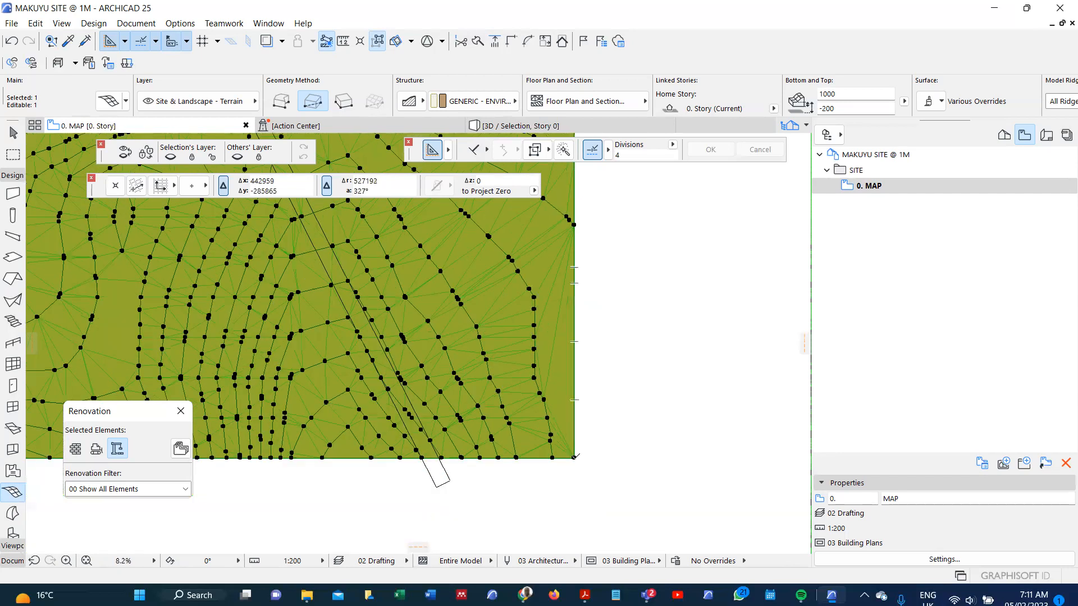
{"action": "left_click", "coordinate": [574, 458]}
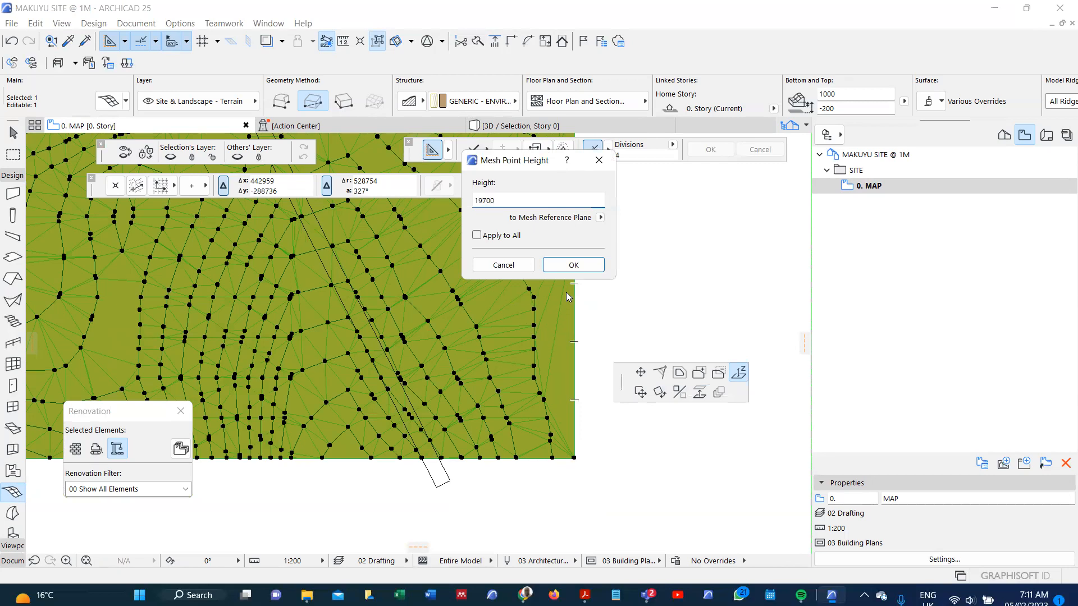
{"action": "left_click", "coordinate": [573, 265]}
Check the height of the northern-edge point beside the mesh's northeast corner, cancel without changes, and deselect the mesh
{"action": "scroll", "coordinate": [519, 479], "scroll_direction": "down", "scroll_amount": 1}
{"action": "scroll", "coordinate": [519, 479], "scroll_direction": "down", "scroll_amount": 3}
{"action": "scroll", "coordinate": [560, 385], "scroll_direction": "up", "scroll_amount": 4}
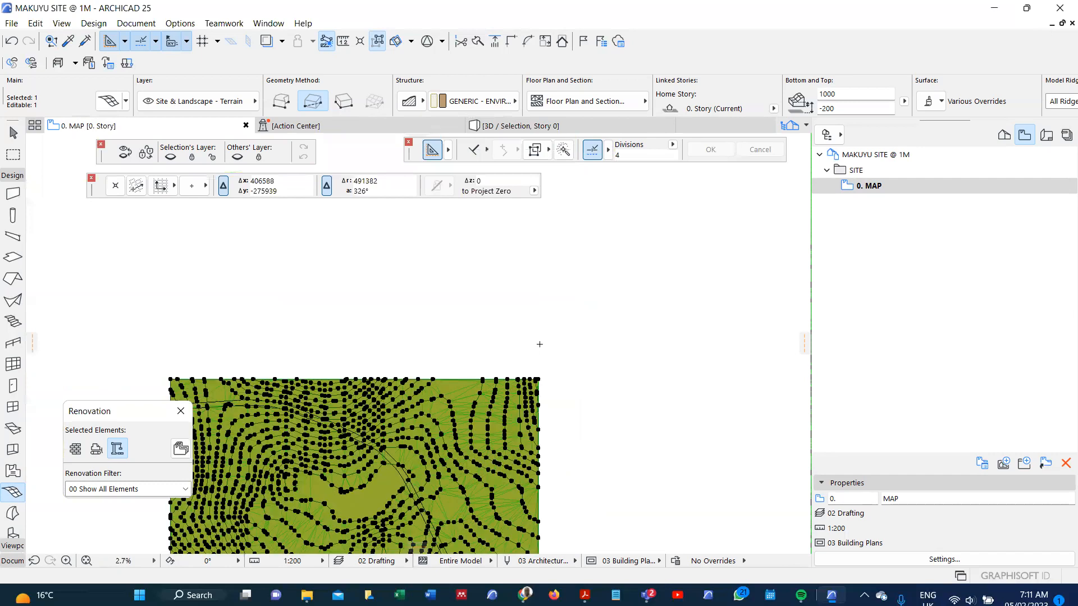
{"action": "scroll", "coordinate": [560, 385], "scroll_direction": "up", "scroll_amount": 3}
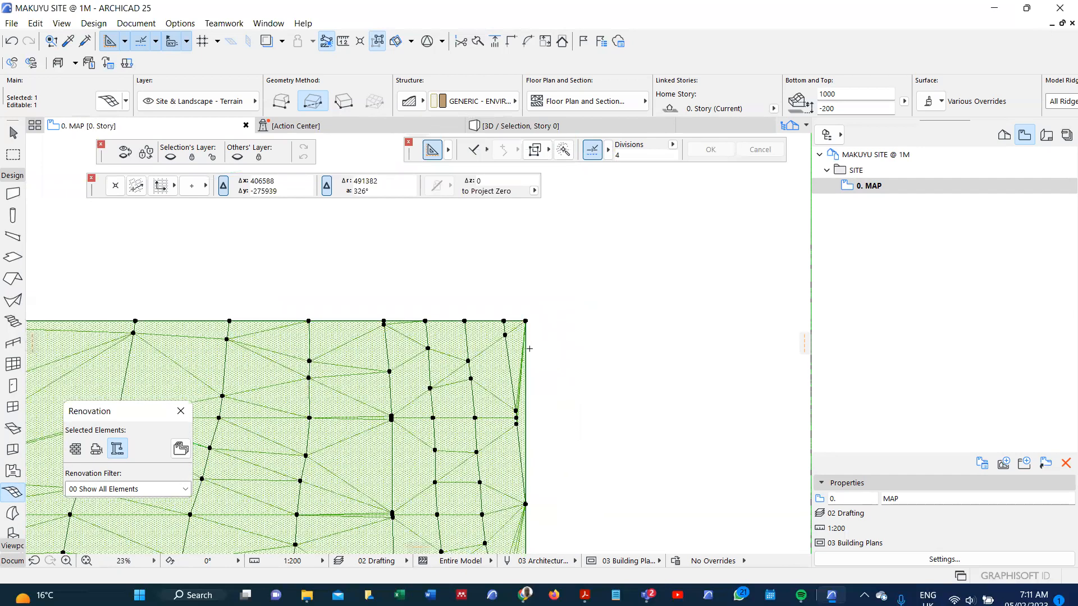
{"action": "scroll", "coordinate": [529, 349], "scroll_direction": "up", "scroll_amount": 2}
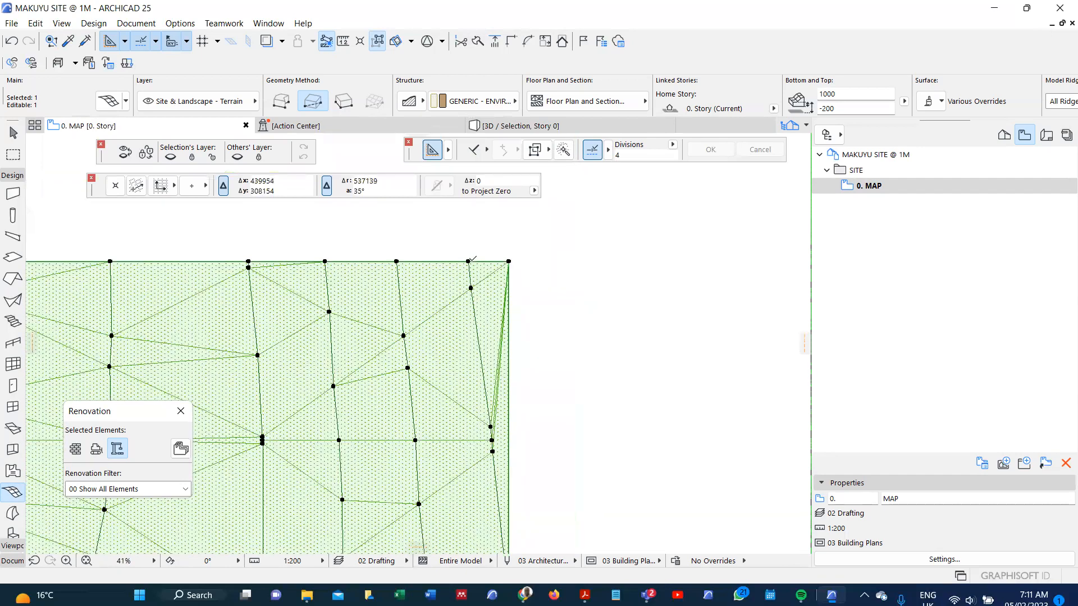
{"action": "left_click", "coordinate": [469, 261]}
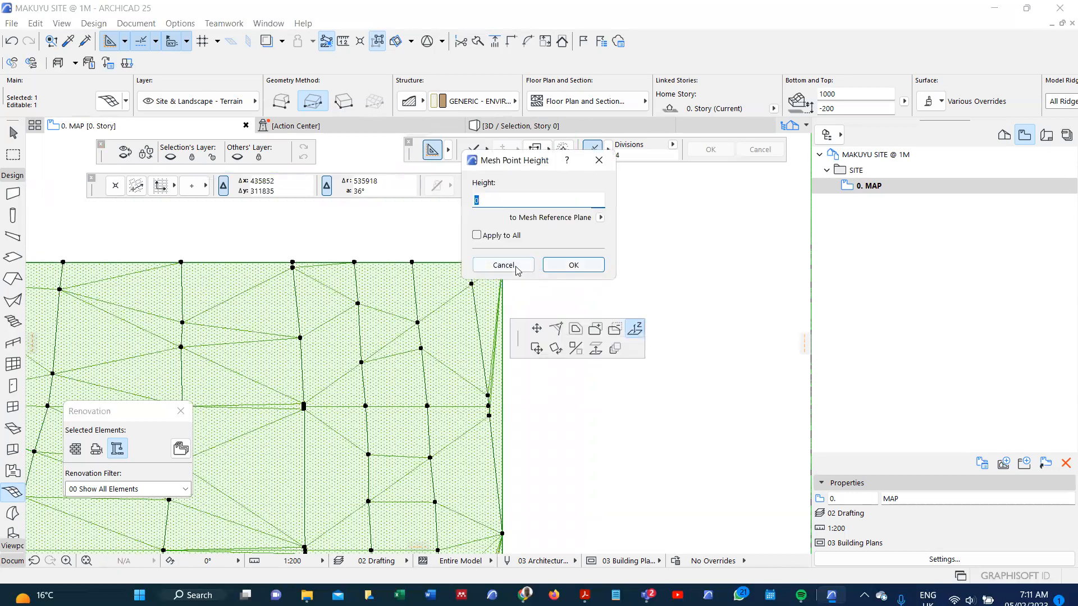
{"action": "left_click", "coordinate": [514, 268]}
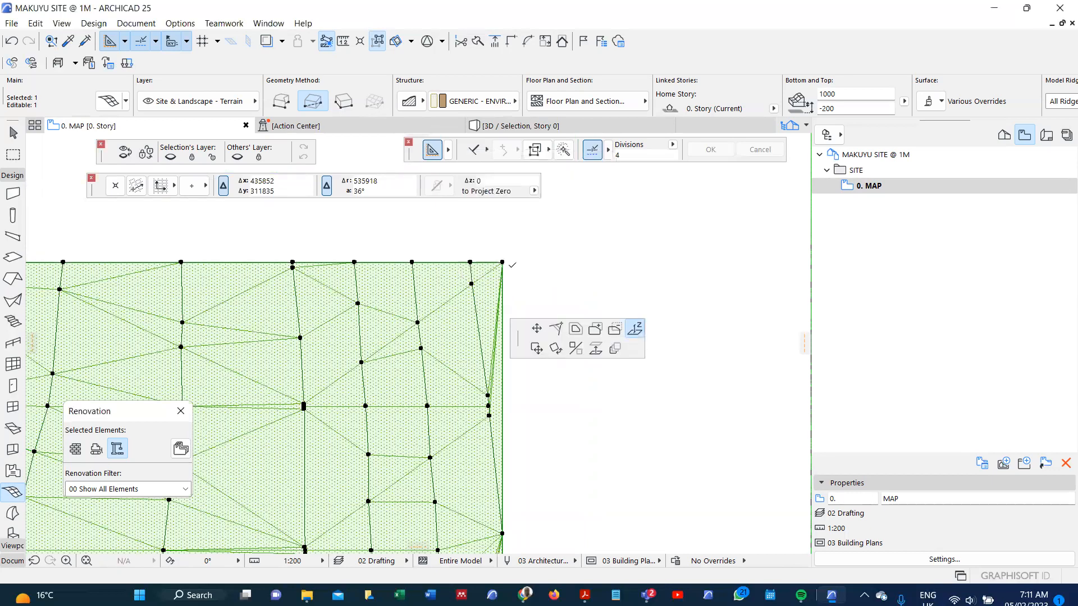
{"action": "key", "text": "Escape"}
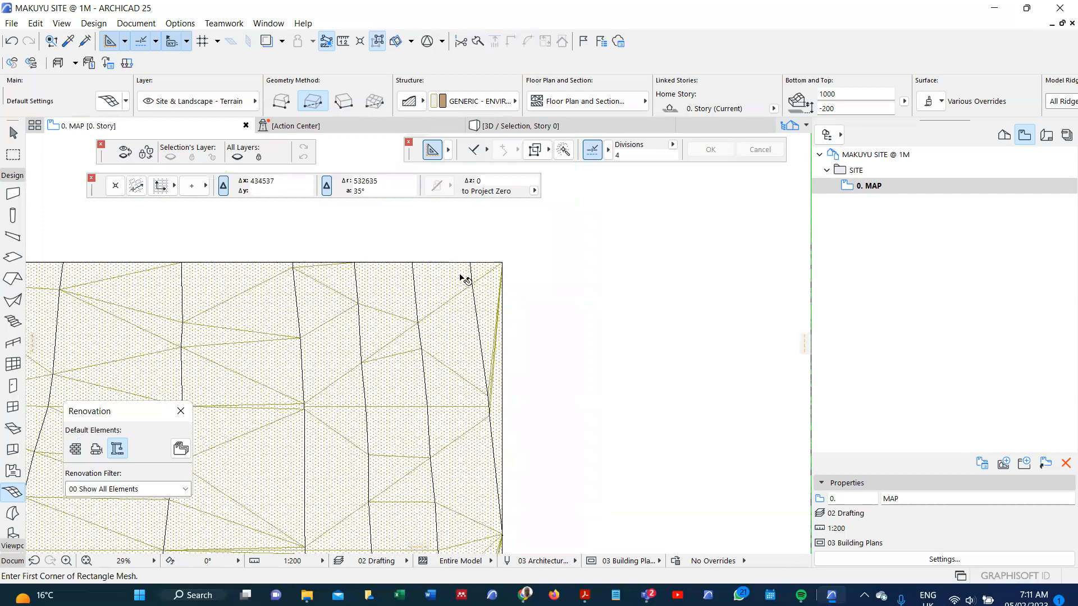
Reselect the mesh and check the heights of the two contours closest to its northeast corner, keeping their values
{"action": "left_click", "coordinate": [471, 280], "text": "shift"}
{"action": "left_click", "coordinate": [472, 284]}
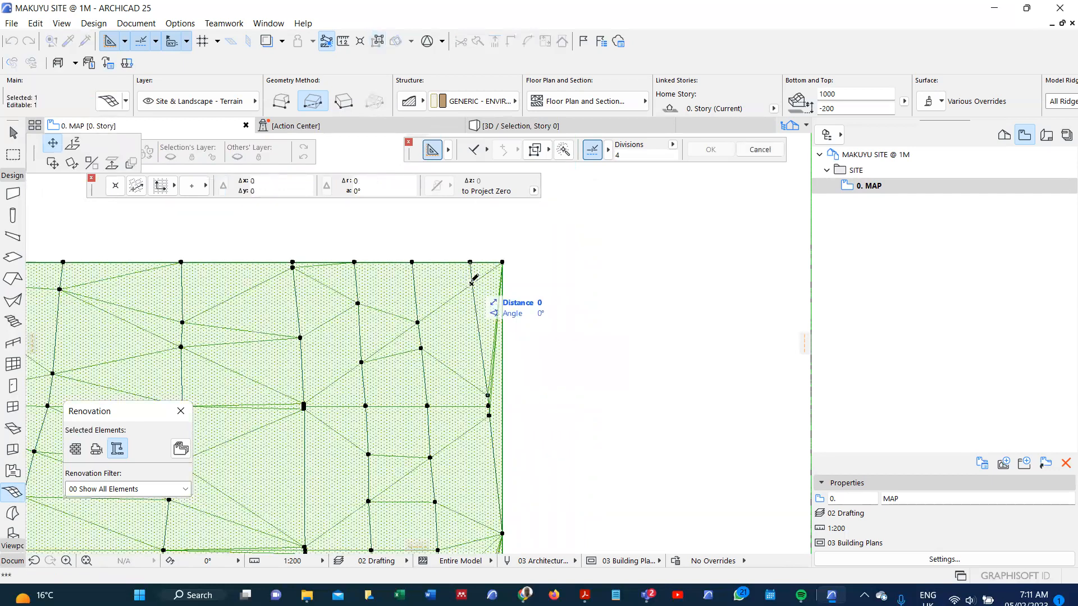
{"action": "left_click", "coordinate": [73, 144]}
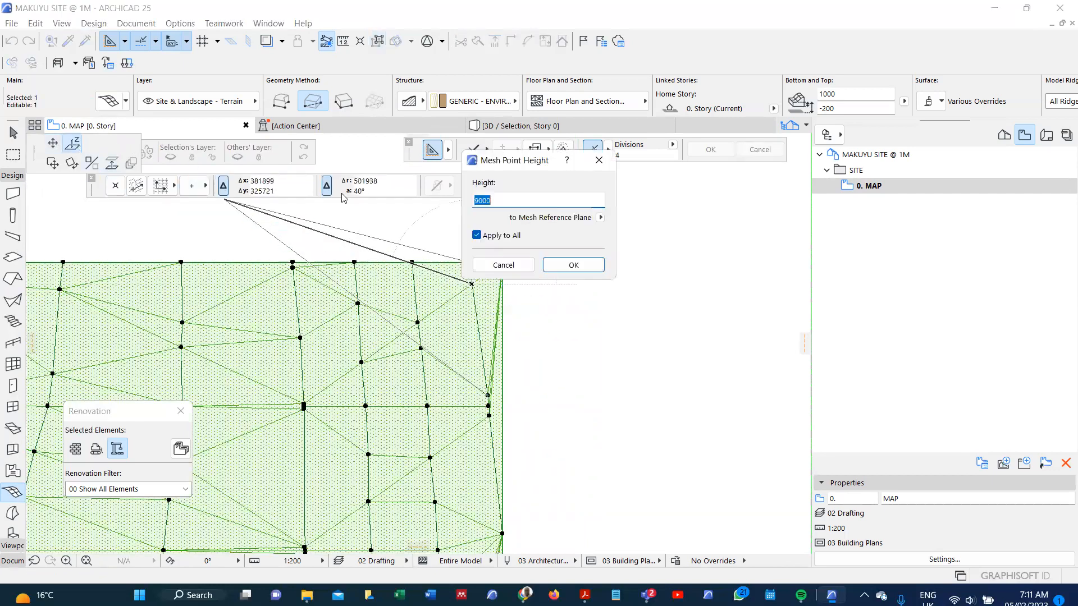
{"action": "left_click", "coordinate": [558, 264]}
{"action": "left_click", "coordinate": [541, 280]}
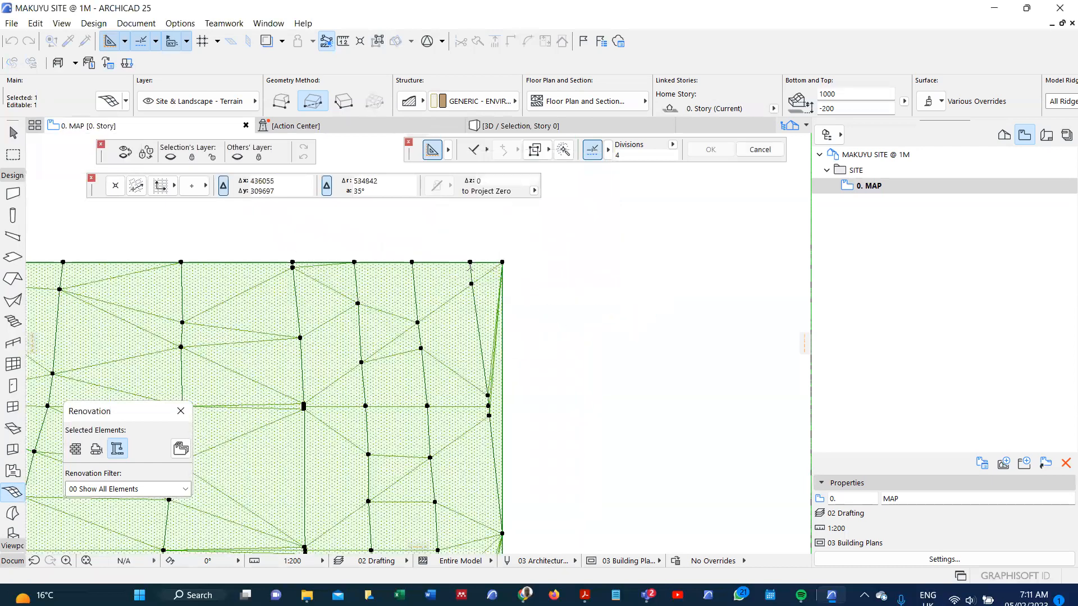
{"action": "scroll", "coordinate": [467, 336], "scroll_direction": "up", "scroll_amount": 1}
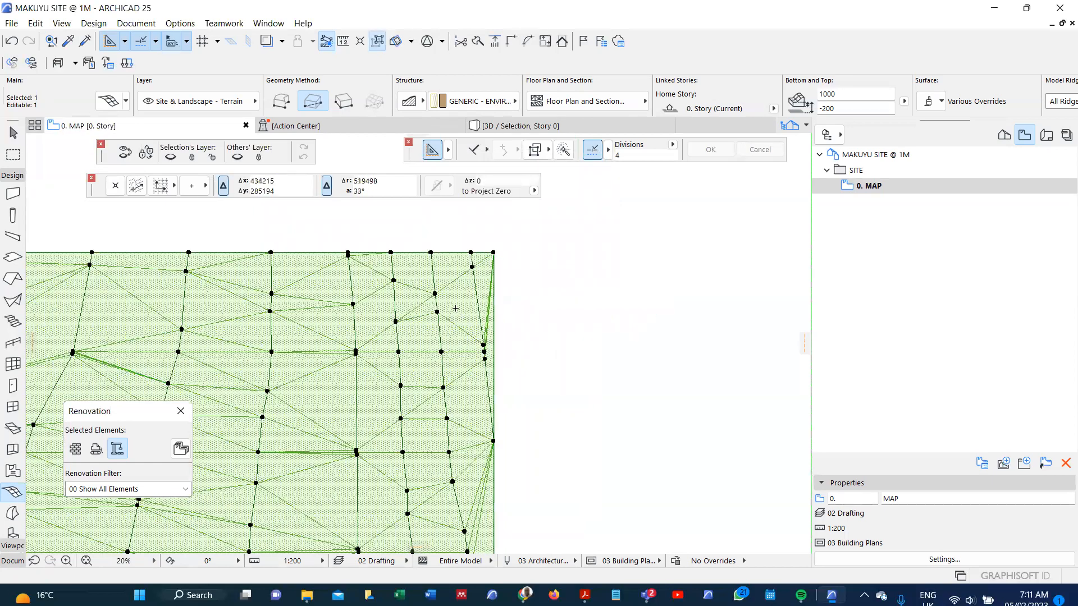
{"action": "left_click", "coordinate": [435, 293]}
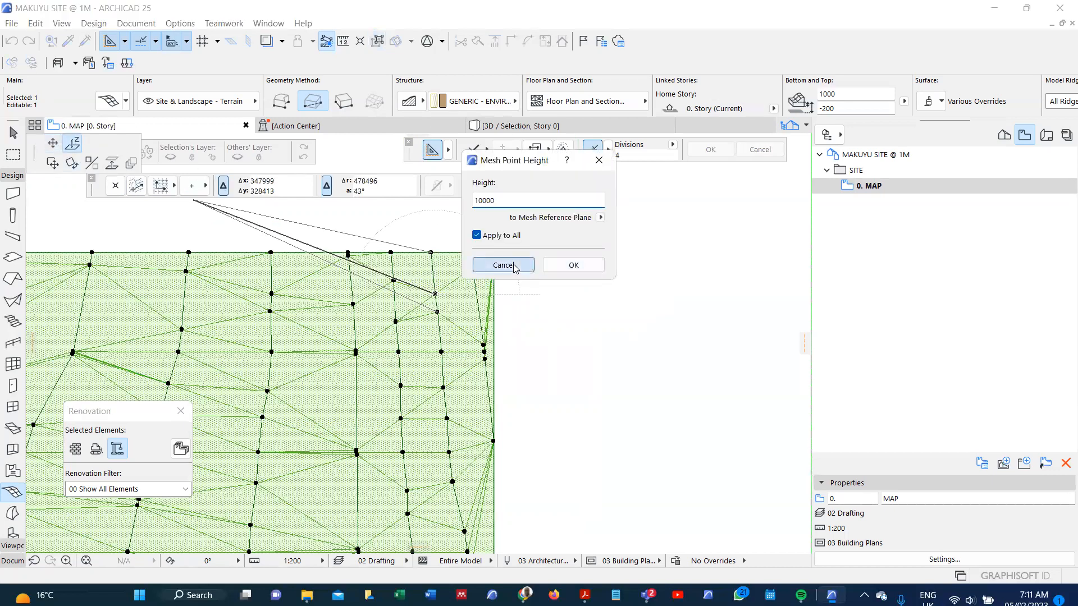
{"action": "left_click", "coordinate": [504, 265]}
{"action": "key", "text": "Escape"}
Set a new height for the mesh's northeast corner point, leaving it unapplied to the other points
{"action": "scroll", "coordinate": [497, 257], "scroll_direction": "up", "scroll_amount": 4}
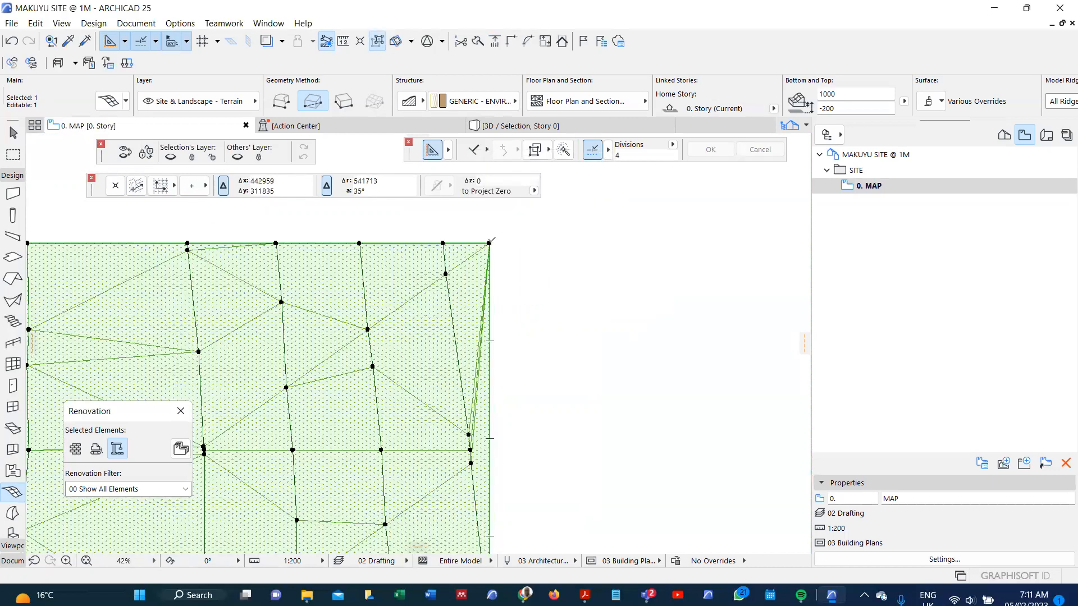
{"action": "left_click", "coordinate": [490, 242]}
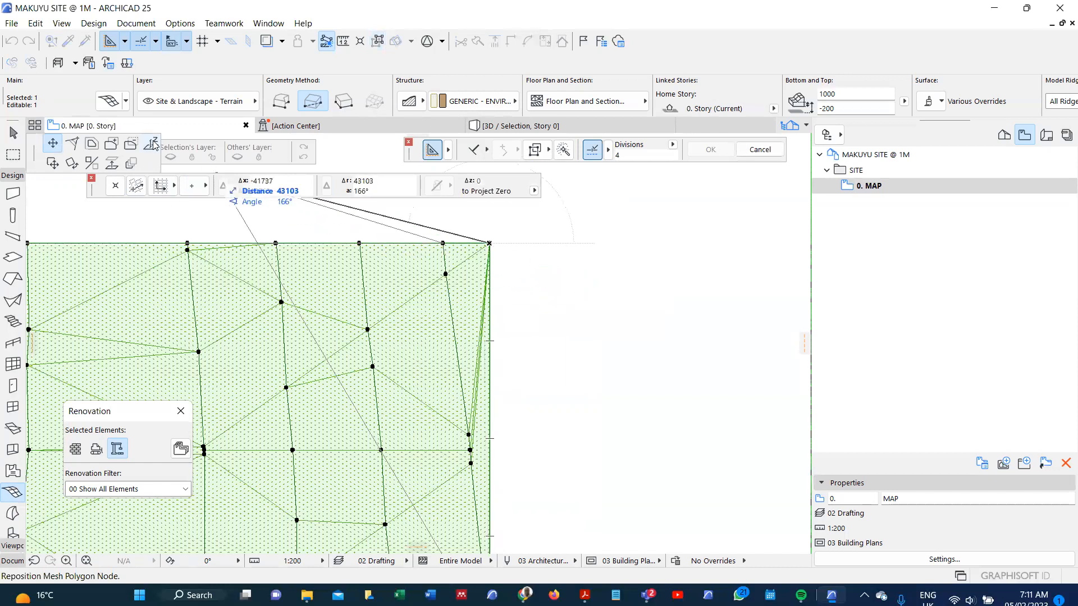
{"action": "key", "text": "Escape"}
{"action": "scroll", "coordinate": [491, 245], "scroll_direction": "up", "scroll_amount": 4}
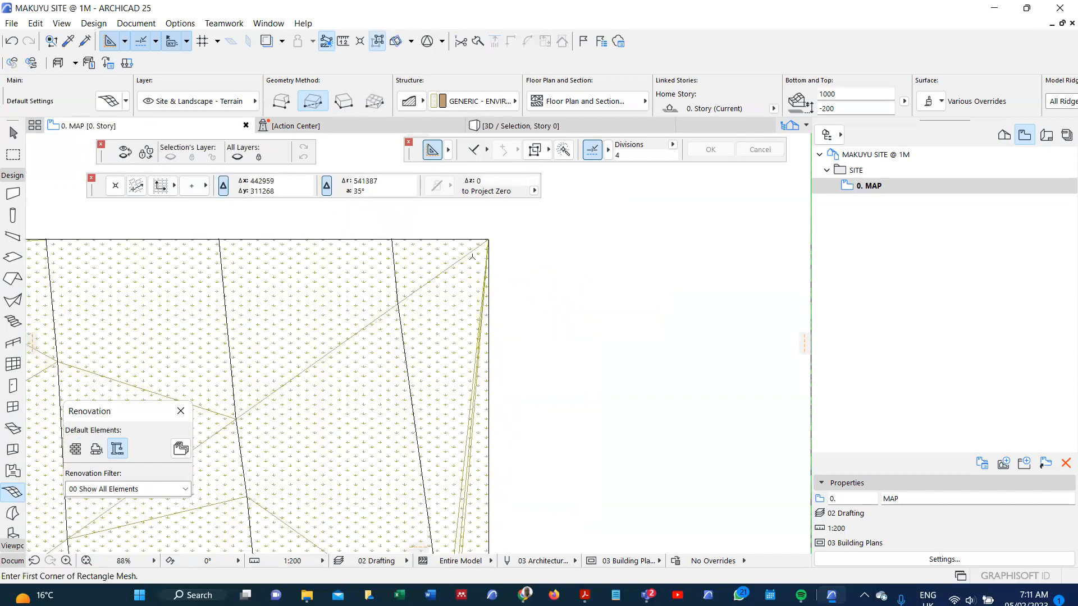
{"action": "key", "text": "Escape"}
{"action": "left_click", "coordinate": [465, 273], "text": "shift"}
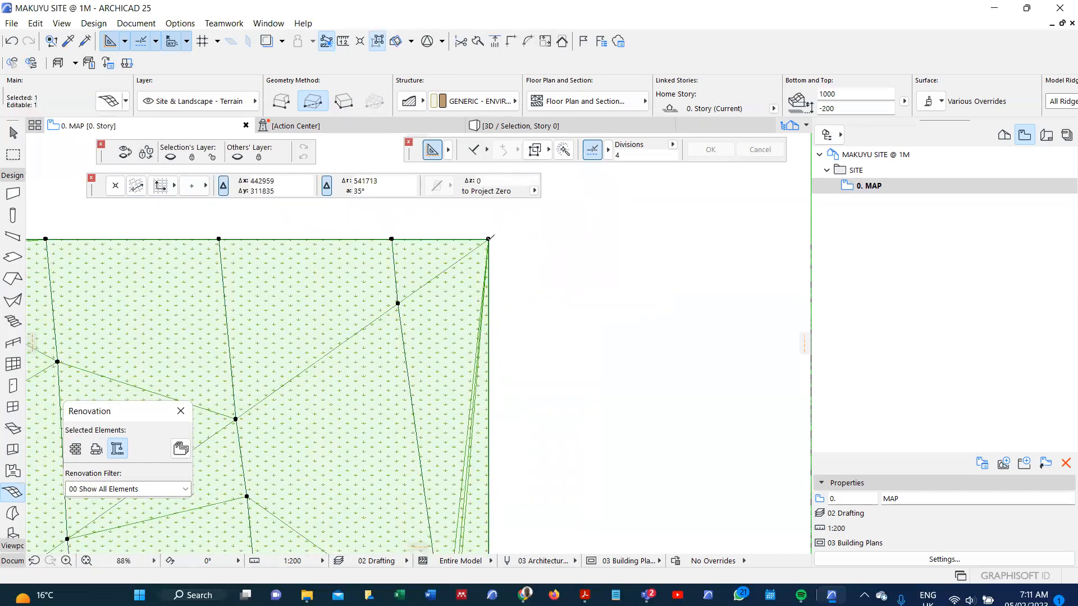
{"action": "left_click", "coordinate": [488, 238]}
{"action": "left_click", "coordinate": [152, 145]}
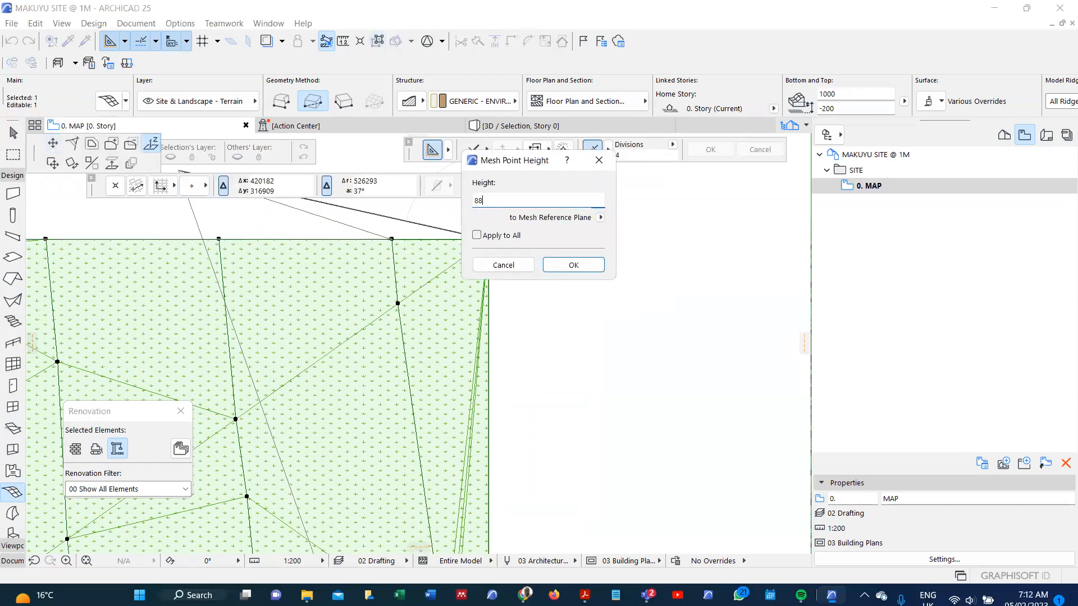
{"action": "left_click", "coordinate": [573, 265]}
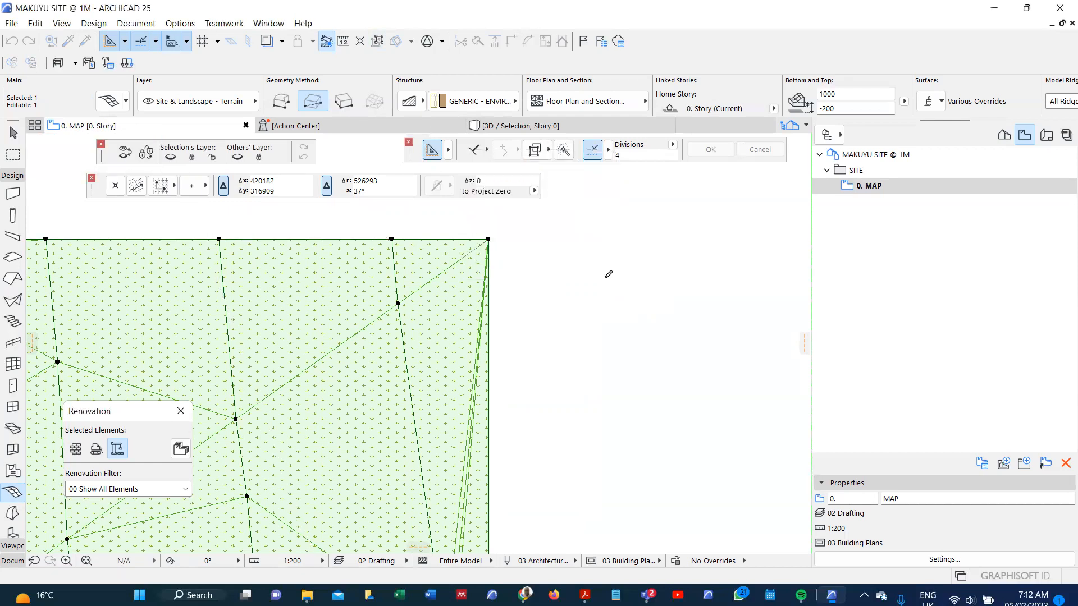
Check the height of the contour closest to the mesh's northwest corner, keeping its value
{"action": "key", "text": "ctrl+'"}
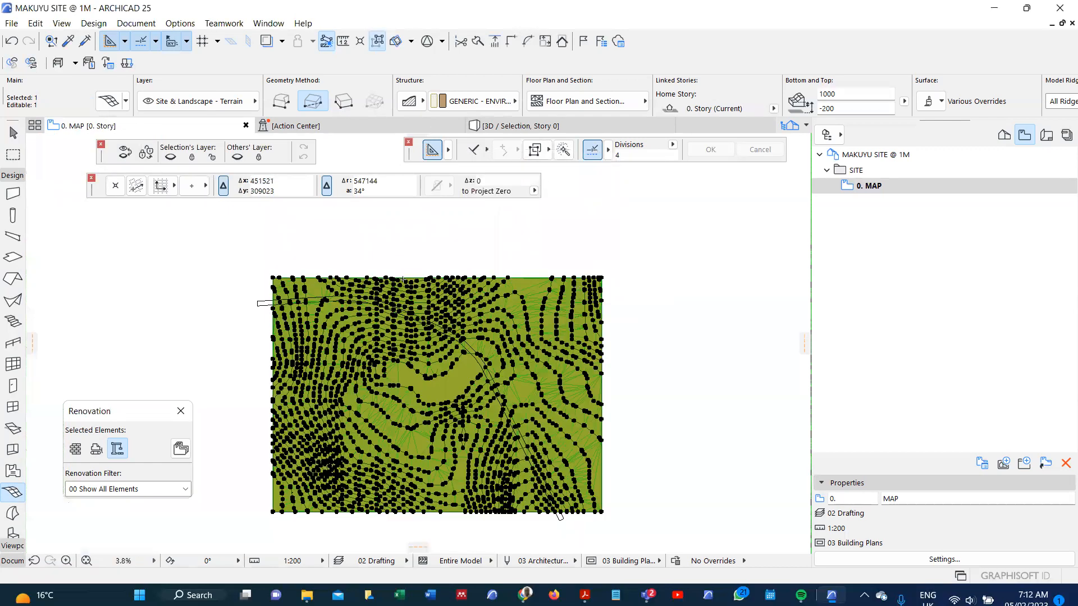
{"action": "middle_click_drag", "start_coordinate": [291, 275], "coordinate": [473, 275]}
{"action": "scroll", "coordinate": [474, 275], "scroll_direction": "up", "scroll_amount": 1}
{"action": "scroll", "coordinate": [449, 277], "scroll_direction": "up", "scroll_amount": 8}
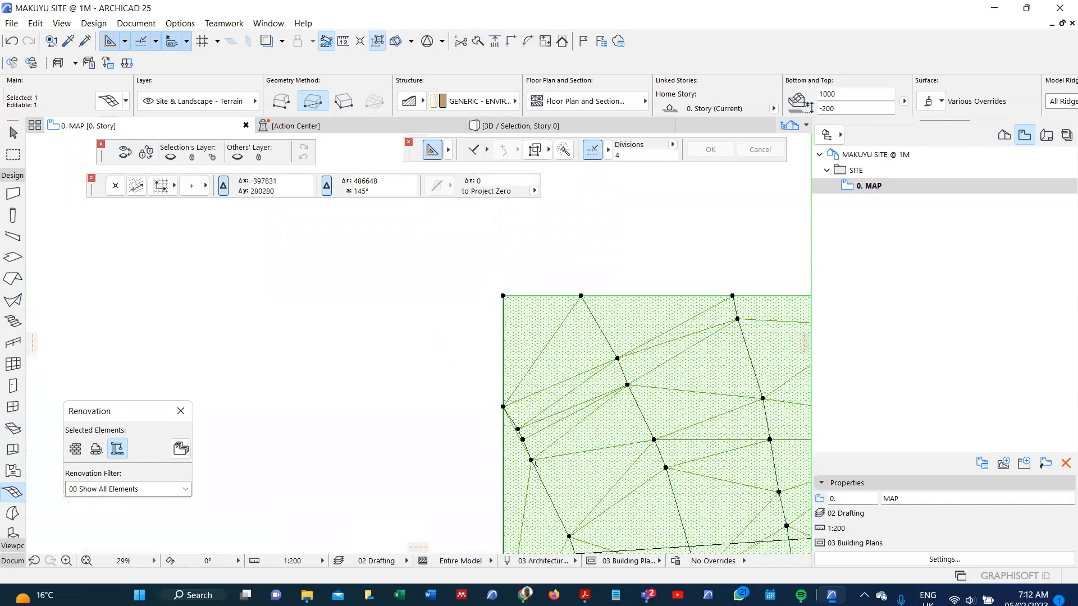
{"action": "double_click", "coordinate": [531, 460]}
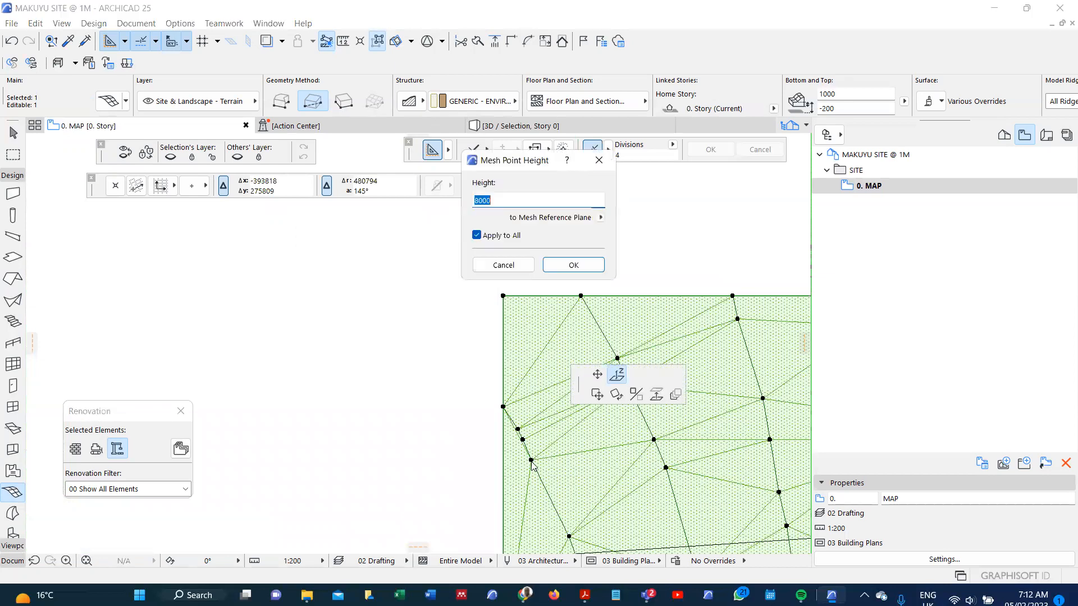
{"action": "left_click", "coordinate": [573, 265]}
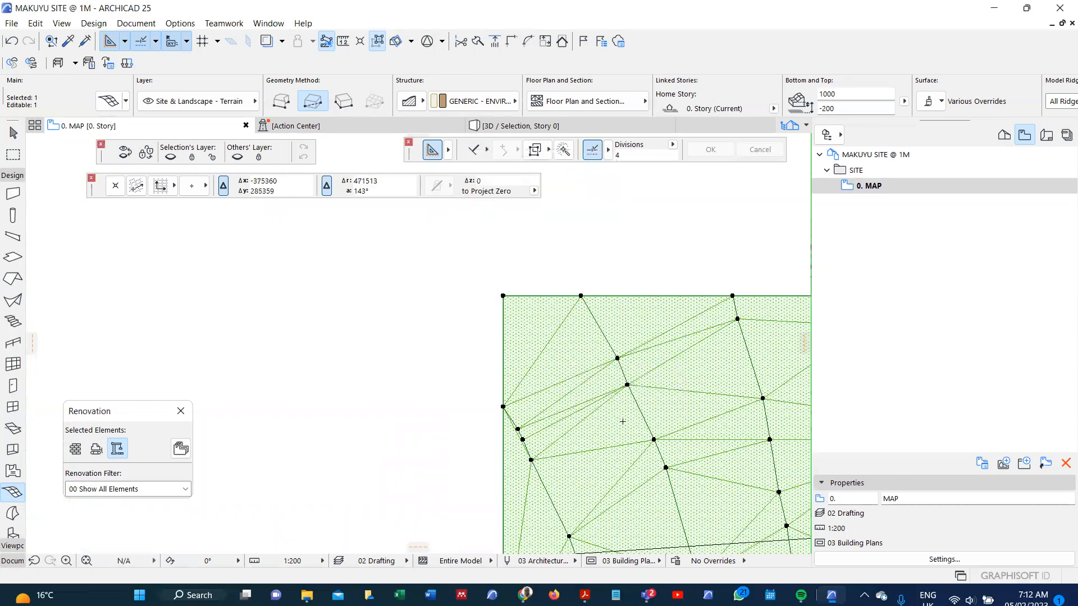
Check the neighbouring contour's height and set the mesh's northwest corner point to 8500, without applying it to all points
{"action": "double_click", "coordinate": [627, 385]}
{"action": "left_click", "coordinate": [568, 270]}
{"action": "double_click", "coordinate": [504, 296]}
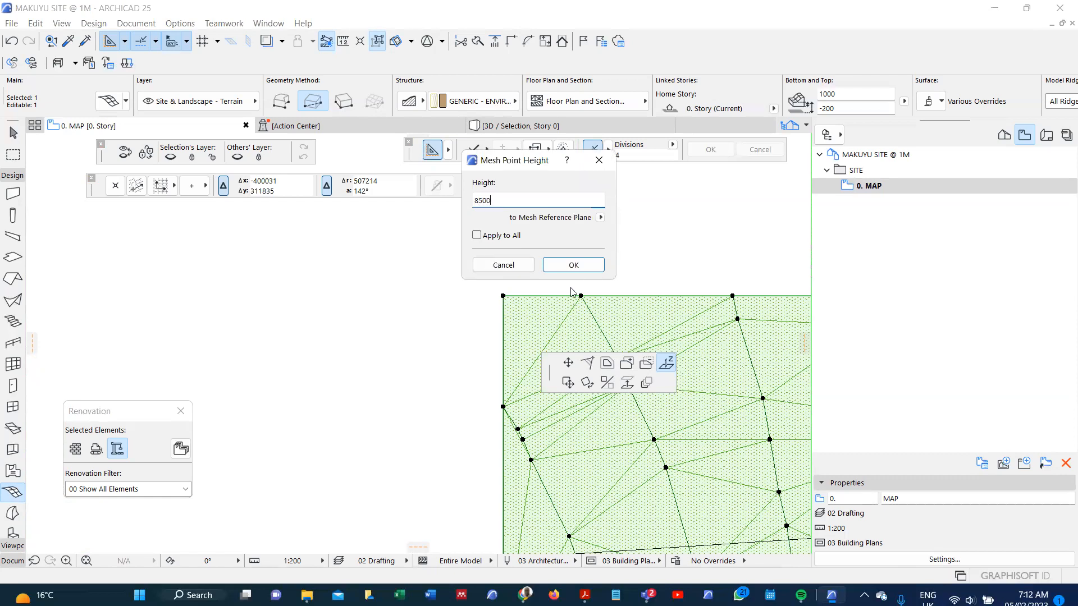
{"action": "left_click", "coordinate": [573, 265]}
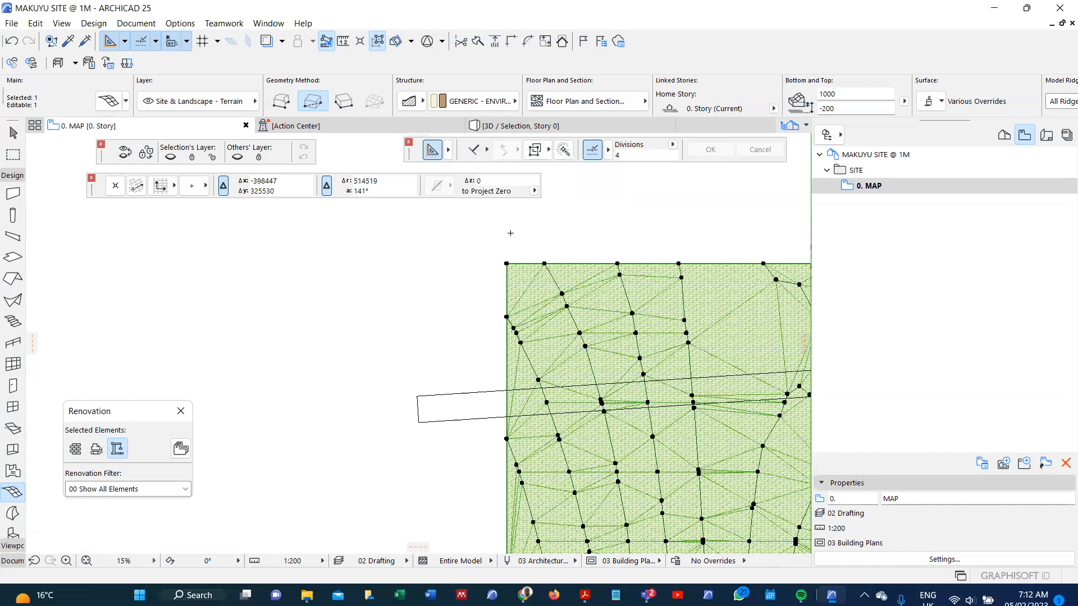
Check the heights of the contour nearest the mesh's southwest corner and of the corner point itself
{"action": "scroll", "coordinate": [510, 233], "scroll_direction": "down", "scroll_amount": 5}
{"action": "scroll", "coordinate": [513, 359], "scroll_direction": "up", "scroll_amount": 5}
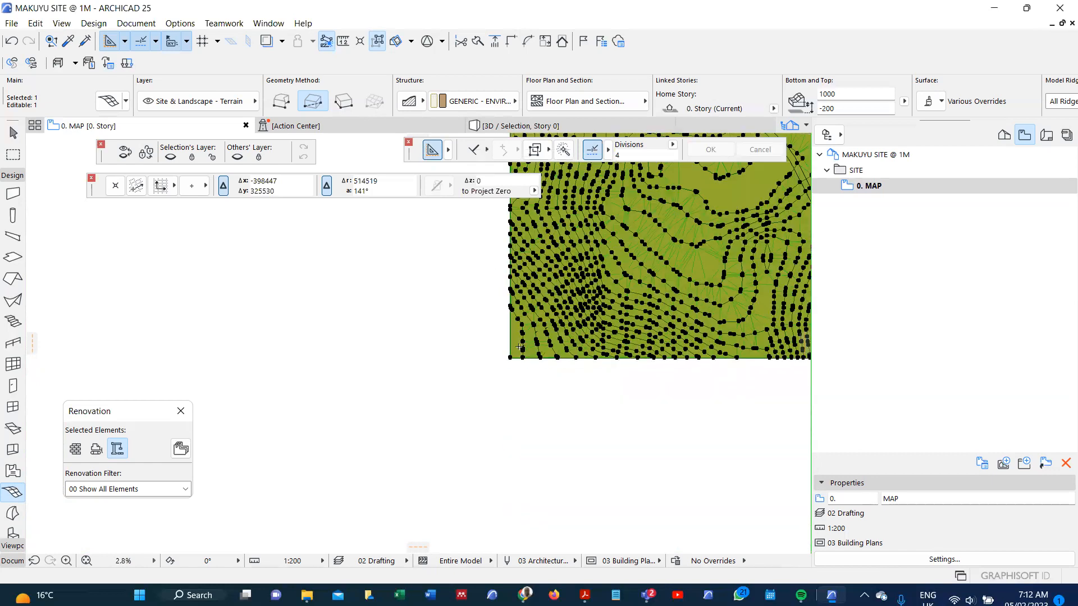
{"action": "left_click", "coordinate": [569, 328]}
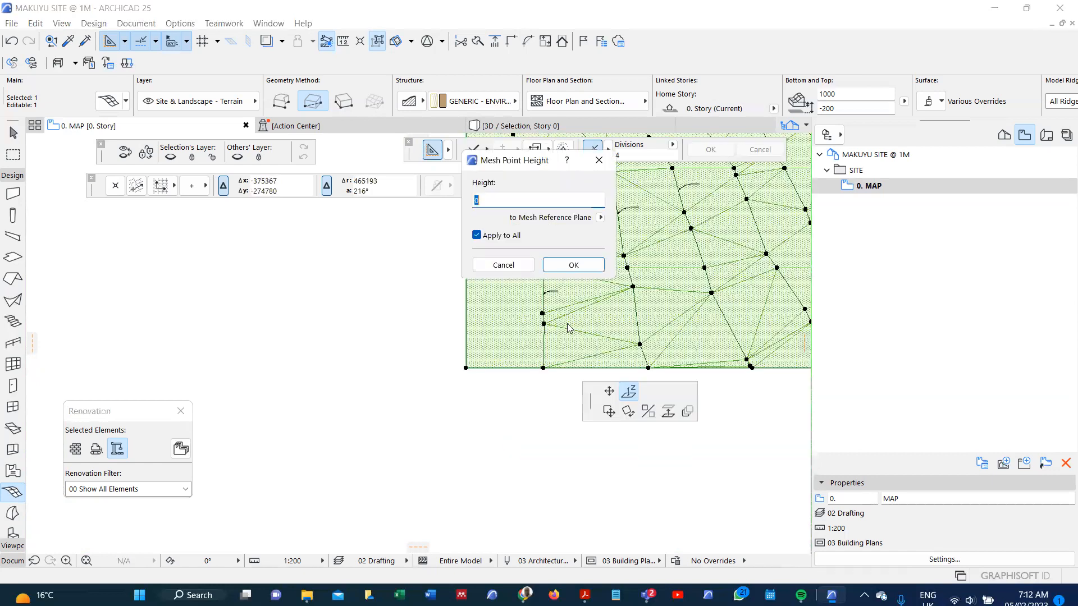
{"action": "left_click", "coordinate": [570, 267]}
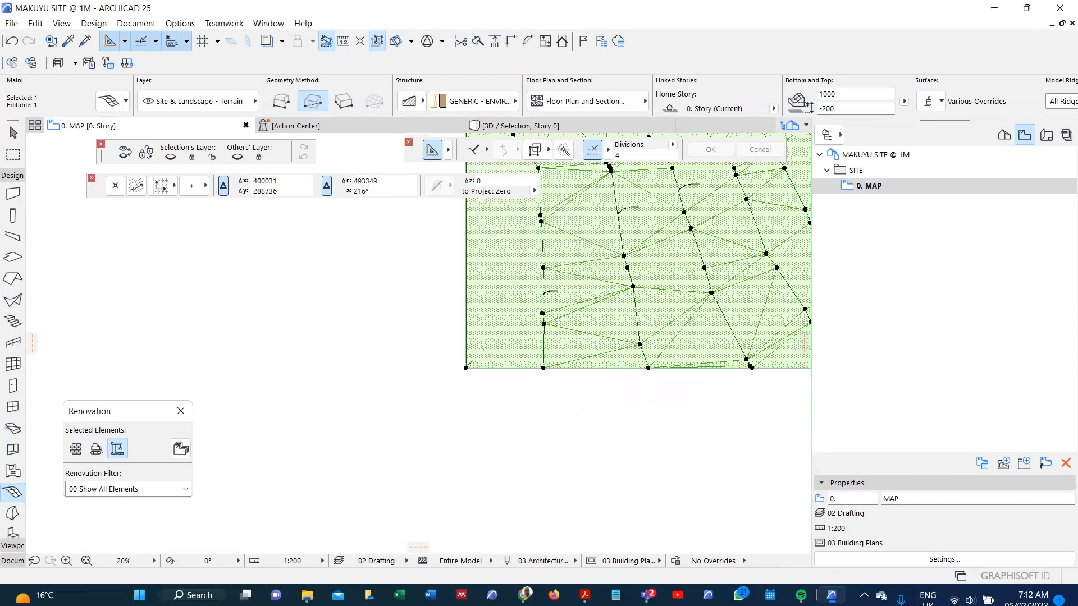
{"action": "left_click", "coordinate": [467, 368]}
{"action": "left_click", "coordinate": [559, 266]}
Inspect the terrain mesh in 3D from several sides, checking the corners and the slope of its edges
{"action": "key", "text": "F3"}
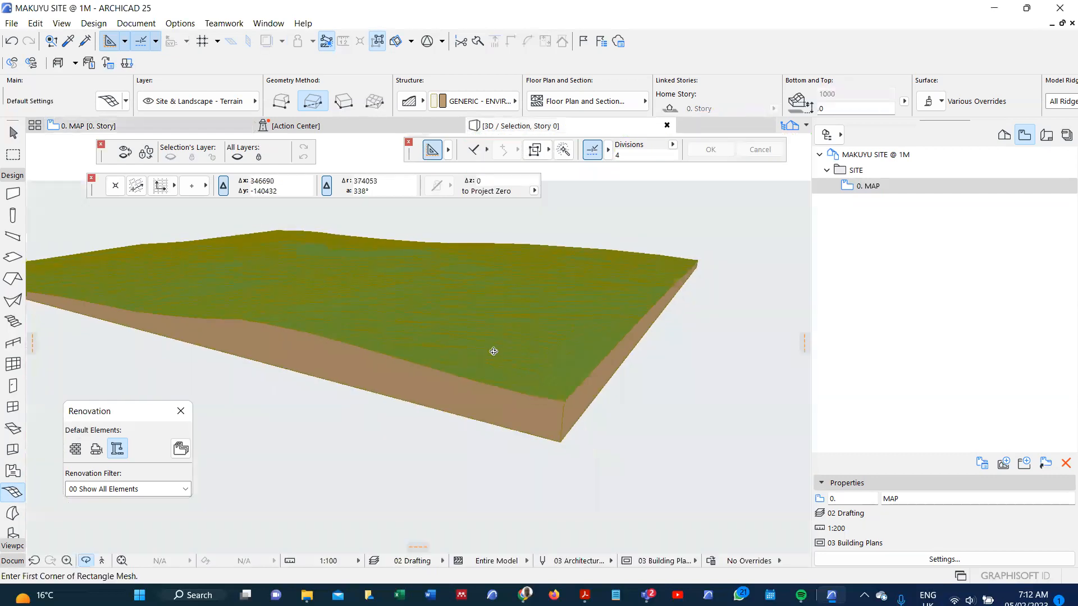
{"action": "scroll", "coordinate": [493, 351], "scroll_direction": "down", "scroll_amount": 3}
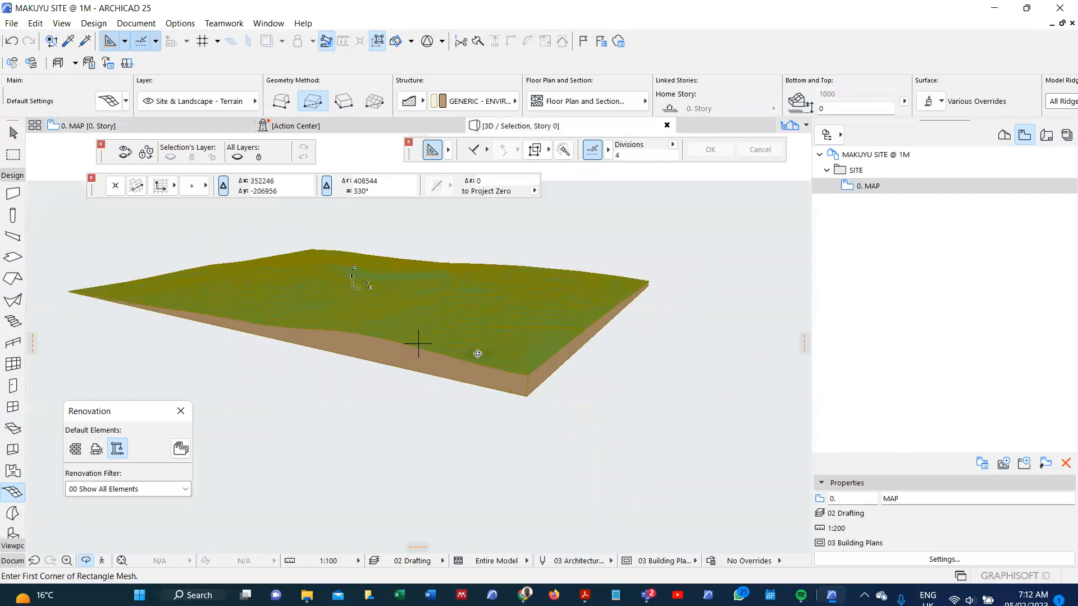
{"action": "scroll", "coordinate": [478, 354], "scroll_direction": "up", "scroll_amount": 5}
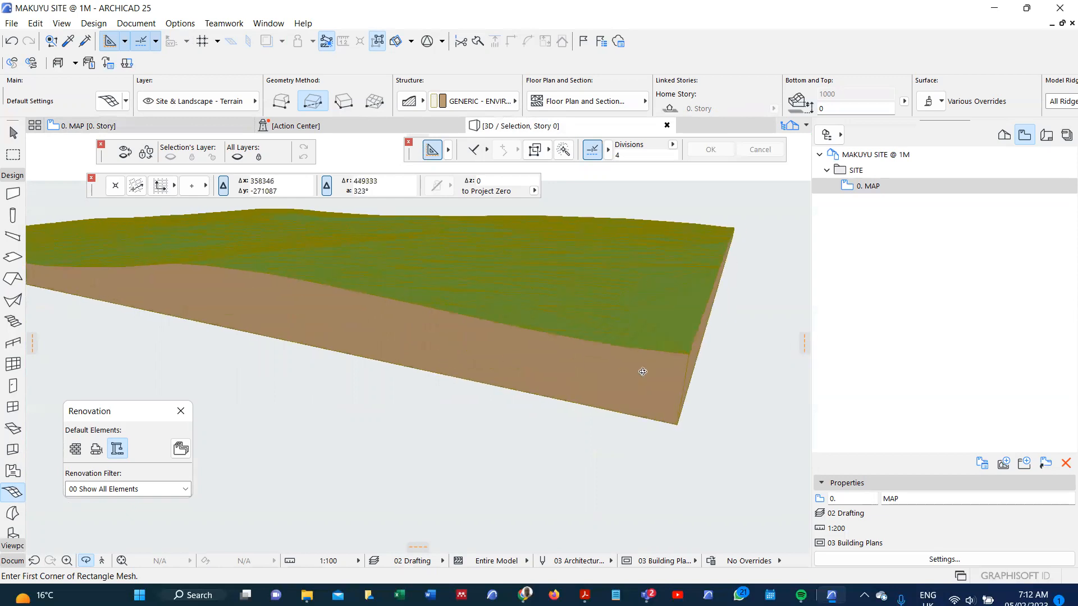
{"action": "scroll", "coordinate": [662, 345], "scroll_direction": "down", "scroll_amount": 5}
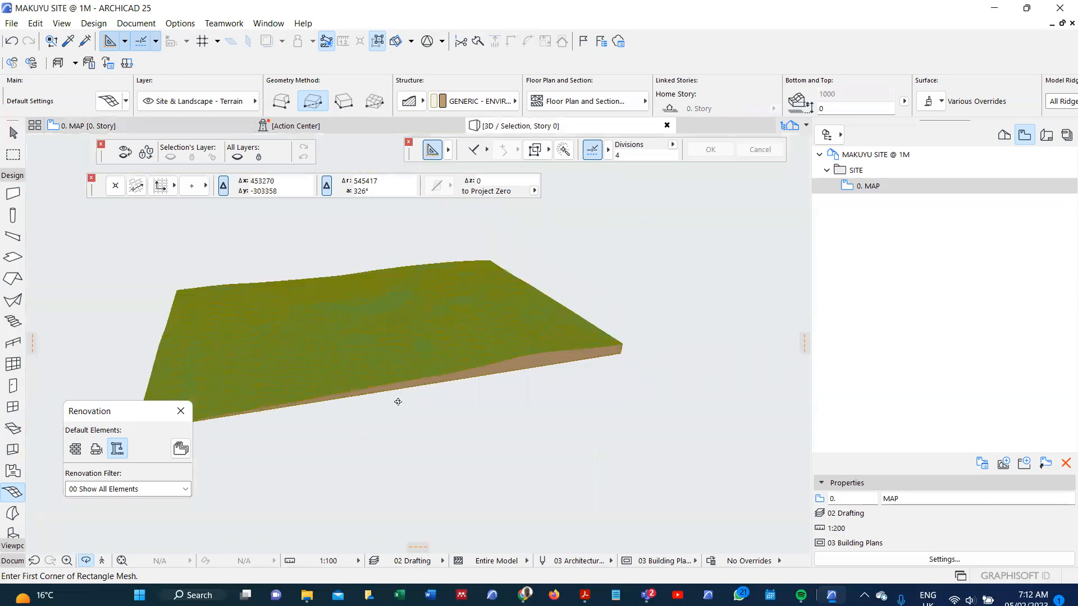
{"action": "scroll", "coordinate": [449, 401], "scroll_direction": "up", "scroll_amount": 8}
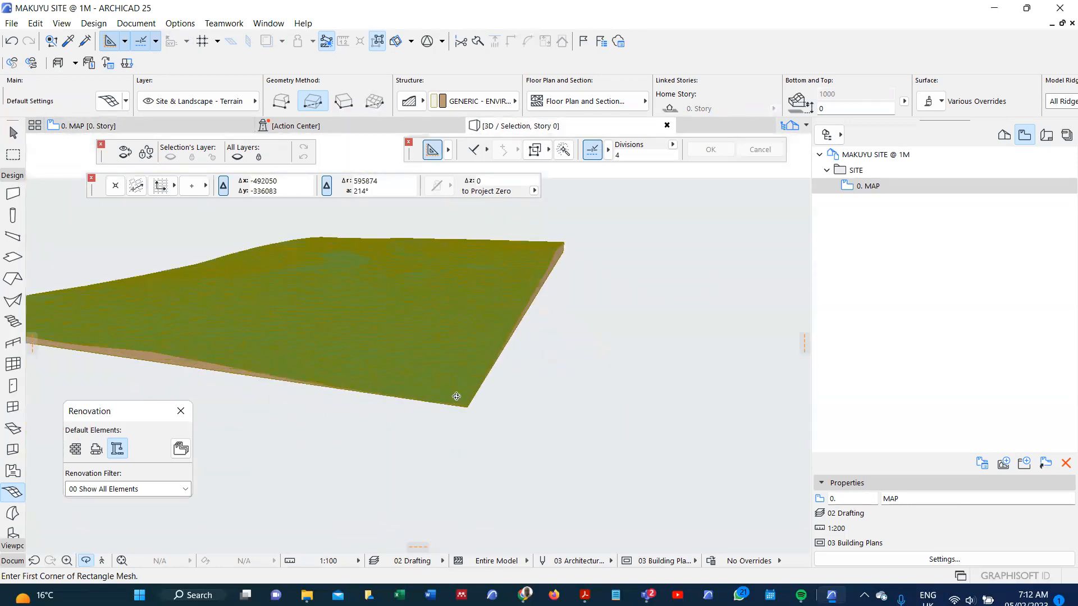
{"action": "scroll", "coordinate": [464, 391], "scroll_direction": "down", "scroll_amount": 6}
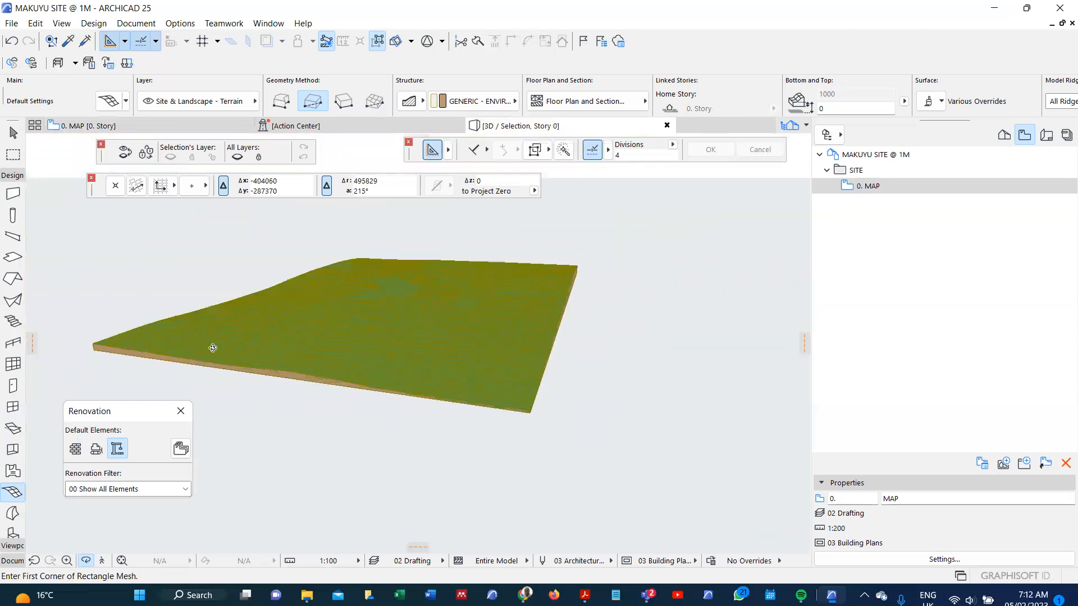
{"action": "scroll", "coordinate": [415, 348], "scroll_direction": "up", "scroll_amount": 3}
{"action": "scroll", "coordinate": [415, 348], "scroll_direction": "down", "scroll_amount": 2}
{"action": "middle_click_drag", "start_coordinate": [415, 347], "coordinate": [159, 359], "text": "shift"}
{"action": "middle_click_drag", "start_coordinate": [404, 316], "coordinate": [168, 247], "text": "shift"}
{"action": "scroll", "coordinate": [410, 353], "scroll_direction": "up", "scroll_amount": 5}
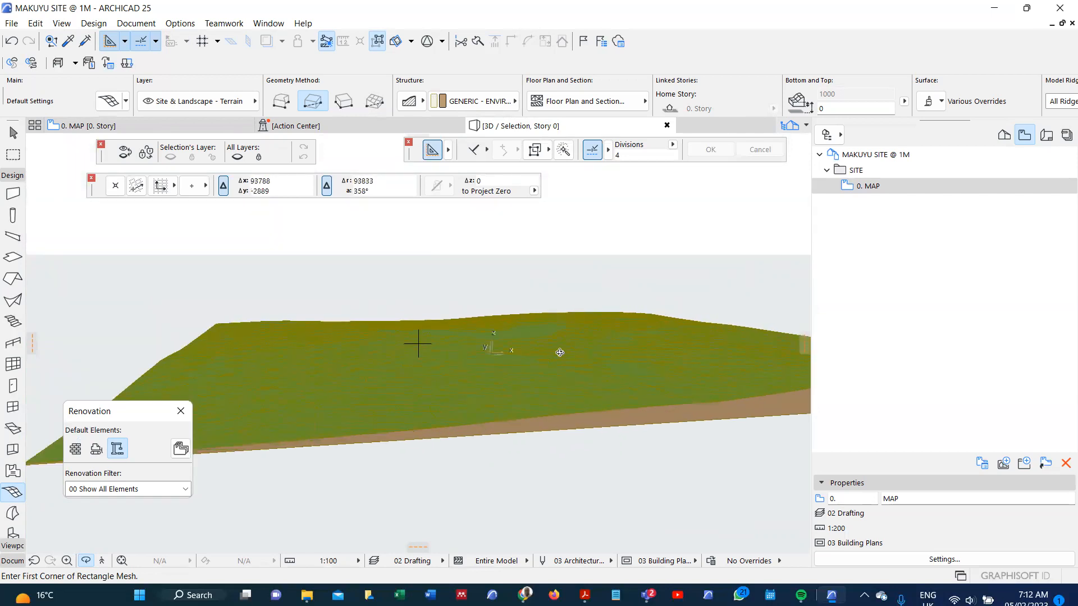
Set the mesh's 3D appearance to All Ridges Smooth and review the terrain surface in 3D
{"action": "key", "text": "F2"}
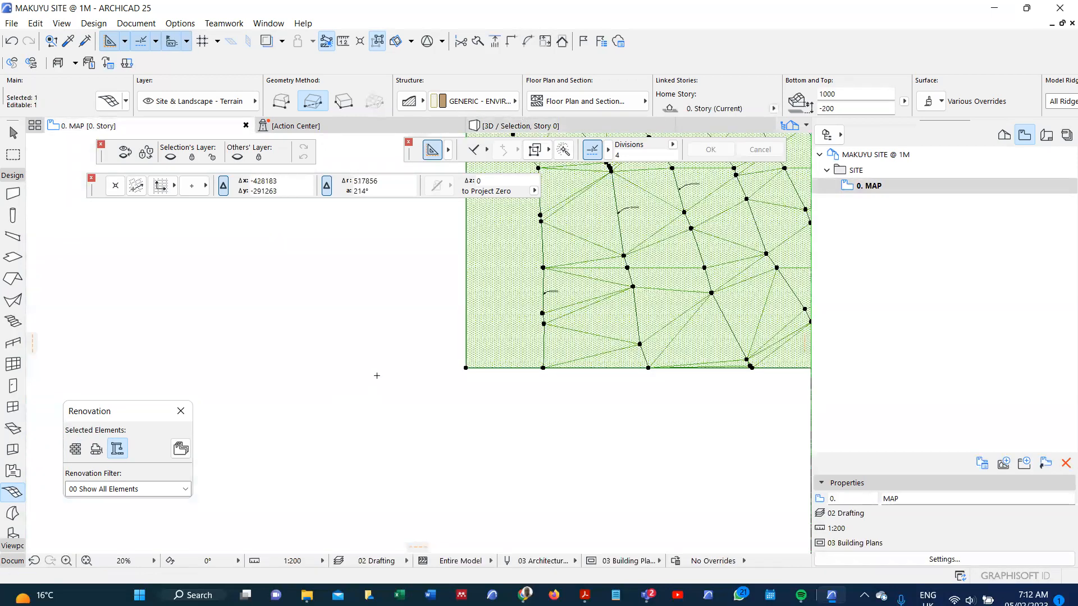
{"action": "key", "text": "ctrl+t"}
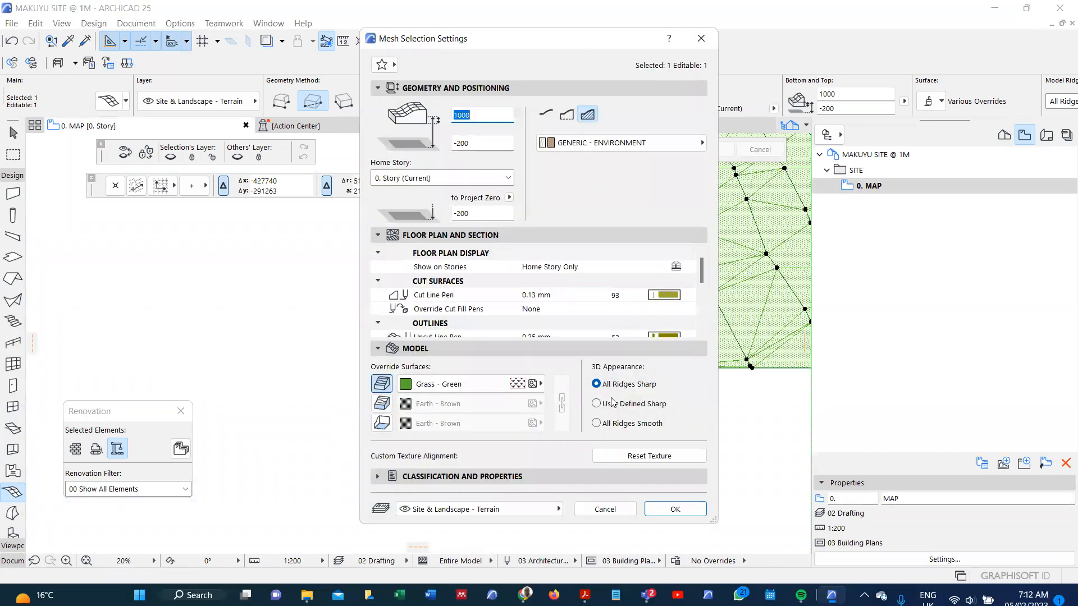
{"action": "left_click", "coordinate": [597, 424]}
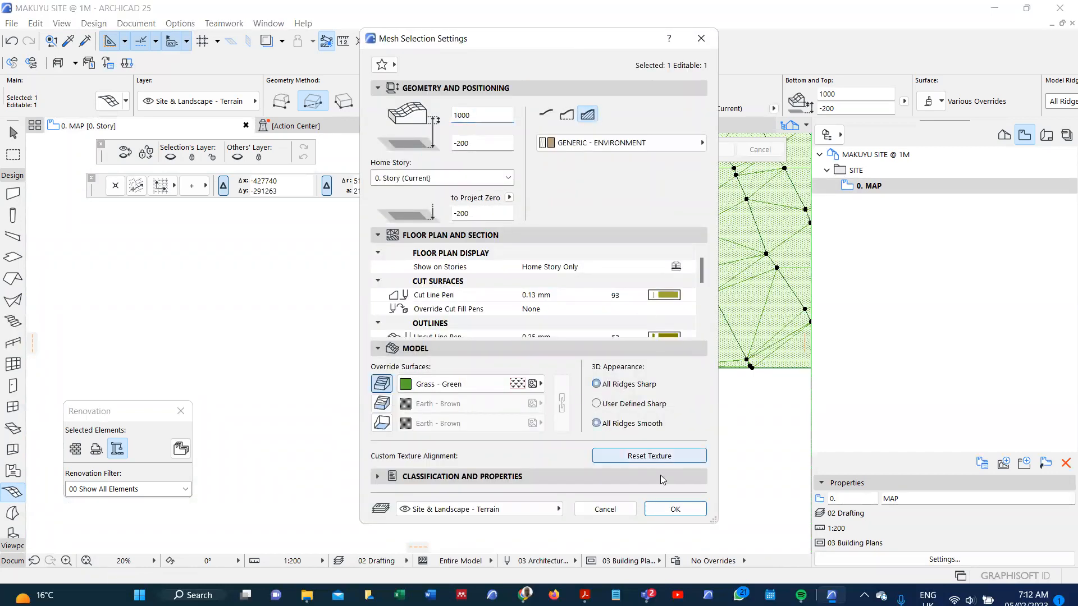
{"action": "left_click", "coordinate": [676, 509]}
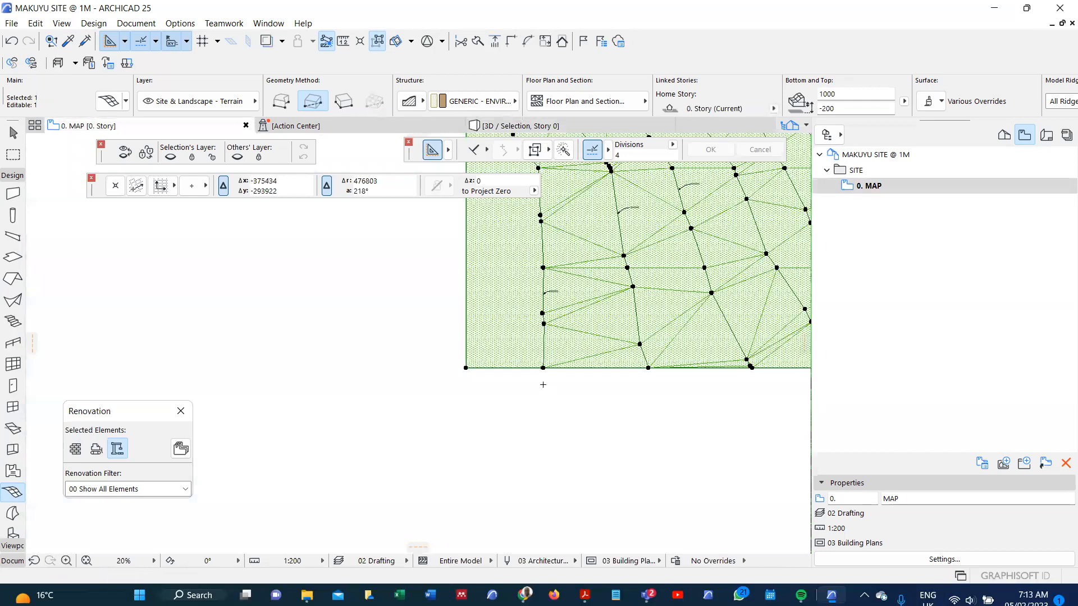
{"action": "key", "text": "F5"}
{"action": "middle_click_drag", "start_coordinate": [576, 318], "coordinate": [495, 369], "text": "shift"}
{"action": "middle_click_drag", "start_coordinate": [417, 312], "coordinate": [541, 351], "text": "shift"}
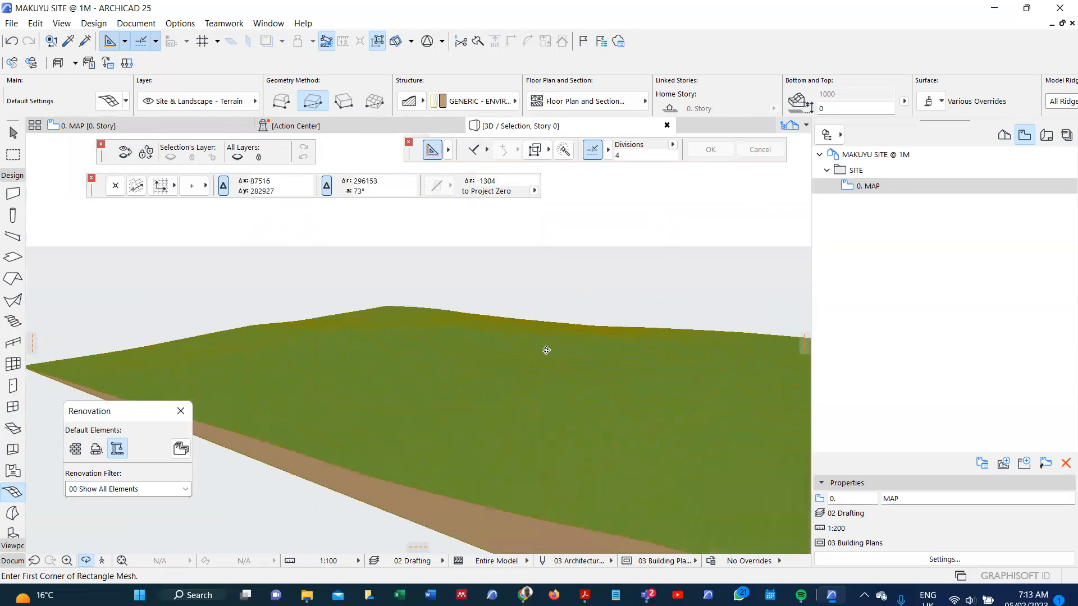
Return to the floor plan, deselect the mesh and examine the contours and road outline
{"action": "key", "text": "F2"}
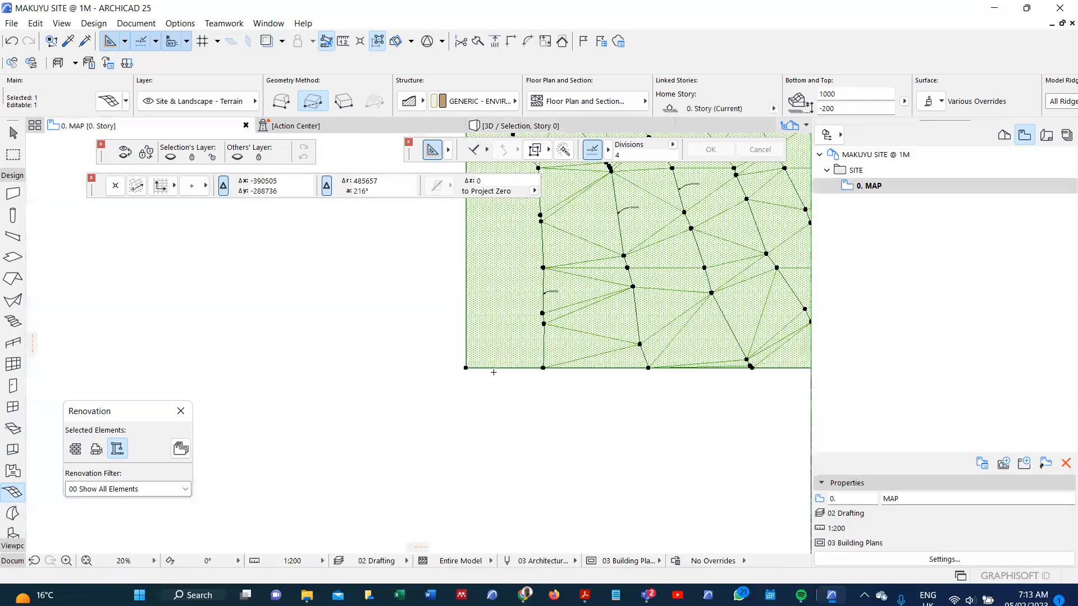
{"action": "scroll", "coordinate": [446, 418], "scroll_direction": "down", "scroll_amount": 5}
{"action": "key", "text": "Escape"}
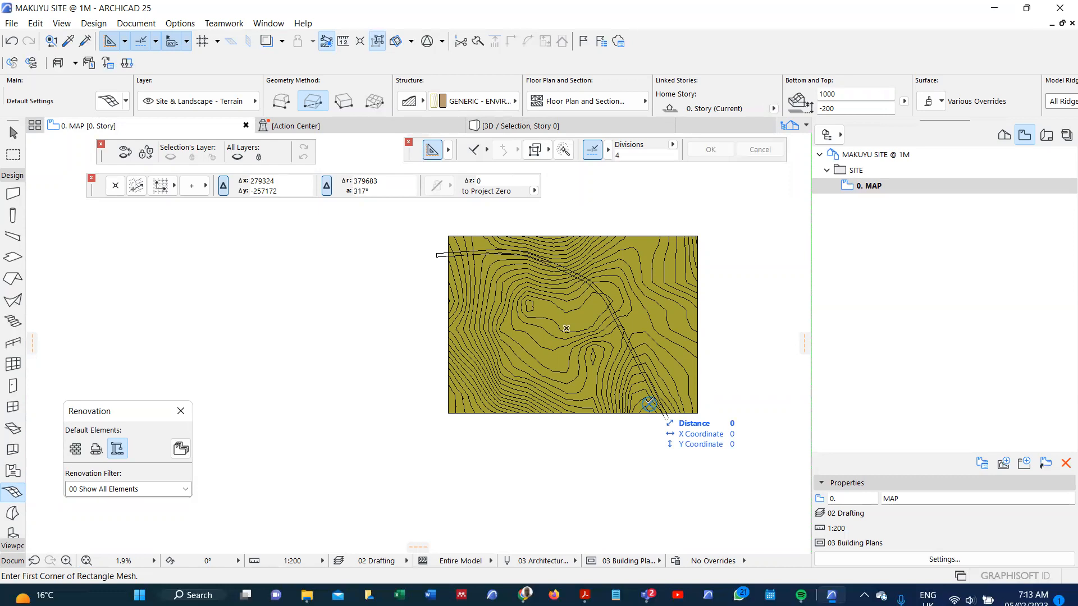
{"action": "scroll", "coordinate": [666, 418], "scroll_direction": "up", "scroll_amount": 5}
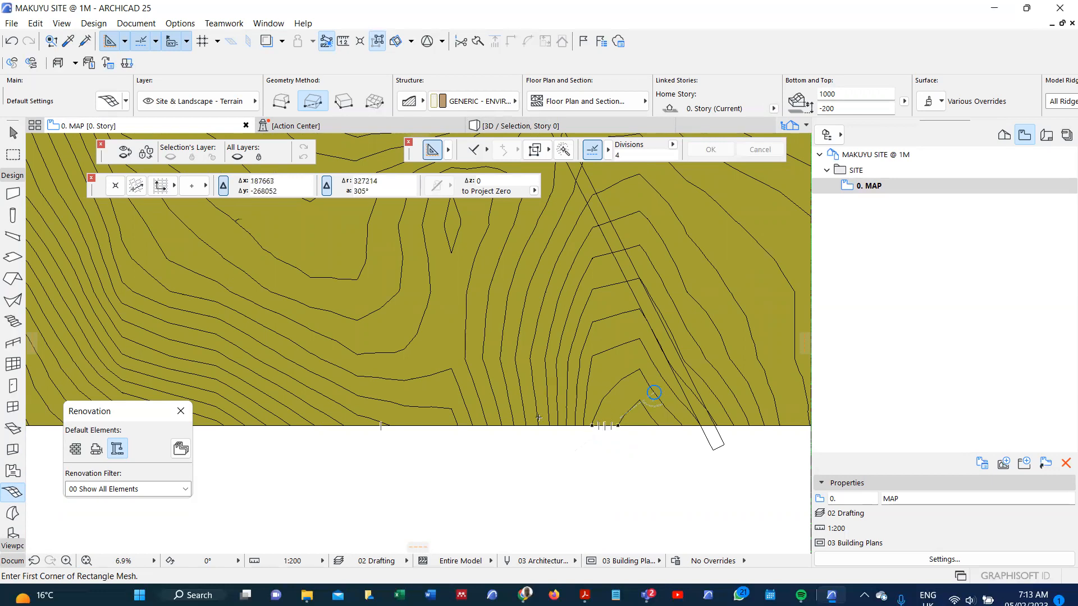
{"action": "scroll", "coordinate": [605, 425], "scroll_direction": "down", "scroll_amount": 5}
{"action": "scroll", "coordinate": [303, 241], "scroll_direction": "up", "scroll_amount": 2}
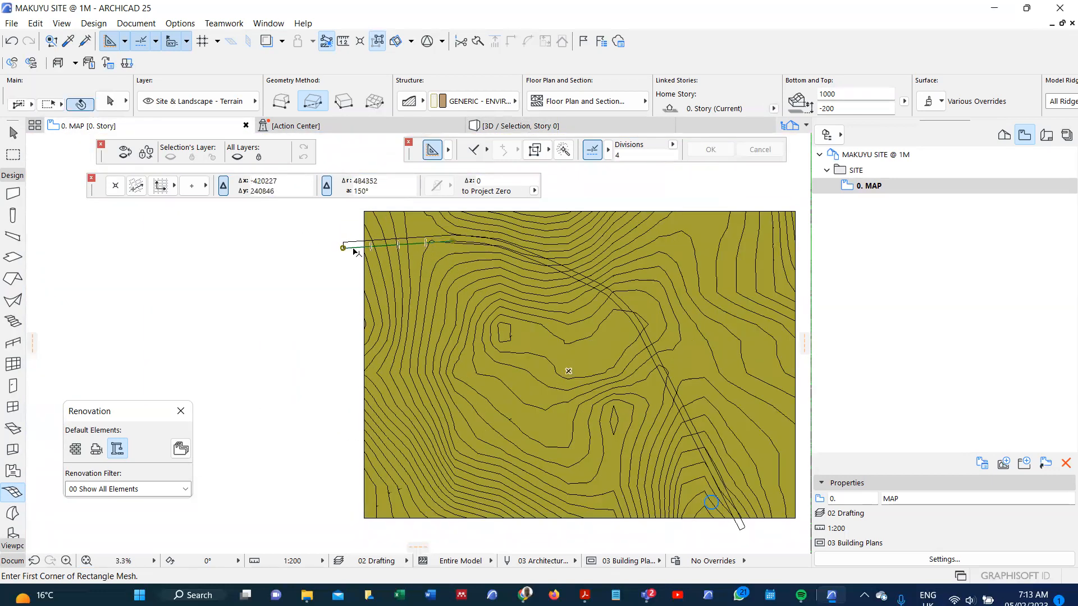
Copy the terrain mesh together with the road outline eastward at 0°, clear of the original, and deselect everything
{"action": "left_click", "coordinate": [349, 245], "text": "shift"}
{"action": "scroll", "coordinate": [368, 260], "scroll_direction": "up", "scroll_amount": 4}
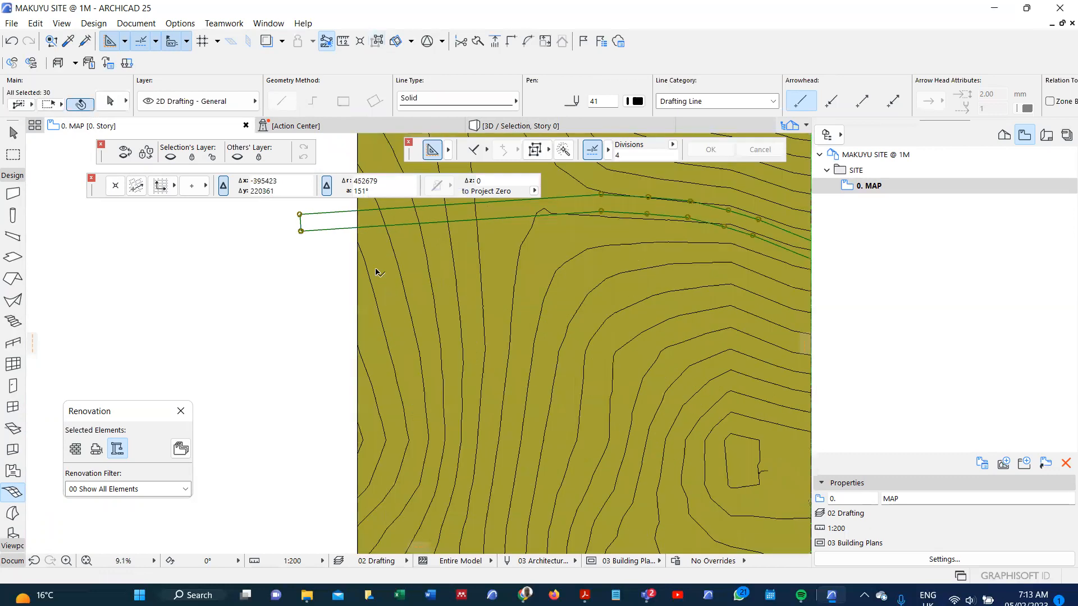
{"action": "scroll", "coordinate": [368, 263], "scroll_direction": "up", "scroll_amount": 1}
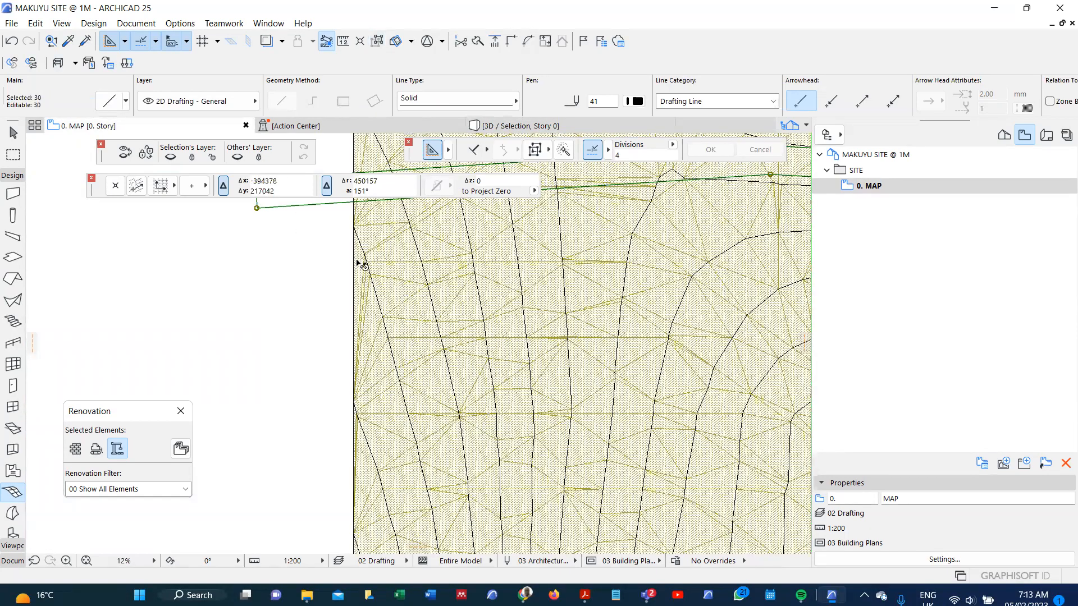
{"action": "scroll", "coordinate": [340, 262], "scroll_direction": "up", "scroll_amount": 2}
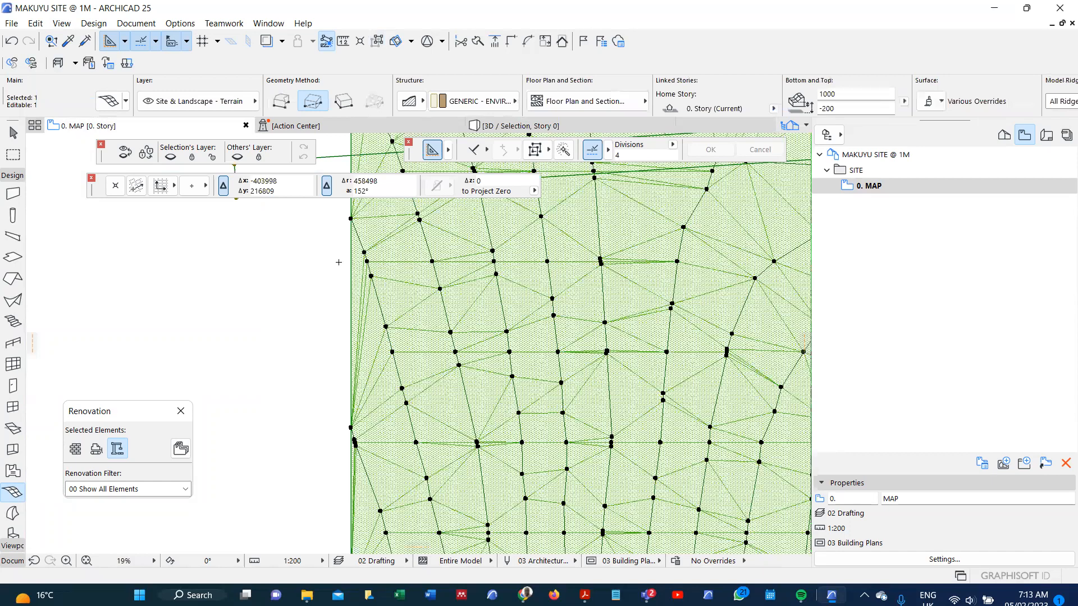
{"action": "scroll", "coordinate": [340, 259], "scroll_direction": "down", "scroll_amount": 5}
{"action": "key", "text": "ctrl+a"}
{"action": "key", "text": "ctrl+d"}
{"action": "left_click", "coordinate": [337, 257]}
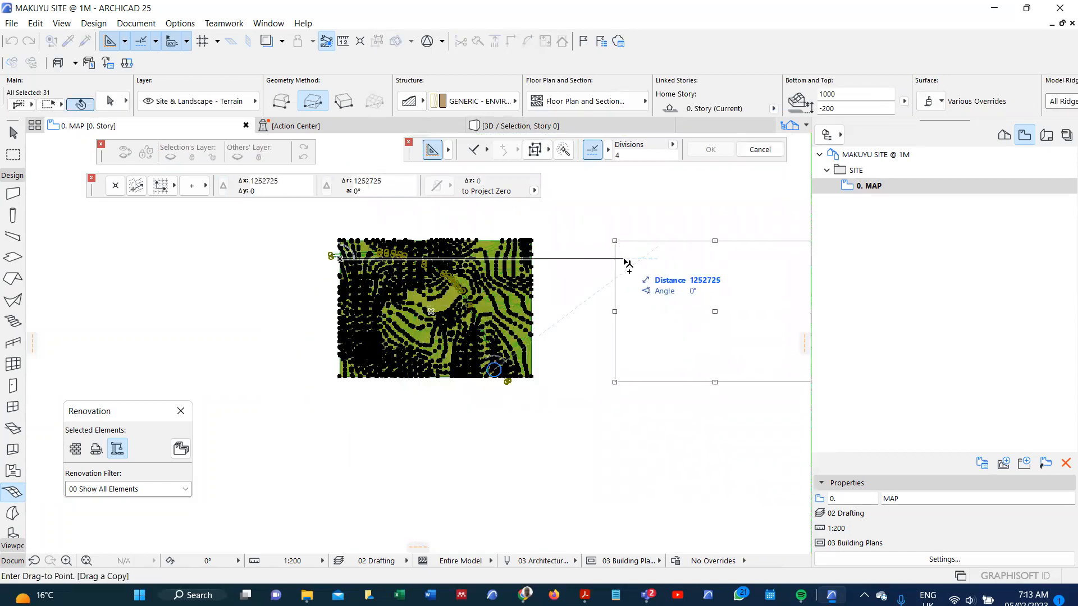
{"action": "key", "text": "Tab"}
{"action": "type", "text": "1"}
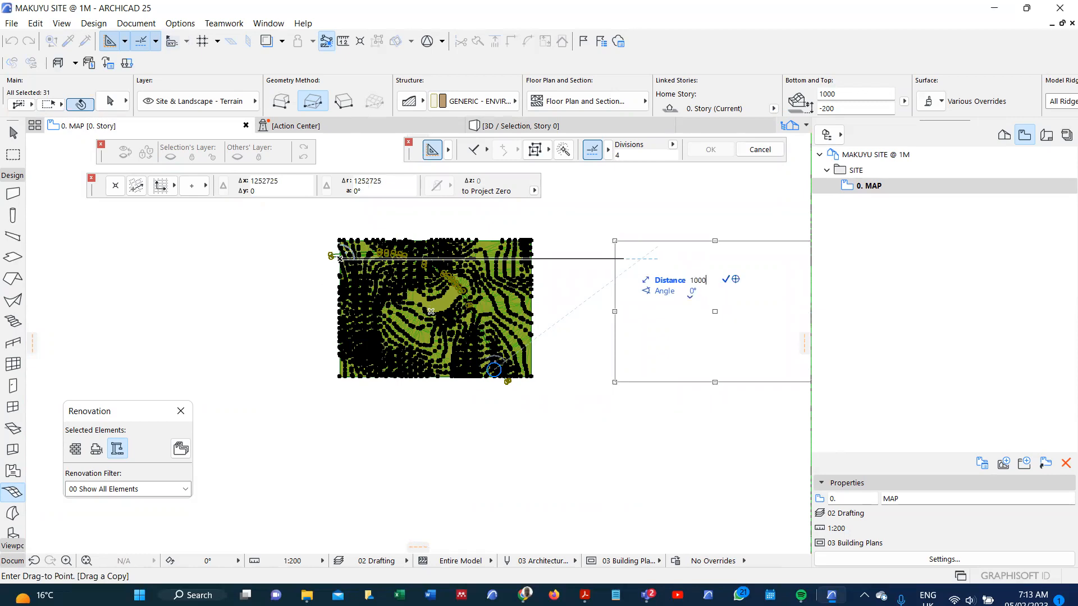
{"action": "key", "text": "Return"}
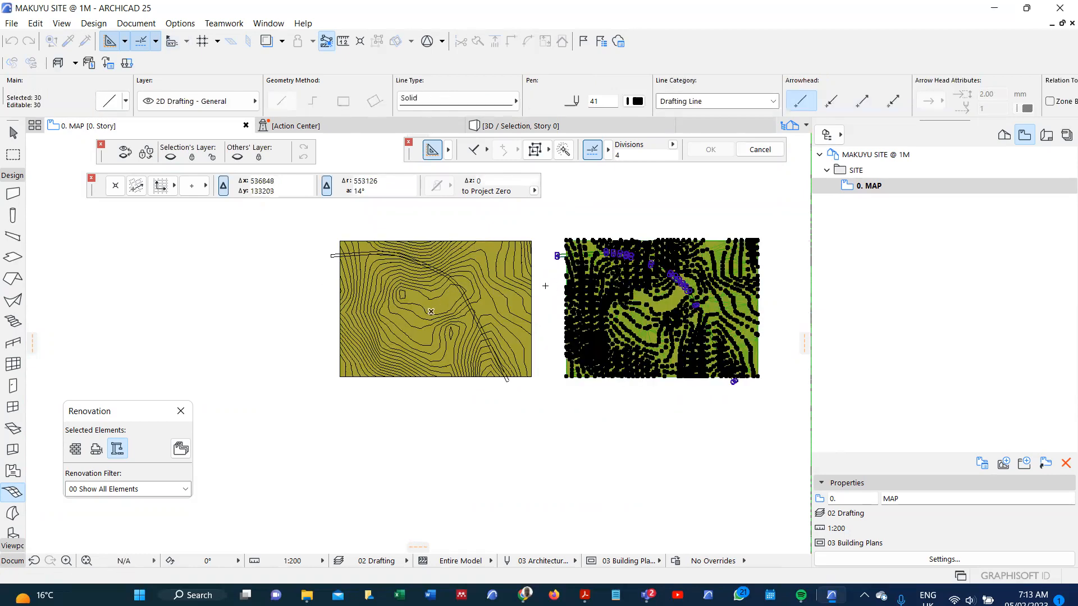
{"action": "scroll", "coordinate": [617, 261], "scroll_direction": "up", "scroll_amount": 2}
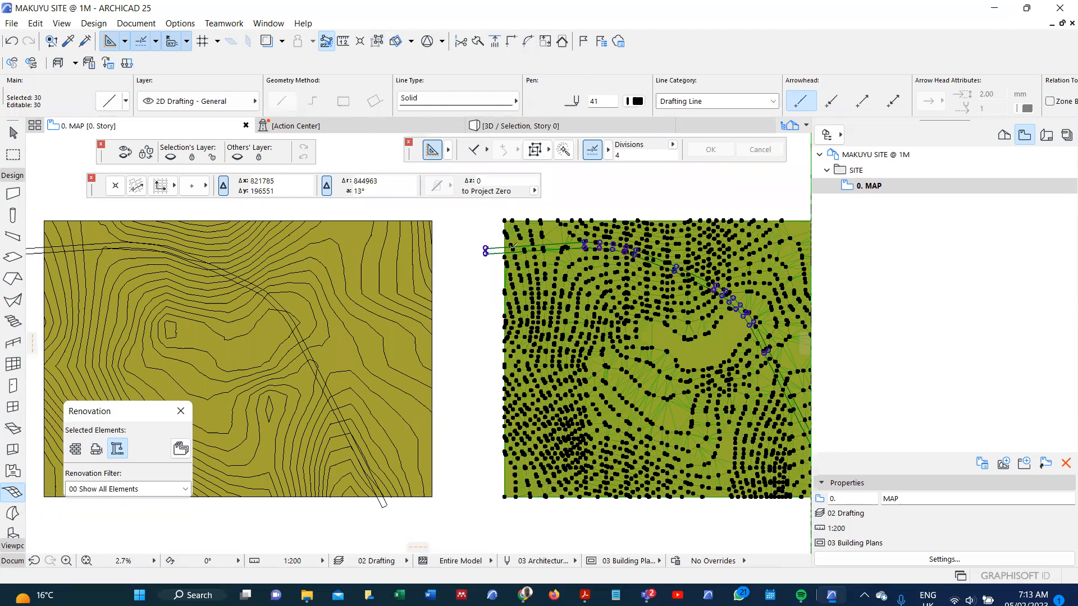
{"action": "key", "text": "Escape"}
Draw a rectangle of 2D lines around the copied terrain mesh, from its northwest corner to its southeast corner, 842990 by 600571
{"action": "scroll", "coordinate": [502, 251], "scroll_direction": "up", "scroll_amount": 3}
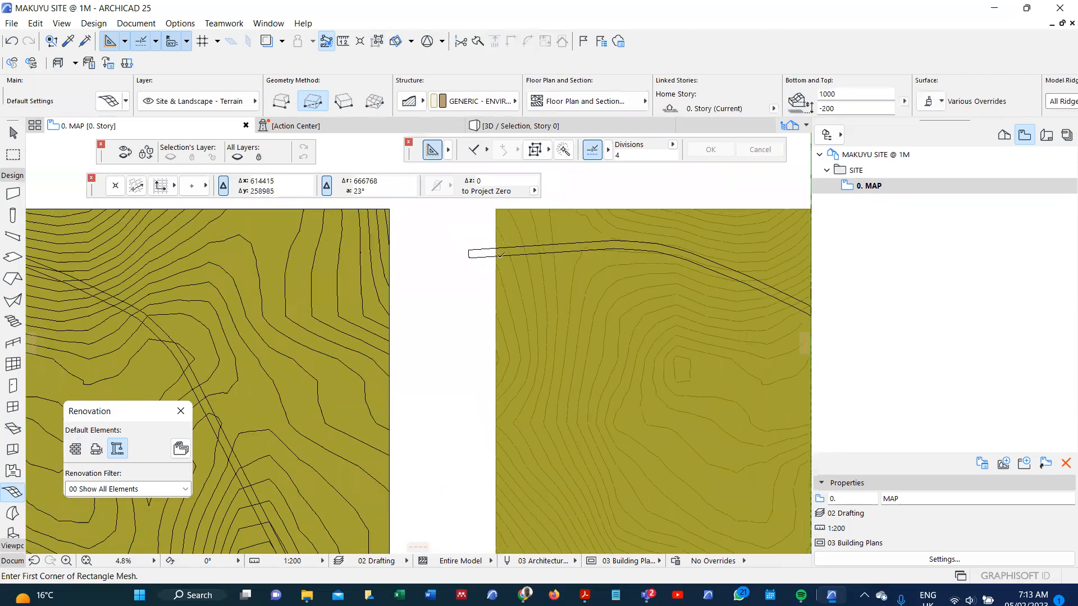
{"action": "scroll", "coordinate": [500, 255], "scroll_direction": "down", "scroll_amount": 2}
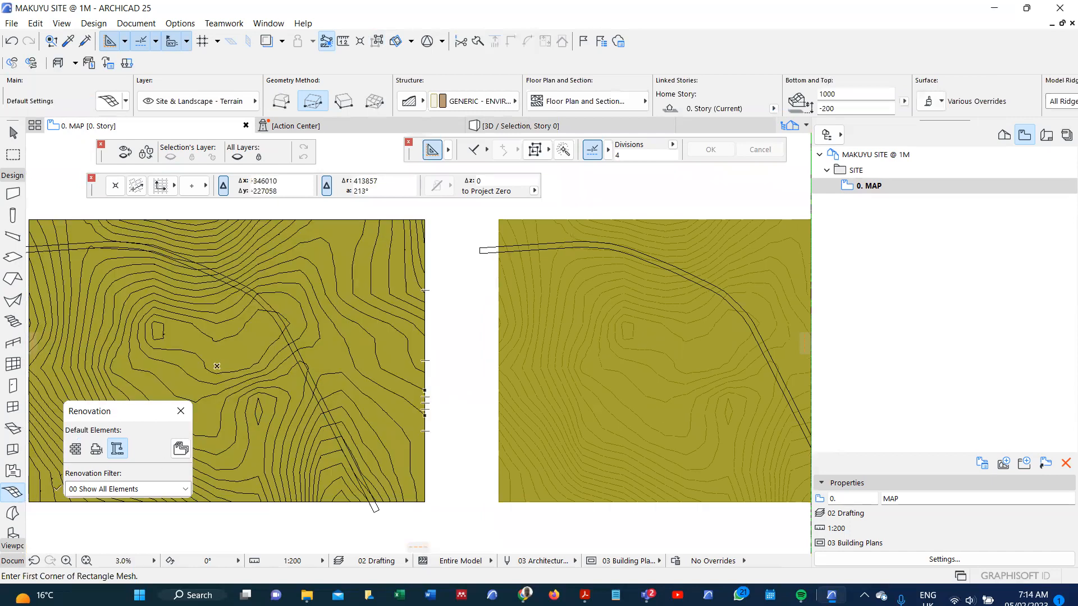
{"action": "left_click", "coordinate": [7, 561]}
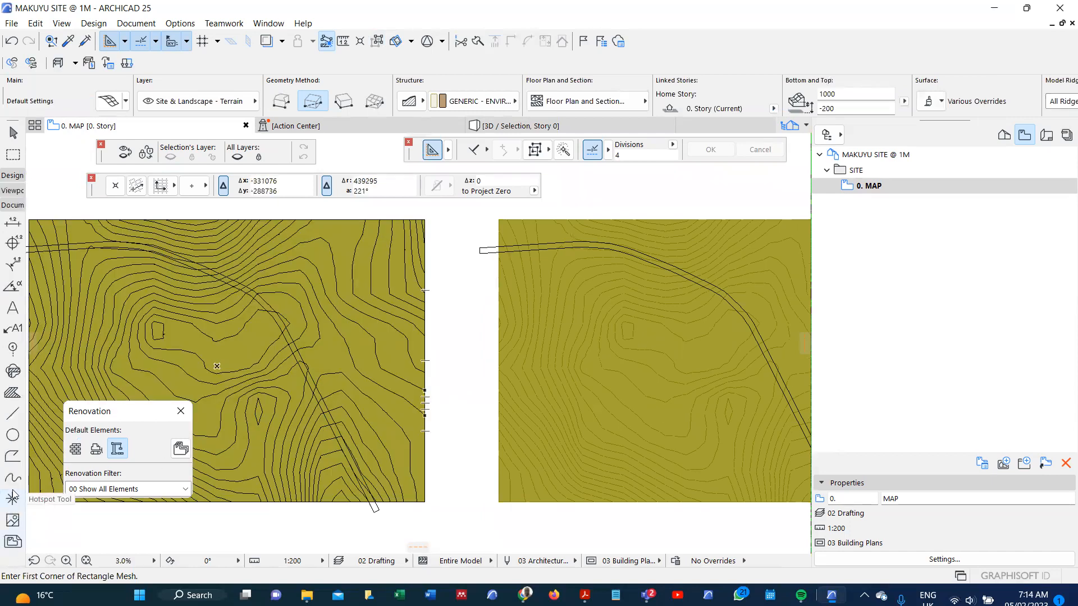
{"action": "left_click", "coordinate": [13, 414]}
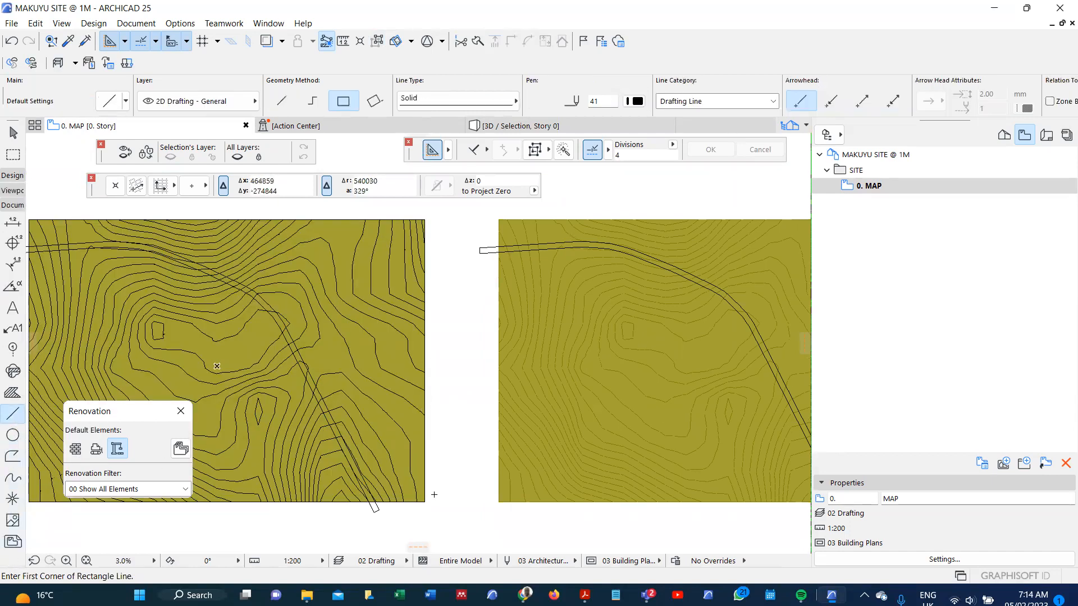
{"action": "scroll", "coordinate": [427, 496], "scroll_direction": "up", "scroll_amount": 5}
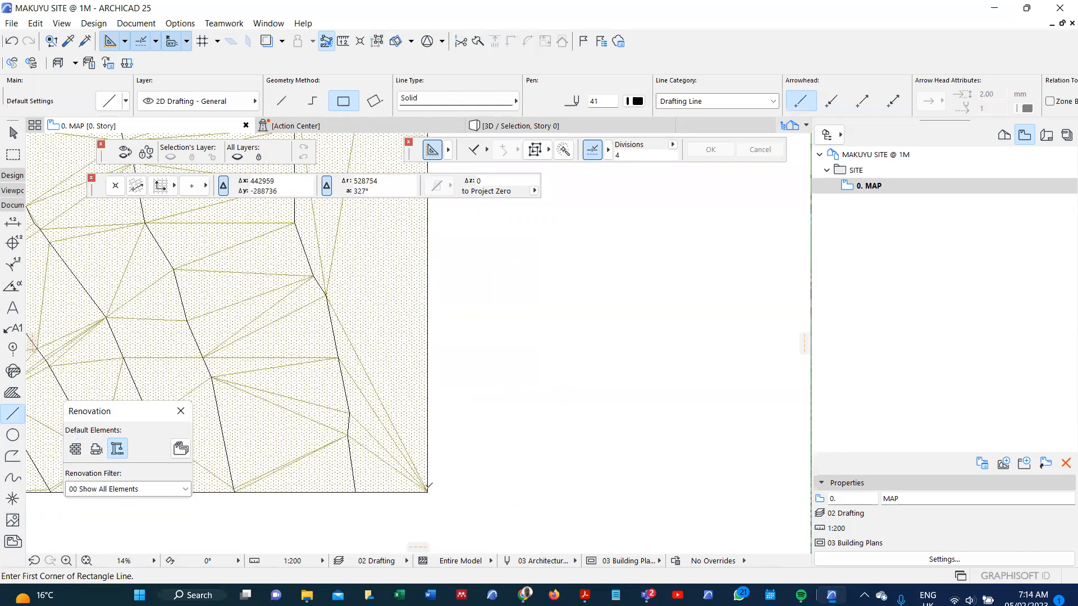
{"action": "scroll", "coordinate": [437, 449], "scroll_direction": "up", "scroll_amount": 8}
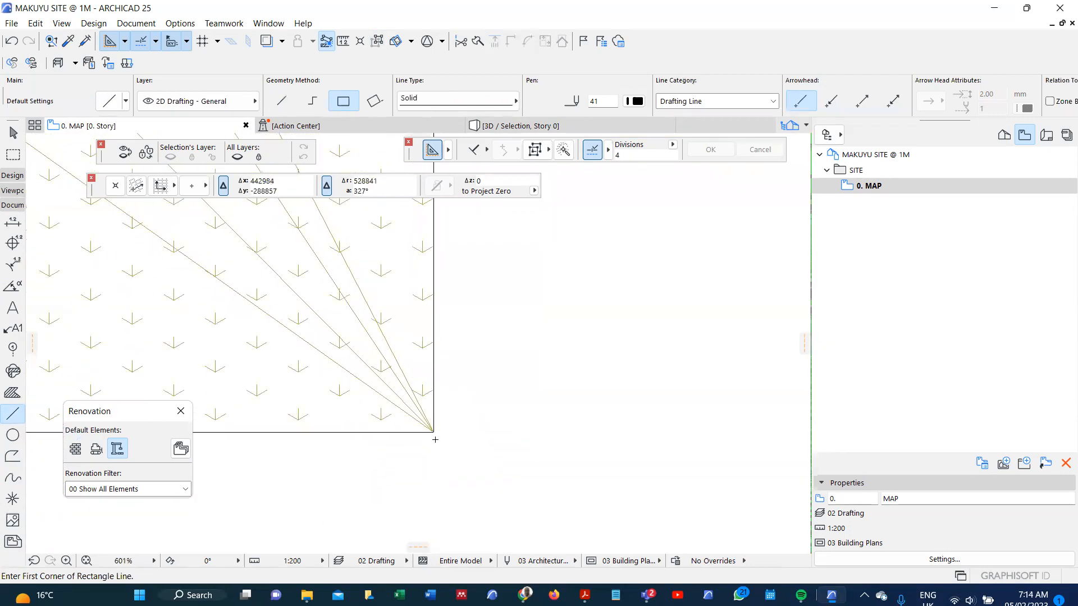
{"action": "scroll", "coordinate": [437, 440], "scroll_direction": "down", "scroll_amount": 2}
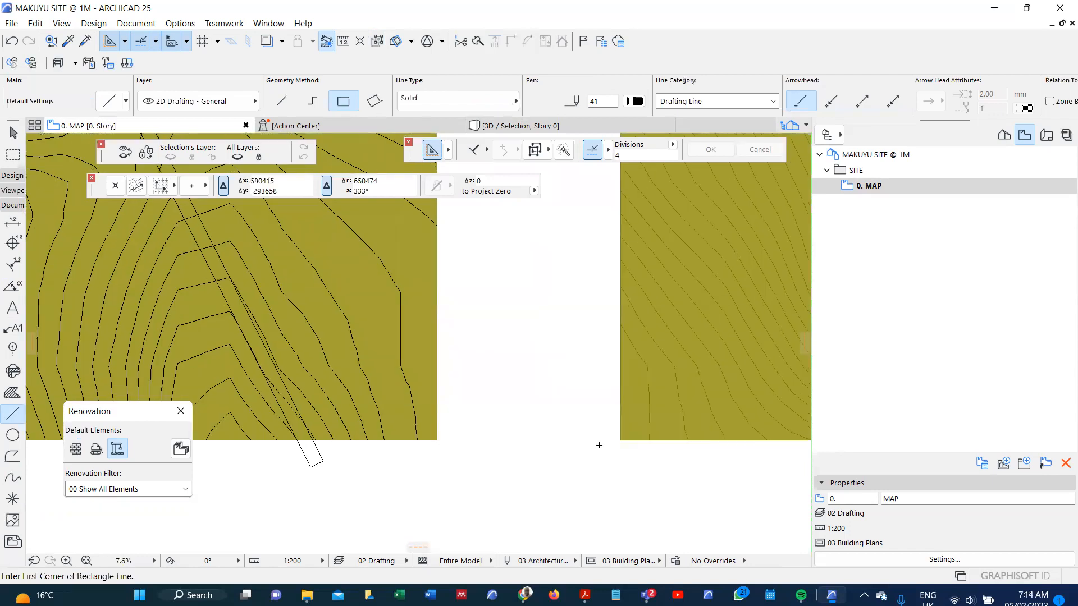
{"action": "scroll", "coordinate": [598, 445], "scroll_direction": "up", "scroll_amount": 3}
{"action": "scroll", "coordinate": [550, 437], "scroll_direction": "down", "scroll_amount": 1}
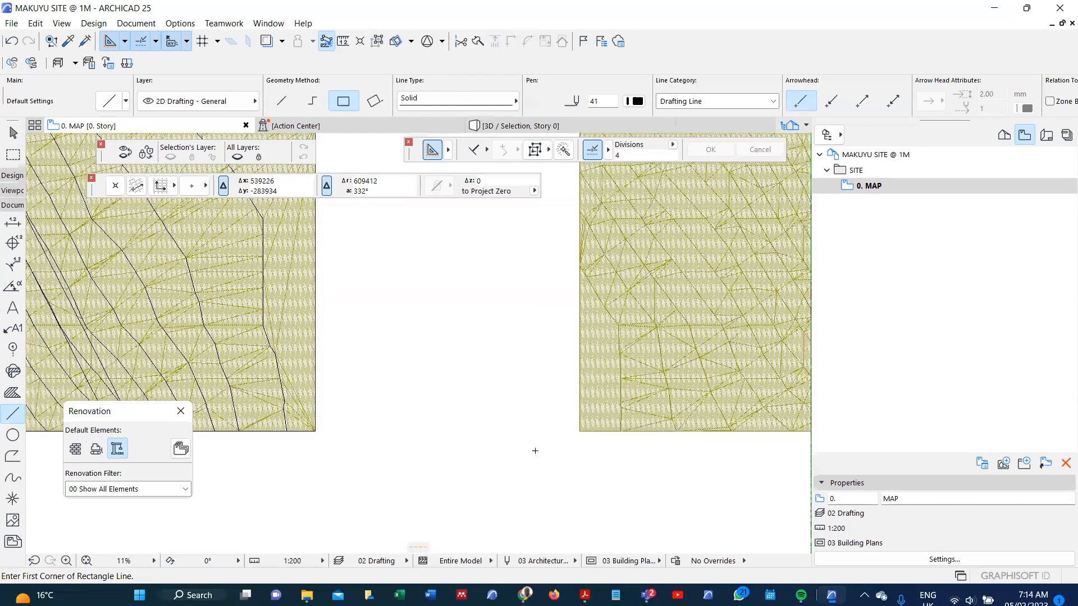
{"action": "scroll", "coordinate": [535, 450], "scroll_direction": "down", "scroll_amount": 8}
{"action": "scroll", "coordinate": [532, 429], "scroll_direction": "up", "scroll_amount": 2}
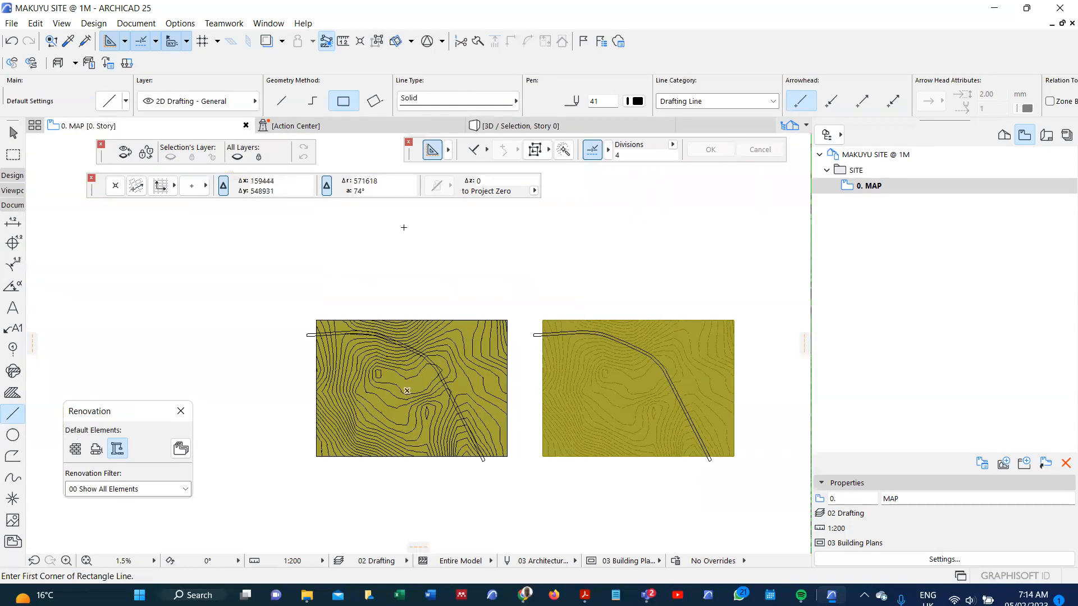
{"action": "scroll", "coordinate": [548, 340], "scroll_direction": "up", "scroll_amount": 5}
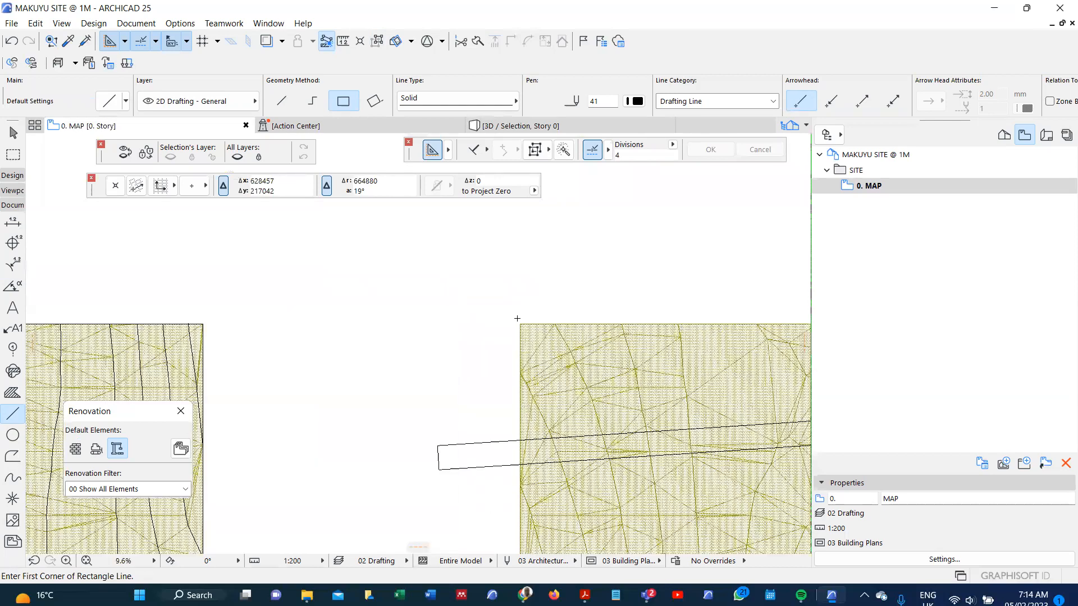
{"action": "left_click", "coordinate": [518, 322]}
{"action": "scroll", "coordinate": [595, 331], "scroll_direction": "down", "scroll_amount": 3}
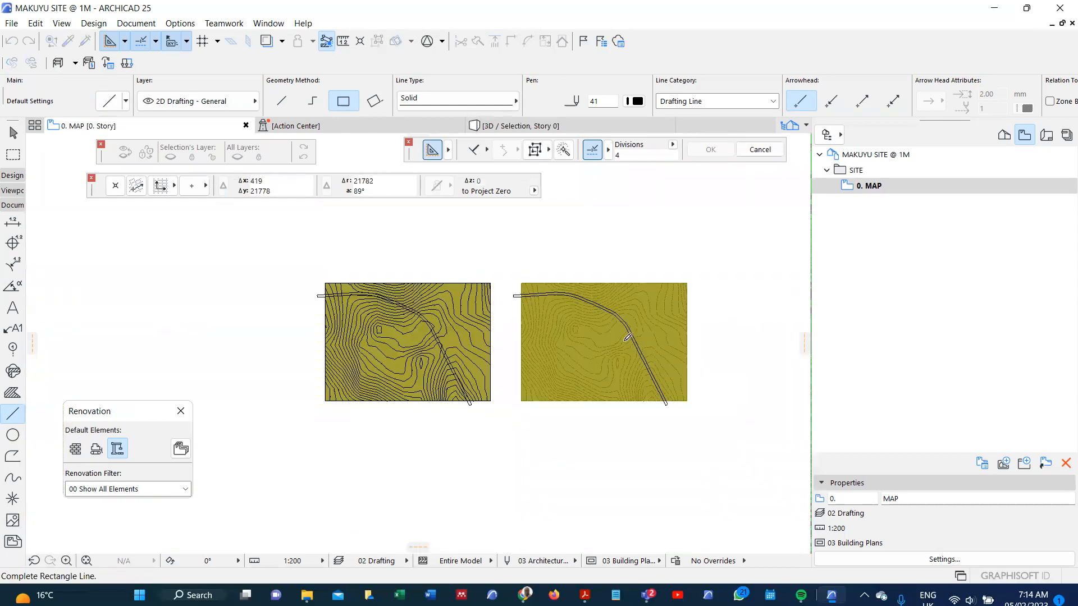
{"action": "scroll", "coordinate": [629, 336], "scroll_direction": "up", "scroll_amount": 4}
{"action": "scroll", "coordinate": [627, 304], "scroll_direction": "up", "scroll_amount": 1}
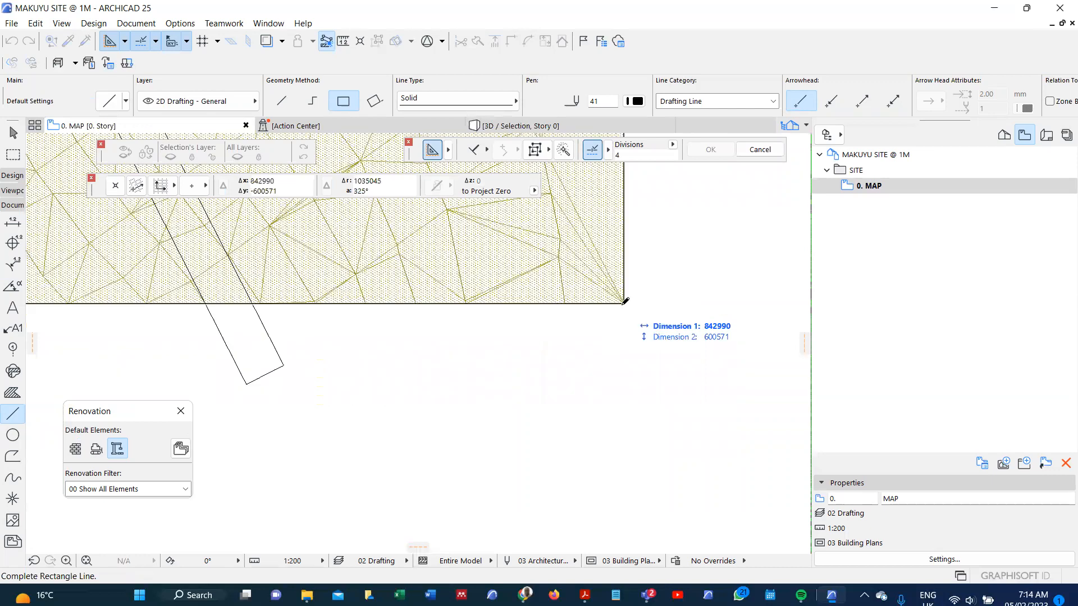
{"action": "left_click", "coordinate": [624, 299]}
{"action": "scroll", "coordinate": [637, 392], "scroll_direction": "down", "scroll_amount": 1}
{"action": "scroll", "coordinate": [630, 393], "scroll_direction": "down", "scroll_amount": 5}
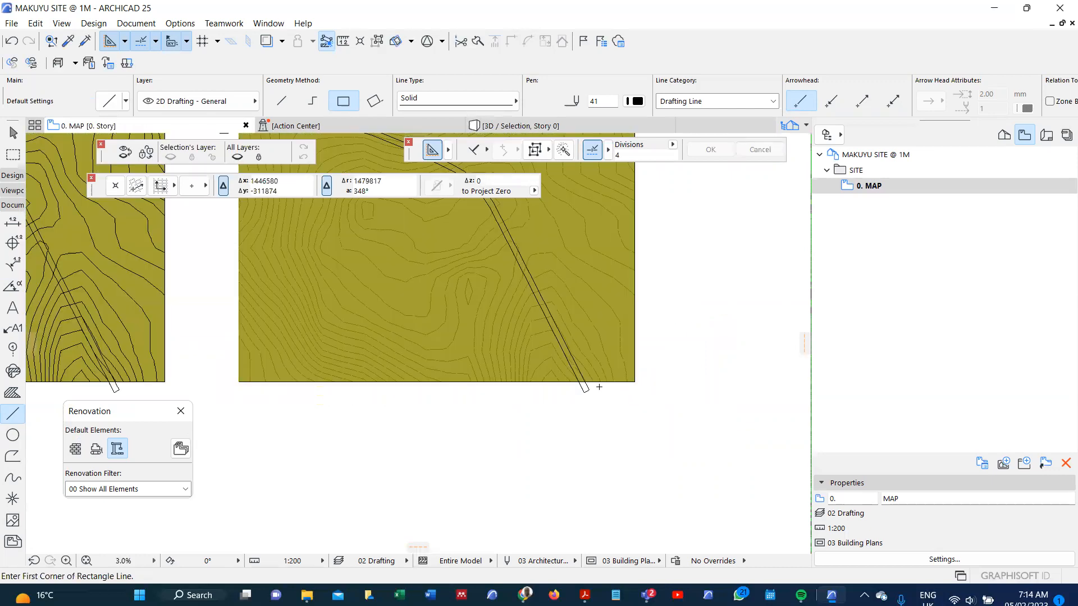
Select the copied terrain mesh and activate the Mesh tool with its settings
{"action": "scroll", "coordinate": [378, 229], "scroll_direction": "up", "scroll_amount": 1}
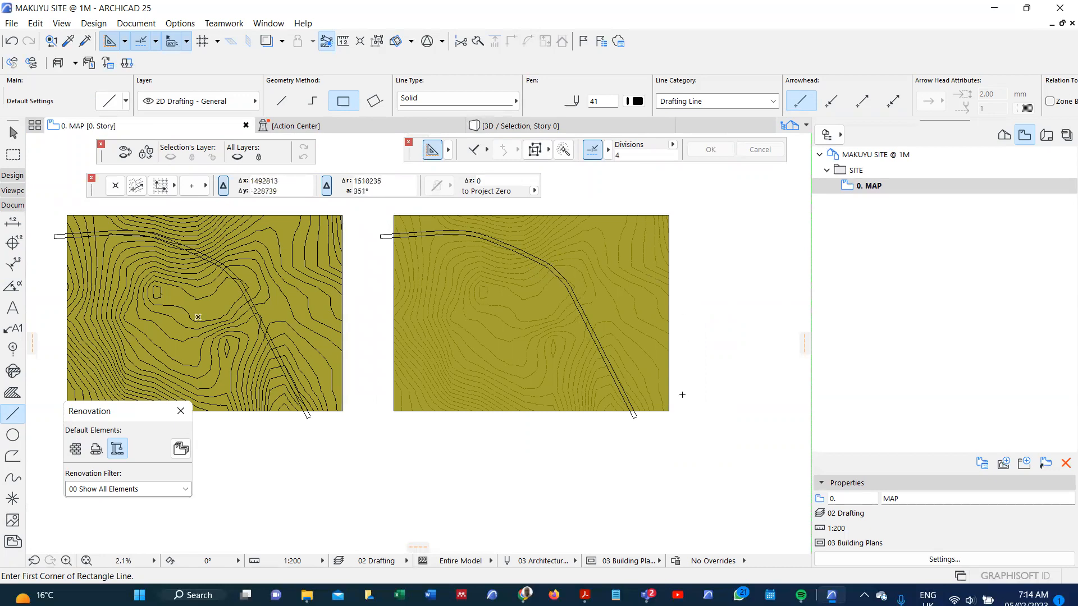
{"action": "scroll", "coordinate": [387, 263], "scroll_direction": "up", "scroll_amount": 3}
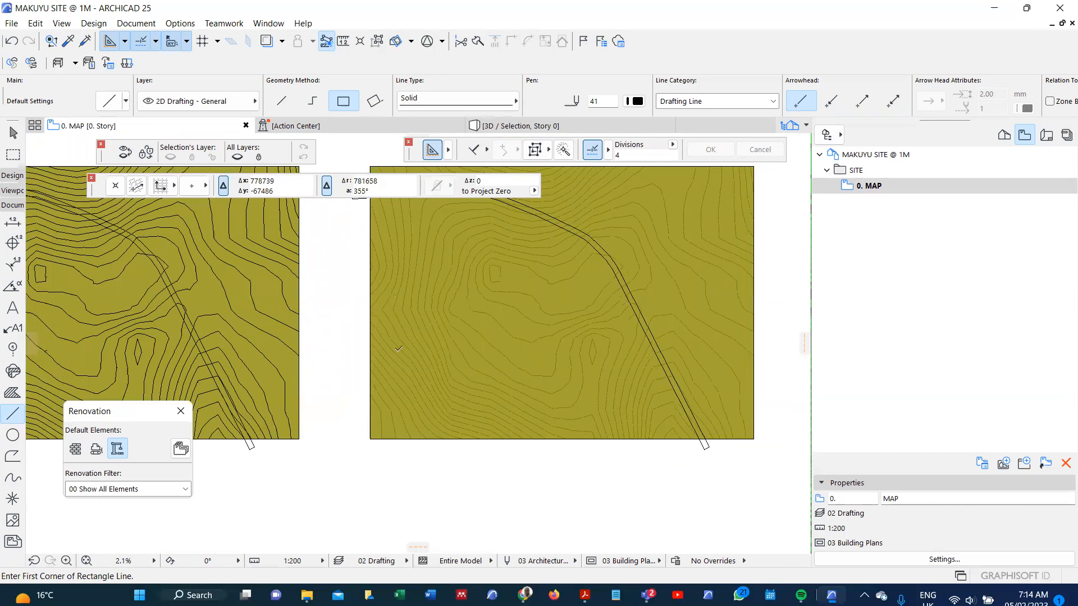
{"action": "scroll", "coordinate": [380, 267], "scroll_direction": "up", "scroll_amount": 5}
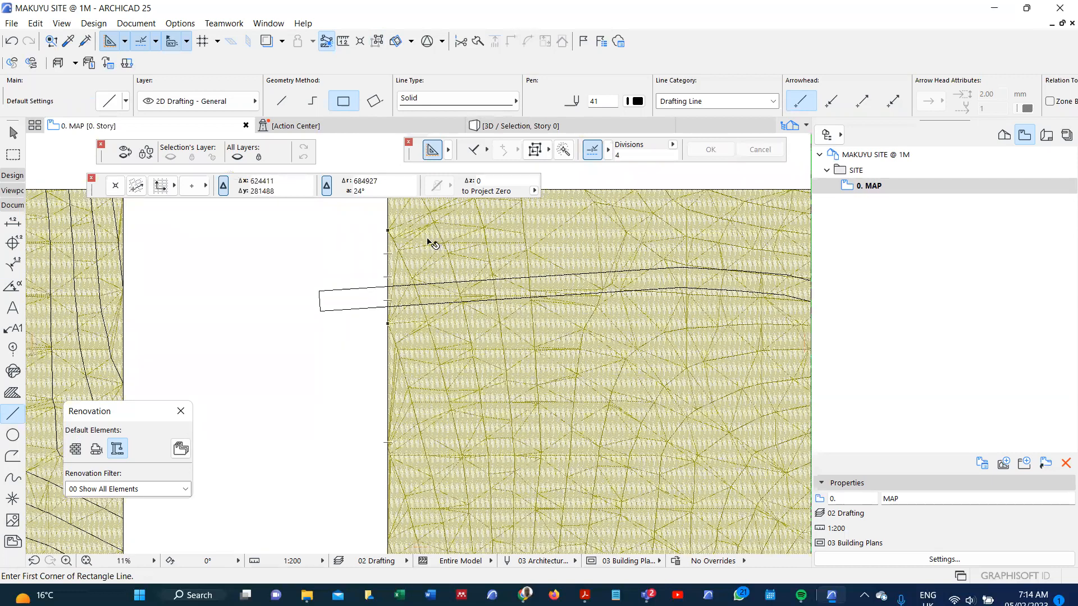
{"action": "left_click", "coordinate": [369, 241], "text": "shift"}
{"action": "right_click", "coordinate": [349, 246]}
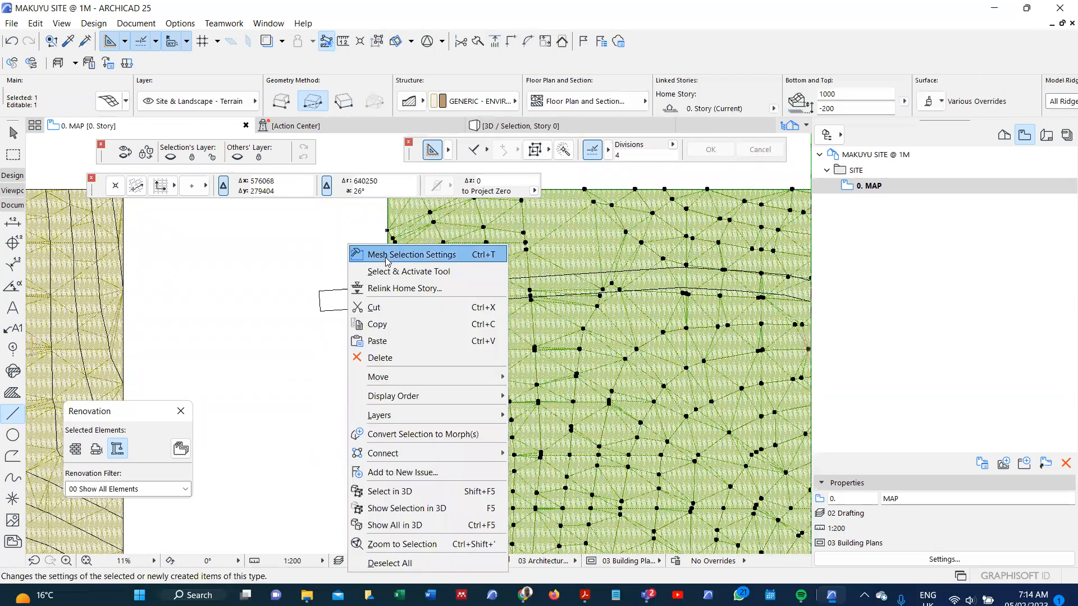
{"action": "left_click", "coordinate": [393, 271]}
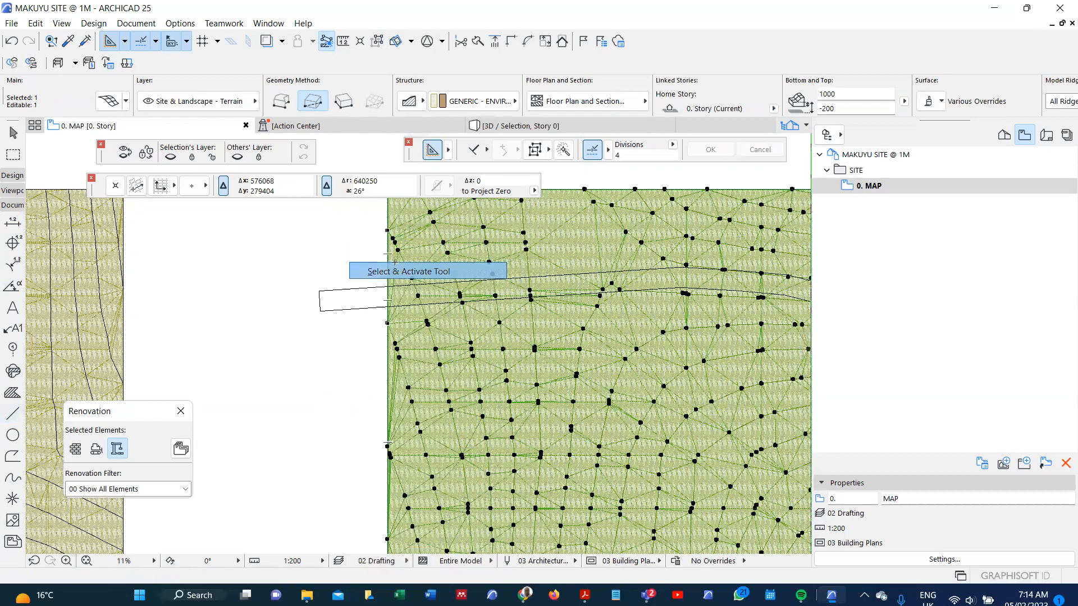
{"action": "scroll", "coordinate": [488, 427], "scroll_direction": "down", "scroll_amount": 5}
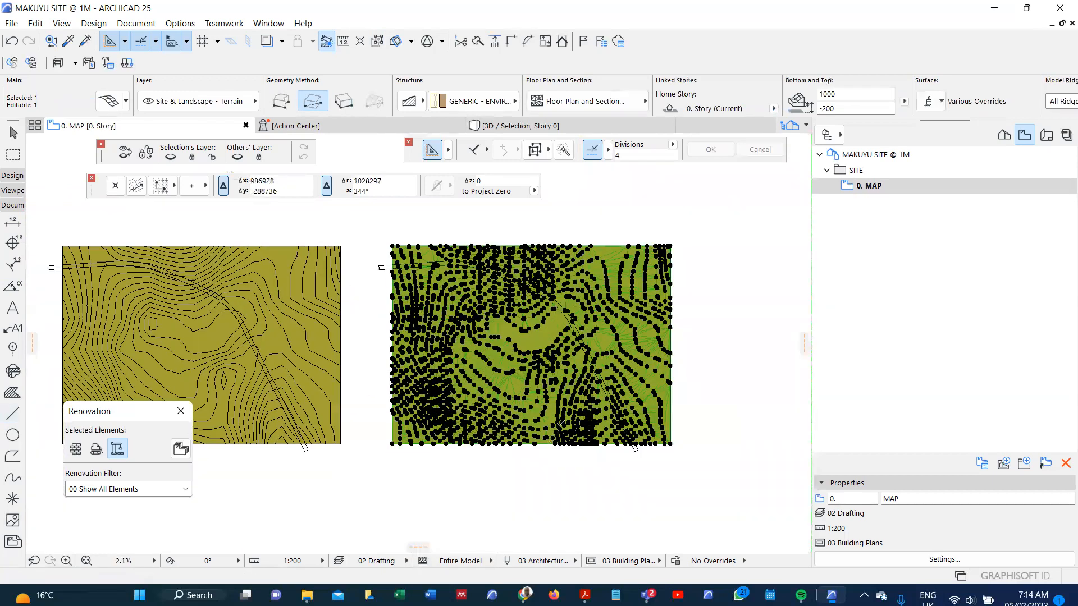
{"action": "scroll", "coordinate": [560, 437], "scroll_direction": "up", "scroll_amount": 5}
{"action": "left_click", "coordinate": [560, 437]}
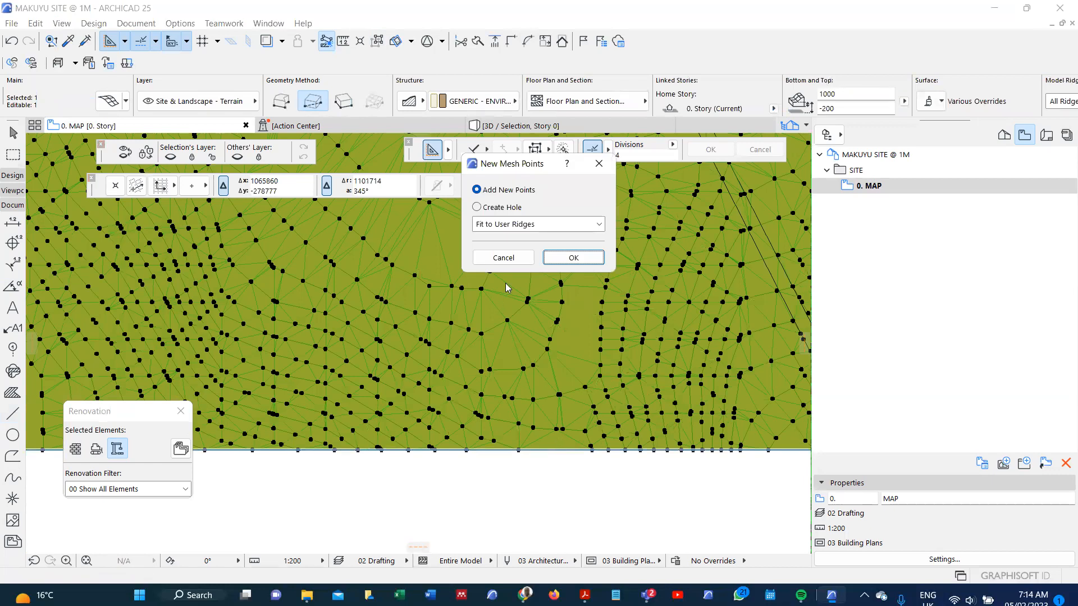
{"action": "left_click", "coordinate": [504, 258]}
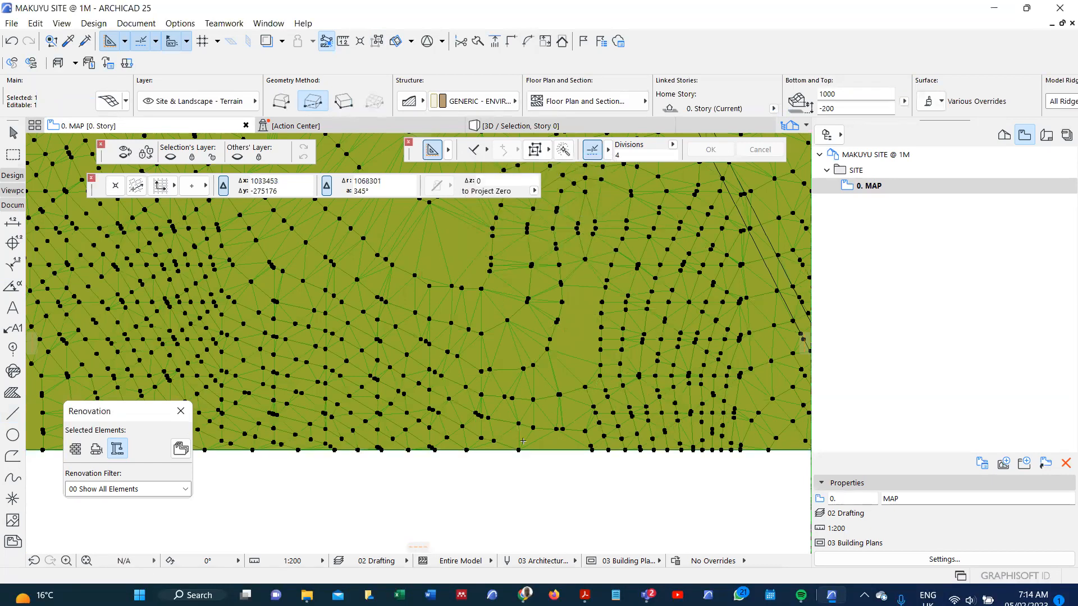
Subtract the area southwest of the road from the copied mesh, tracing it with the Magic Wand between road line and rectangle
{"action": "left_click", "coordinate": [538, 450]}
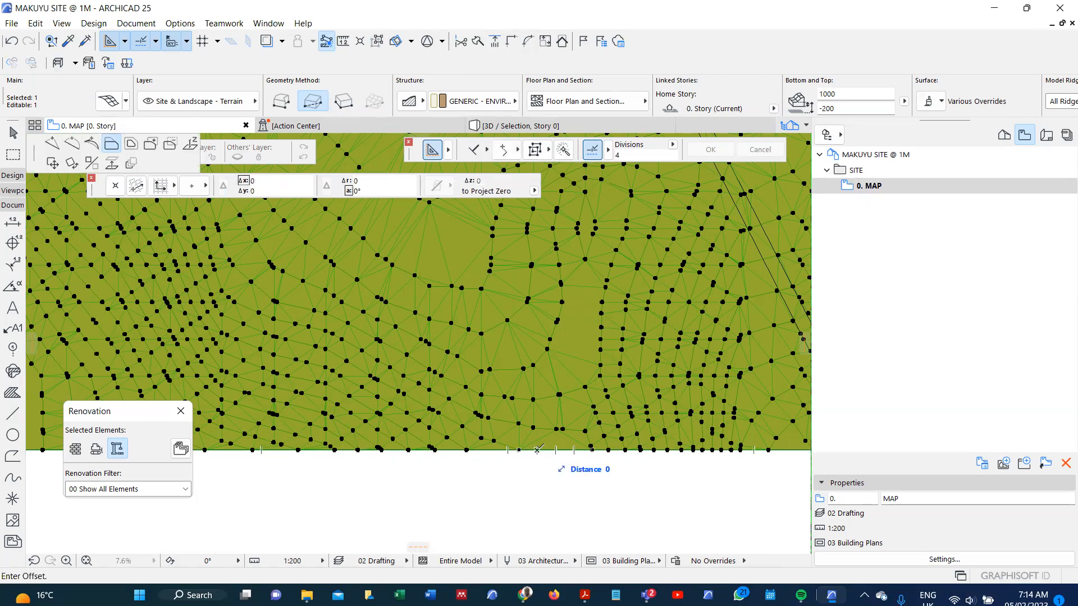
{"action": "left_click", "coordinate": [171, 144]}
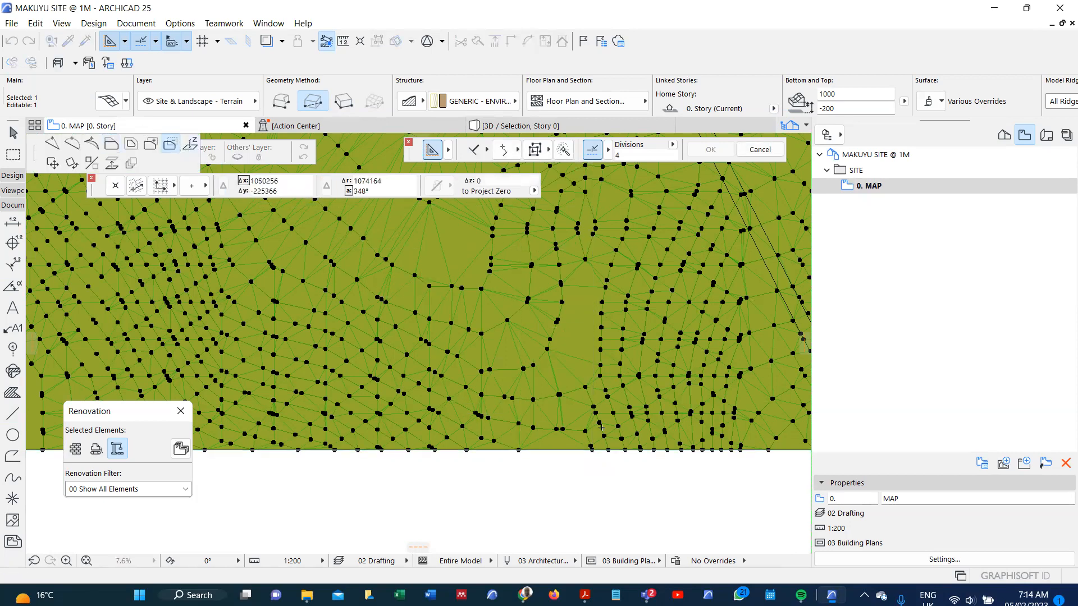
{"action": "left_click", "coordinate": [563, 437]}
{"action": "scroll", "coordinate": [574, 447], "scroll_direction": "up", "scroll_amount": 2}
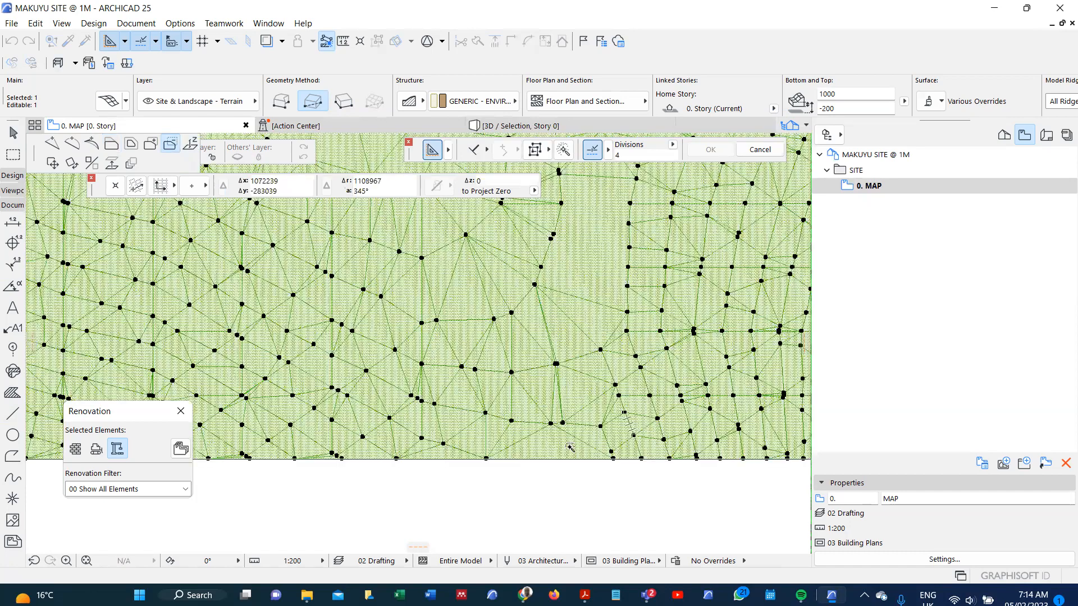
{"action": "scroll", "coordinate": [533, 438], "scroll_direction": "down", "scroll_amount": 5}
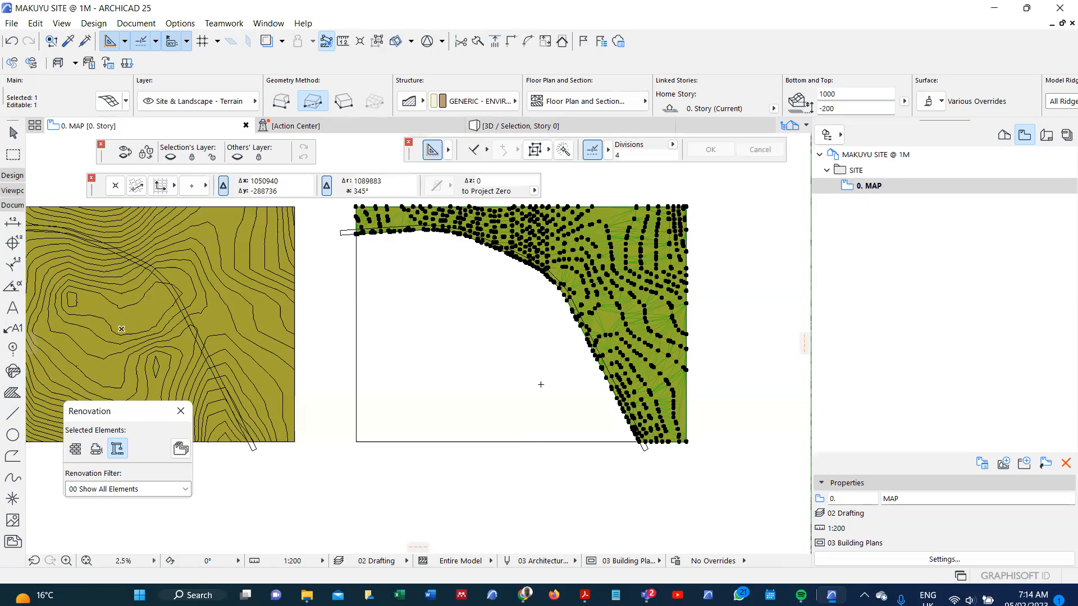
Subtract the area northeast of the road from the copied mesh with the Magic Wand, keeping only the road strip
{"action": "scroll", "coordinate": [651, 441], "scroll_direction": "up", "scroll_amount": 3}
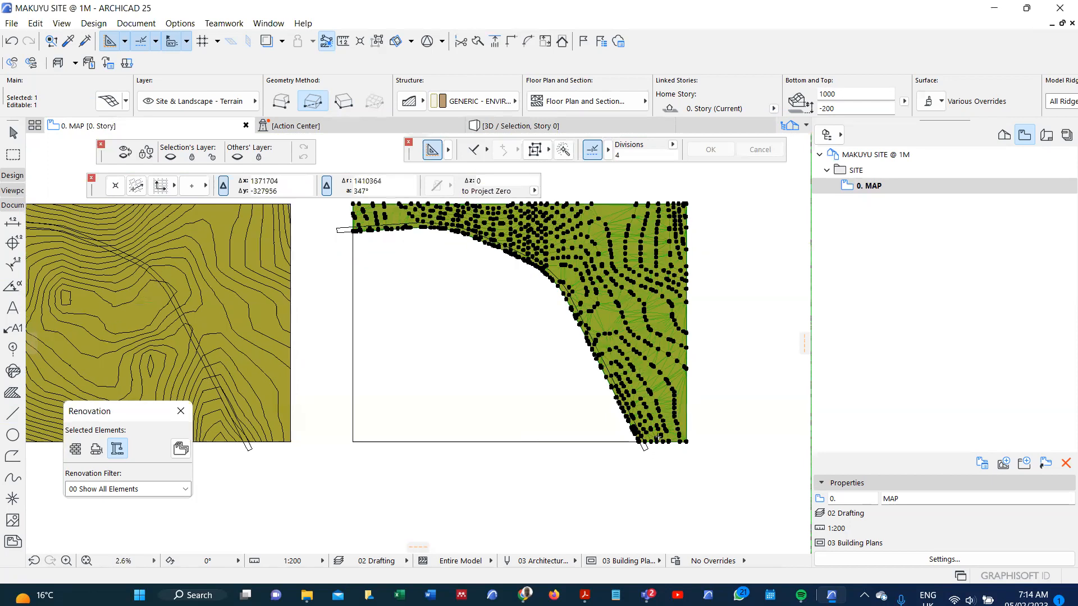
{"action": "scroll", "coordinate": [656, 435], "scroll_direction": "up", "scroll_amount": 2}
{"action": "scroll", "coordinate": [653, 432], "scroll_direction": "up", "scroll_amount": 3}
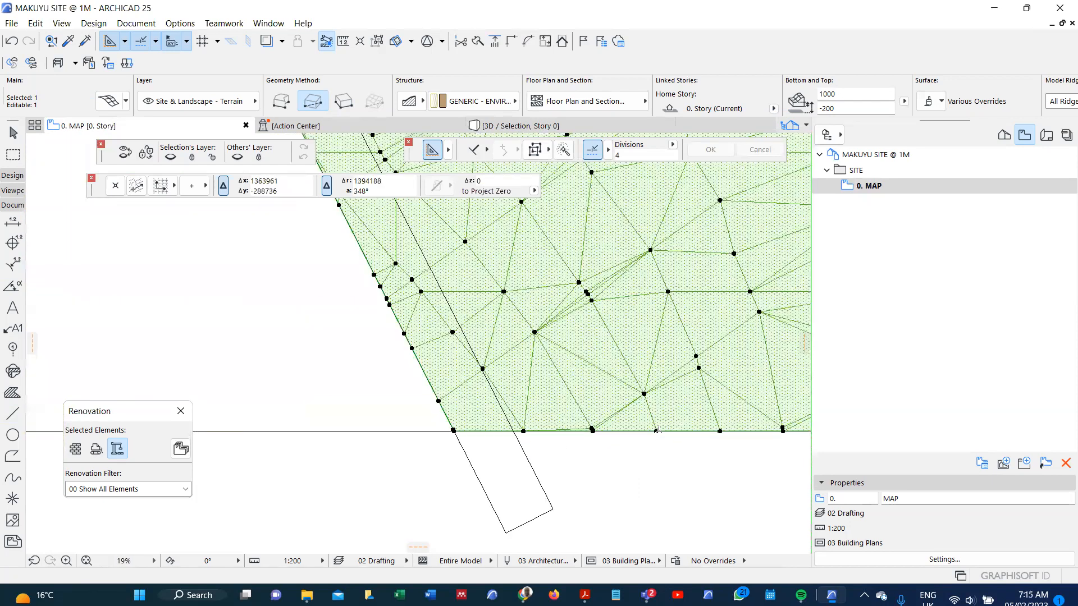
{"action": "scroll", "coordinate": [696, 433], "scroll_direction": "up", "scroll_amount": 1}
{"action": "left_click", "coordinate": [696, 432]}
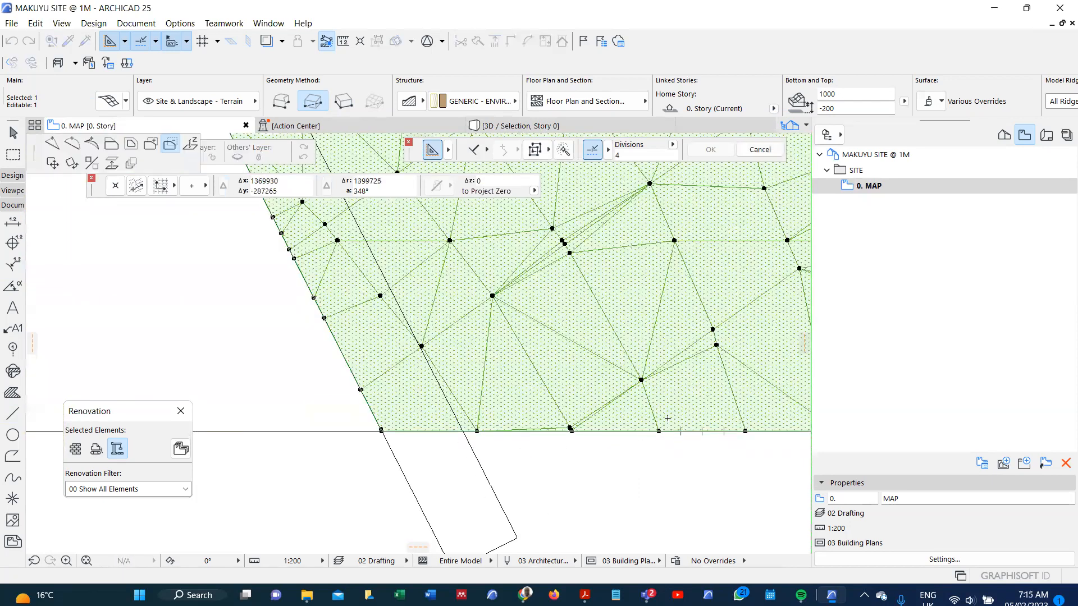
{"action": "scroll", "coordinate": [674, 412], "scroll_direction": "down", "scroll_amount": 8}
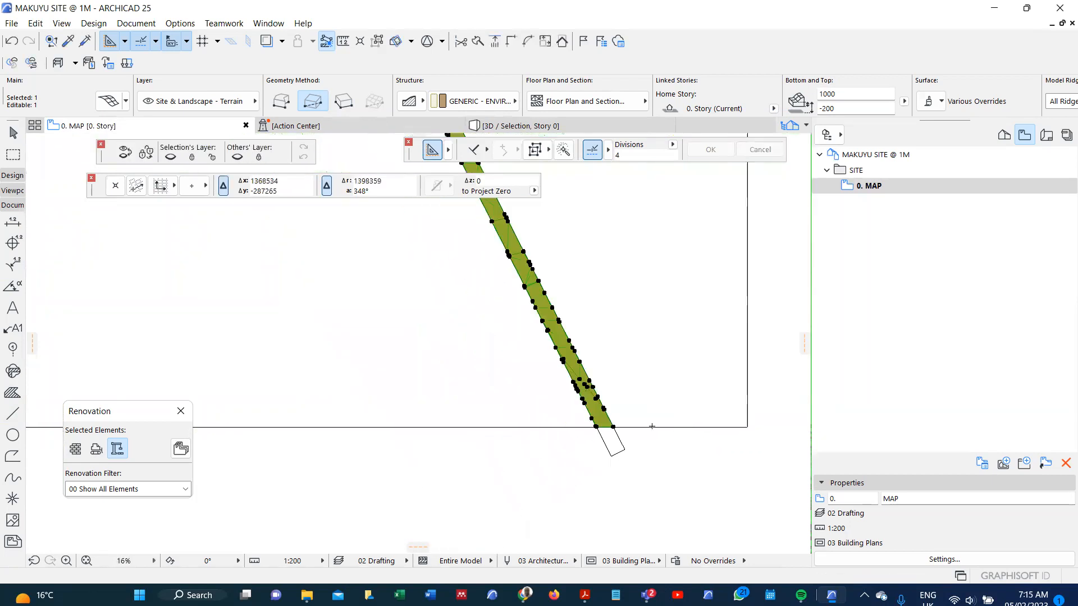
{"action": "scroll", "coordinate": [652, 426], "scroll_direction": "down", "scroll_amount": 2}
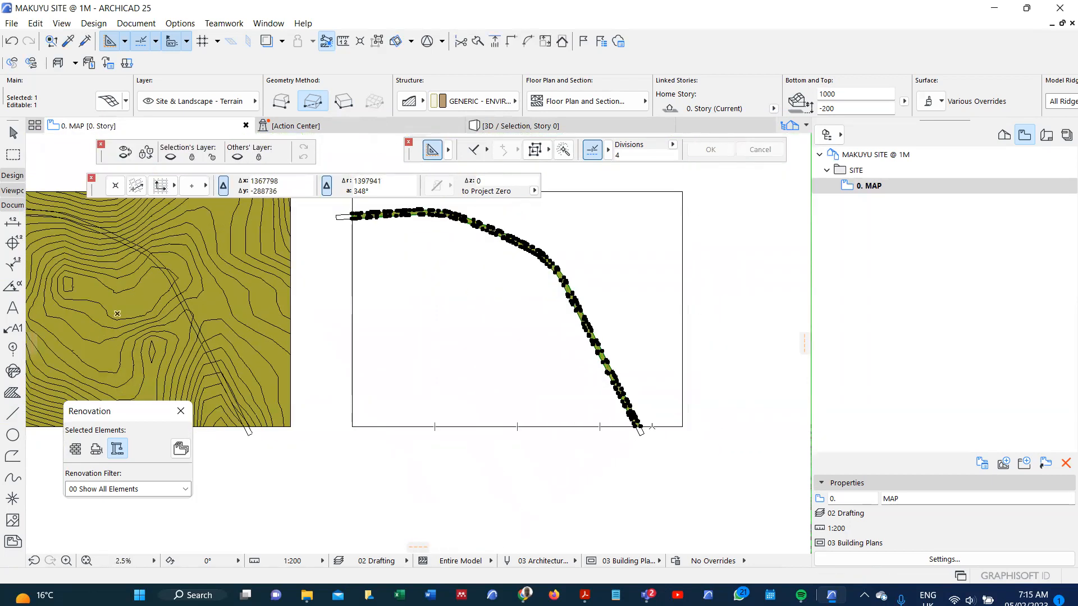
Inspect the road-shaped mesh in 3D from several angles and return to the floor plan
{"action": "key", "text": "F3"}
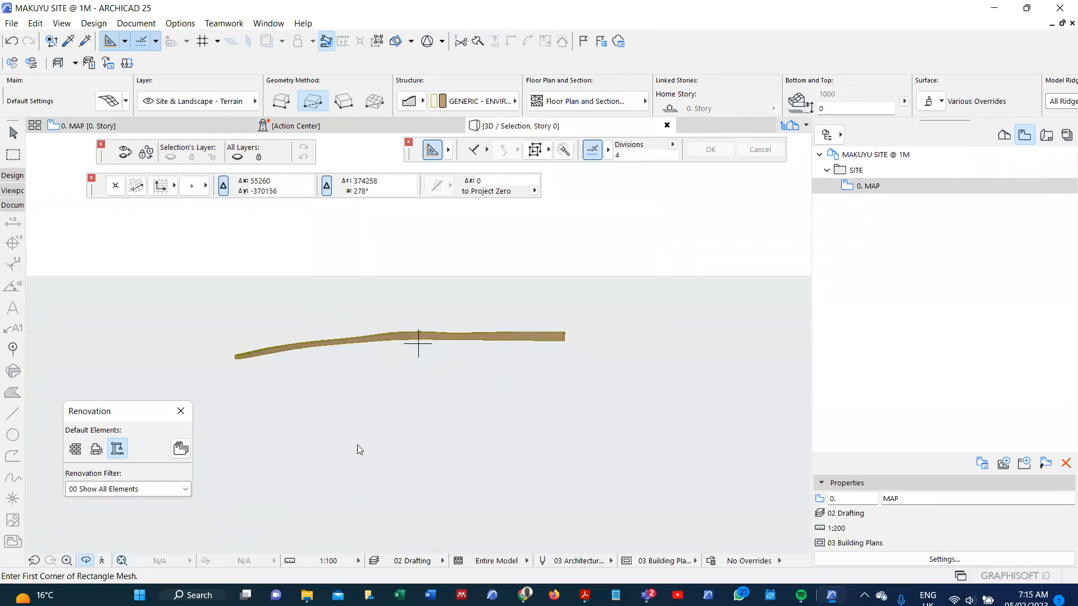
{"action": "scroll", "coordinate": [538, 307], "scroll_direction": "up", "scroll_amount": 2}
{"action": "left_click_drag", "start_coordinate": [534, 345], "coordinate": [449, 421]}
{"action": "left_click_drag", "start_coordinate": [646, 359], "coordinate": [621, 348]}
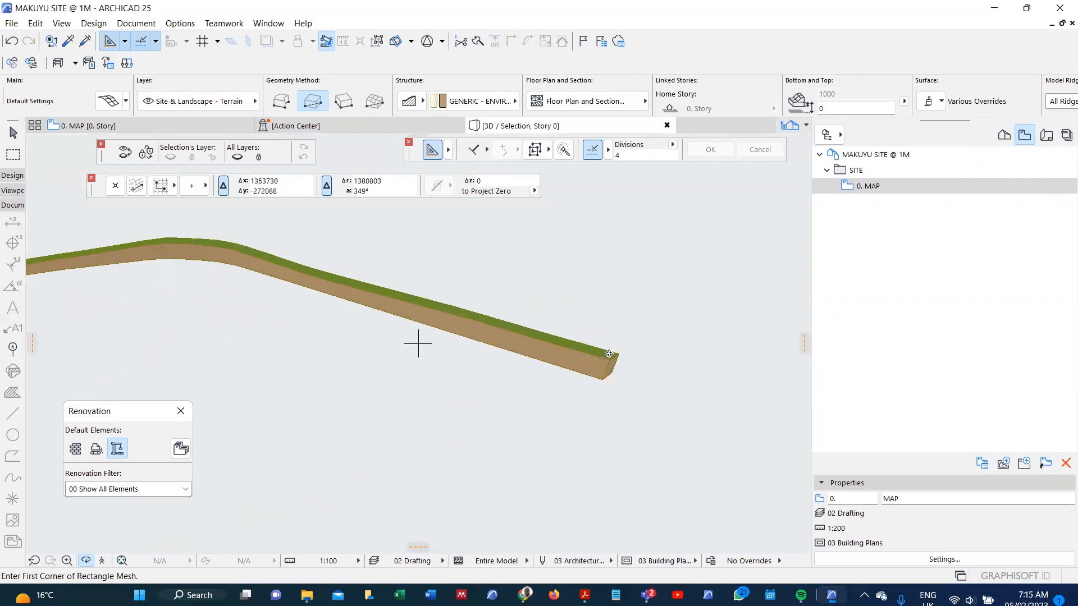
{"action": "key", "text": "F2"}
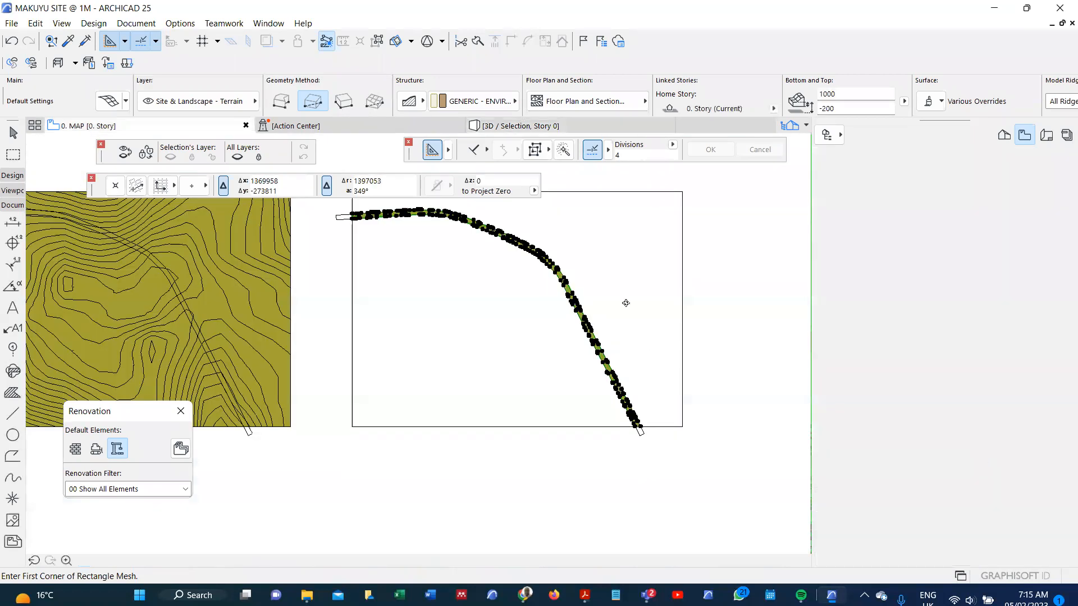
Set the road mesh's building material to Membrane - Waterproof
{"action": "key", "text": "ctrl+t"}
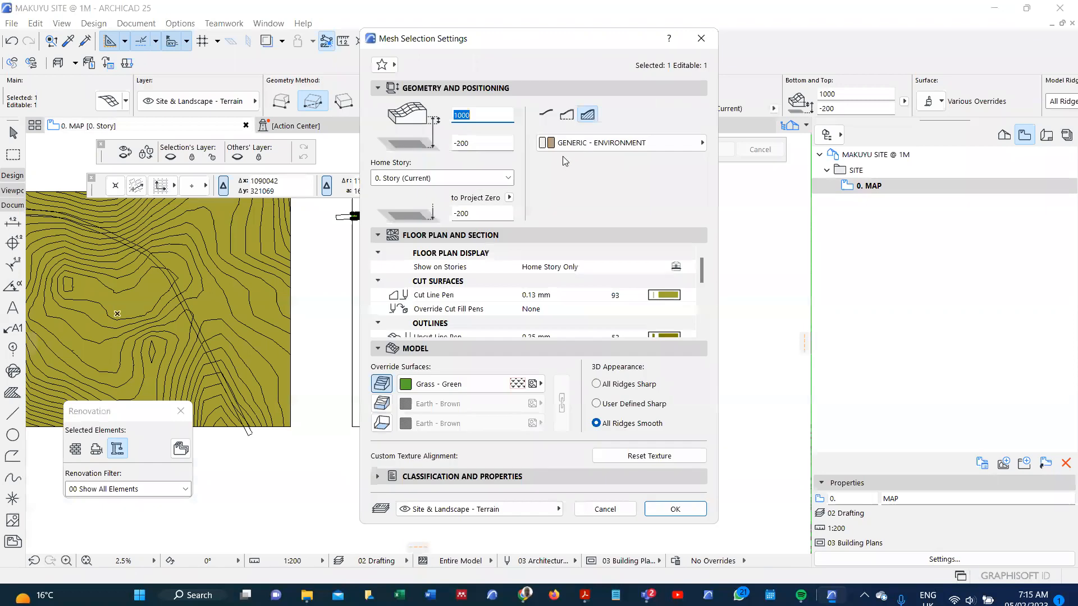
{"action": "left_click", "coordinate": [597, 145]}
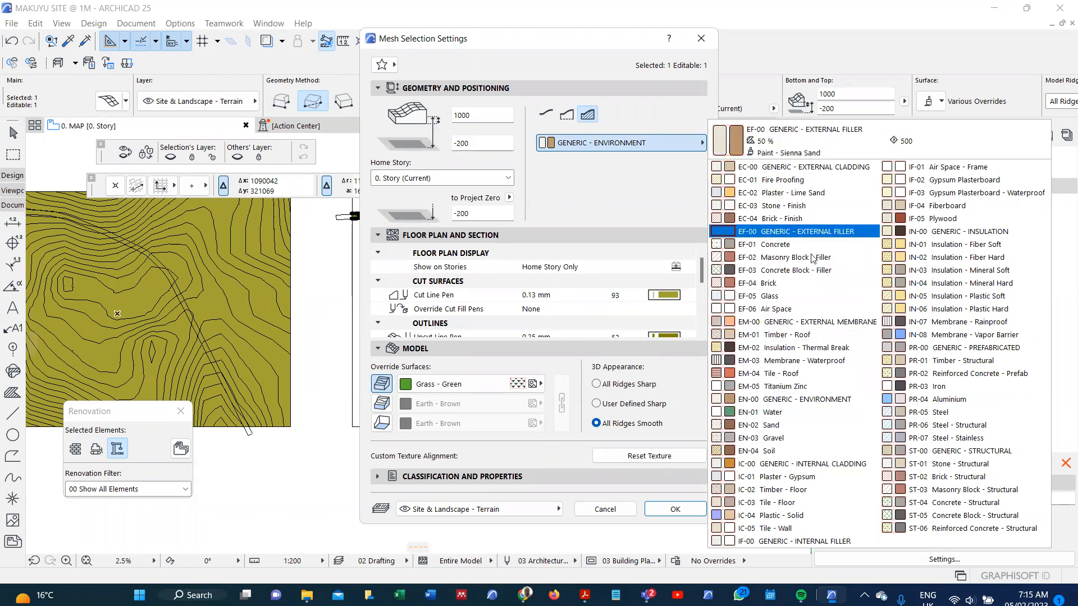
{"action": "left_click", "coordinate": [793, 361]}
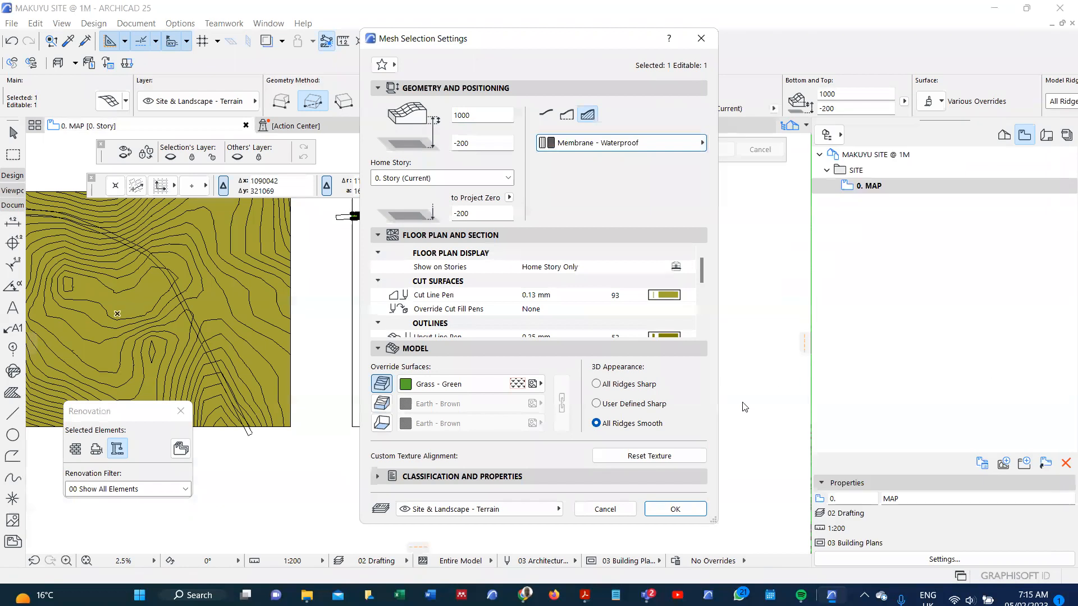
{"action": "left_click", "coordinate": [688, 511]}
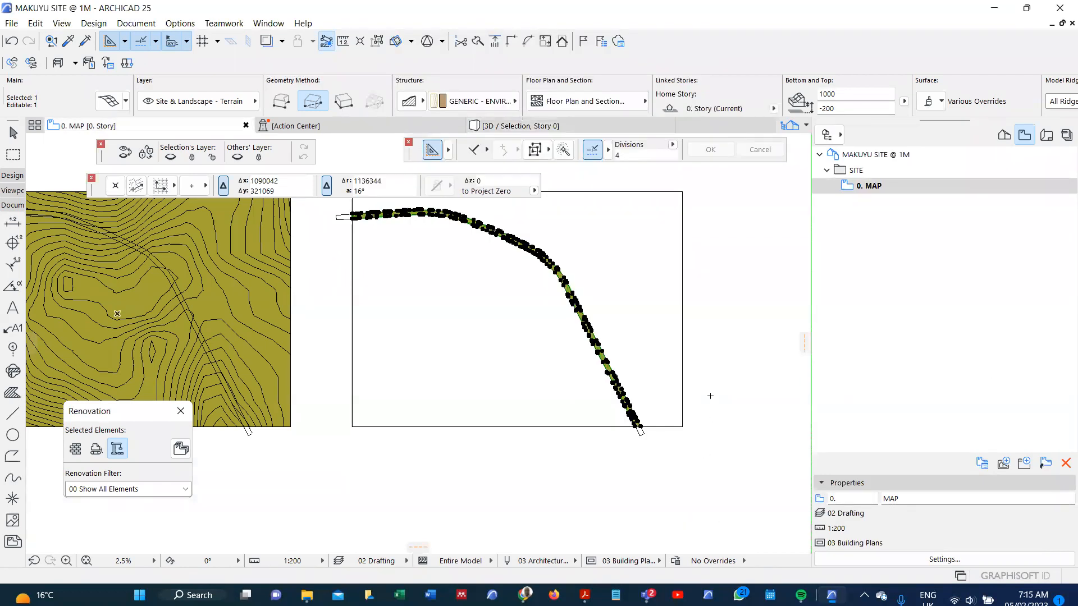
{"action": "scroll", "coordinate": [705, 366], "scroll_direction": "down", "scroll_amount": 4}
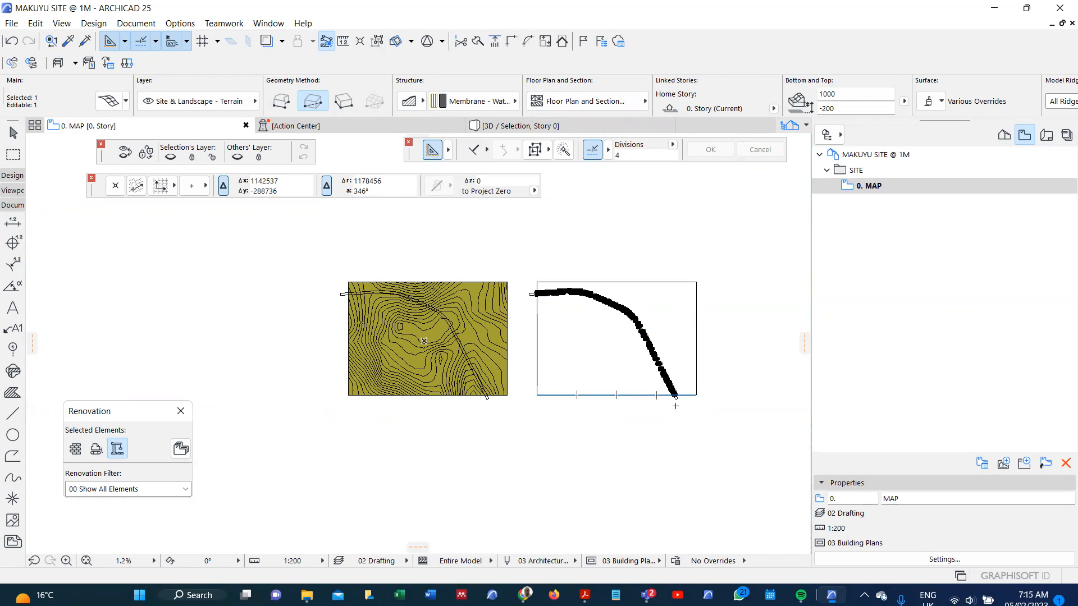
Undo the material change, both mesh subtractions and the rectangle around the copied terrain mesh
{"action": "scroll", "coordinate": [649, 368], "scroll_direction": "up", "scroll_amount": 3}
{"action": "key", "text": "ctrl+z"}
{"action": "key", "text": "ctrl+z"}
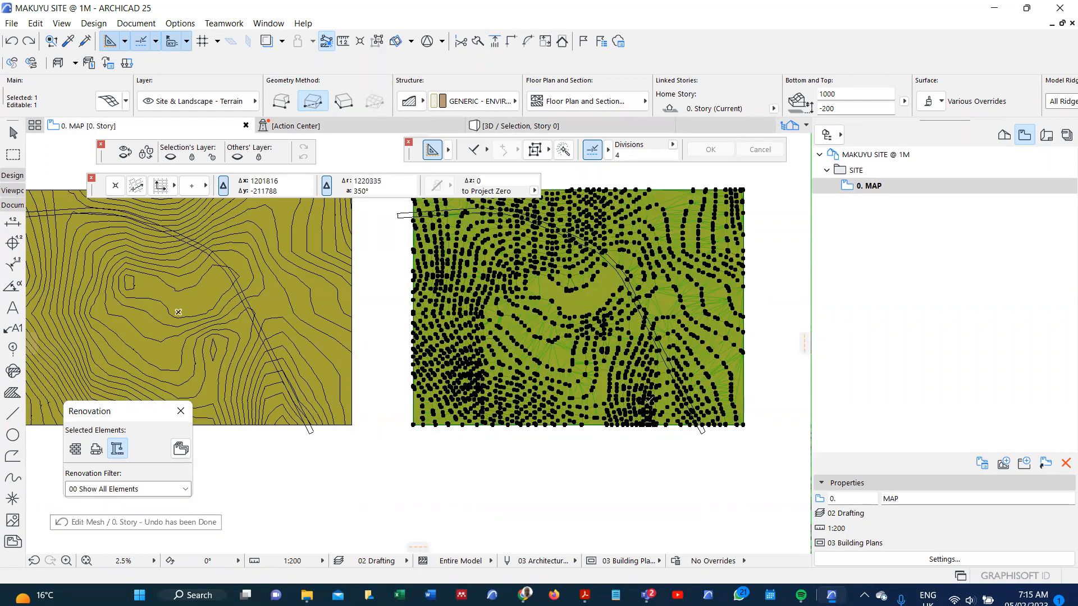
{"action": "key", "text": "Escape"}
{"action": "key", "text": "ctrl+z"}
Select the grouped road outline over the copied terrain mesh at its southeast end
{"action": "scroll", "coordinate": [597, 445], "scroll_direction": "up", "scroll_amount": 2}
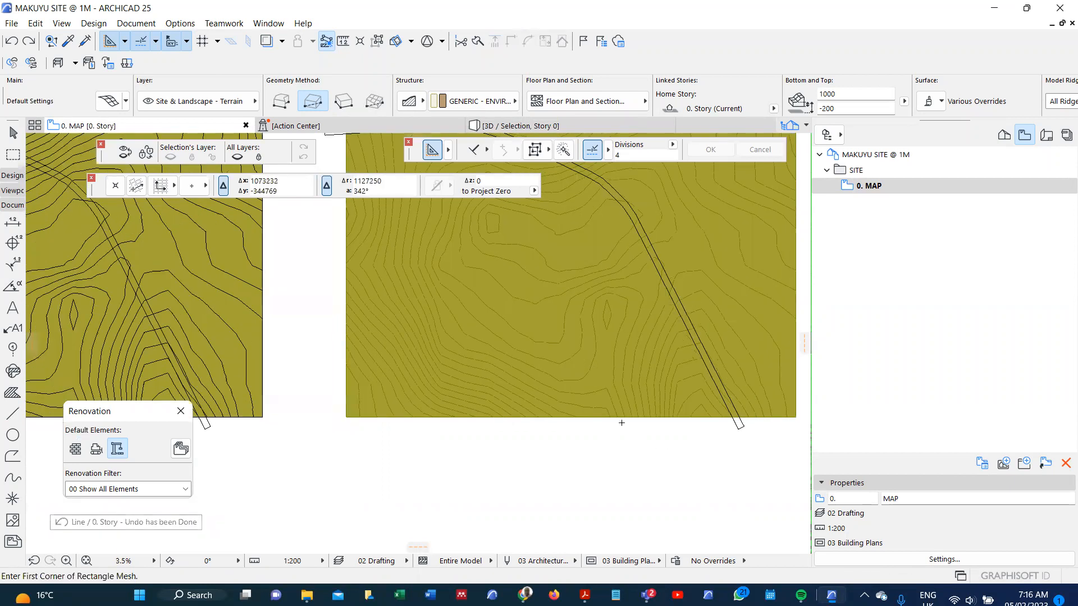
{"action": "scroll", "coordinate": [622, 423], "scroll_direction": "up", "scroll_amount": 5}
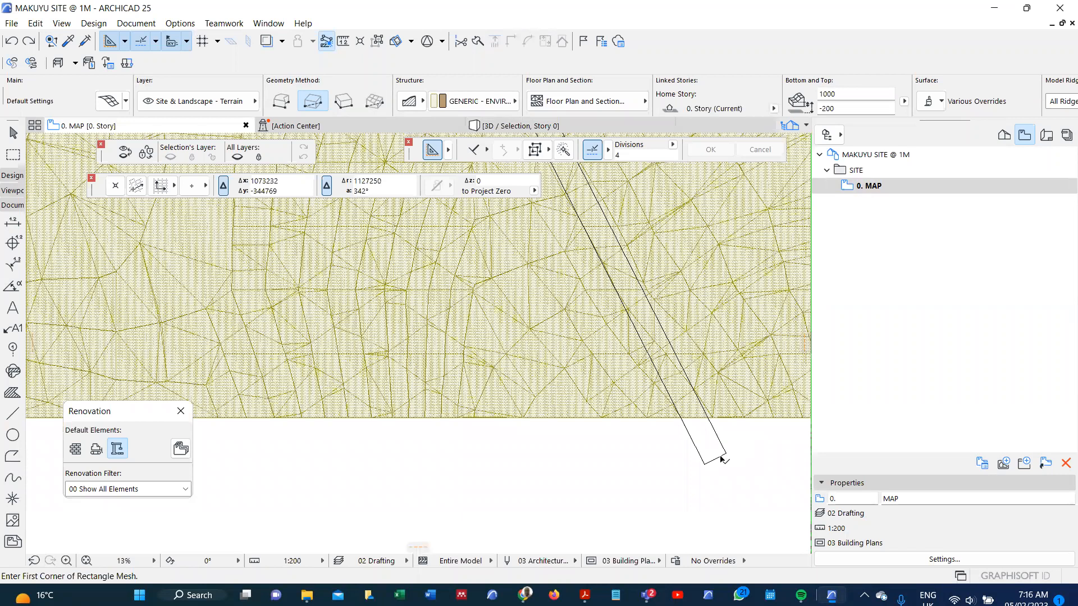
{"action": "left_click", "coordinate": [724, 450], "text": "shift"}
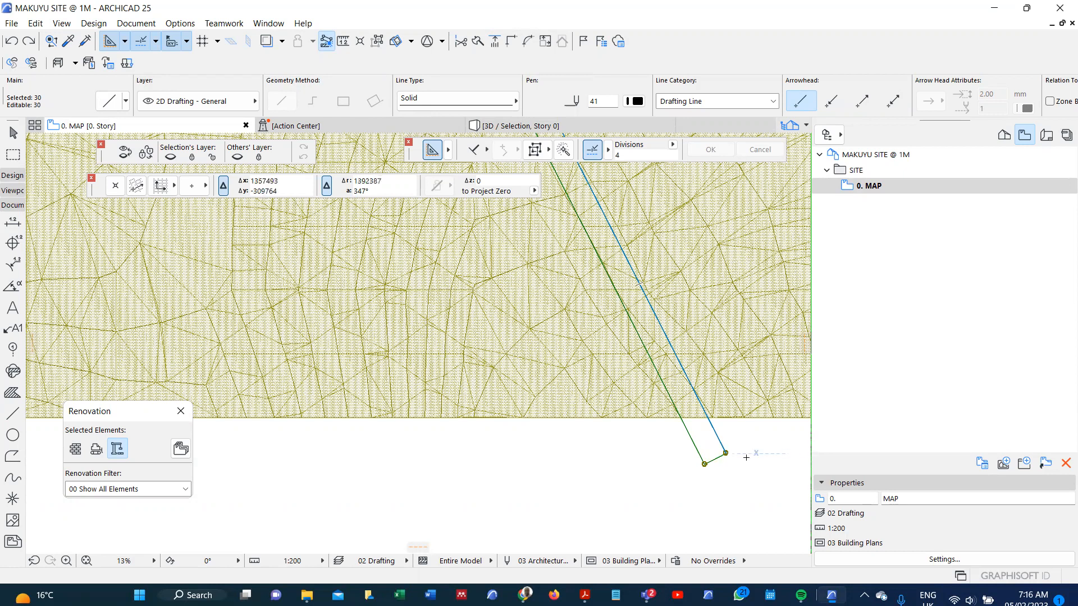
{"action": "left_click", "coordinate": [705, 465]}
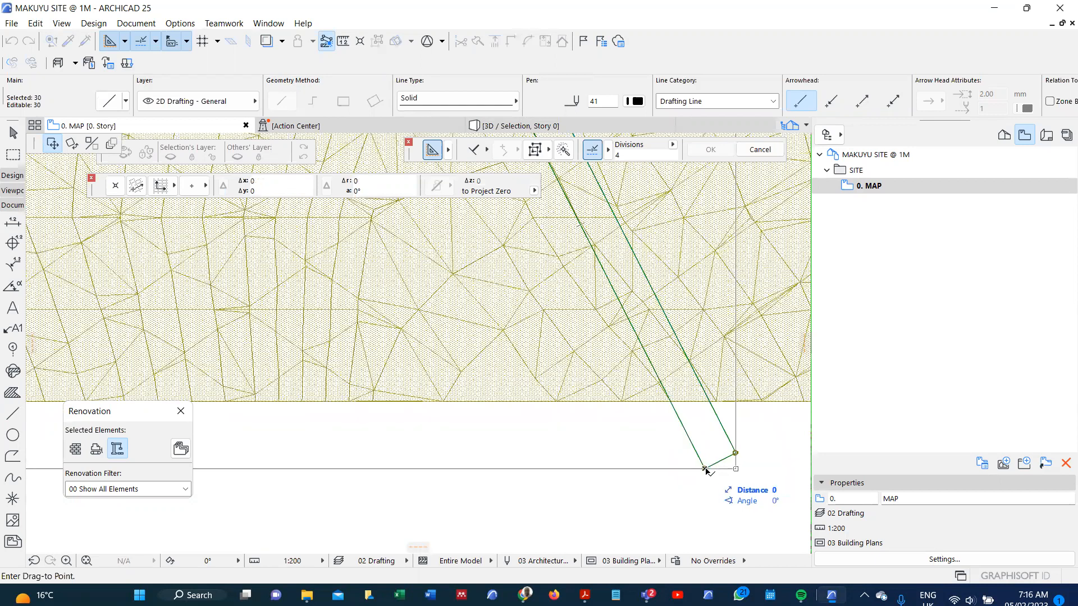
{"action": "left_click", "coordinate": [705, 466]}
{"action": "left_click", "coordinate": [704, 465]}
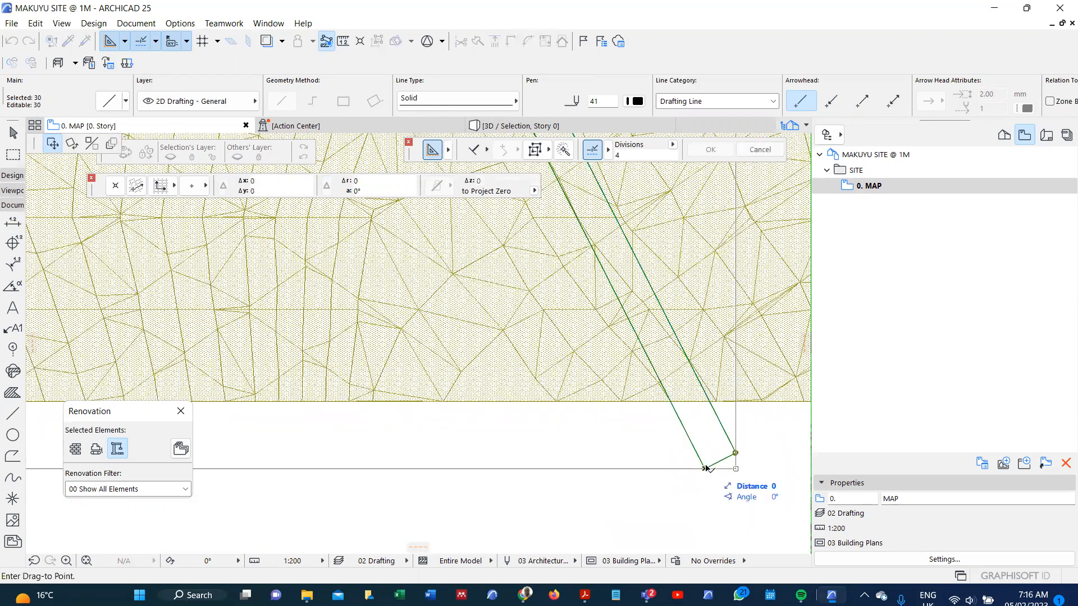
{"action": "key", "text": "Escape"}
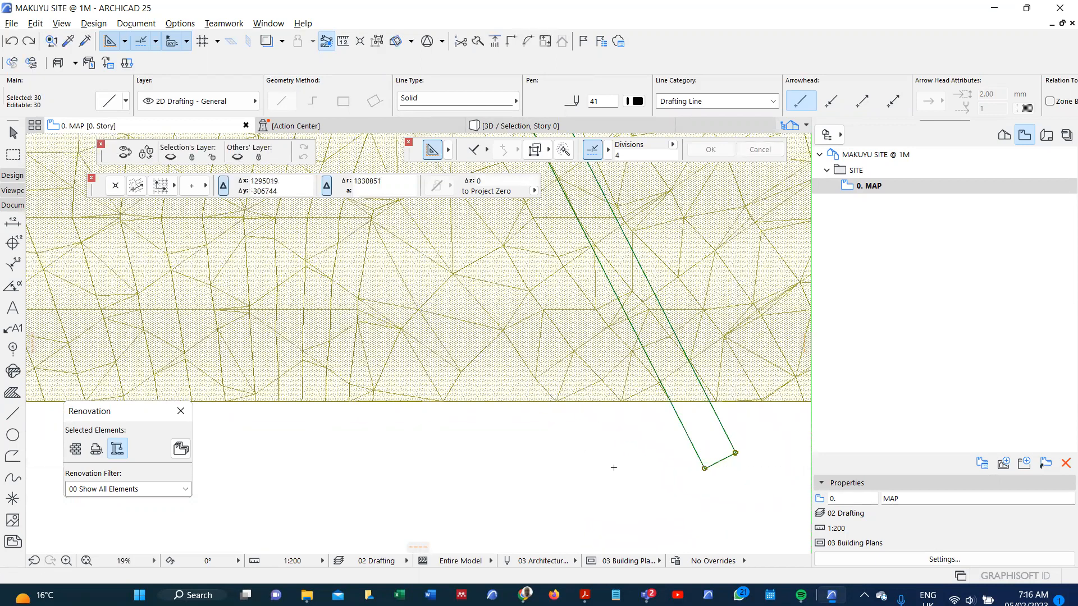
Offset the selected road outline inward by a distance of 350 to narrow the road
{"action": "left_click", "coordinate": [705, 467]}
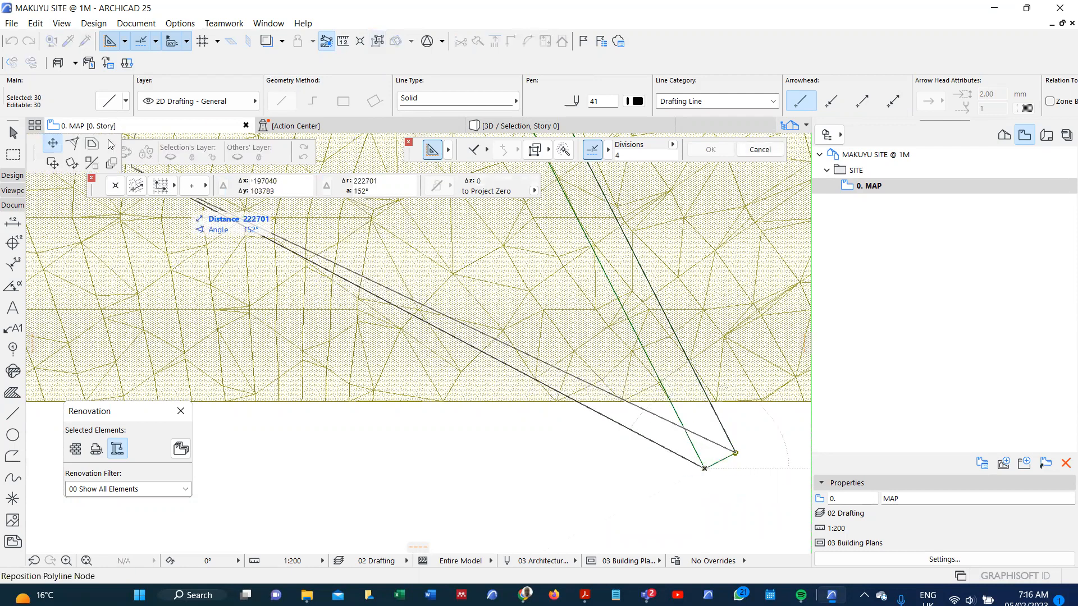
{"action": "left_click", "coordinate": [91, 143]}
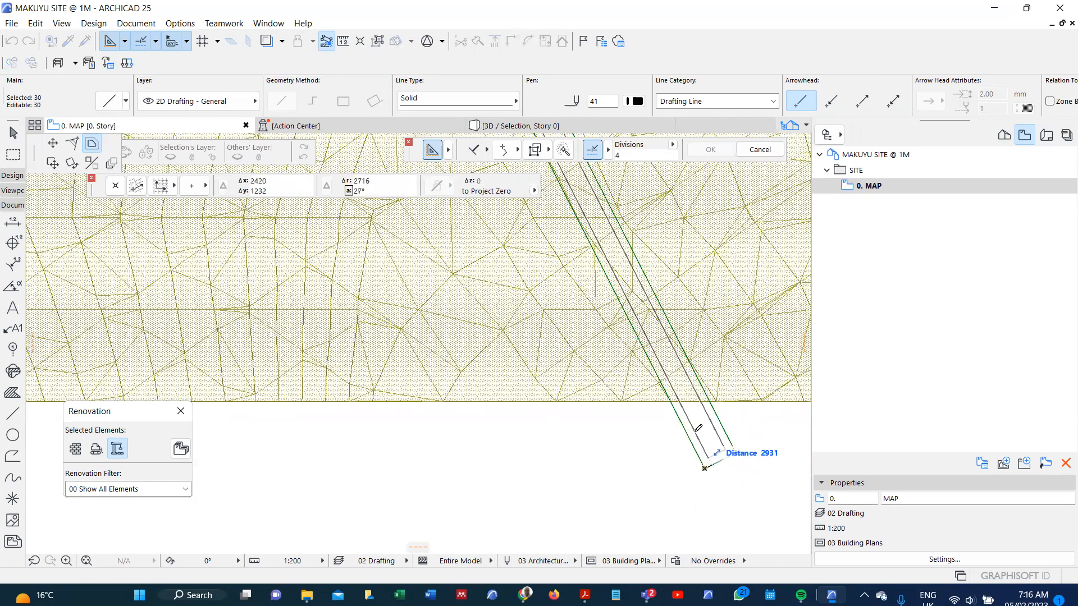
{"action": "type", "text": "350"}
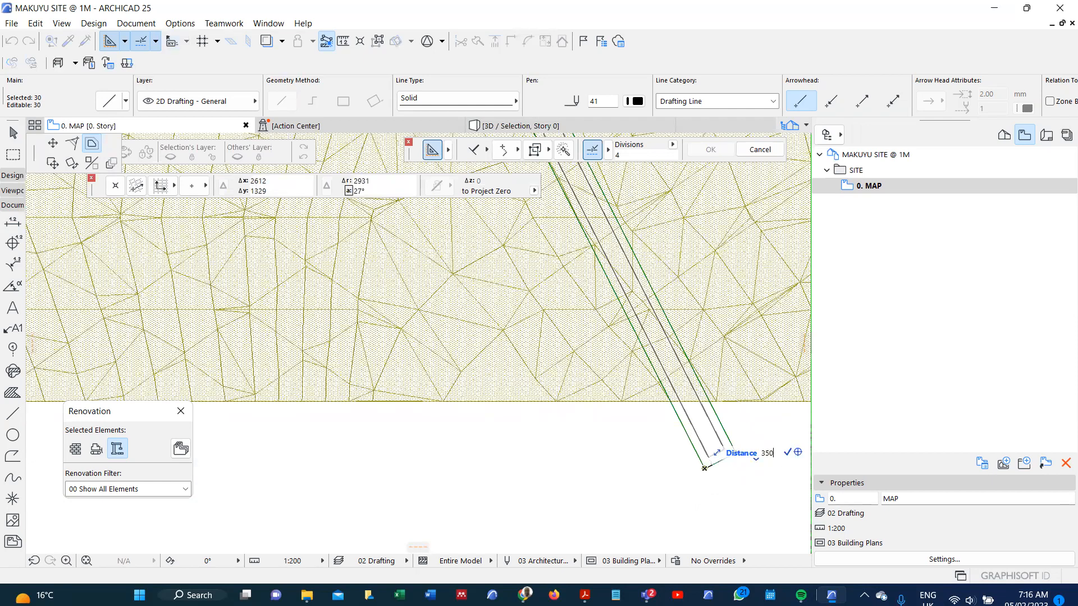
{"action": "key", "text": "Return"}
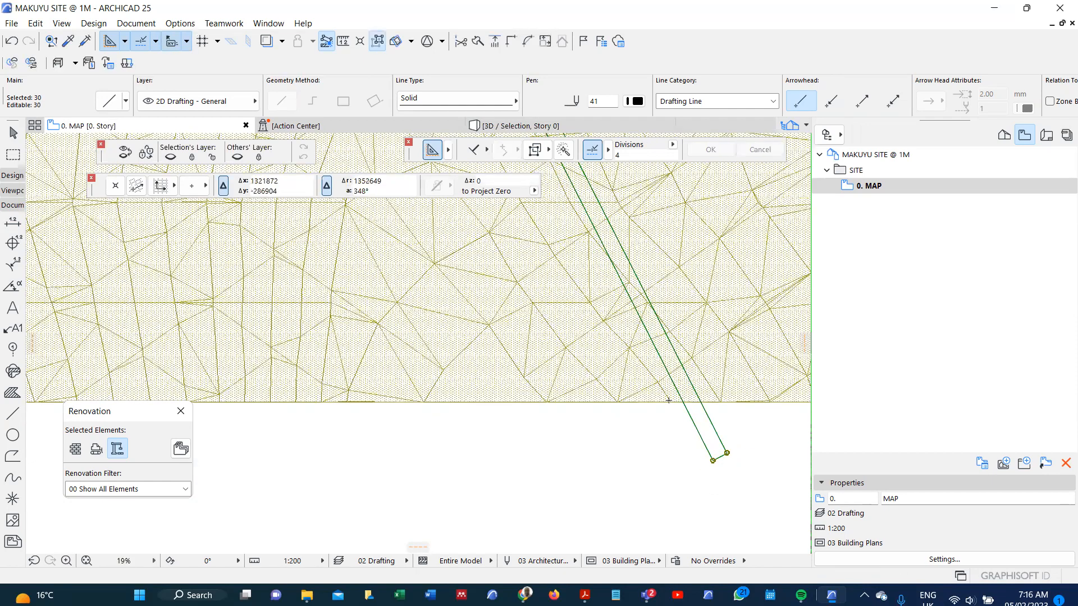
Draw a rectangle of lines around the copied terrain mesh, from its northwest corner to its southeast corner
{"action": "scroll", "coordinate": [668, 400], "scroll_direction": "down", "scroll_amount": 2}
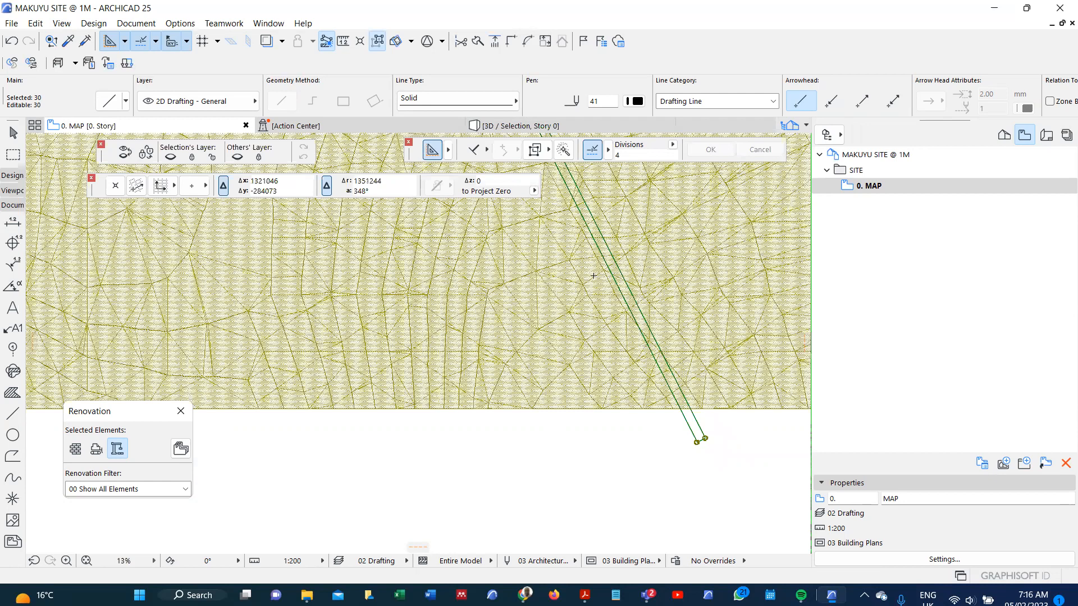
{"action": "scroll", "coordinate": [640, 440], "scroll_direction": "down", "scroll_amount": 10}
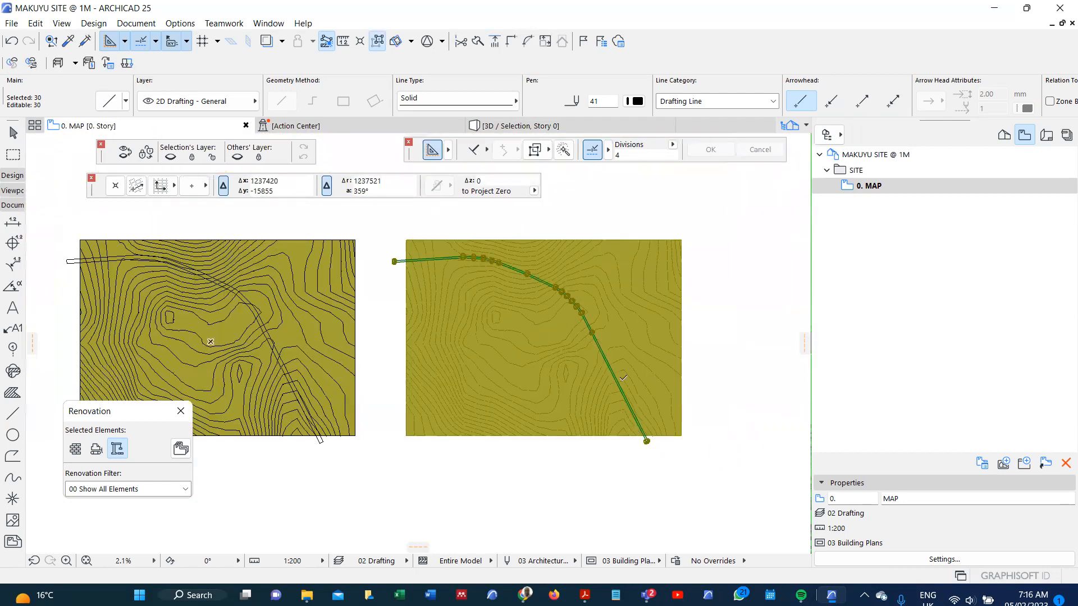
{"action": "scroll", "coordinate": [618, 447], "scroll_direction": "up", "scroll_amount": 5}
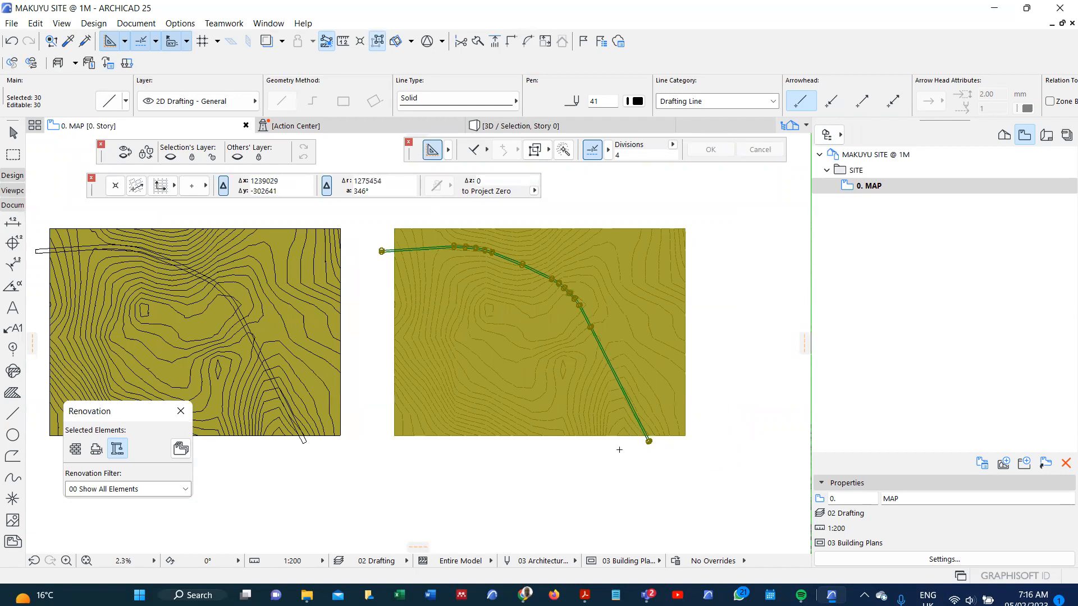
{"action": "left_click", "coordinate": [12, 393]}
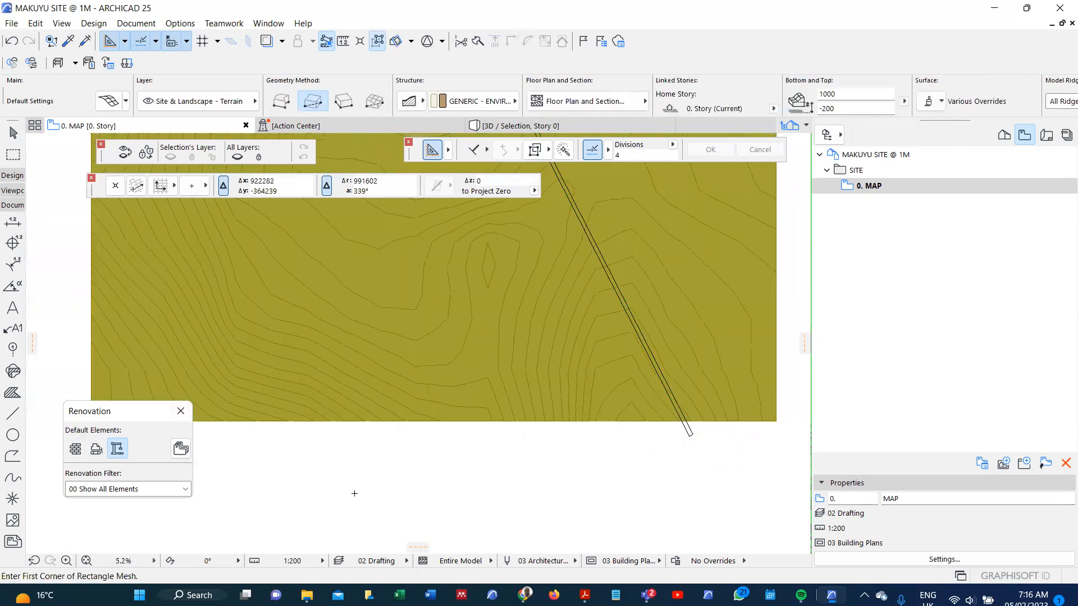
{"action": "scroll", "coordinate": [466, 511], "scroll_direction": "down", "scroll_amount": 2}
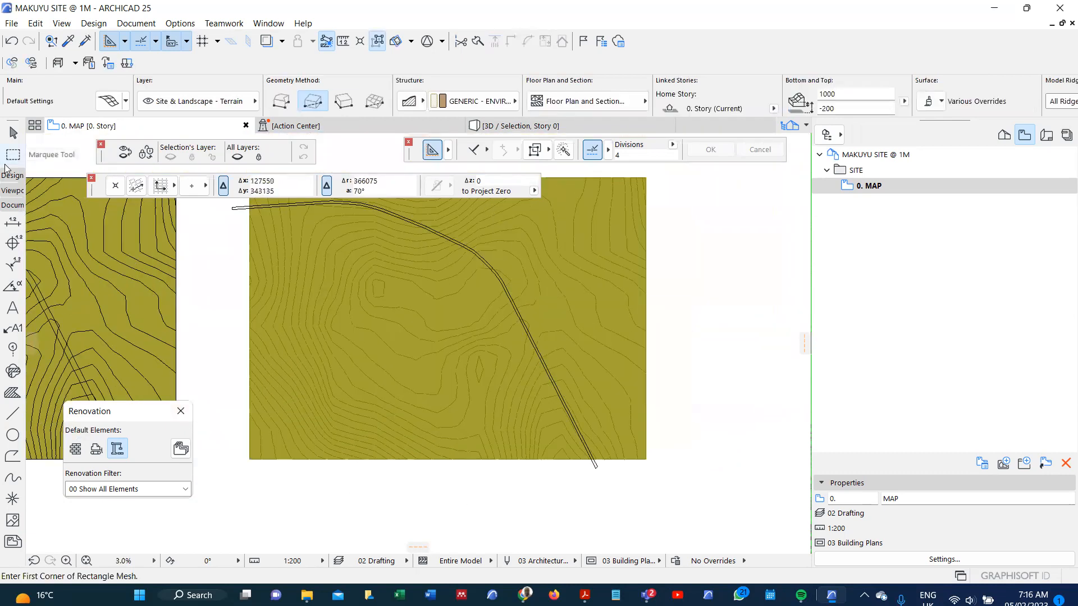
{"action": "left_click", "coordinate": [12, 413]}
{"action": "scroll", "coordinate": [280, 318], "scroll_direction": "down", "scroll_amount": 2}
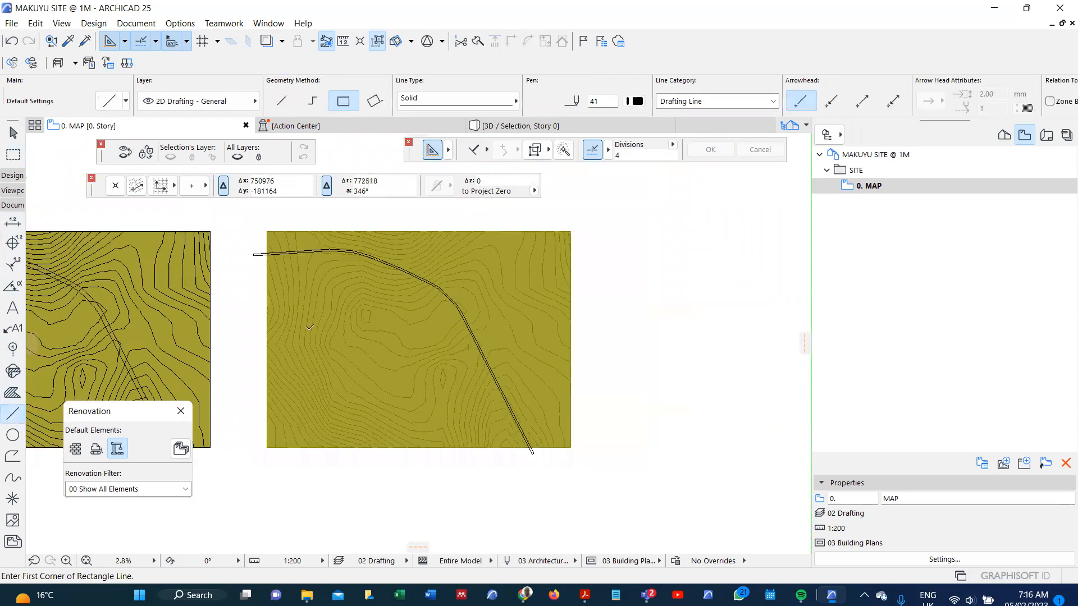
{"action": "scroll", "coordinate": [280, 317], "scroll_direction": "up", "scroll_amount": 3}
{"action": "left_click", "coordinate": [279, 317]}
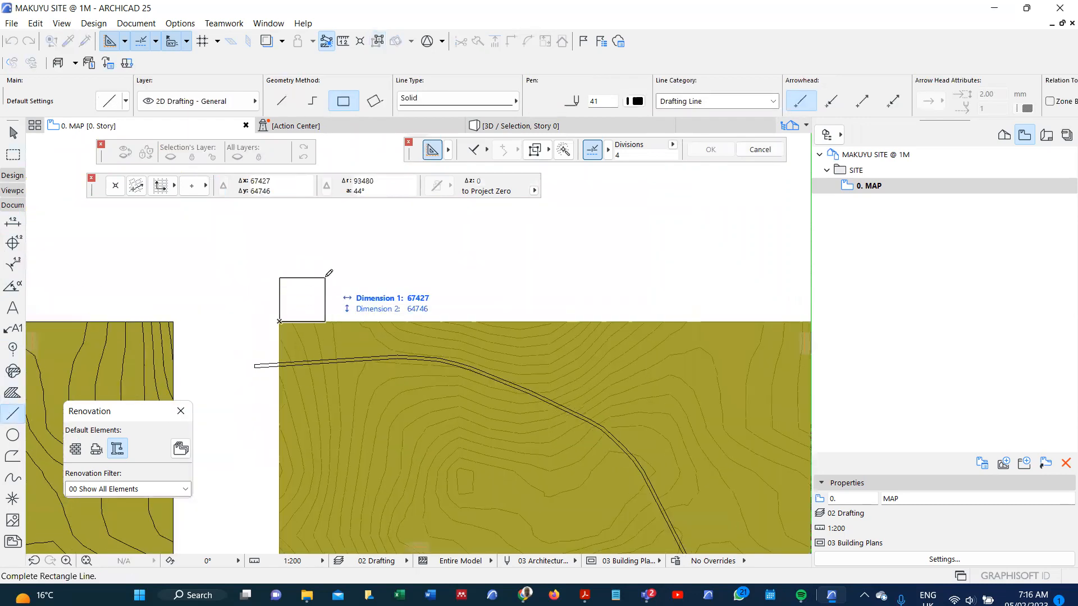
{"action": "scroll", "coordinate": [587, 445], "scroll_direction": "down", "scroll_amount": 2}
{"action": "scroll", "coordinate": [510, 459], "scroll_direction": "up", "scroll_amount": 2}
{"action": "left_click", "coordinate": [506, 457]}
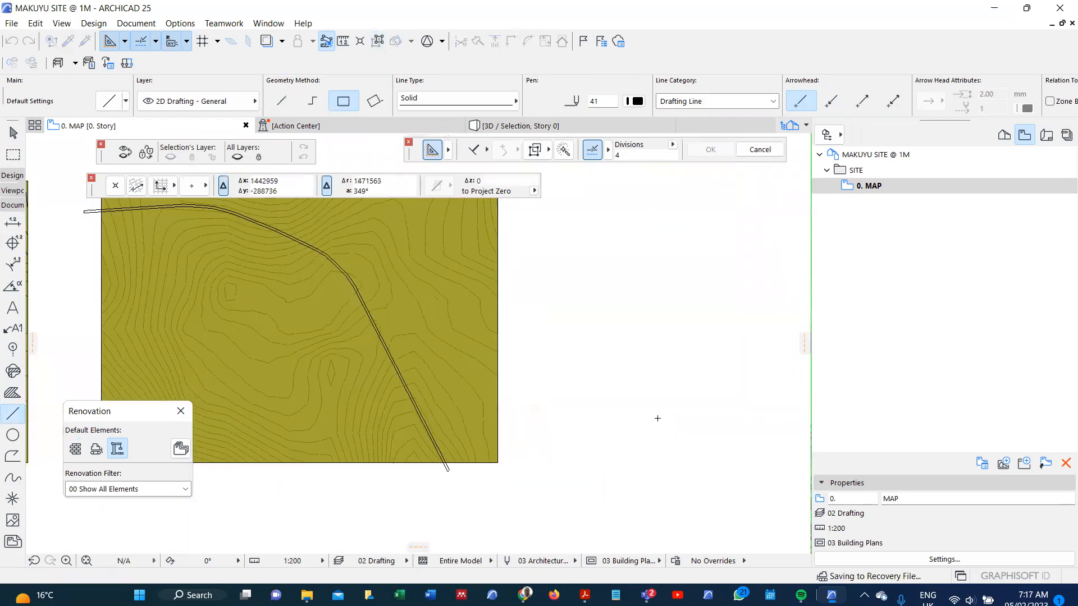
Select the copied terrain mesh and subtract the area southwest of the narrowed road with the Magic Wand
{"action": "scroll", "coordinate": [499, 454], "scroll_direction": "down", "scroll_amount": 2}
{"action": "scroll", "coordinate": [545, 453], "scroll_direction": "up", "scroll_amount": 5}
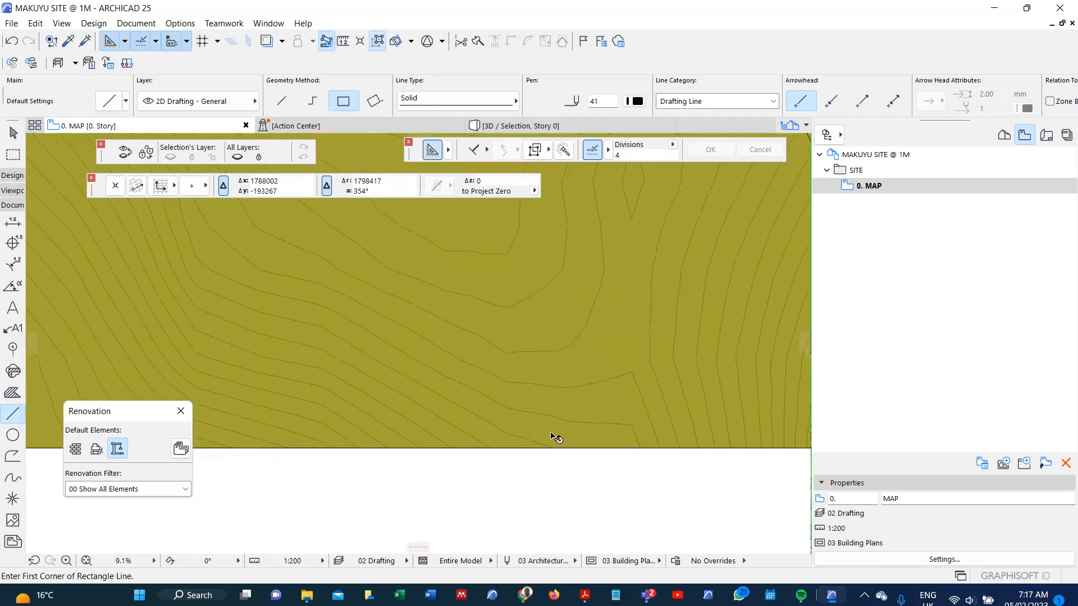
{"action": "left_click", "coordinate": [570, 449], "text": "shift"}
{"action": "left_click", "coordinate": [569, 449]}
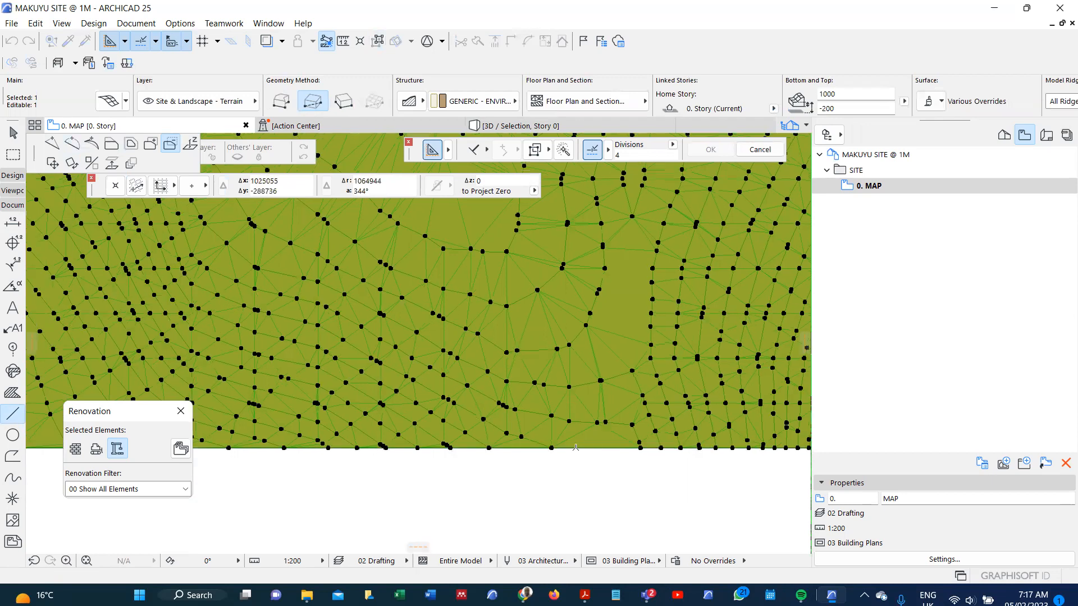
{"action": "scroll", "coordinate": [600, 435], "scroll_direction": "up", "scroll_amount": 3}
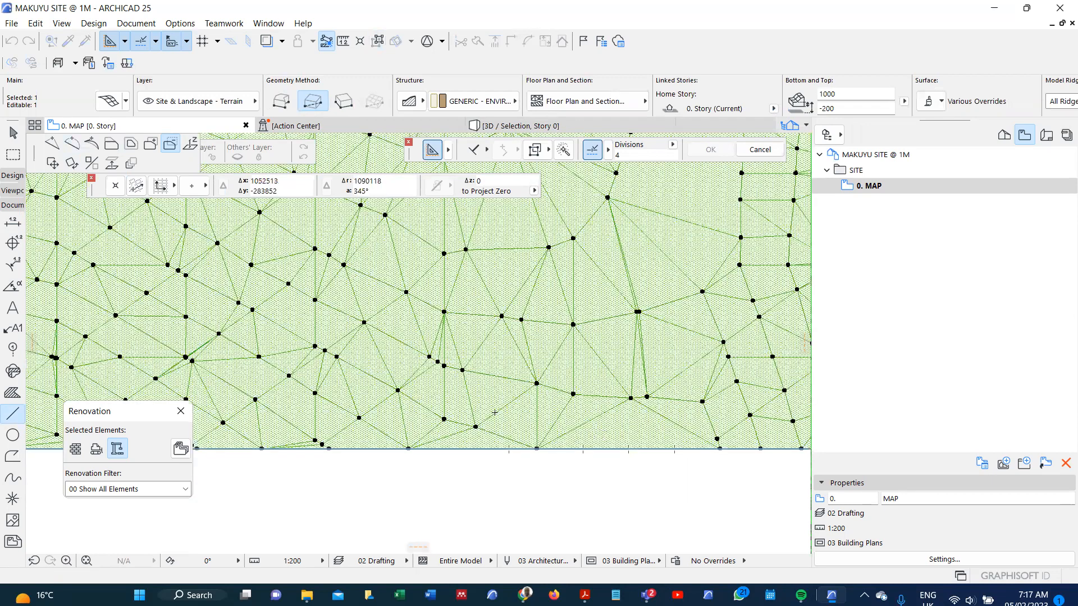
{"action": "scroll", "coordinate": [495, 413], "scroll_direction": "down", "scroll_amount": 3}
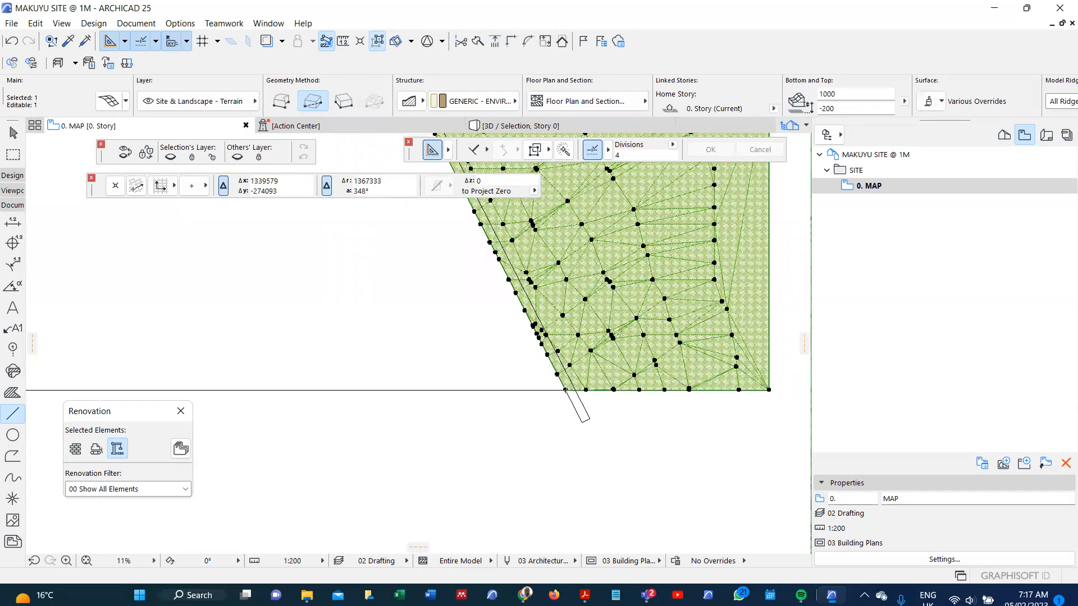
Subtract the area northeast of the narrowed road from the copied mesh with the Magic Wand, keeping only the road strip
{"action": "scroll", "coordinate": [582, 367], "scroll_direction": "up", "scroll_amount": 2}
{"action": "left_click", "coordinate": [571, 410]}
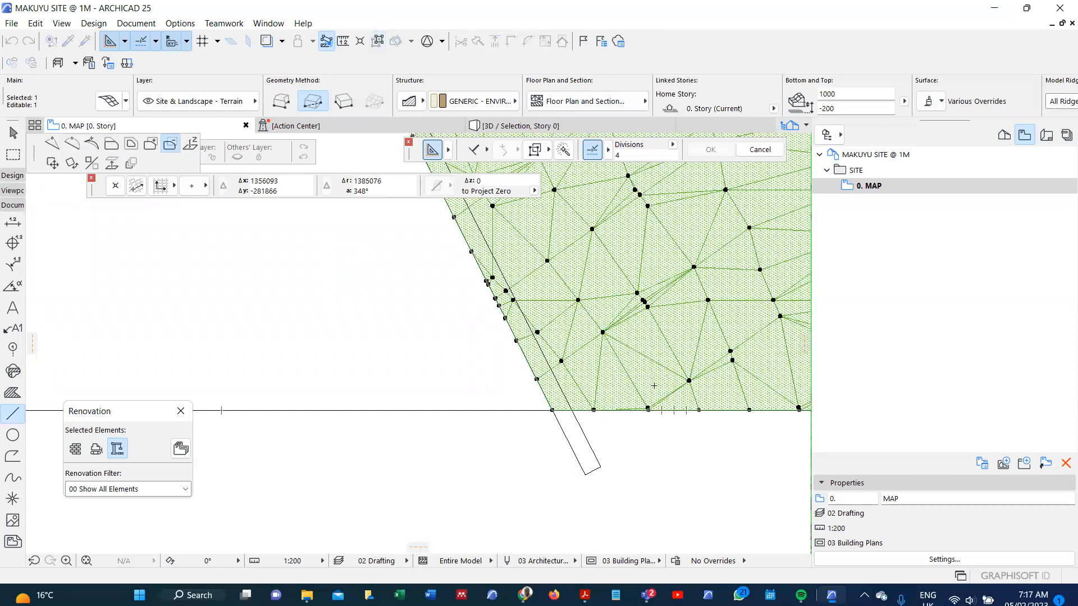
{"action": "scroll", "coordinate": [654, 386], "scroll_direction": "down", "scroll_amount": 5}
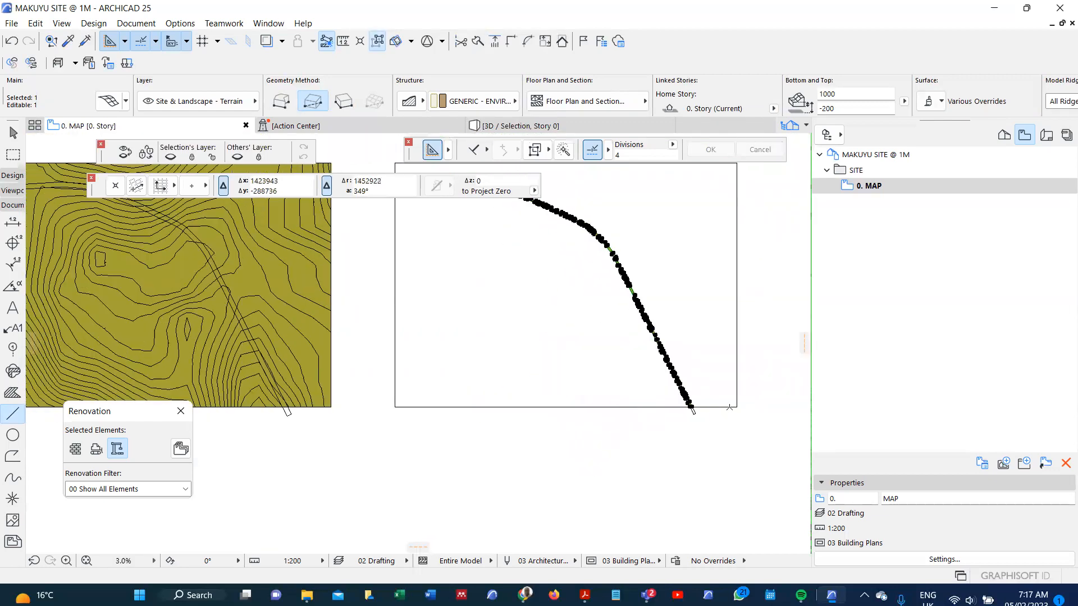
{"action": "scroll", "coordinate": [730, 408], "scroll_direction": "down", "scroll_amount": 2}
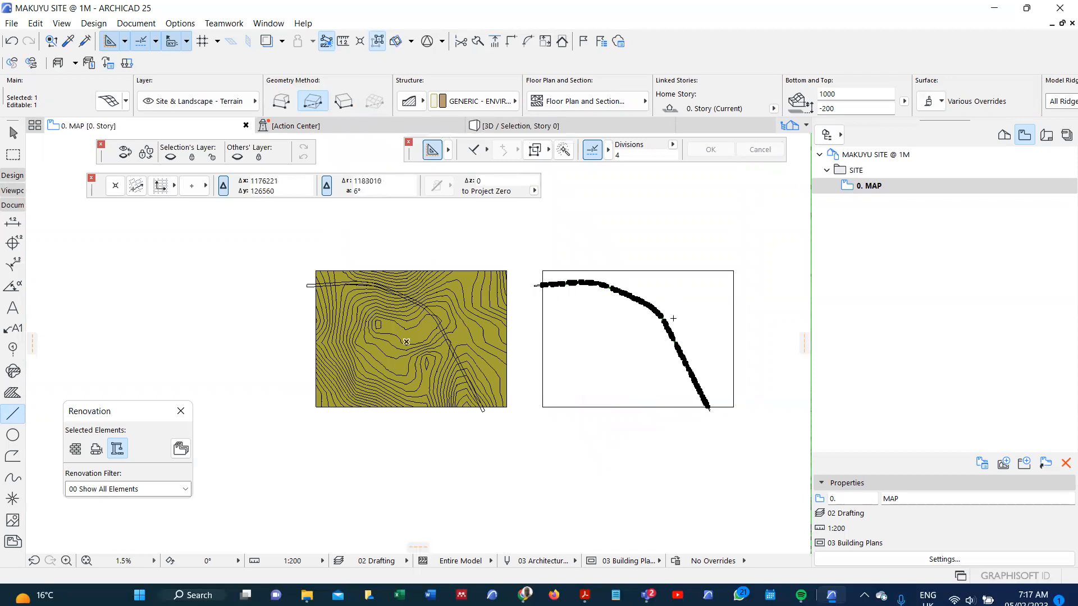
Assign the Membrane - Waterproof building material to the narrowed road mesh
{"action": "key", "text": "ctrl+t"}
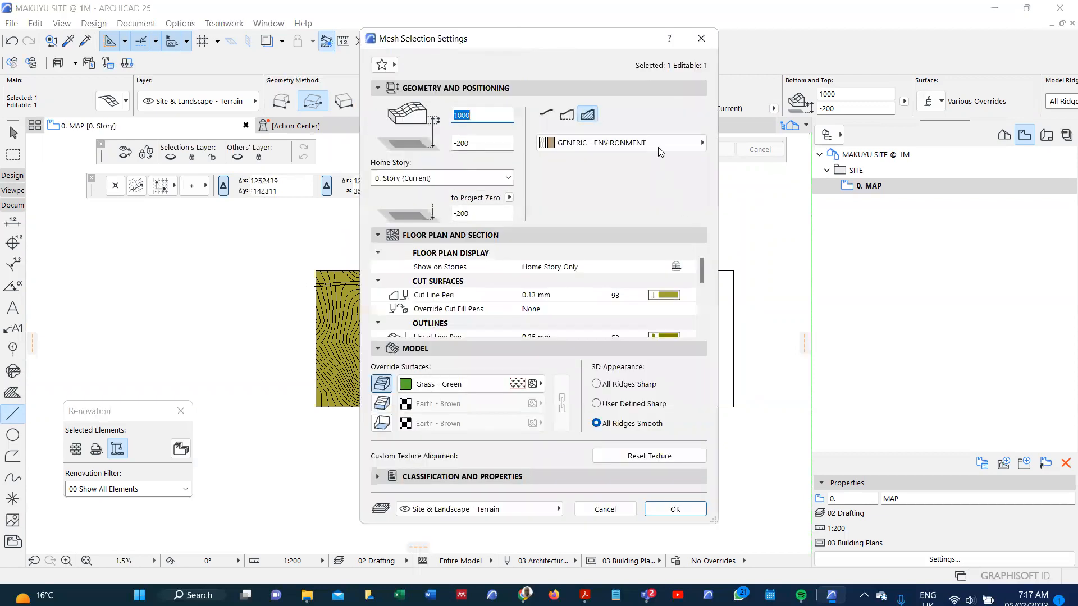
{"action": "left_click", "coordinate": [663, 141]}
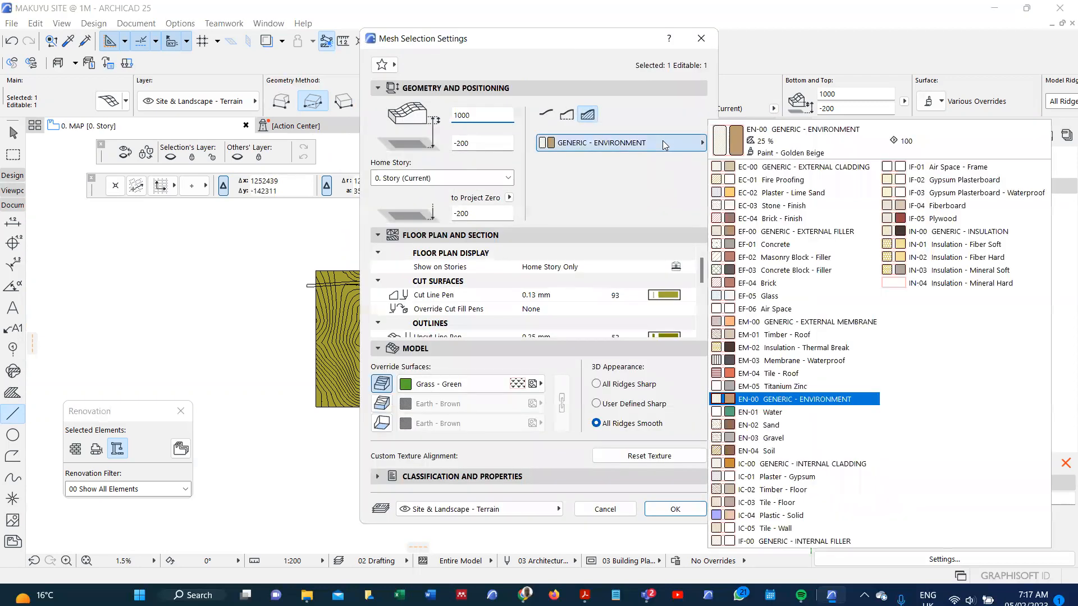
{"action": "left_click", "coordinate": [796, 361]}
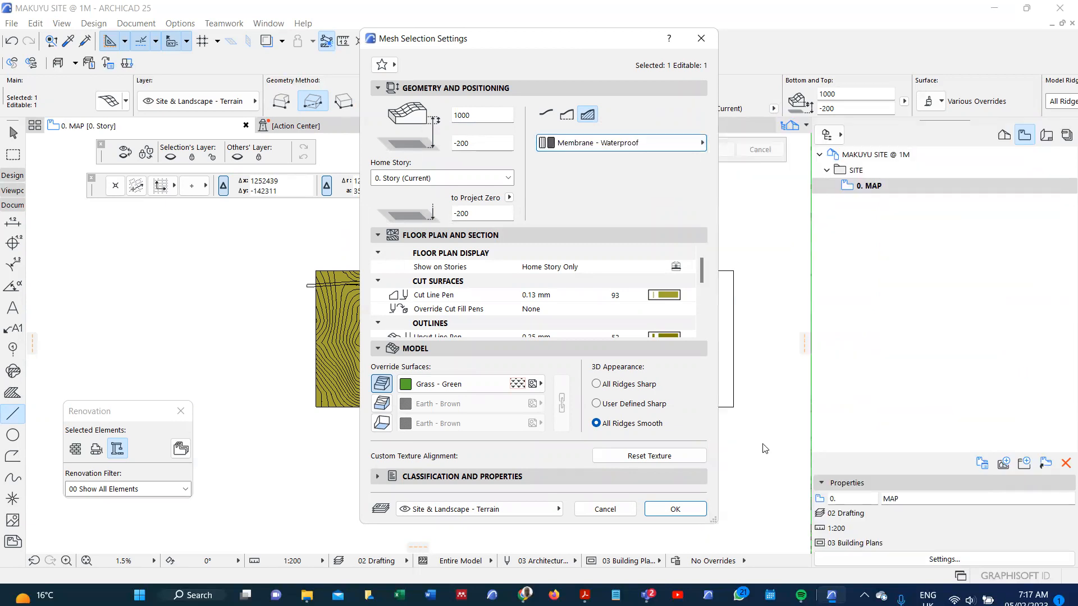
{"action": "left_click", "coordinate": [675, 509]}
{"action": "scroll", "coordinate": [571, 304], "scroll_direction": "up", "scroll_amount": 3}
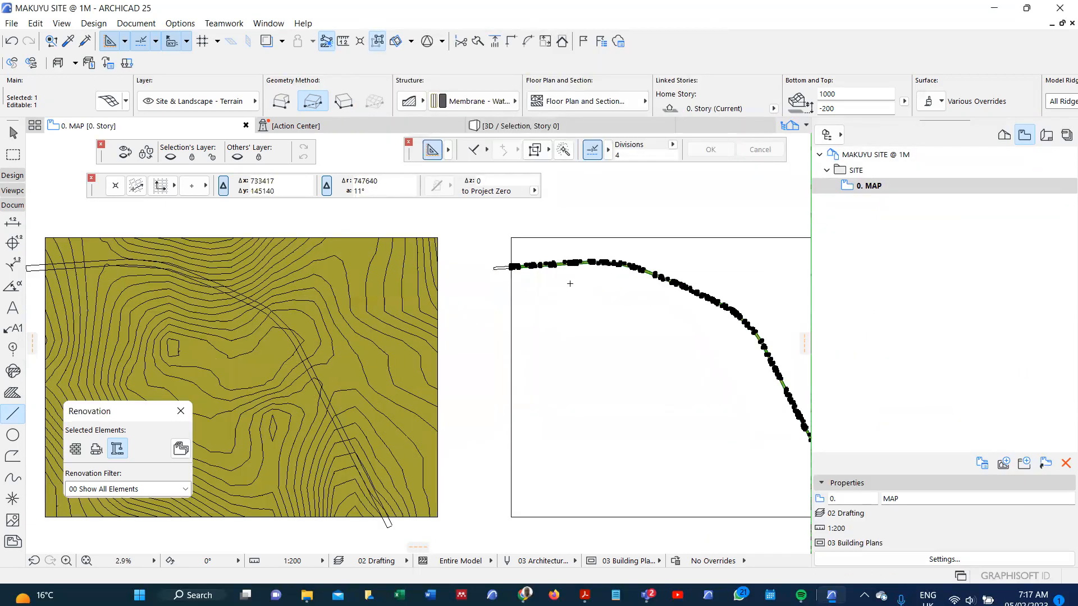
Elevate the selected road mesh by 50
{"action": "scroll", "coordinate": [574, 276], "scroll_direction": "up", "scroll_amount": 3}
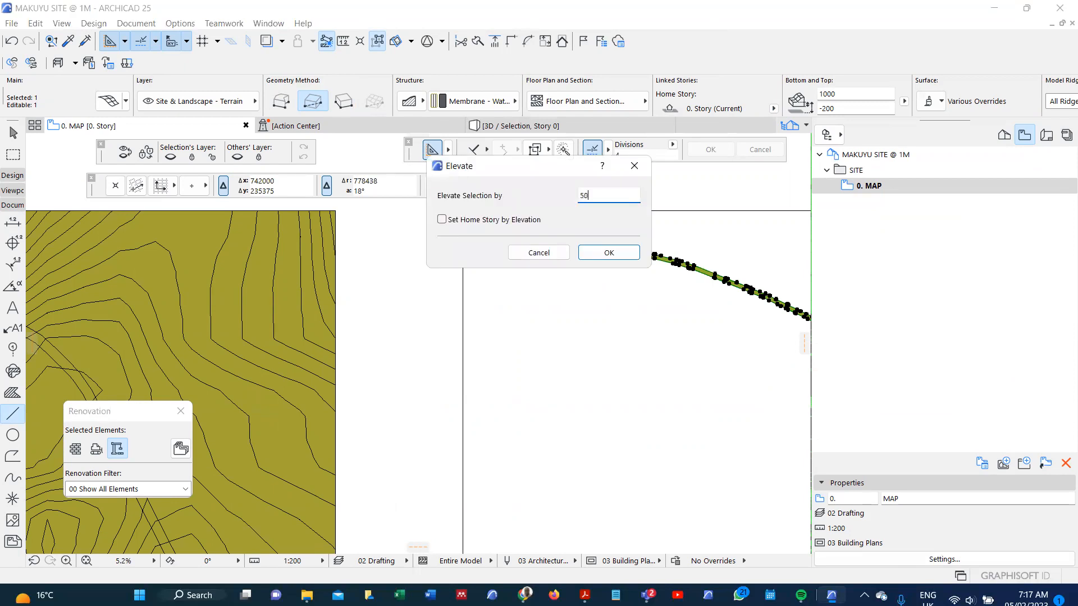
{"action": "left_click", "coordinate": [636, 252]}
Set the road mesh's cover fill to Foreground in its selection settings
{"action": "key", "text": "ctrl+t"}
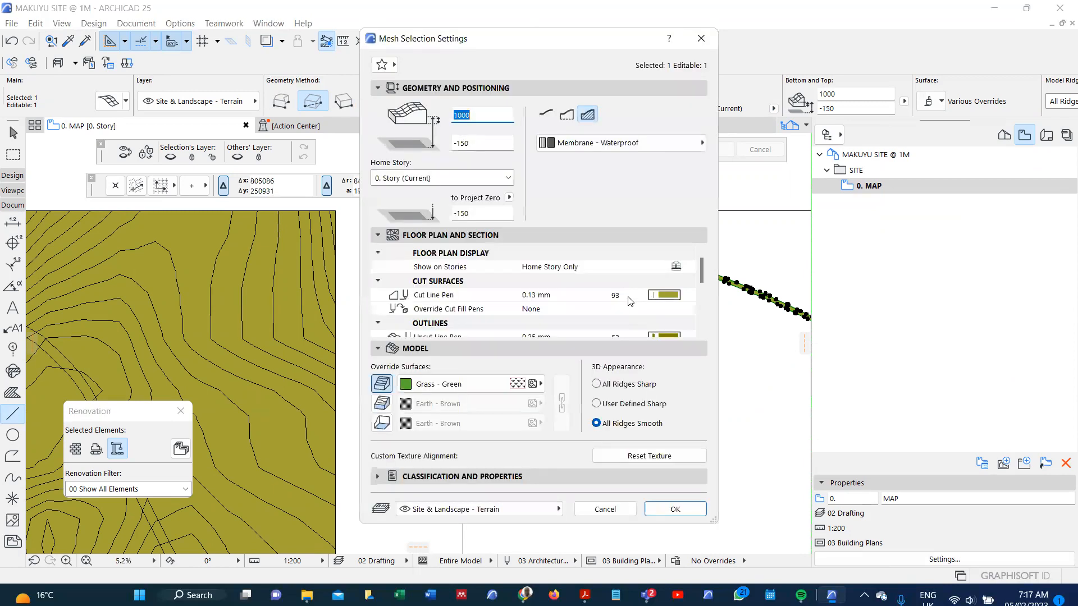
{"action": "scroll", "coordinate": [501, 321], "scroll_direction": "down", "scroll_amount": 1}
{"action": "scroll", "coordinate": [501, 319], "scroll_direction": "down", "scroll_amount": 3}
{"action": "scroll", "coordinate": [505, 311], "scroll_direction": "up", "scroll_amount": 4}
{"action": "scroll", "coordinate": [534, 296], "scroll_direction": "down", "scroll_amount": 2}
{"action": "scroll", "coordinate": [550, 300], "scroll_direction": "down", "scroll_amount": 5}
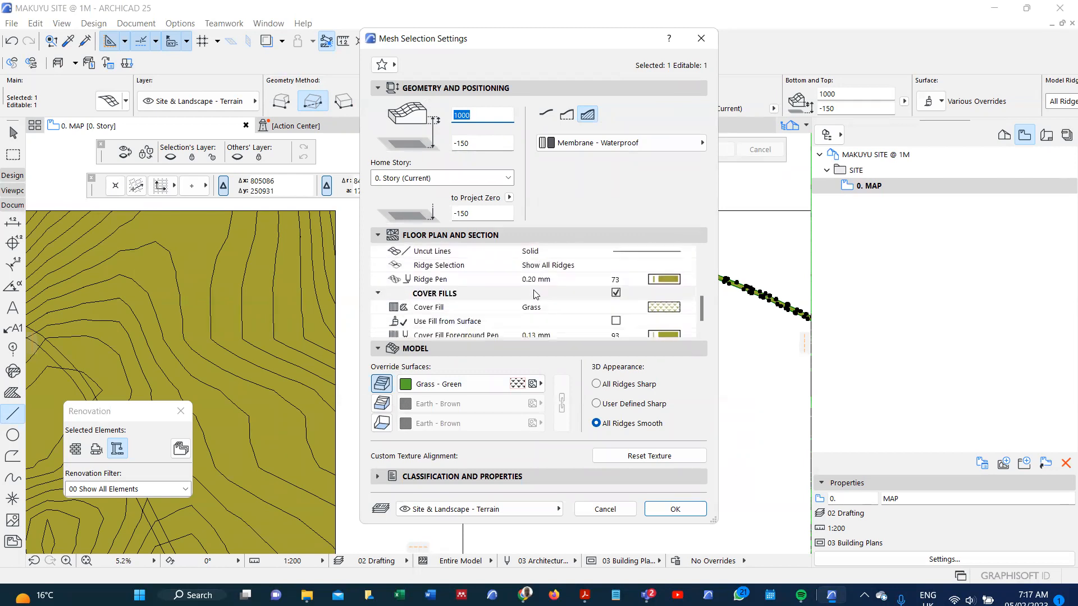
{"action": "scroll", "coordinate": [618, 311], "scroll_direction": "up", "scroll_amount": 2}
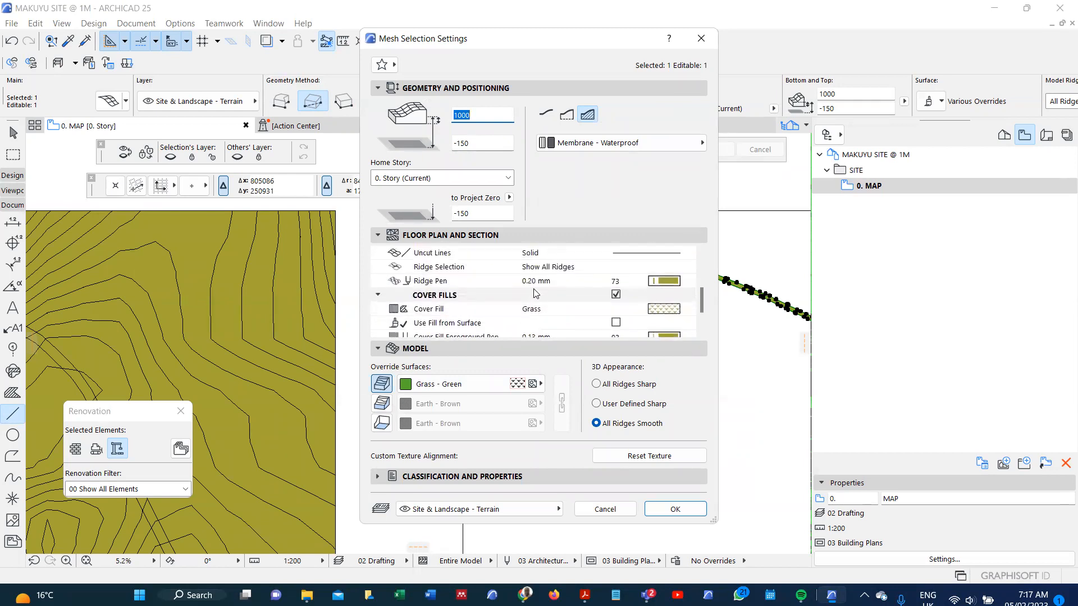
{"action": "left_click", "coordinate": [661, 310]}
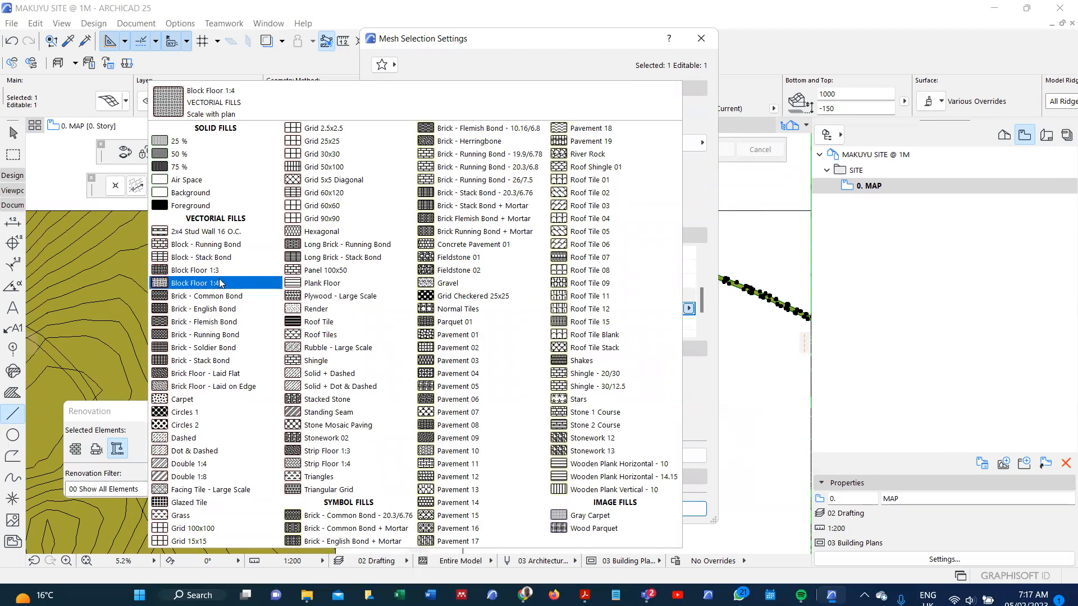
{"action": "left_click", "coordinate": [191, 206]}
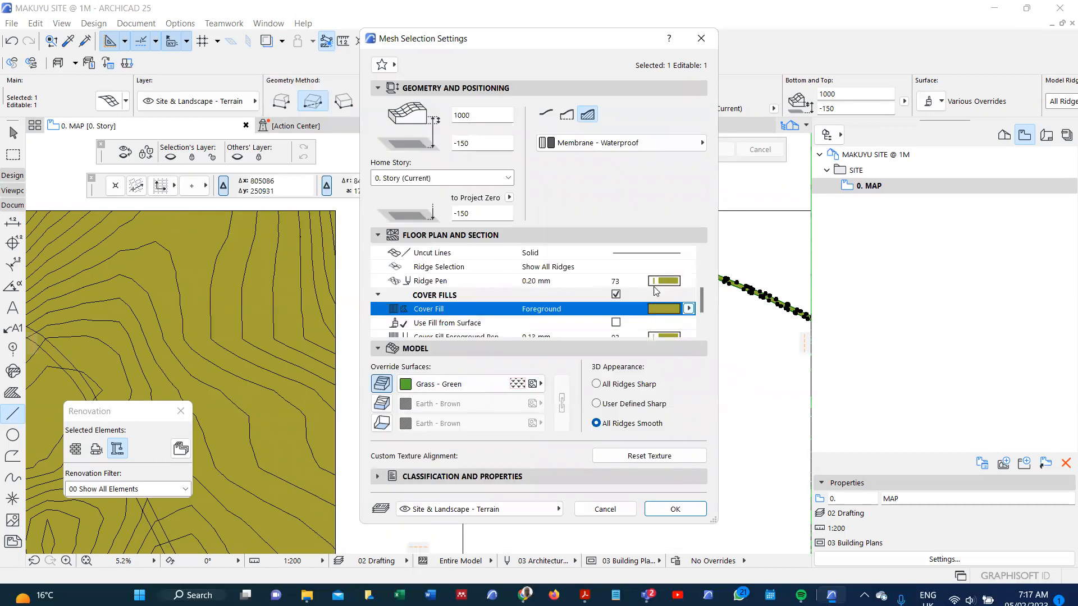
Set the road mesh's cover fill foreground pen to pen 1 and apply the mesh settings
{"action": "left_click", "coordinate": [691, 312]}
{"action": "left_click", "coordinate": [694, 326]}
{"action": "scroll", "coordinate": [683, 296], "scroll_direction": "down", "scroll_amount": 3}
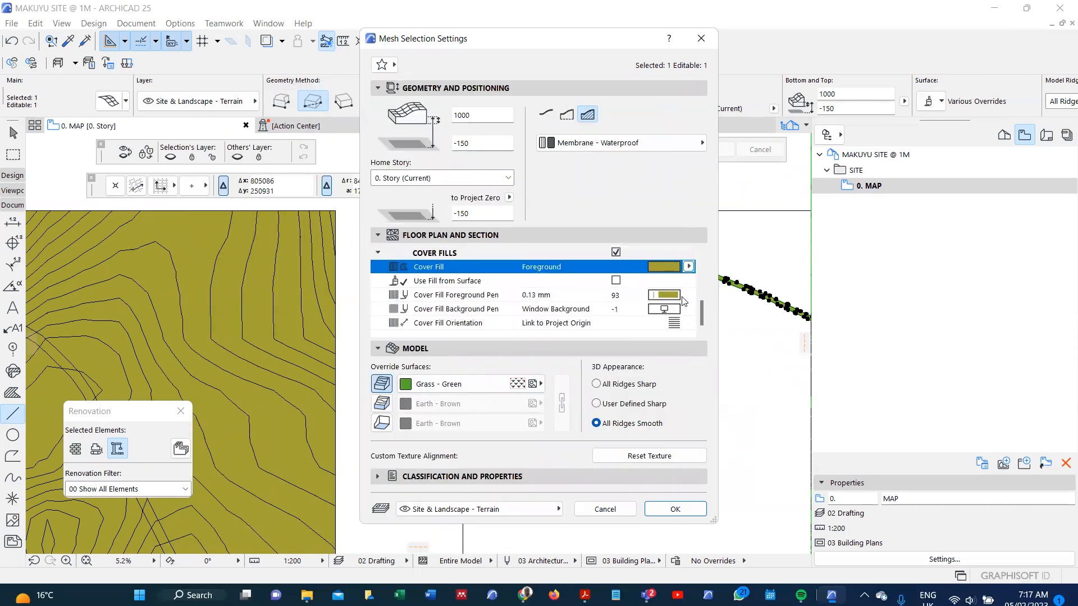
{"action": "left_click", "coordinate": [681, 296]}
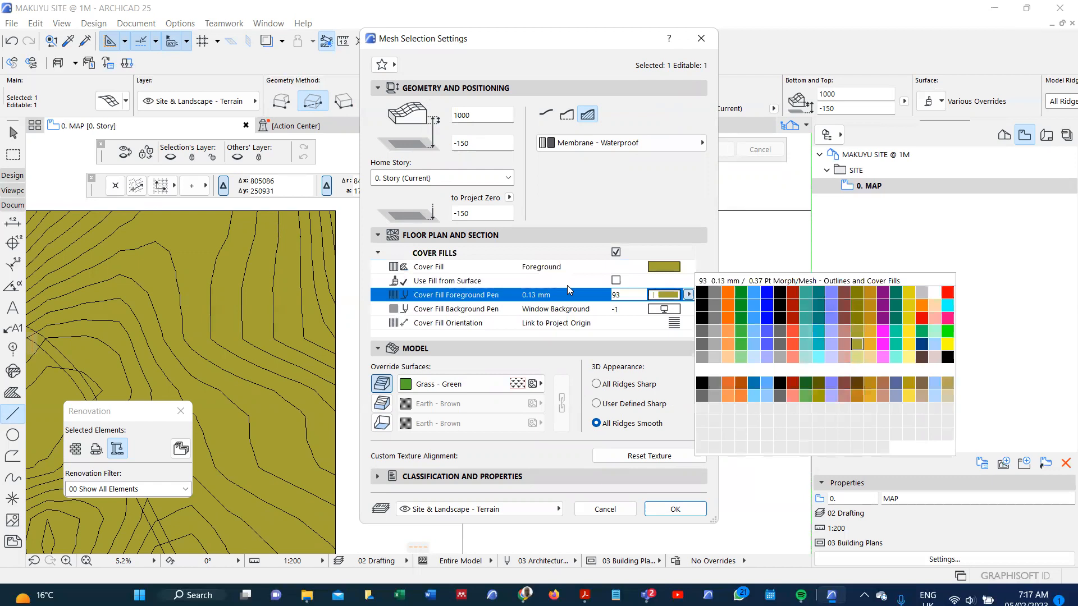
{"action": "left_click", "coordinate": [702, 294]}
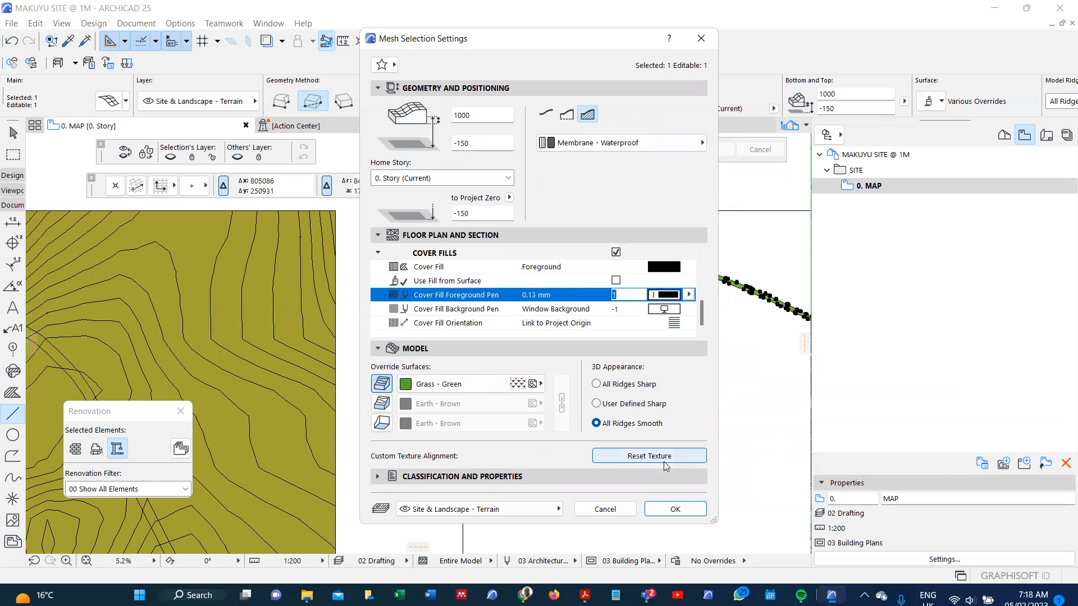
{"action": "left_click", "coordinate": [676, 510]}
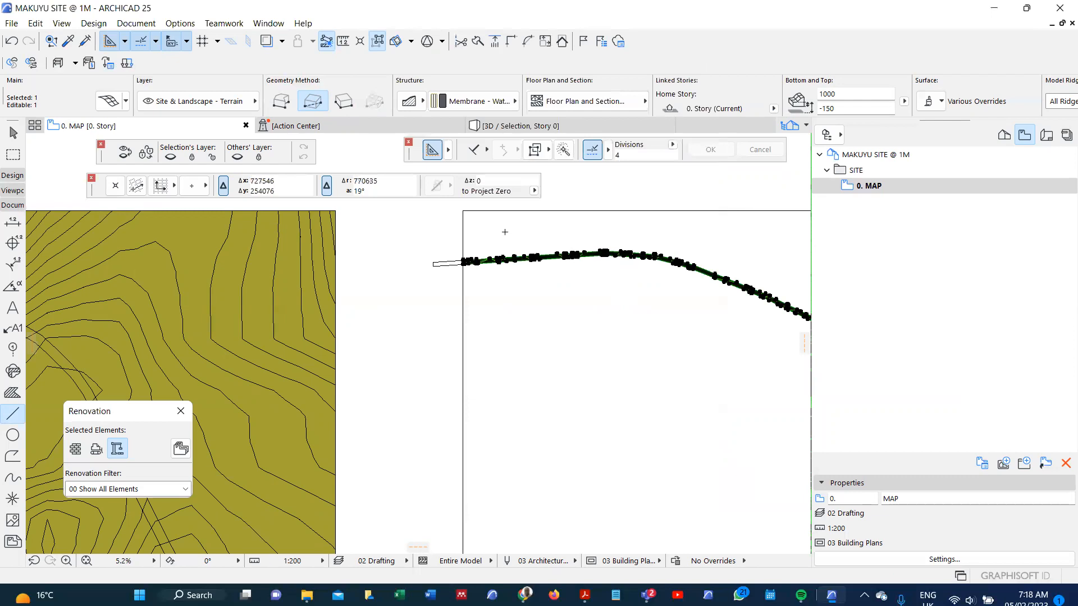
Move the road mesh 1000000 at 180° onto the original terrain mesh
{"action": "scroll", "coordinate": [475, 248], "scroll_direction": "up", "scroll_amount": 3}
{"action": "scroll", "coordinate": [590, 233], "scroll_direction": "down", "scroll_amount": 4}
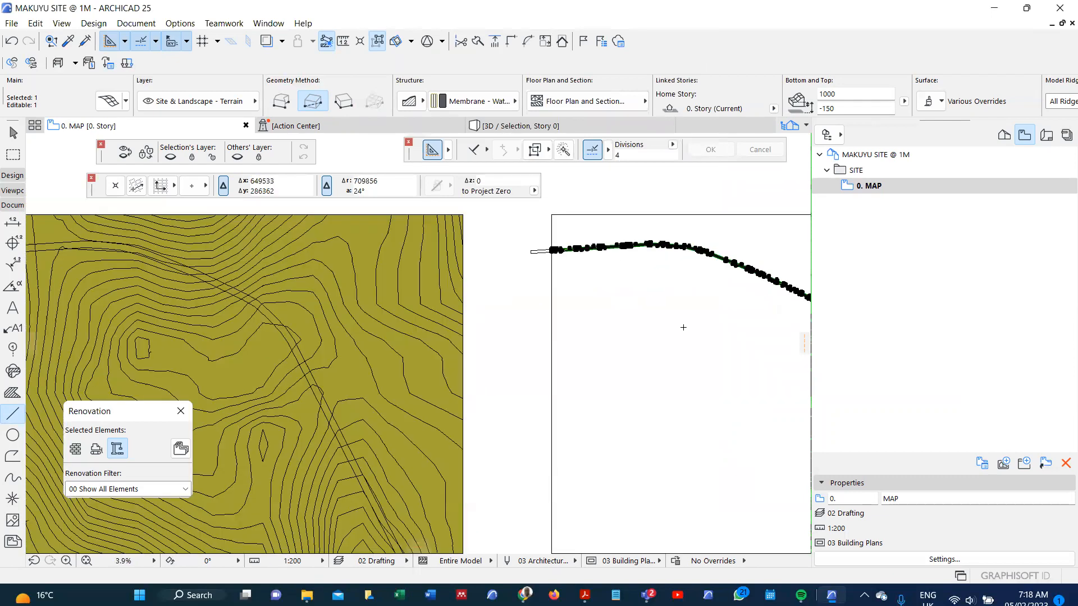
{"action": "key", "text": "ctrl+d"}
{"action": "left_click", "coordinate": [713, 340]}
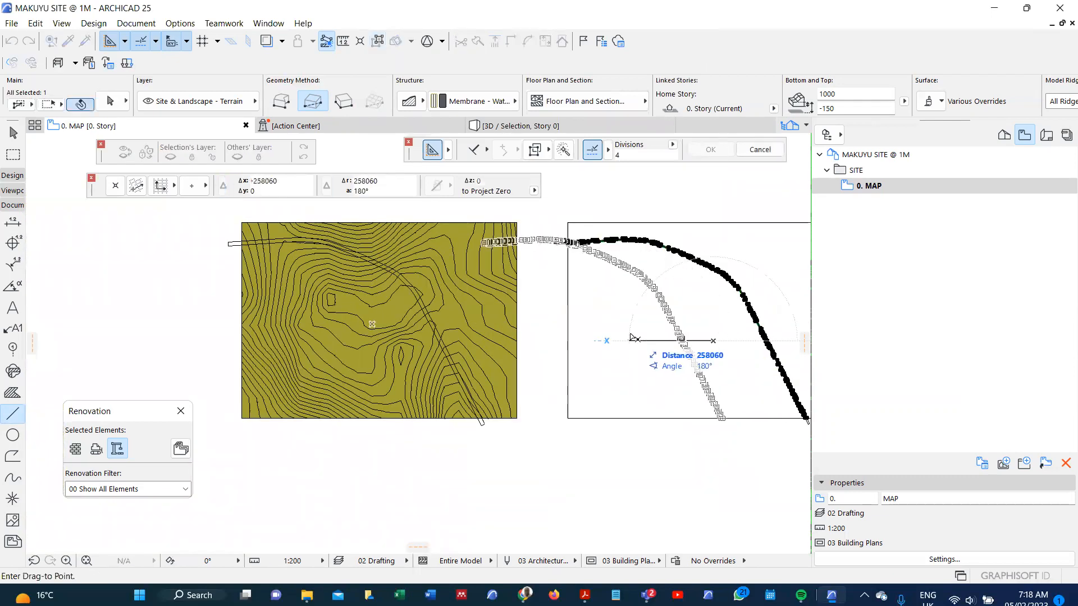
{"action": "type", "text": "1000000"}
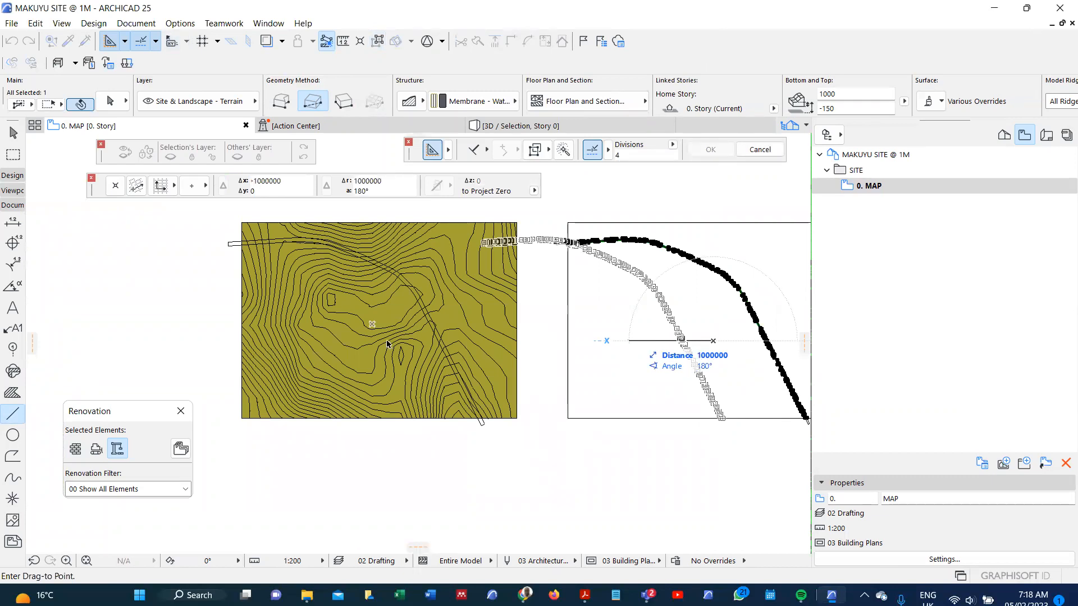
{"action": "key", "text": "Return"}
Select the road and terrain meshes at the site's west edge and examine both together in 3D
{"action": "scroll", "coordinate": [236, 239], "scroll_direction": "up", "scroll_amount": 1}
{"action": "scroll", "coordinate": [237, 239], "scroll_direction": "up", "scroll_amount": 5}
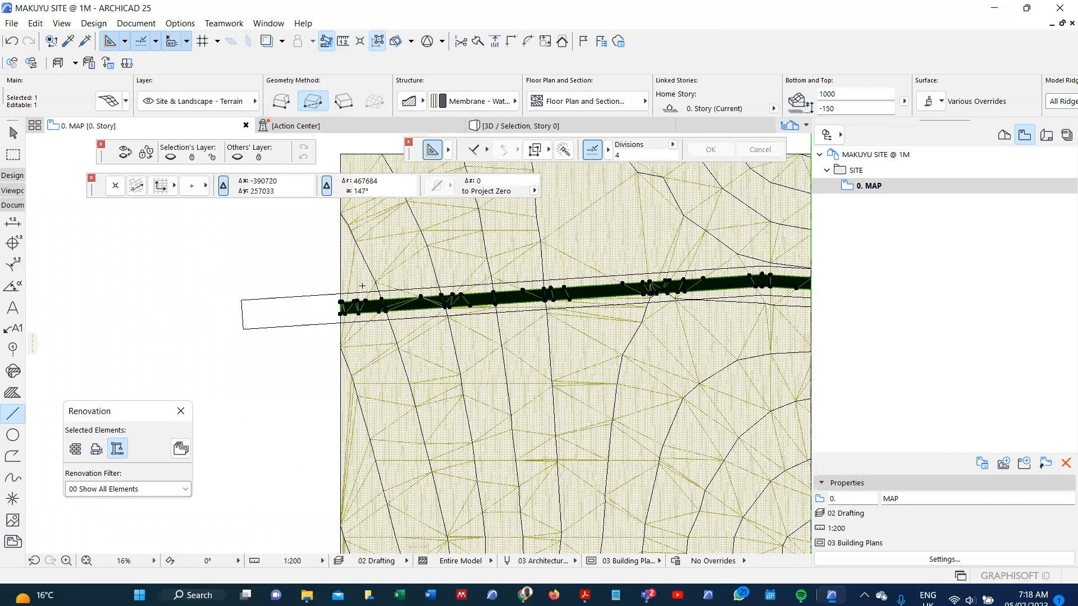
{"action": "scroll", "coordinate": [356, 307], "scroll_direction": "down", "scroll_amount": 3}
{"action": "scroll", "coordinate": [357, 299], "scroll_direction": "up", "scroll_amount": 2}
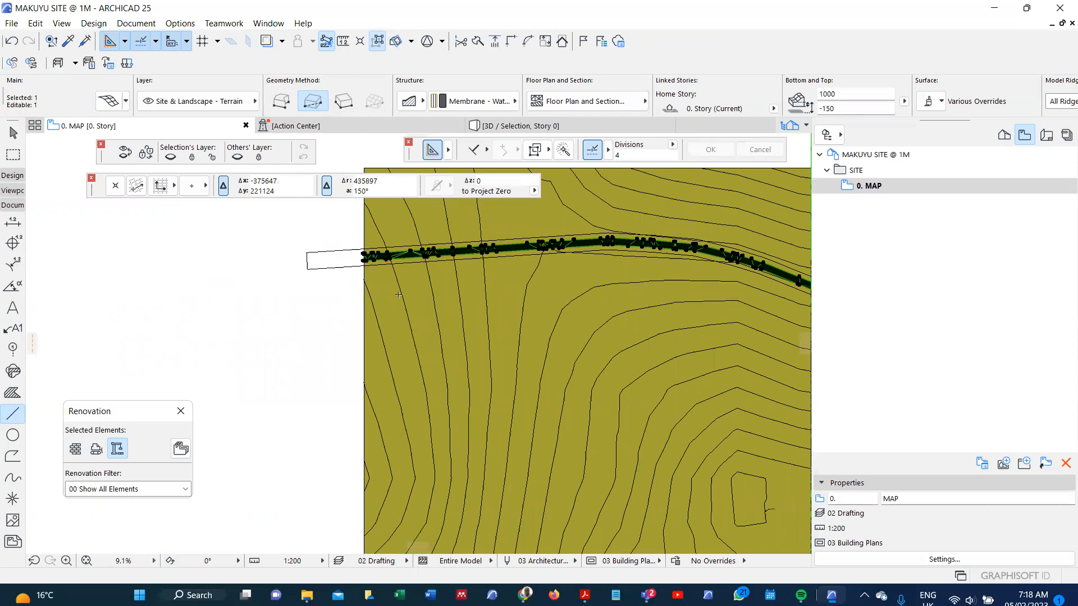
{"action": "scroll", "coordinate": [357, 299], "scroll_direction": "up", "scroll_amount": 1}
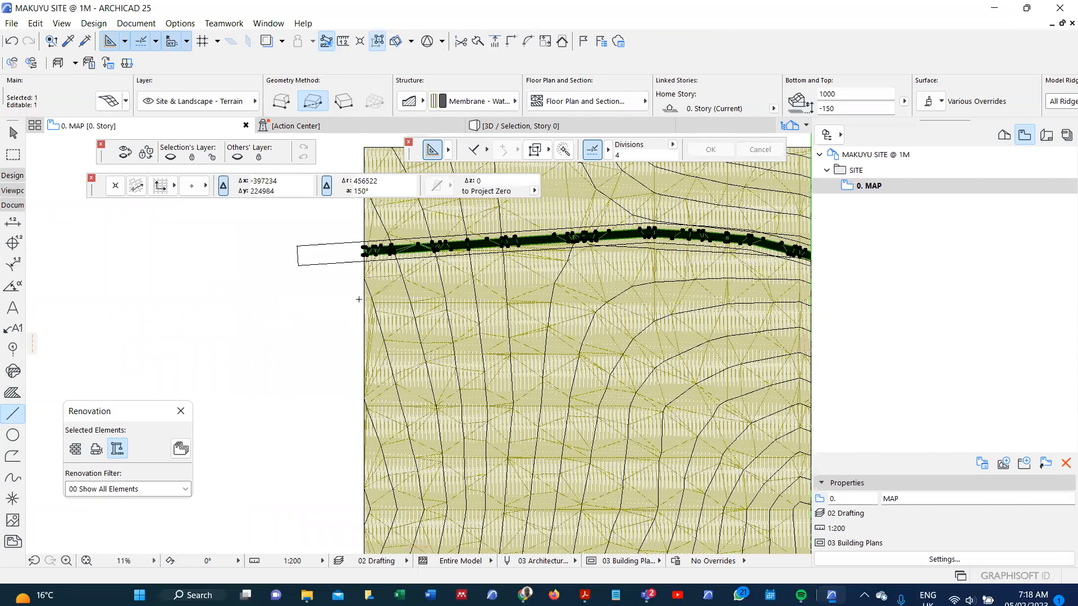
{"action": "scroll", "coordinate": [363, 303], "scroll_direction": "up", "scroll_amount": 2}
{"action": "scroll", "coordinate": [370, 313], "scroll_direction": "up", "scroll_amount": 1}
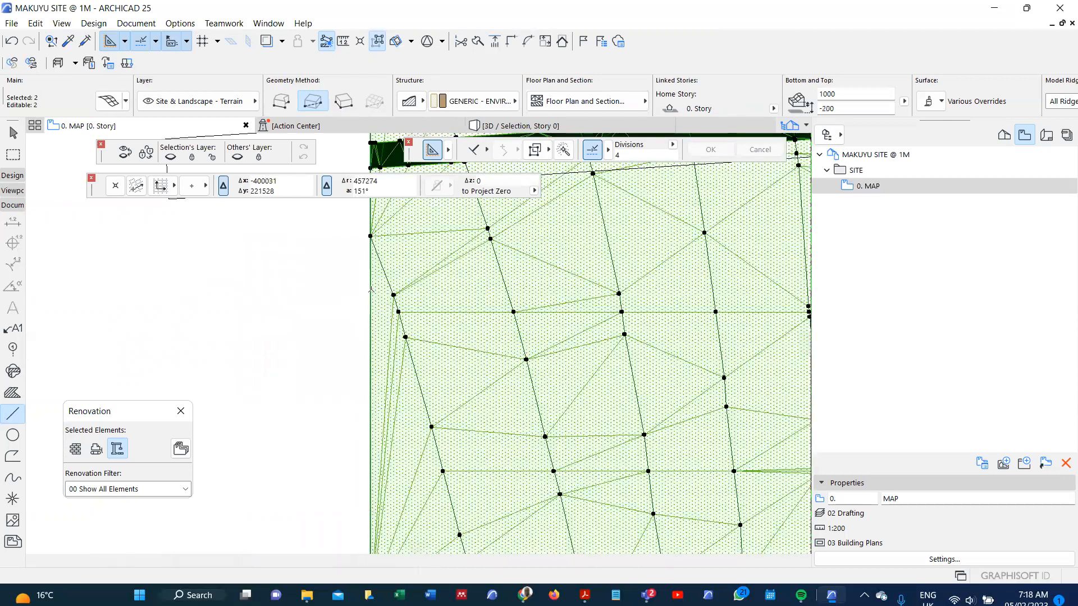
{"action": "key", "text": "Delete"}
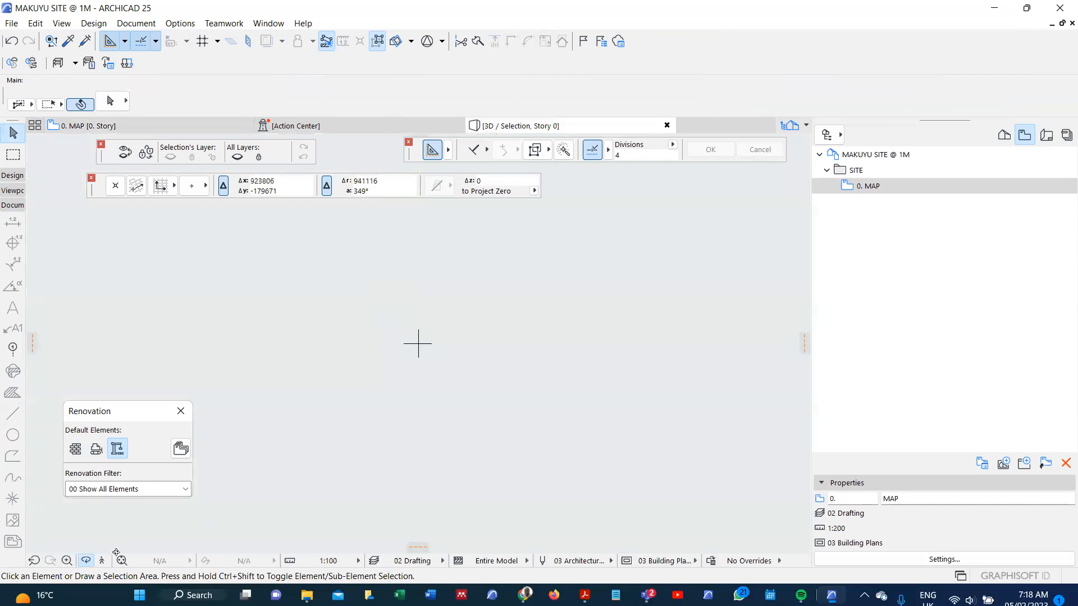
{"action": "left_click", "coordinate": [122, 561]}
{"action": "scroll", "coordinate": [416, 314], "scroll_direction": "up", "scroll_amount": 6}
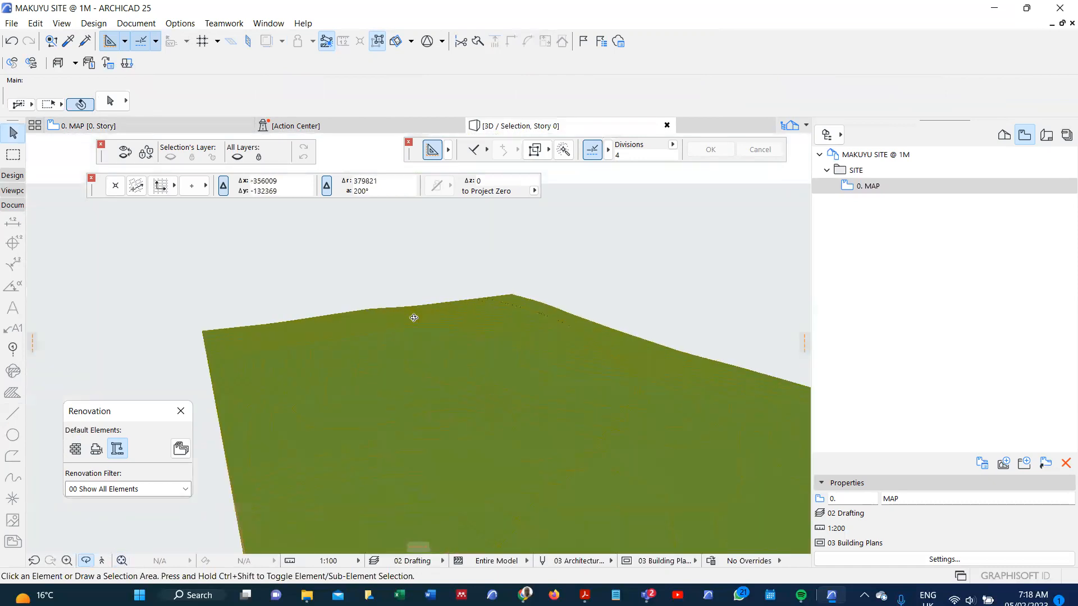
{"action": "scroll", "coordinate": [420, 308], "scroll_direction": "down", "scroll_amount": 5}
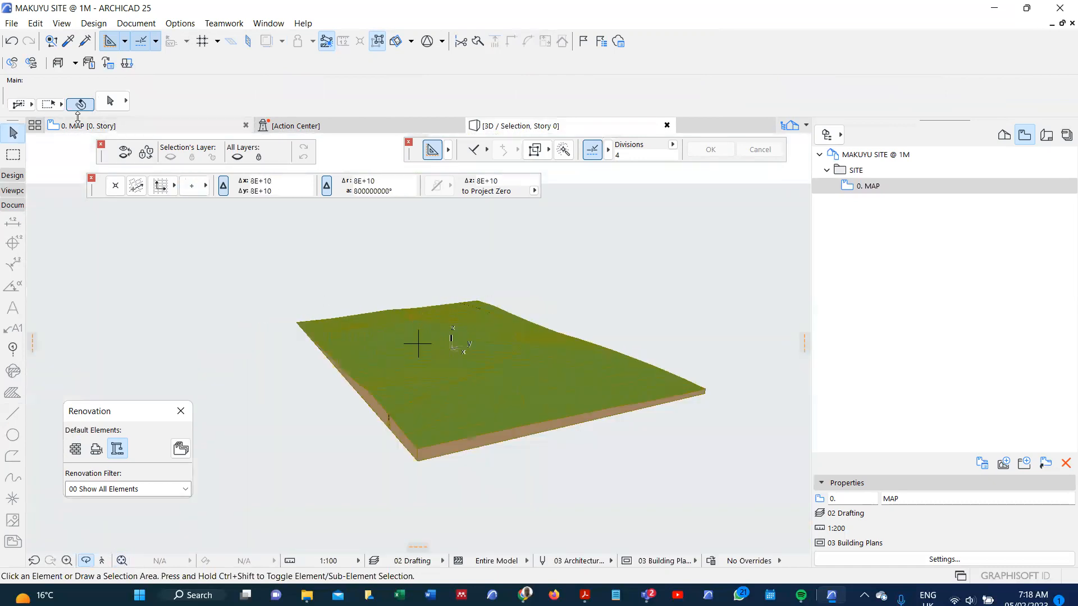
Draw a vertical section line on the floor plan across the road near its west end, looking east
{"action": "key", "text": "F2"}
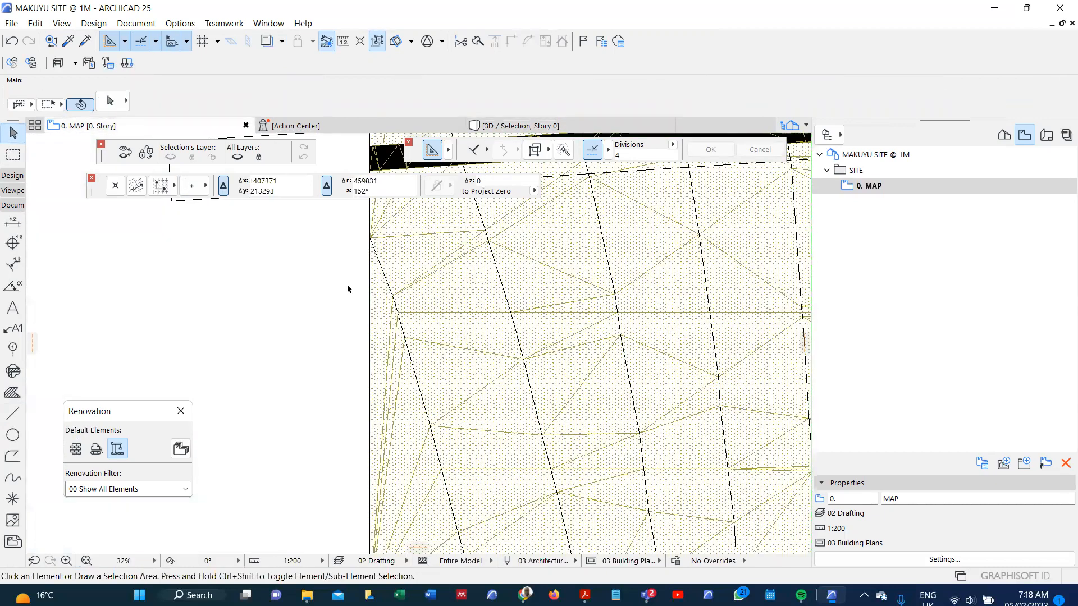
{"action": "scroll", "coordinate": [347, 289], "scroll_direction": "down", "scroll_amount": 4}
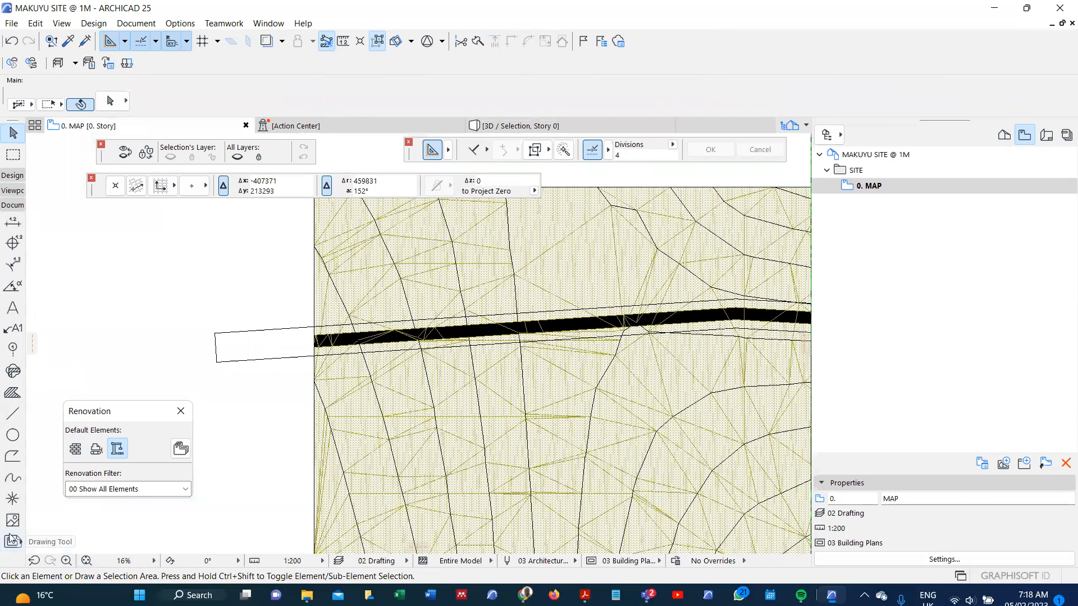
{"action": "left_click", "coordinate": [16, 175]}
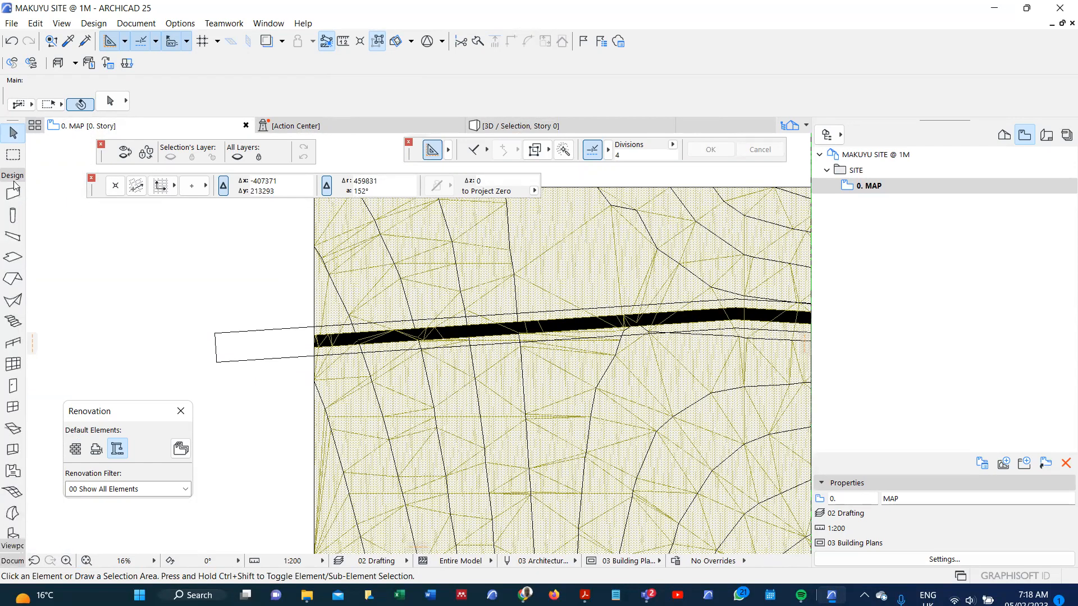
{"action": "left_click", "coordinate": [14, 177]}
{"action": "left_click", "coordinate": [14, 193]}
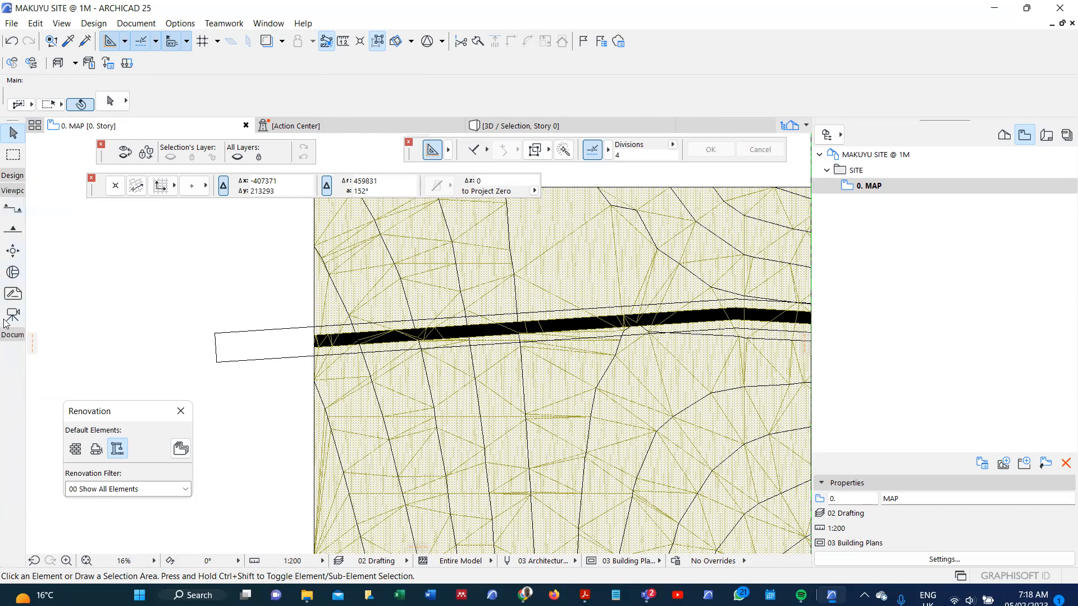
{"action": "left_click", "coordinate": [14, 209]}
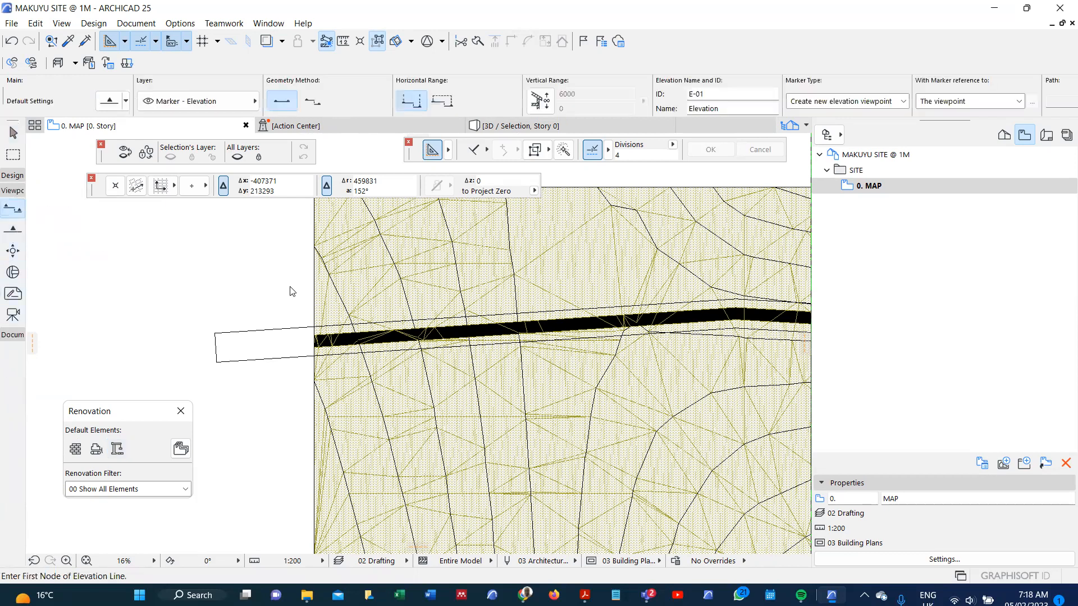
{"action": "left_click", "coordinate": [403, 390]}
{"action": "scroll", "coordinate": [404, 390], "scroll_direction": "up", "scroll_amount": 2}
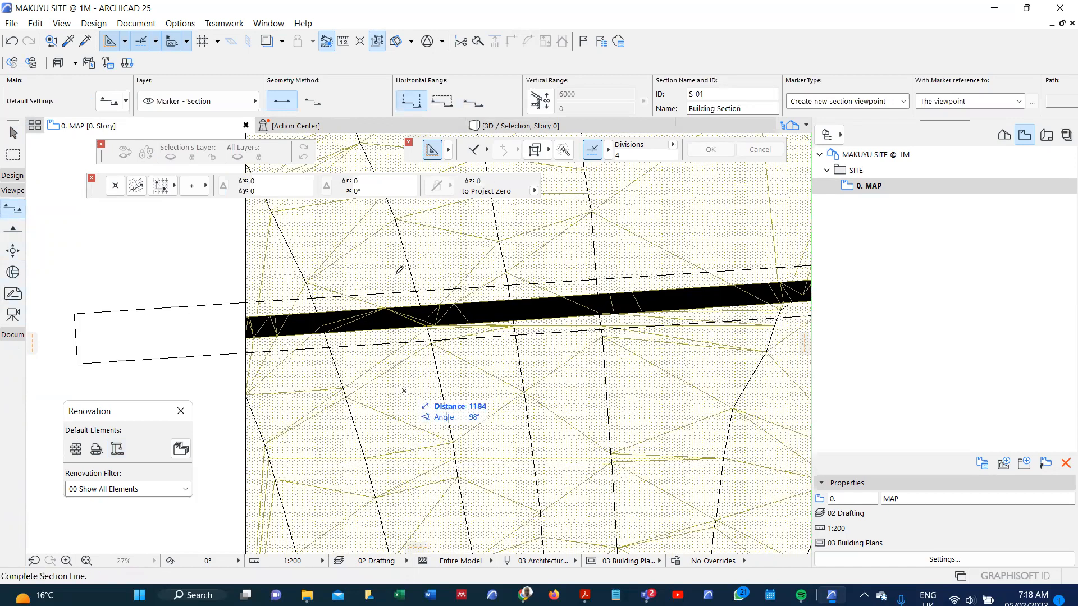
{"action": "left_click", "coordinate": [404, 257]}
{"action": "left_click", "coordinate": [406, 267]}
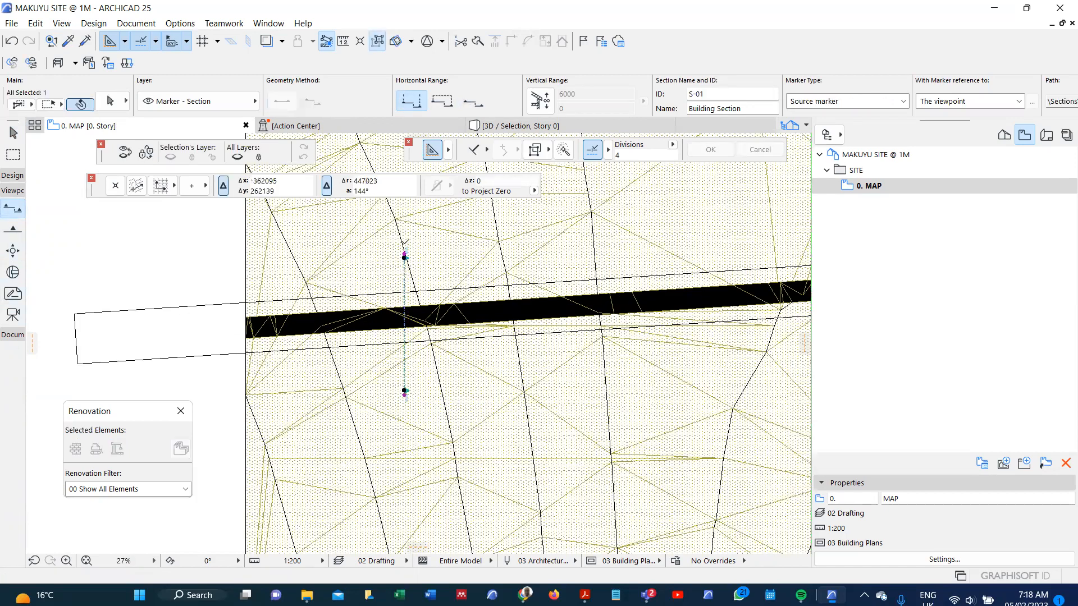
Set the section's horizontal range to zero depth and open it to examine the road's edge against the terrain
{"action": "left_click", "coordinate": [473, 102]}
{"action": "right_click", "coordinate": [197, 216]}
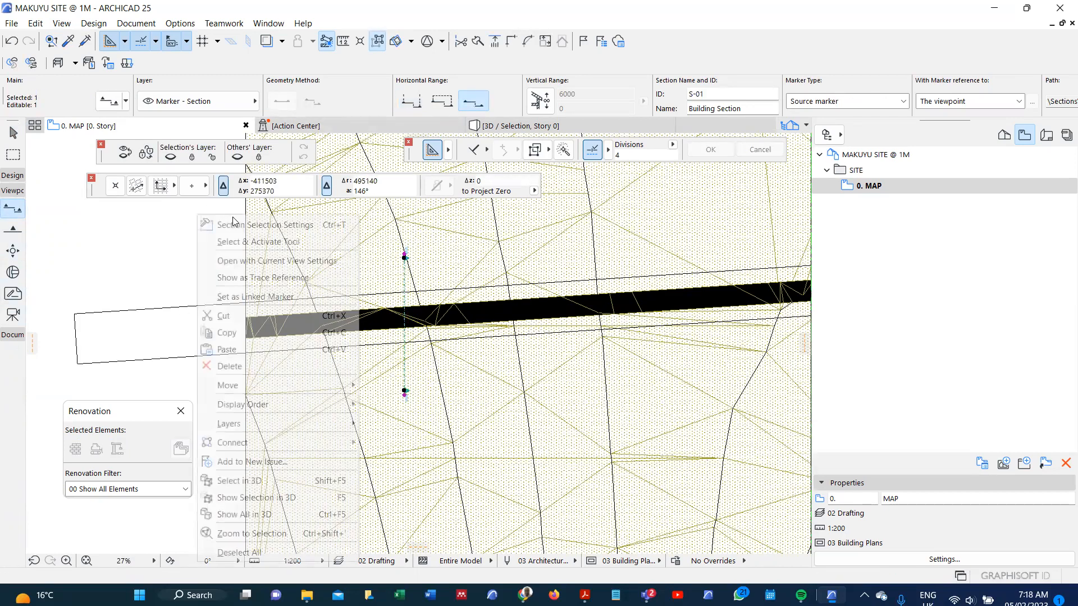
{"action": "left_click", "coordinate": [254, 262]}
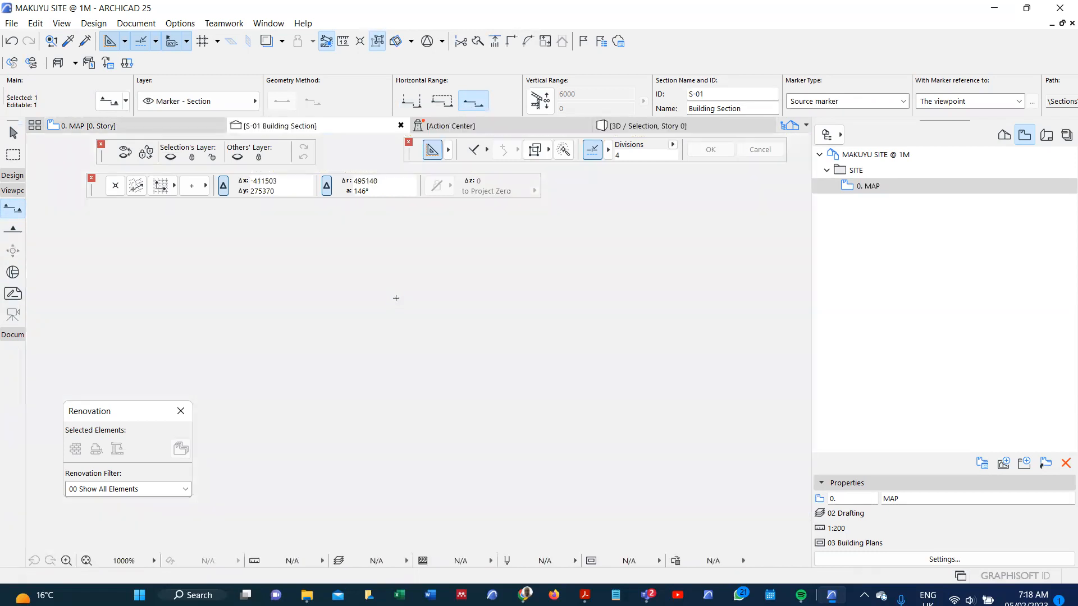
{"action": "scroll", "coordinate": [399, 297], "scroll_direction": "up", "scroll_amount": 5}
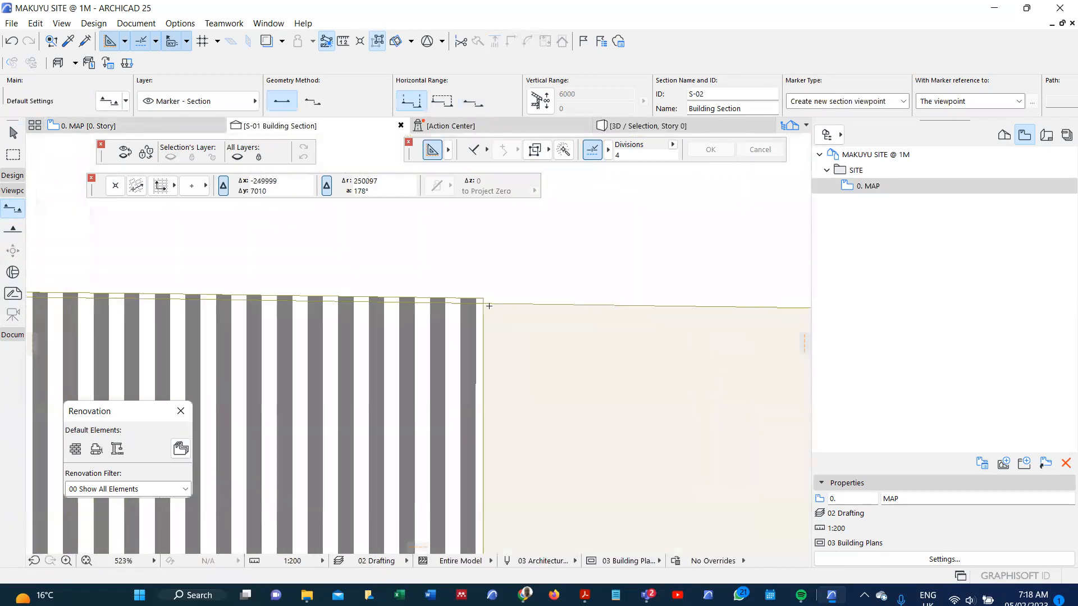
{"action": "scroll", "coordinate": [489, 306], "scroll_direction": "up", "scroll_amount": 4}
{"action": "scroll", "coordinate": [465, 309], "scroll_direction": "down", "scroll_amount": 6}
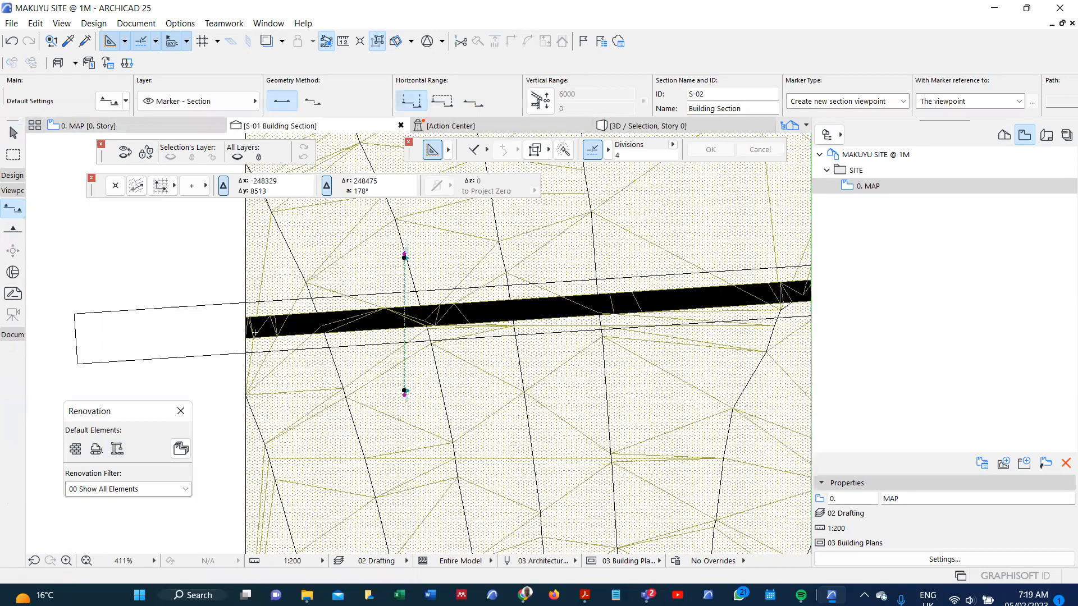
Turn off the Grass - Green surface override of the road mesh on the floor plan
{"action": "key", "text": "Escape"}
{"action": "scroll", "coordinate": [265, 338], "scroll_direction": "up", "scroll_amount": 1}
{"action": "scroll", "coordinate": [270, 341], "scroll_direction": "up", "scroll_amount": 2}
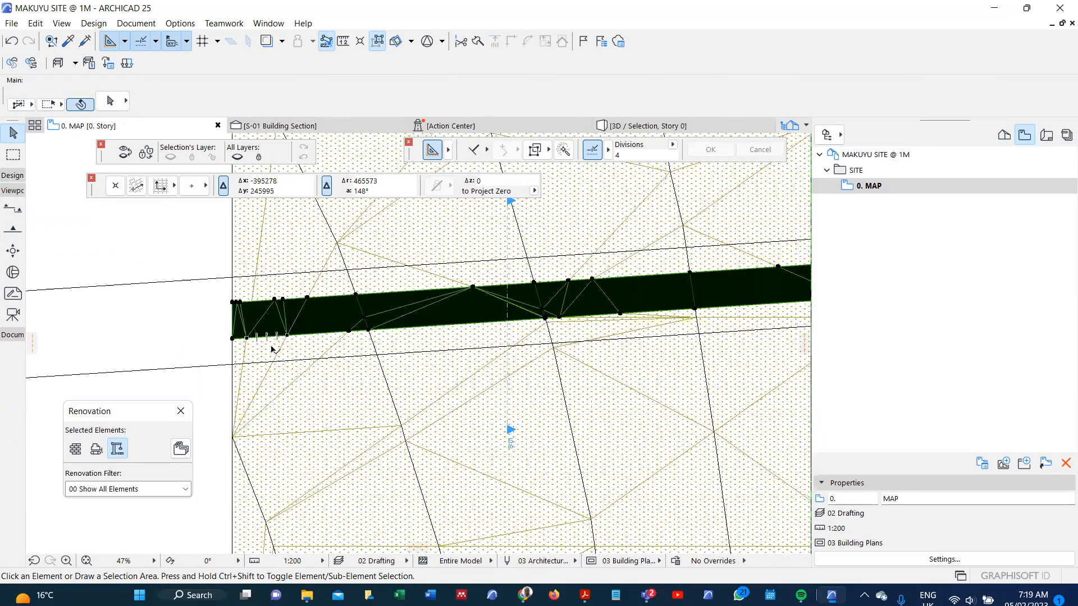
{"action": "double_click", "coordinate": [355, 314]}
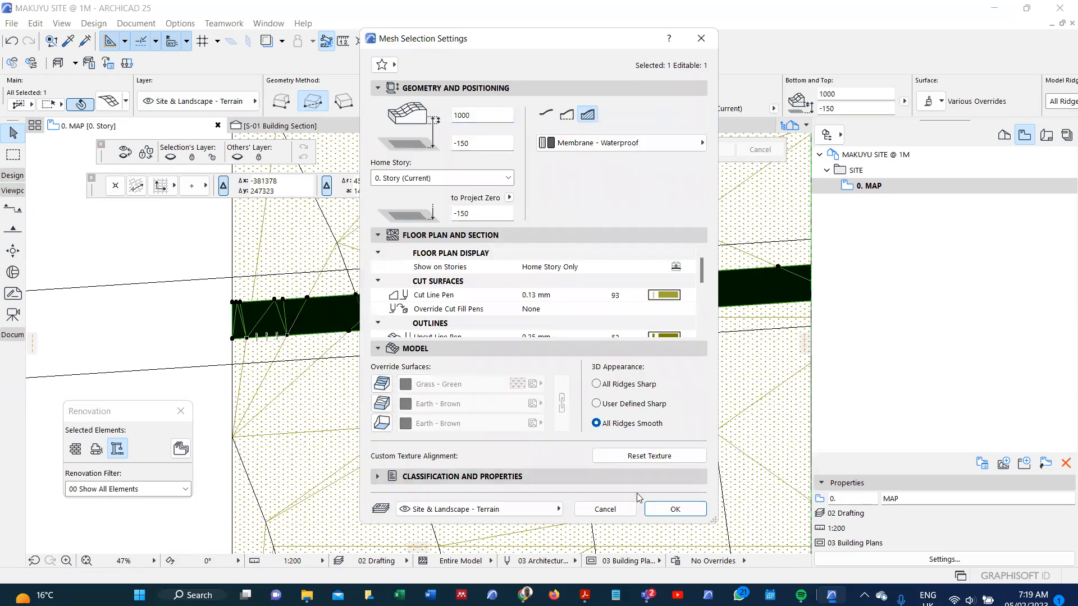
{"action": "left_click", "coordinate": [676, 509]}
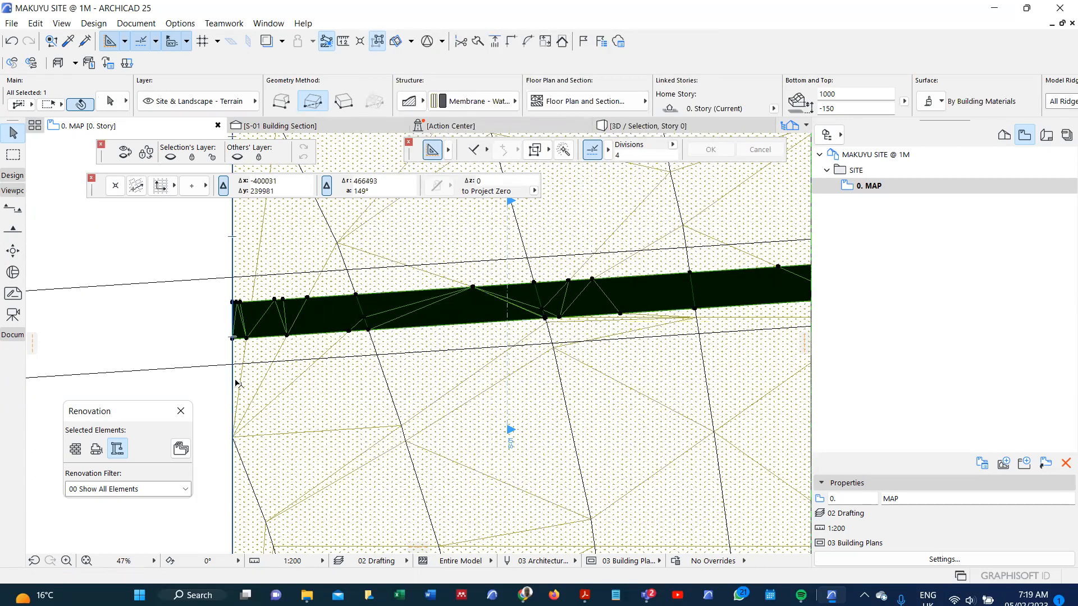
Show the road and terrain meshes together in 3D and examine the road's end face at the site's west edge
{"action": "left_click", "coordinate": [331, 398], "text": "shift"}
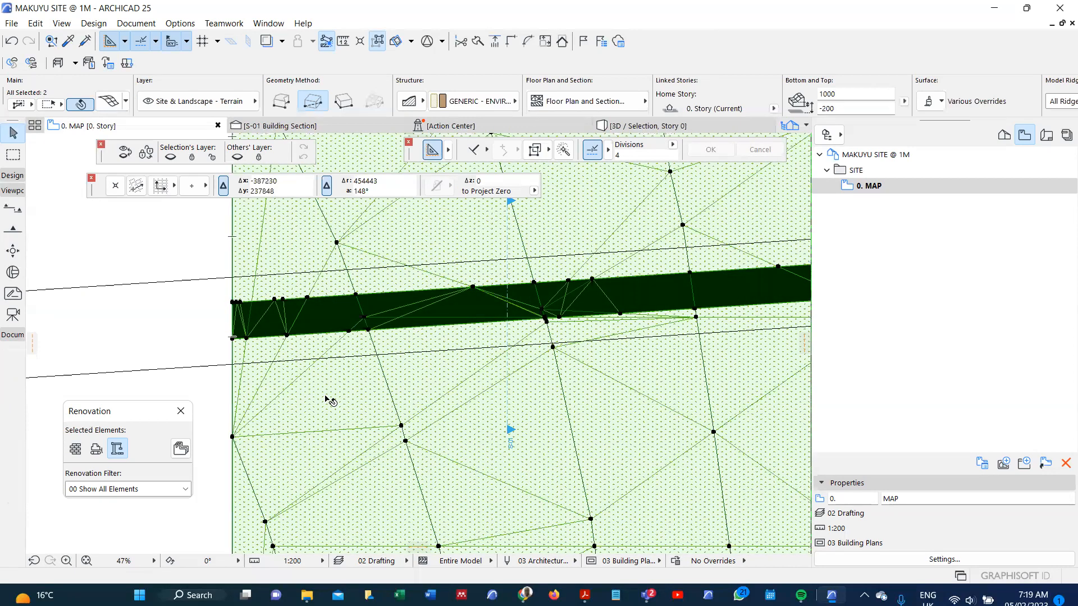
{"action": "key", "text": "F5"}
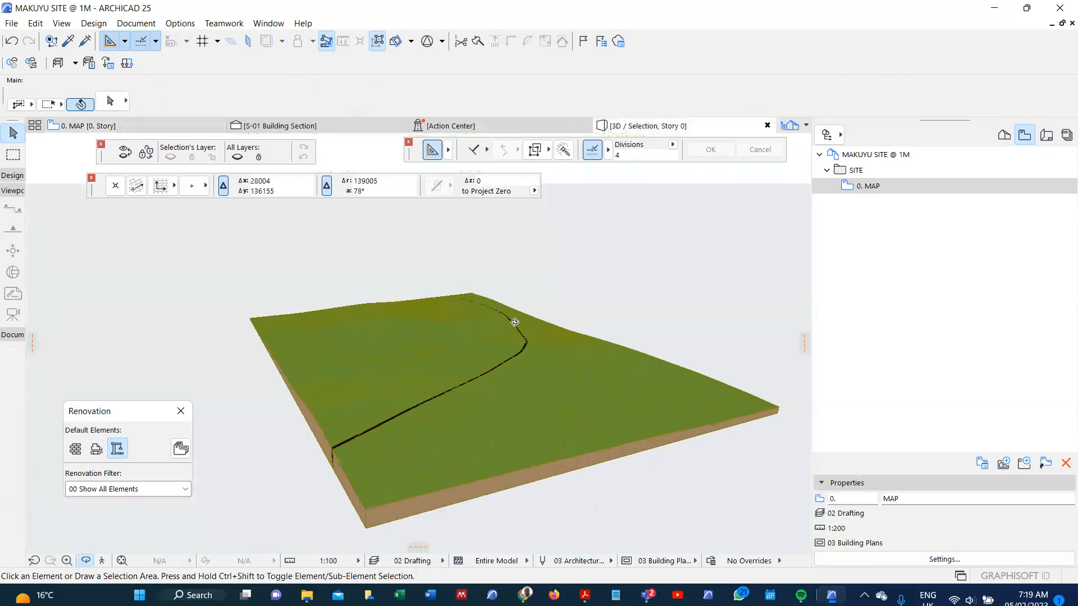
{"action": "scroll", "coordinate": [515, 322], "scroll_direction": "up", "scroll_amount": 6}
{"action": "scroll", "coordinate": [473, 318], "scroll_direction": "up", "scroll_amount": 6}
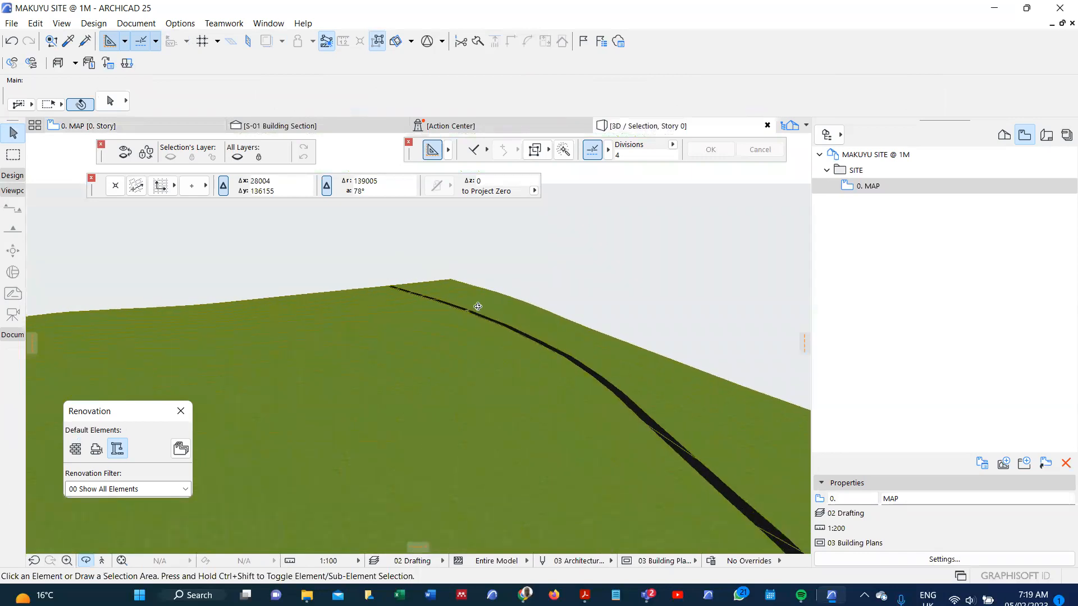
{"action": "scroll", "coordinate": [531, 303], "scroll_direction": "down", "scroll_amount": 8}
{"action": "scroll", "coordinate": [429, 471], "scroll_direction": "up", "scroll_amount": 8}
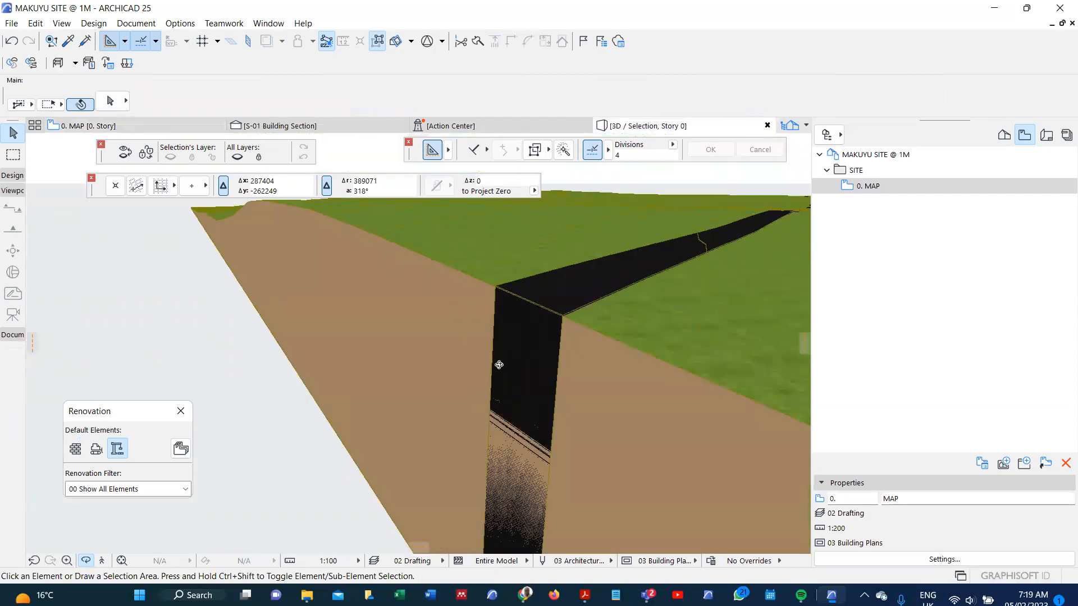
{"action": "scroll", "coordinate": [554, 311], "scroll_direction": "up", "scroll_amount": 3}
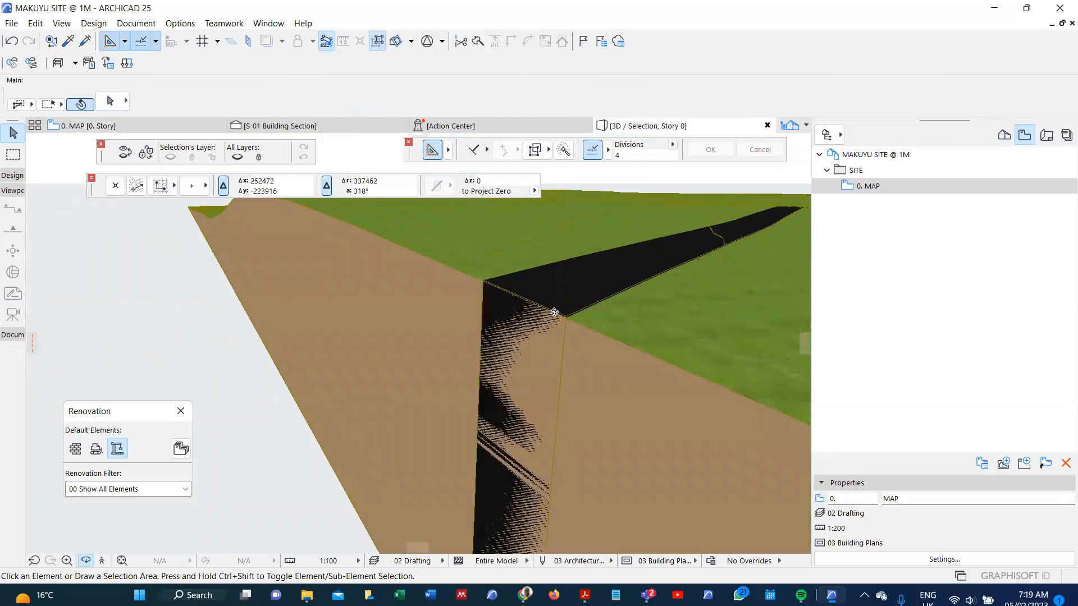
{"action": "middle_click_drag", "start_coordinate": [555, 312], "coordinate": [537, 310], "text": "shift"}
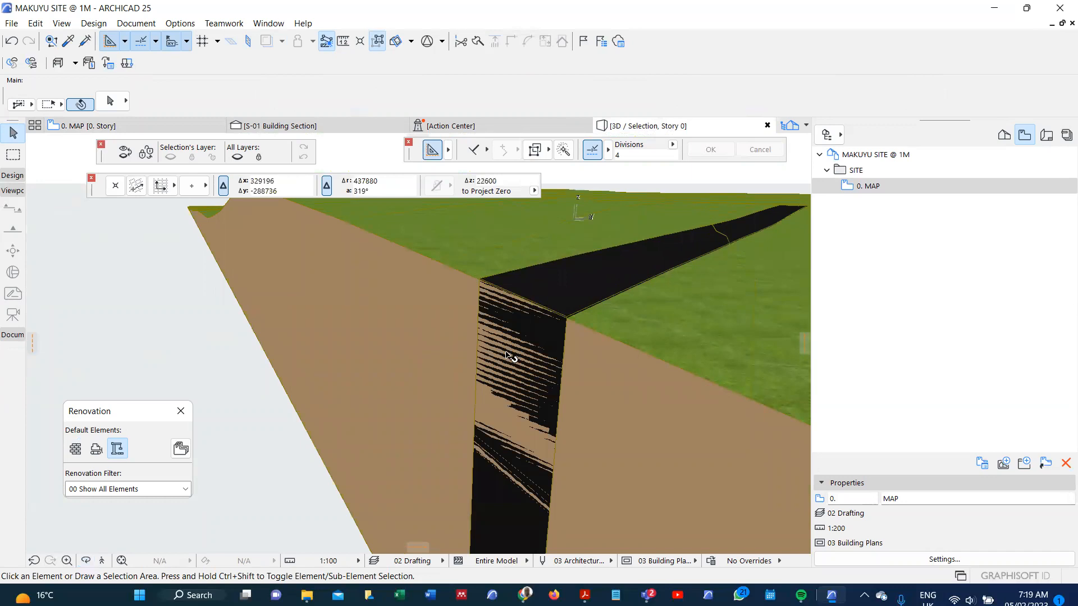
In the building section, subtract the terrain mesh from the road mesh with Solid Element Operations, keeping the road's own surface attributes
{"action": "key", "text": "ctrl+Tab"}
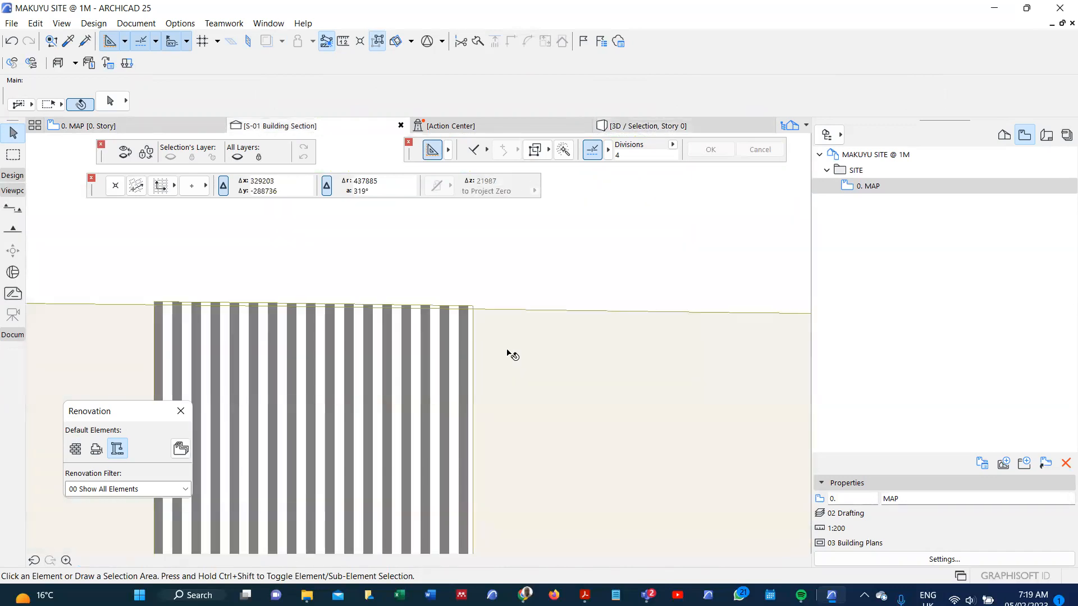
{"action": "scroll", "coordinate": [472, 306], "scroll_direction": "up", "scroll_amount": 5}
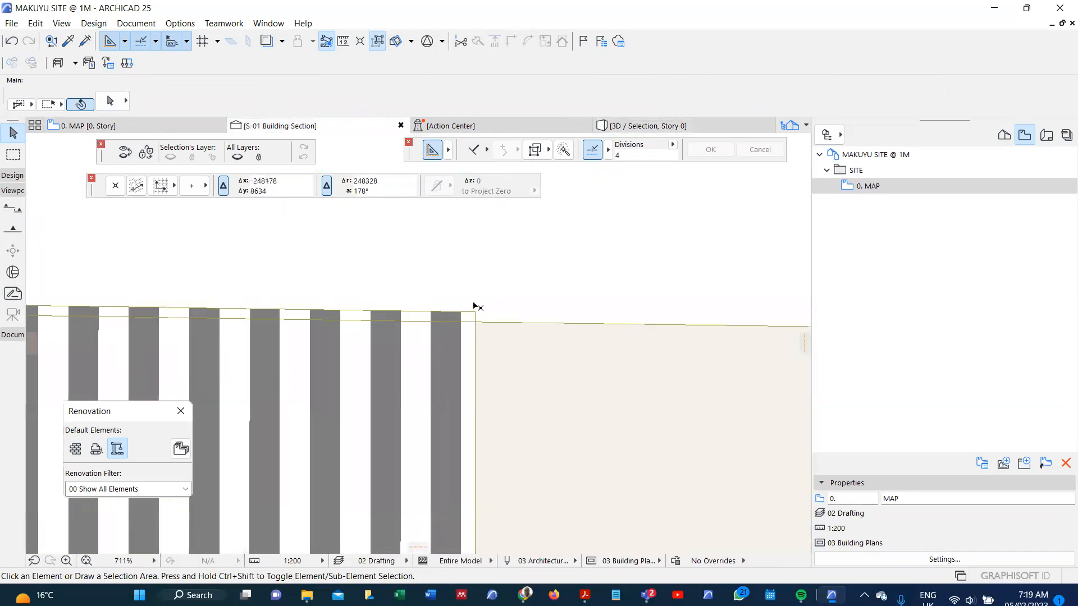
{"action": "left_click", "coordinate": [473, 307]}
{"action": "right_click", "coordinate": [472, 307]}
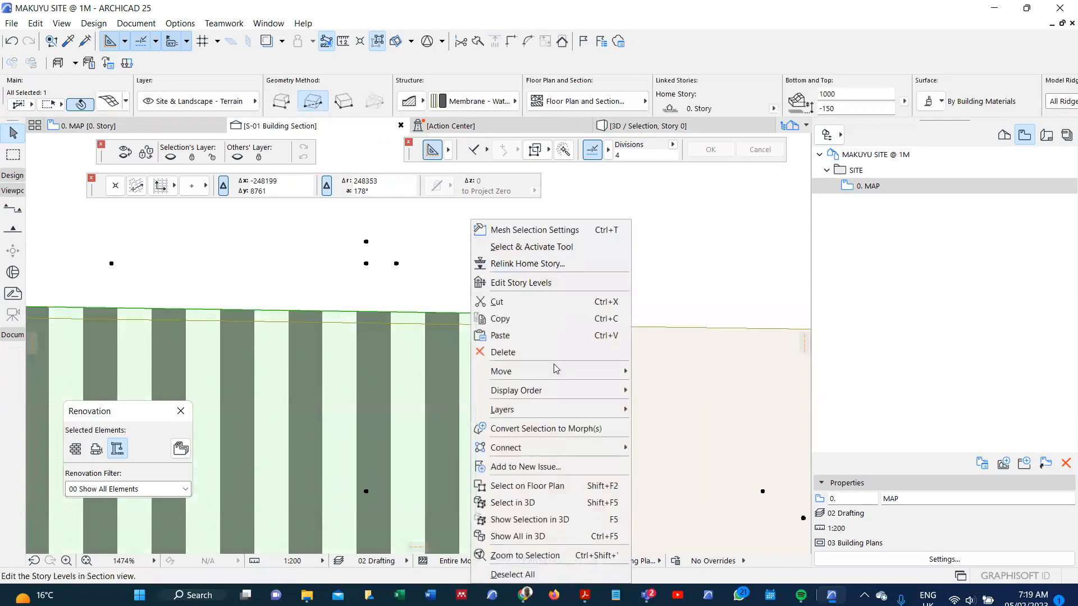
{"action": "mouse_move", "coordinate": [612, 447]}
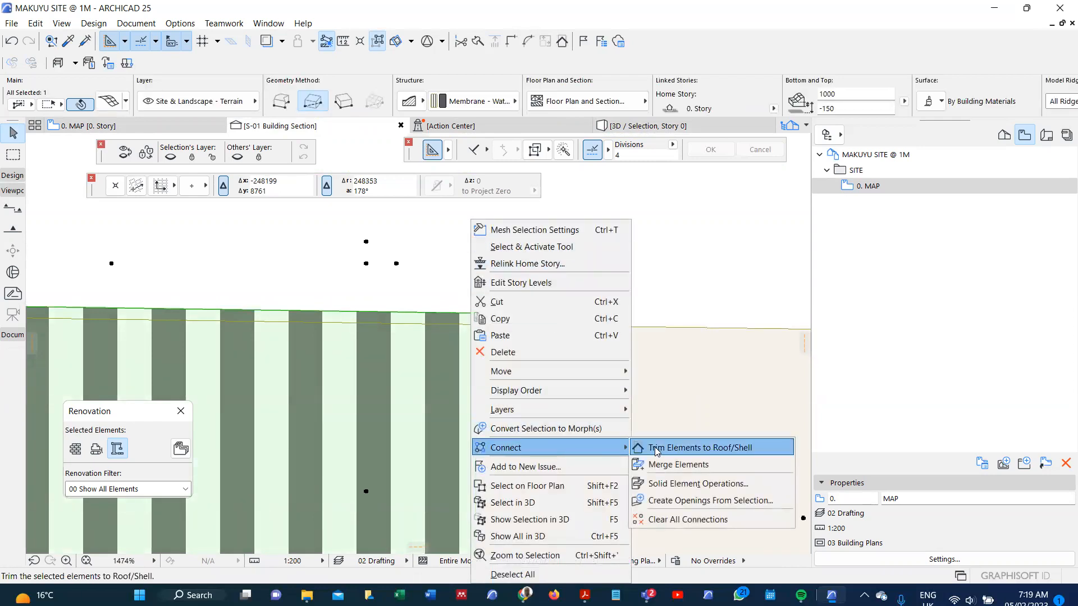
{"action": "left_click", "coordinate": [676, 485]}
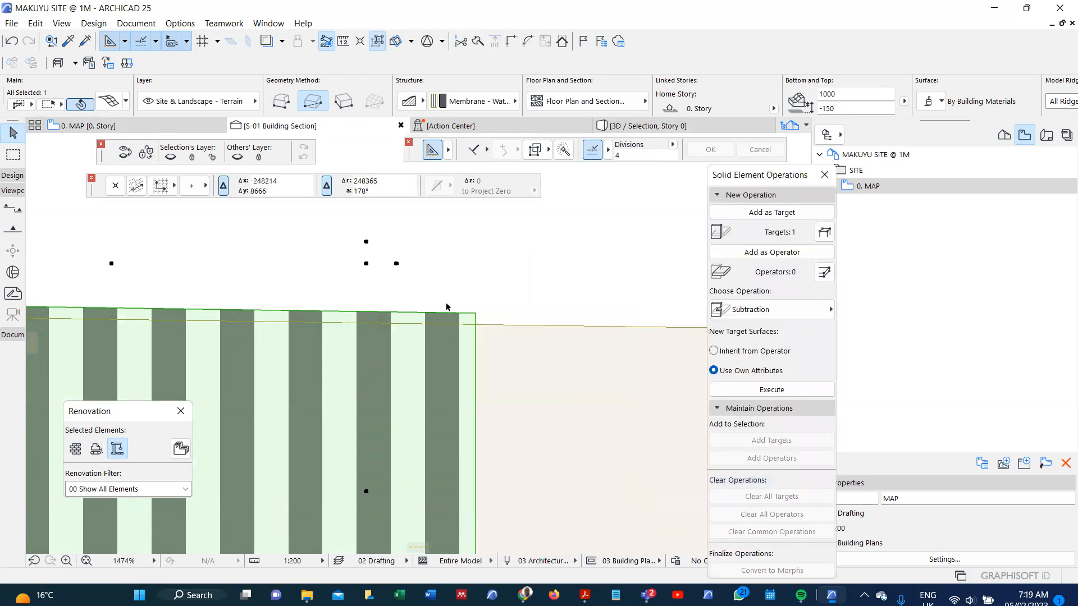
{"action": "left_click", "coordinate": [530, 344]}
{"action": "left_click", "coordinate": [730, 252]}
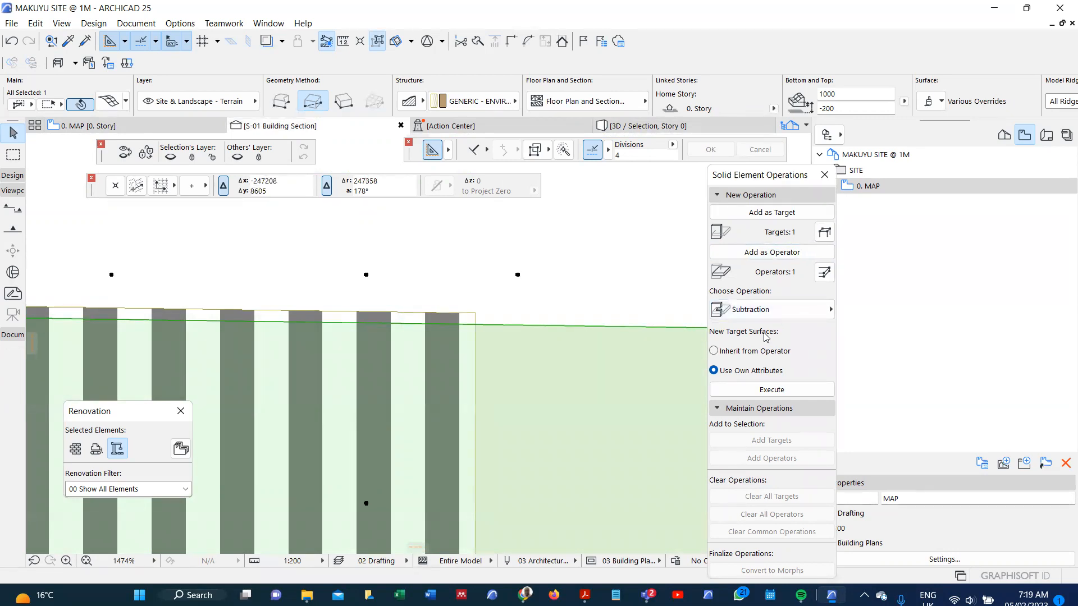
{"action": "left_click", "coordinate": [773, 391]}
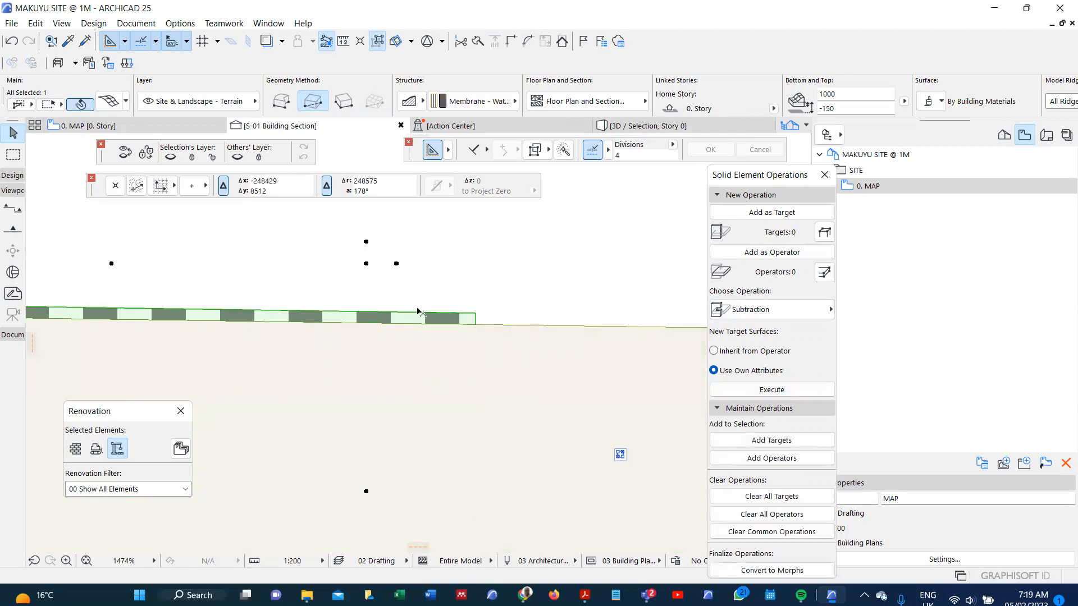
{"action": "left_click", "coordinate": [464, 283]}
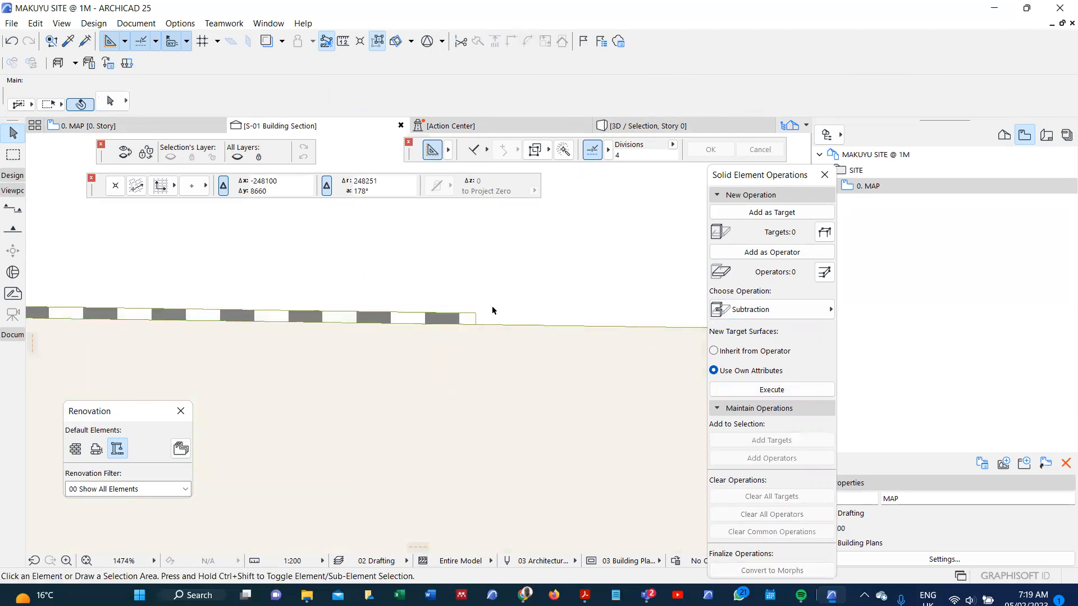
Display the entire model in 3D and inspect the trimmed road mesh at close range against the terrain
{"action": "key", "text": "ctrl+Tab"}
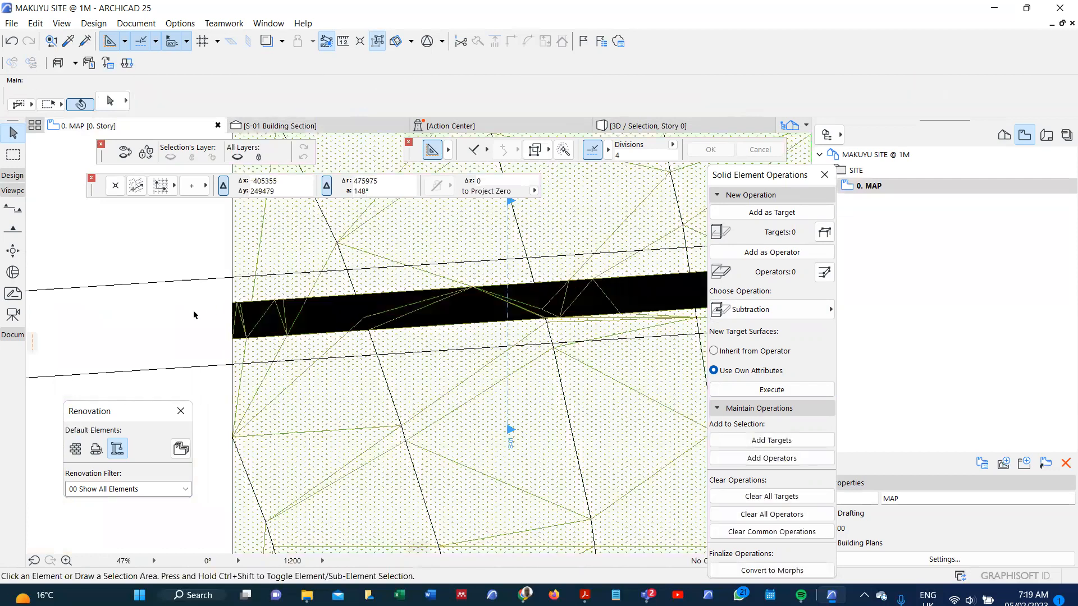
{"action": "scroll", "coordinate": [223, 282], "scroll_direction": "down", "scroll_amount": 5}
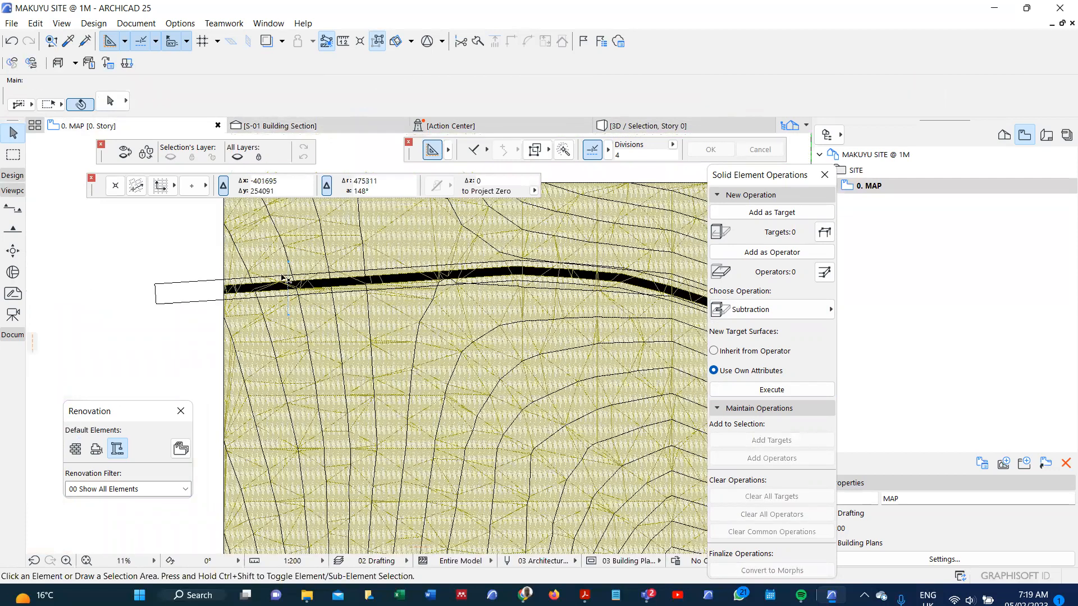
{"action": "key", "text": "F3"}
{"action": "middle_click_drag", "start_coordinate": [333, 308], "coordinate": [388, 336], "text": "shift"}
{"action": "middle_click_drag", "start_coordinate": [411, 271], "coordinate": [451, 440], "text": "shift"}
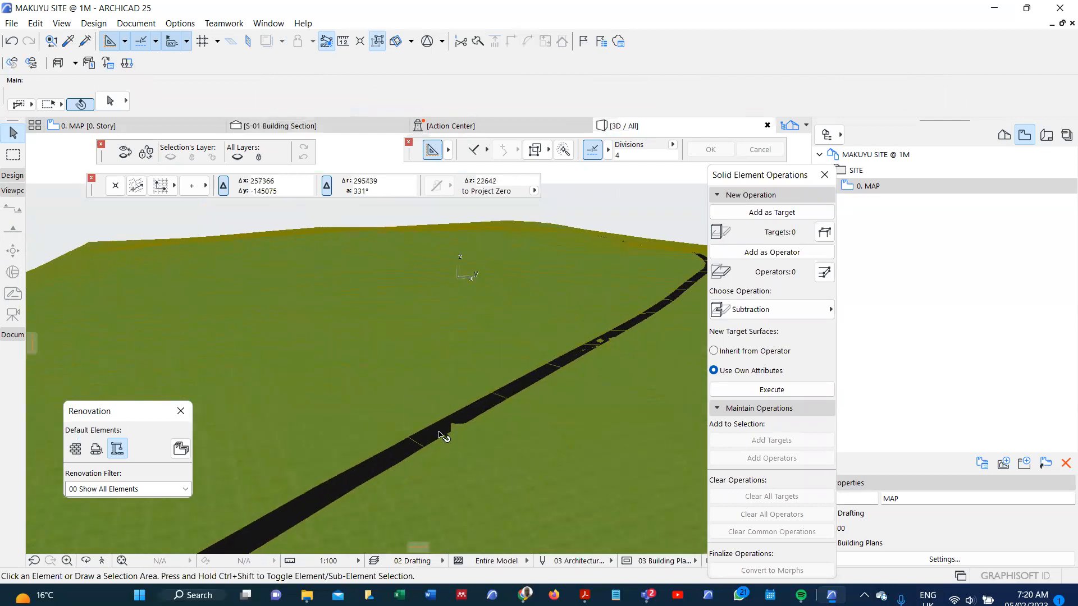
{"action": "key", "text": "ctrl+a"}
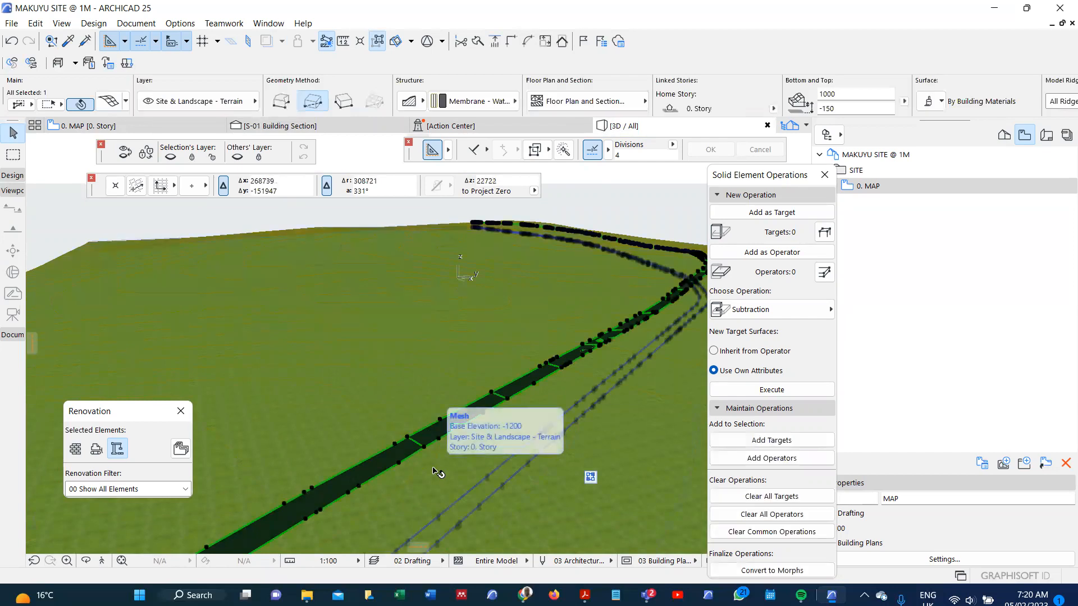
{"action": "key", "text": "ctrl+9"}
{"action": "key", "text": "Return"}
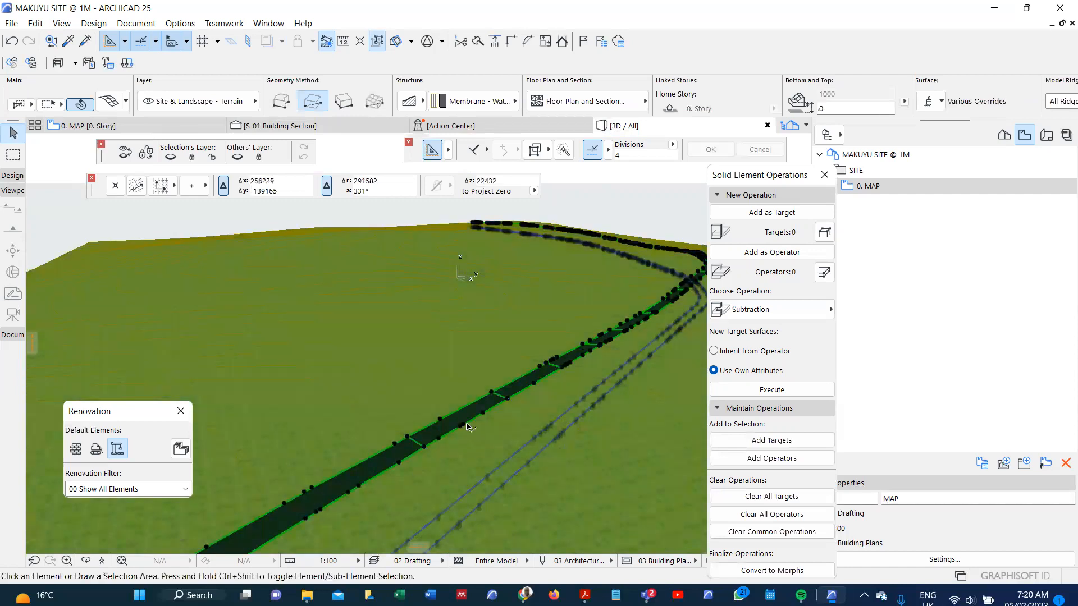
{"action": "key", "text": "Escape"}
Examine the road's full course across the site from above in 3D, including its bend
{"action": "left_click_drag", "start_coordinate": [449, 464], "coordinate": [443, 393]}
{"action": "left_click_drag", "start_coordinate": [442, 281], "coordinate": [526, 236]}
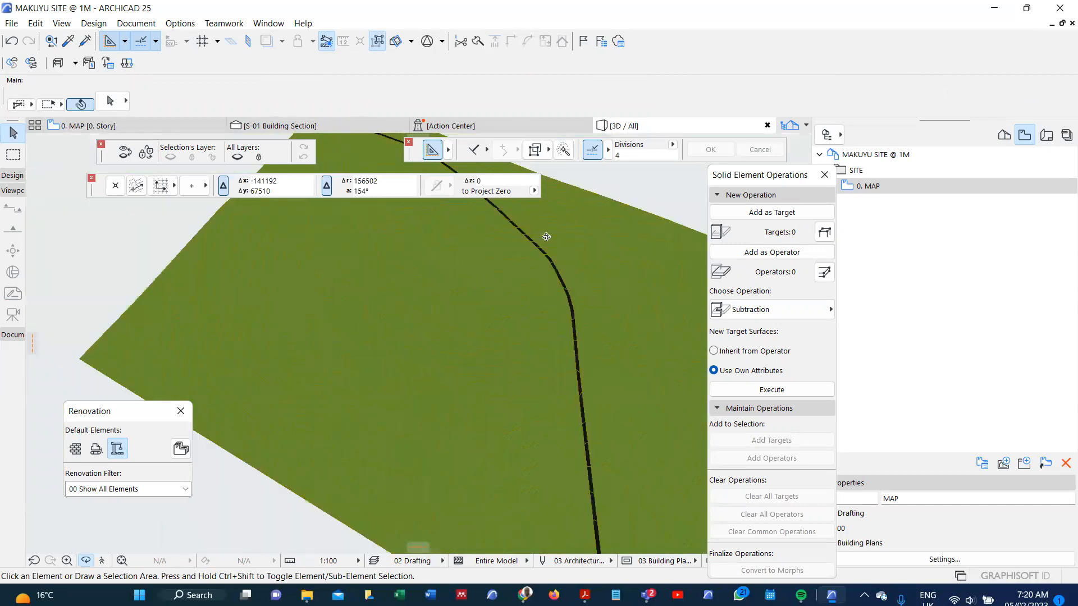
{"action": "scroll", "coordinate": [547, 236], "scroll_direction": "up", "scroll_amount": 5}
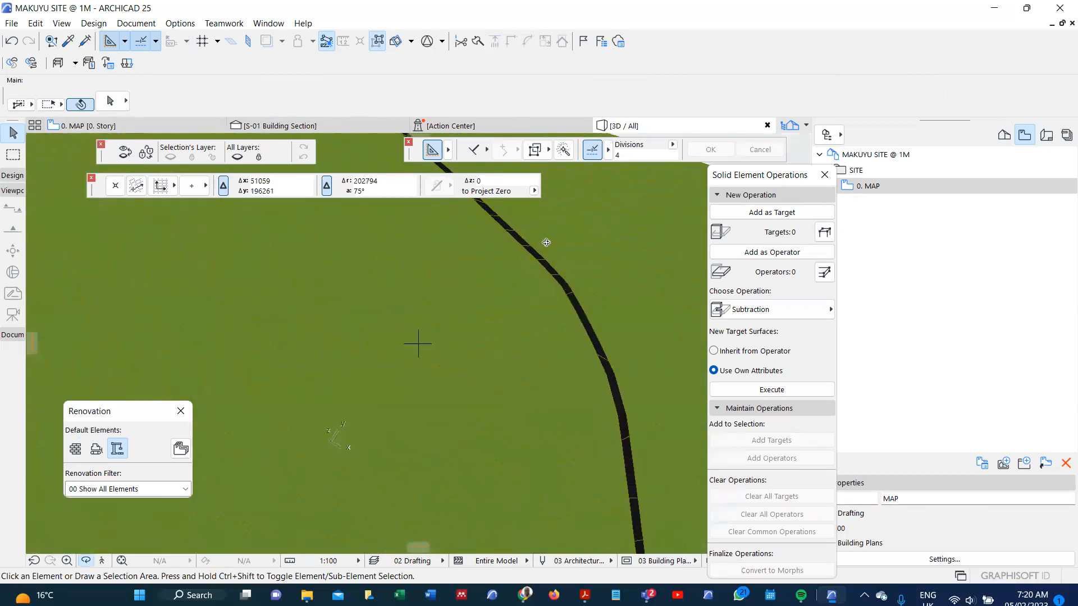
{"action": "left_click_drag", "start_coordinate": [547, 244], "coordinate": [569, 296]}
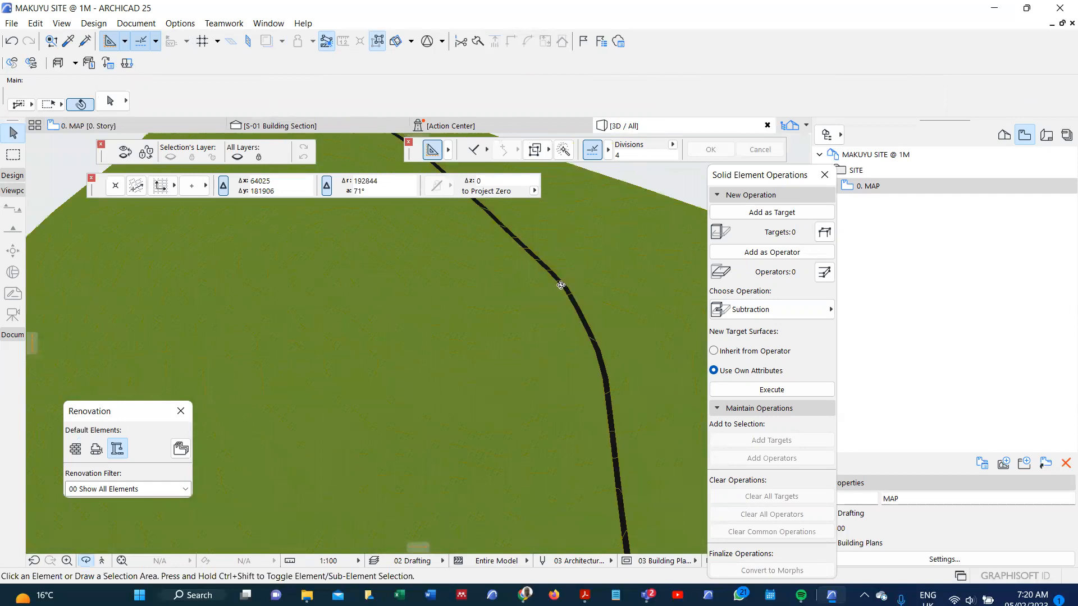
{"action": "scroll", "coordinate": [561, 286], "scroll_direction": "down", "scroll_amount": 5}
{"action": "left_click_drag", "start_coordinate": [561, 385], "coordinate": [597, 525]}
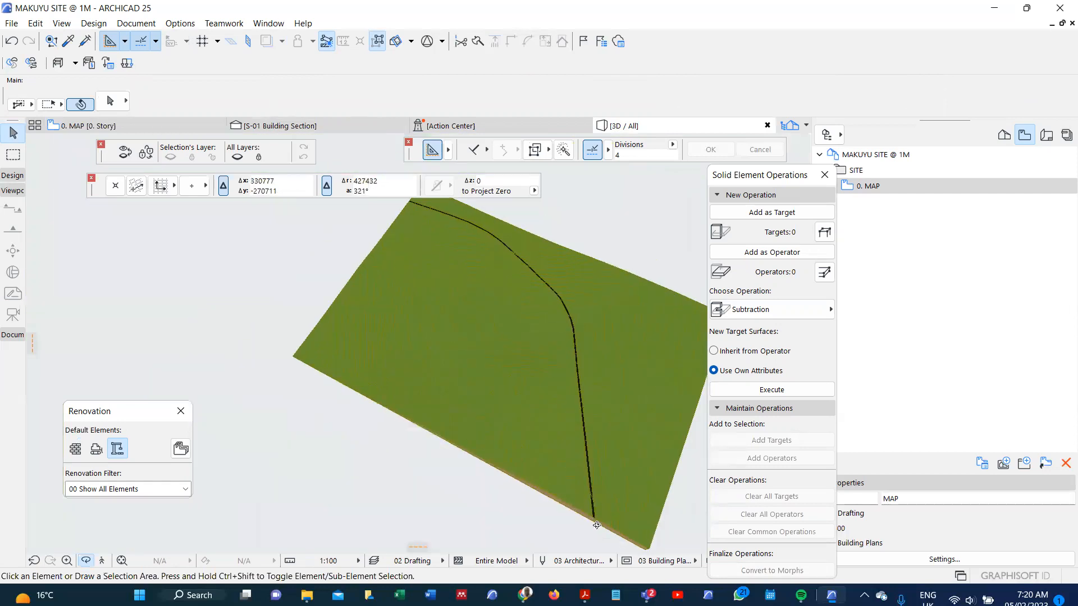
{"action": "scroll", "coordinate": [595, 522], "scroll_direction": "up", "scroll_amount": 3}
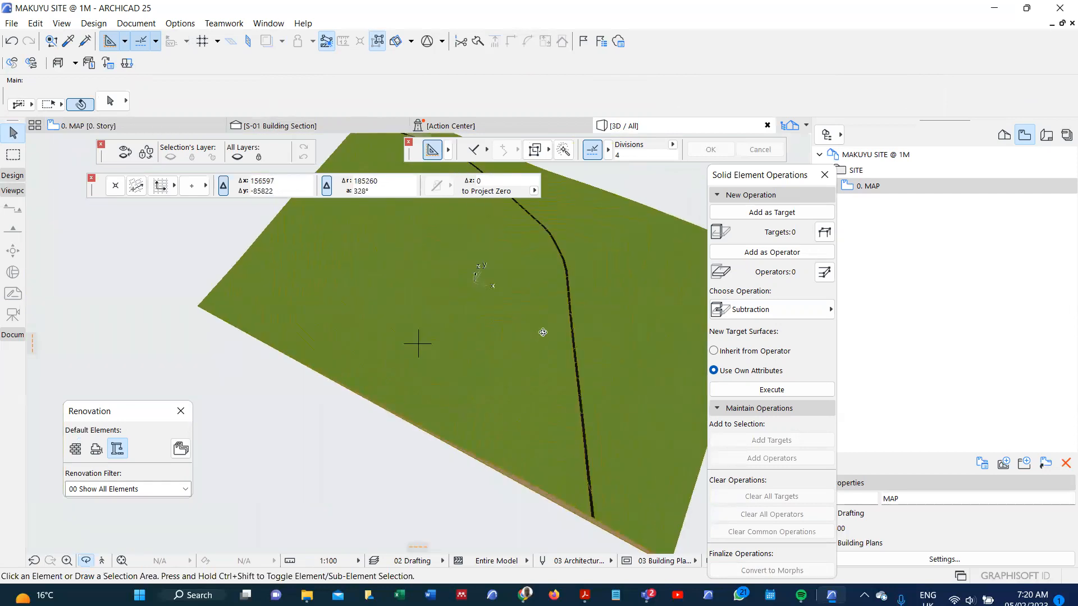
{"action": "scroll", "coordinate": [543, 333], "scroll_direction": "up", "scroll_amount": 2}
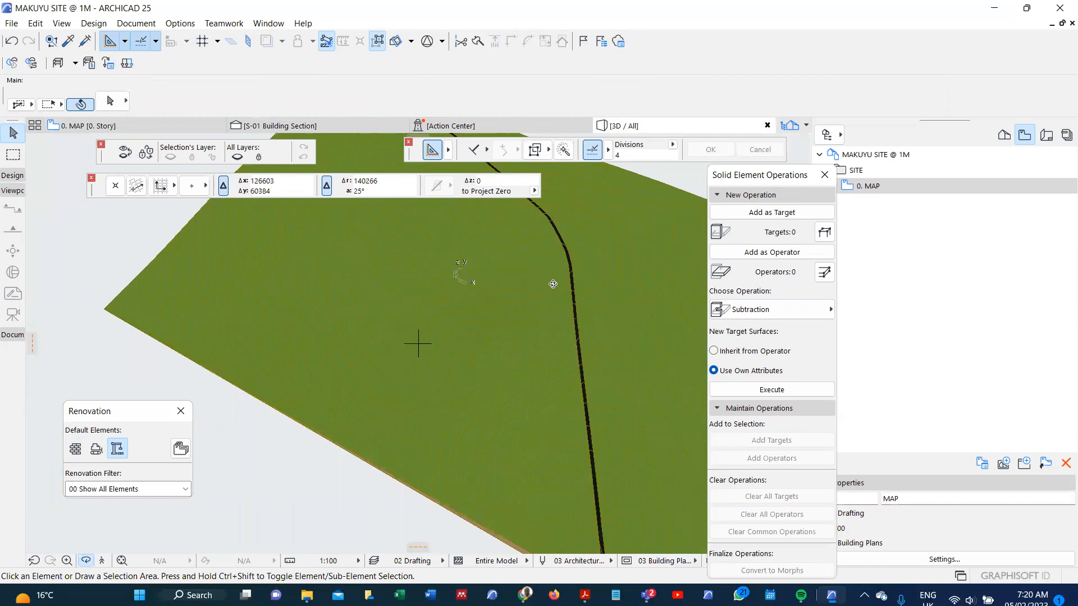
{"action": "middle_click_drag", "start_coordinate": [553, 310], "coordinate": [554, 325], "text": "shift"}
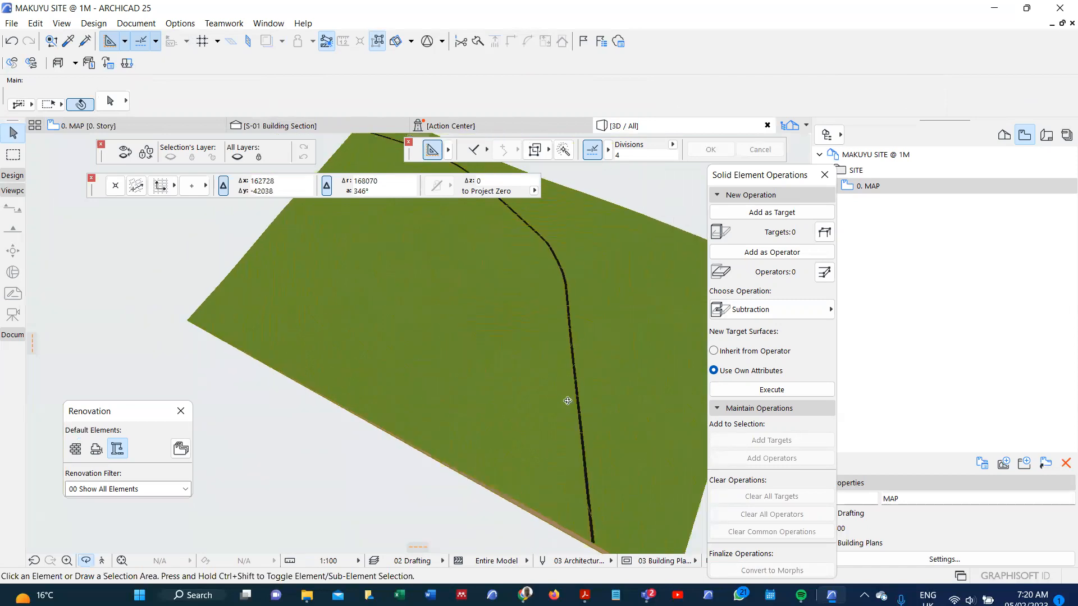
{"action": "scroll", "coordinate": [568, 276], "scroll_direction": "up", "scroll_amount": 2}
{"action": "scroll", "coordinate": [563, 292], "scroll_direction": "up", "scroll_amount": 4}
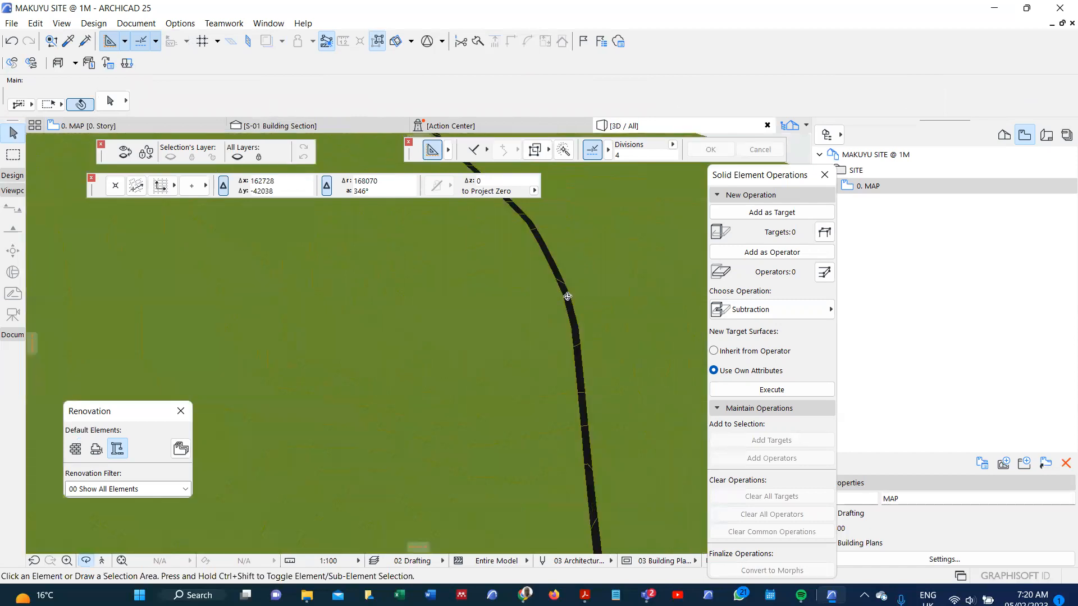
{"action": "scroll", "coordinate": [570, 356], "scroll_direction": "down", "scroll_amount": 2}
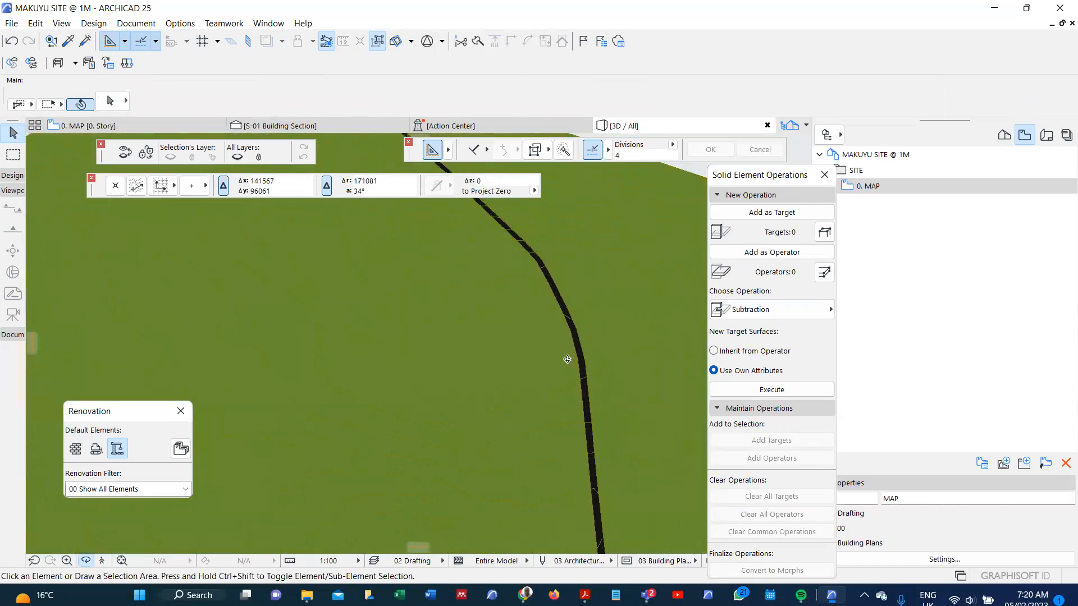
{"action": "scroll", "coordinate": [537, 220], "scroll_direction": "down", "scroll_amount": 2}
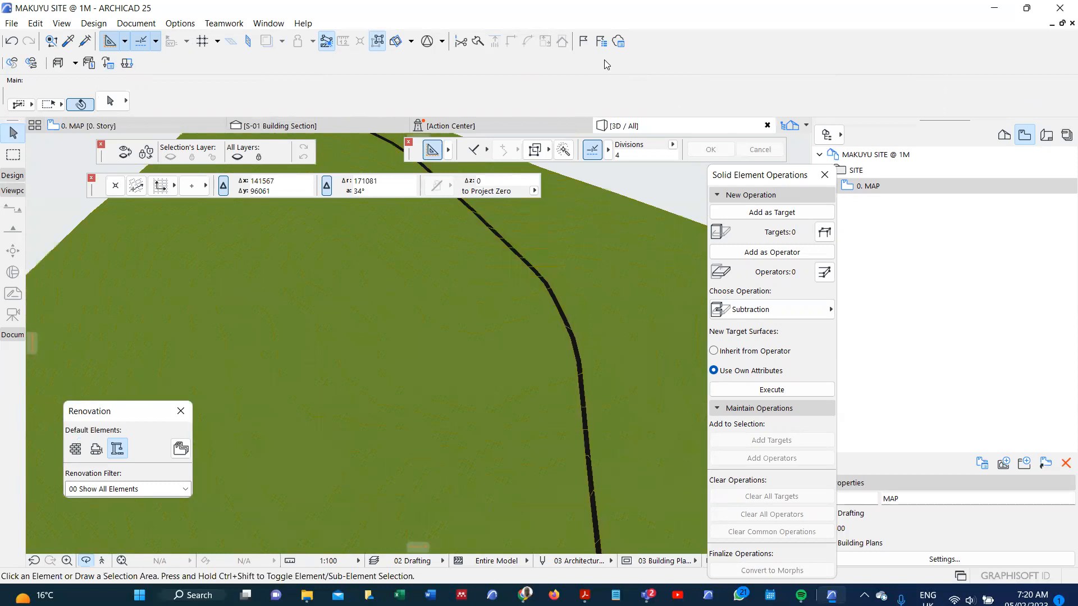